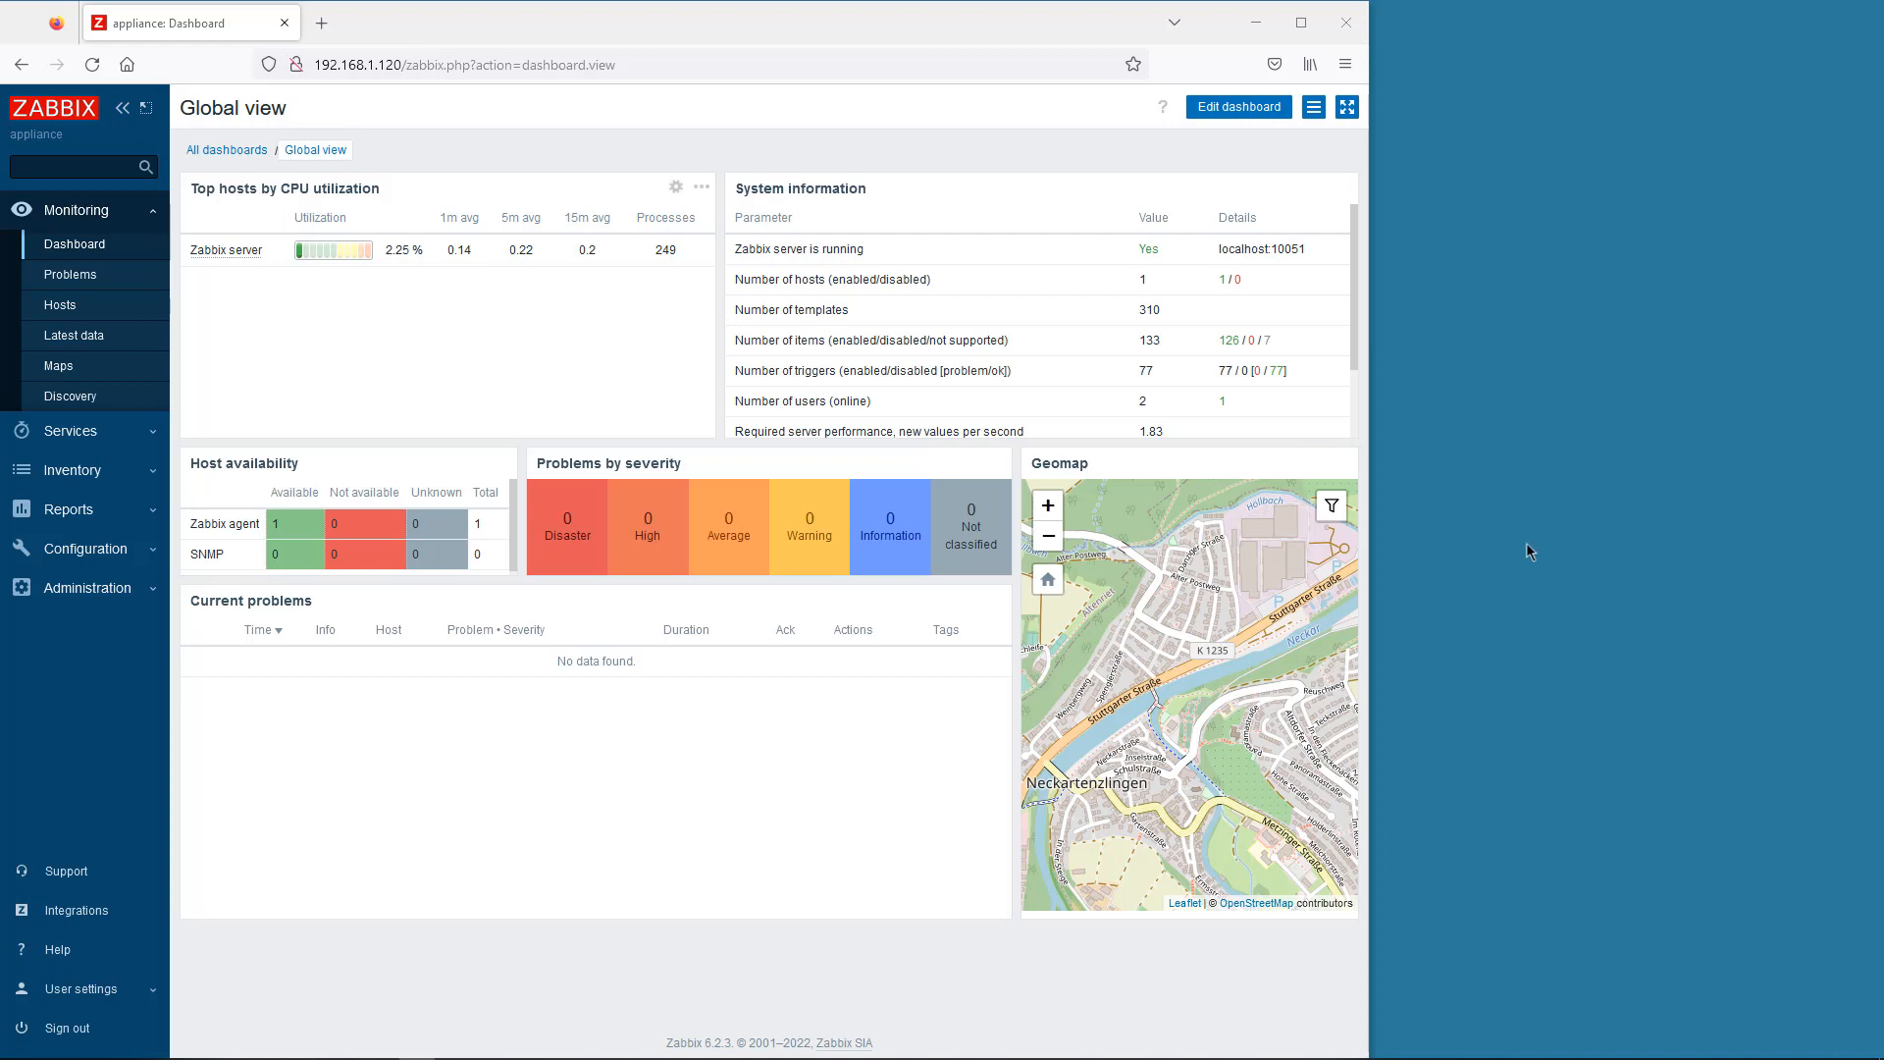
# - Start a new host named Dummy in the Discovered hosts group and add an interface
pyautogui.click(65, 310)
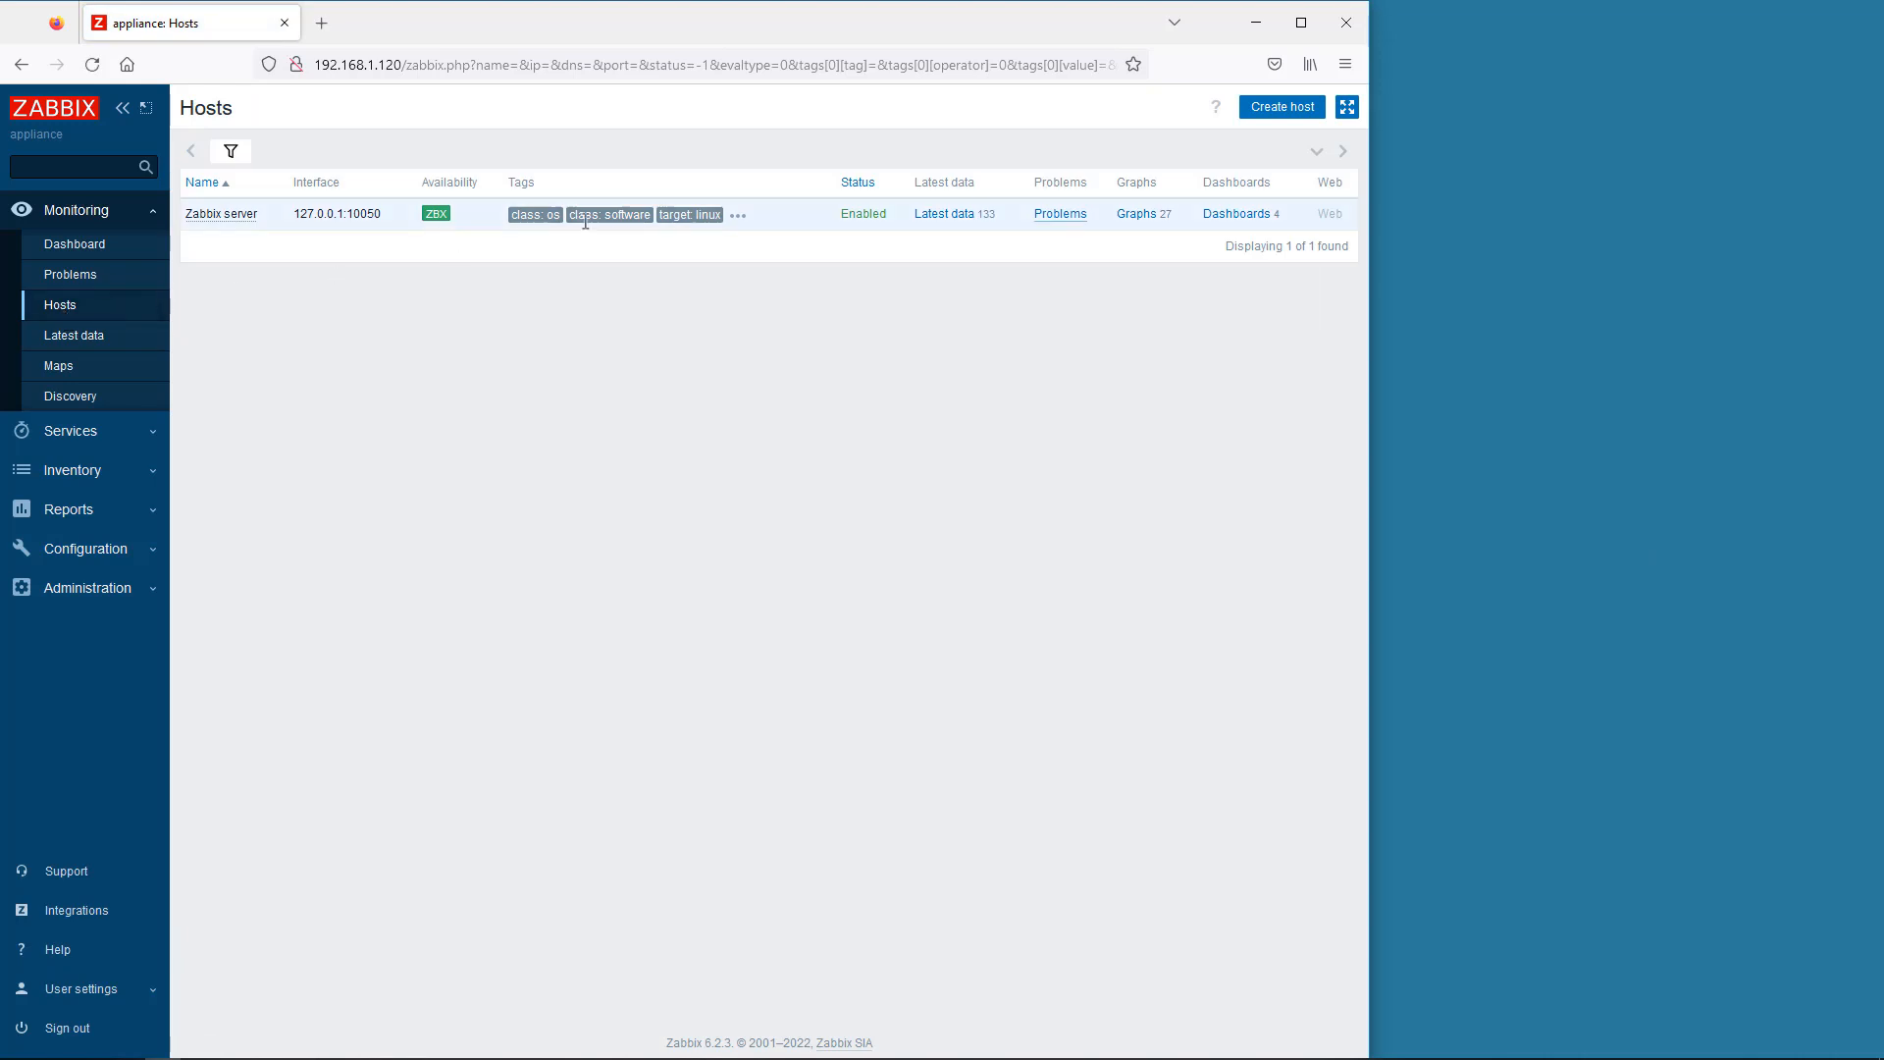
pyautogui.click(1263, 112)
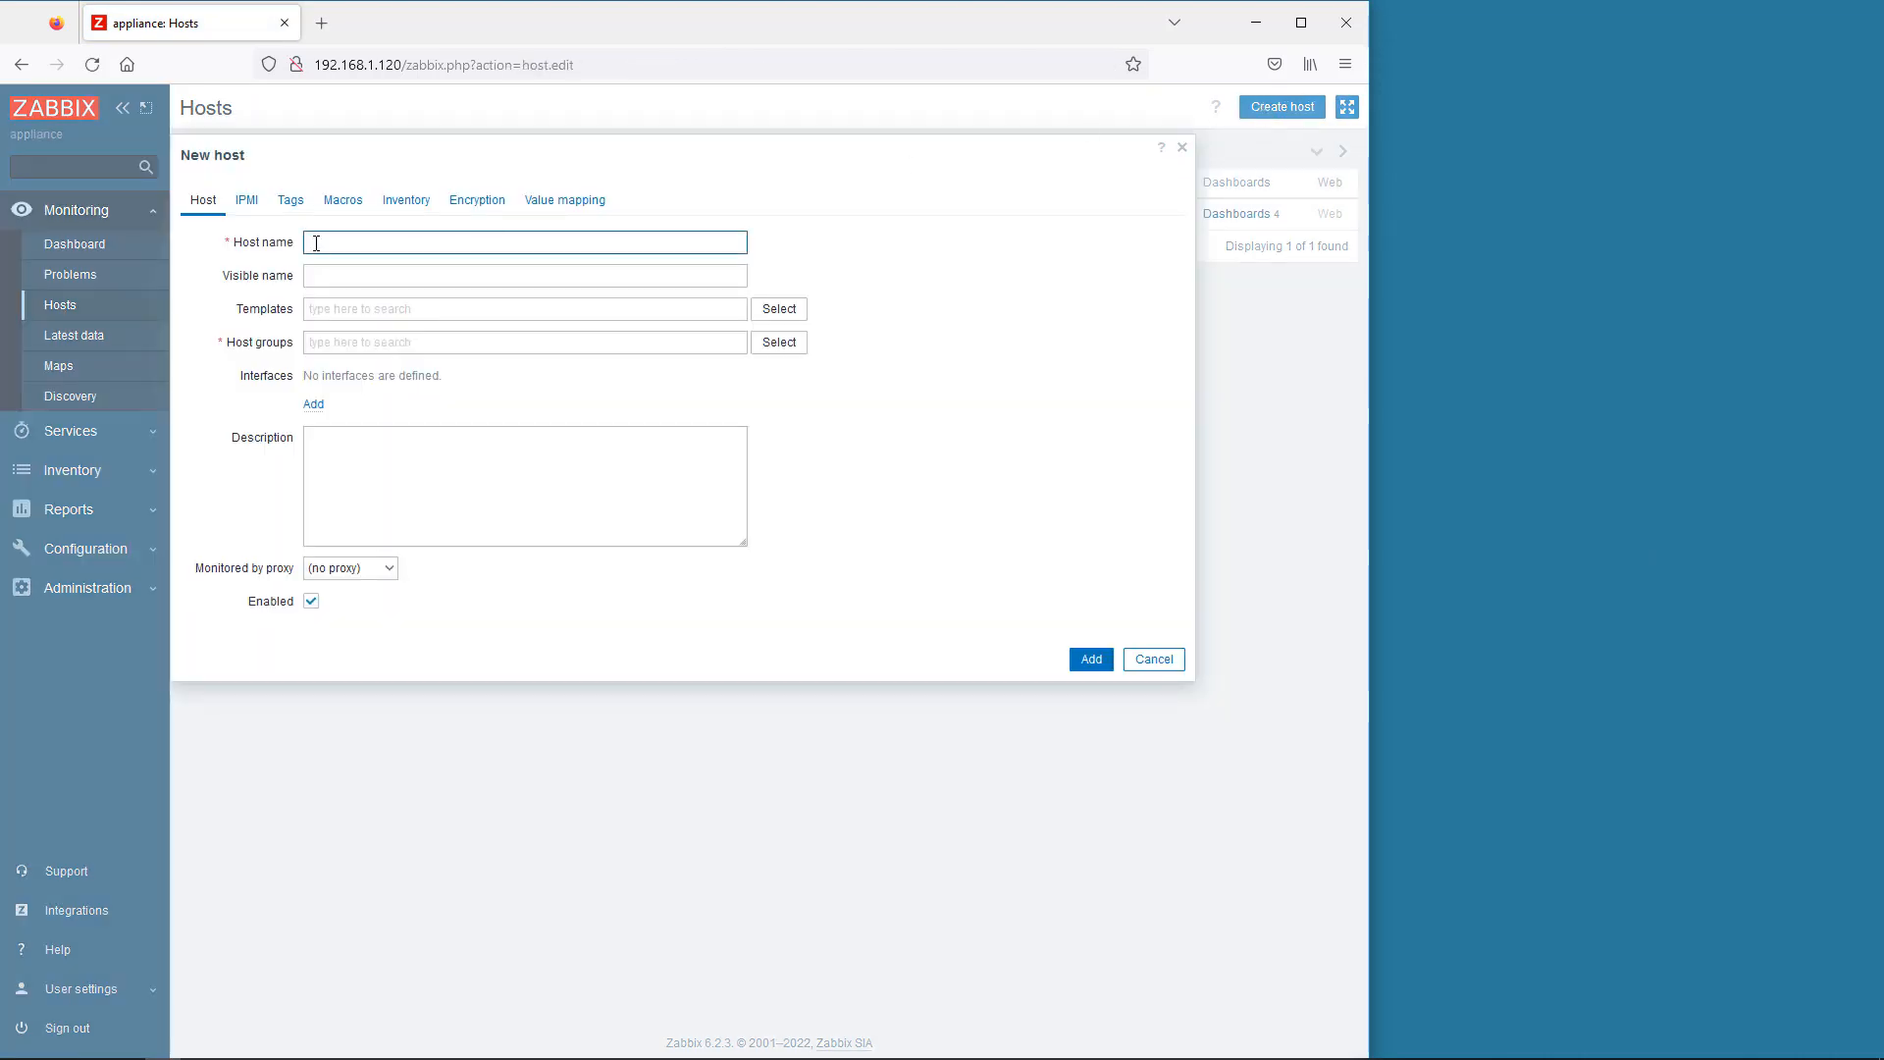
pyautogui.write('Dummy')
pyautogui.click(776, 343)
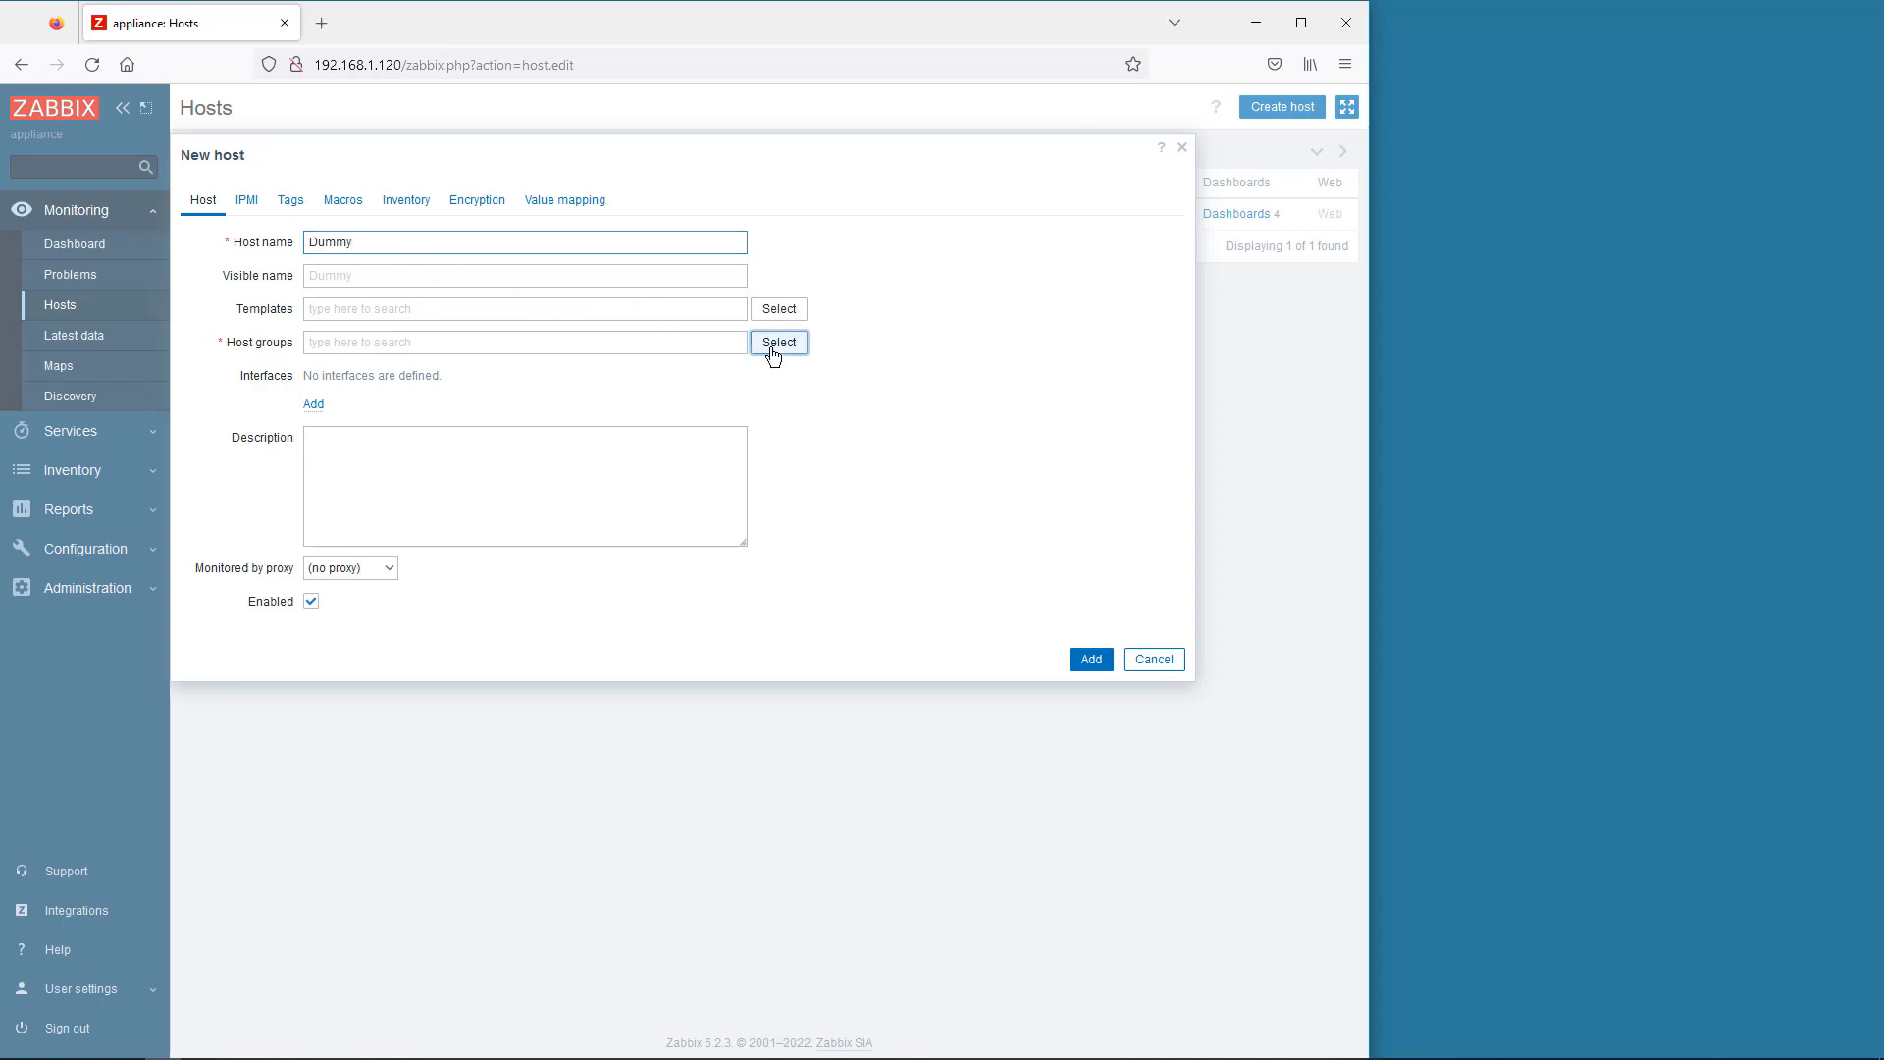
pyautogui.click(476, 291)
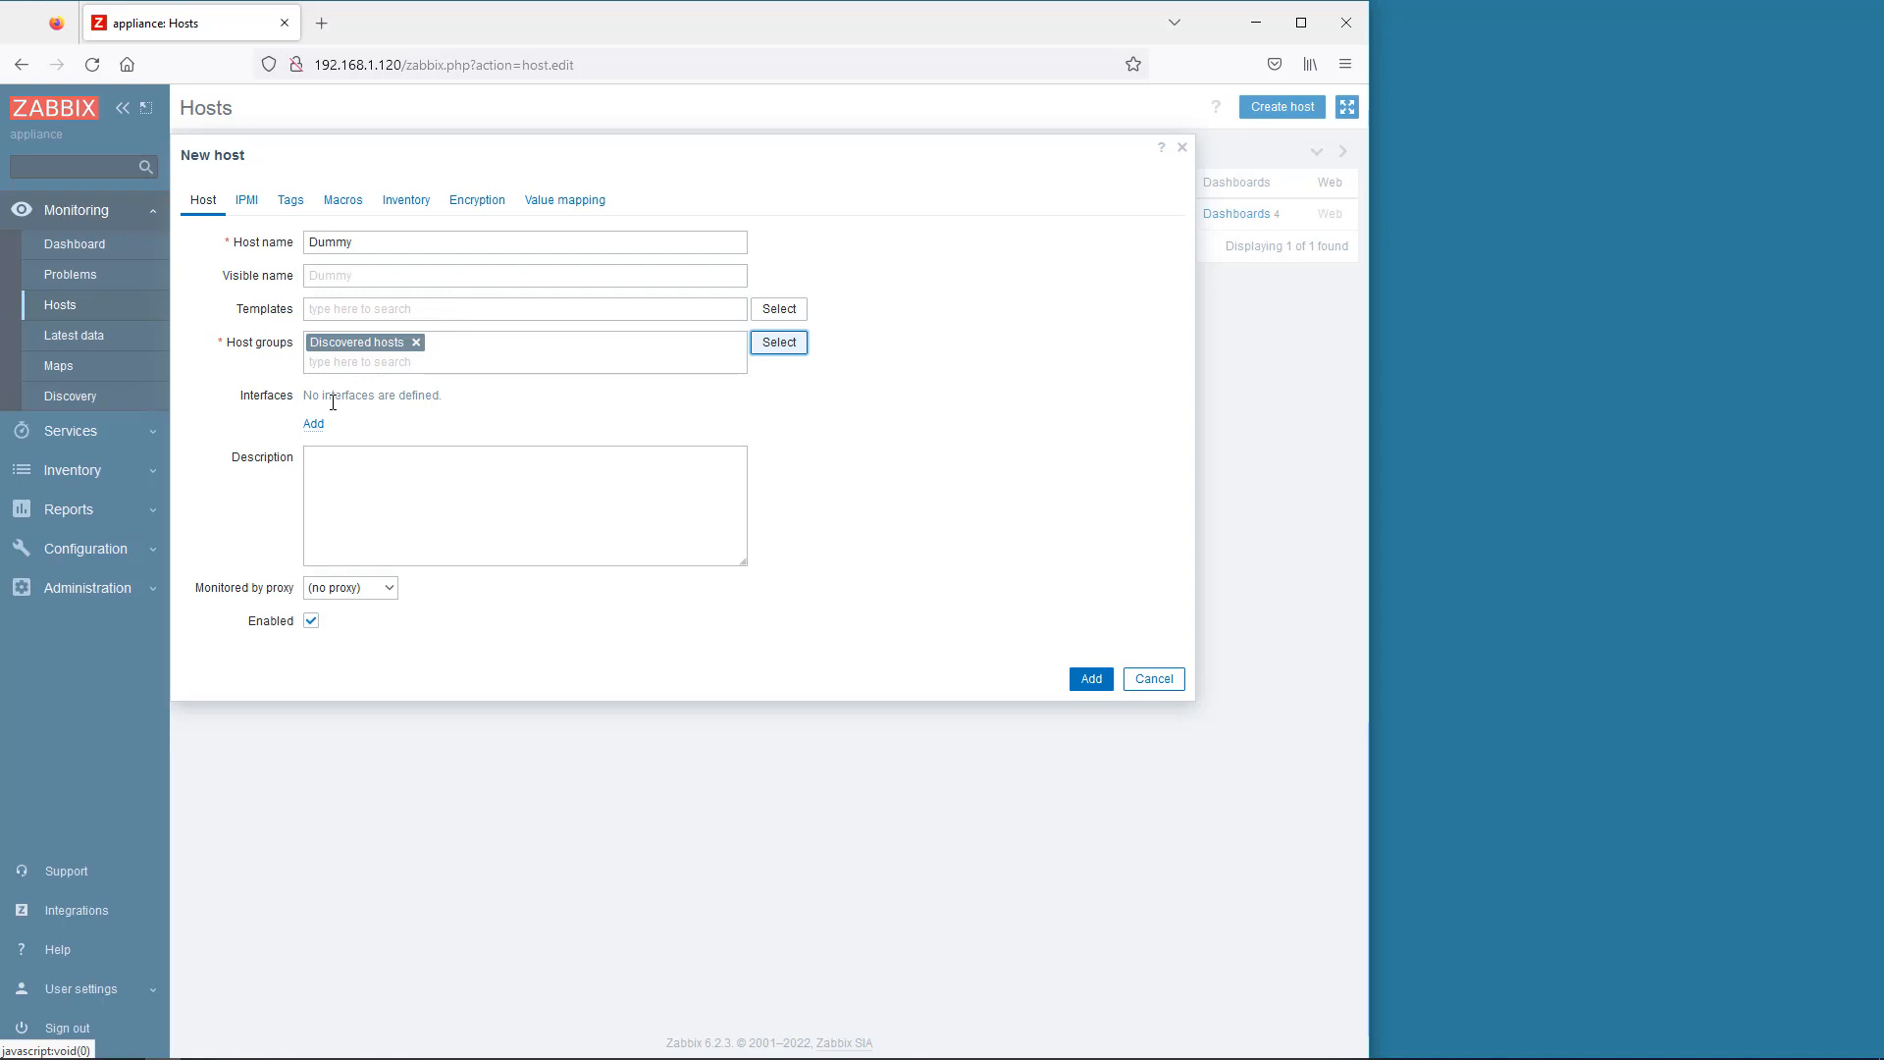
pyautogui.click(313, 423)
# - Make the interface SNMP at IP 192.168.1.35 using SNMPv3
pyautogui.click(339, 484)
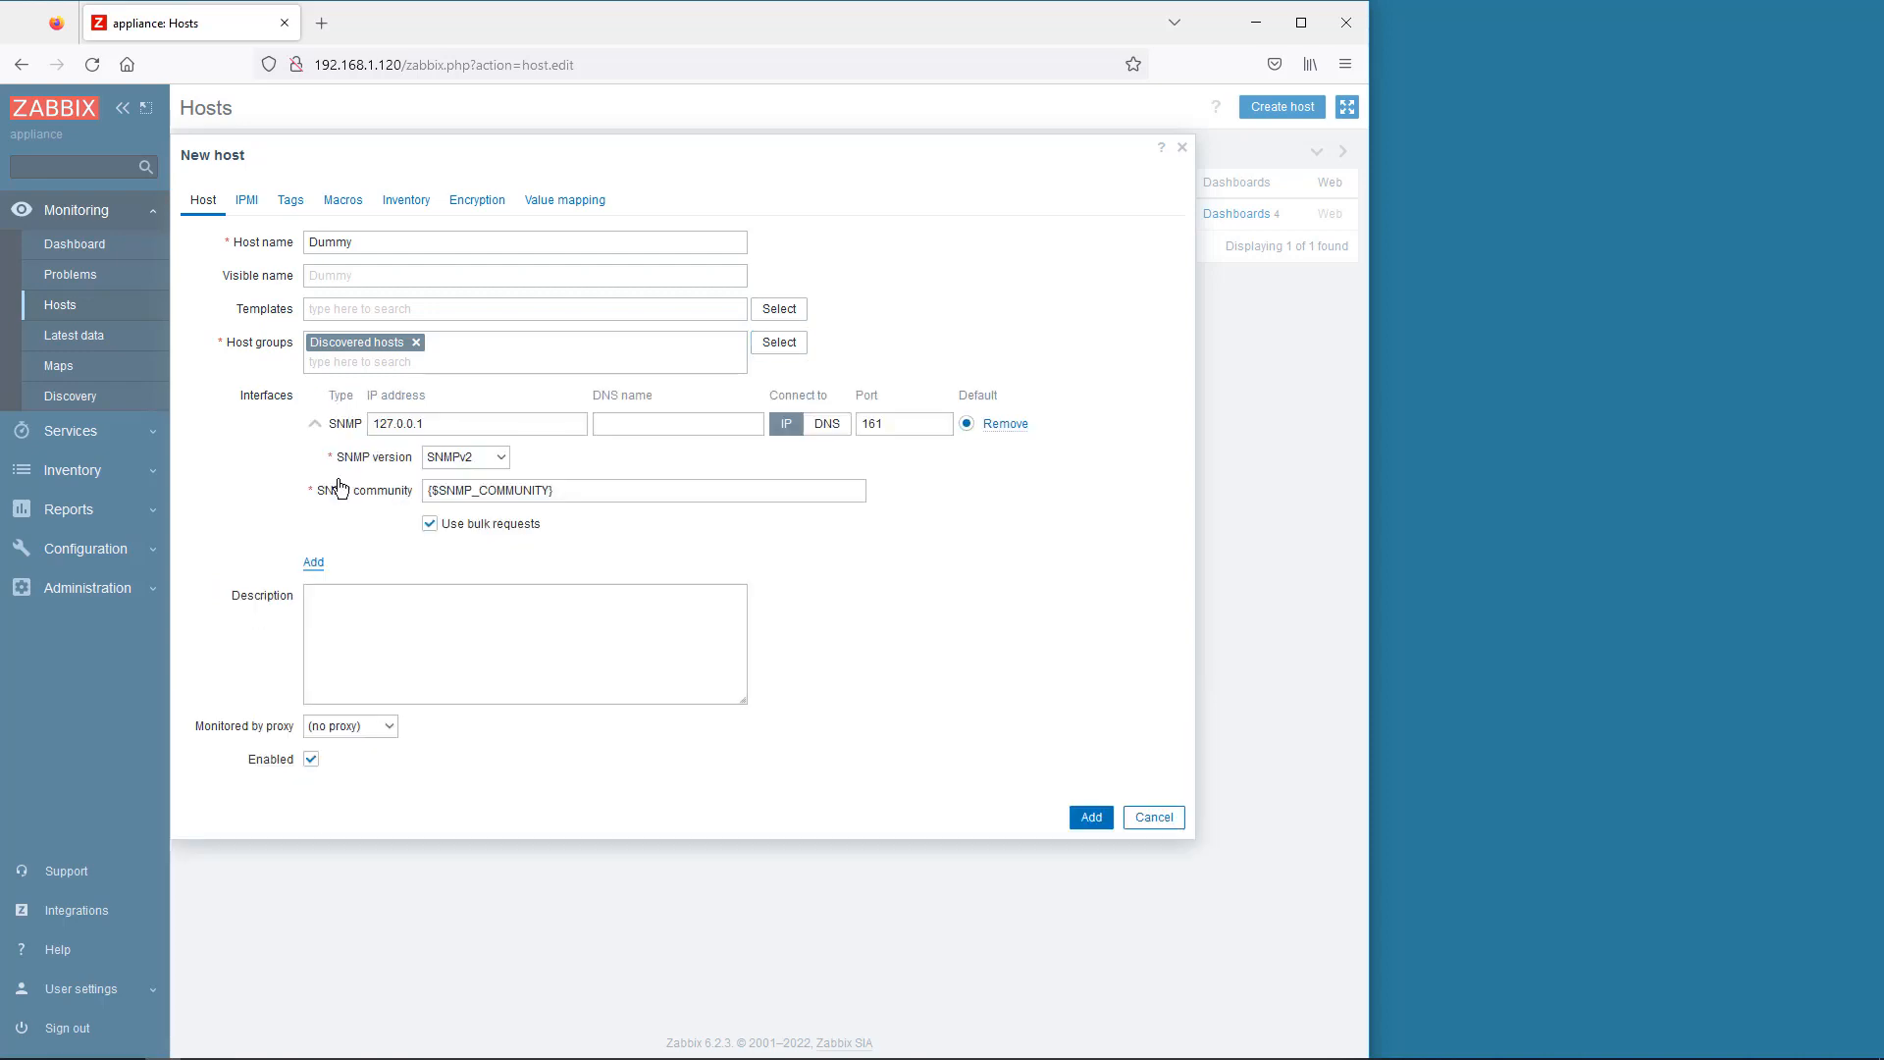
pyautogui.click(365, 423)
pyautogui.hotkey('ctrl', 'a')
pyautogui.write('192.168.1.35')
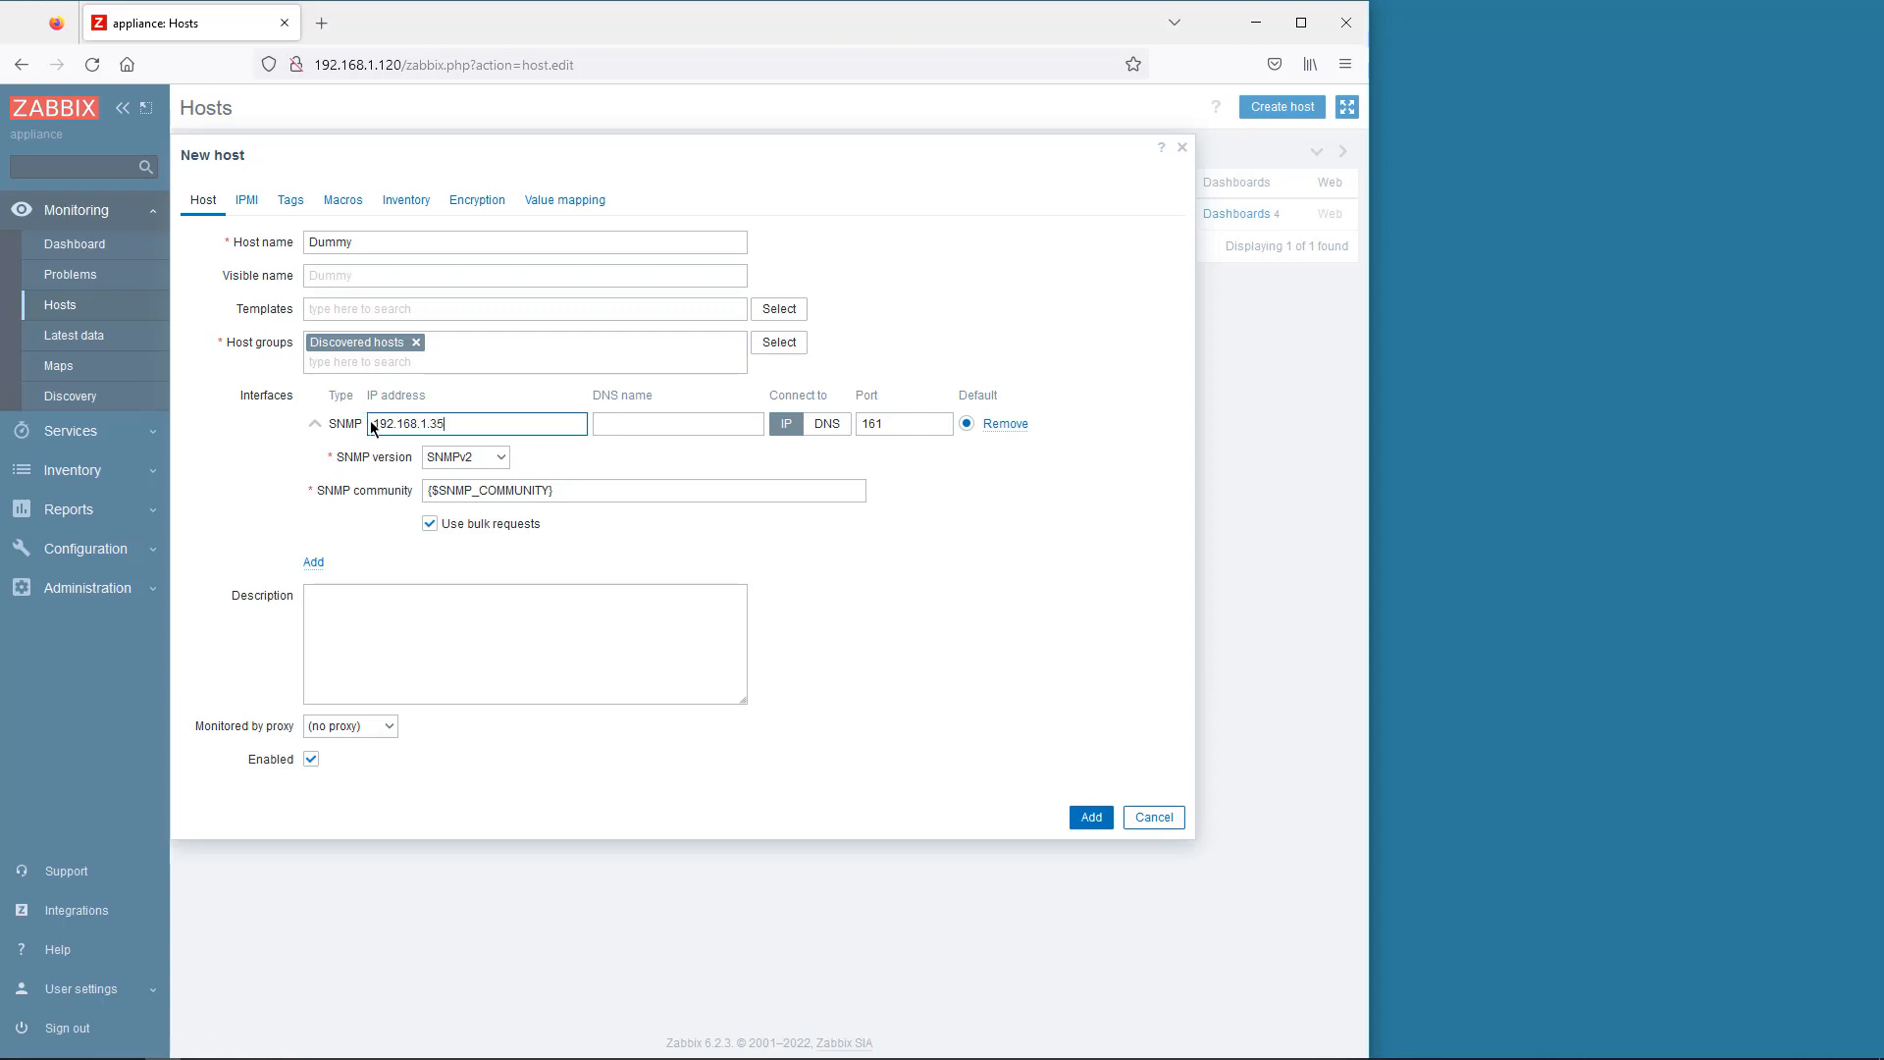
pyautogui.click(502, 458)
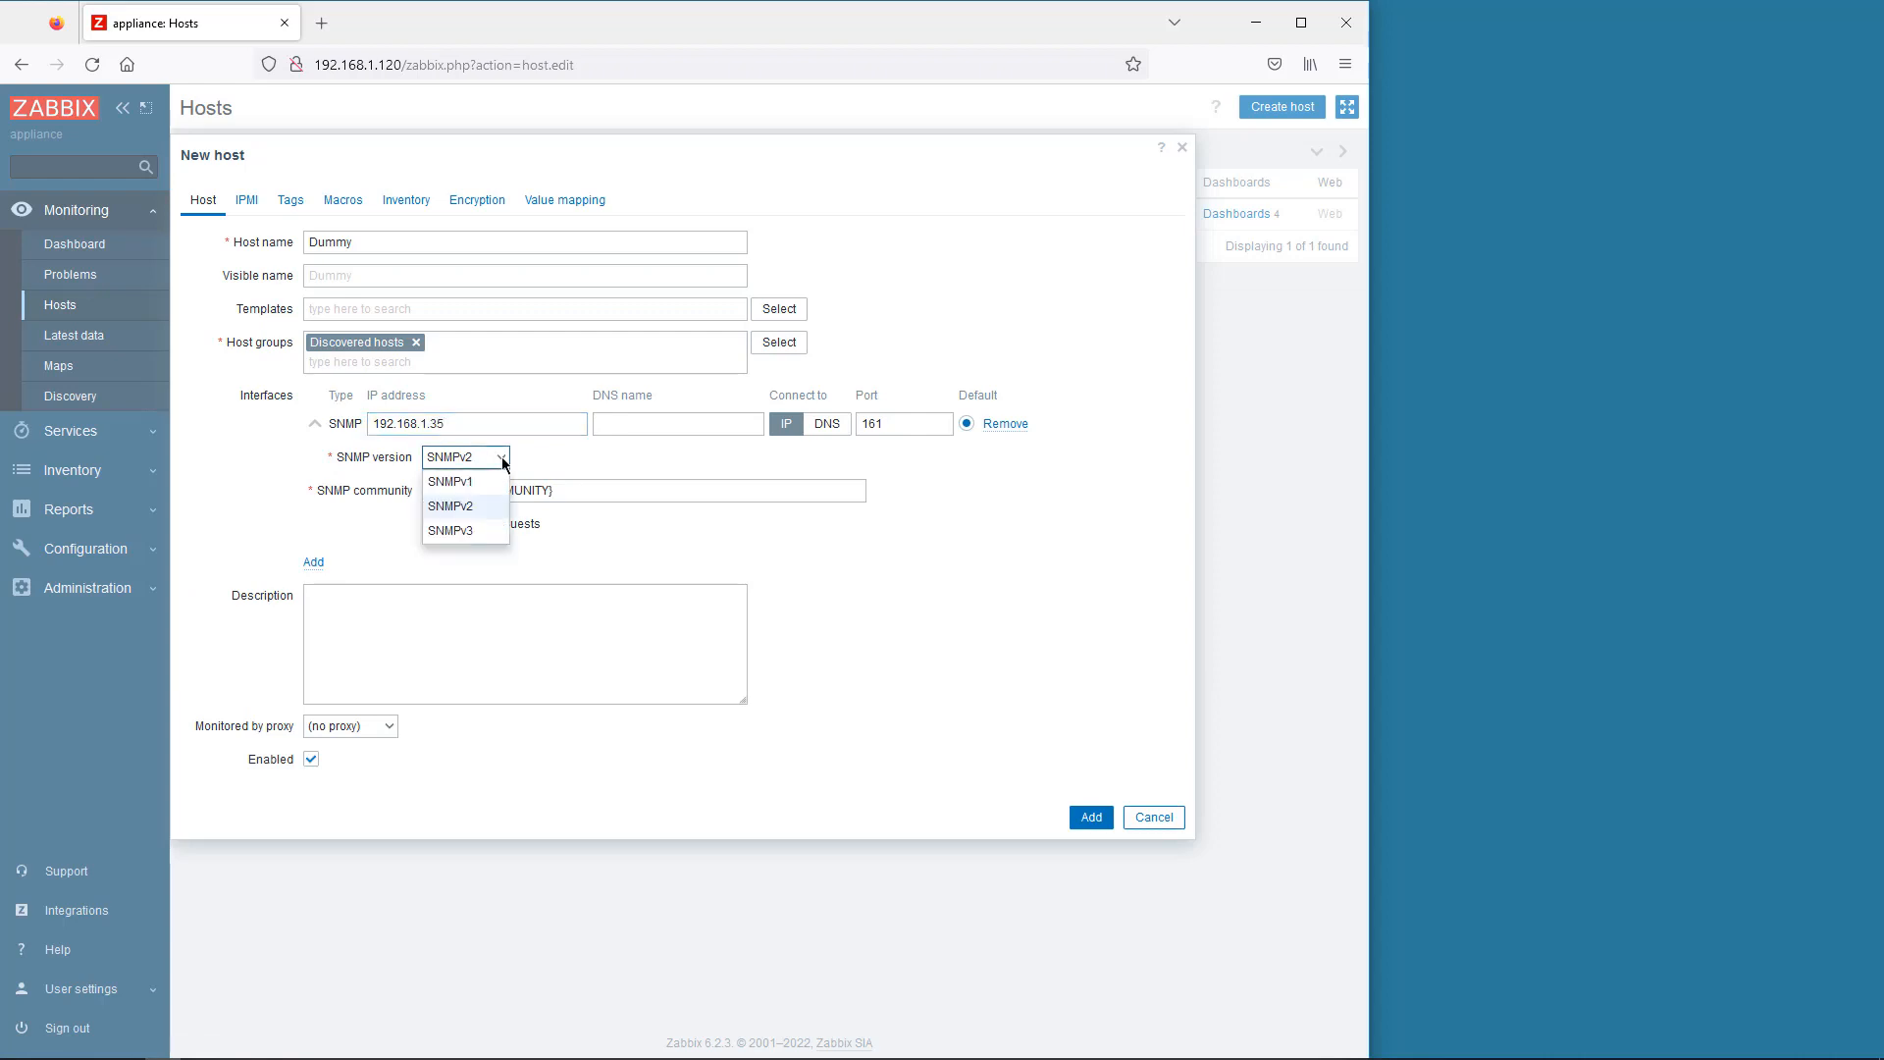
pyautogui.click(469, 526)
# - Enter the SNMPv3 security name, authPriv level and both passphrases, then save the Dummy host
pyautogui.click(445, 526)
pyautogui.write('admin')
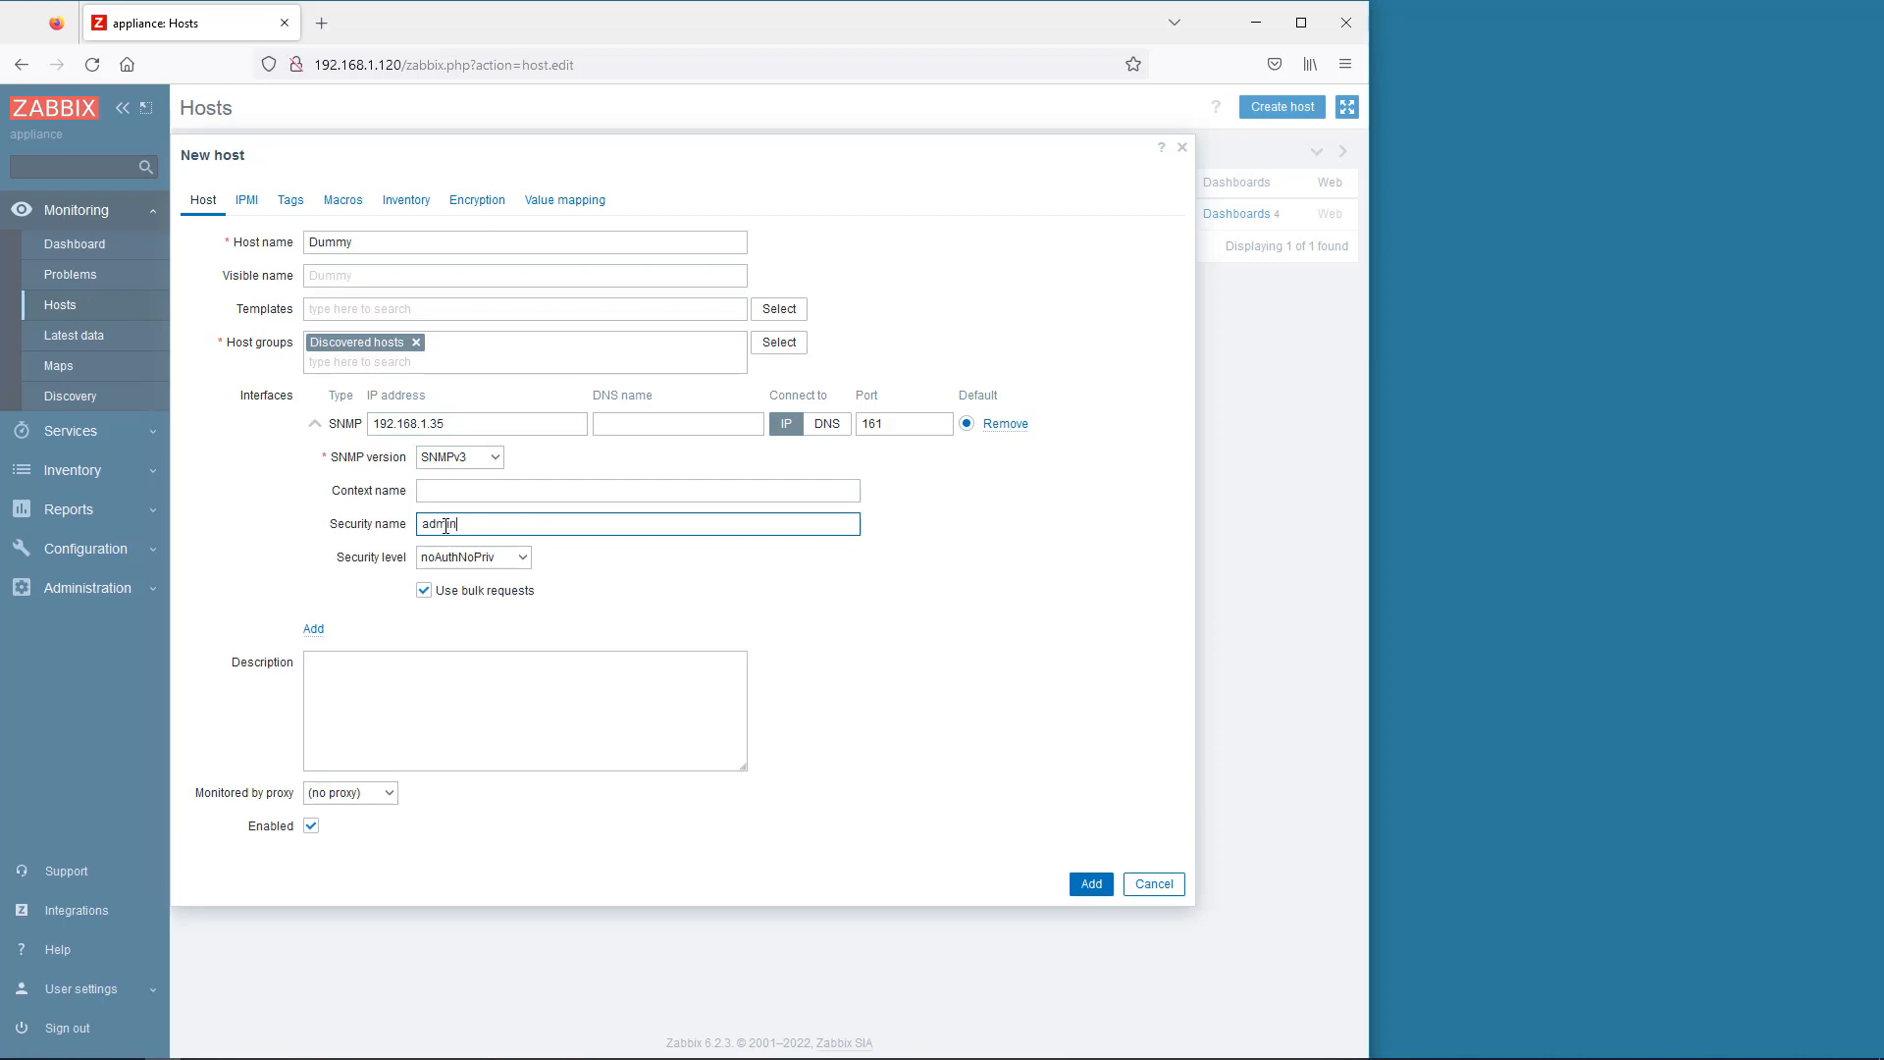
pyautogui.click(480, 558)
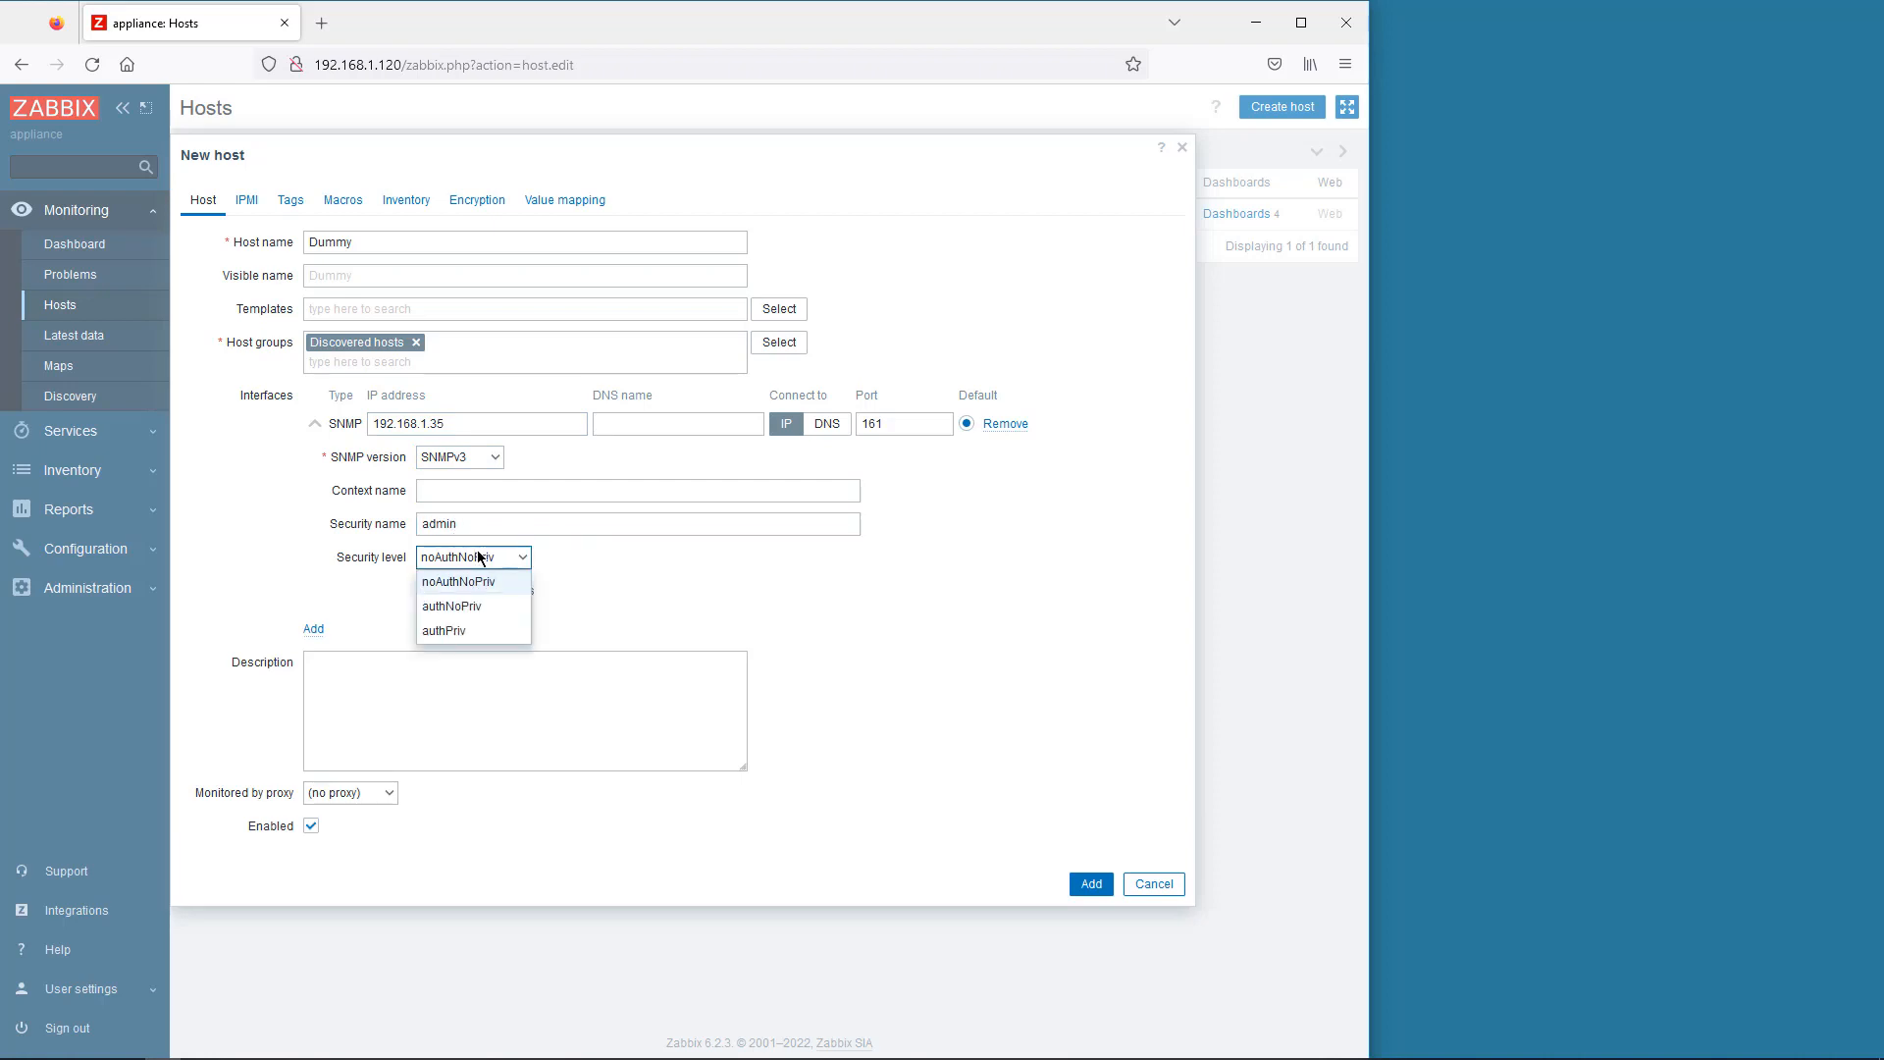
pyautogui.click(457, 631)
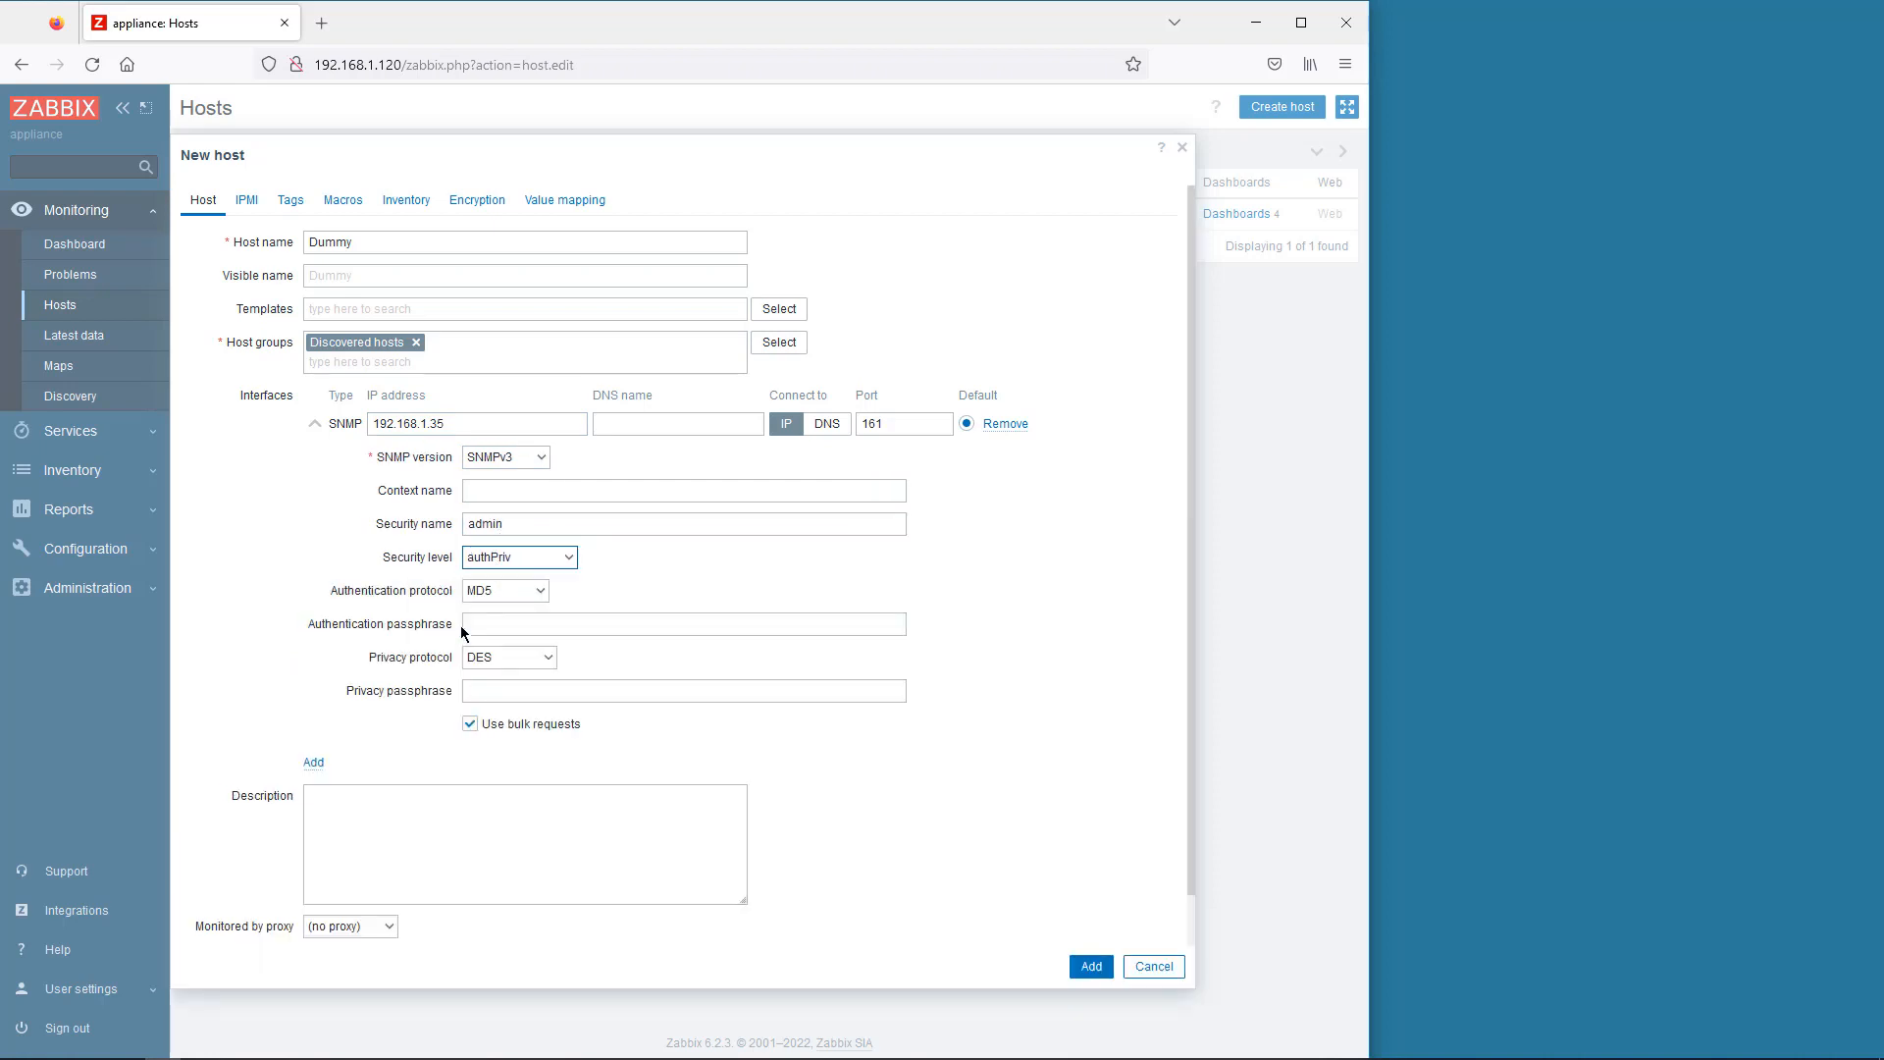
pyautogui.click(480, 624)
pyautogui.write('hirschmann')
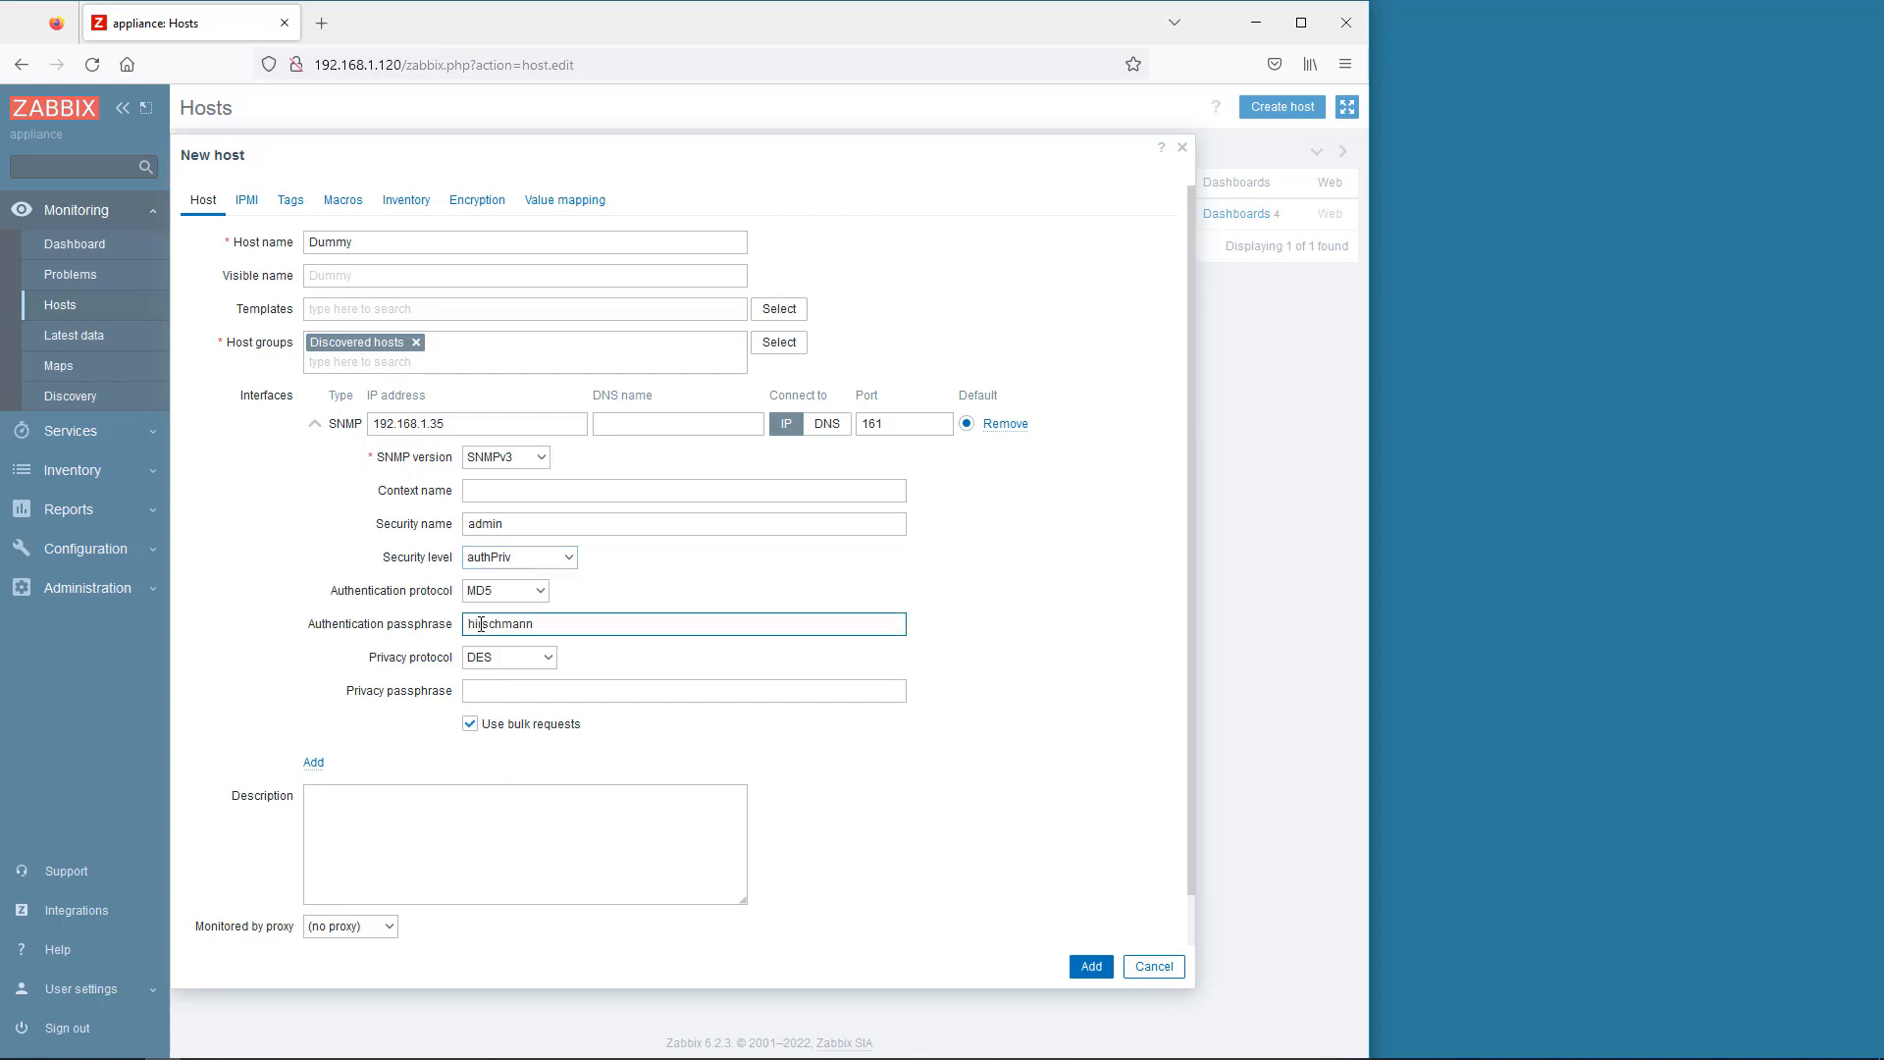
pyautogui.click(478, 690)
pyautogui.write('hirschmann')
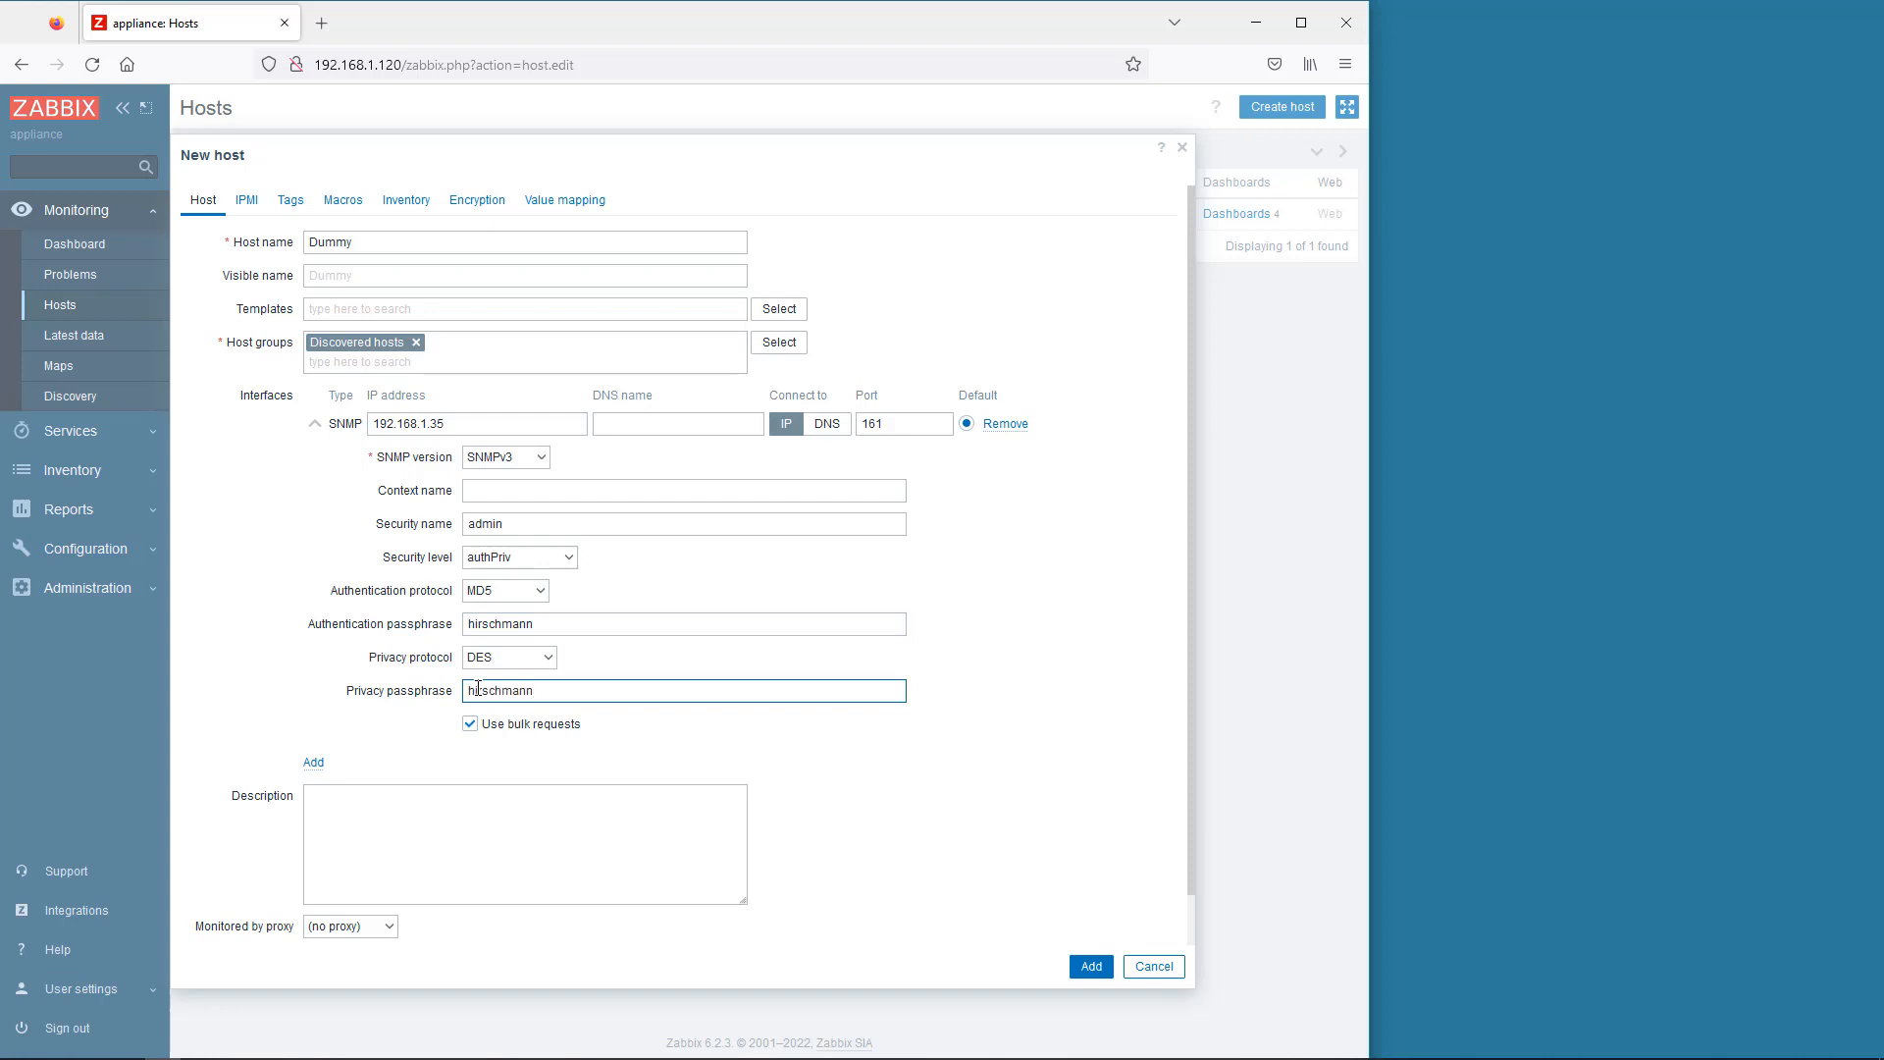
pyautogui.click(1086, 967)
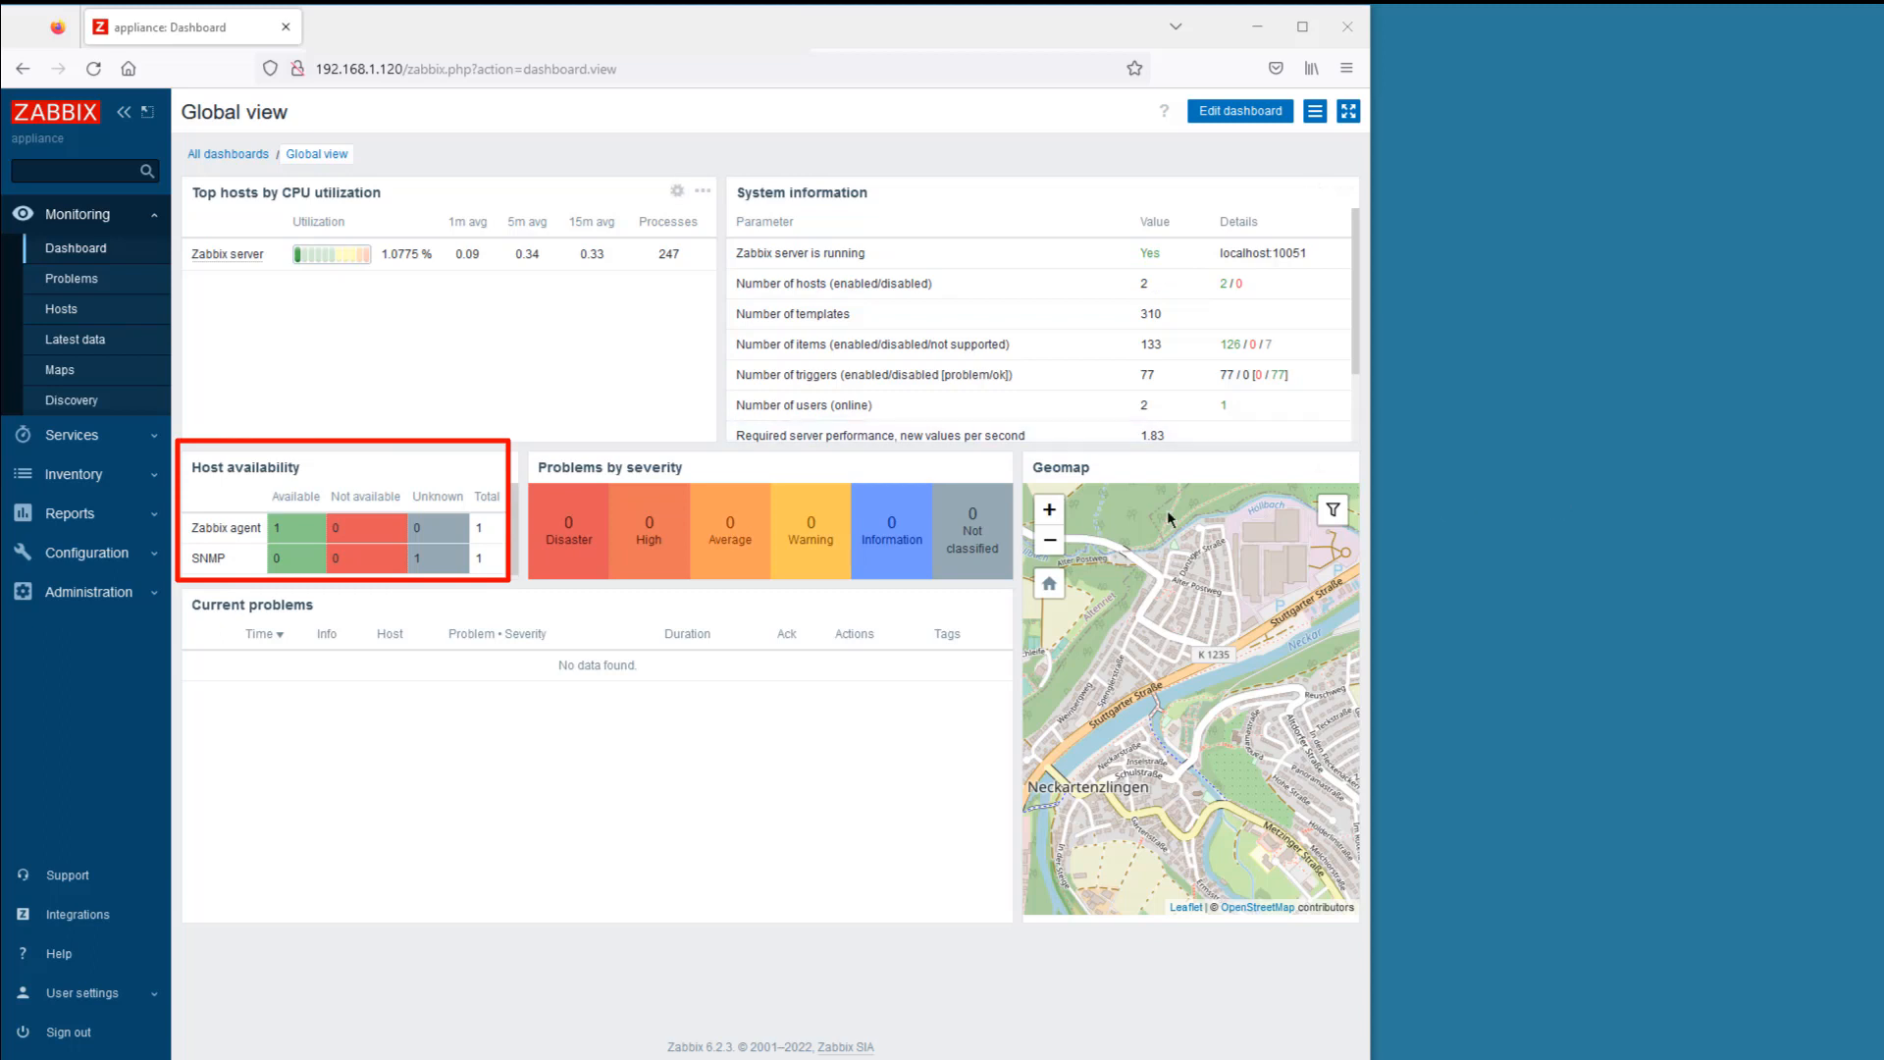
# - Expand the Configuration menu in the sidebar
pyautogui.click(110, 555)
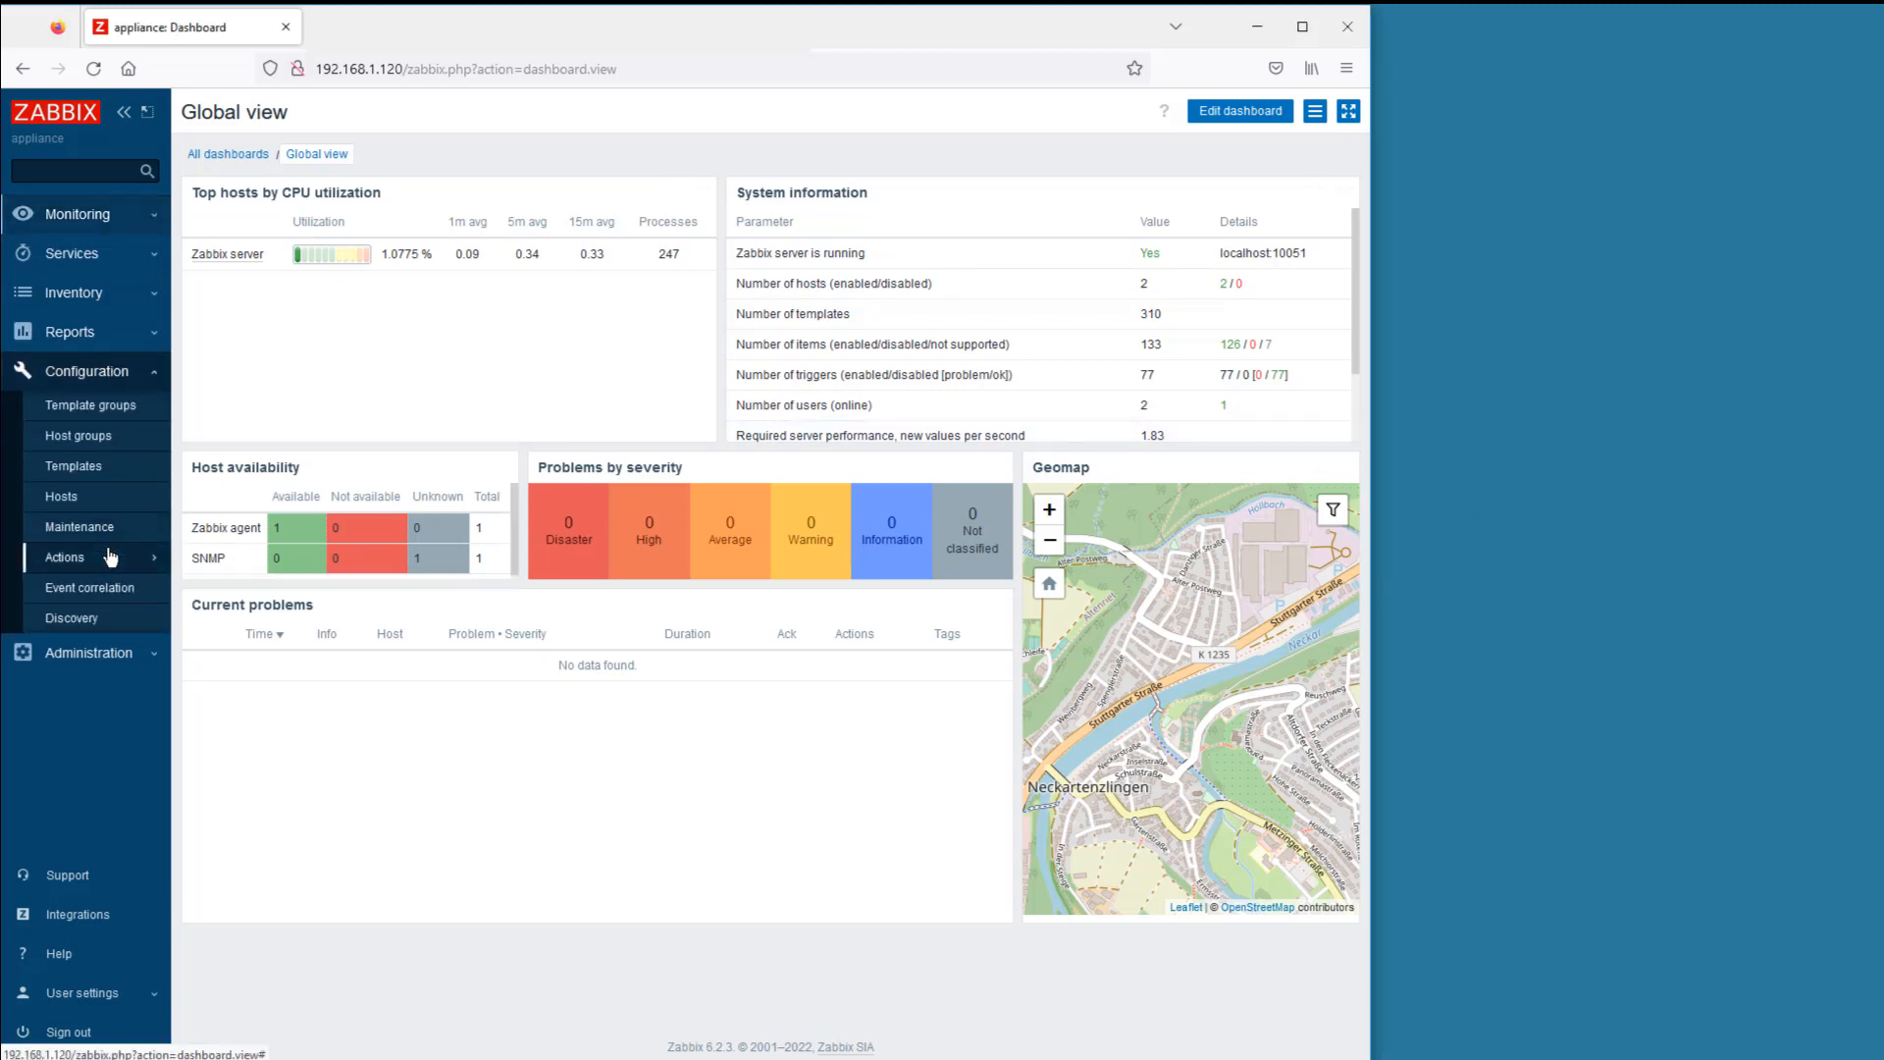
# - Open the Dummy host's Items list and bring up MIB OID.rtf in WordPad
pyautogui.click(60, 496)
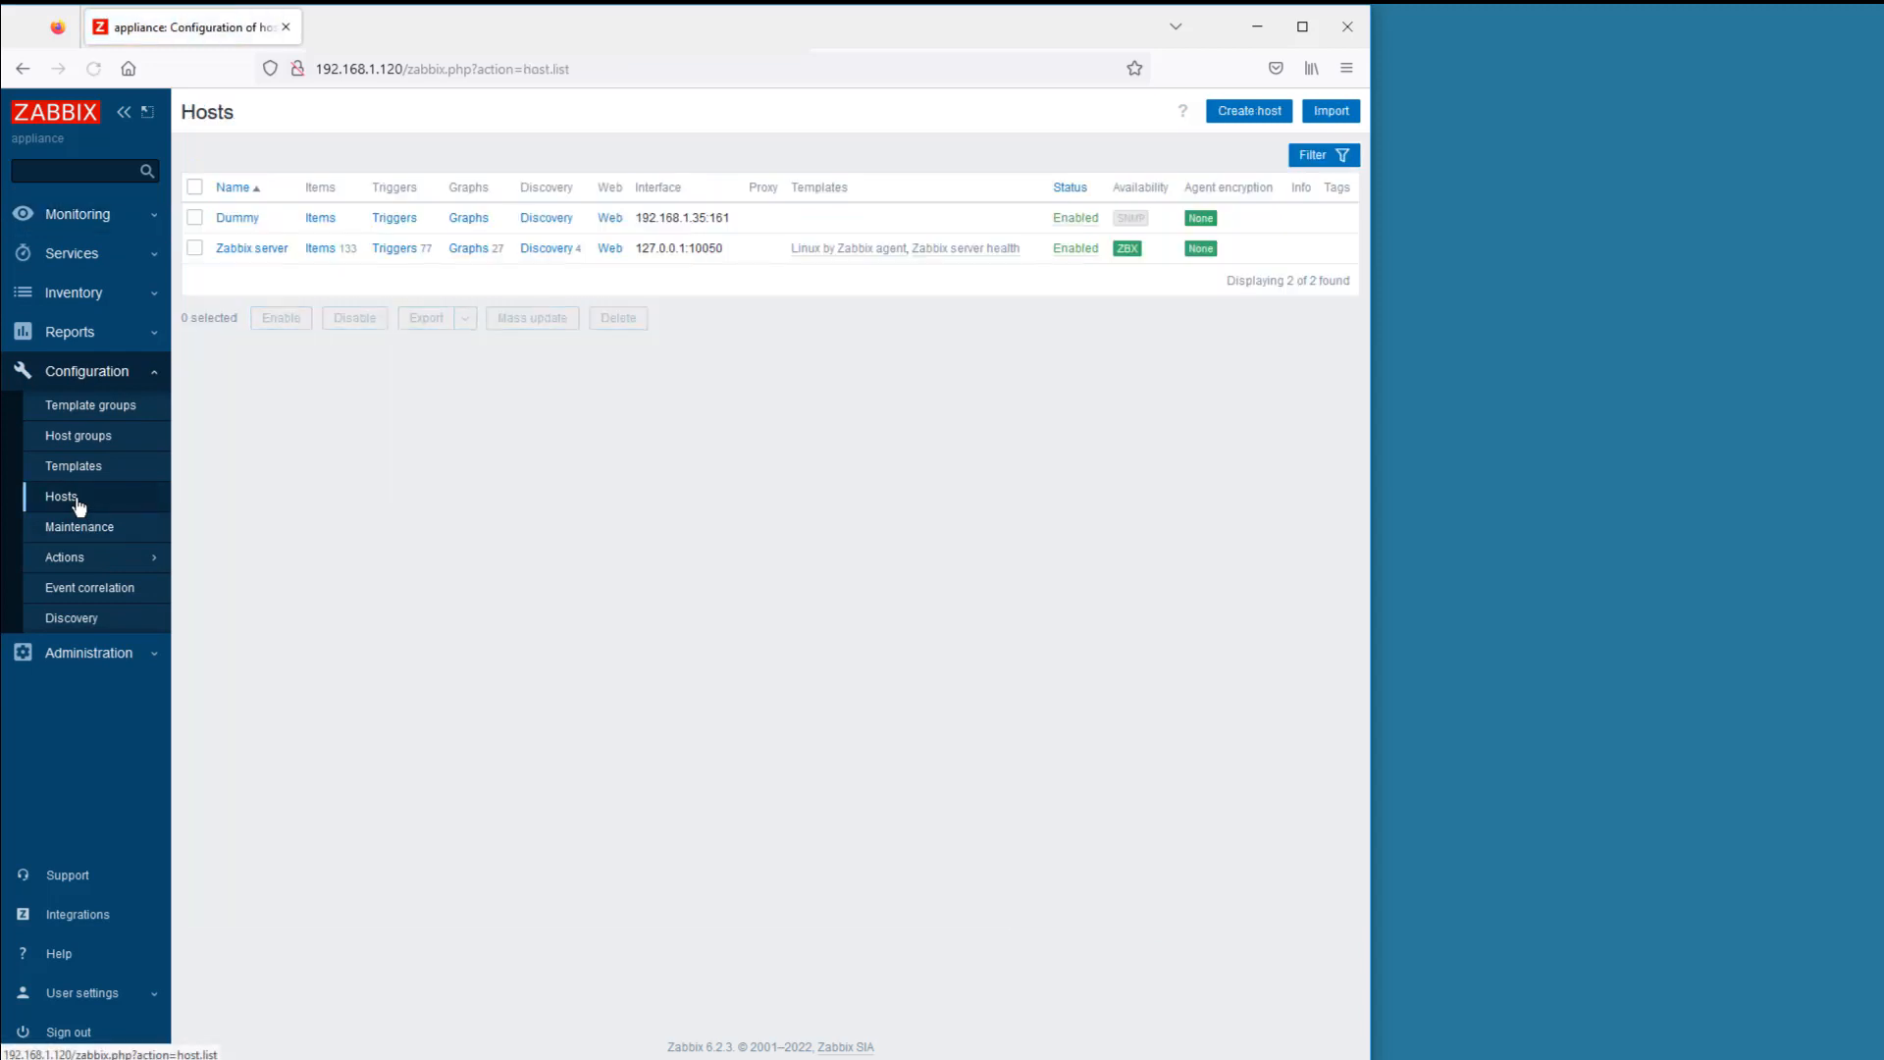
pyautogui.click(322, 218)
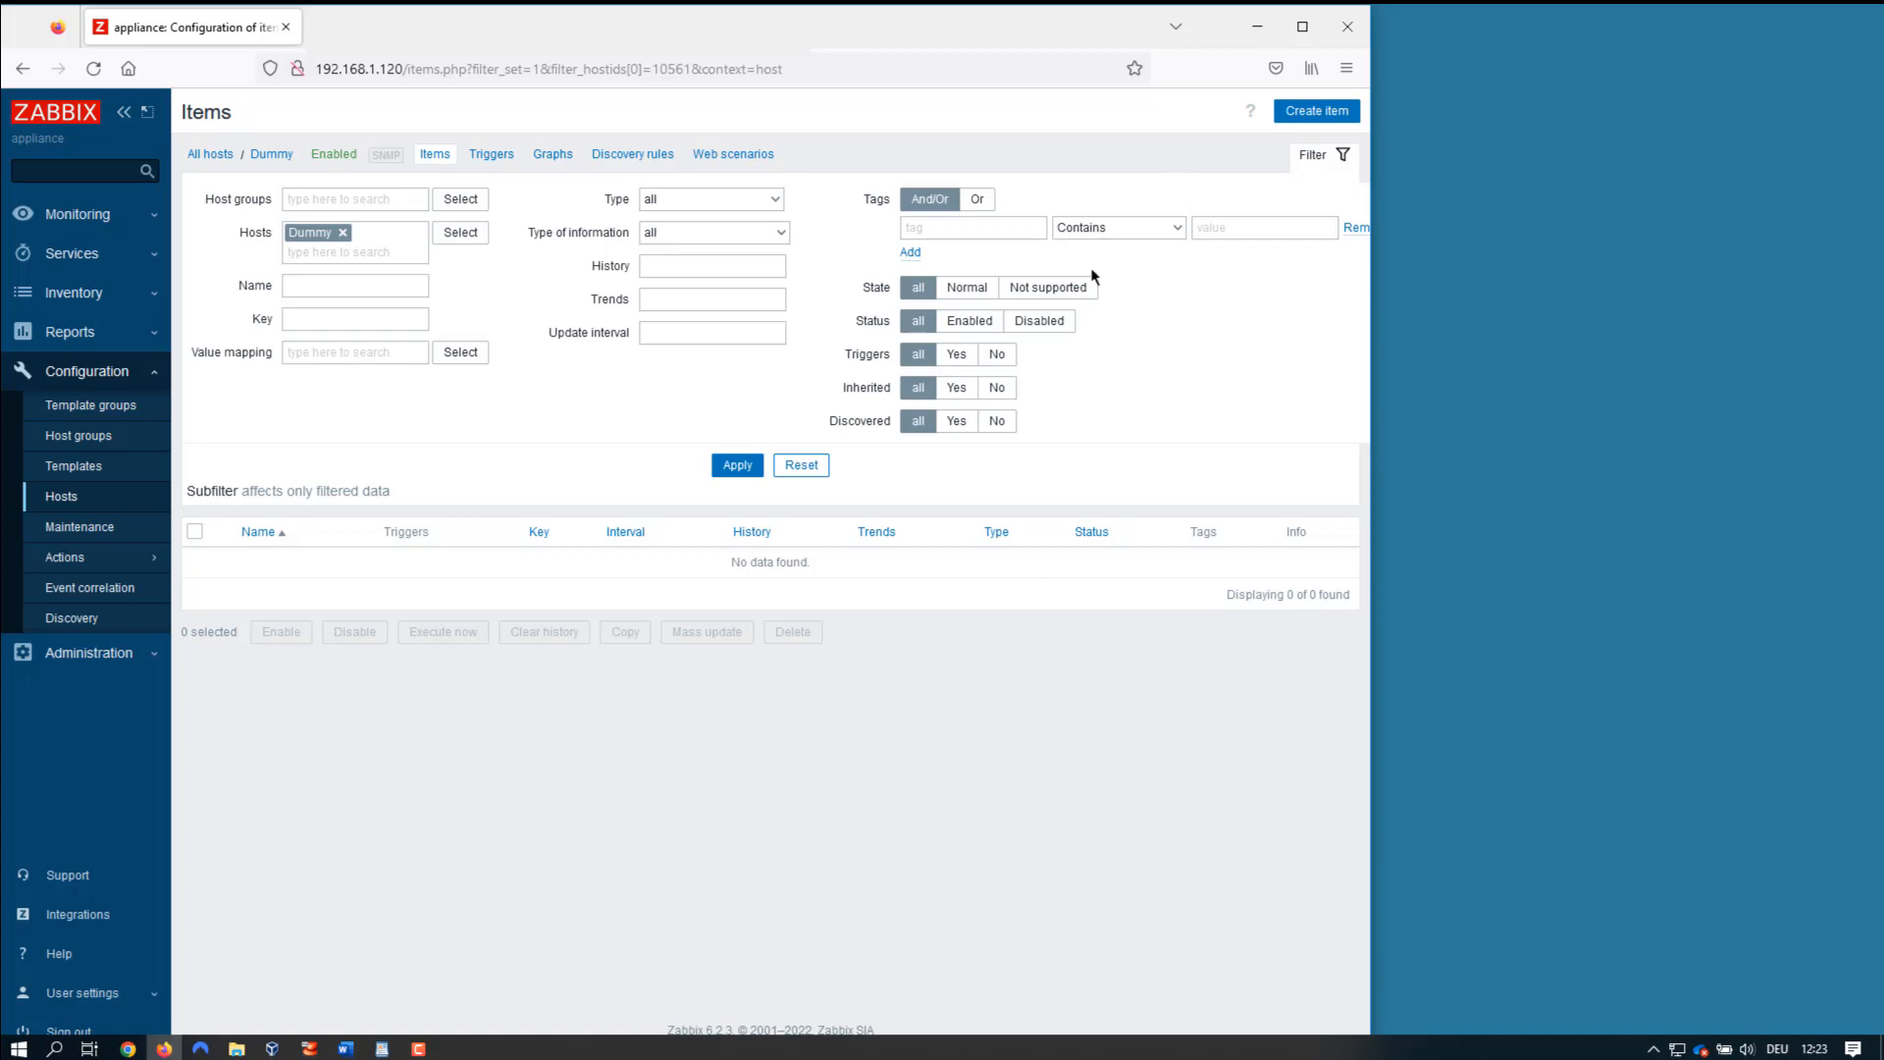
pyautogui.click(382, 1049)
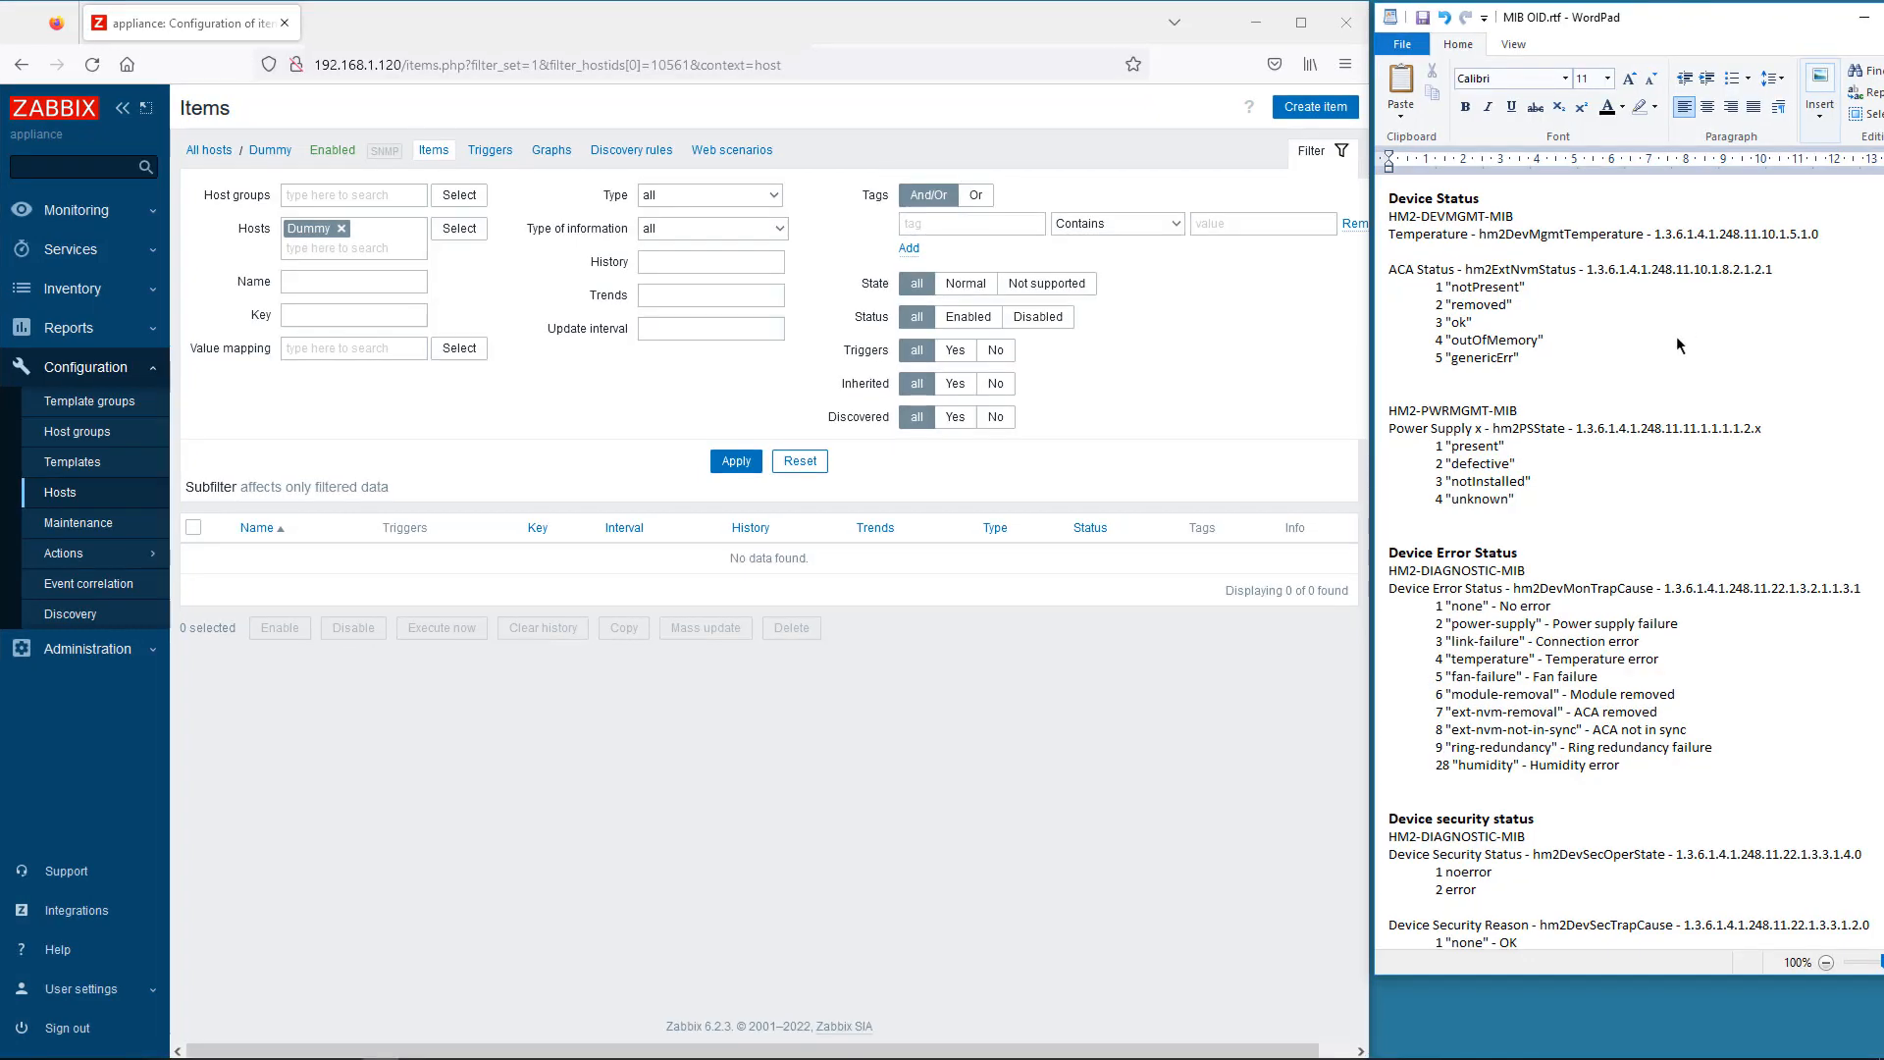
# - Start a new SNMP agent item named Temperature with key hios.temperature
pyautogui.click(1315, 106)
pyautogui.click(392, 226)
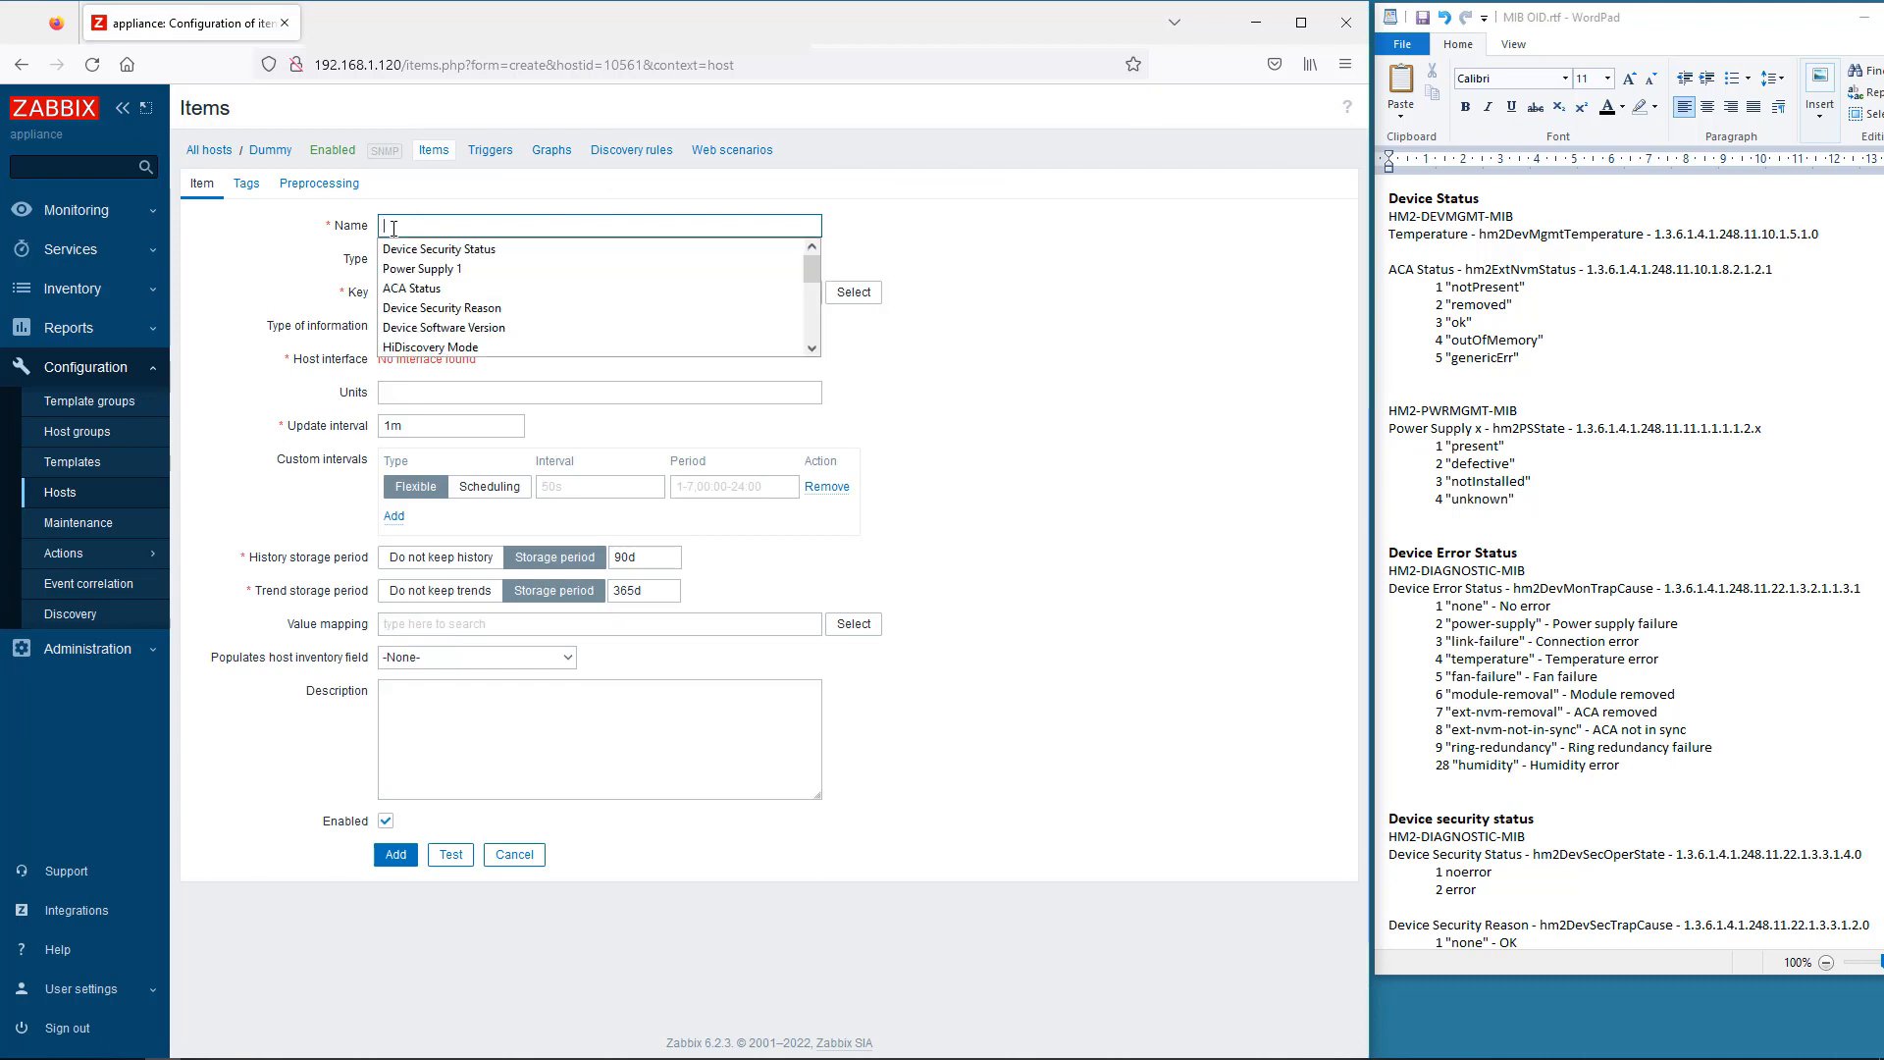
pyautogui.write('Temp')
pyautogui.click(409, 249)
pyautogui.click(409, 257)
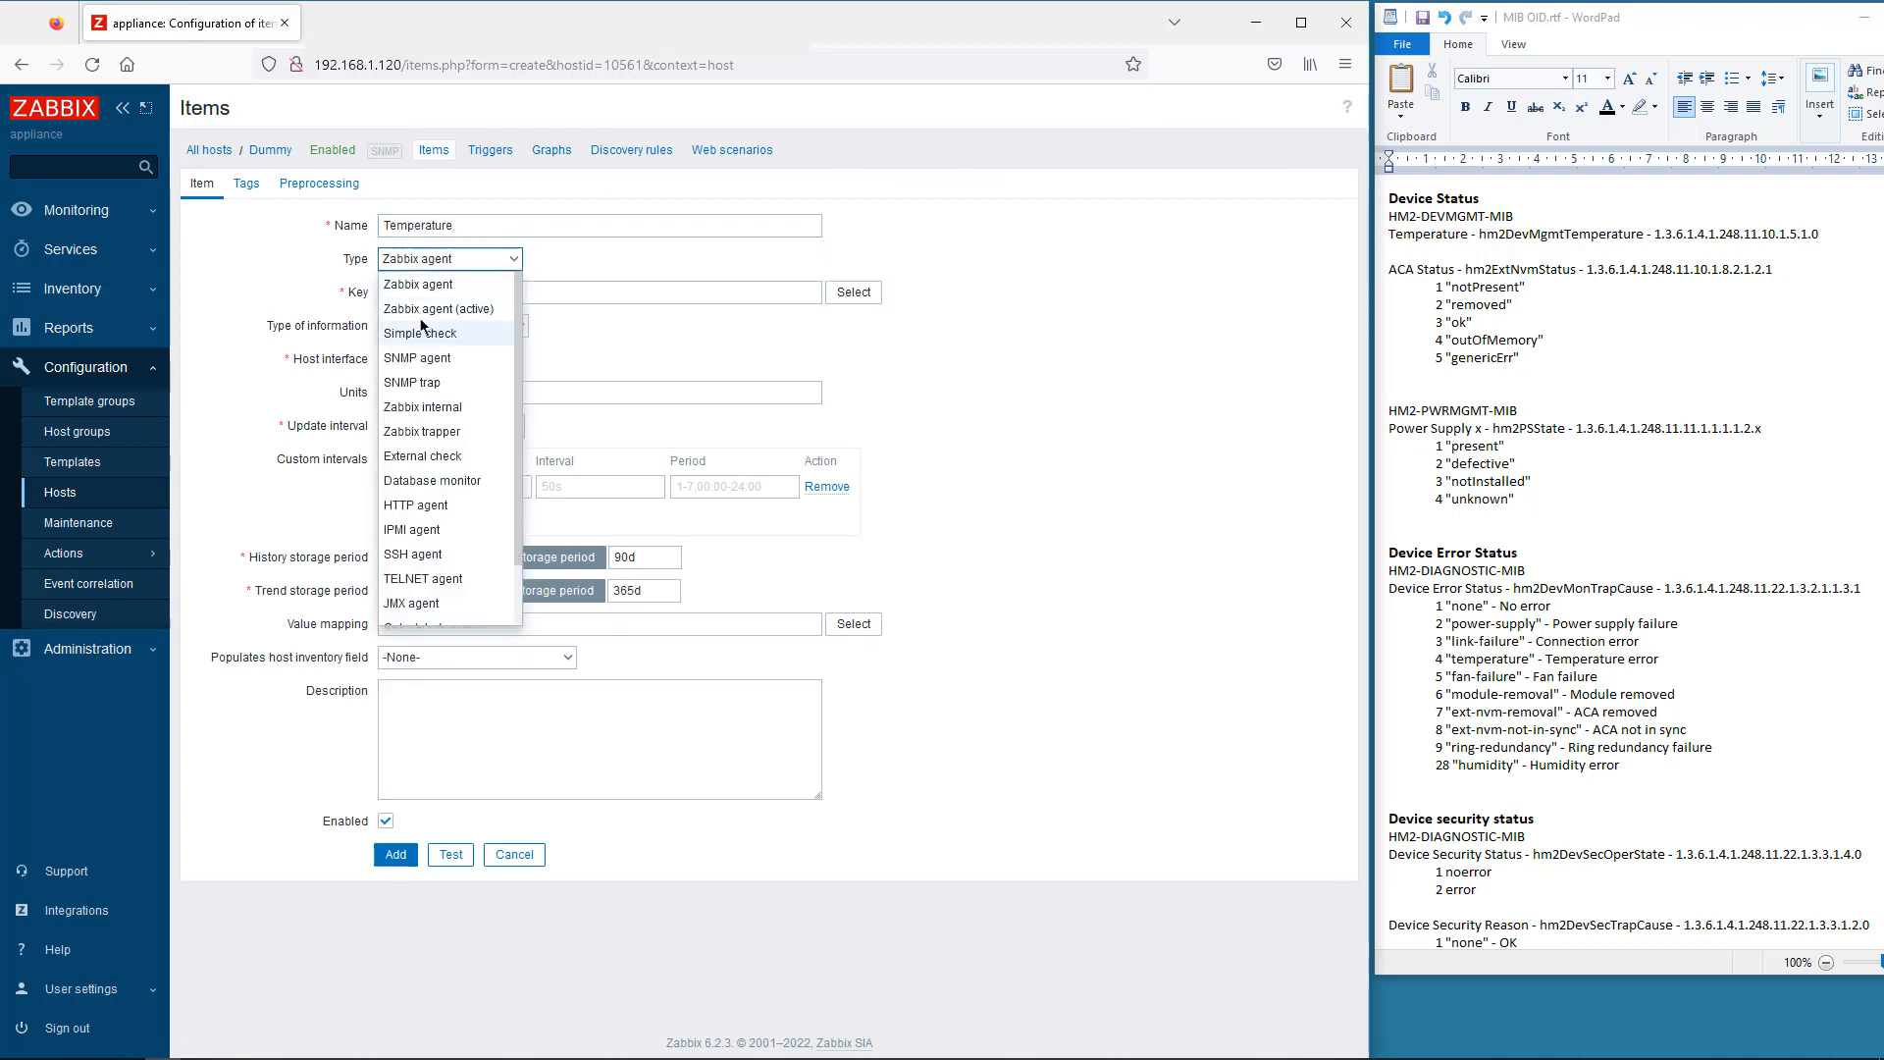
pyautogui.click(427, 358)
pyautogui.click(392, 292)
pyautogui.write('hio')
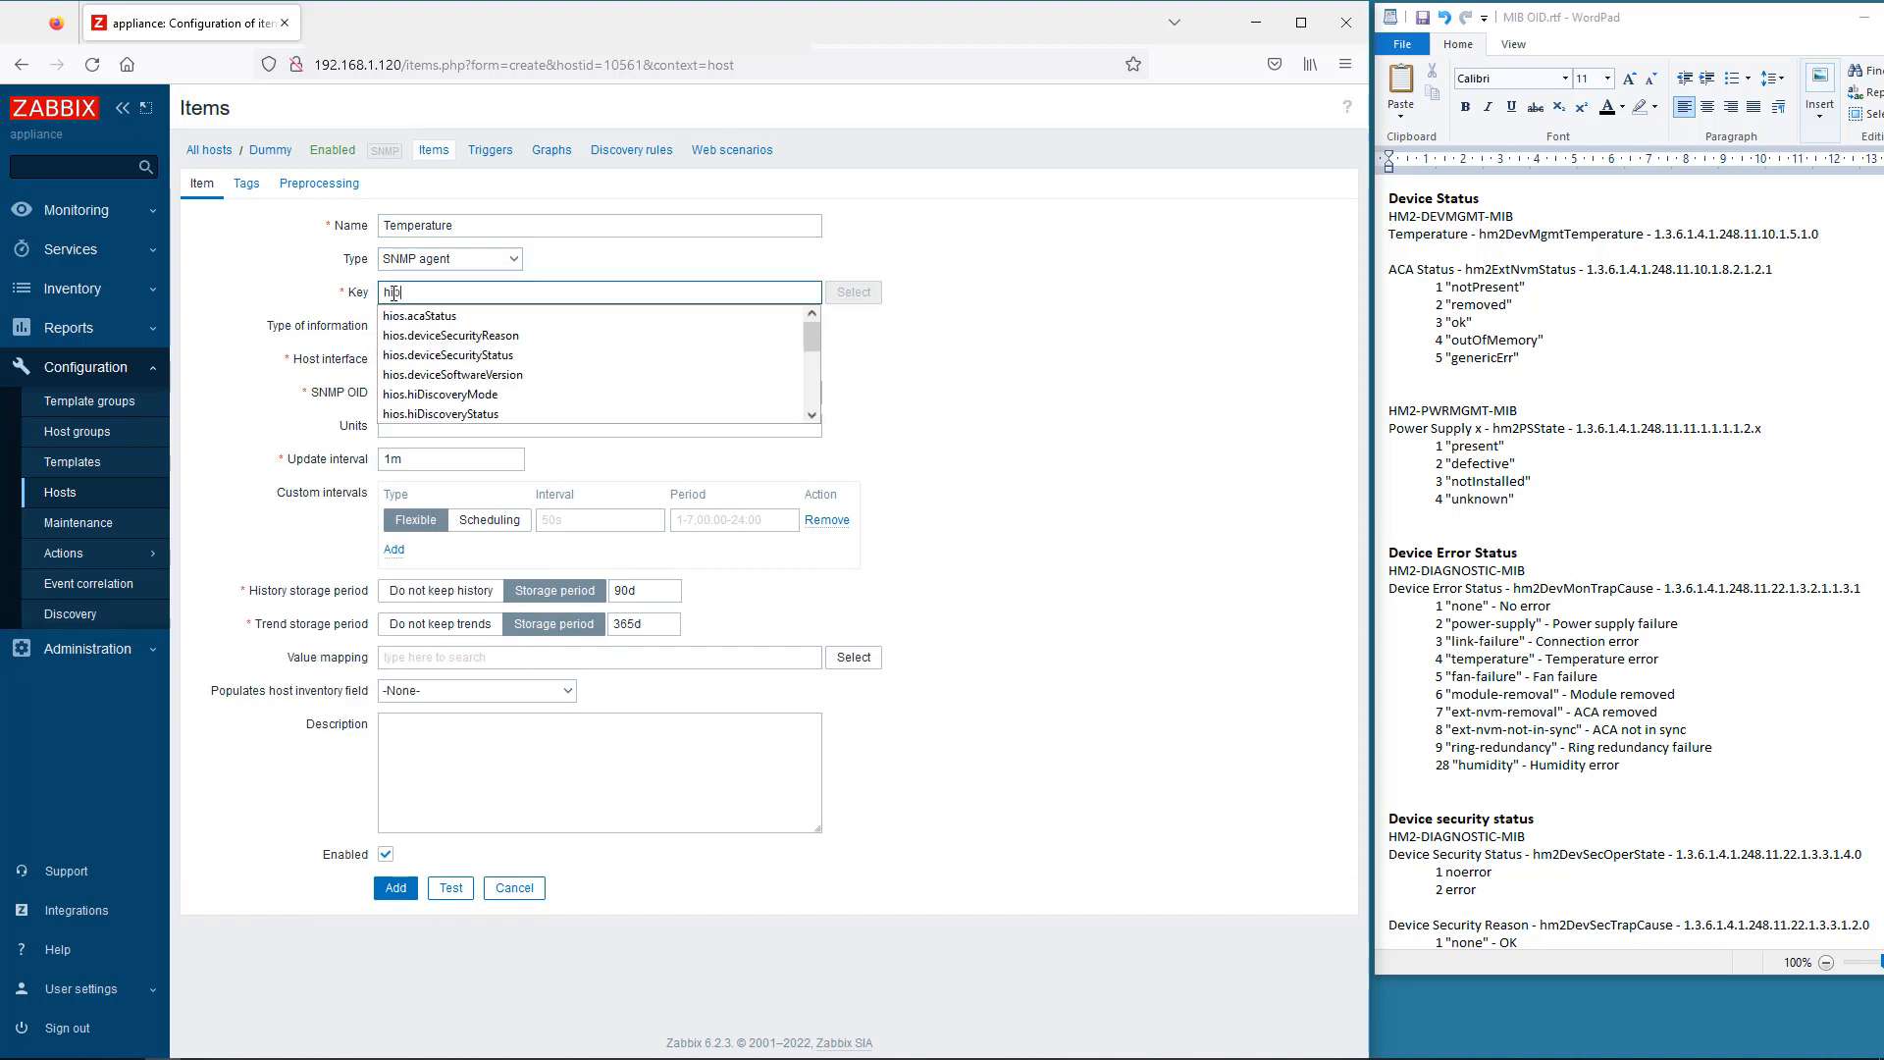
pyautogui.write('s.t')
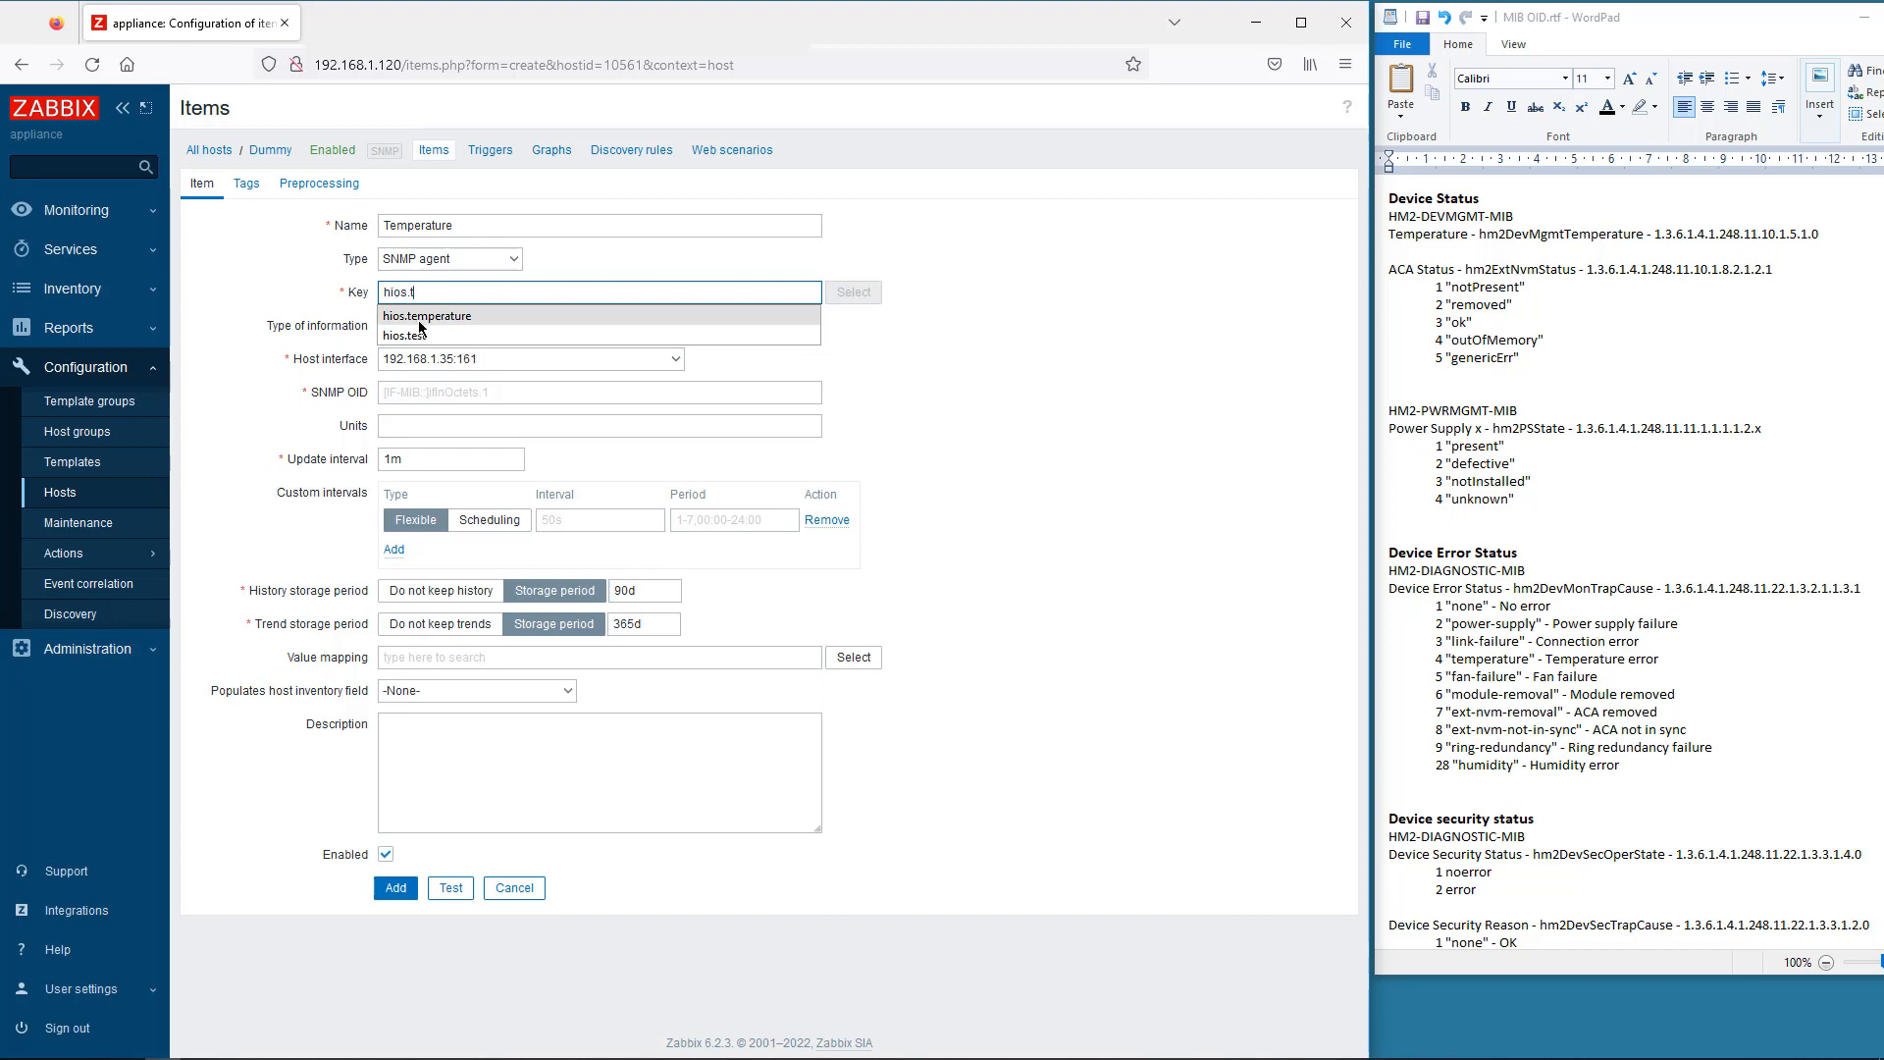
pyautogui.click(420, 318)
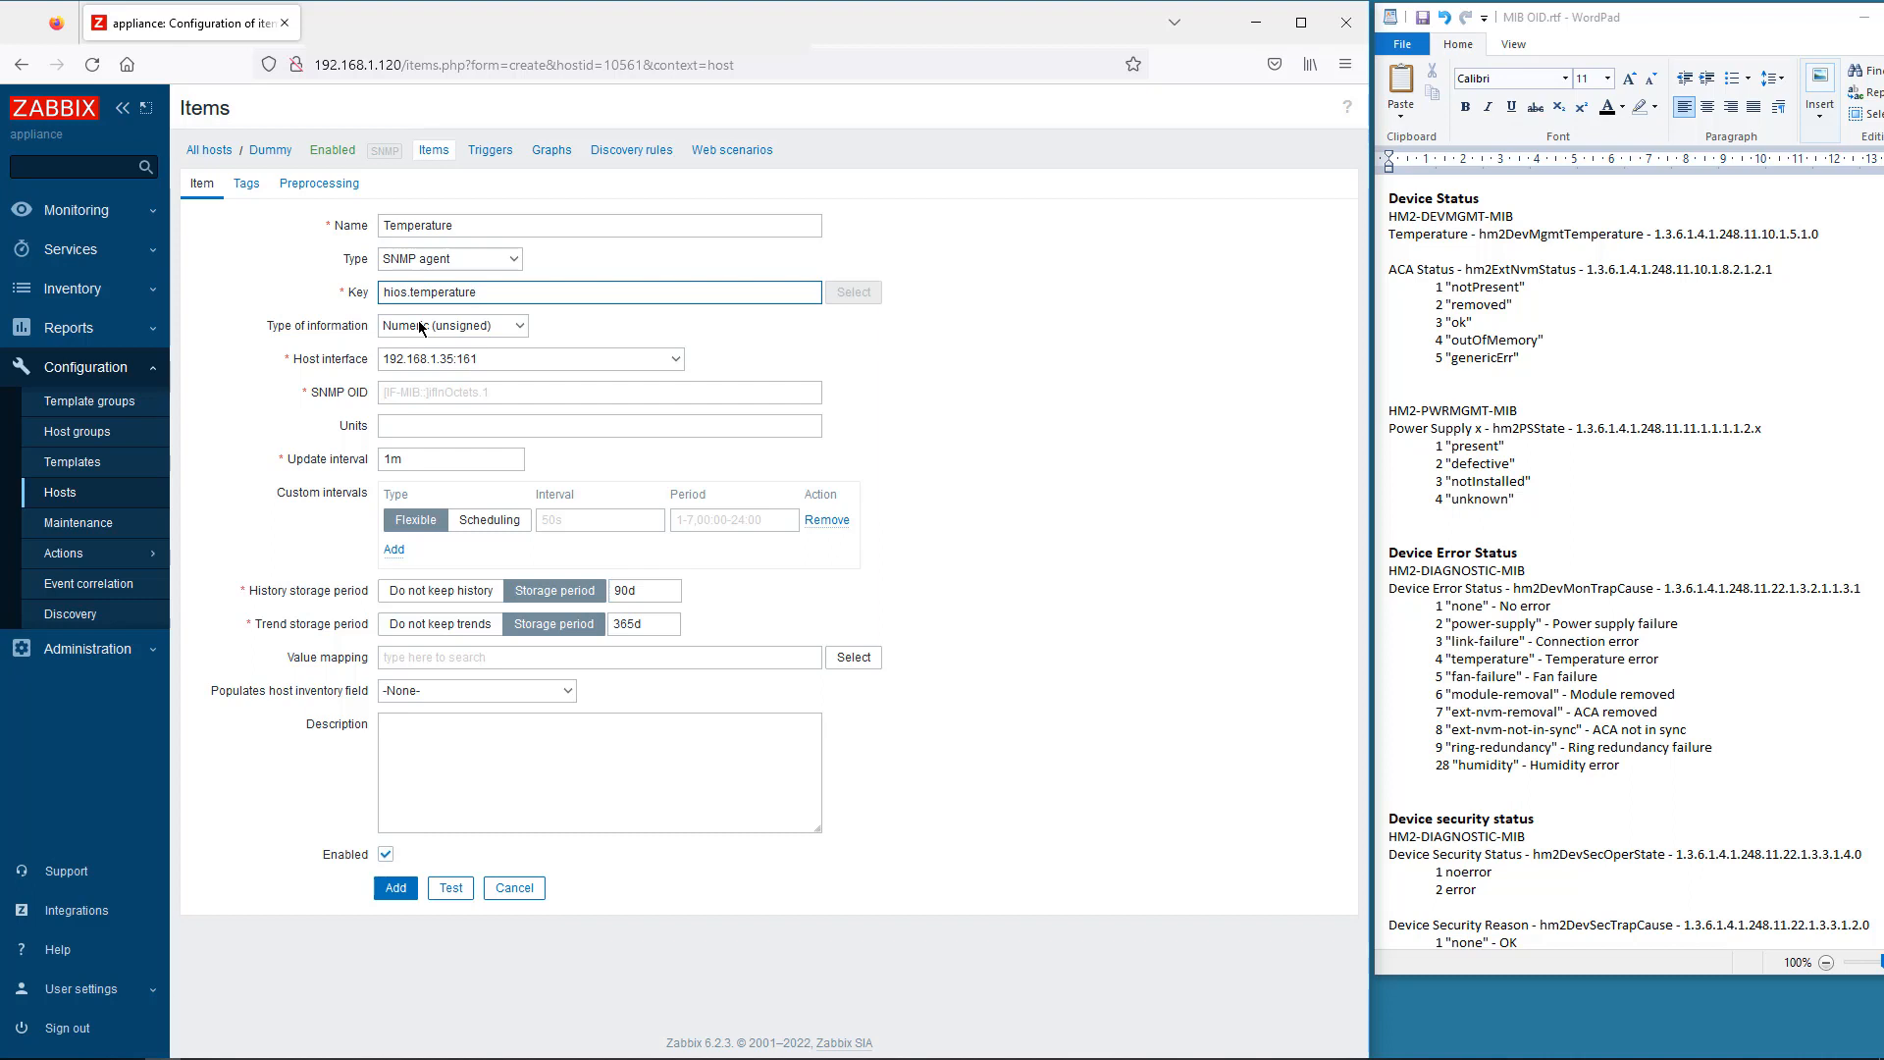
# - Copy OID 1.3.6.1.4.1.248.11.10.1.5.1.0 from the notes into the item's SNMP OID
pyautogui.moveTo(1820, 233); pyautogui.dragTo(1663, 237)
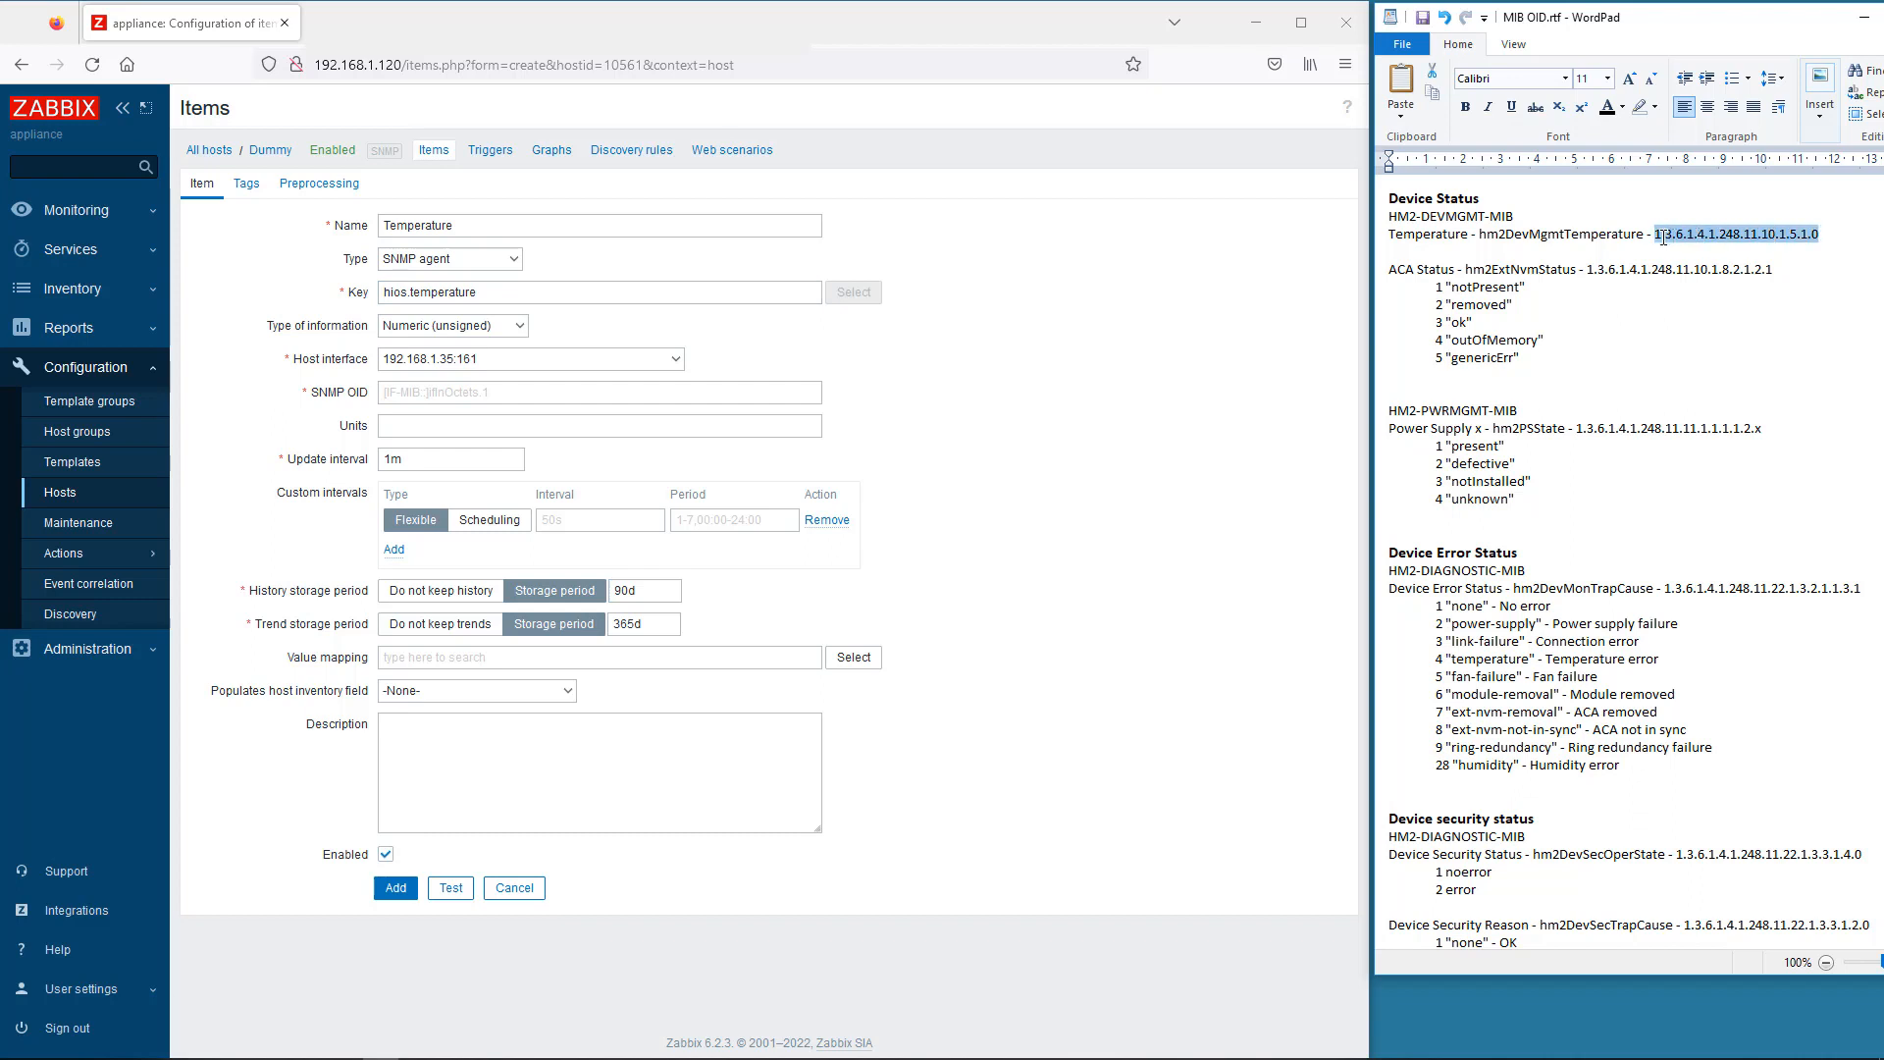
pyautogui.hotkey('ctrl', 'c')
pyautogui.click(419, 394)
pyautogui.hotkey('ctrl', 'v')
pyautogui.click(427, 407)
# - Set the item's units to °C and update interval to 1h
pyautogui.click(417, 426)
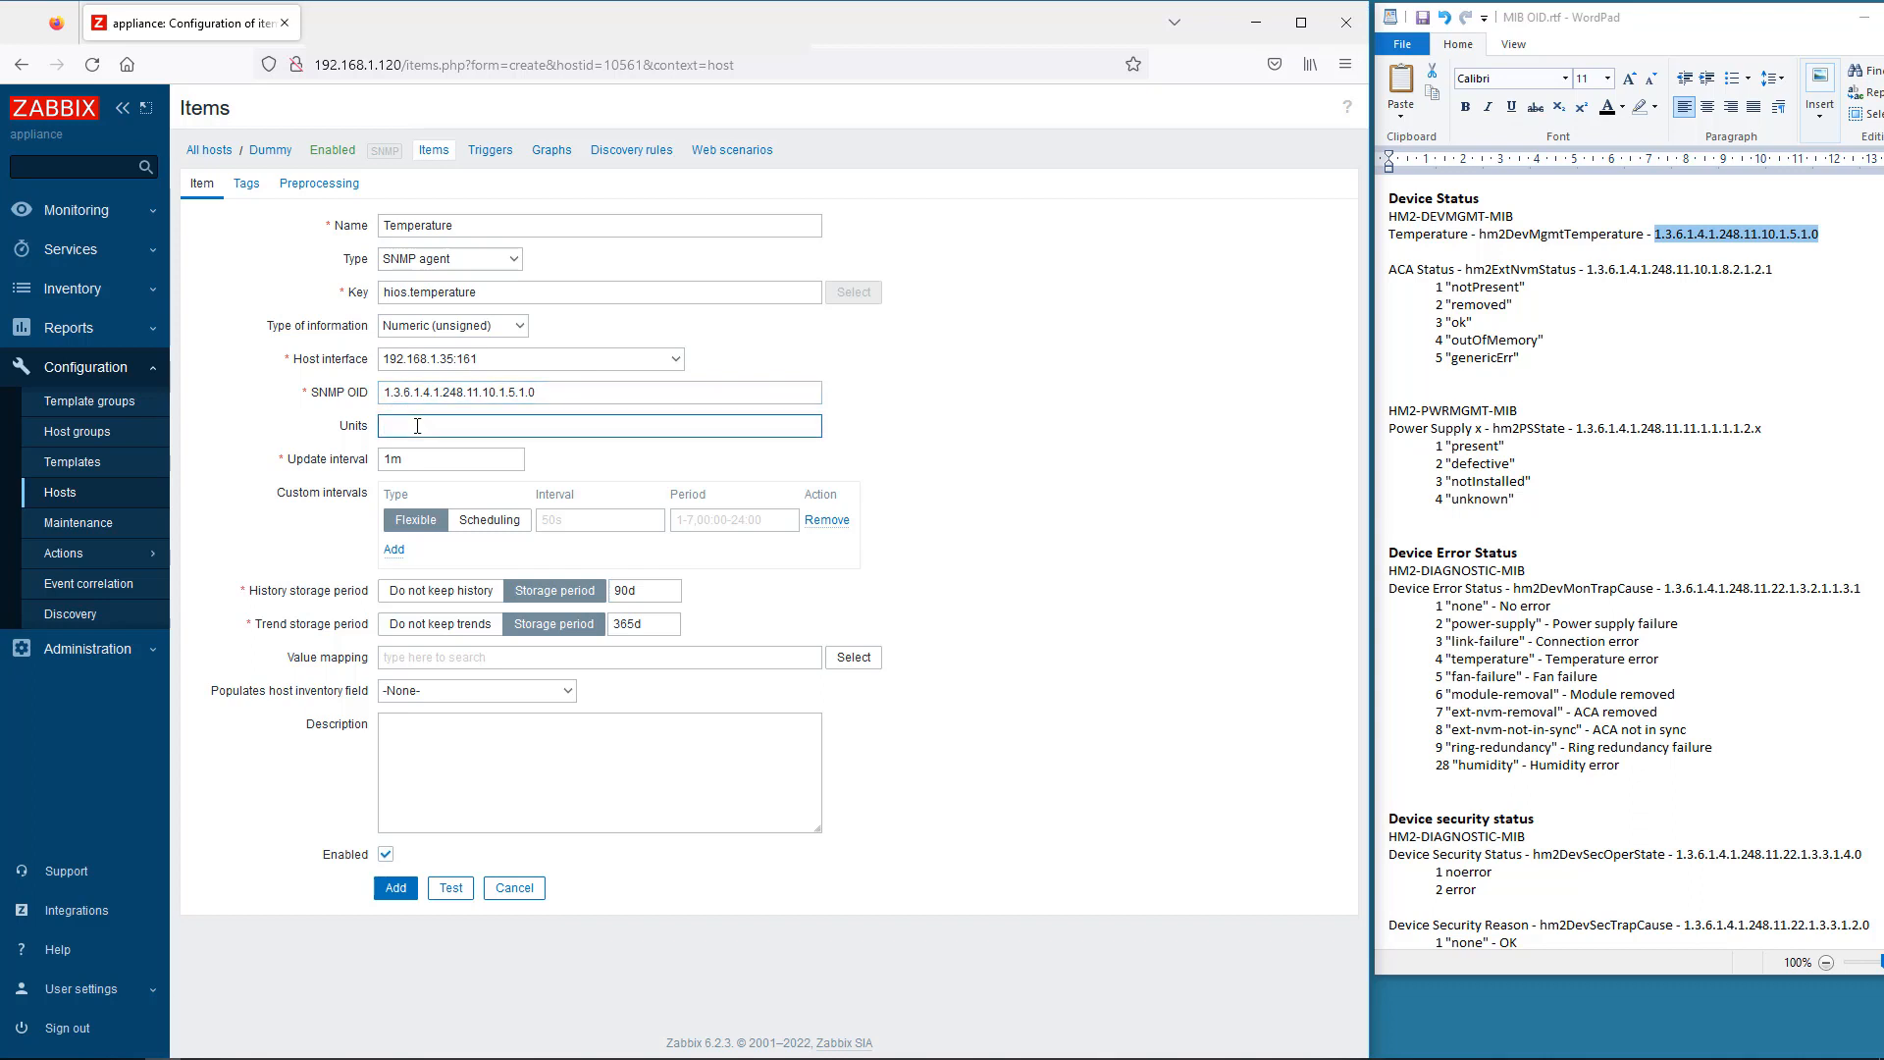
pyautogui.write('°C')
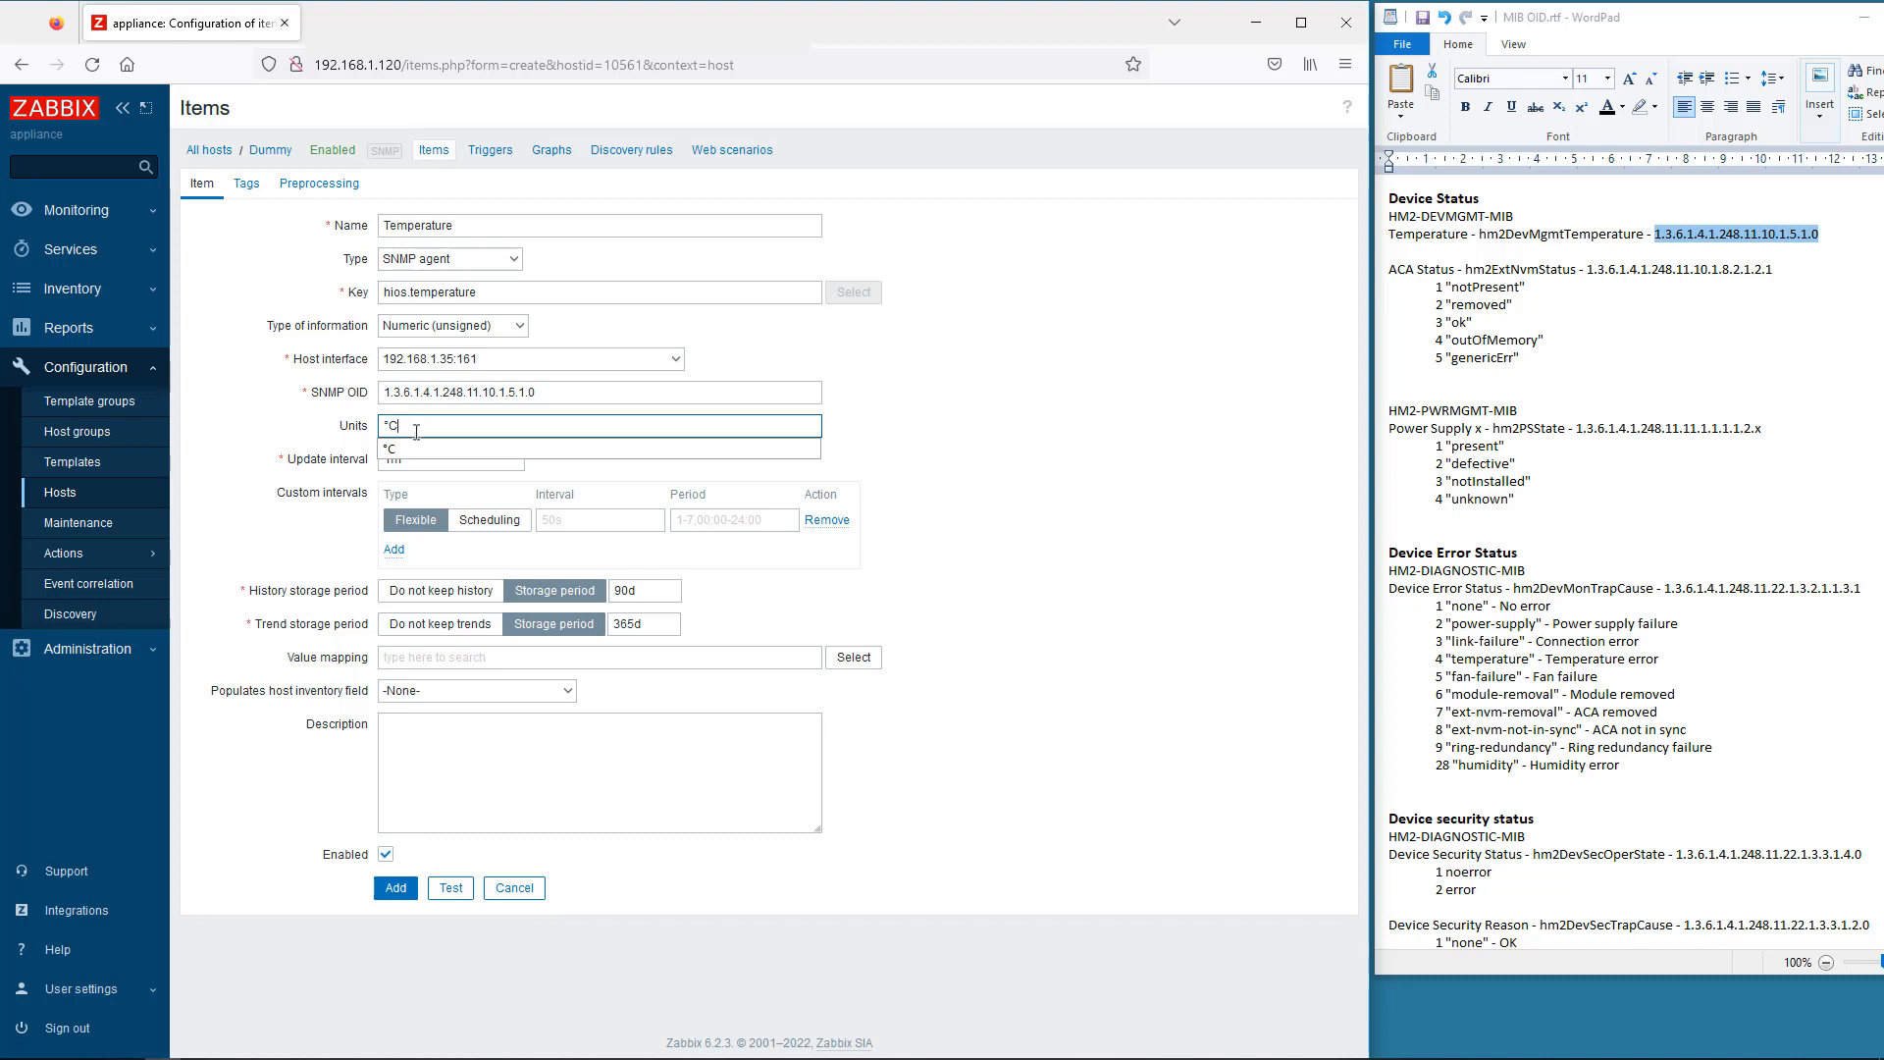
pyautogui.click(416, 448)
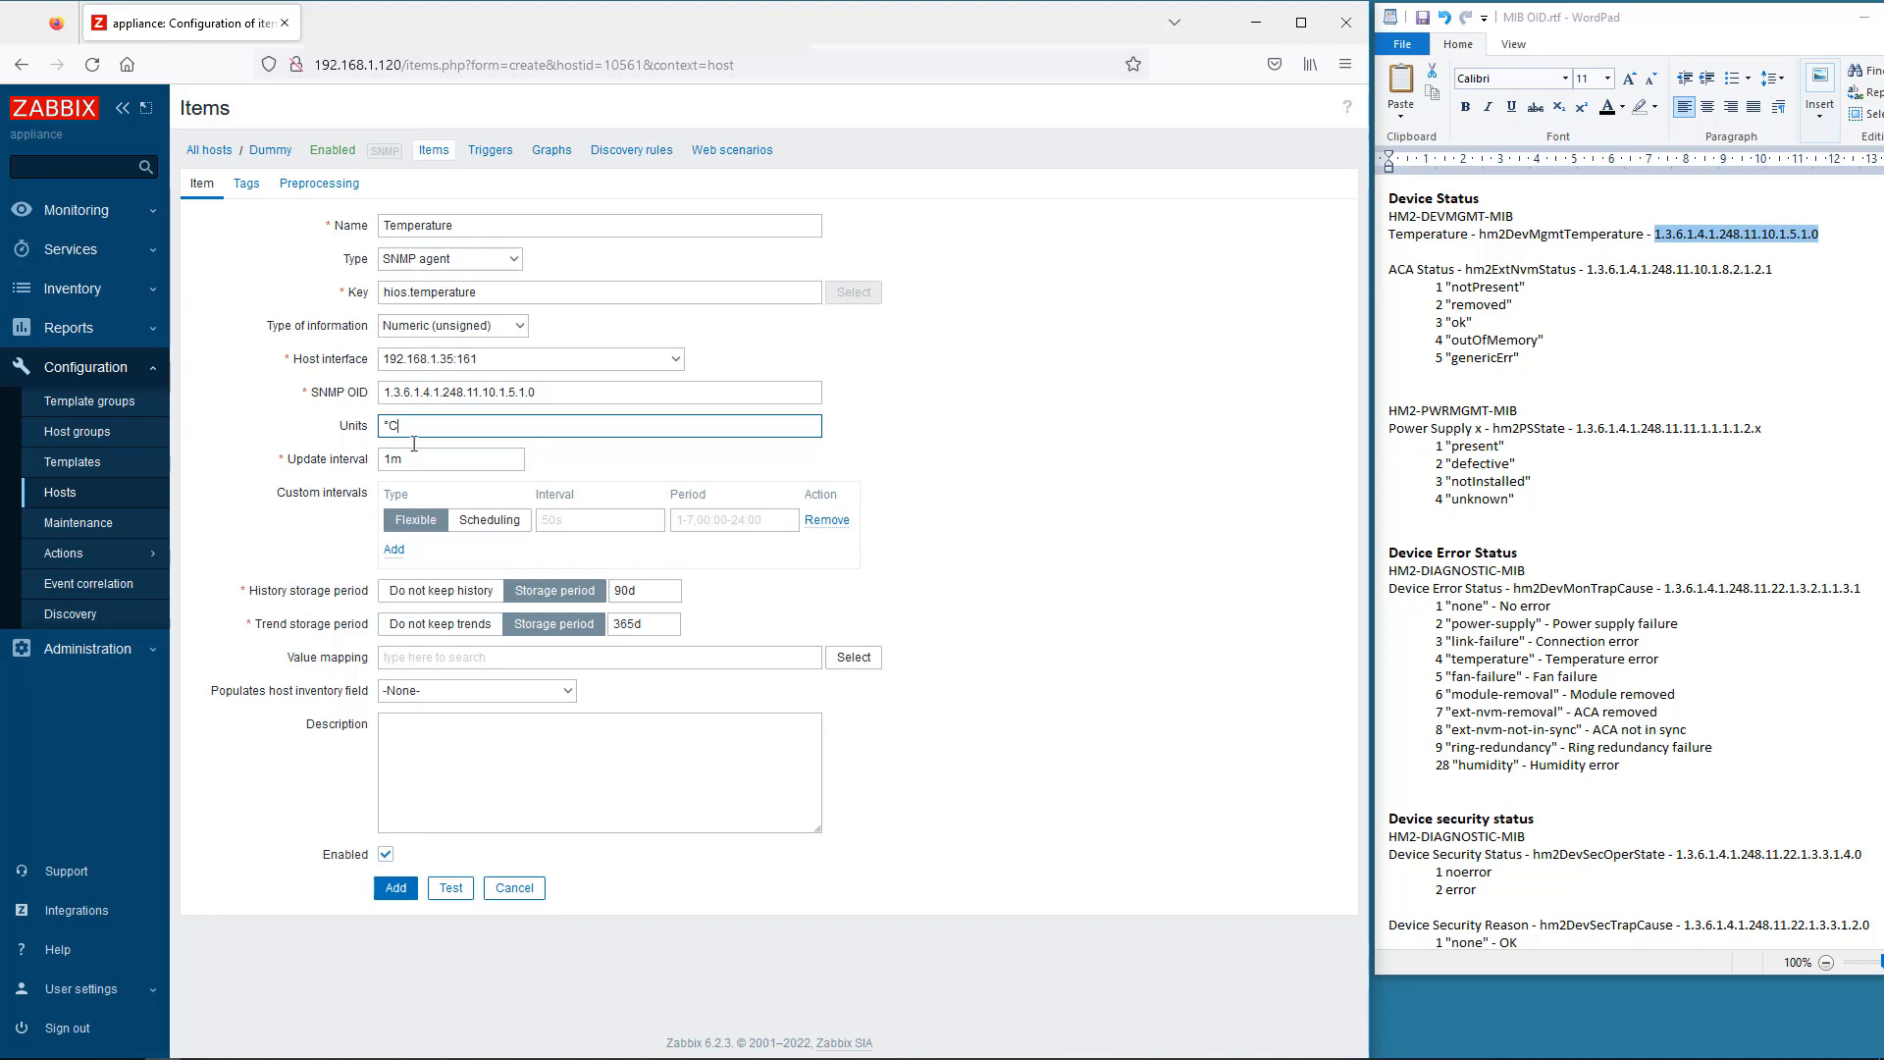
pyautogui.click(408, 461)
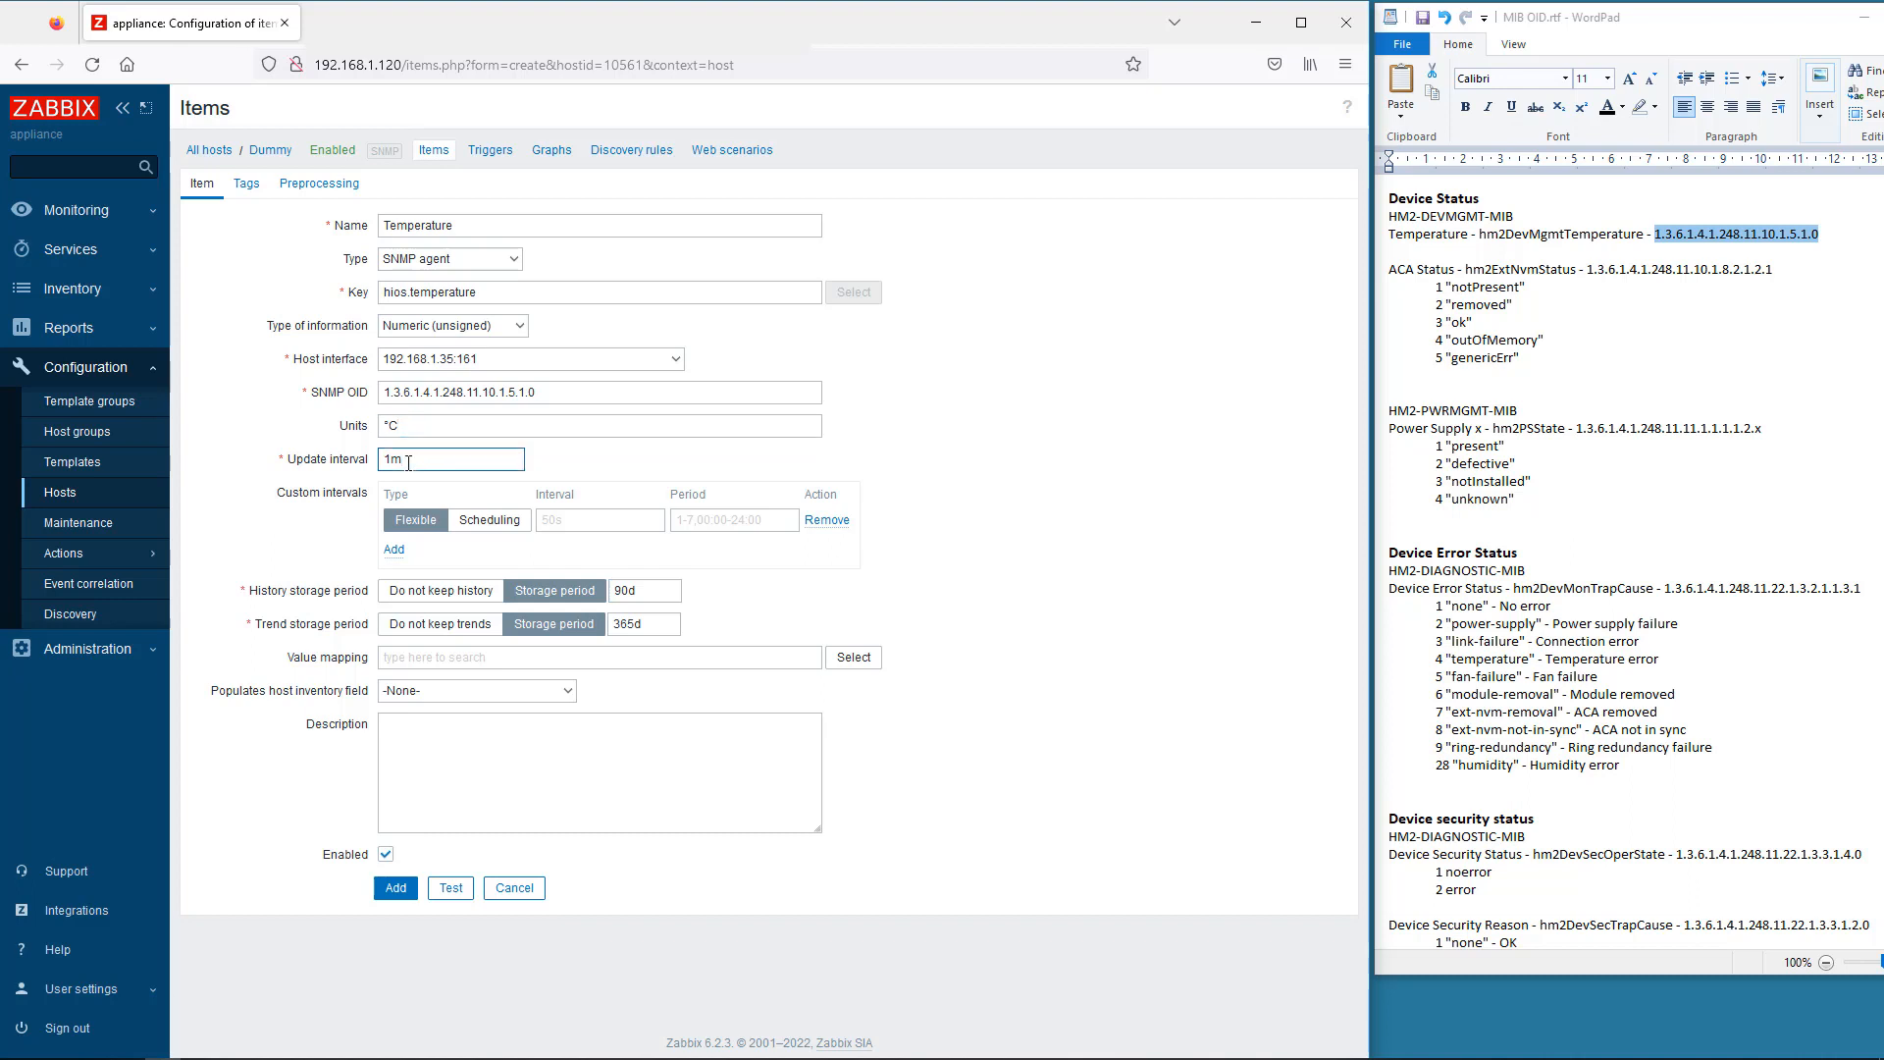
pyautogui.press('BackSpace')
pyautogui.write('h')
pyautogui.click(406, 480)
# - Test the Temperature item for a live value, then save it
pyautogui.click(450, 888)
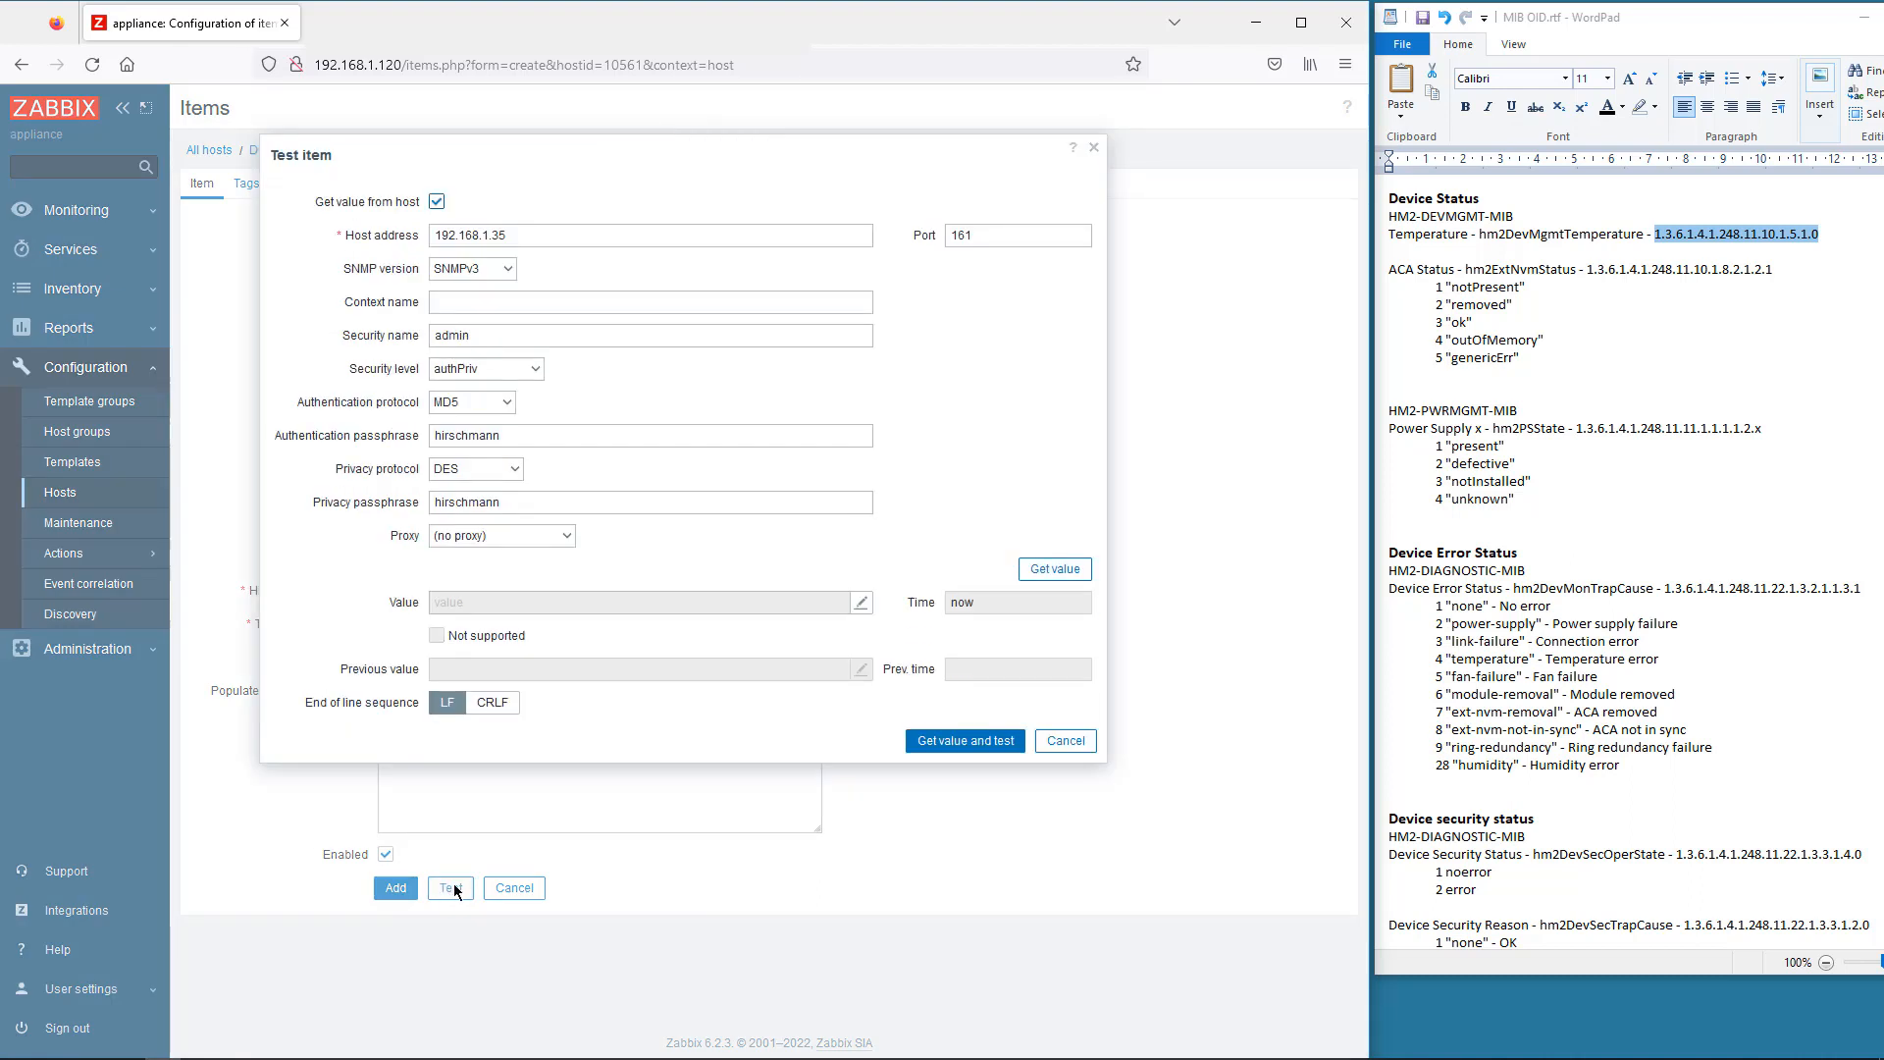
pyautogui.click(976, 741)
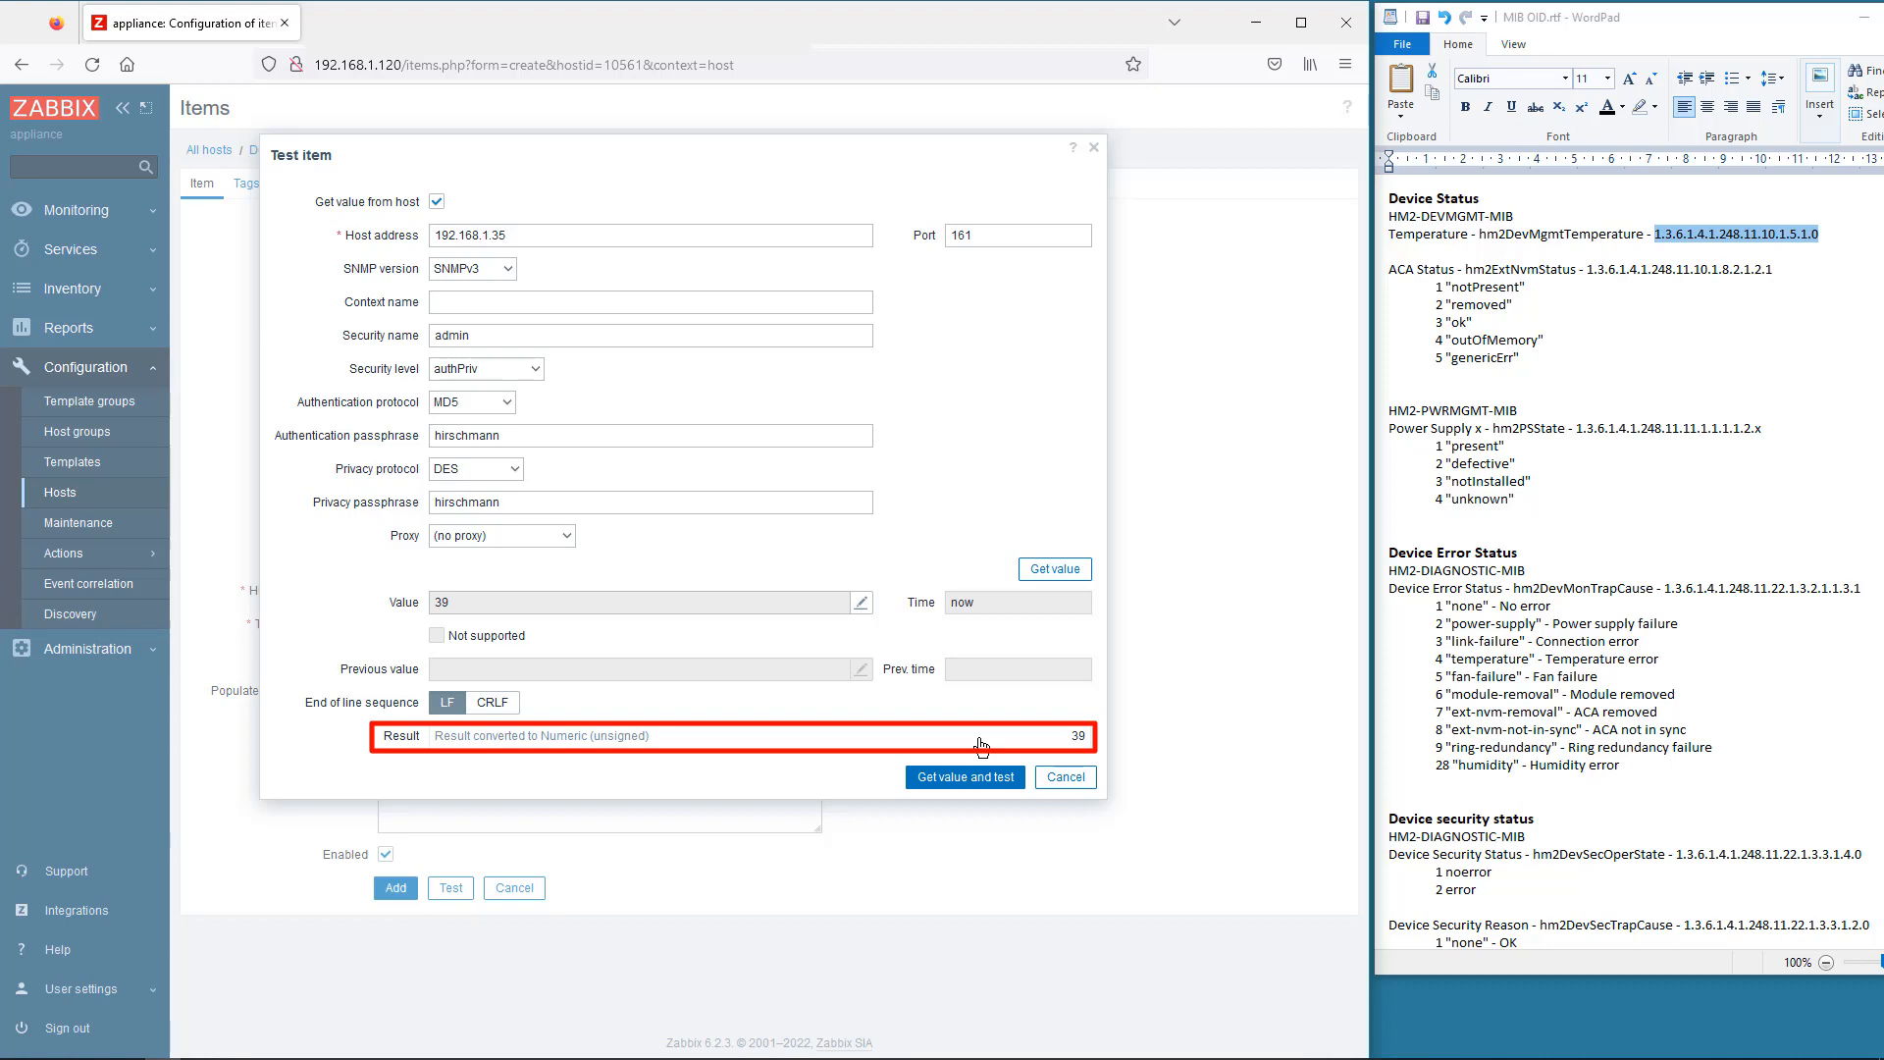
pyautogui.click(1055, 778)
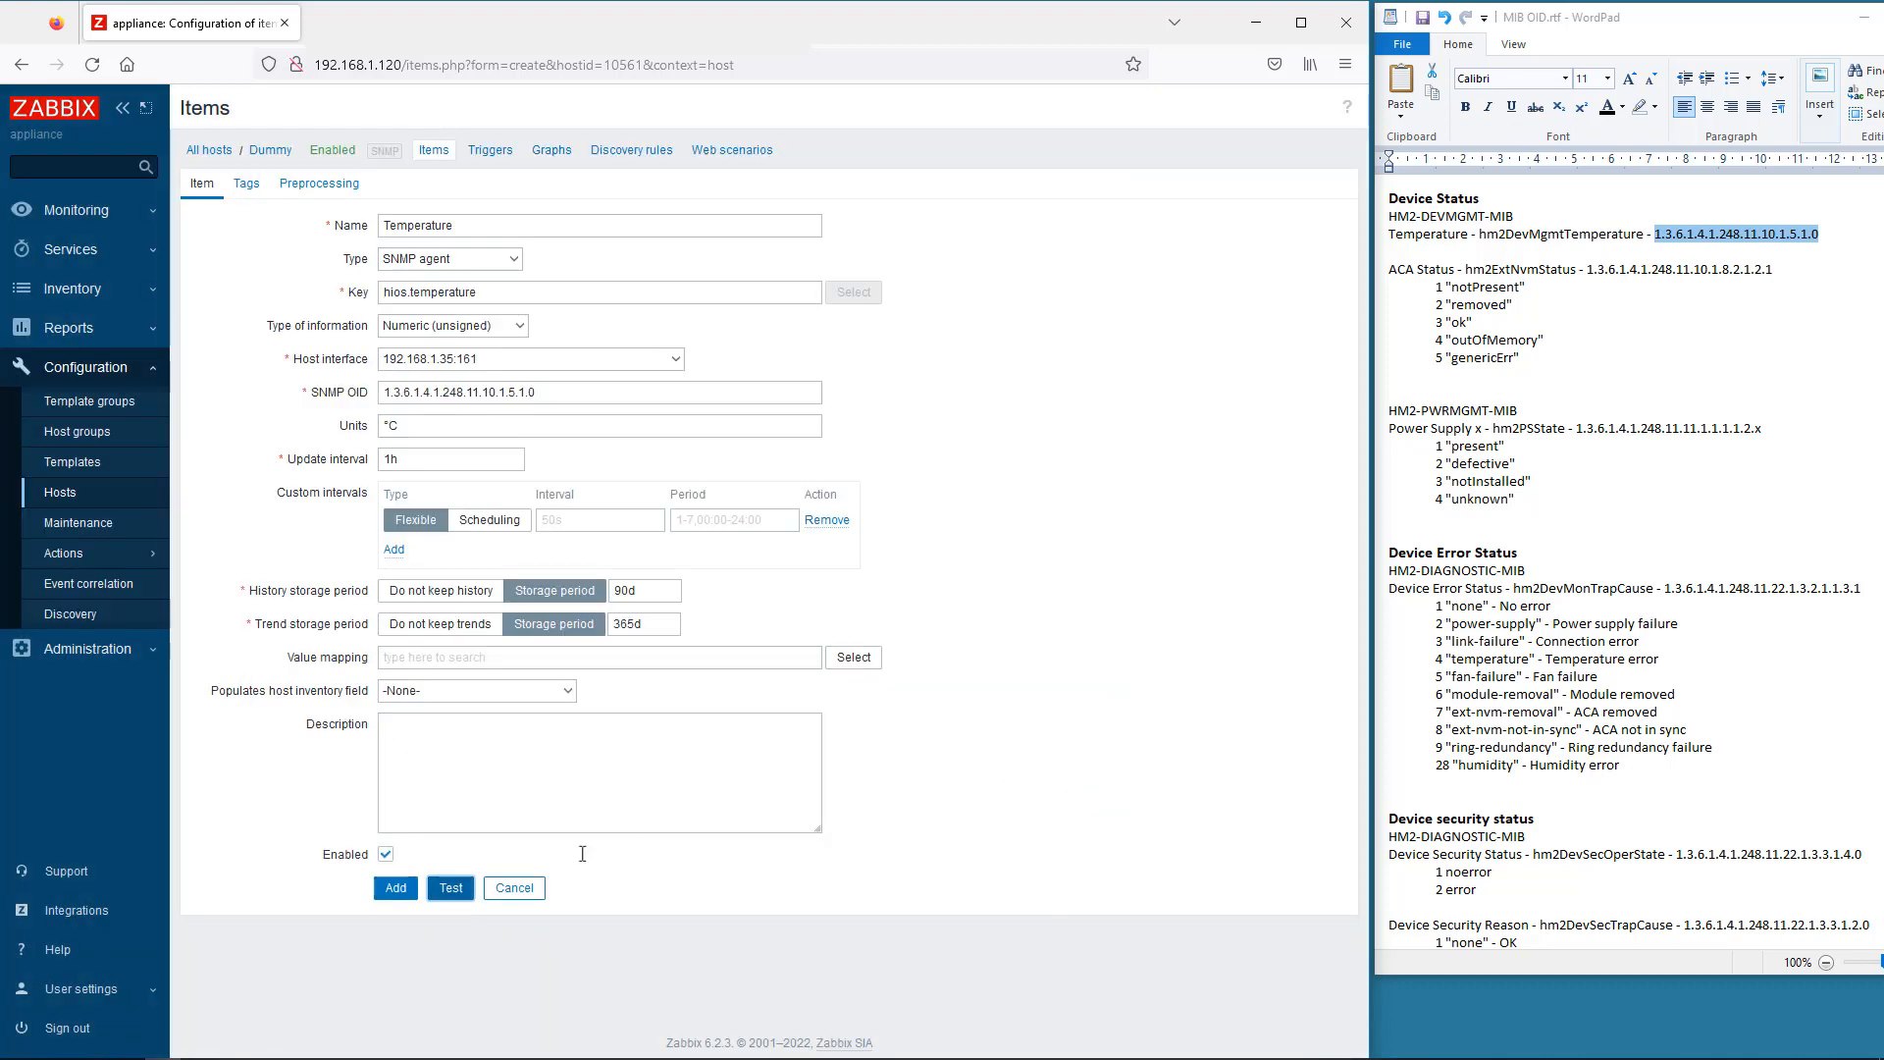
pyautogui.click(397, 889)
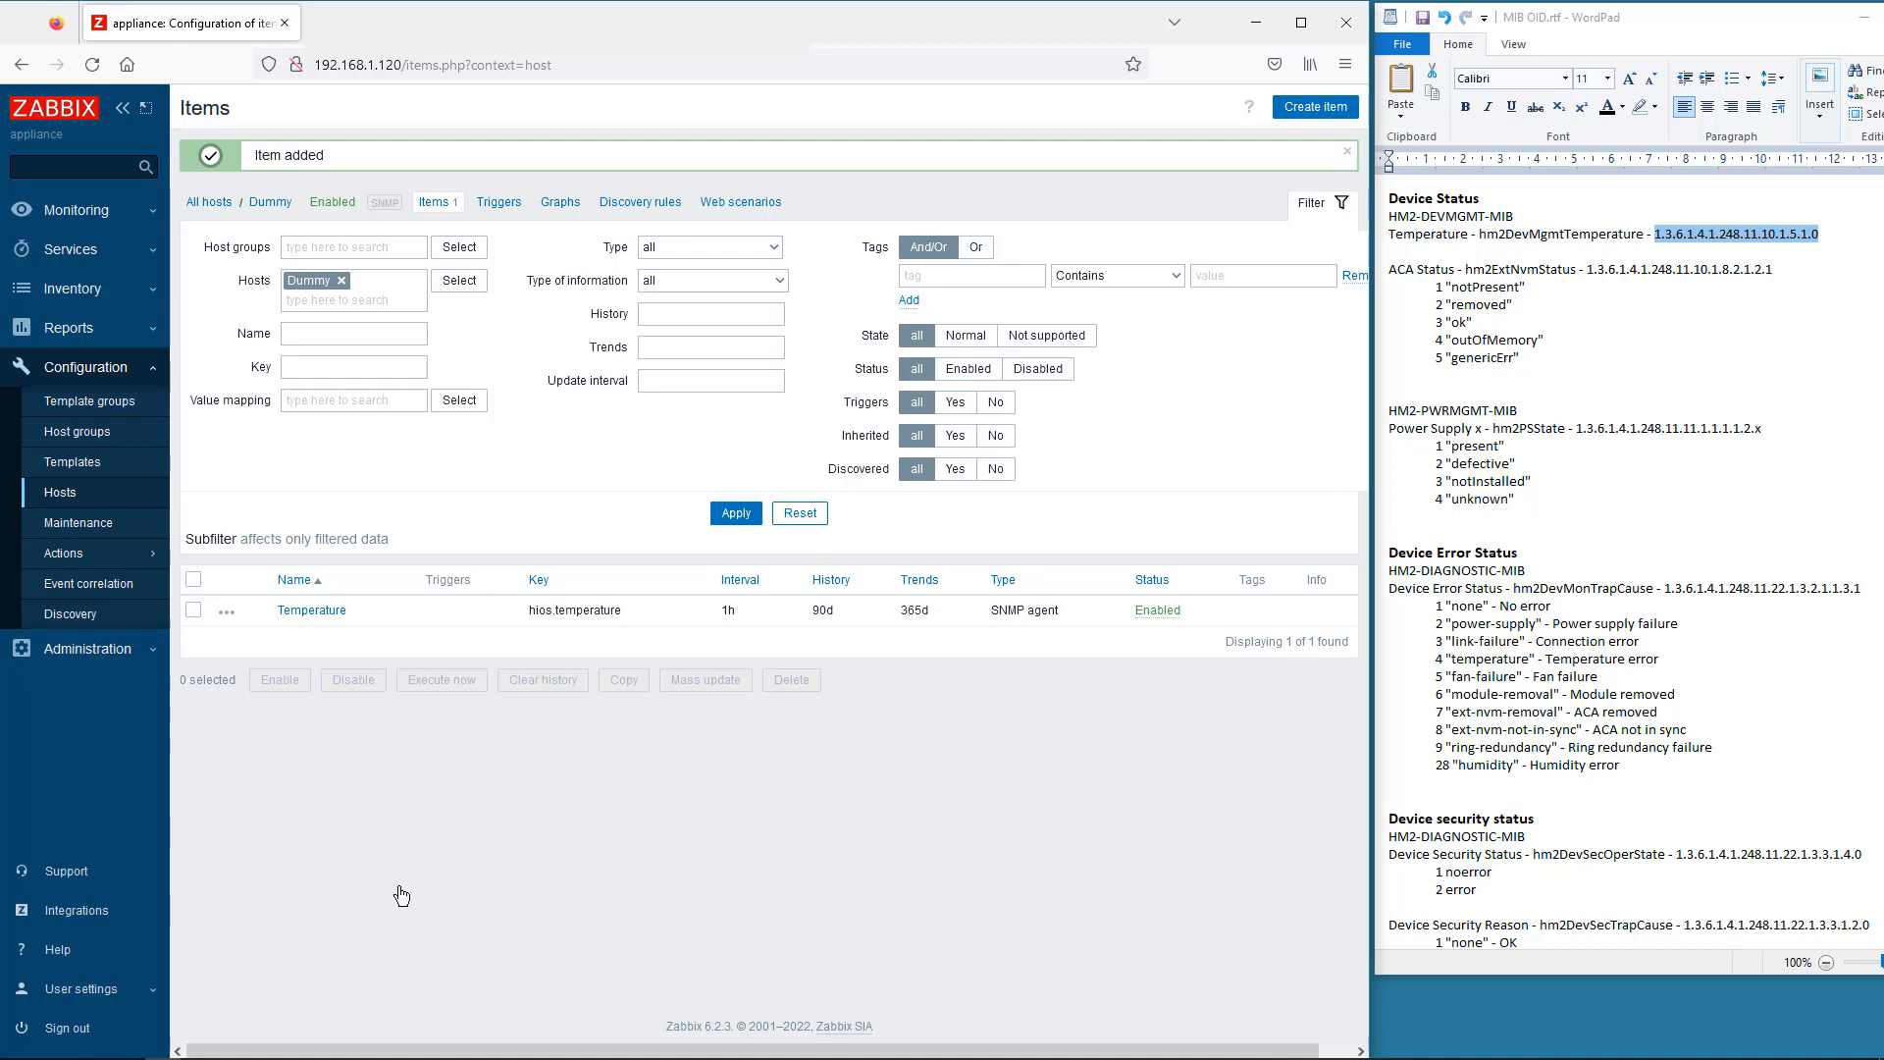
# - Start a new SNMP agent item named ACA Status with key hios.acaStatus
pyautogui.click(1284, 97)
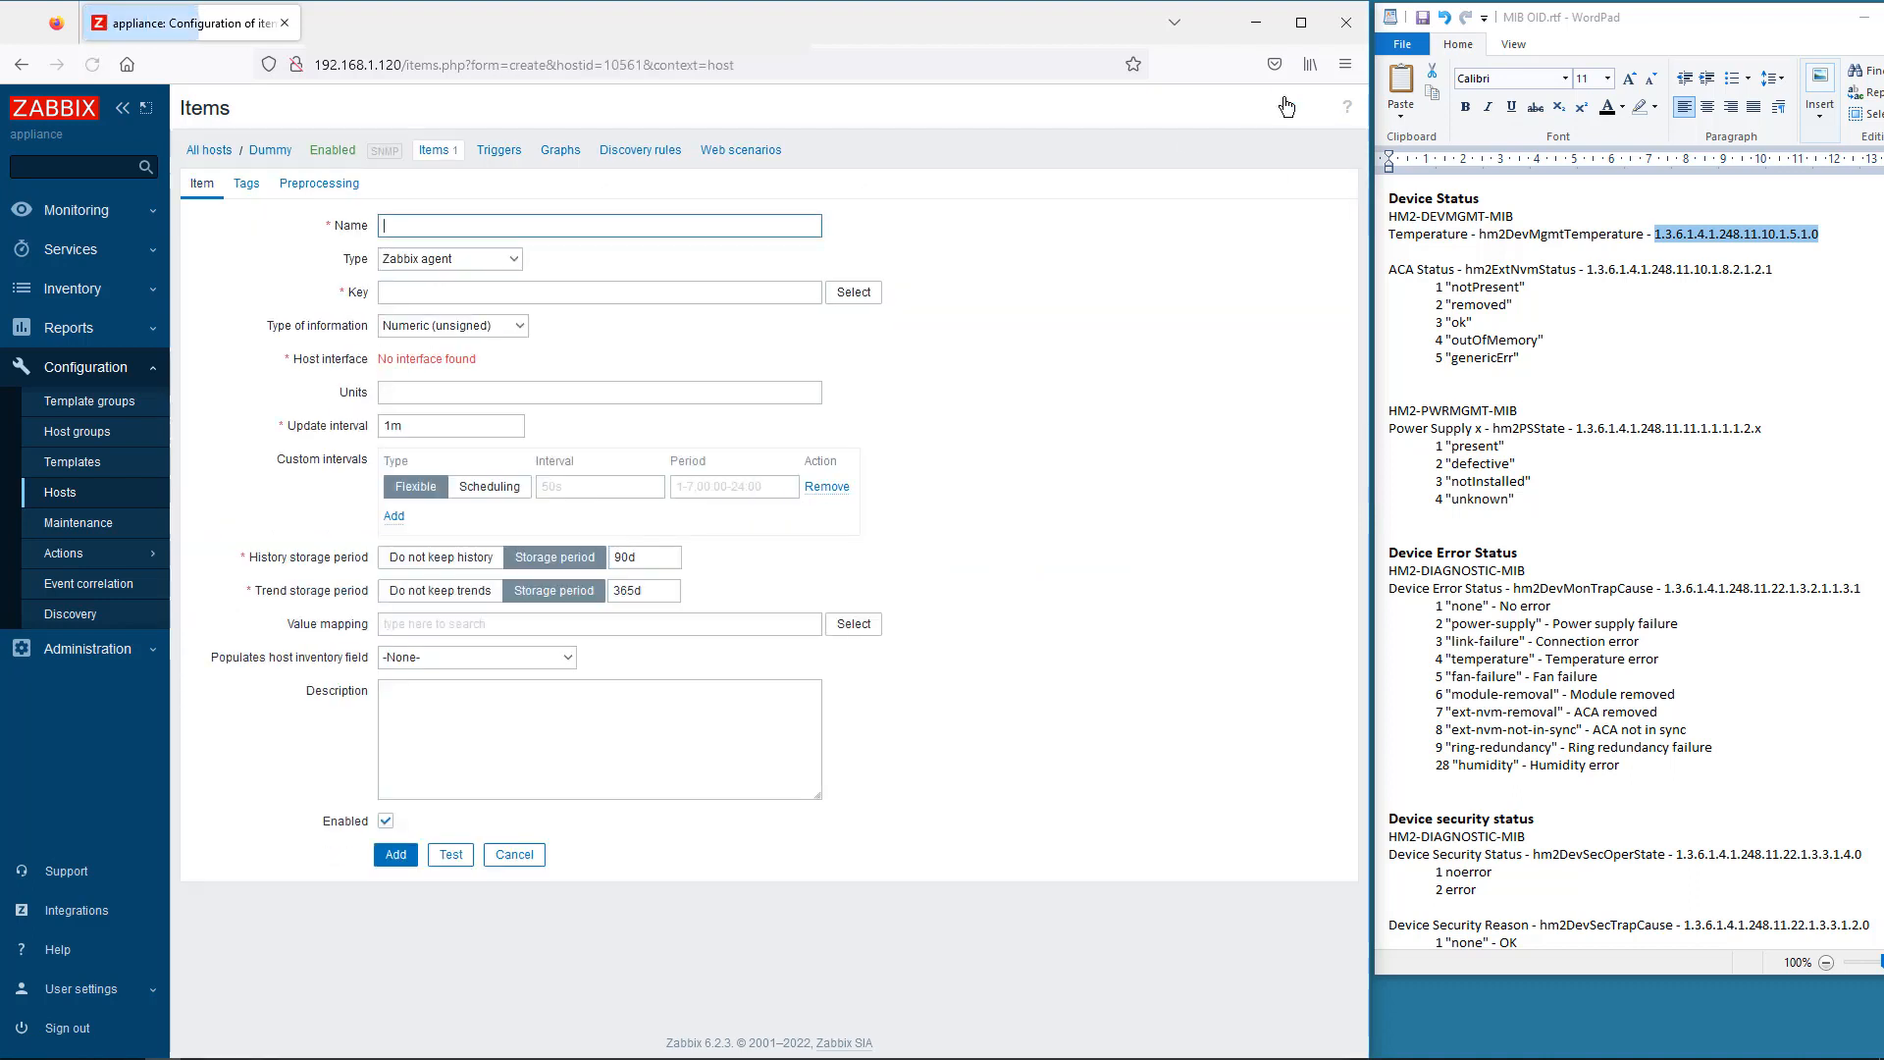
pyautogui.click(412, 226)
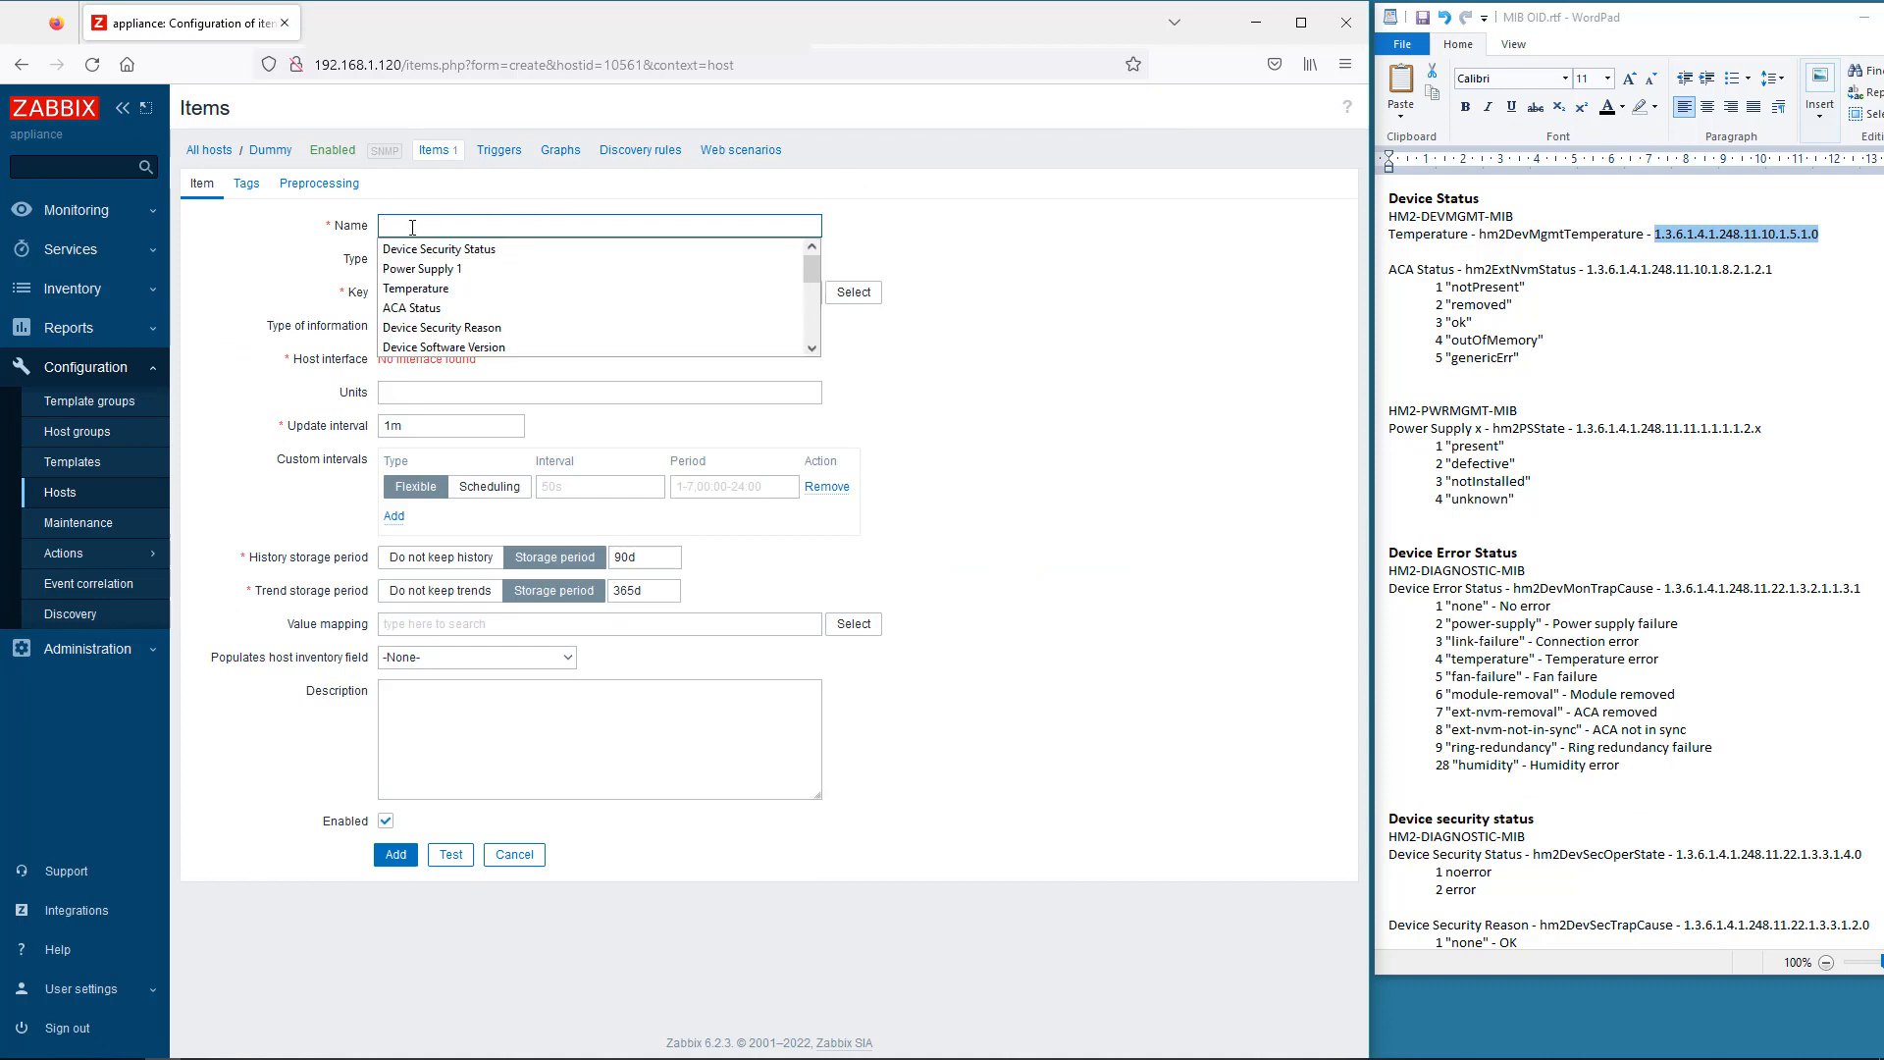
pyautogui.click(412, 308)
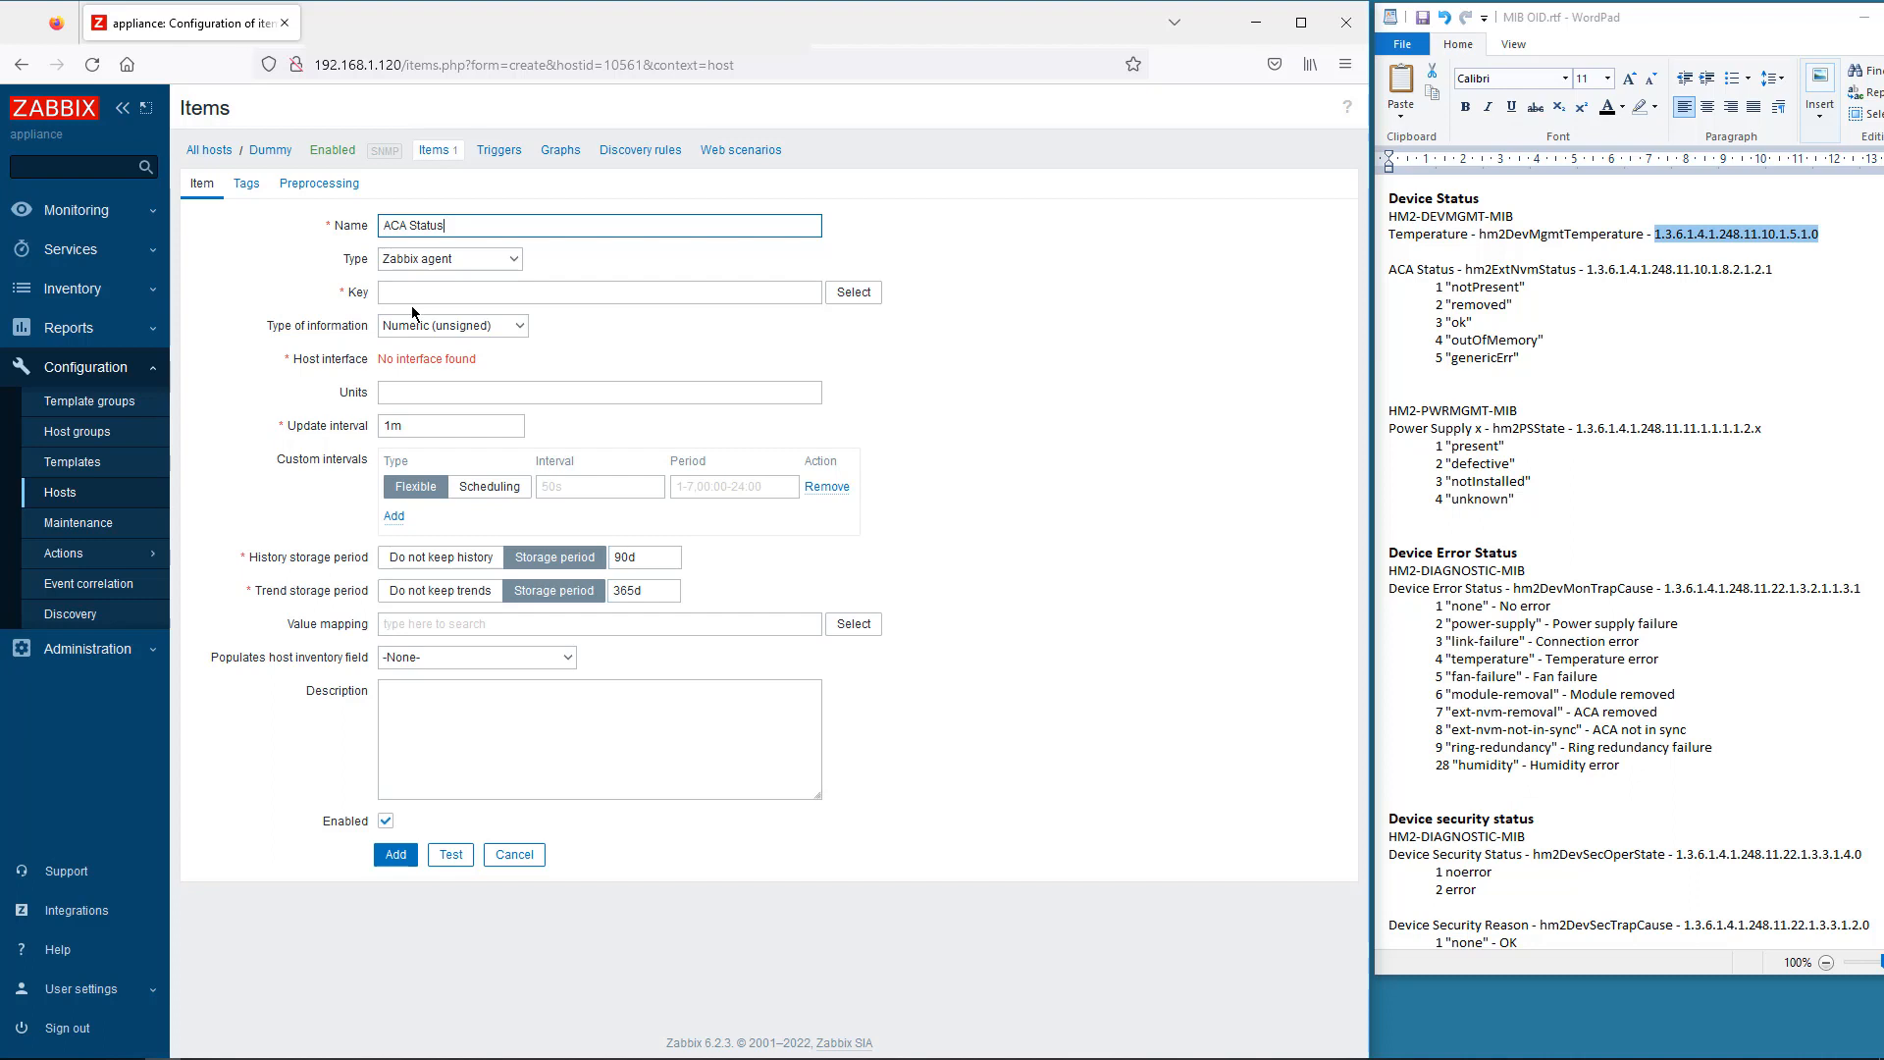
pyautogui.click(432, 261)
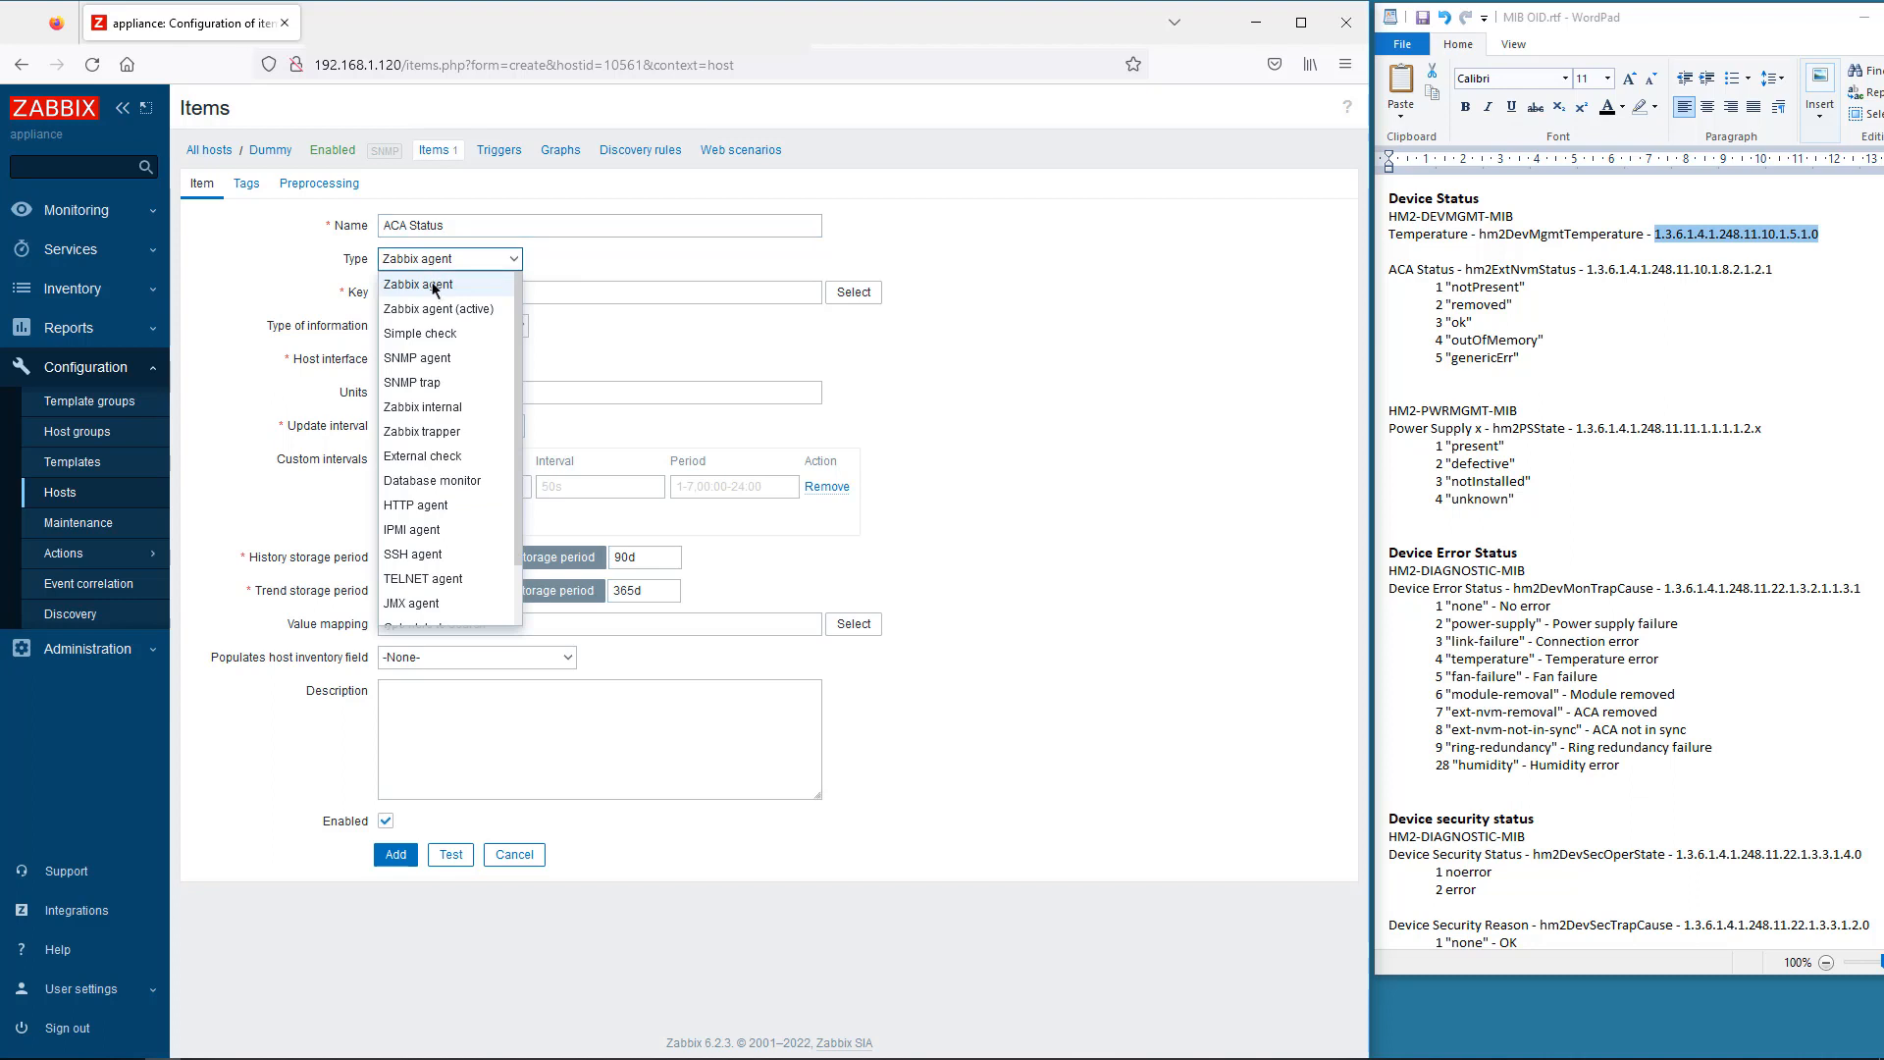
pyautogui.click(436, 358)
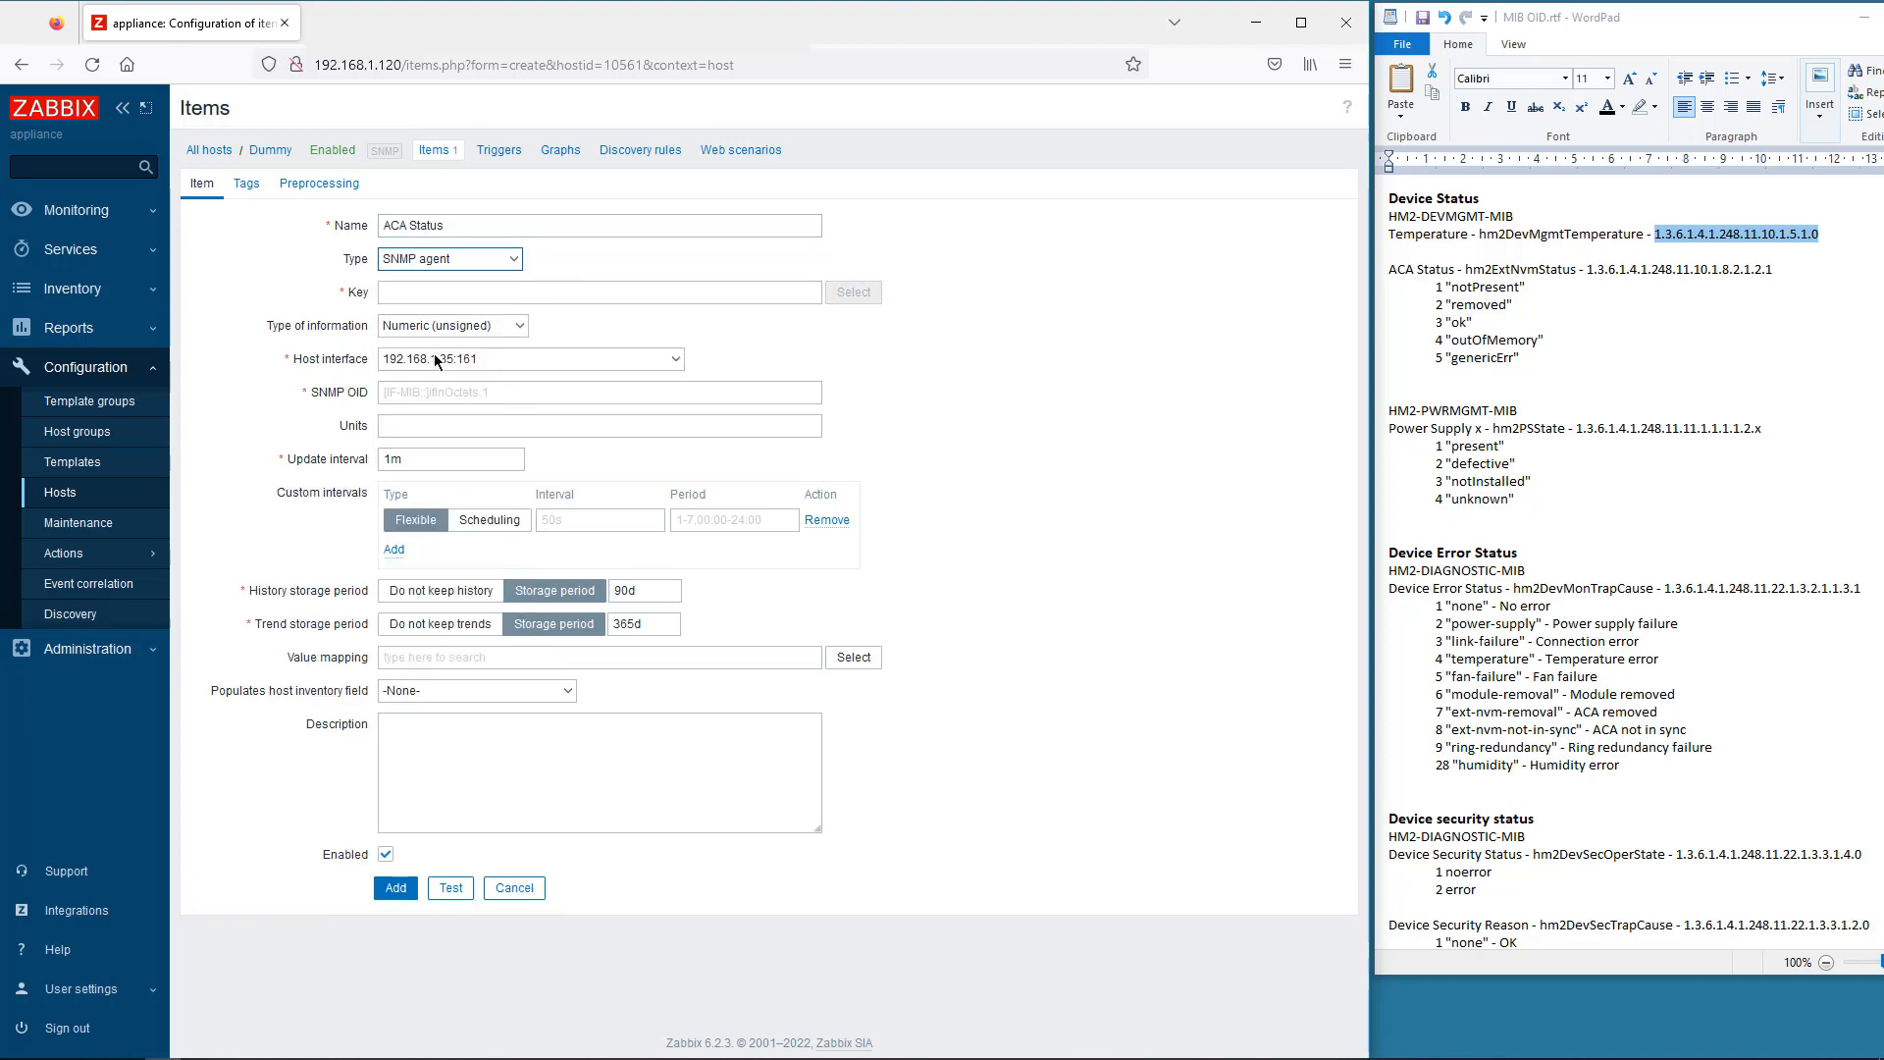
pyautogui.click(398, 296)
pyautogui.write('hios.acaStatus')
pyautogui.click(405, 314)
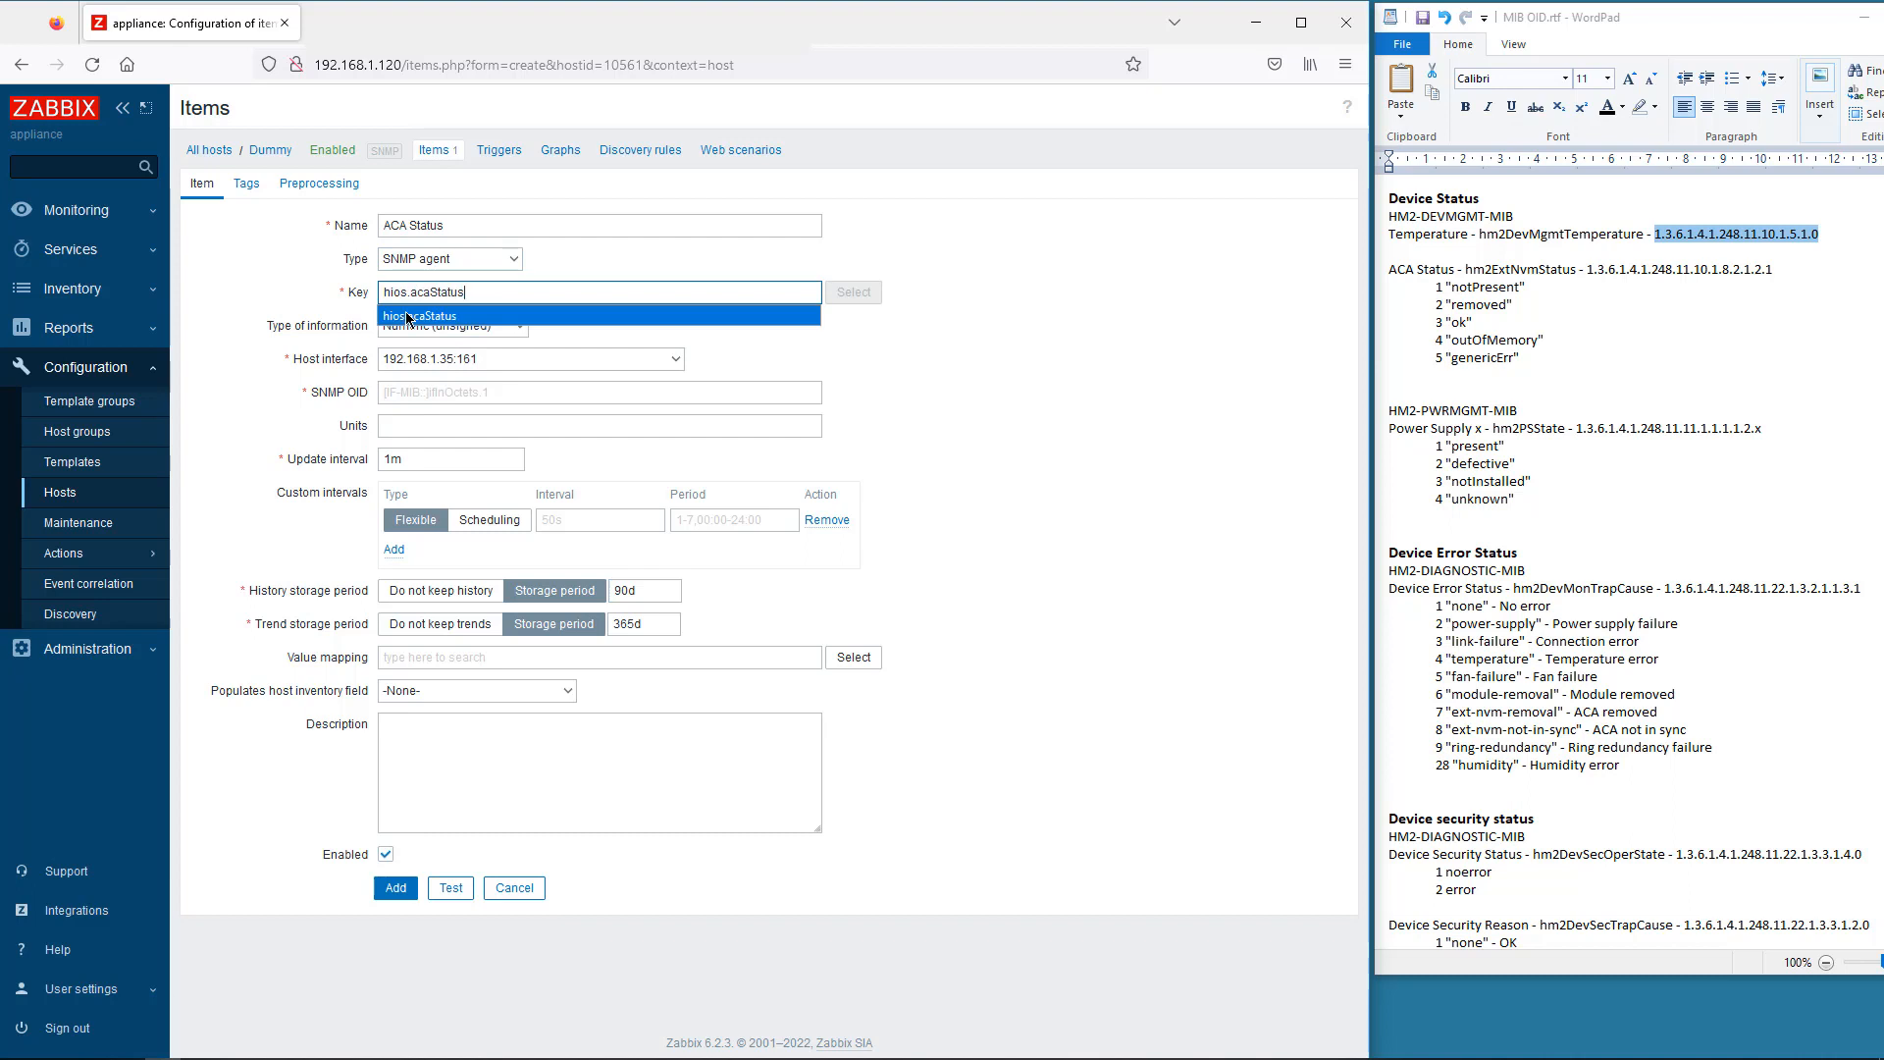
# - Paste OID 1.3.6.1.4.1.248.11.10.1.8.2.1.2.1, test the value, and save the ACA Status item
pyautogui.click(1773, 271)
pyautogui.moveTo(1773, 271); pyautogui.dragTo(1586, 270)
pyautogui.hotkey('ctrl', 'c')
pyautogui.click(413, 393)
pyautogui.hotkey('ctrl', 'v')
pyautogui.click(413, 416)
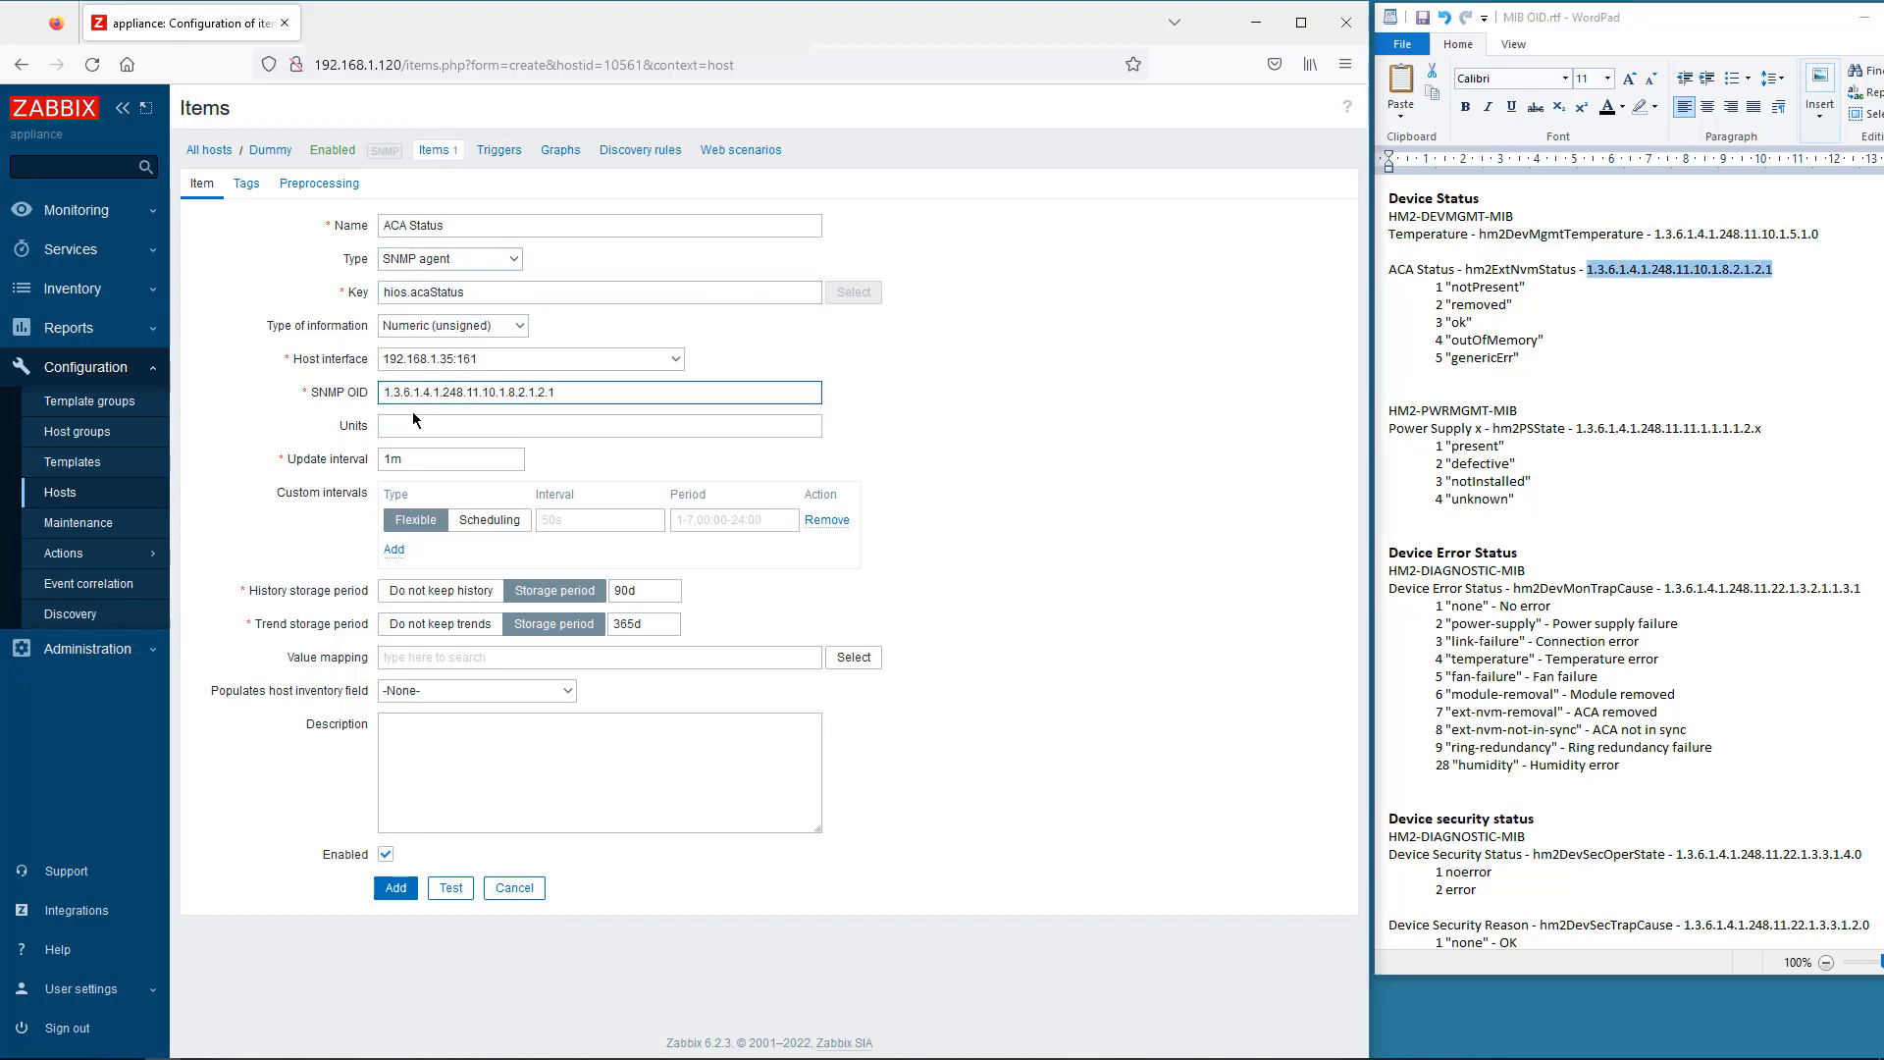
pyautogui.click(456, 892)
pyautogui.click(951, 746)
pyautogui.click(1063, 777)
pyautogui.click(390, 894)
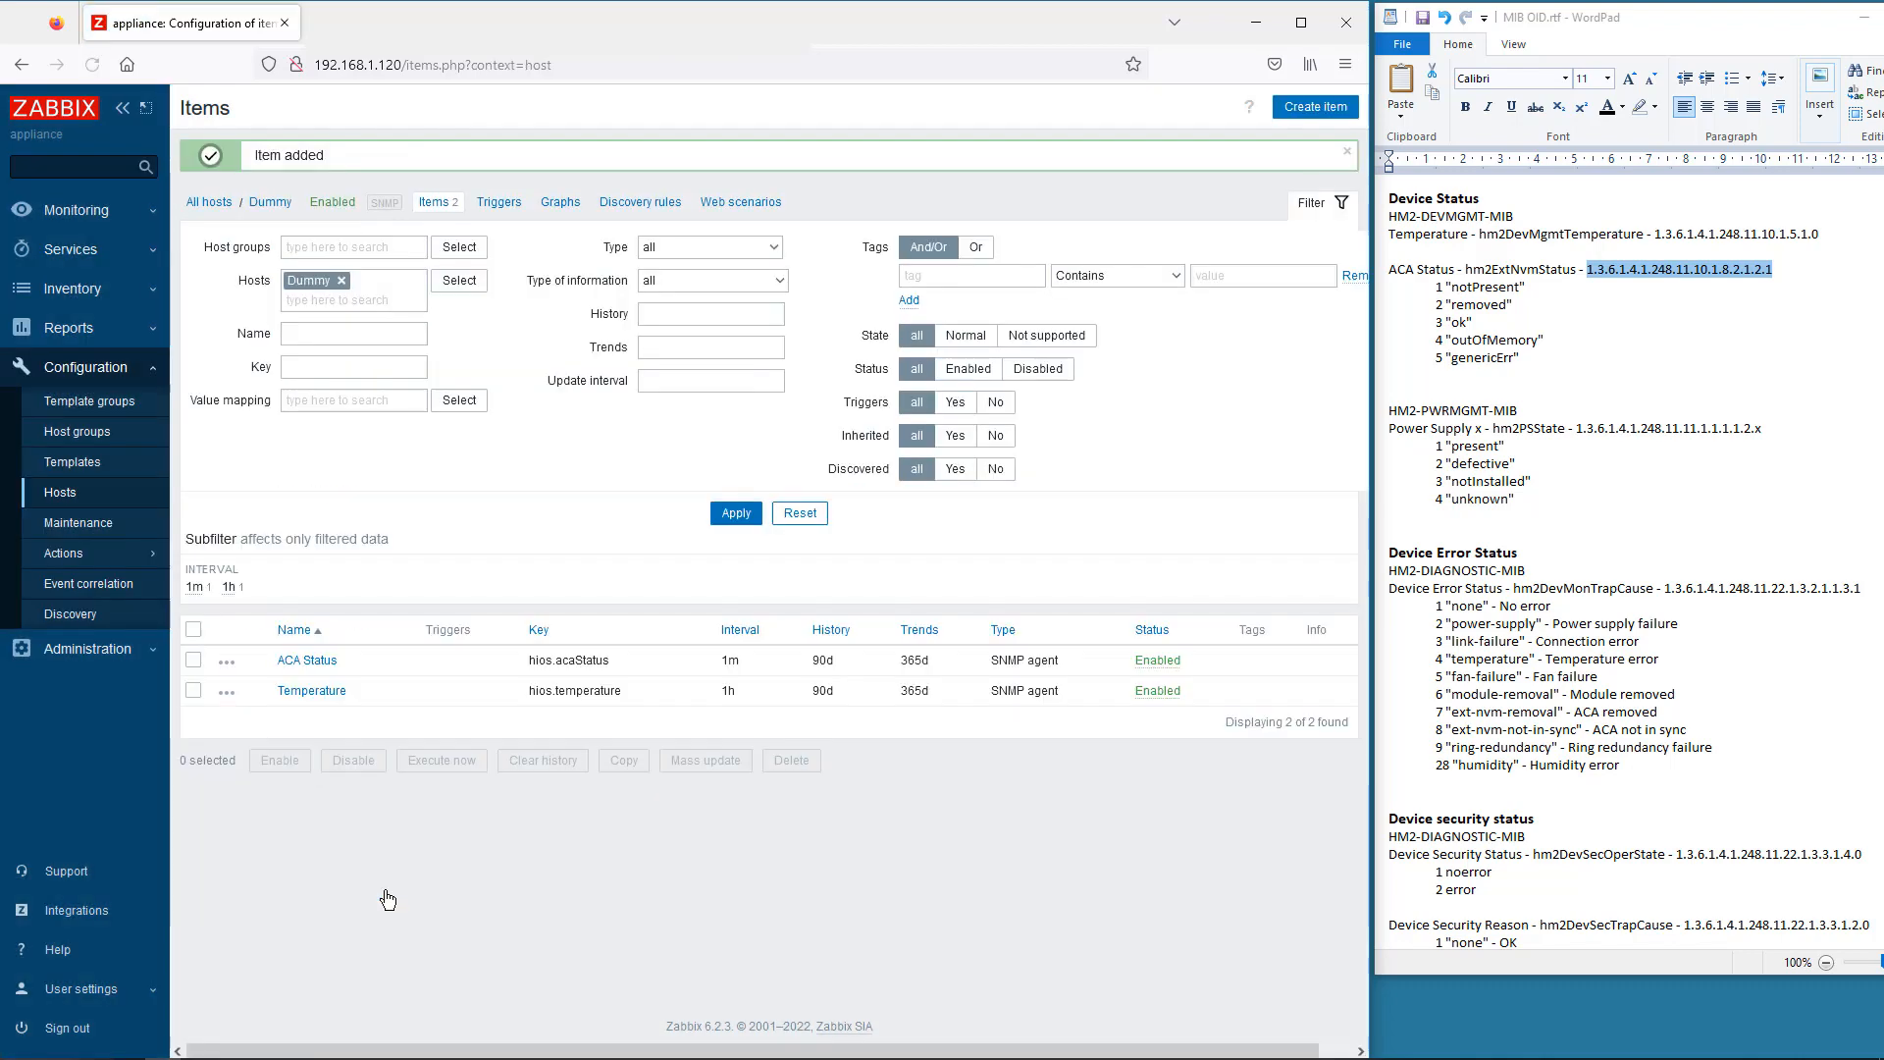
# - Start a new SNMP agent item Power Supply 1 with key hios.powerSupply1
pyautogui.click(1315, 106)
pyautogui.click(410, 228)
pyautogui.click(432, 290)
pyautogui.click(455, 256)
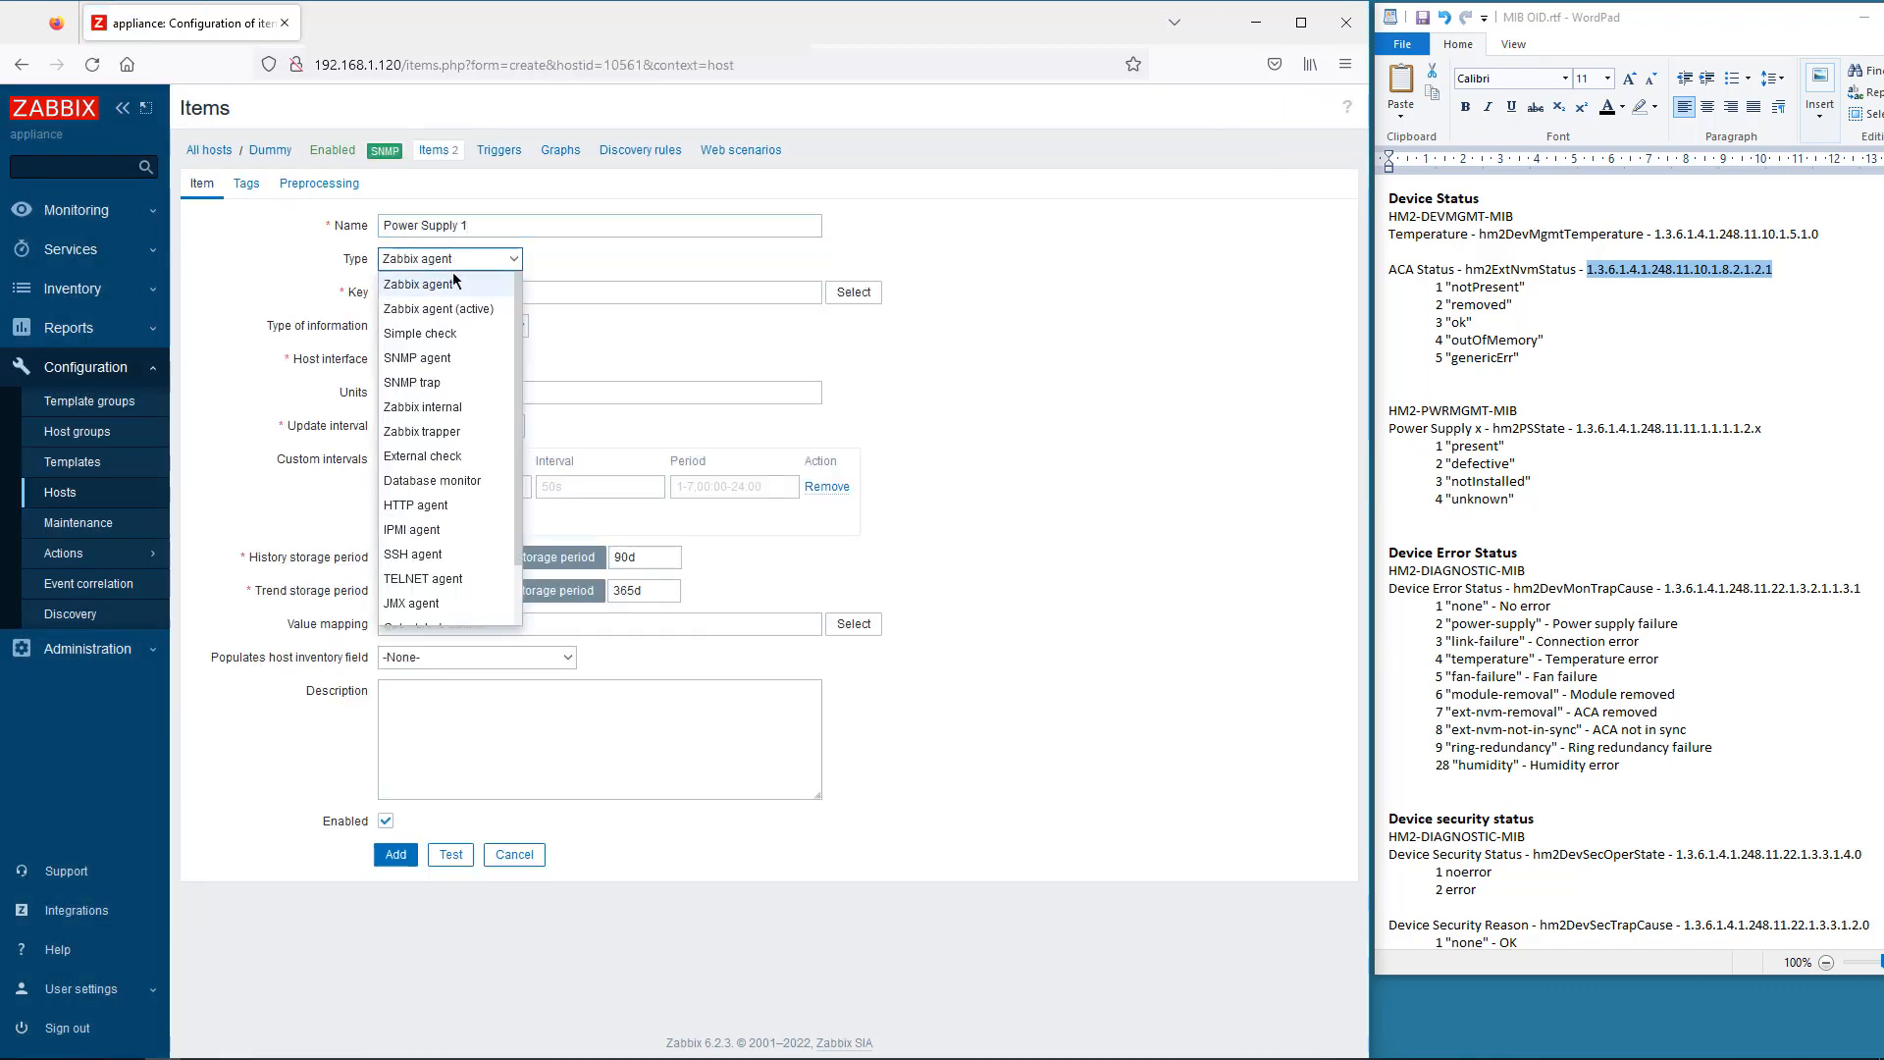
pyautogui.click(444, 360)
pyautogui.click(409, 294)
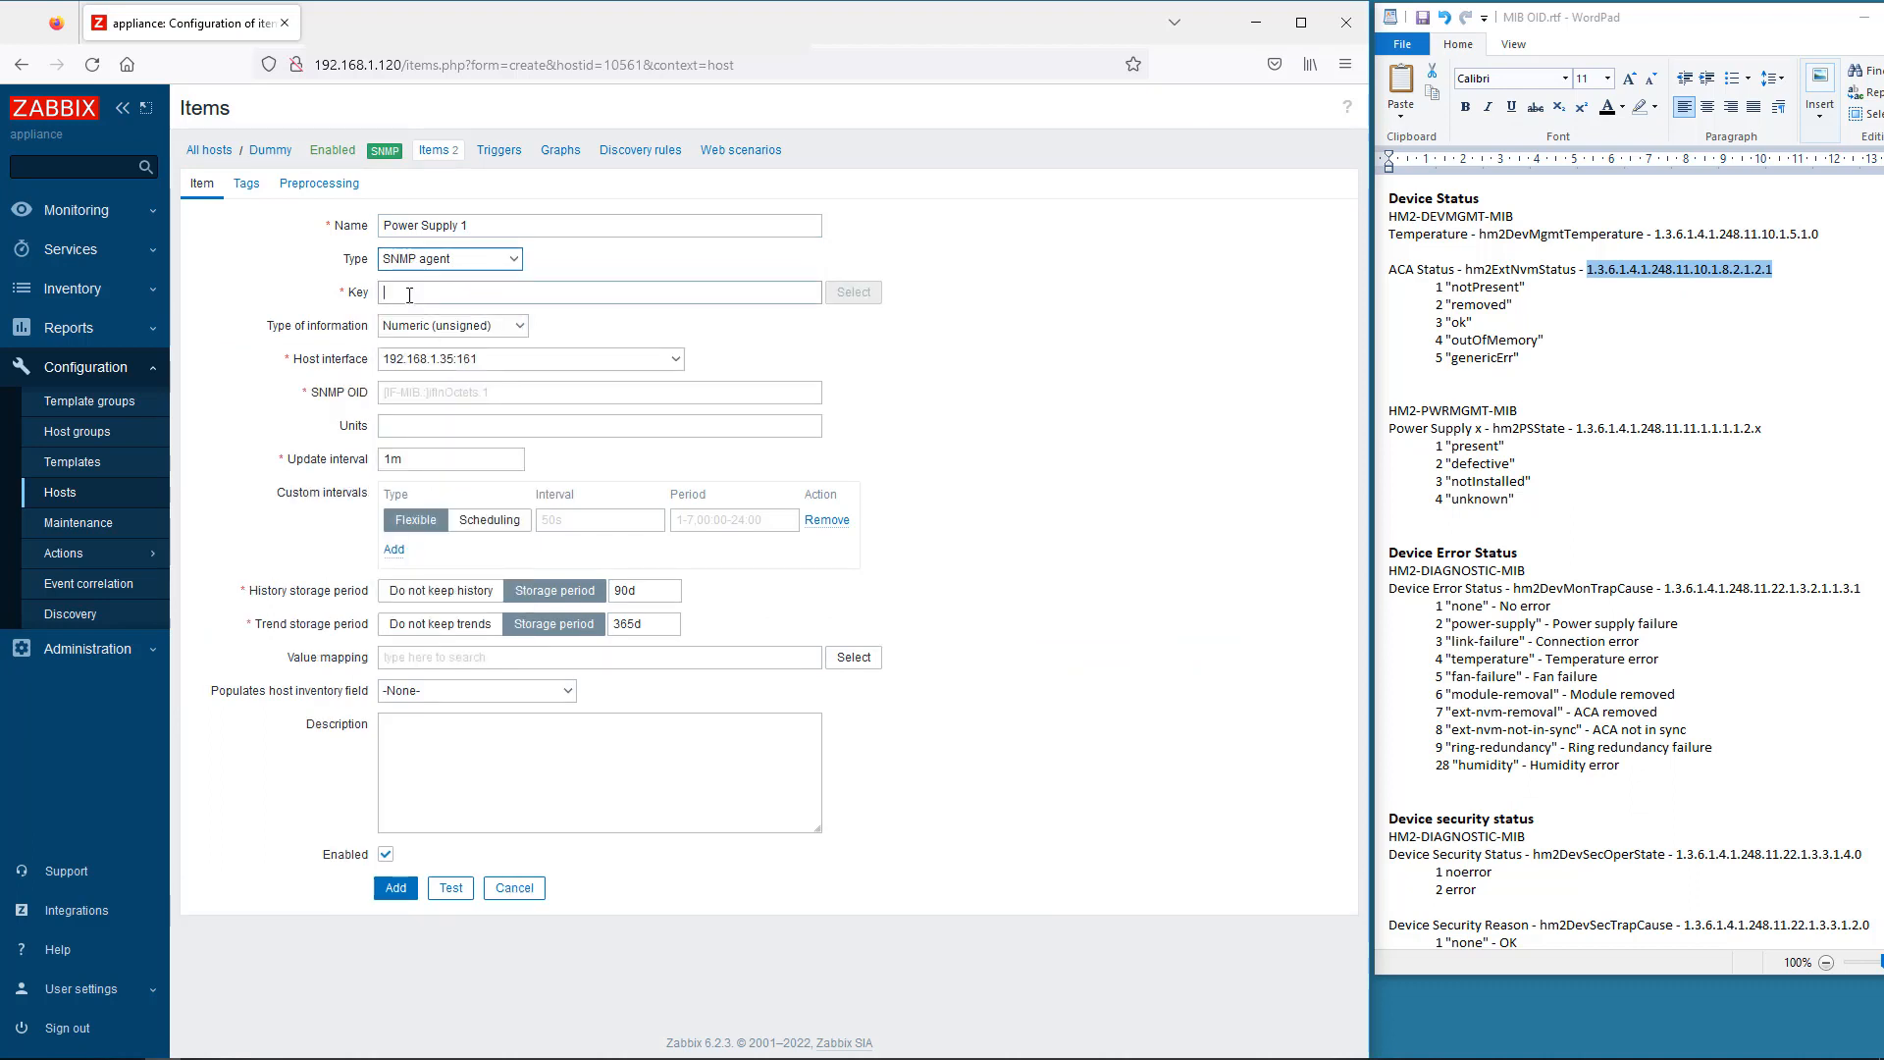
pyautogui.write('hio')
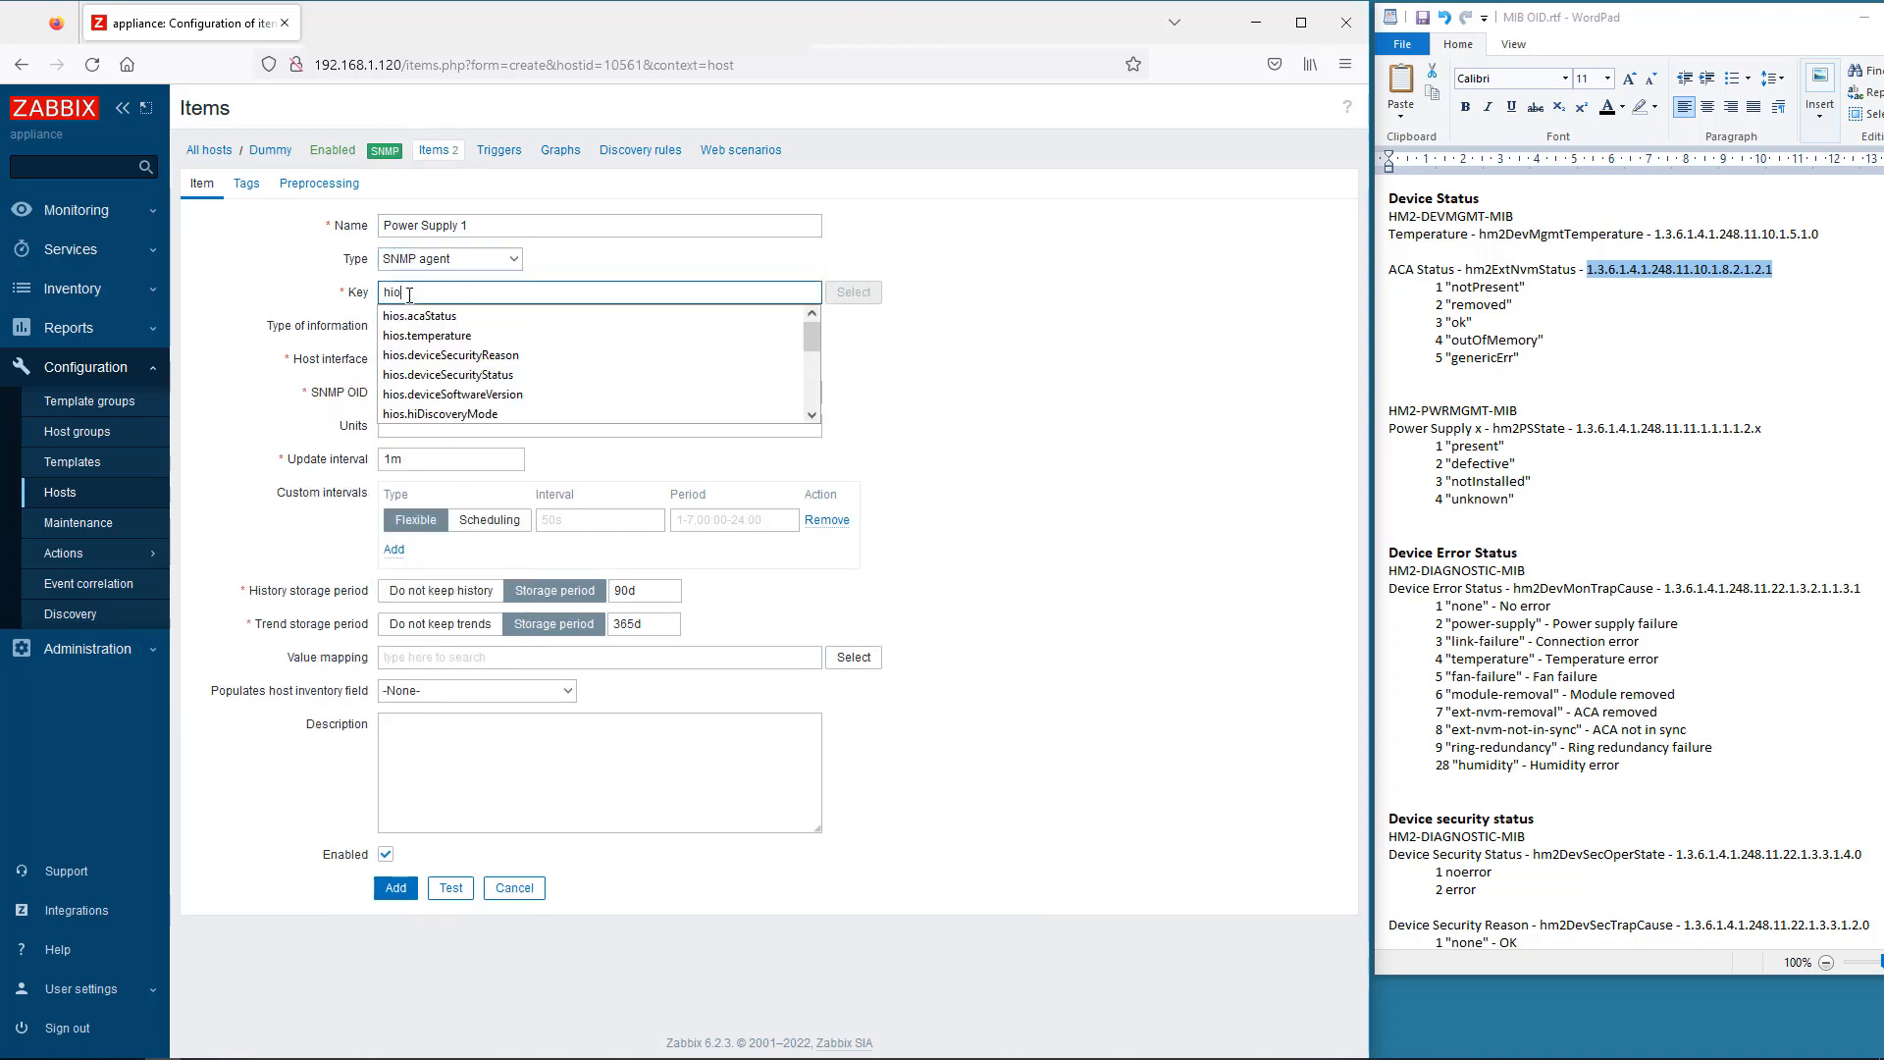
pyautogui.write('s.p')
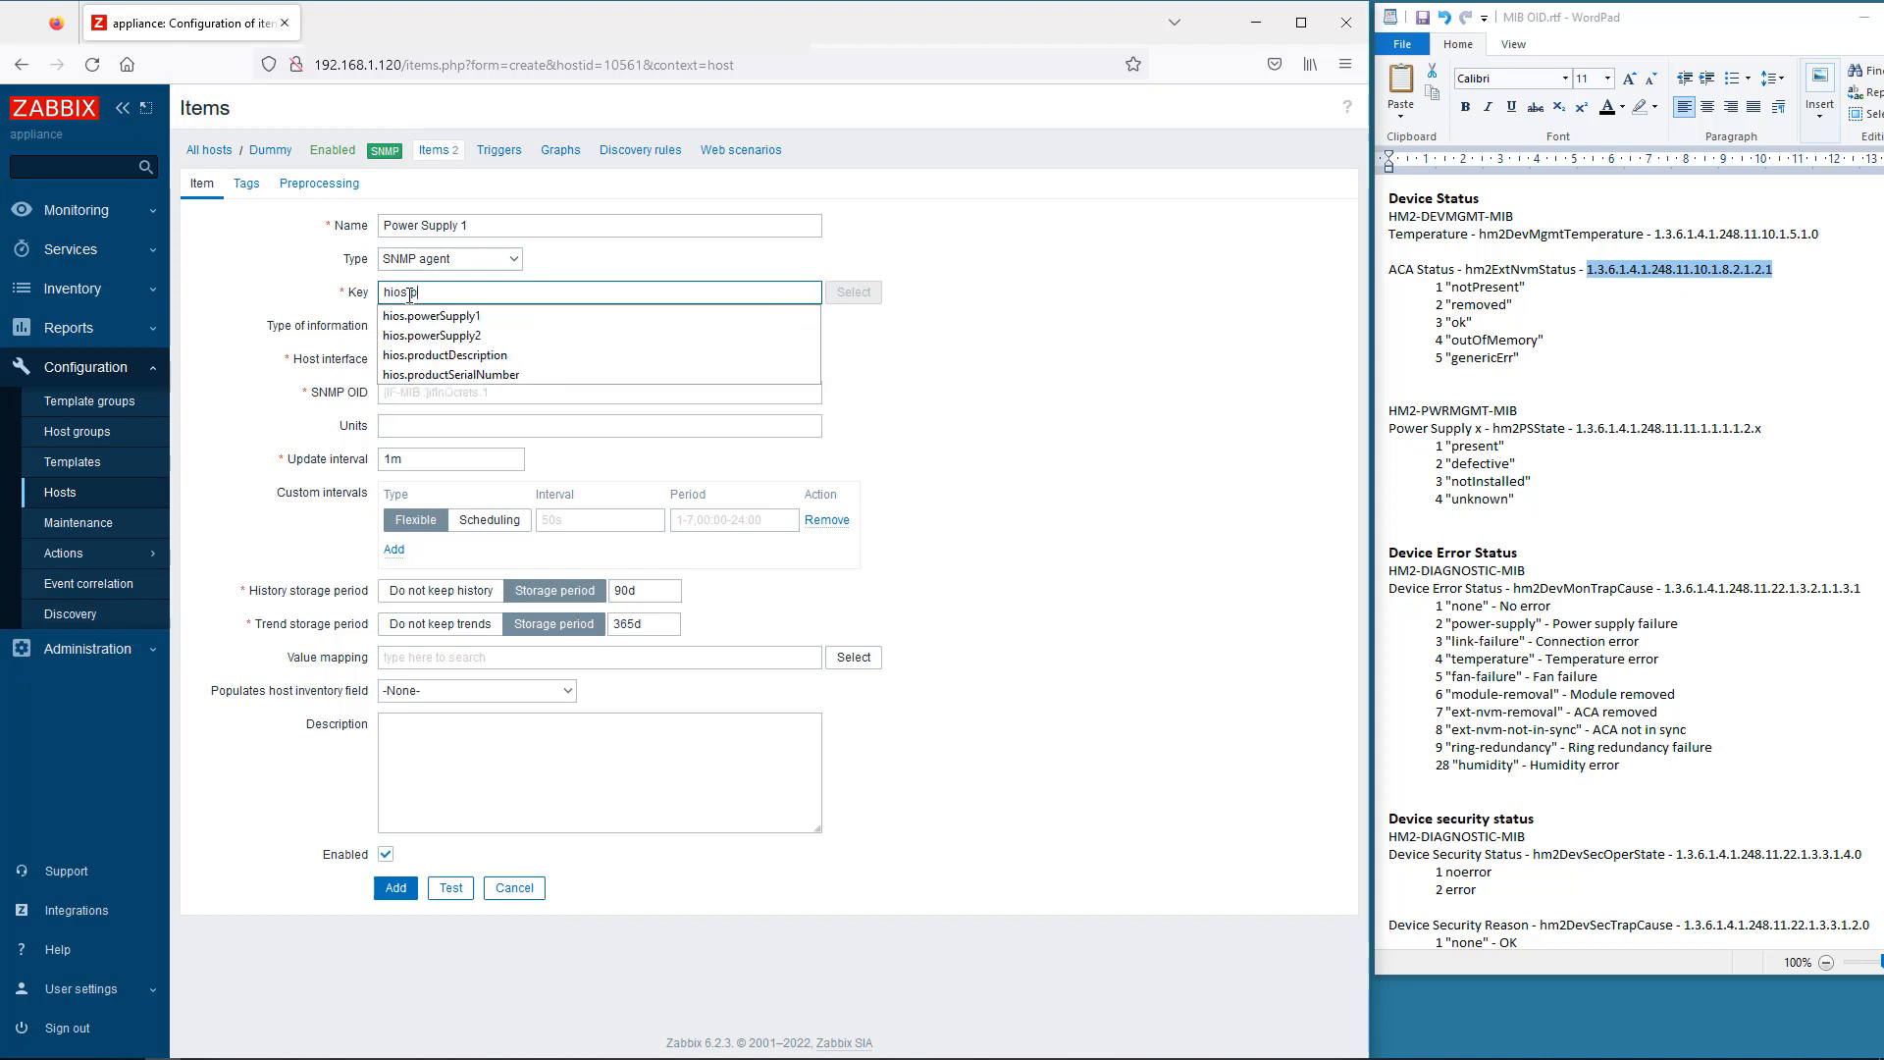
pyautogui.click(428, 316)
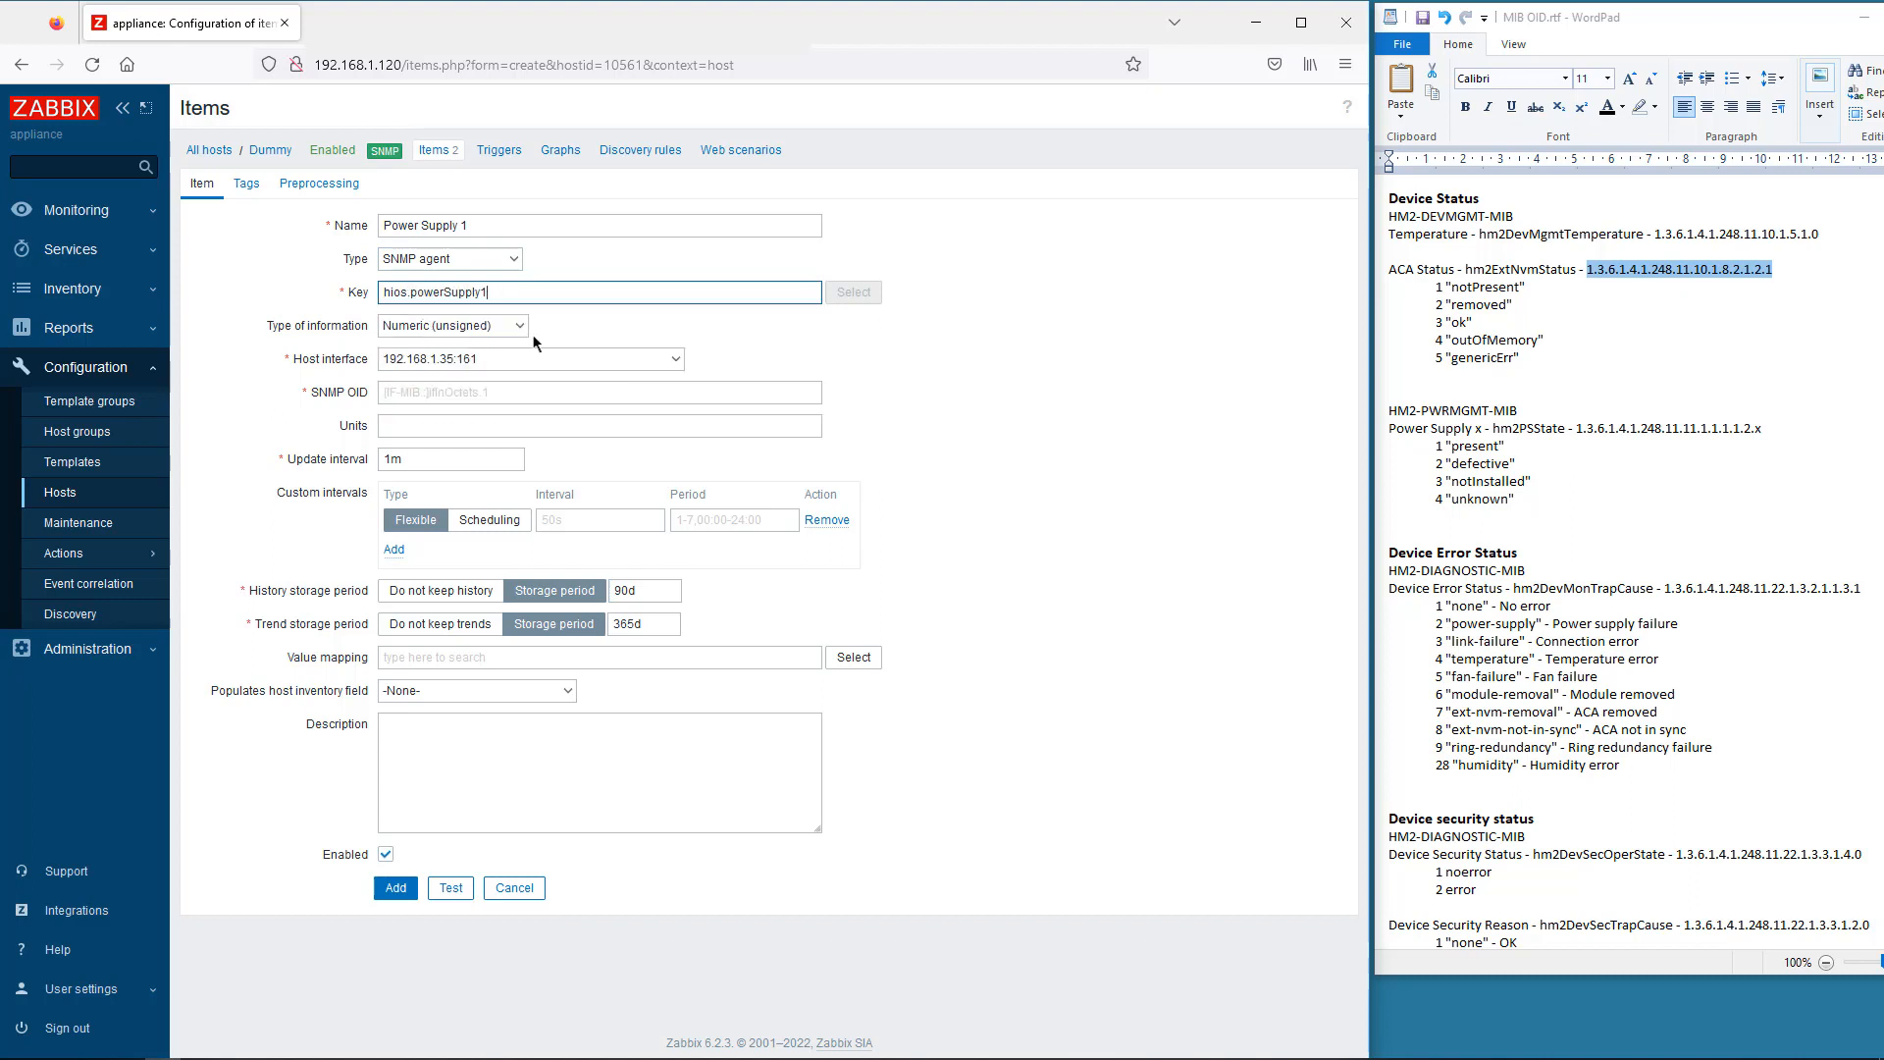
# - Paste the power supply state OID, replacing the trailing x with 1
pyautogui.moveTo(1771, 428); pyautogui.dragTo(1579, 432)
pyautogui.hotkey('ctrl', 'c')
pyautogui.click(386, 392)
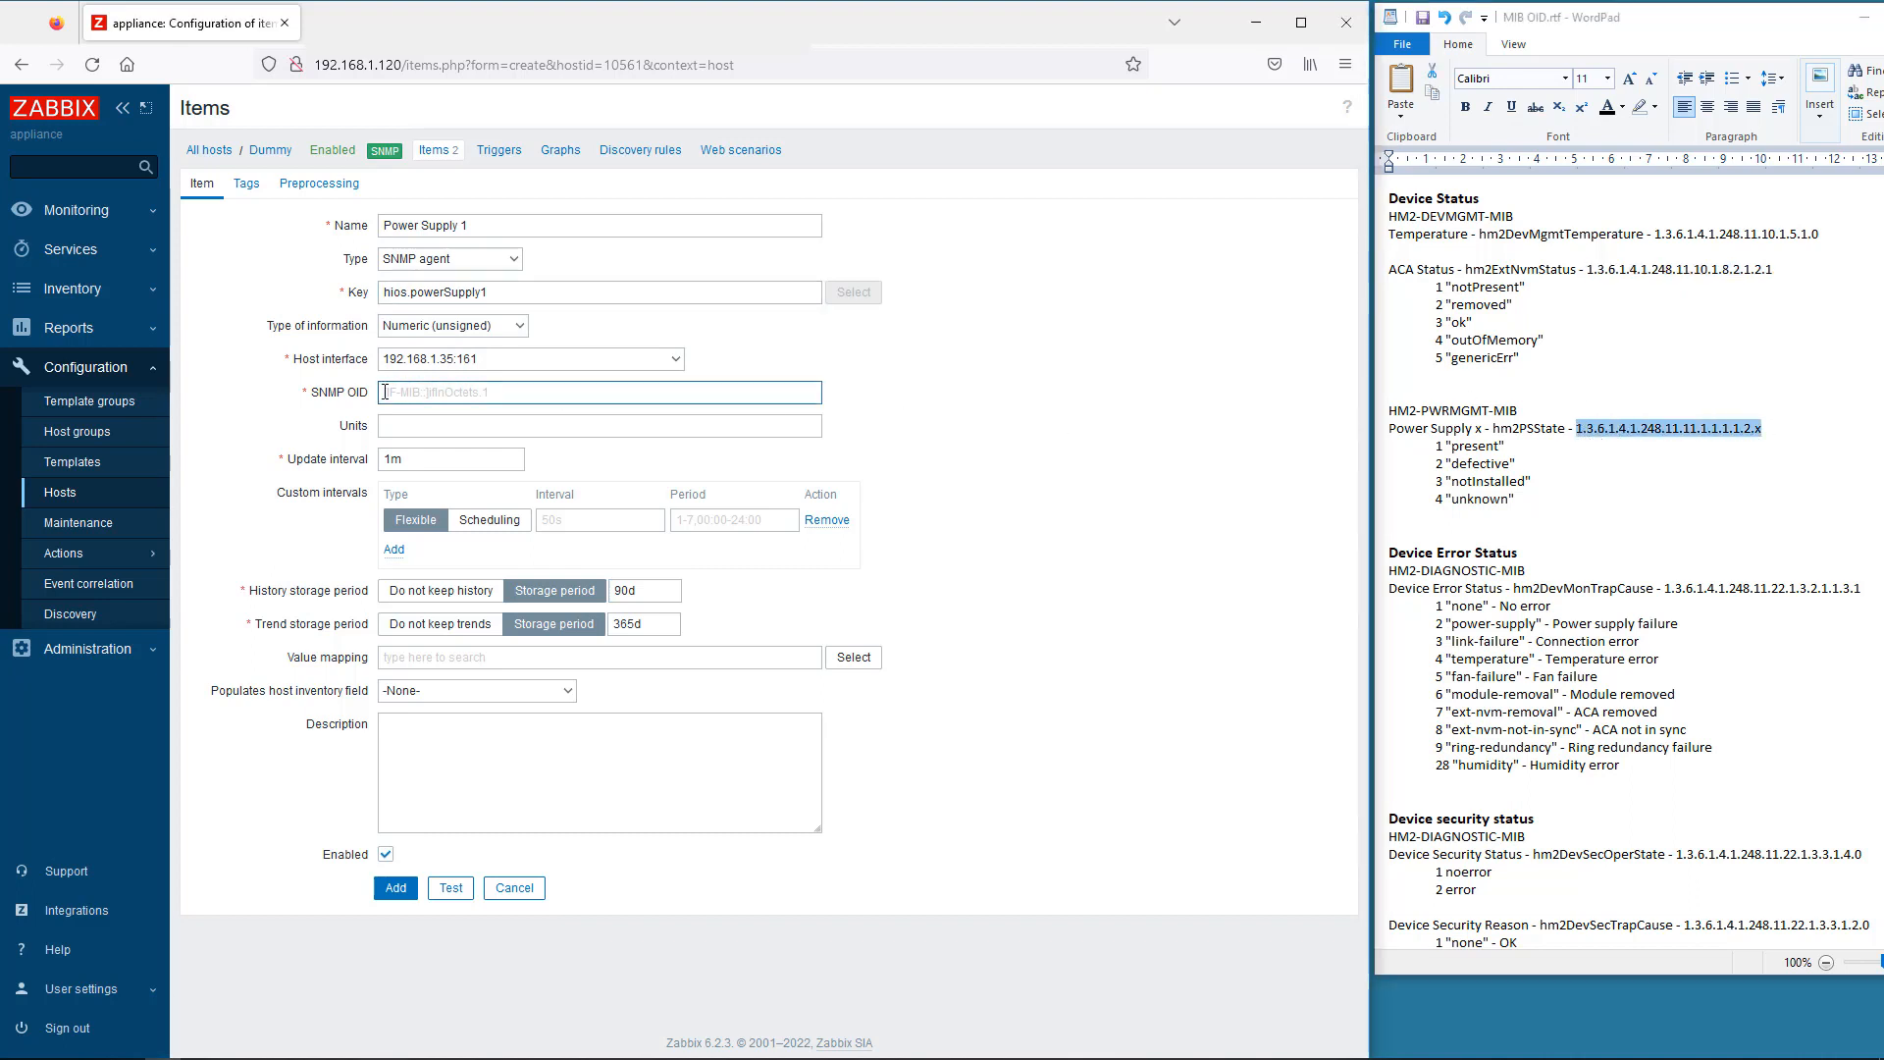
pyautogui.hotkey('ctrl', 'v')
pyautogui.press('BackSpace')
pyautogui.write('1')
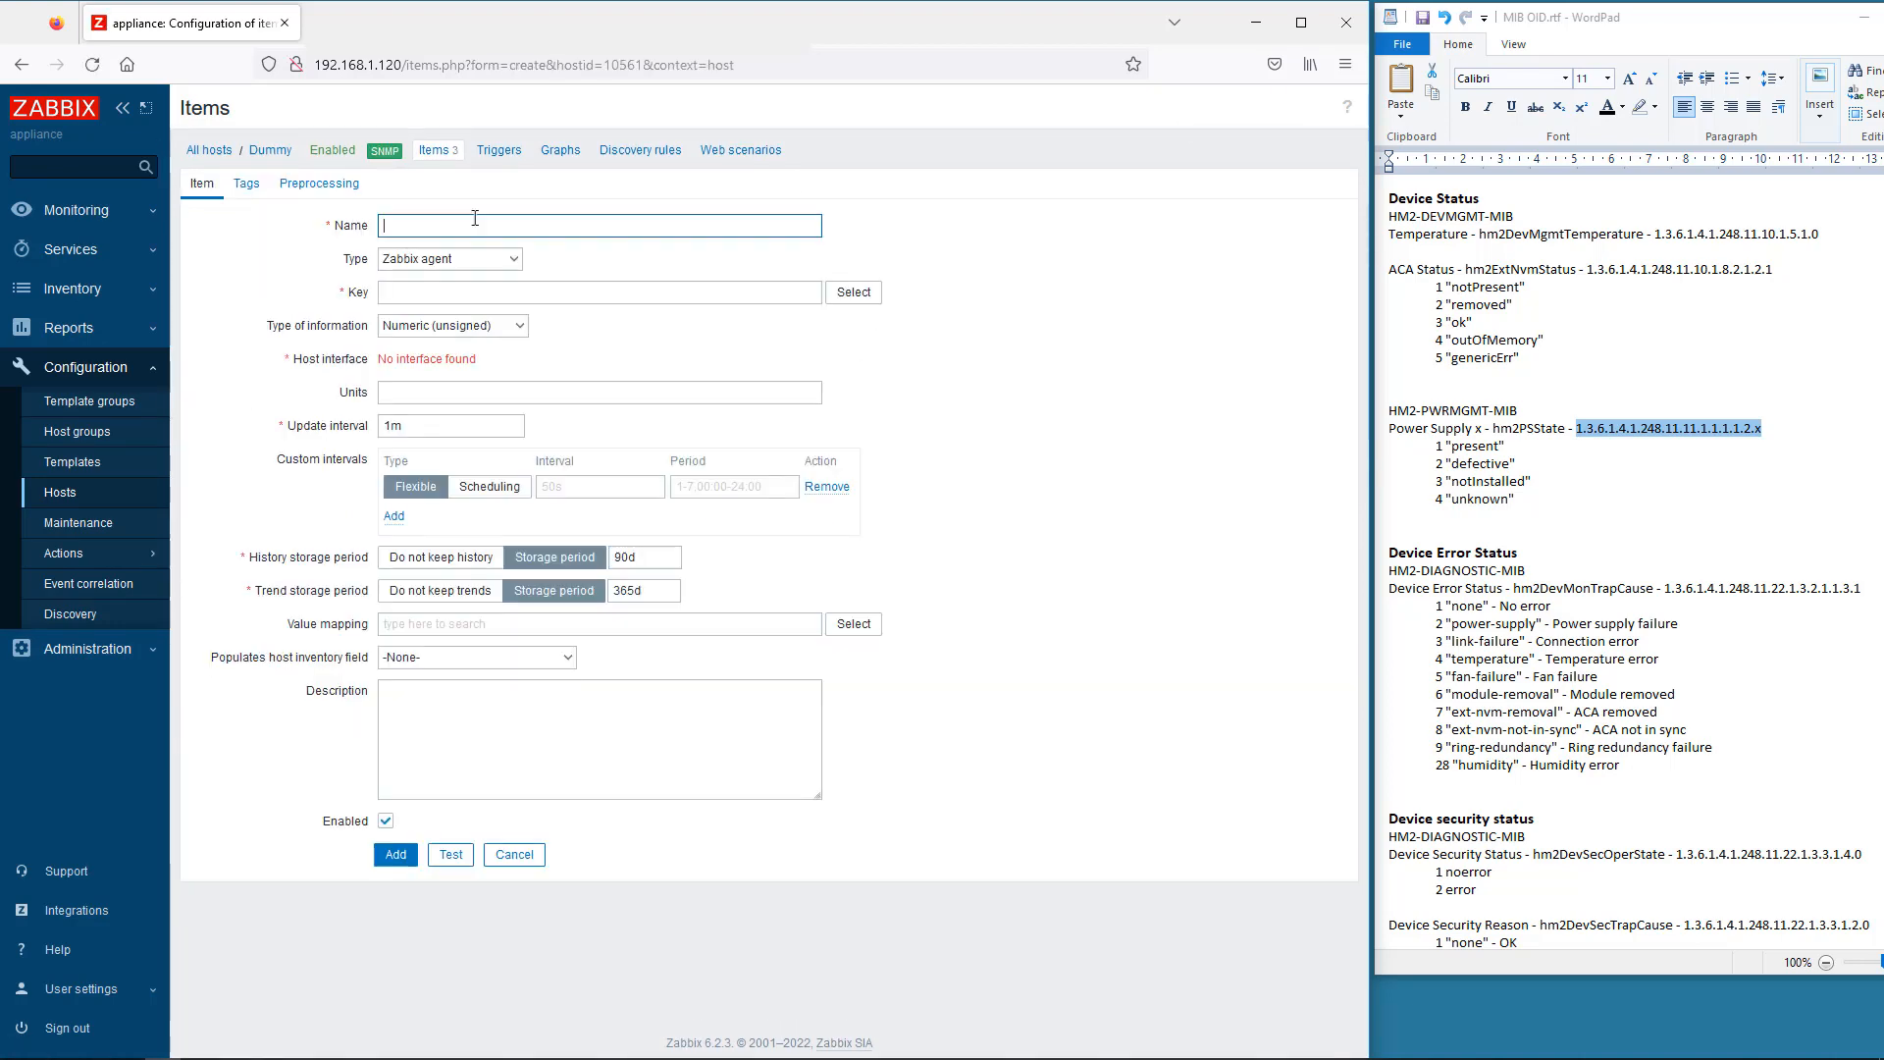
# - Set up Power Supply 2 as an SNMP agent item with key hios.powerSupply2
pyautogui.write('Power Supply 2')
pyautogui.click(439, 265)
pyautogui.click(440, 261)
pyautogui.click(420, 351)
pyautogui.click(397, 291)
pyautogui.write('hios.p')
pyautogui.click(432, 336)
# - Paste the power supply state OID ending in .2 and test the value
pyautogui.click(413, 393)
pyautogui.hotkey('ctrl', 'v')
pyautogui.press('BackSpace')
pyautogui.write('2')
pyautogui.click(451, 887)
pyautogui.click(965, 778)
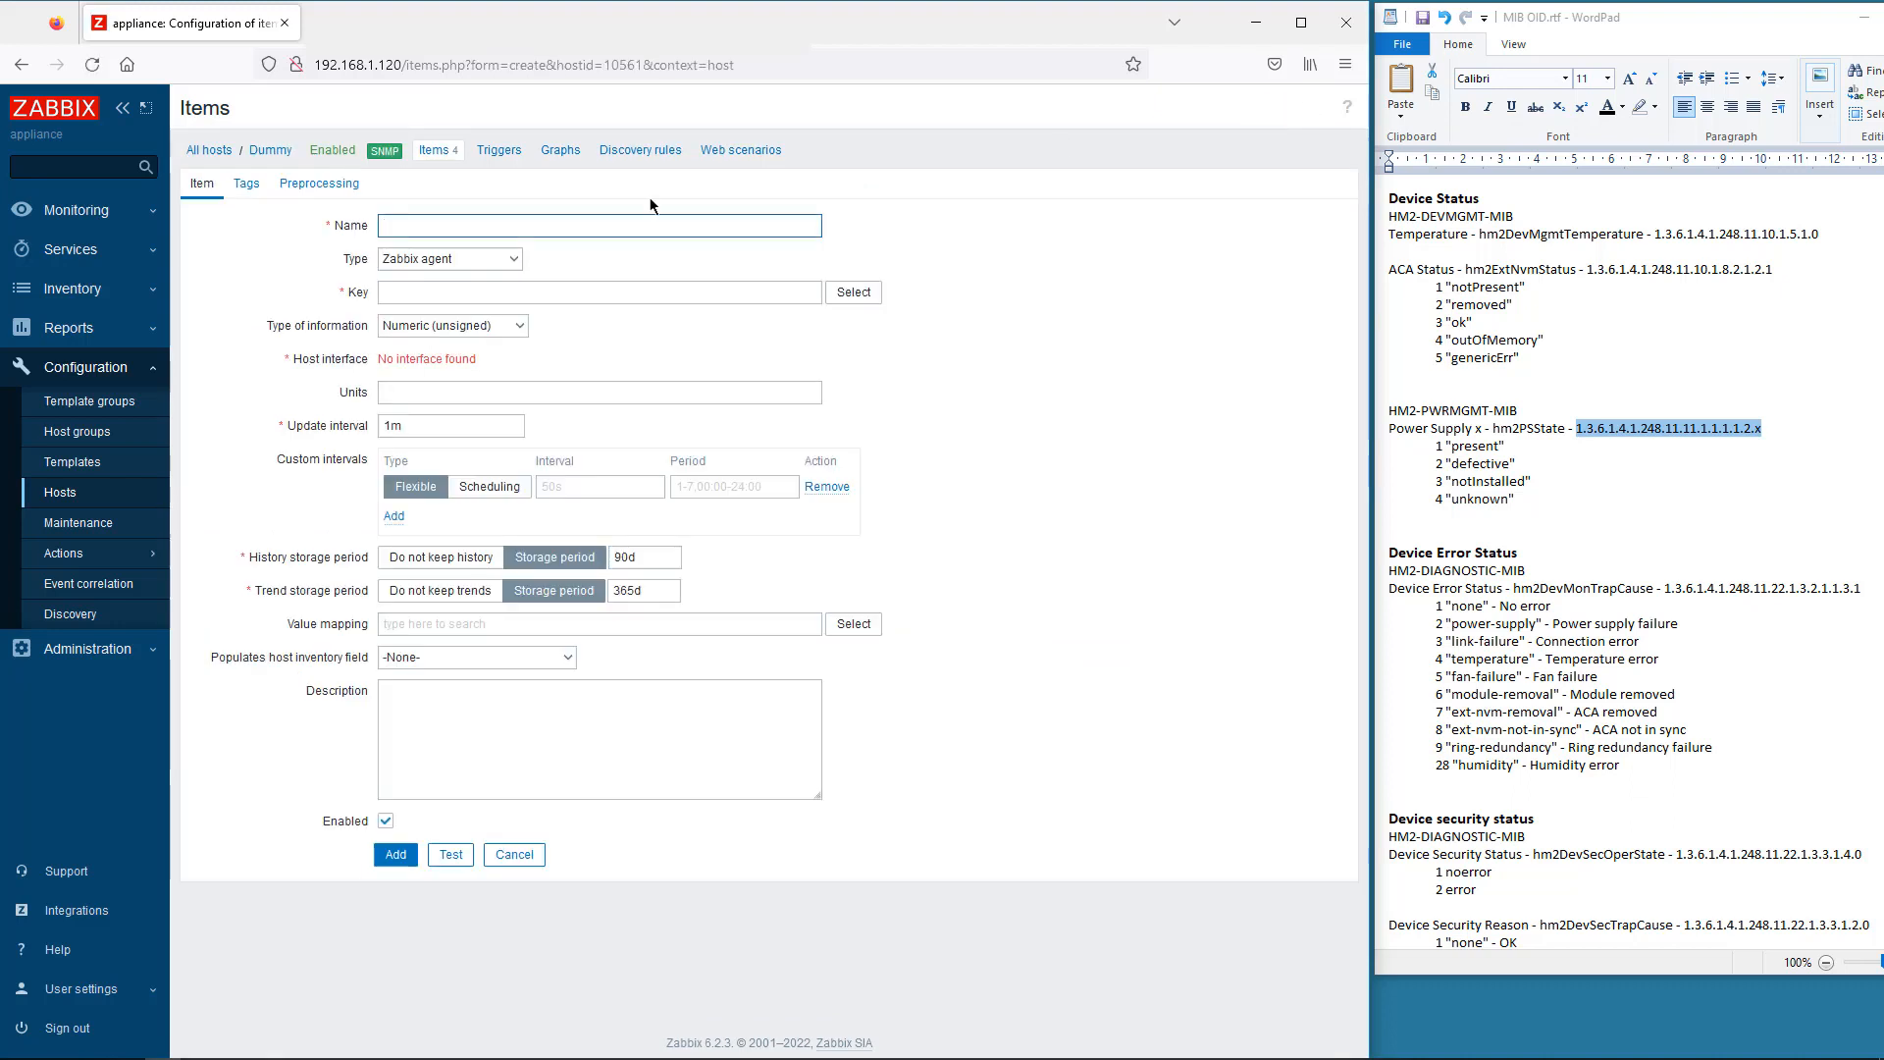
# - Add the Device Error Status SNMP agent item with key hios.deviceErrorStatus and its OID, tested
pyautogui.write('Device Error Status')
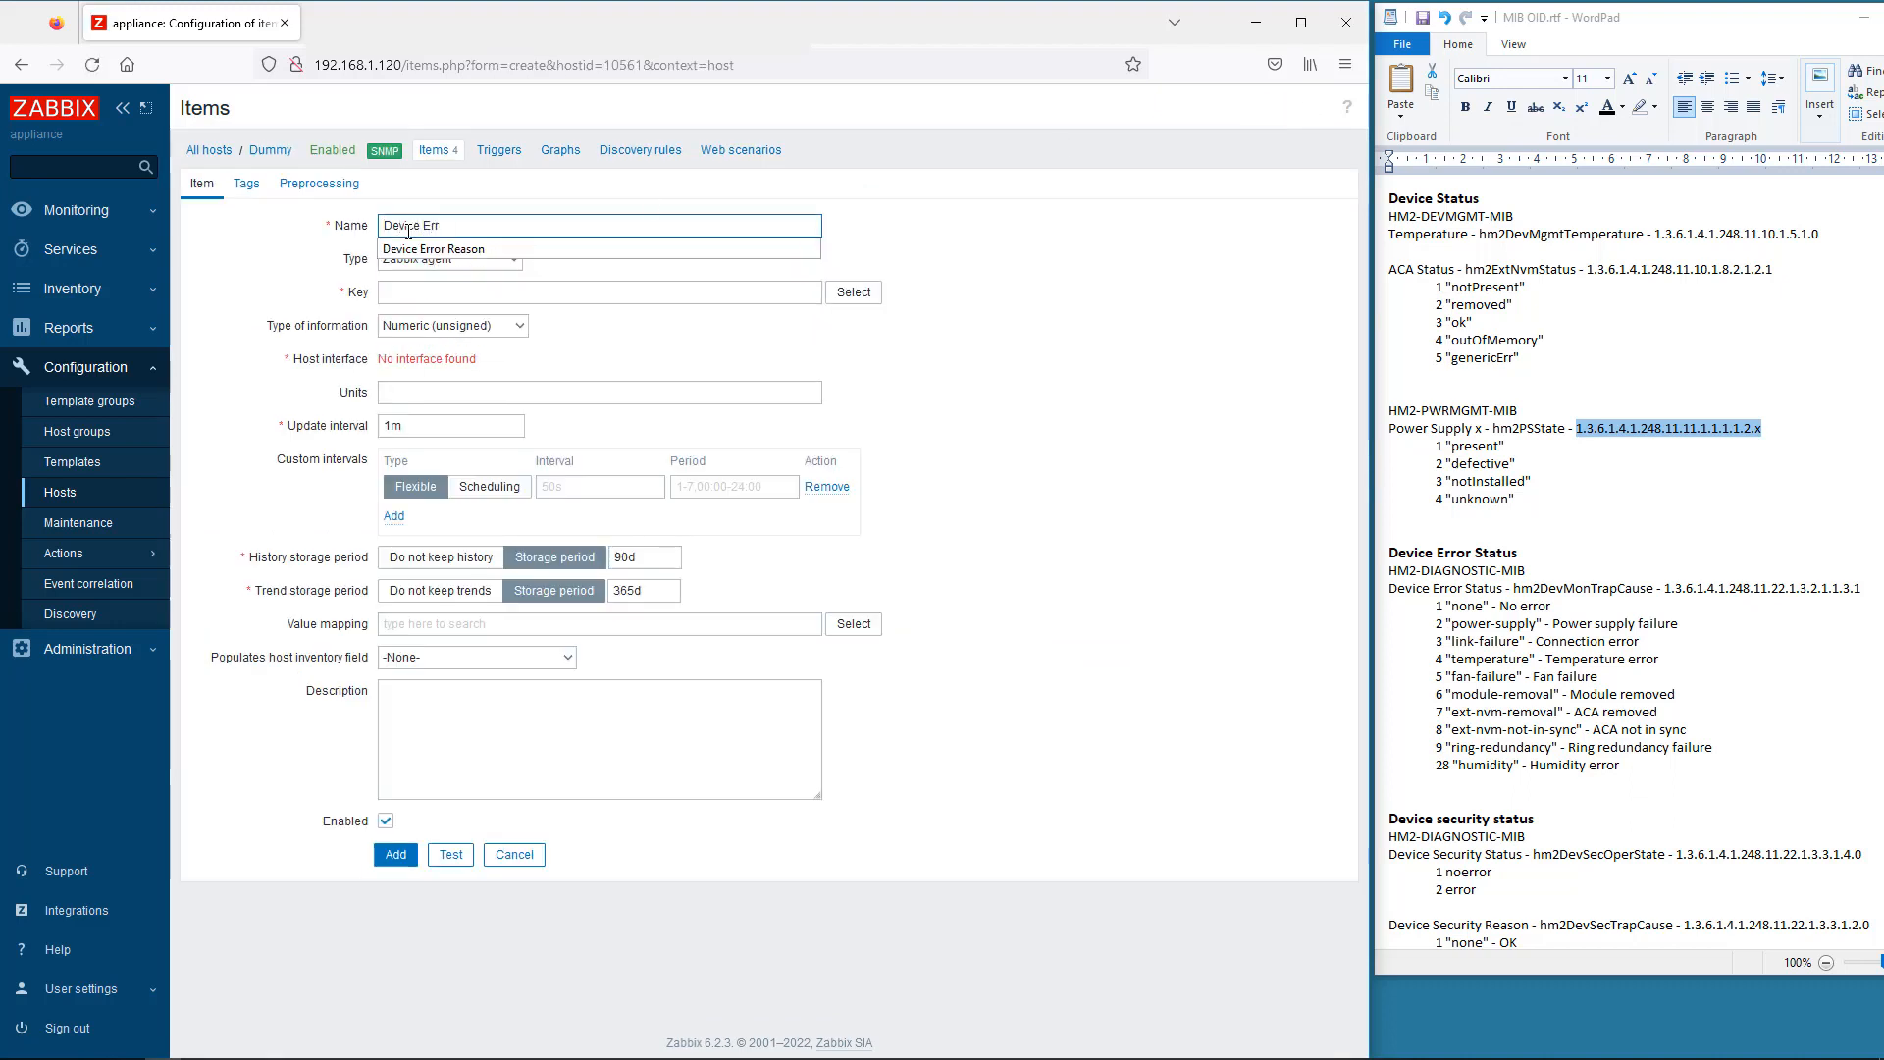
pyautogui.click(421, 259)
pyautogui.click(422, 358)
pyautogui.click(452, 292)
pyautogui.write('hios.devi')
pyautogui.click(433, 369)
pyautogui.moveTo(1665, 587); pyautogui.dragTo(1859, 588)
pyautogui.hotkey('ctrl', 'c')
pyautogui.click(416, 393)
pyautogui.hotkey('ctrl', 'v')
pyautogui.click(452, 888)
pyautogui.press('Escape')
pyautogui.click(395, 888)
pyautogui.scroll(-7, 1623, 505)
pyautogui.scroll(-5, 1622, 506)
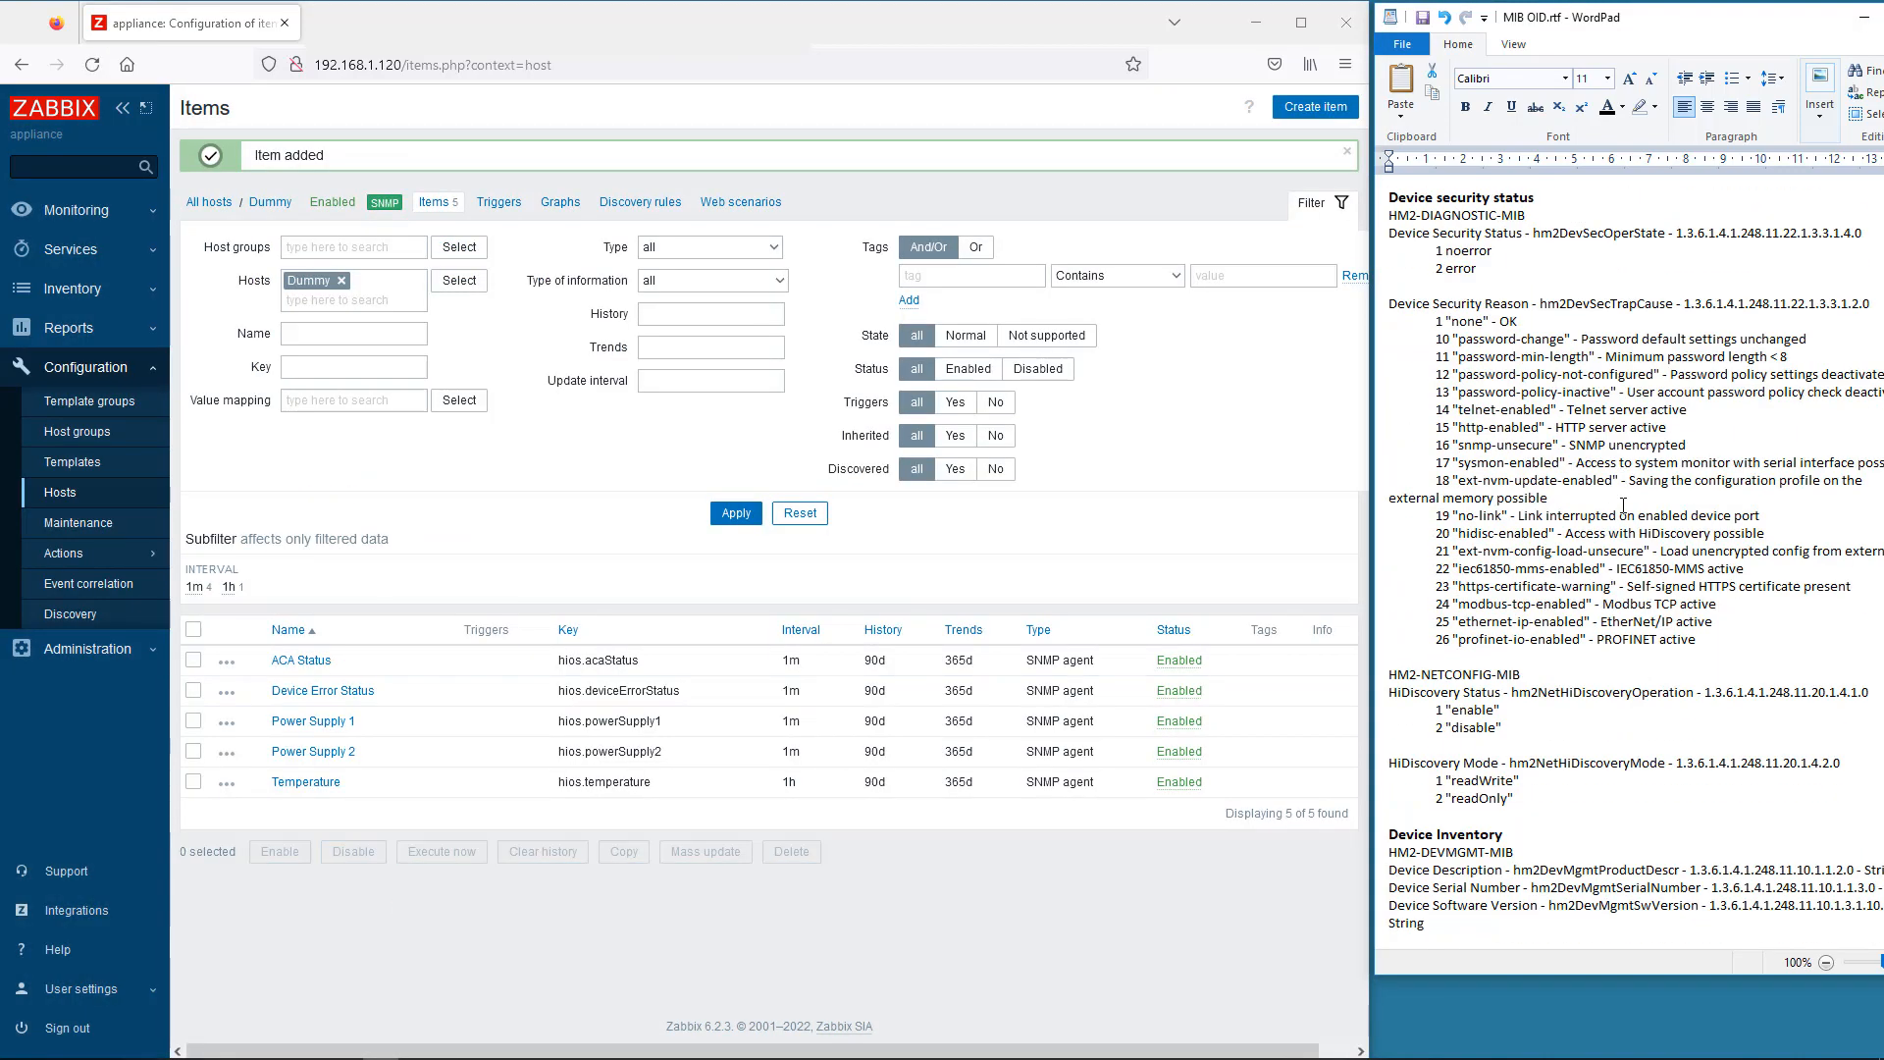
# - Add the Device Security Status item with key hios.deviceSecurityStatus and its pasted OID, tested
pyautogui.click(1315, 106)
pyautogui.click(408, 225)
pyautogui.click(408, 292)
pyautogui.click(408, 294)
pyautogui.write('hios.deviceSecurityStatus')
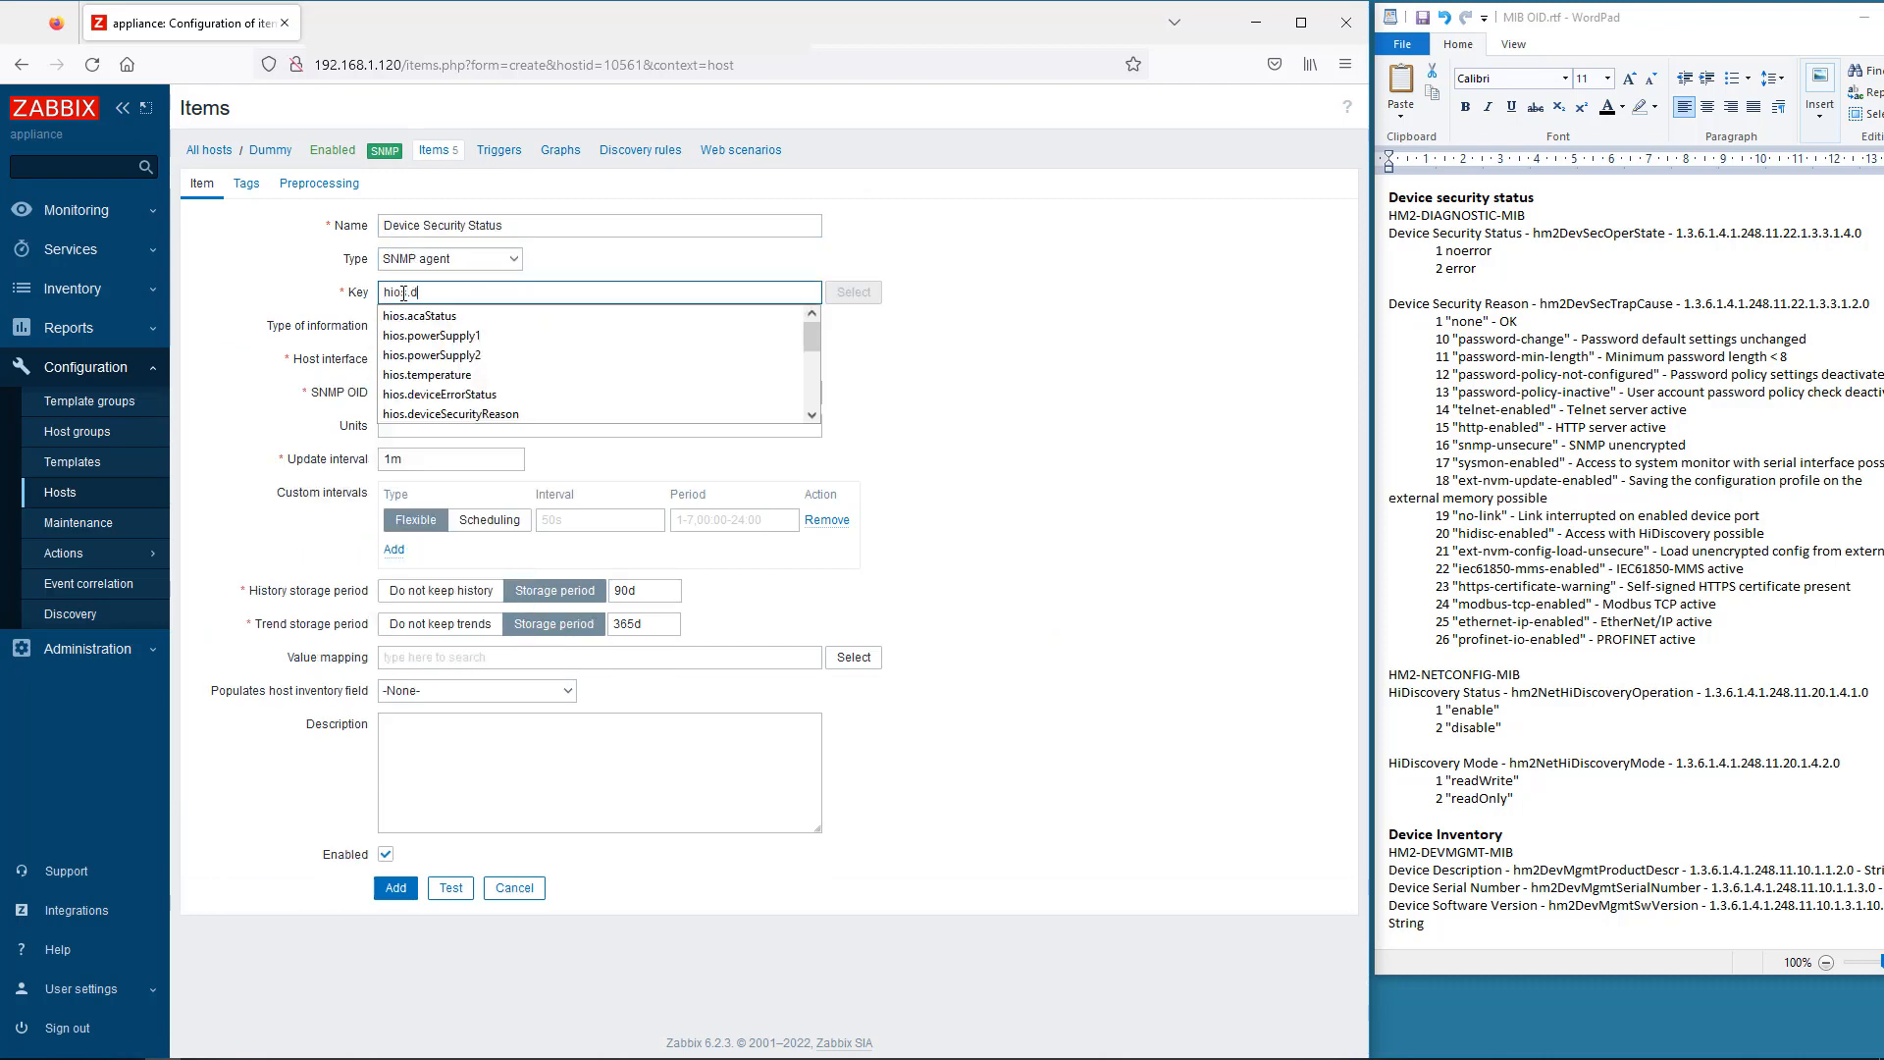
pyautogui.click(413, 337)
pyautogui.moveTo(1861, 233); pyautogui.dragTo(1676, 234)
pyautogui.hotkey('ctrl', 'c')
pyautogui.click(471, 393)
pyautogui.hotkey('ctrl', 'v')
pyautogui.click(451, 888)
pyautogui.press('Escape')
pyautogui.click(398, 888)
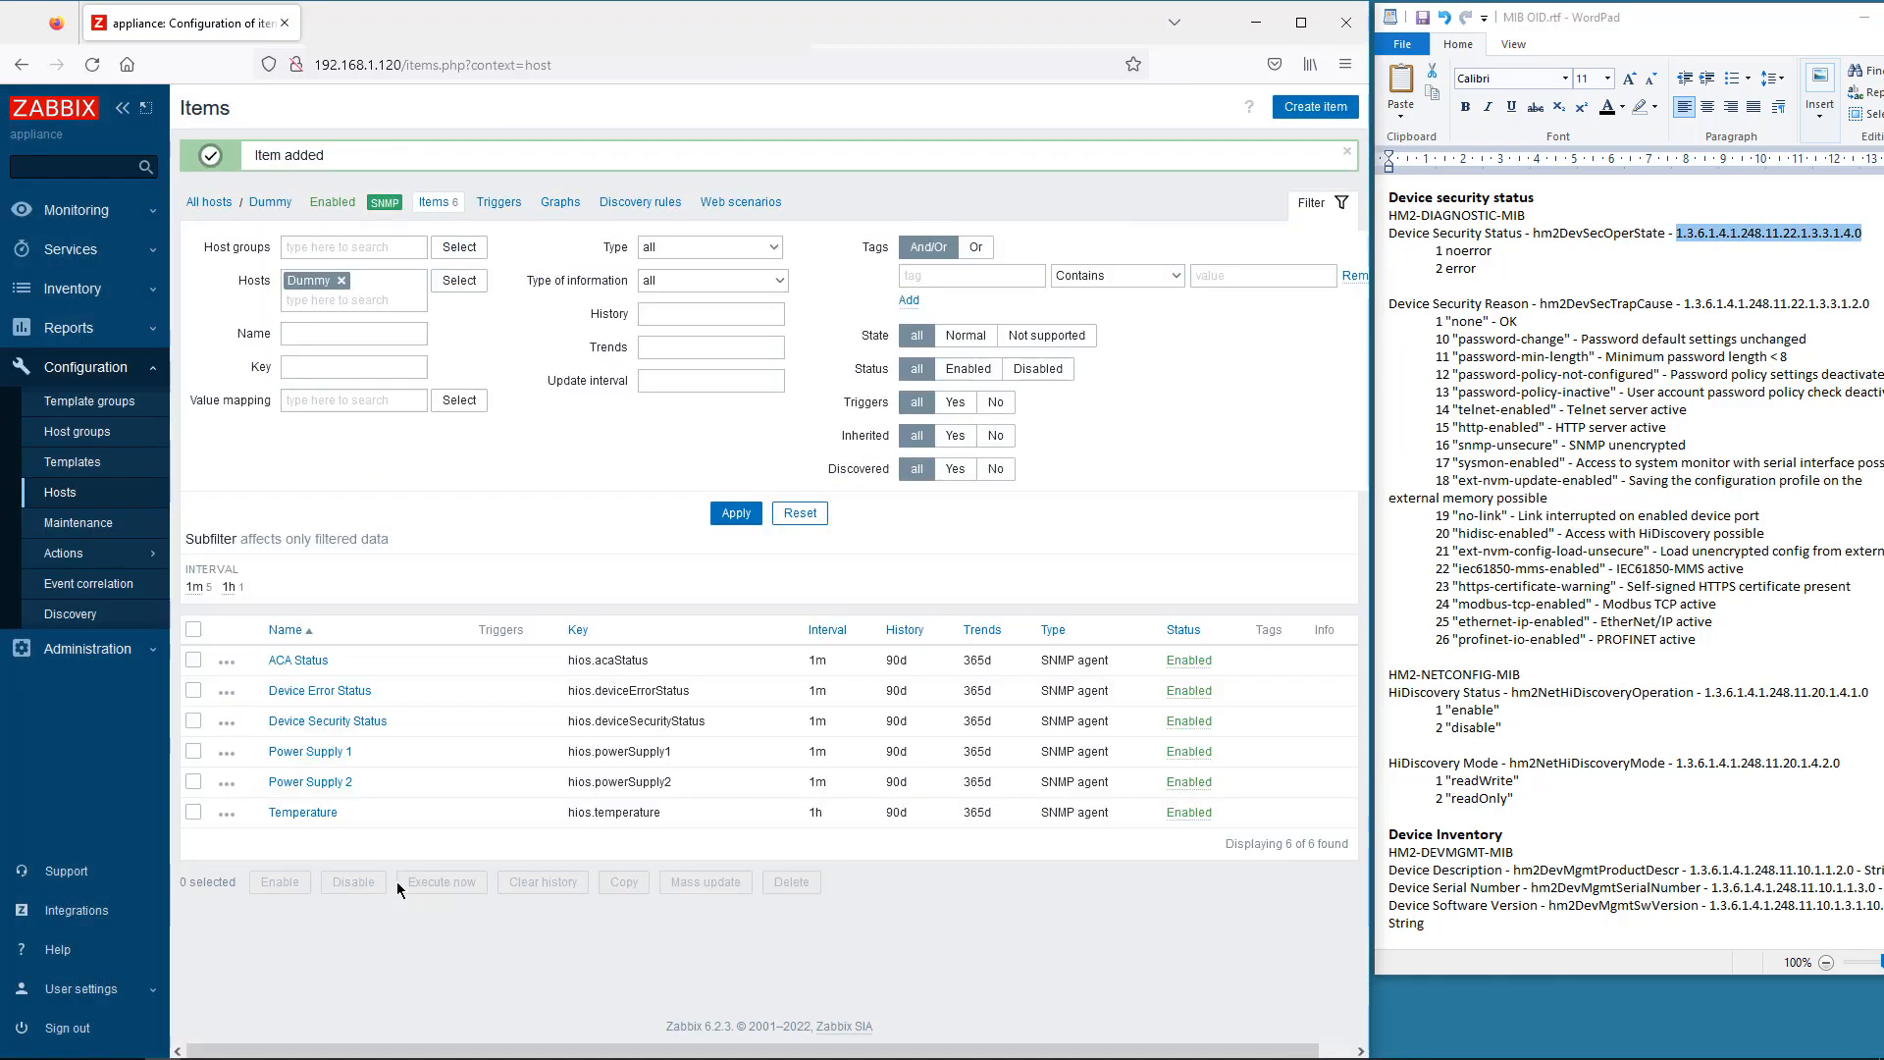
# - Add the Device Security Reason SNMP agent item with key hios.deviceSecurityReason and its OID, tested
pyautogui.click(1315, 106)
pyautogui.click(402, 227)
pyautogui.click(432, 349)
pyautogui.click(490, 263)
pyautogui.click(417, 358)
pyautogui.press('Tab')
pyautogui.write('hios.deviceSecurityReason')
pyautogui.click(422, 355)
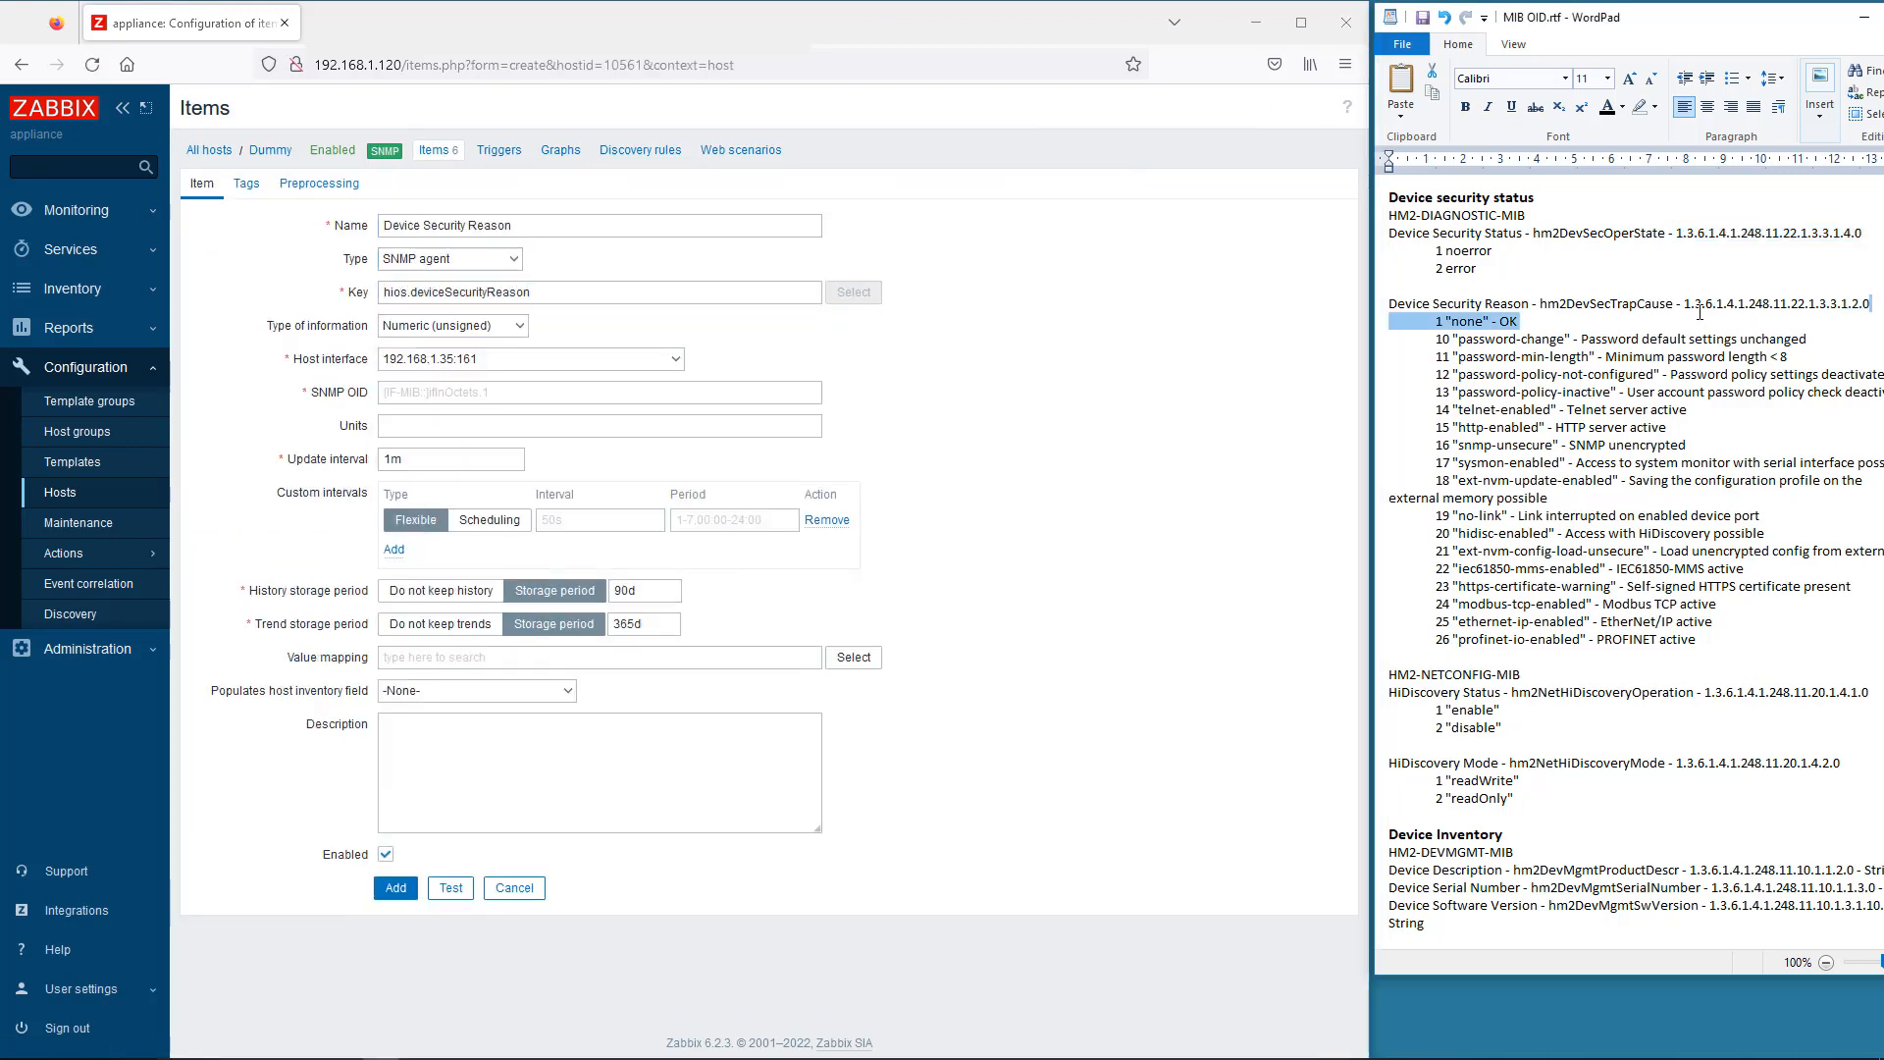
pyautogui.moveTo(1870, 304); pyautogui.dragTo(1685, 304)
pyautogui.hotkey('ctrl', 'c')
pyautogui.click(403, 393)
pyautogui.hotkey('ctrl', 'v')
pyautogui.click(450, 888)
pyautogui.click(1067, 777)
pyautogui.click(396, 888)
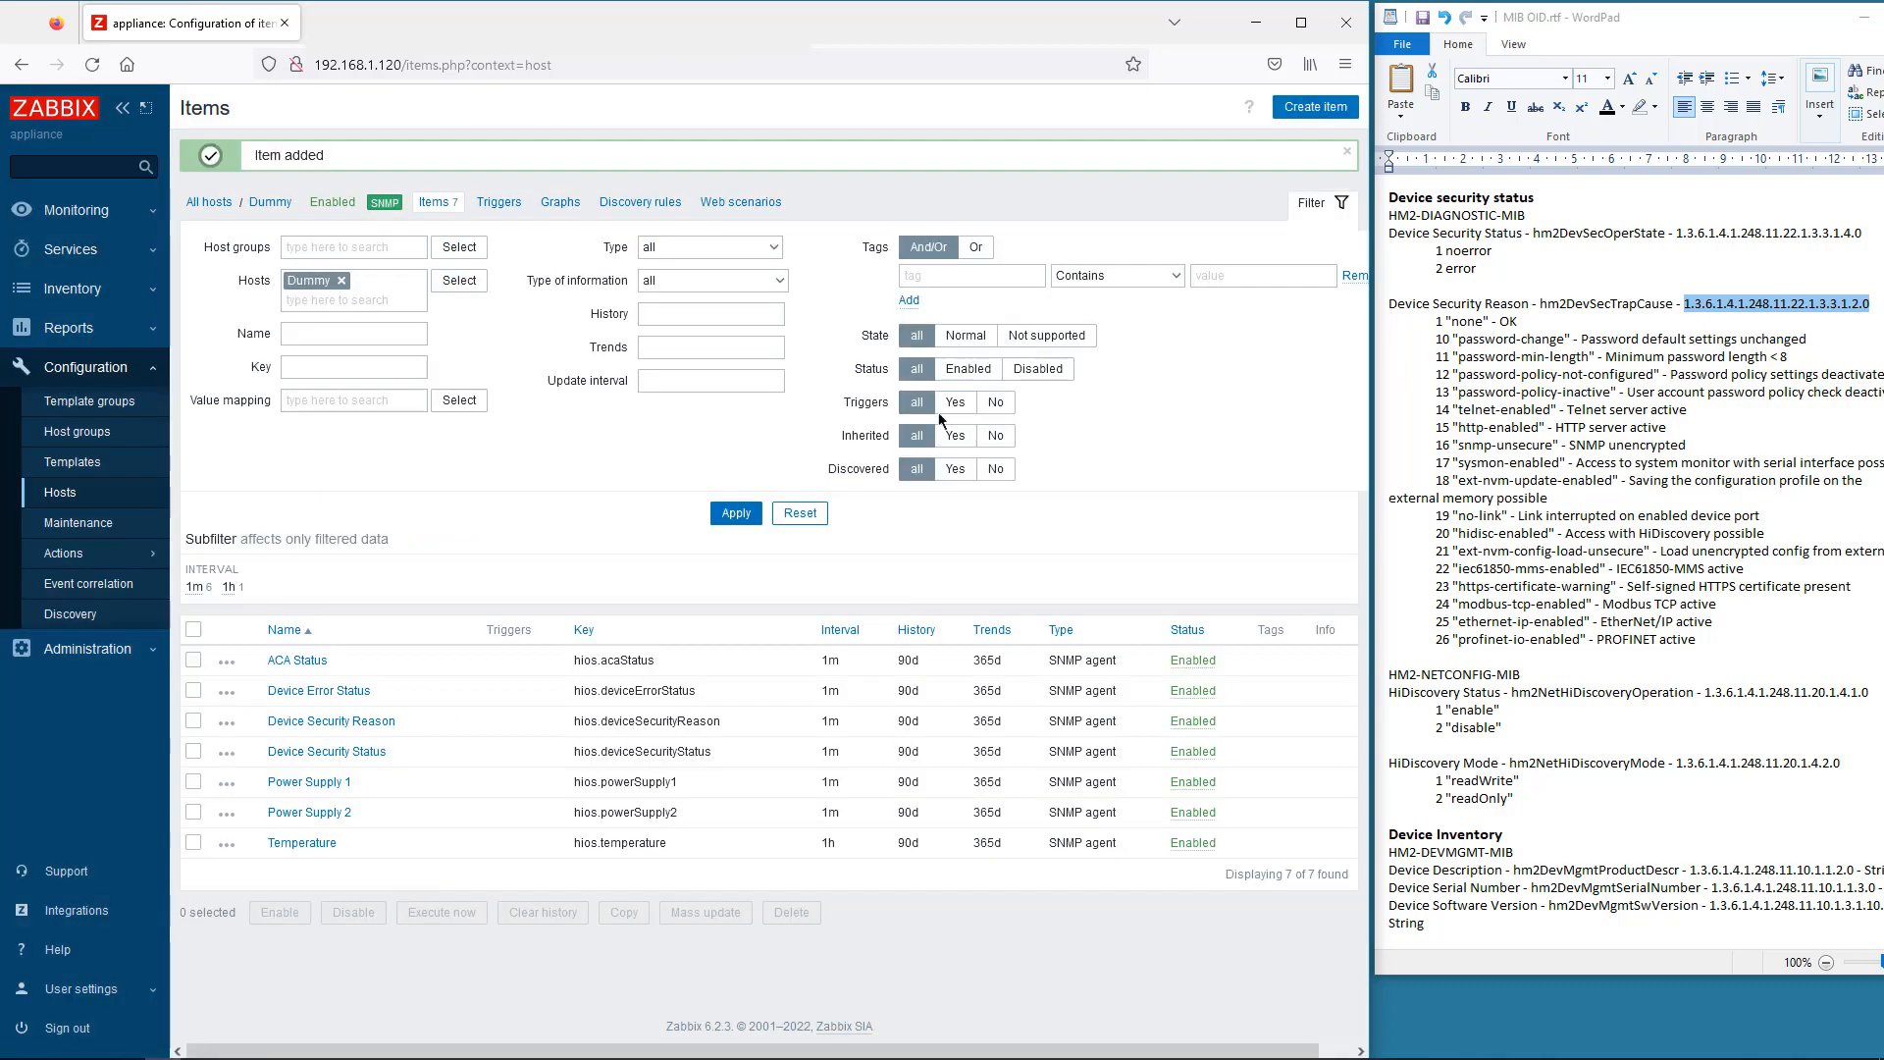
# - Add the HiDiscovery Status SNMP item (hios.hiDiscoveryStatus) polling every 1d, tested against the switch
pyautogui.click(1315, 106)
pyautogui.write('HiDiscov')
pyautogui.click(428, 269)
pyautogui.click(428, 259)
pyautogui.click(426, 350)
pyautogui.click(426, 292)
pyautogui.write('hios.h')
pyautogui.click(425, 336)
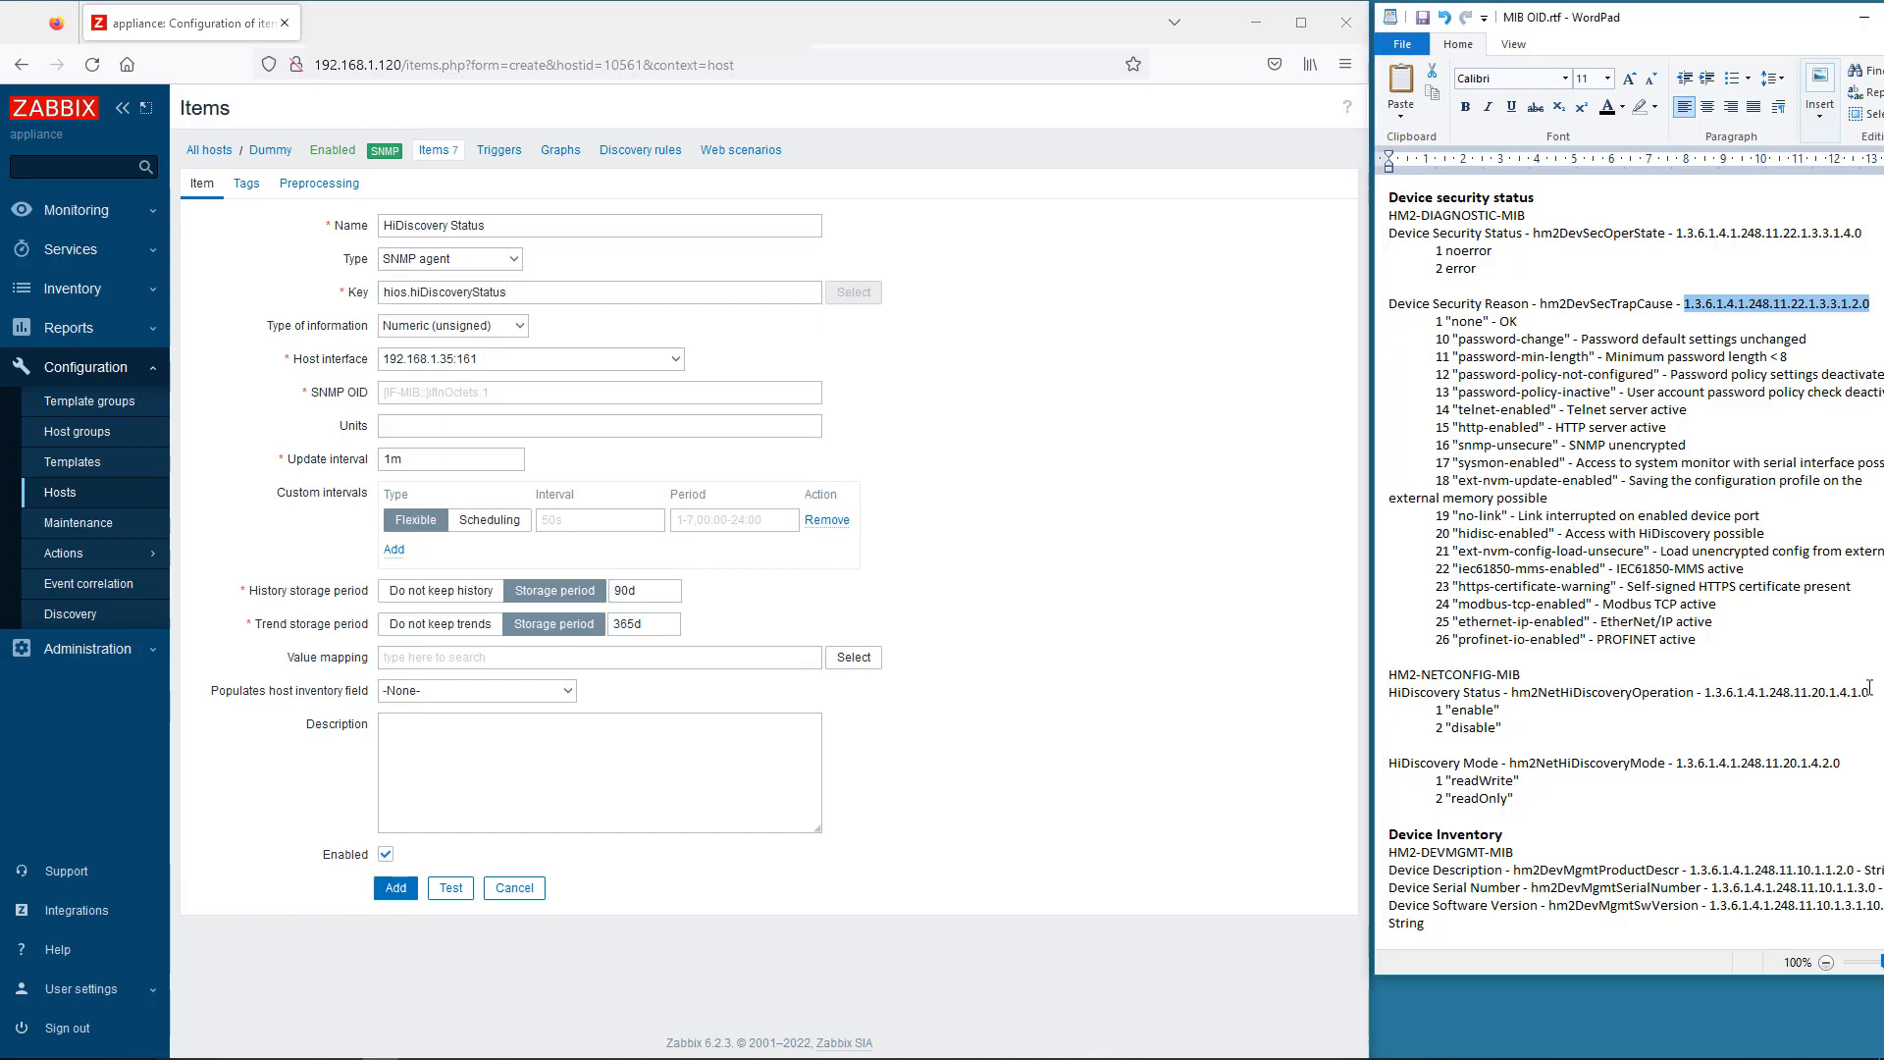
pyautogui.moveTo(1704, 692); pyautogui.dragTo(1868, 692)
pyautogui.hotkey('ctrl', 'c')
pyautogui.click(598, 392)
pyautogui.hotkey('ctrl', 'v')
pyautogui.click(394, 459)
pyautogui.write('d')
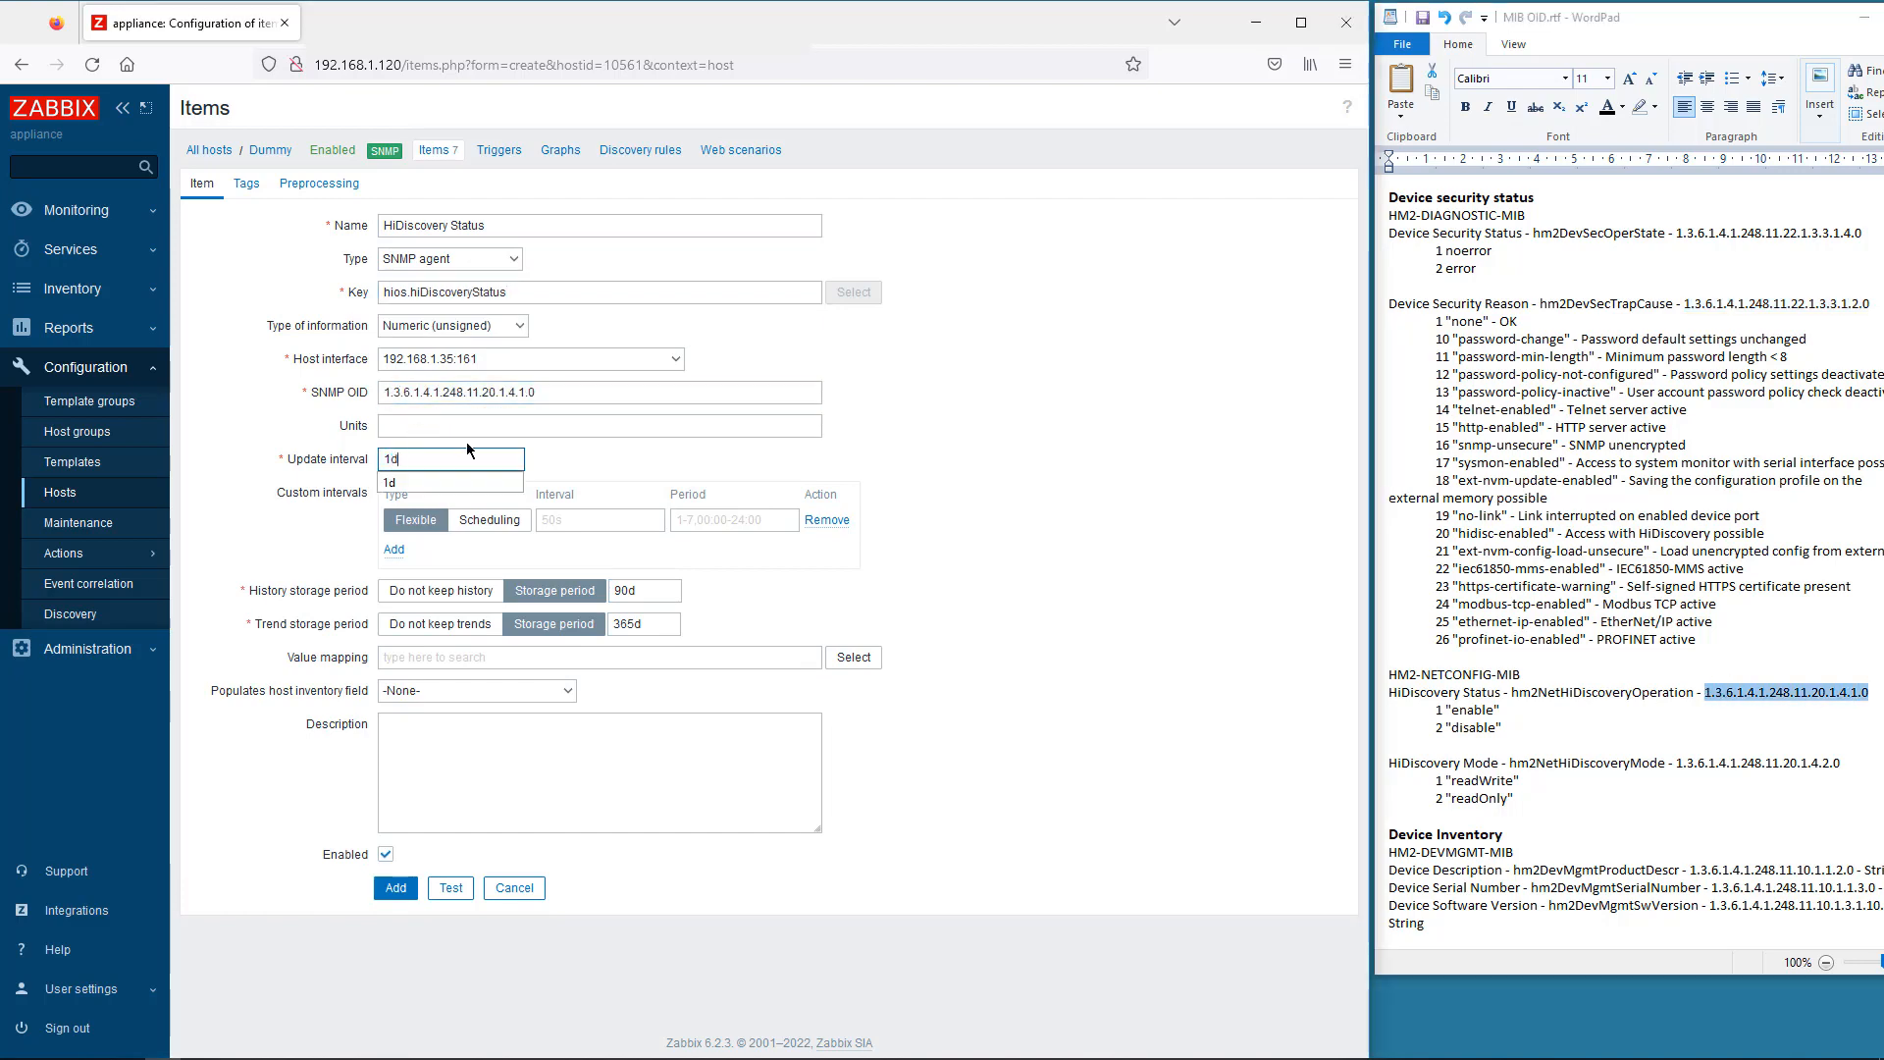
pyautogui.click(450, 888)
pyautogui.click(952, 743)
pyautogui.click(1069, 775)
pyautogui.click(396, 888)
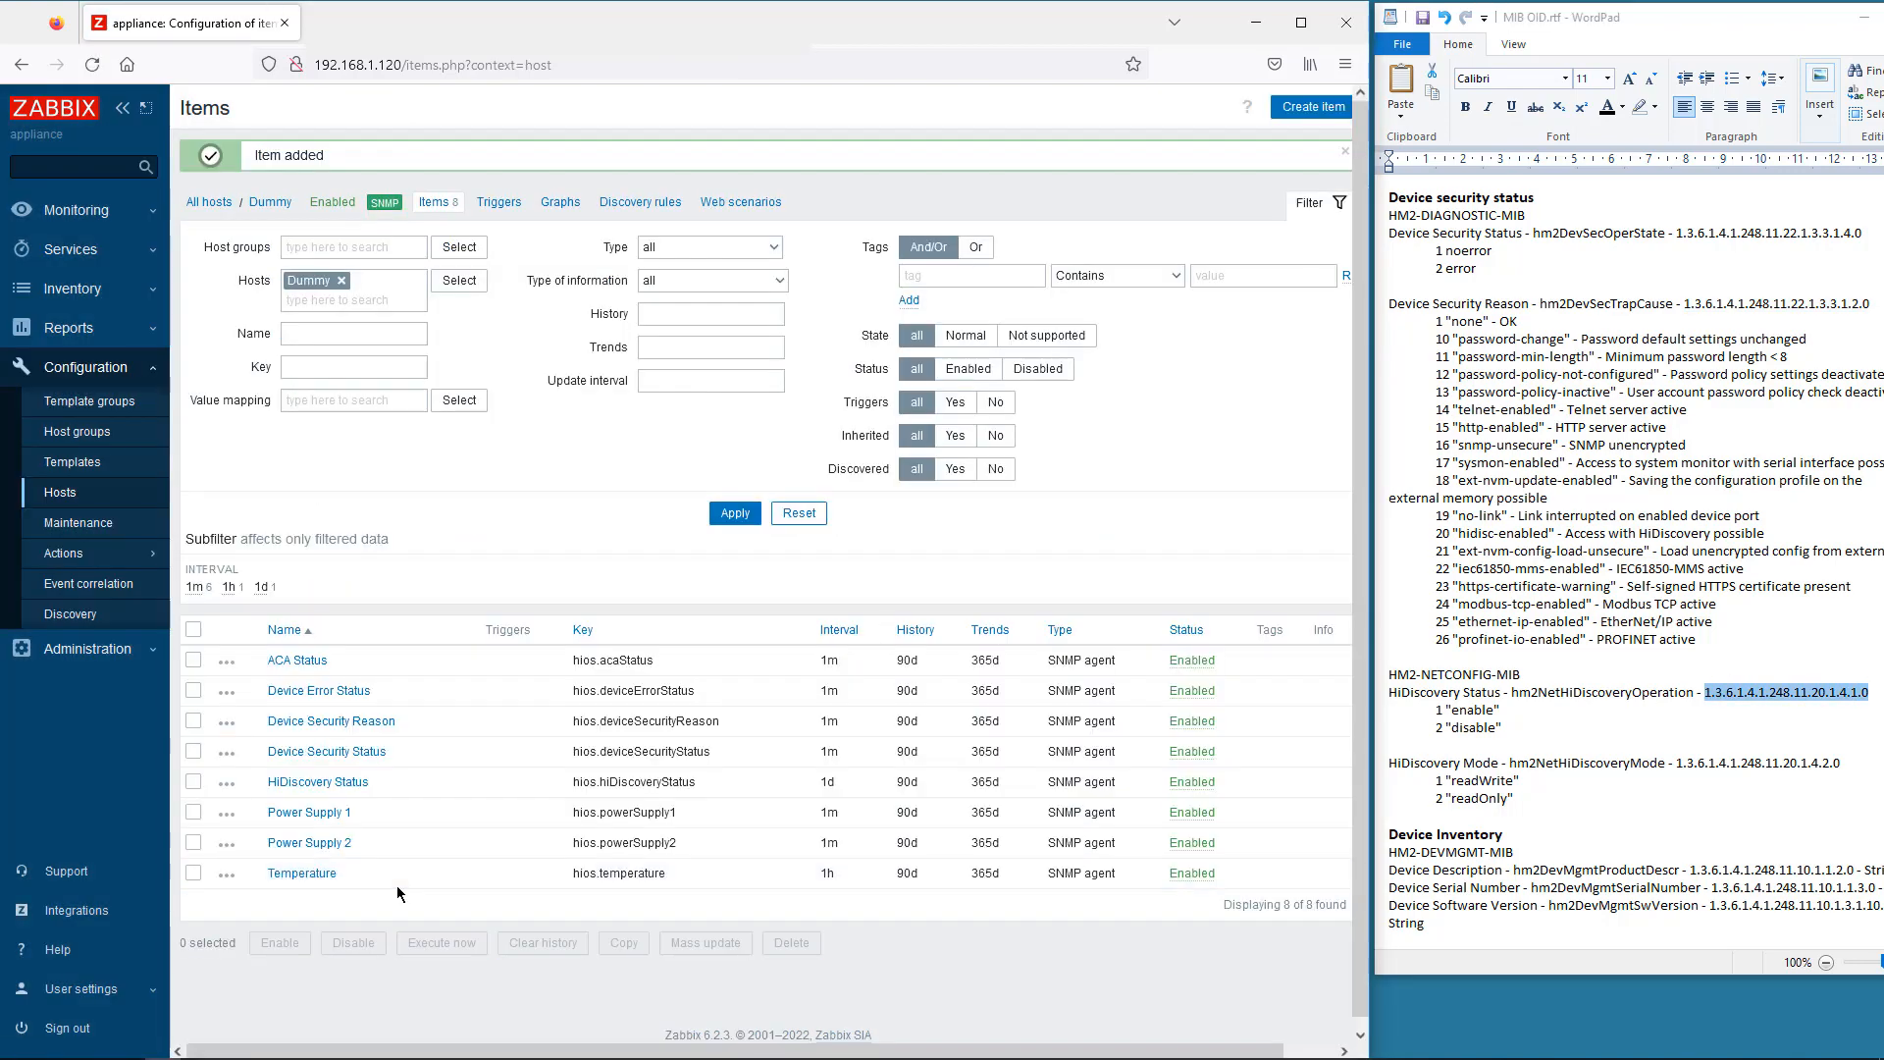
# - Add the HiDiscovery Mode SNMP item (hios.hiDiscoveryMode) with a 1d update interval, tested
pyautogui.click(1313, 107)
pyautogui.click(399, 228)
pyautogui.write('HiDis')
pyautogui.click(422, 268)
pyautogui.click(428, 259)
pyautogui.click(428, 350)
pyautogui.click(434, 298)
pyautogui.write('hios.hi')
pyautogui.click(437, 334)
pyautogui.moveTo(1841, 763); pyautogui.dragTo(1675, 763)
pyautogui.click(438, 393)
pyautogui.hotkey('ctrl', 'v')
pyautogui.click(440, 415)
pyautogui.click(417, 459)
pyautogui.press('BackSpace')
pyautogui.write('d')
pyautogui.click(450, 888)
pyautogui.click(966, 742)
pyautogui.click(1065, 778)
pyautogui.click(395, 887)
pyautogui.click(1312, 106)
# - Add the Device Description SNMP item (hios.deviceDescription) as Character data with its OID, tested
pyautogui.write('Device')
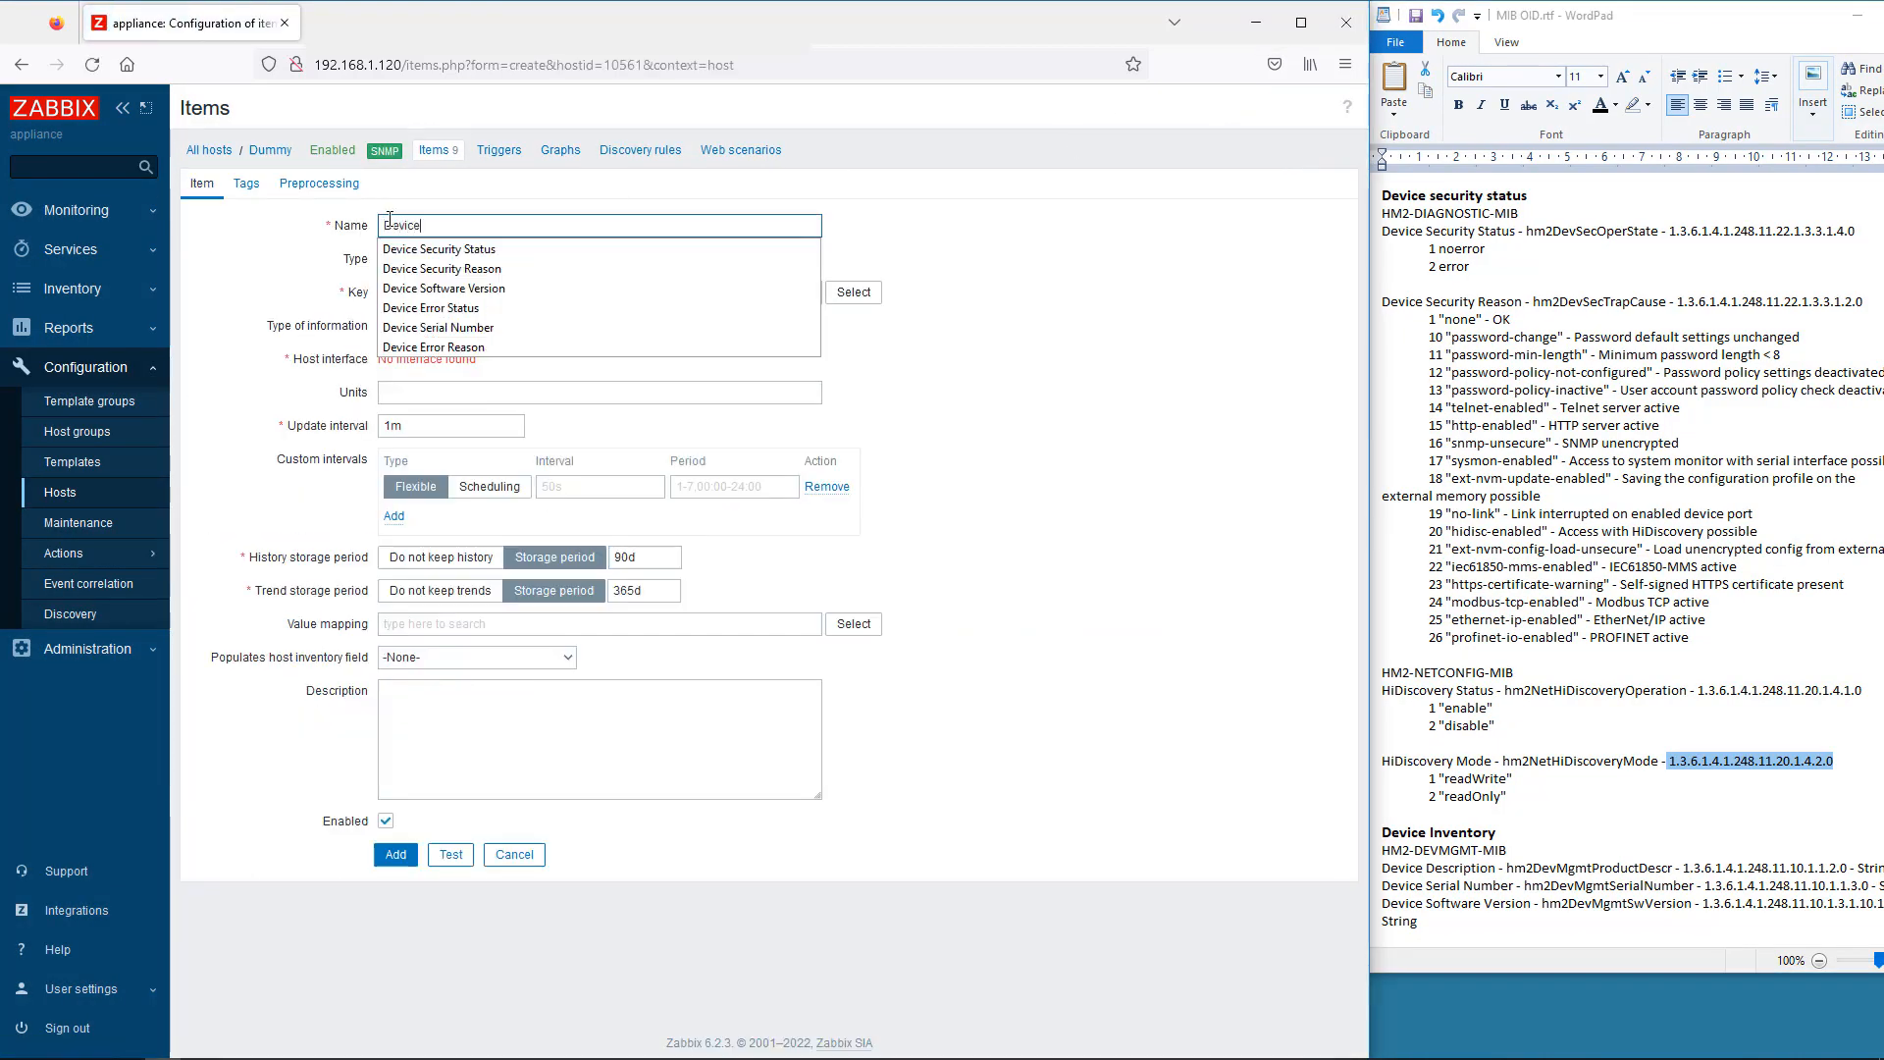
pyautogui.write(' Description')
pyautogui.click(402, 259)
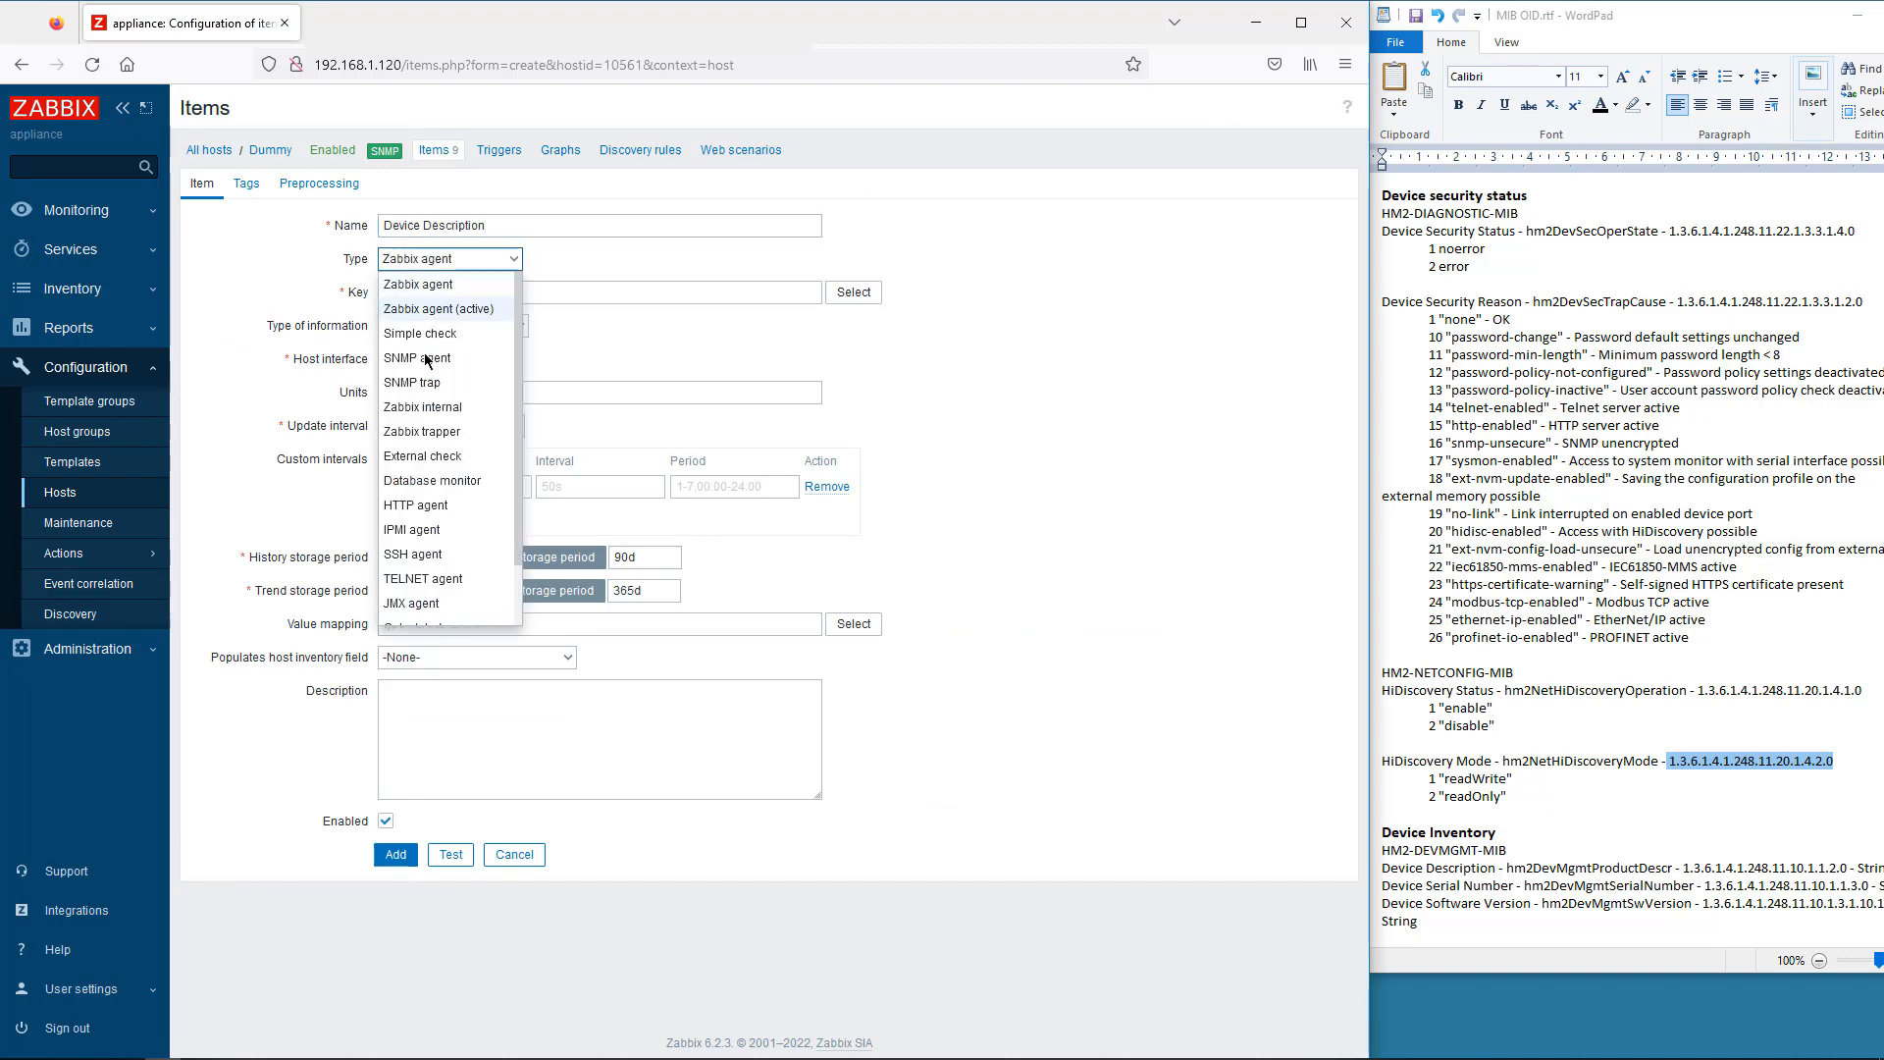
pyautogui.click(427, 358)
pyautogui.click(400, 293)
pyautogui.write('hios.de')
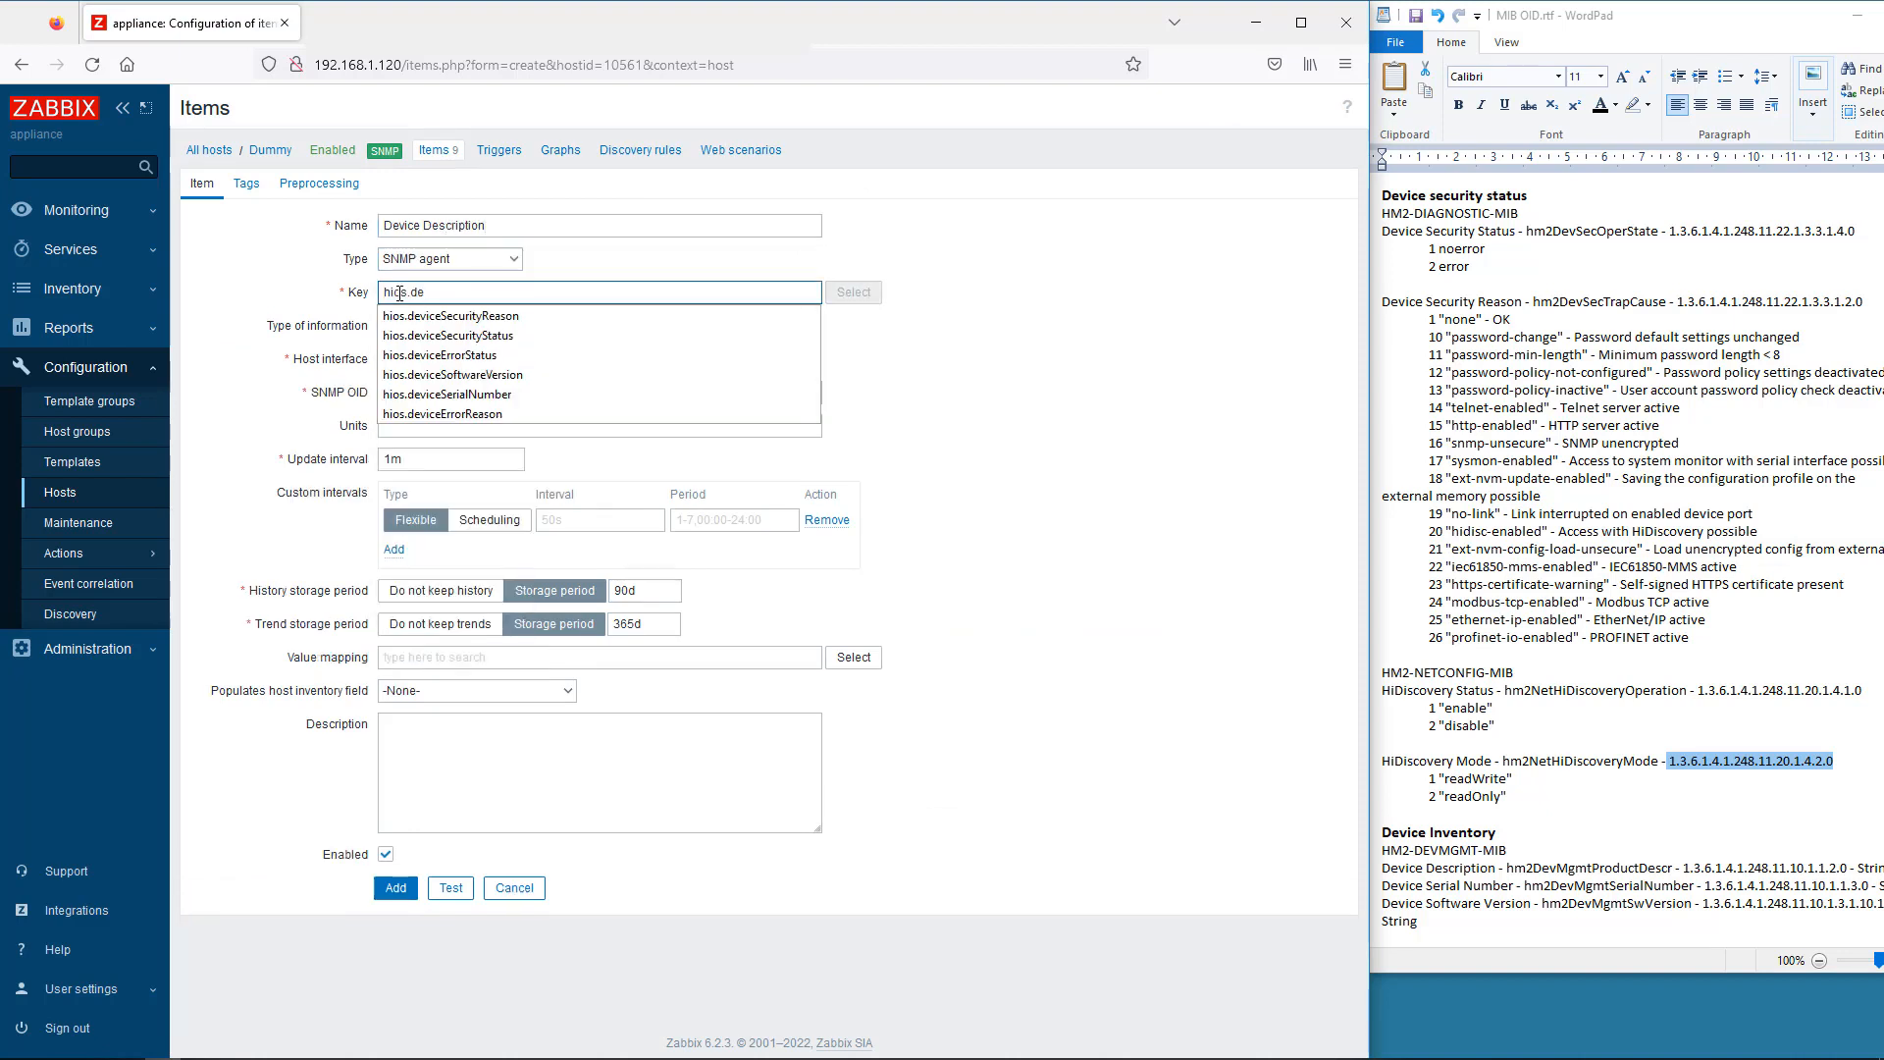
pyautogui.write('viceDescription')
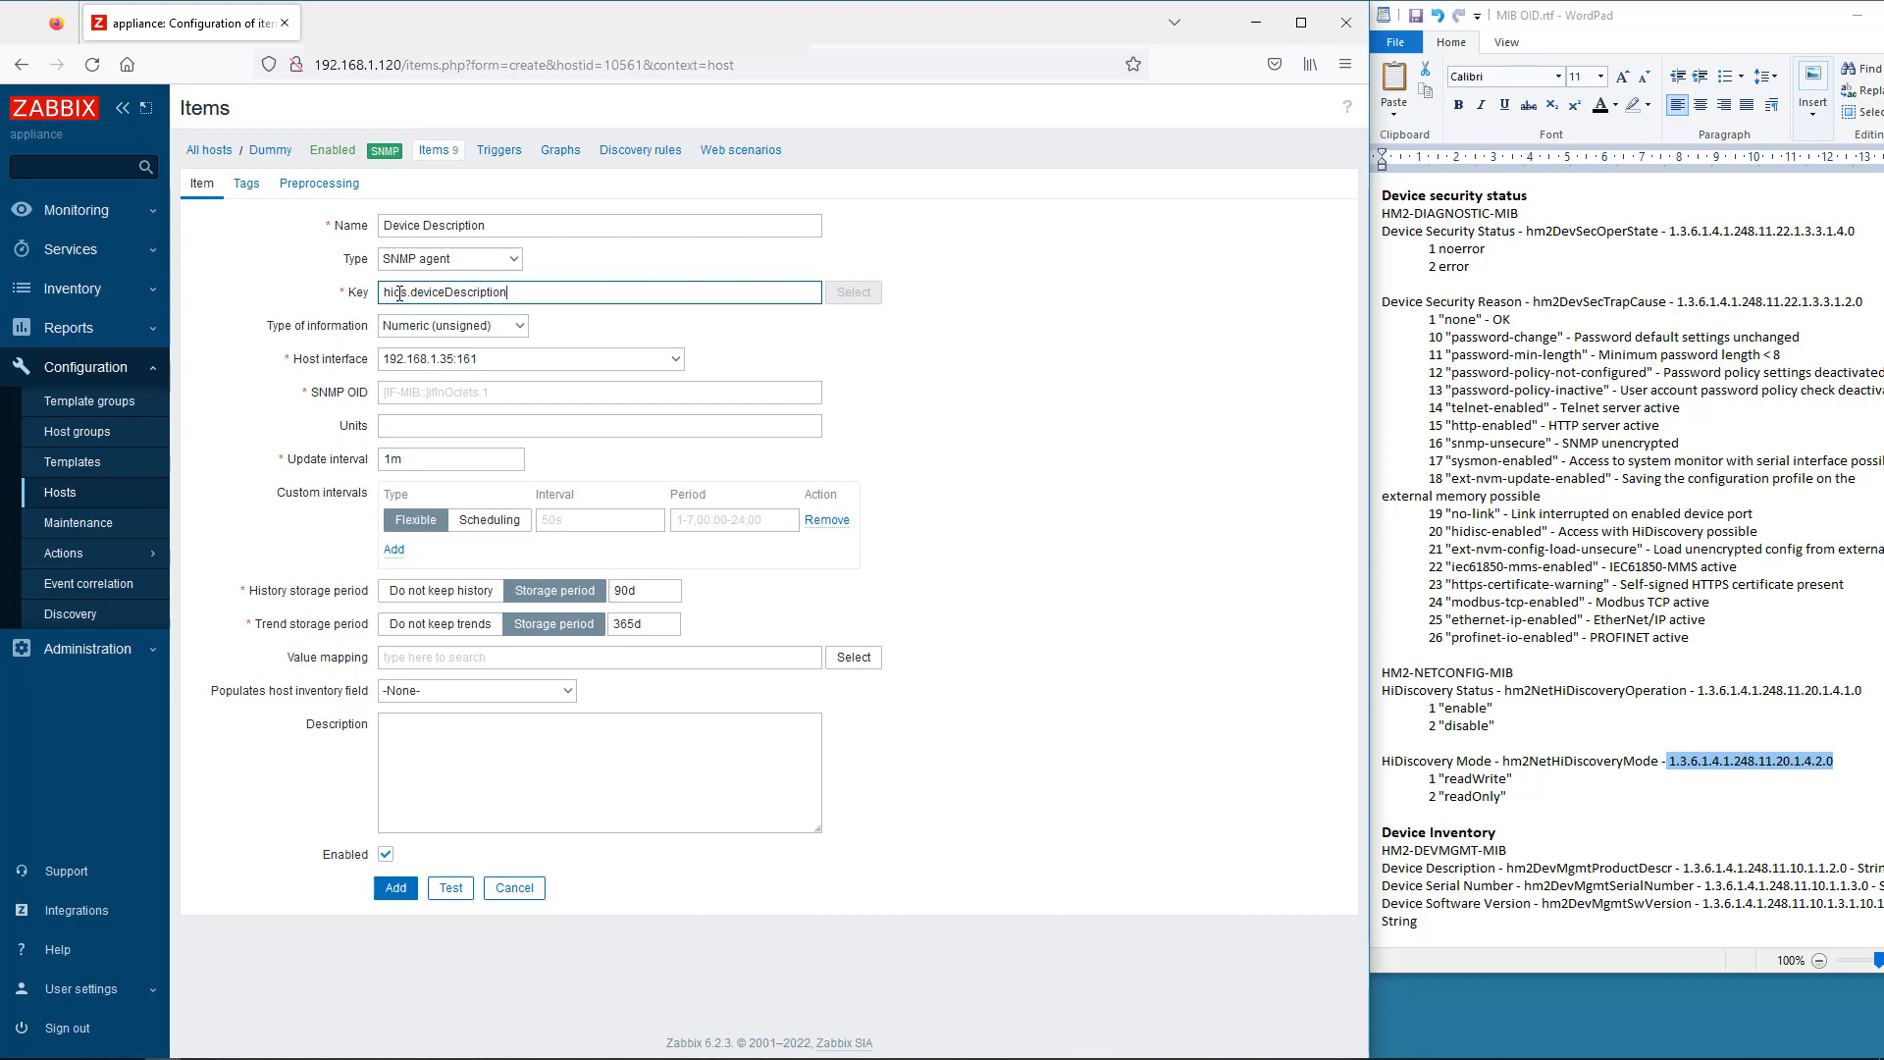
pyautogui.click(518, 330)
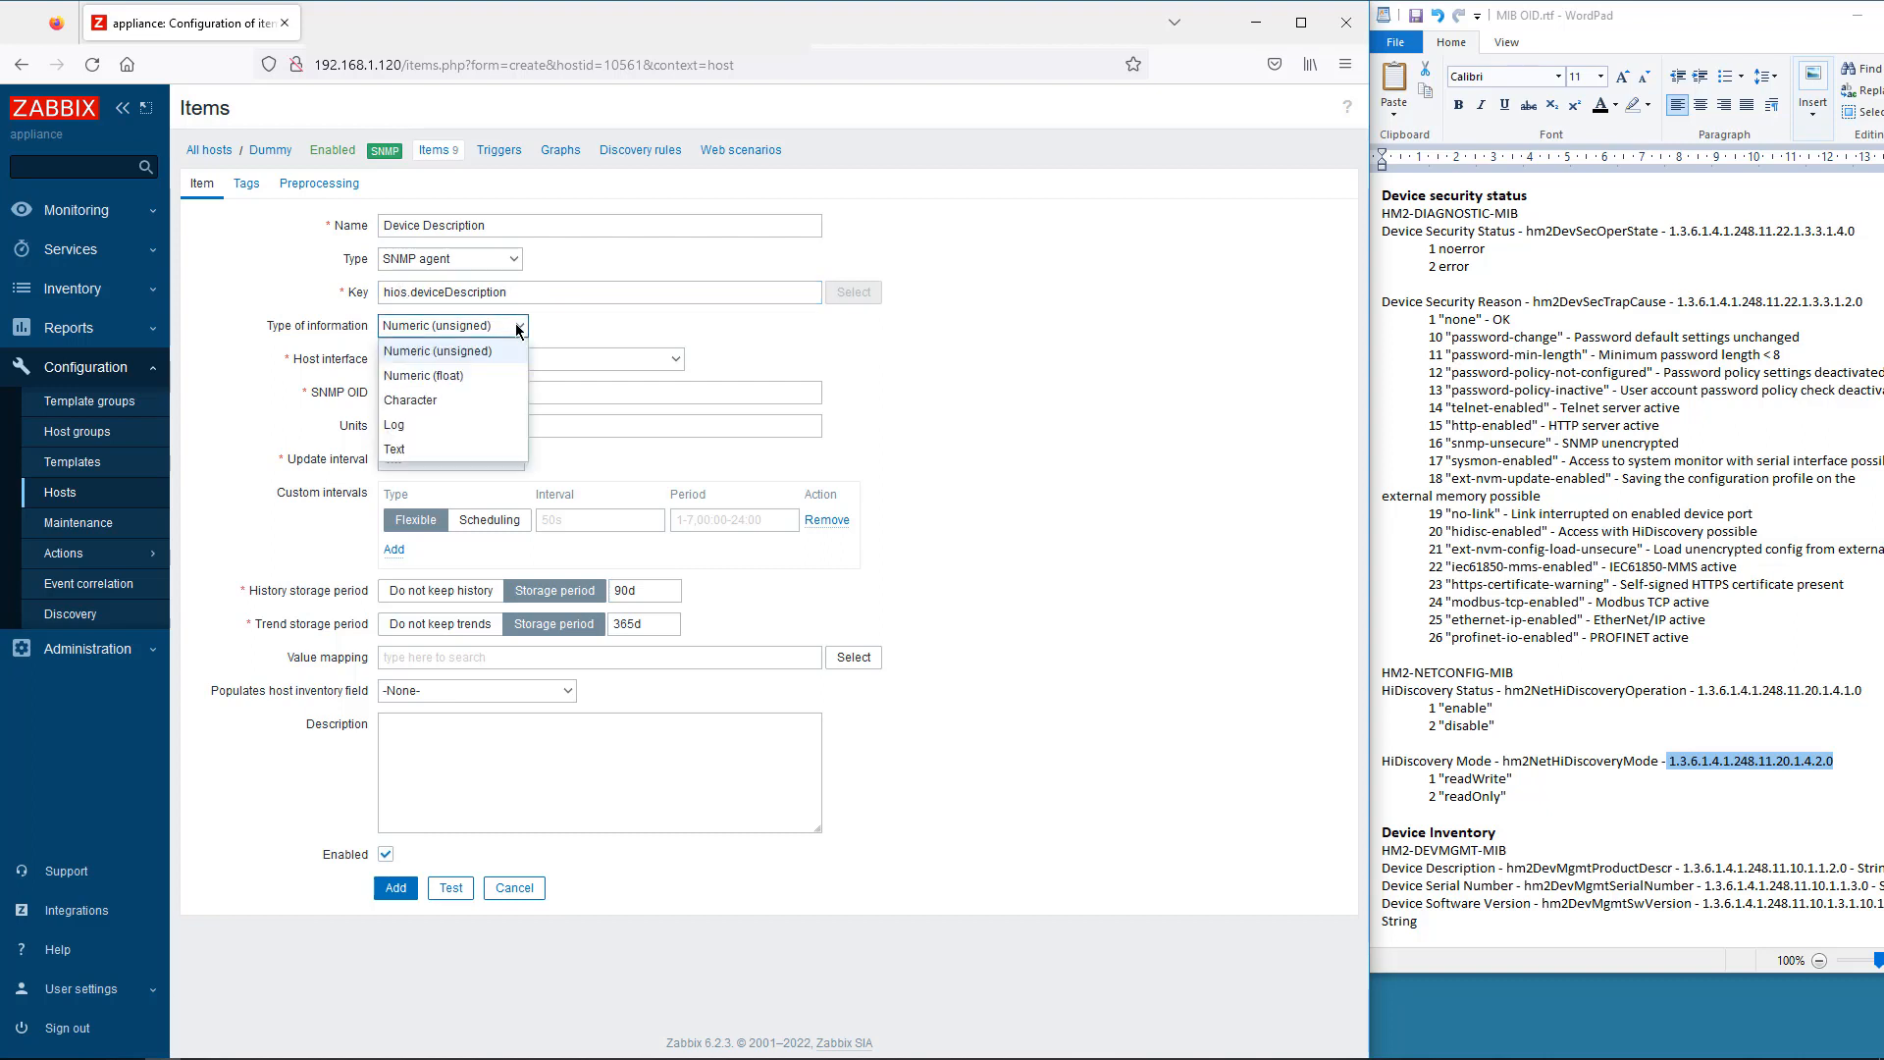
pyautogui.click(441, 392)
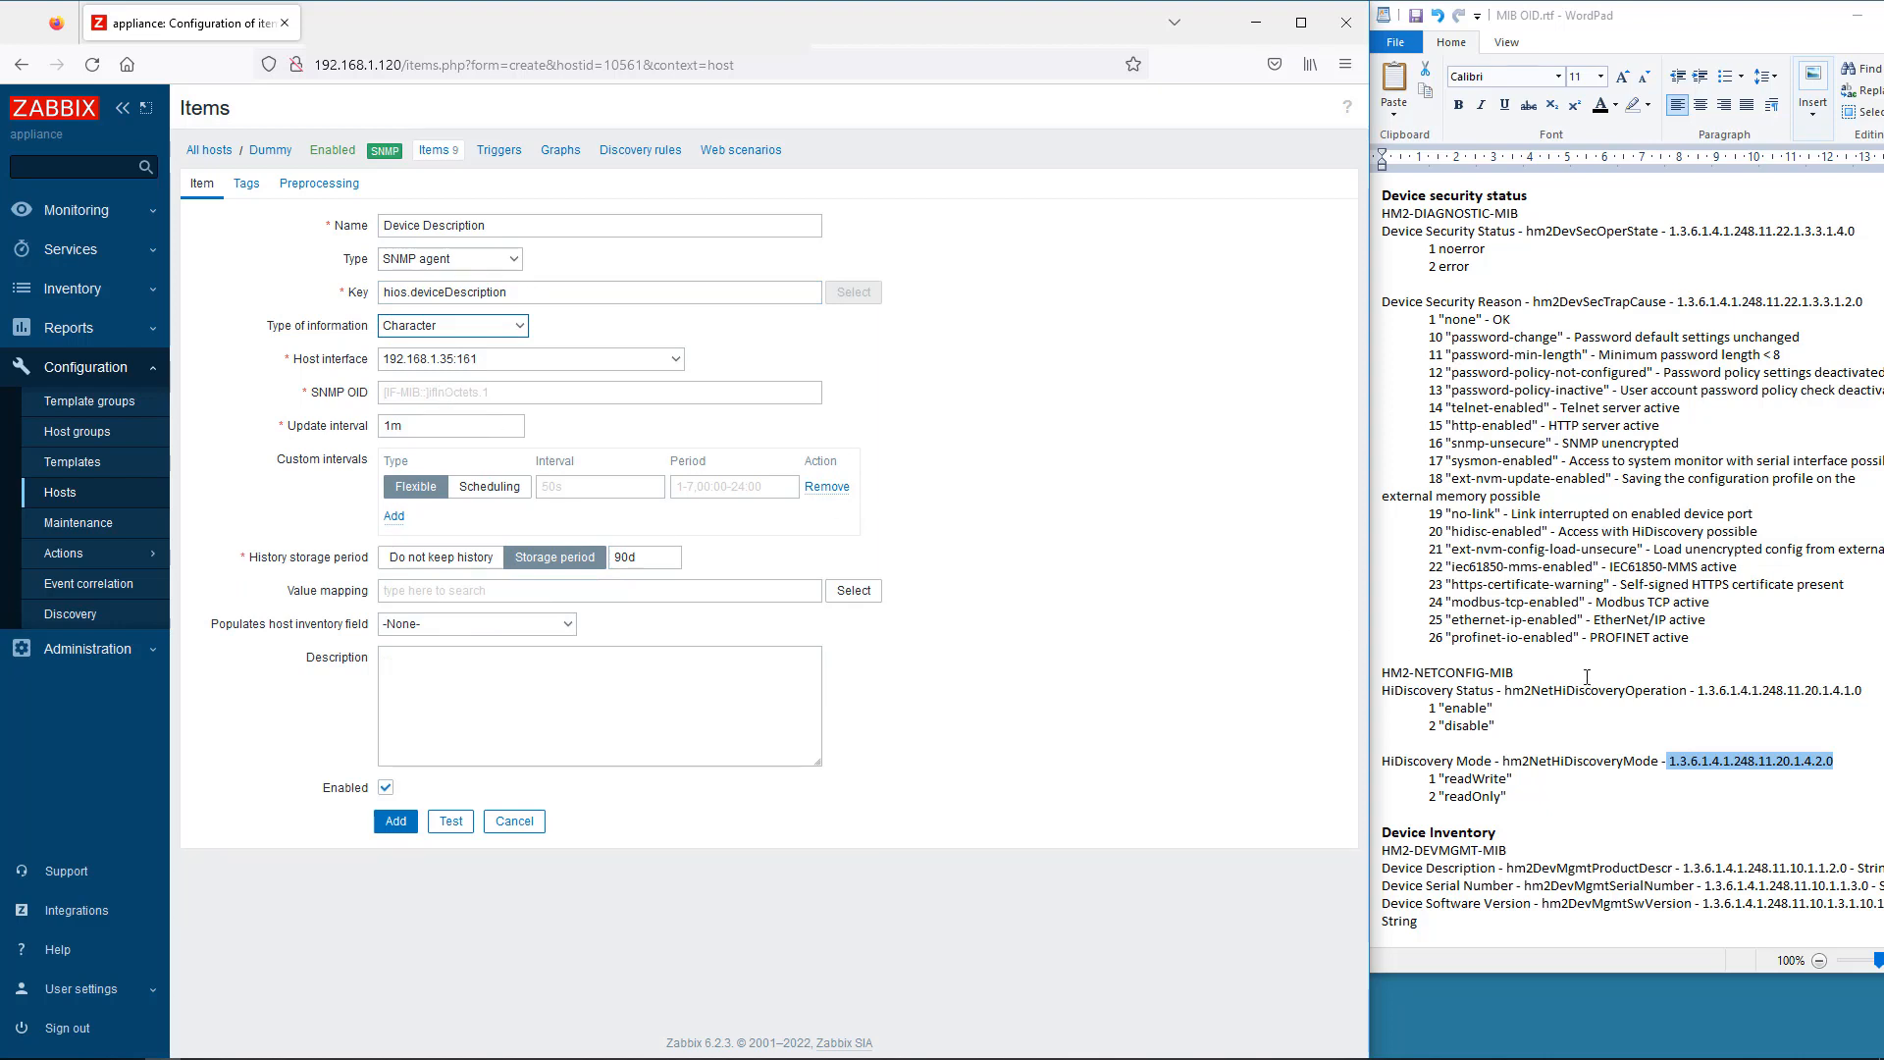
pyautogui.moveTo(1846, 872); pyautogui.dragTo(1685, 879)
pyautogui.hotkey('ctrl', 'c')
pyautogui.click(422, 393)
pyautogui.hotkey('ctrl', 'v')
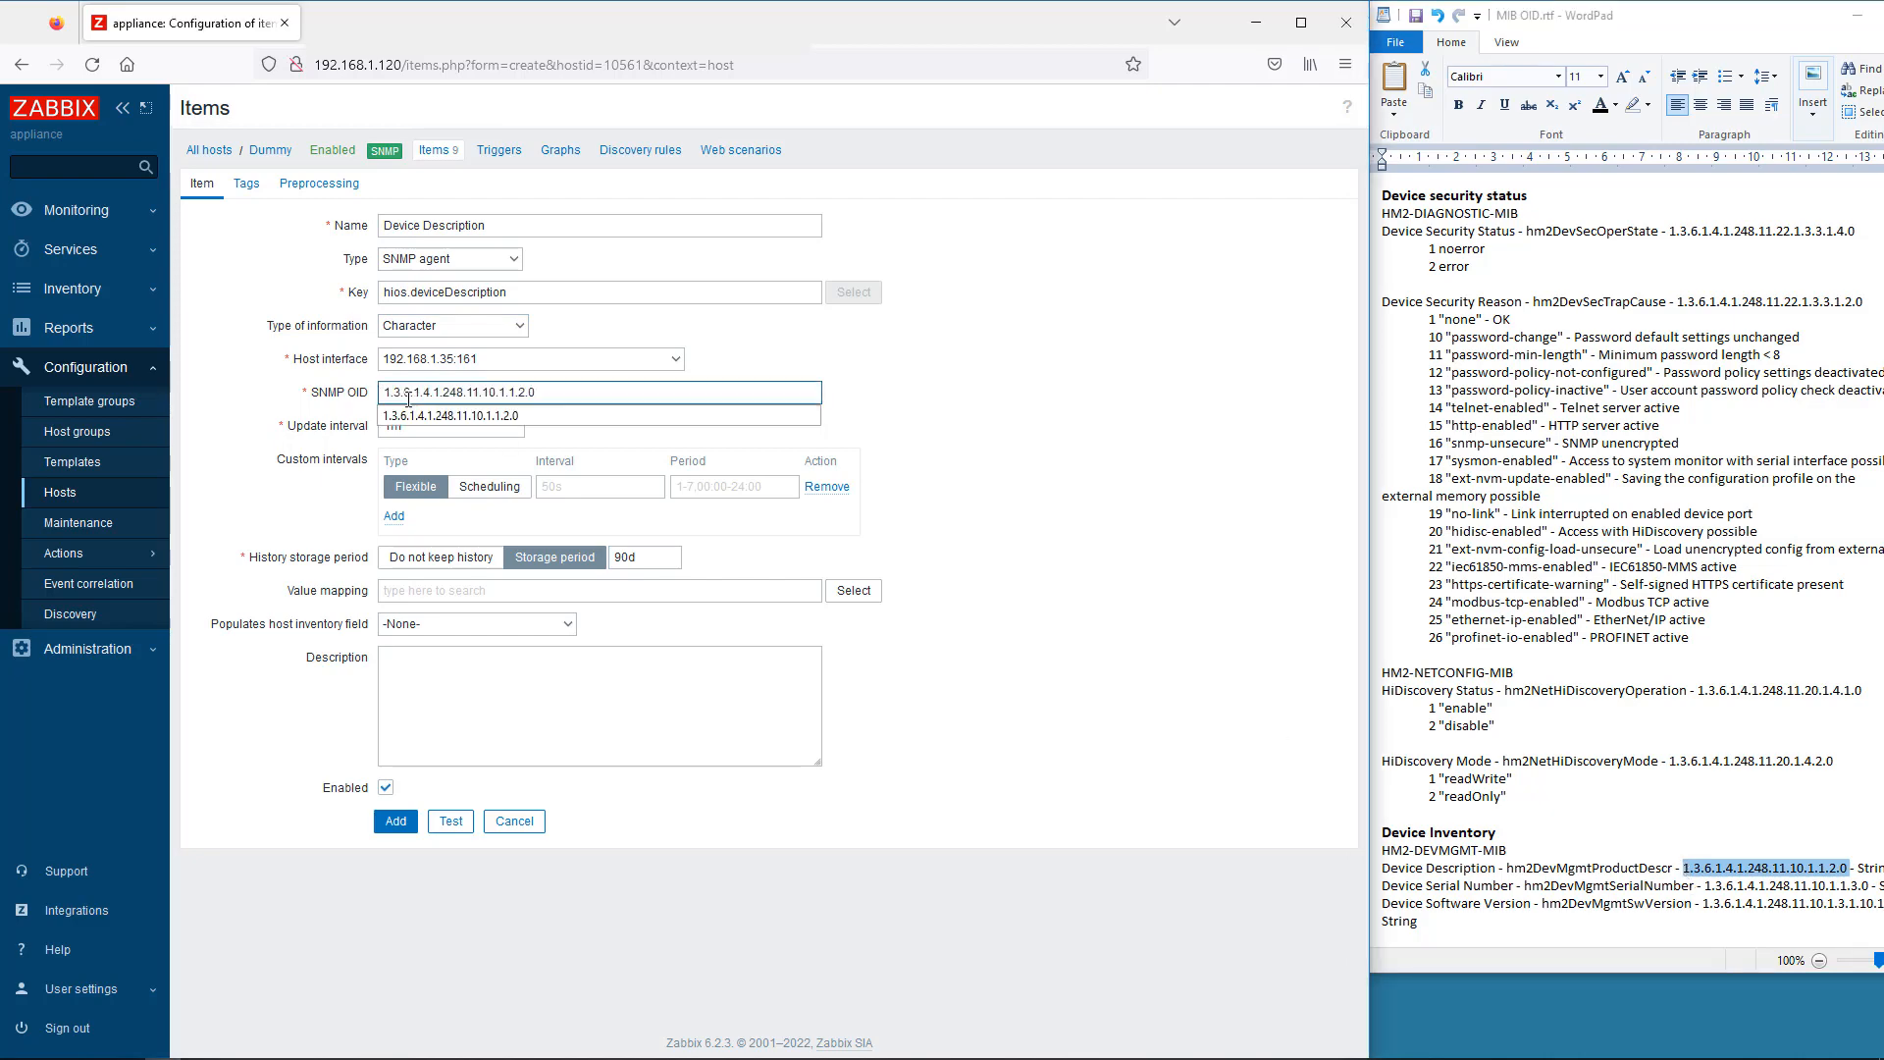
pyautogui.click(449, 823)
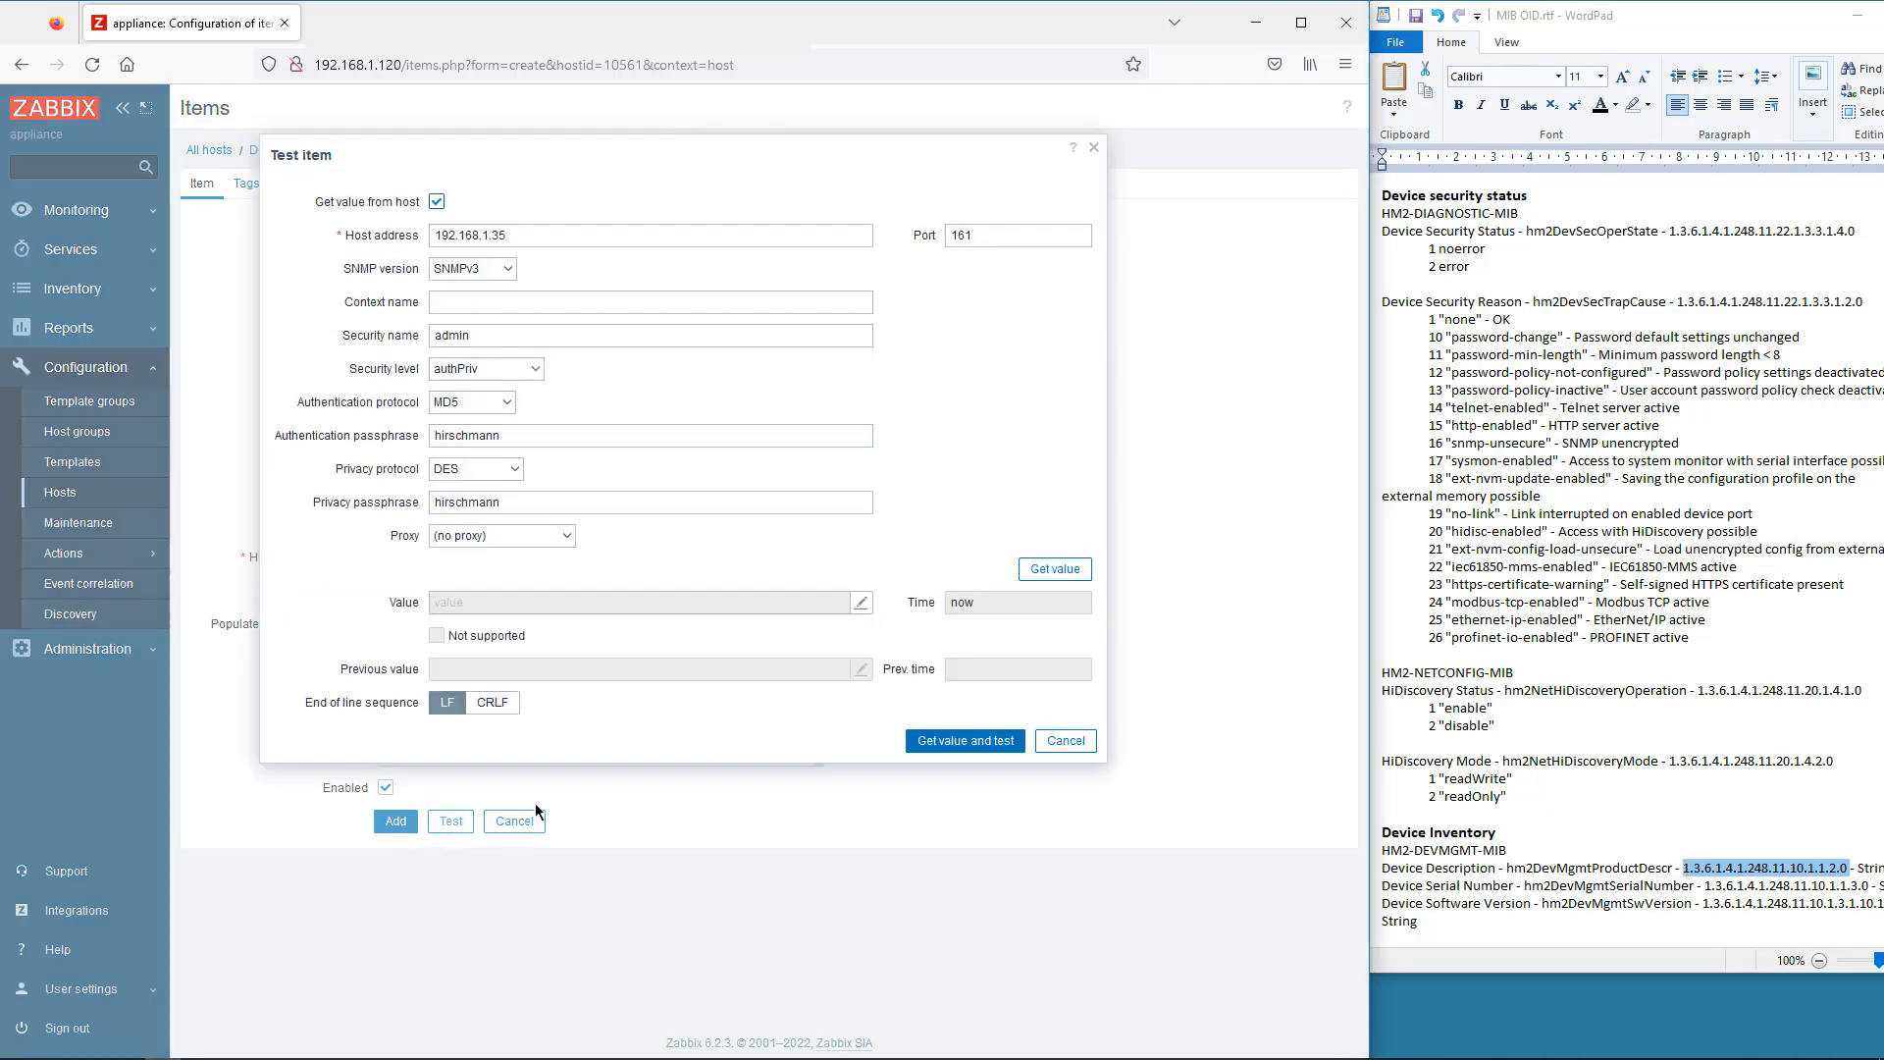
pyautogui.click(950, 742)
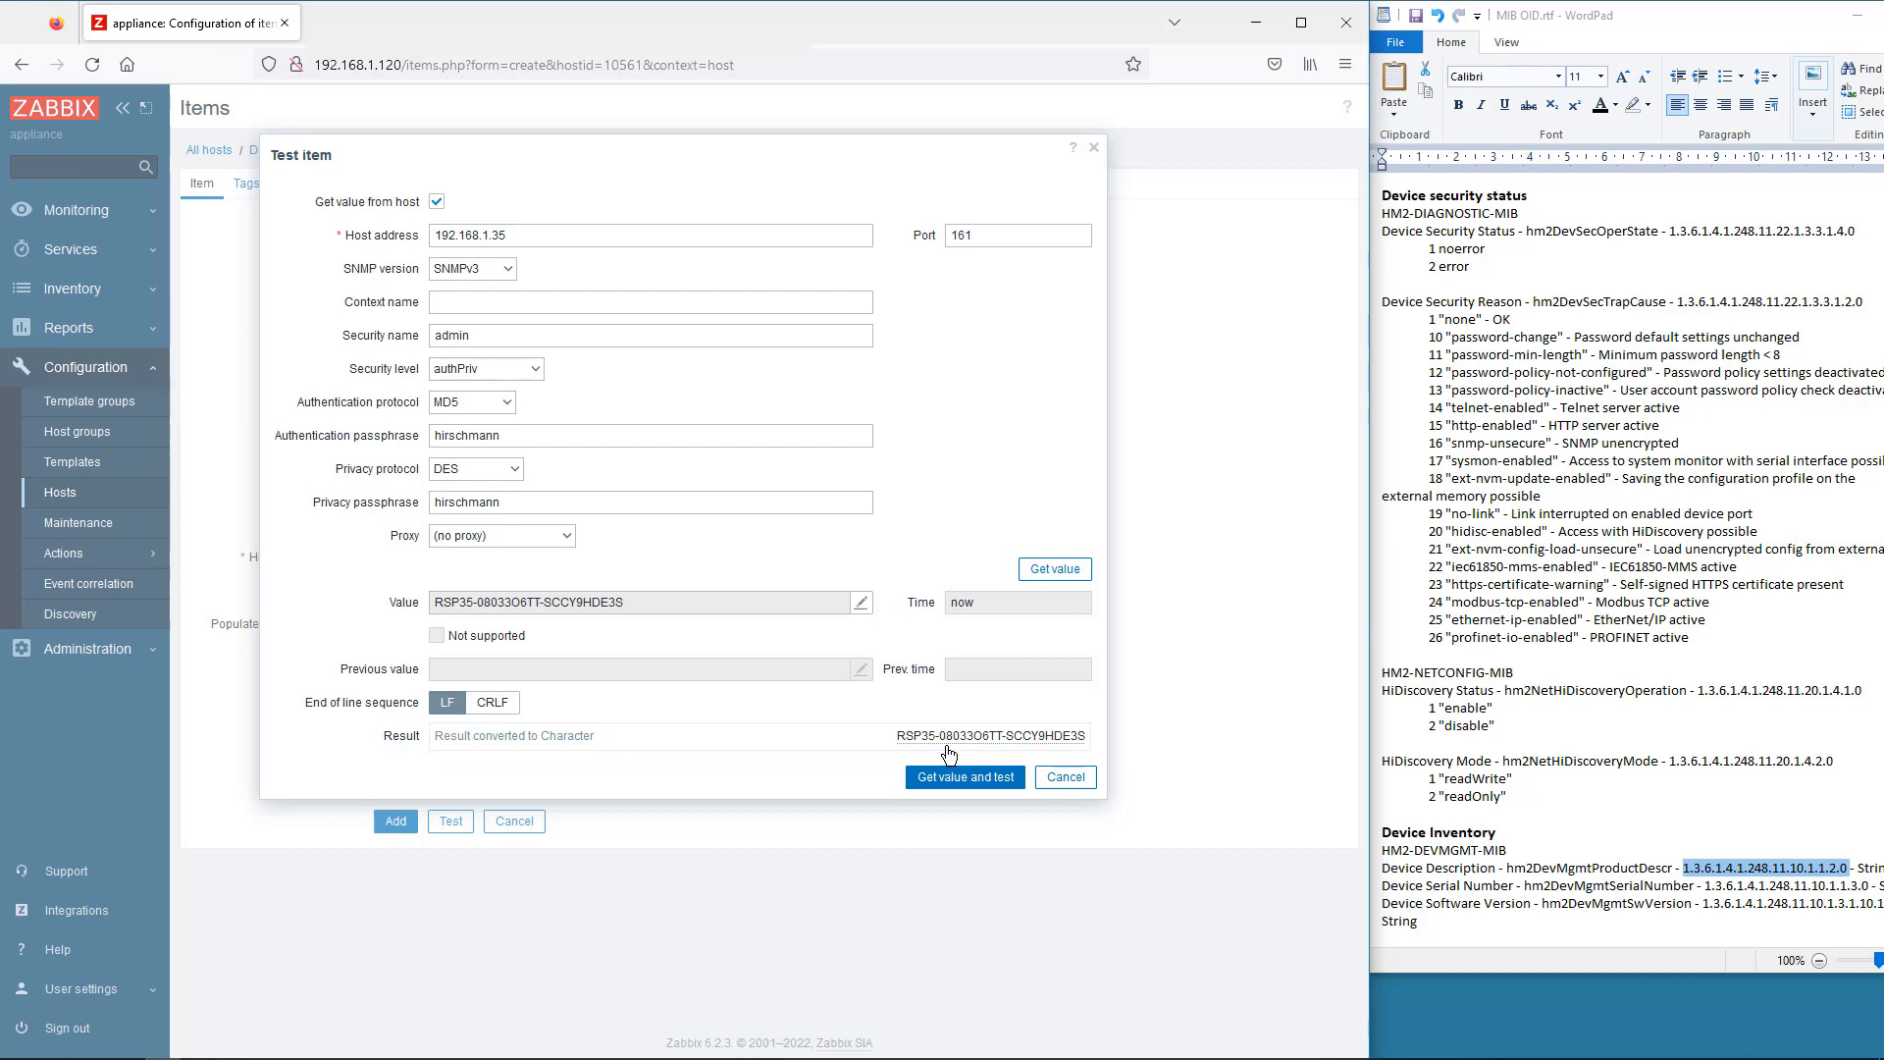
pyautogui.click(1065, 773)
pyautogui.click(396, 824)
# - Add the Device Serial Number SNMP item (hios.deviceSerialNumber) as Character data, tested
pyautogui.click(1313, 107)
pyautogui.click(454, 231)
pyautogui.write('Device Serial Number')
pyautogui.click(450, 259)
pyautogui.click(437, 357)
pyautogui.click(396, 292)
pyautogui.write('hios')
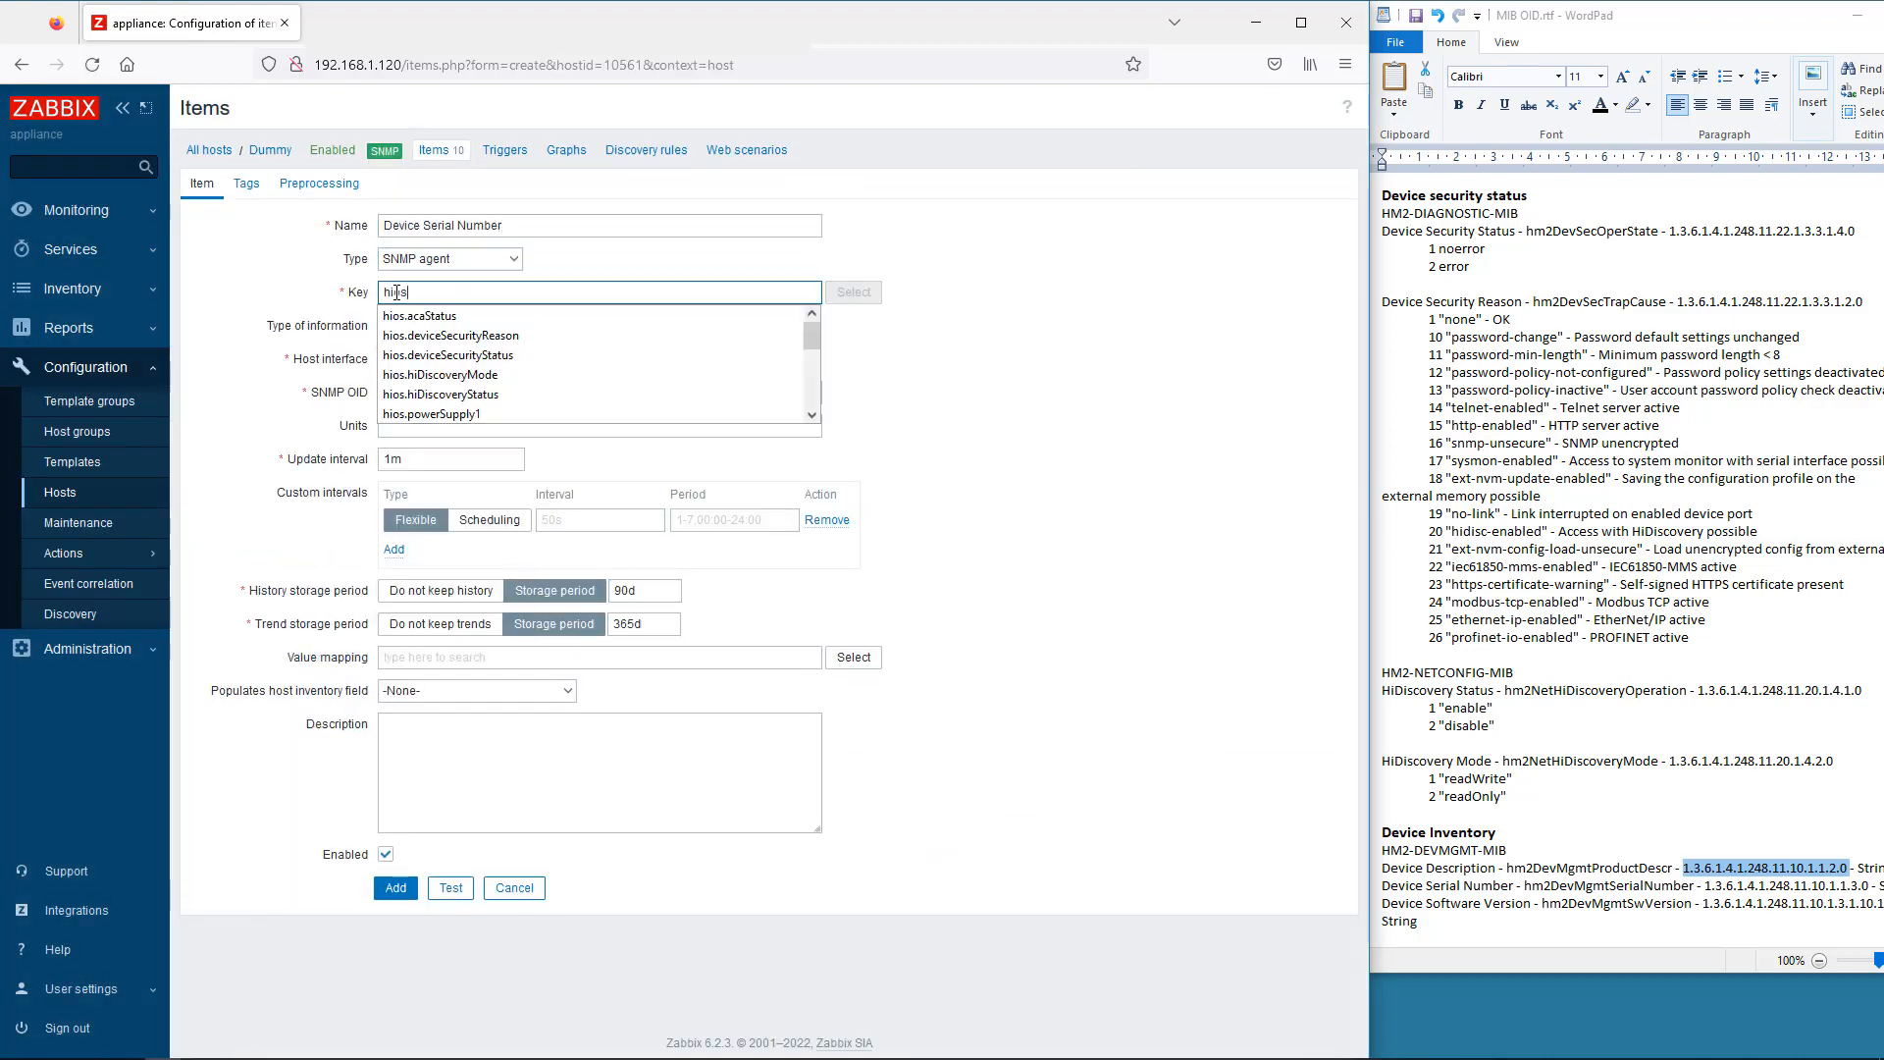
pyautogui.write('.deviceSerialNumber')
pyautogui.click(451, 325)
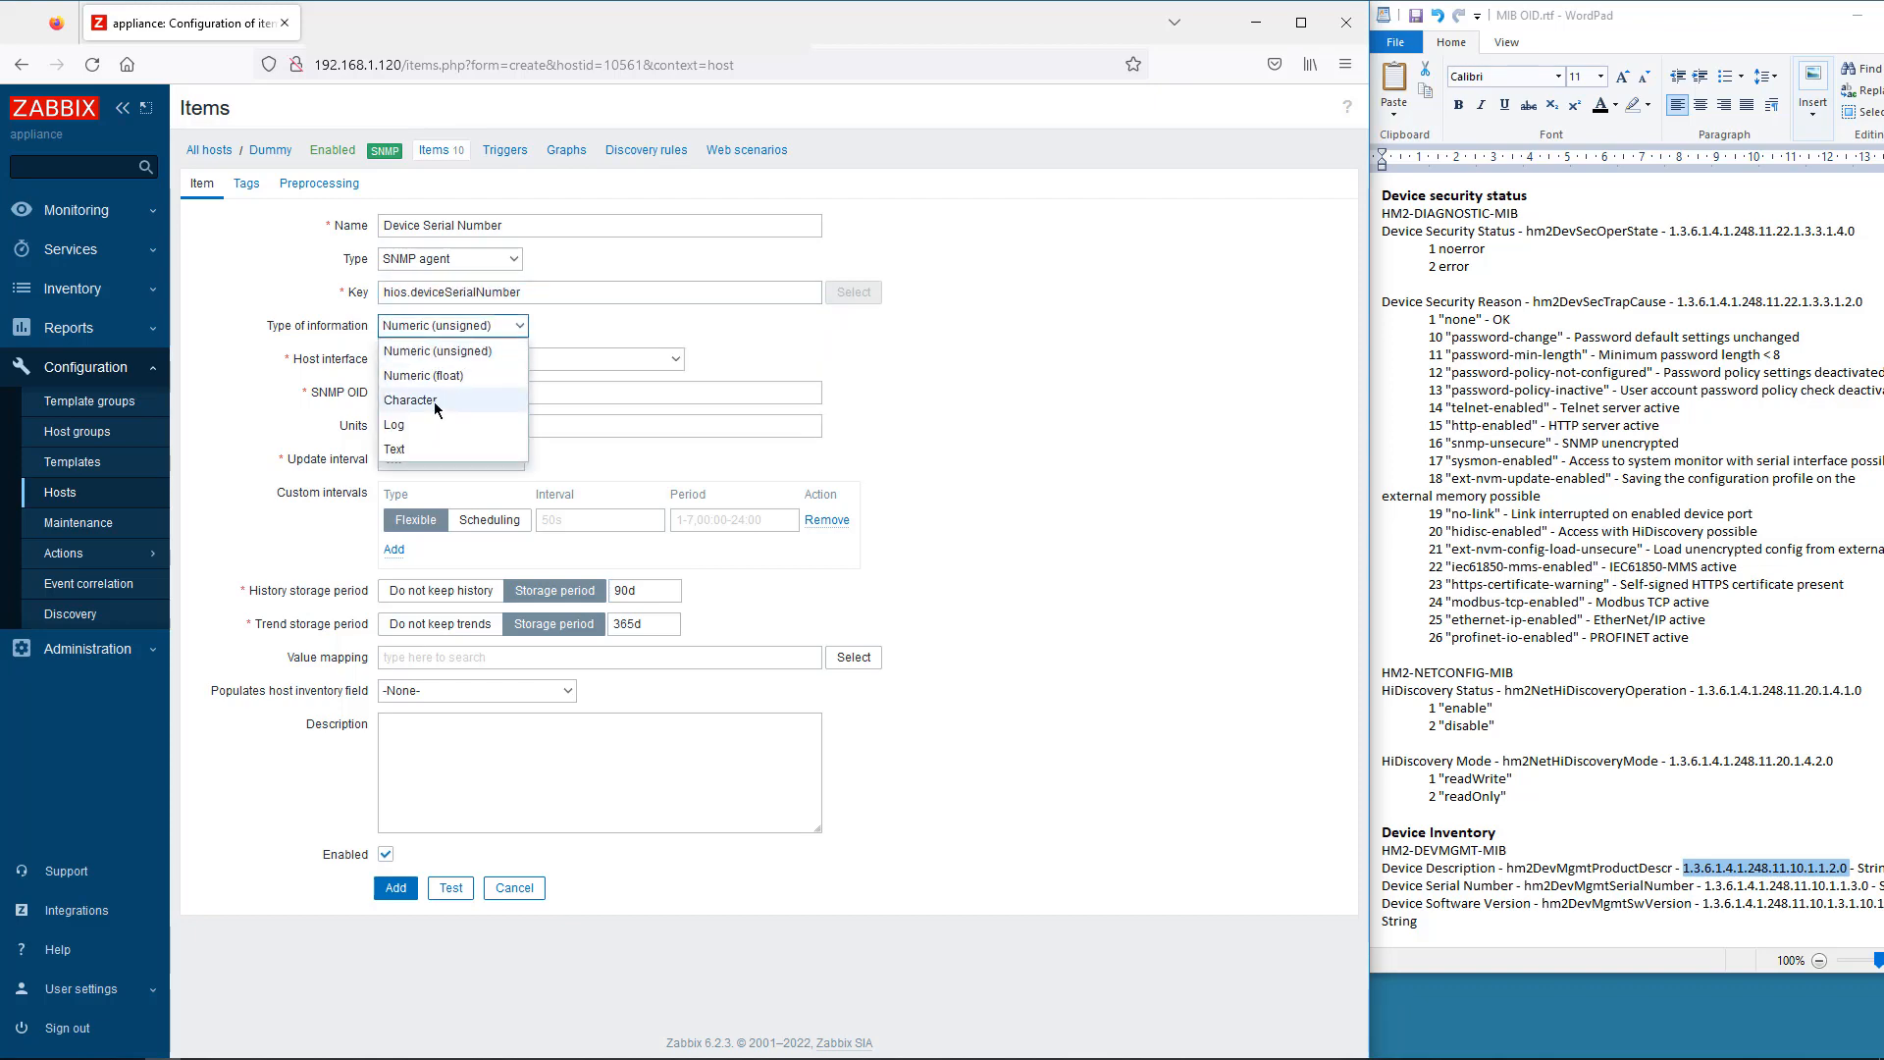
pyautogui.click(434, 403)
pyautogui.doubleClick(1712, 887)
pyautogui.hotkey('ctrl', 'c')
pyautogui.click(461, 393)
pyautogui.hotkey('ctrl', 'v')
pyautogui.click(459, 824)
pyautogui.click(1066, 740)
pyautogui.click(396, 820)
# - Add the Device Software Version item (hios.deviceSoftwareVersion), Character data, 1h interval, tested
pyautogui.click(1293, 110)
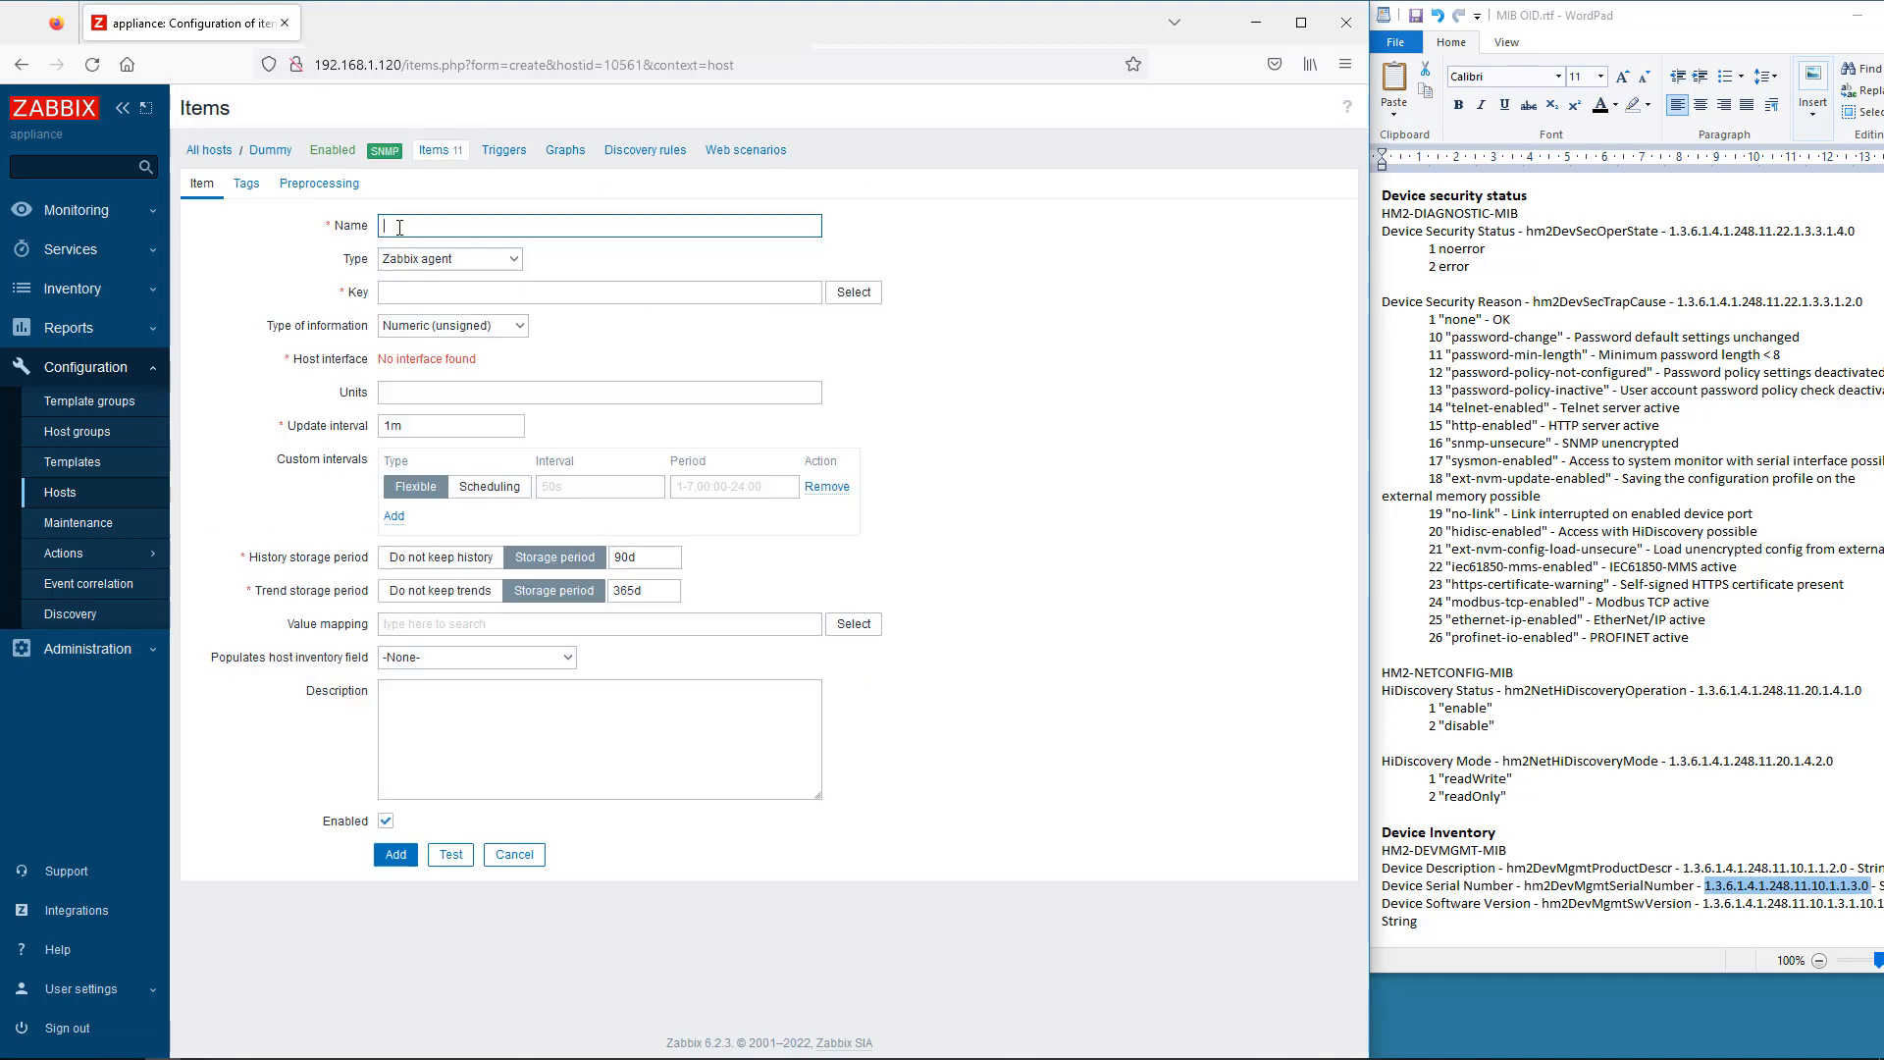
pyautogui.write('Device')
pyautogui.click(432, 307)
pyautogui.click(441, 259)
pyautogui.click(436, 357)
pyautogui.click(424, 292)
pyautogui.write('hios.deviceSoftwareVersion')
pyautogui.click(426, 393)
pyautogui.click(432, 326)
pyautogui.click(433, 403)
pyautogui.moveTo(1759, 18); pyautogui.dragTo(1691, 23)
pyautogui.moveTo(1861, 910); pyautogui.dragTo(1633, 909)
pyautogui.hotkey('ctrl', 'c')
pyautogui.click(443, 393)
pyautogui.hotkey('ctrl', 'v')
pyautogui.click(439, 427)
pyautogui.press('BackSpace')
pyautogui.write('h')
pyautogui.click(450, 821)
pyautogui.press('Escape')
pyautogui.click(396, 821)
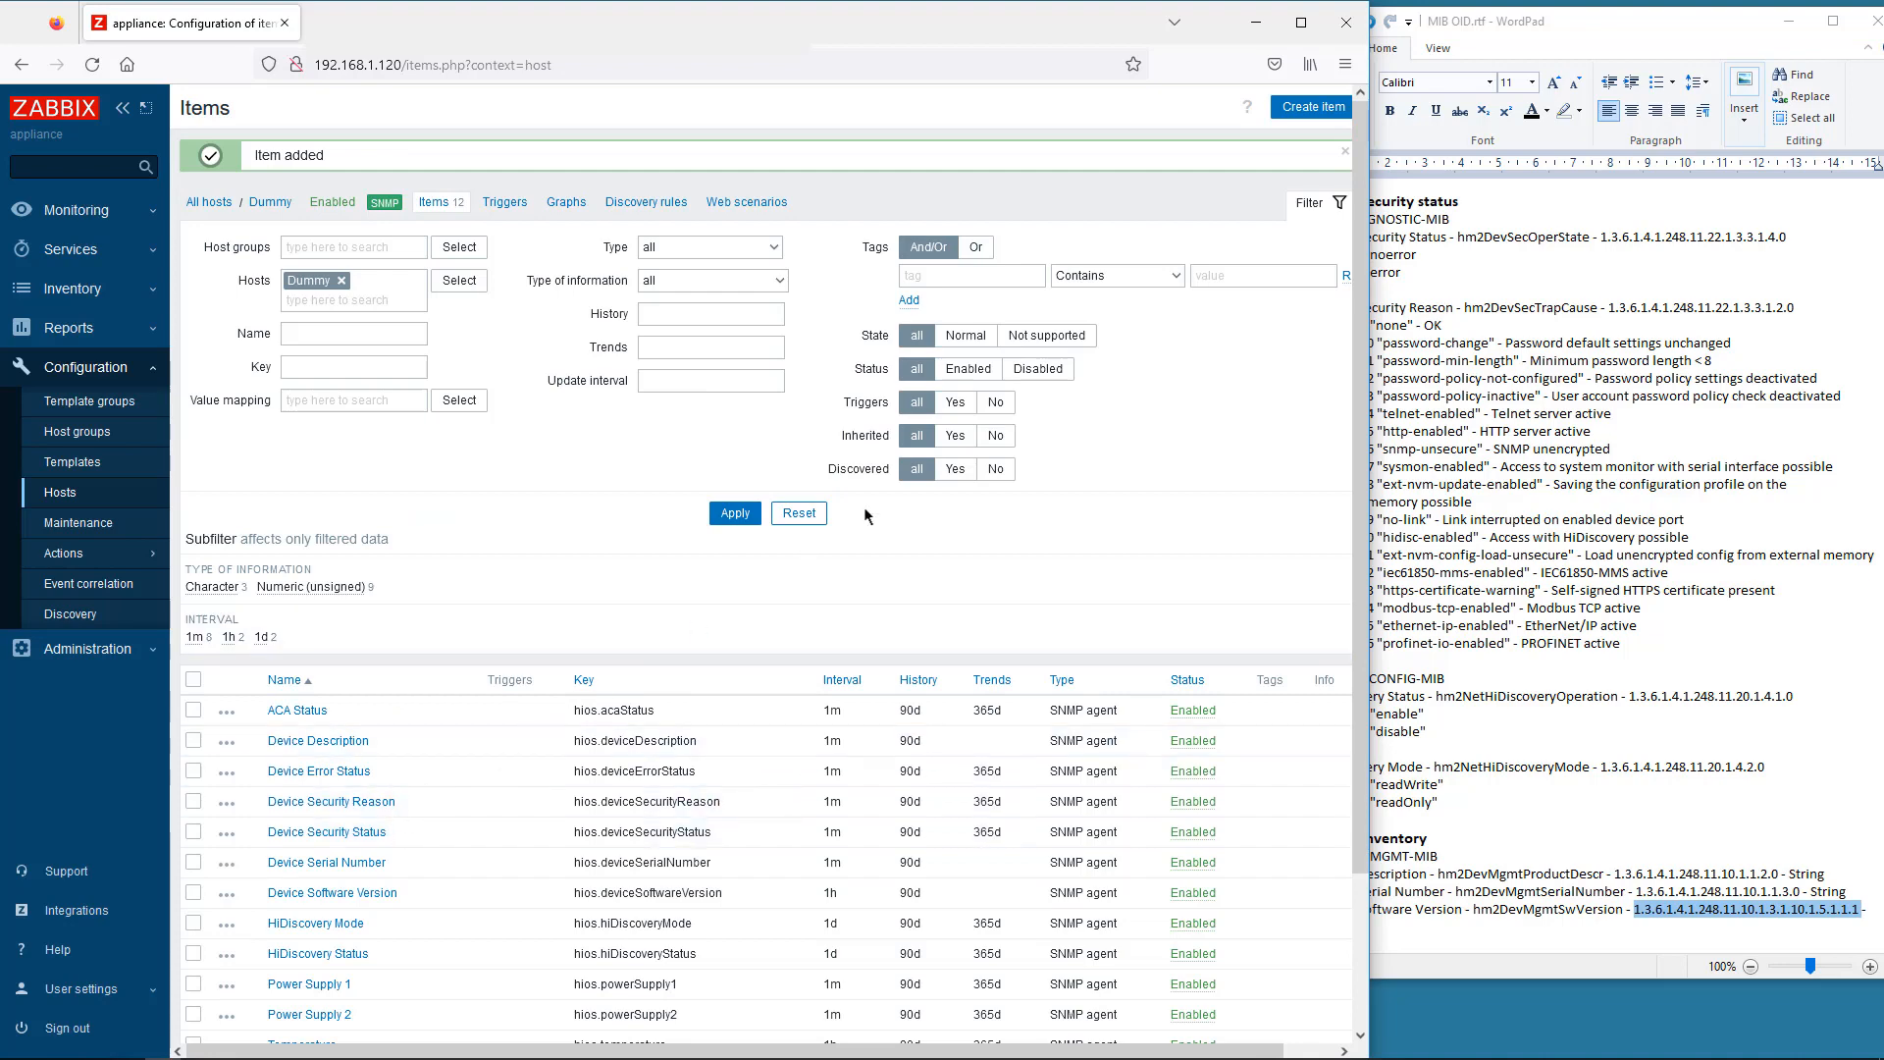
# - Check the Dummy host's Latest data via Monitoring > Hosts, refresh it, then return to the dashboard
pyautogui.click(1340, 204)
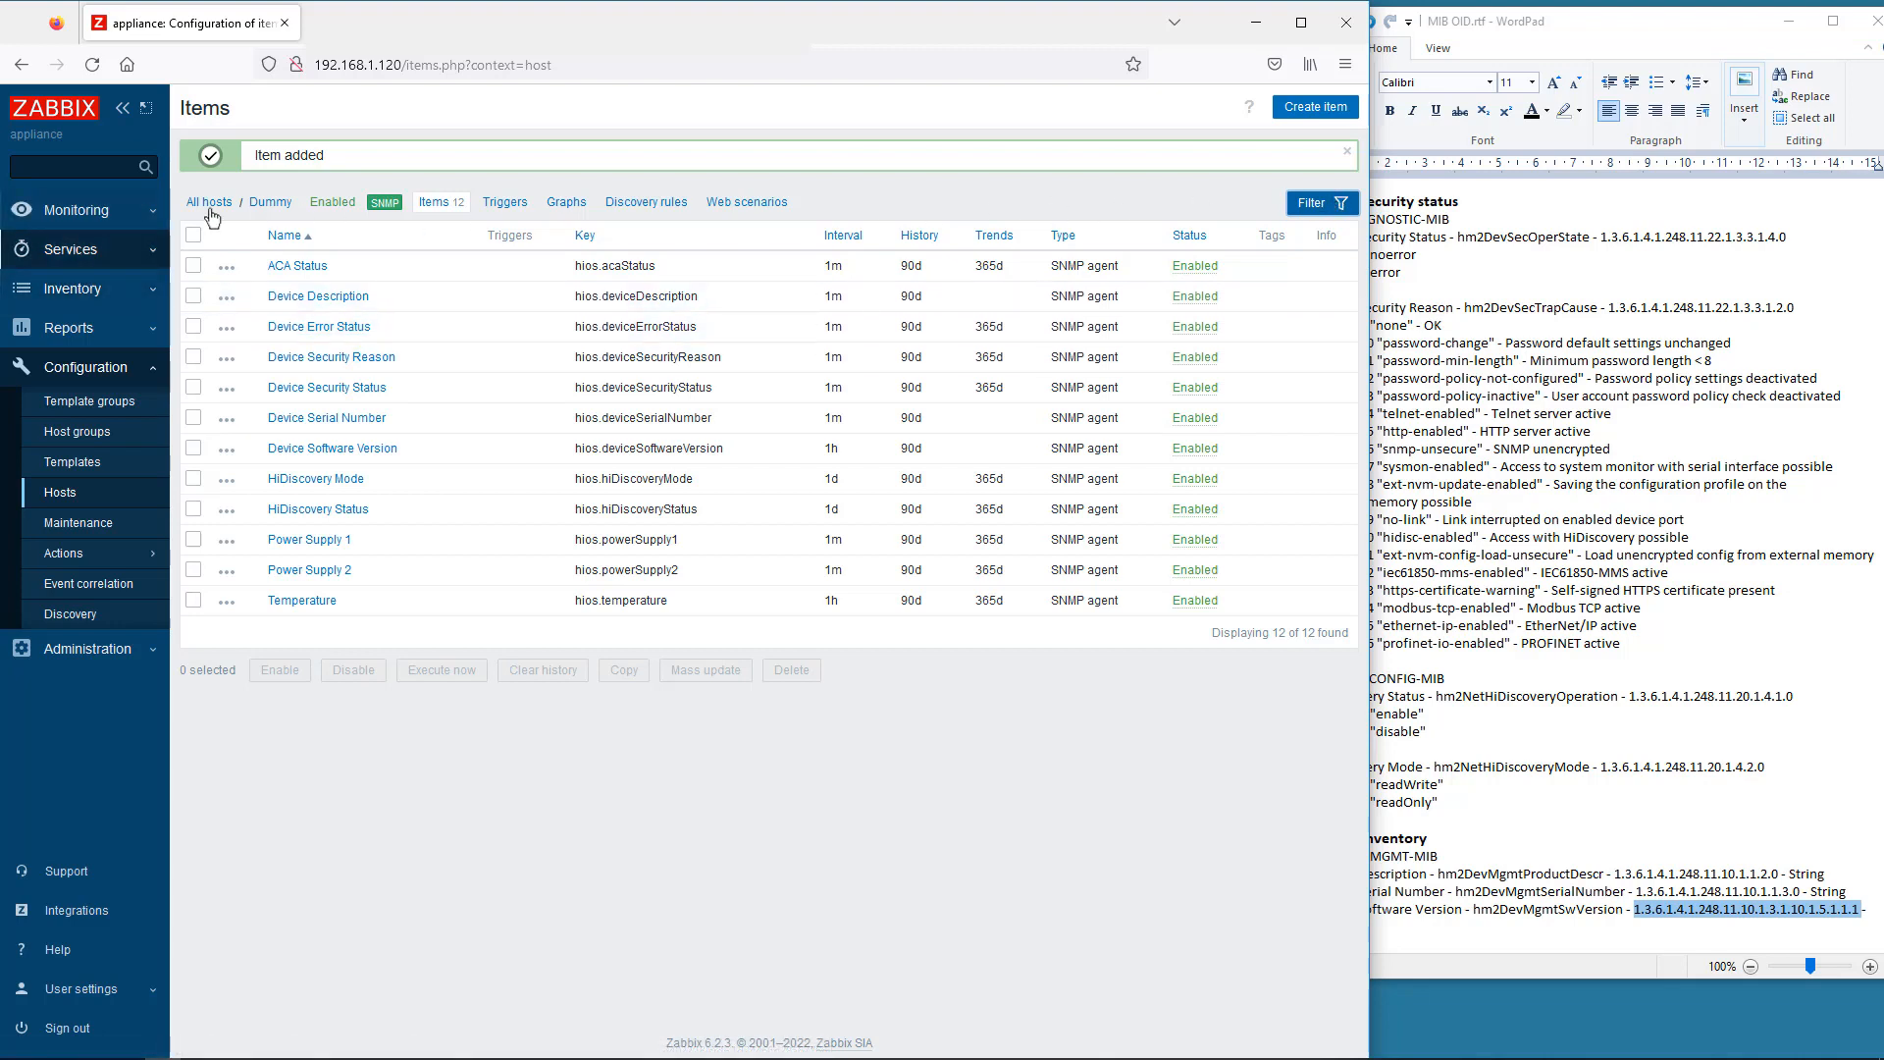
pyautogui.click(75, 213)
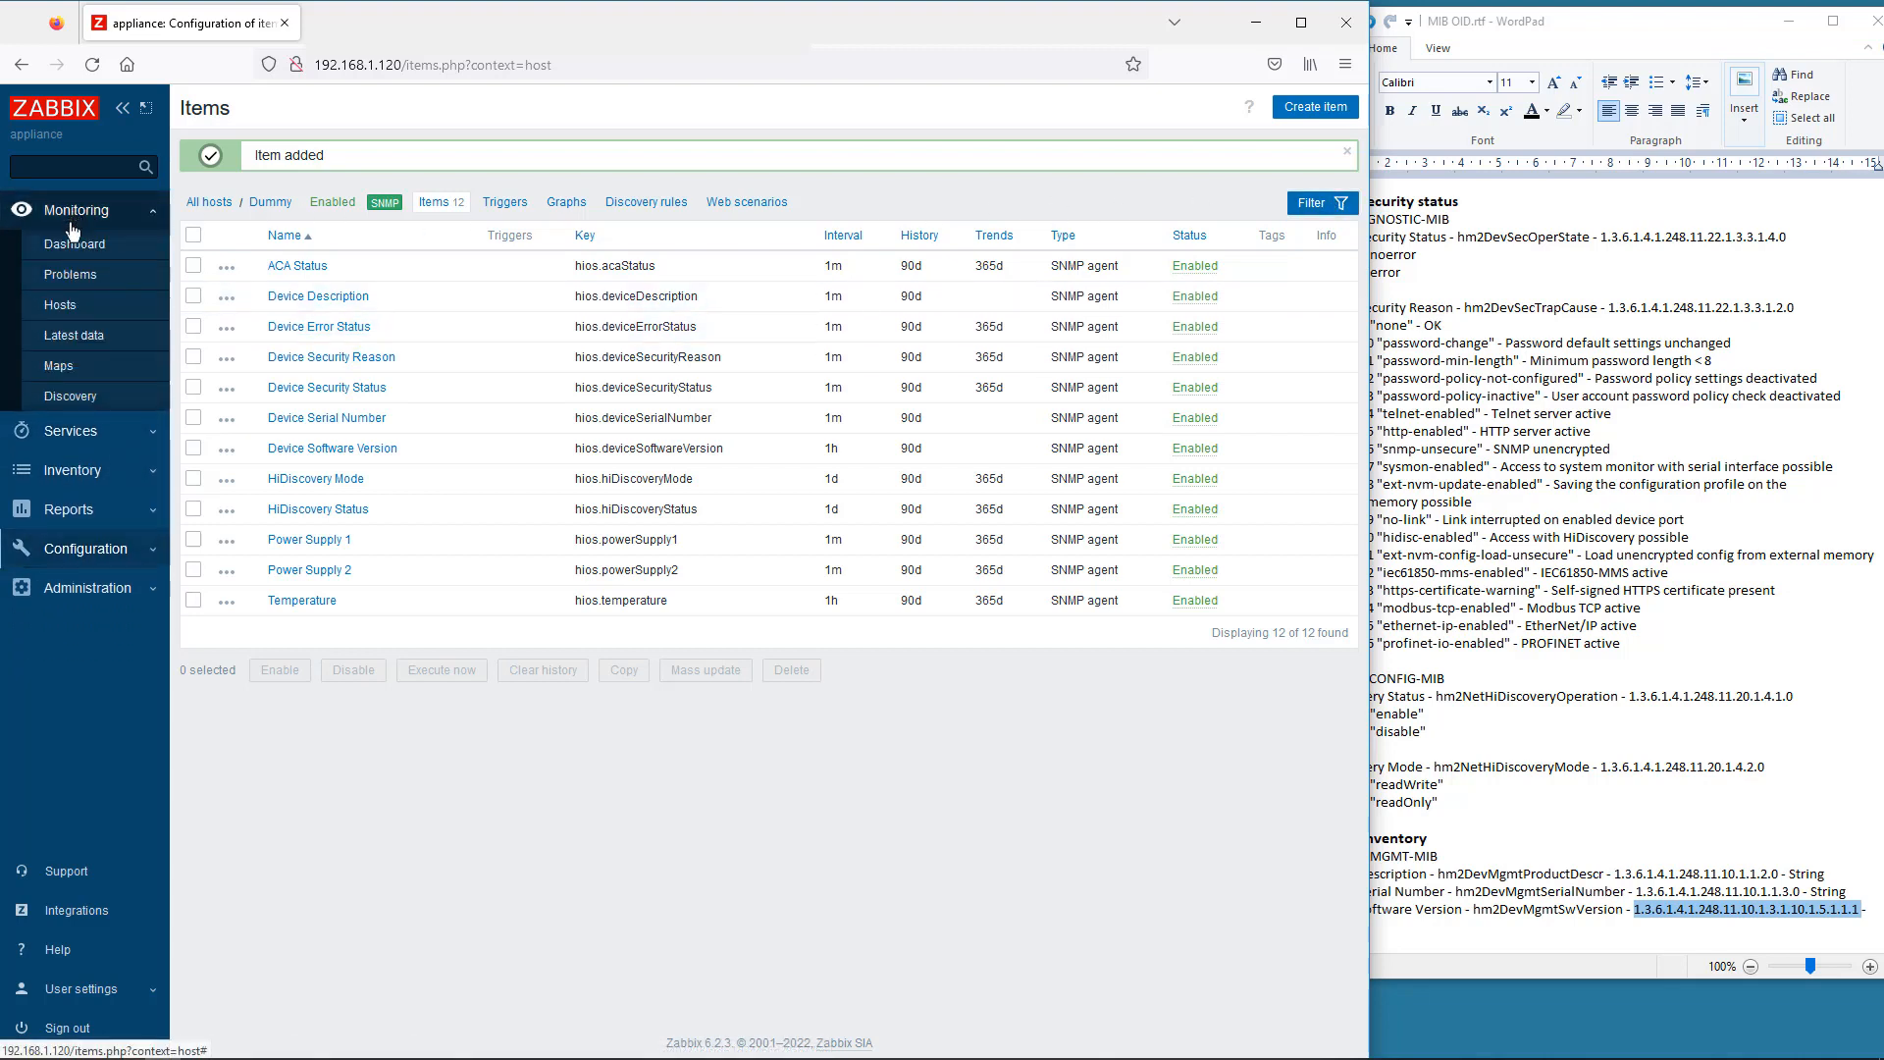
pyautogui.click(59, 305)
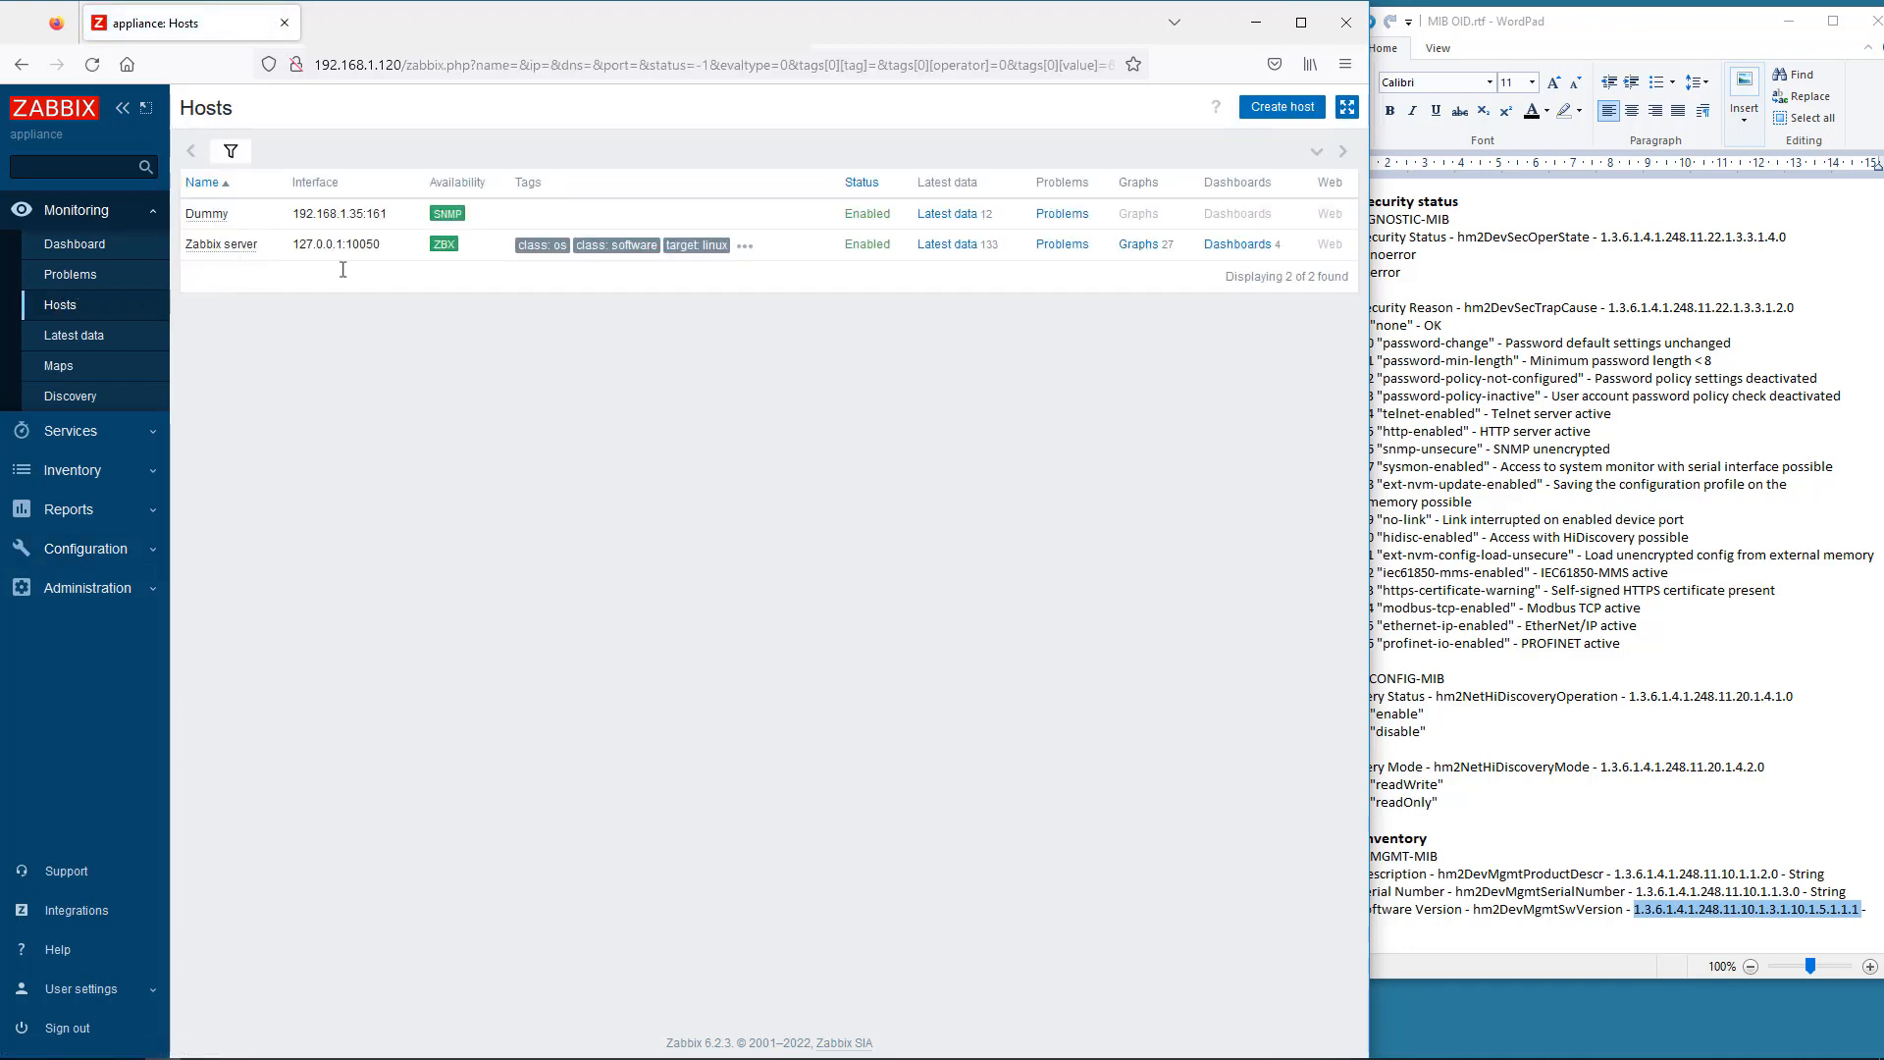
pyautogui.click(950, 215)
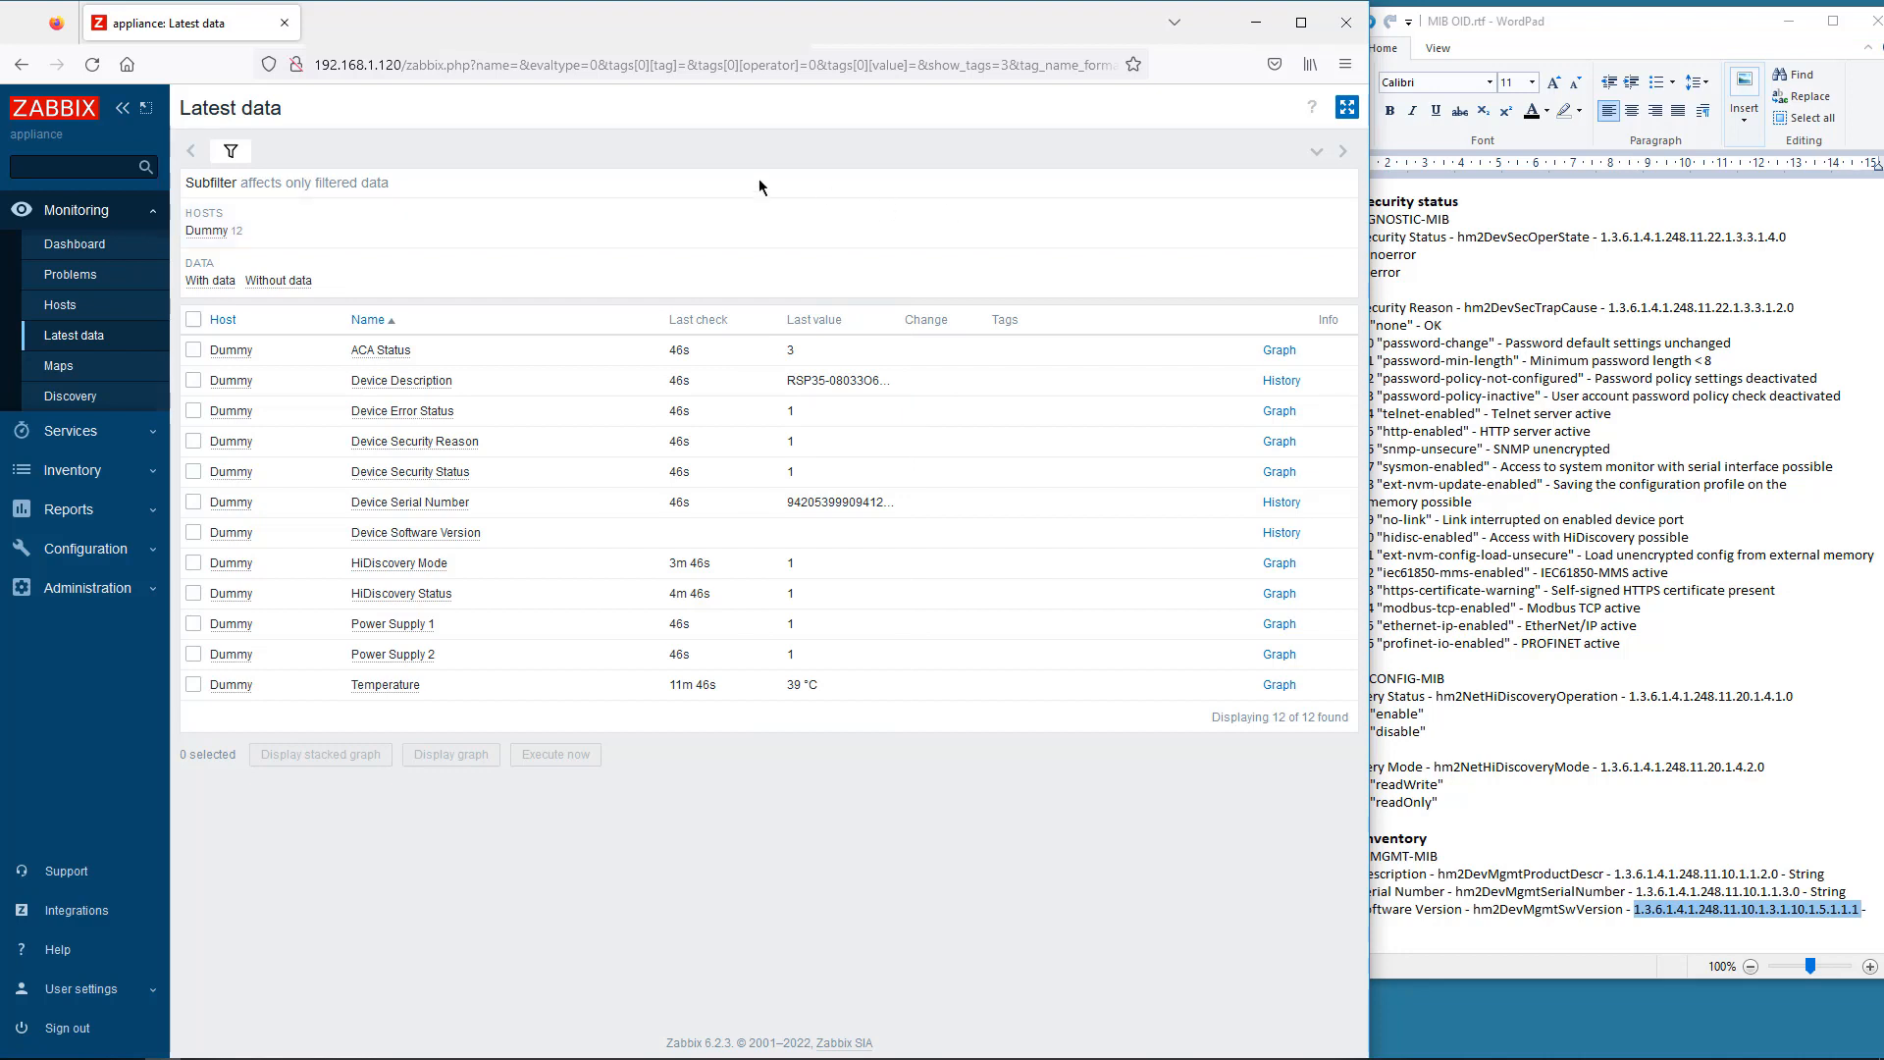
pyautogui.click(92, 65)
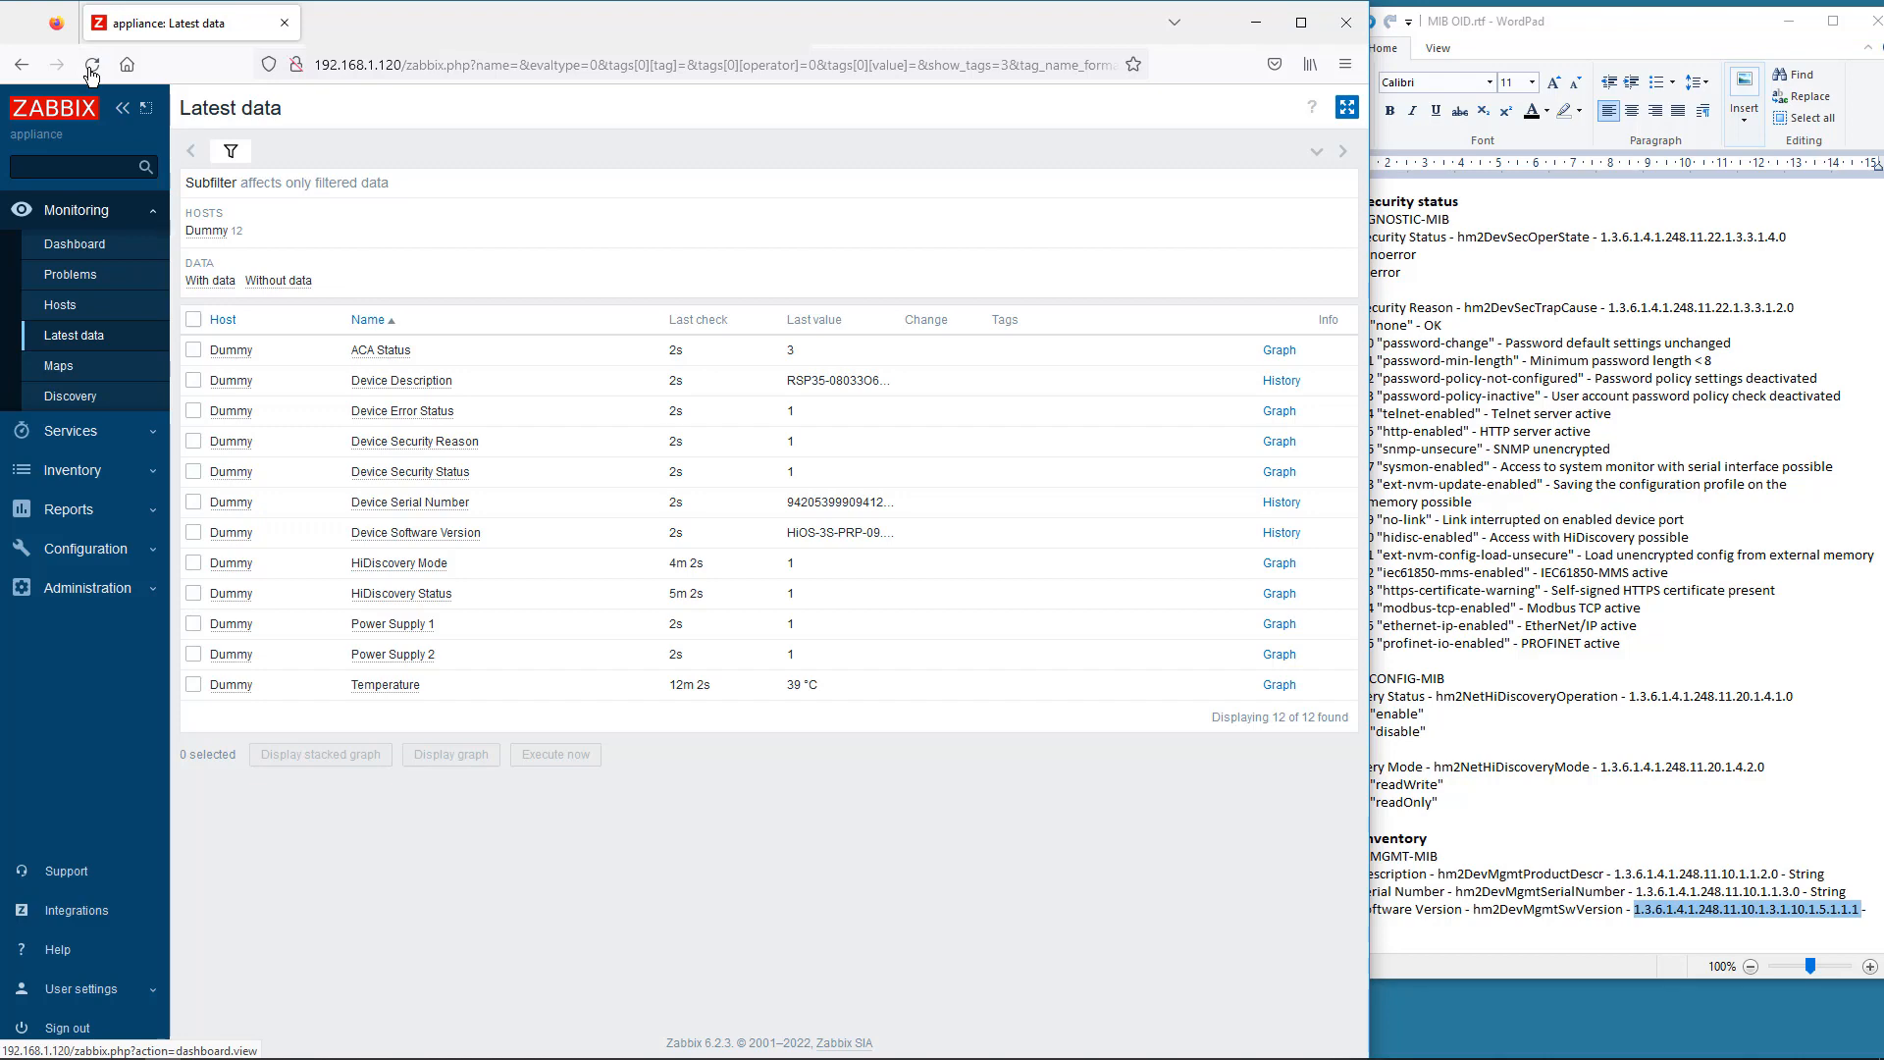
pyautogui.click(85, 245)
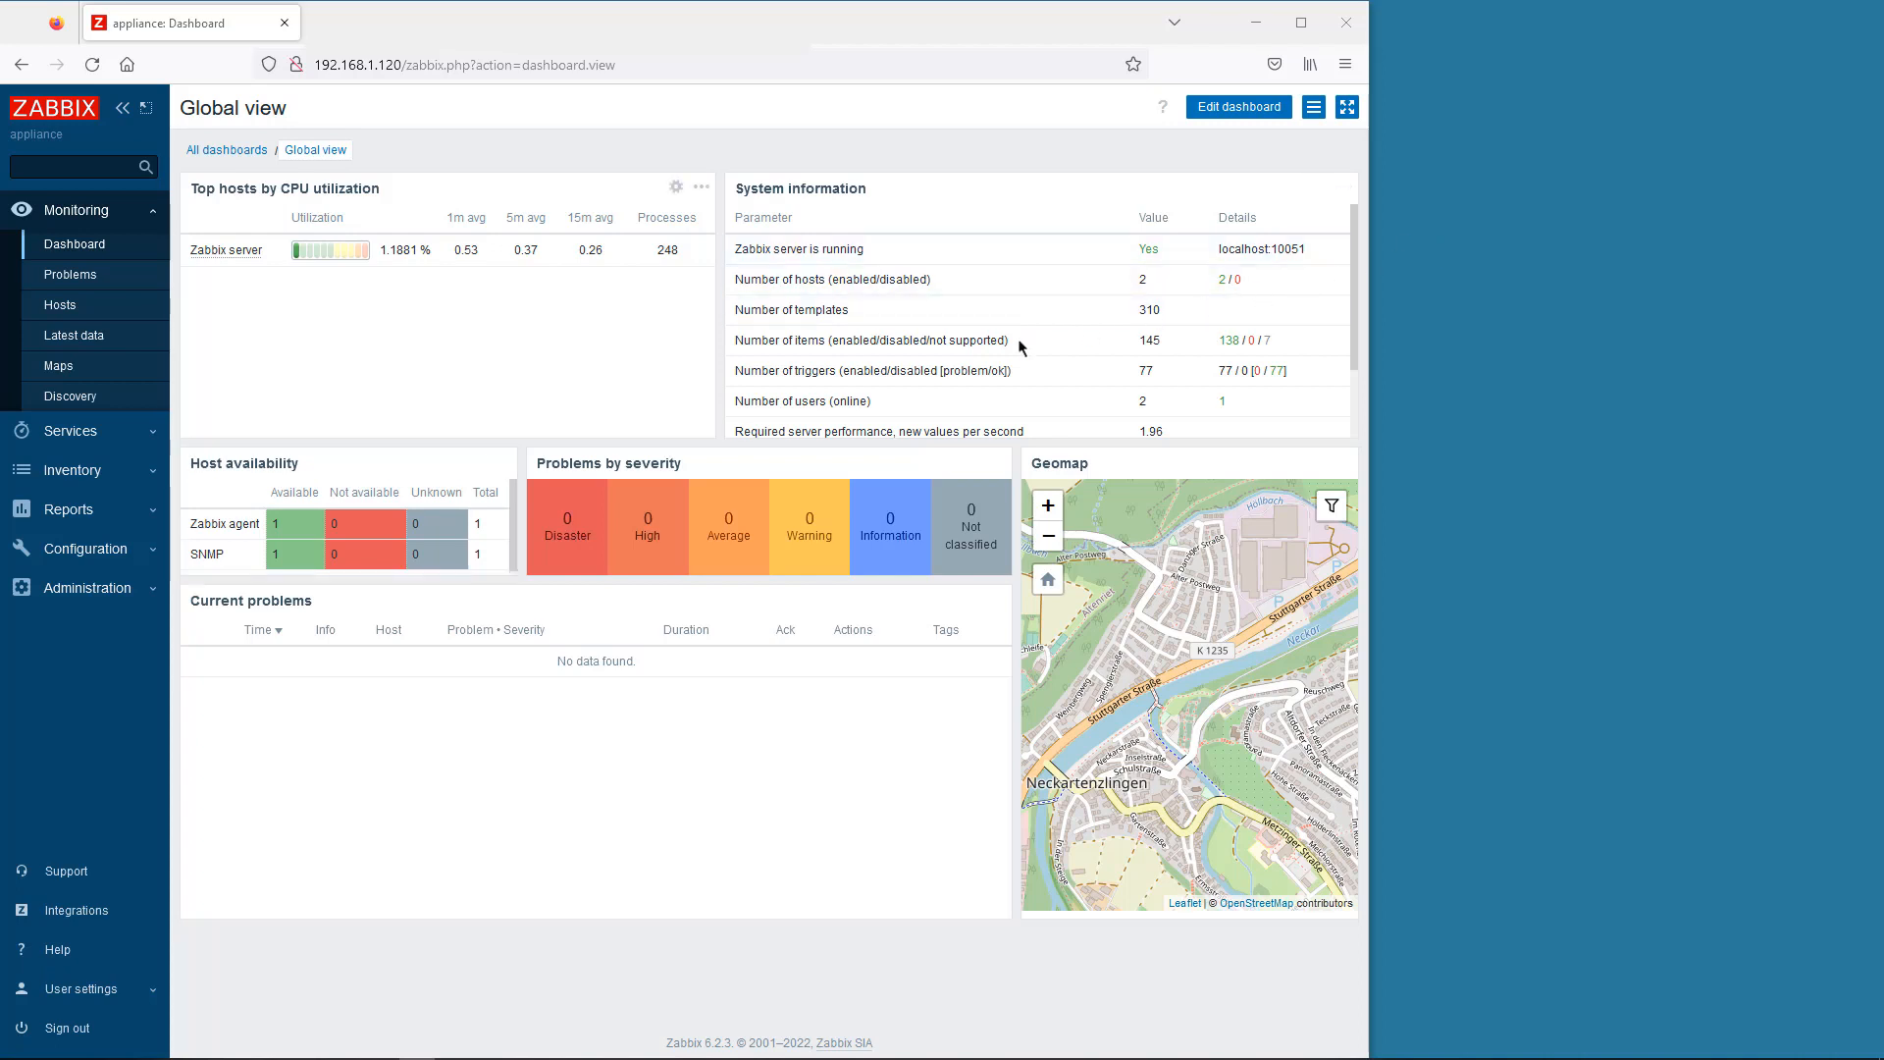
# - Start a new template in Configuration > Templates named Hirschmann HiOS SNMP
pyautogui.click(124, 554)
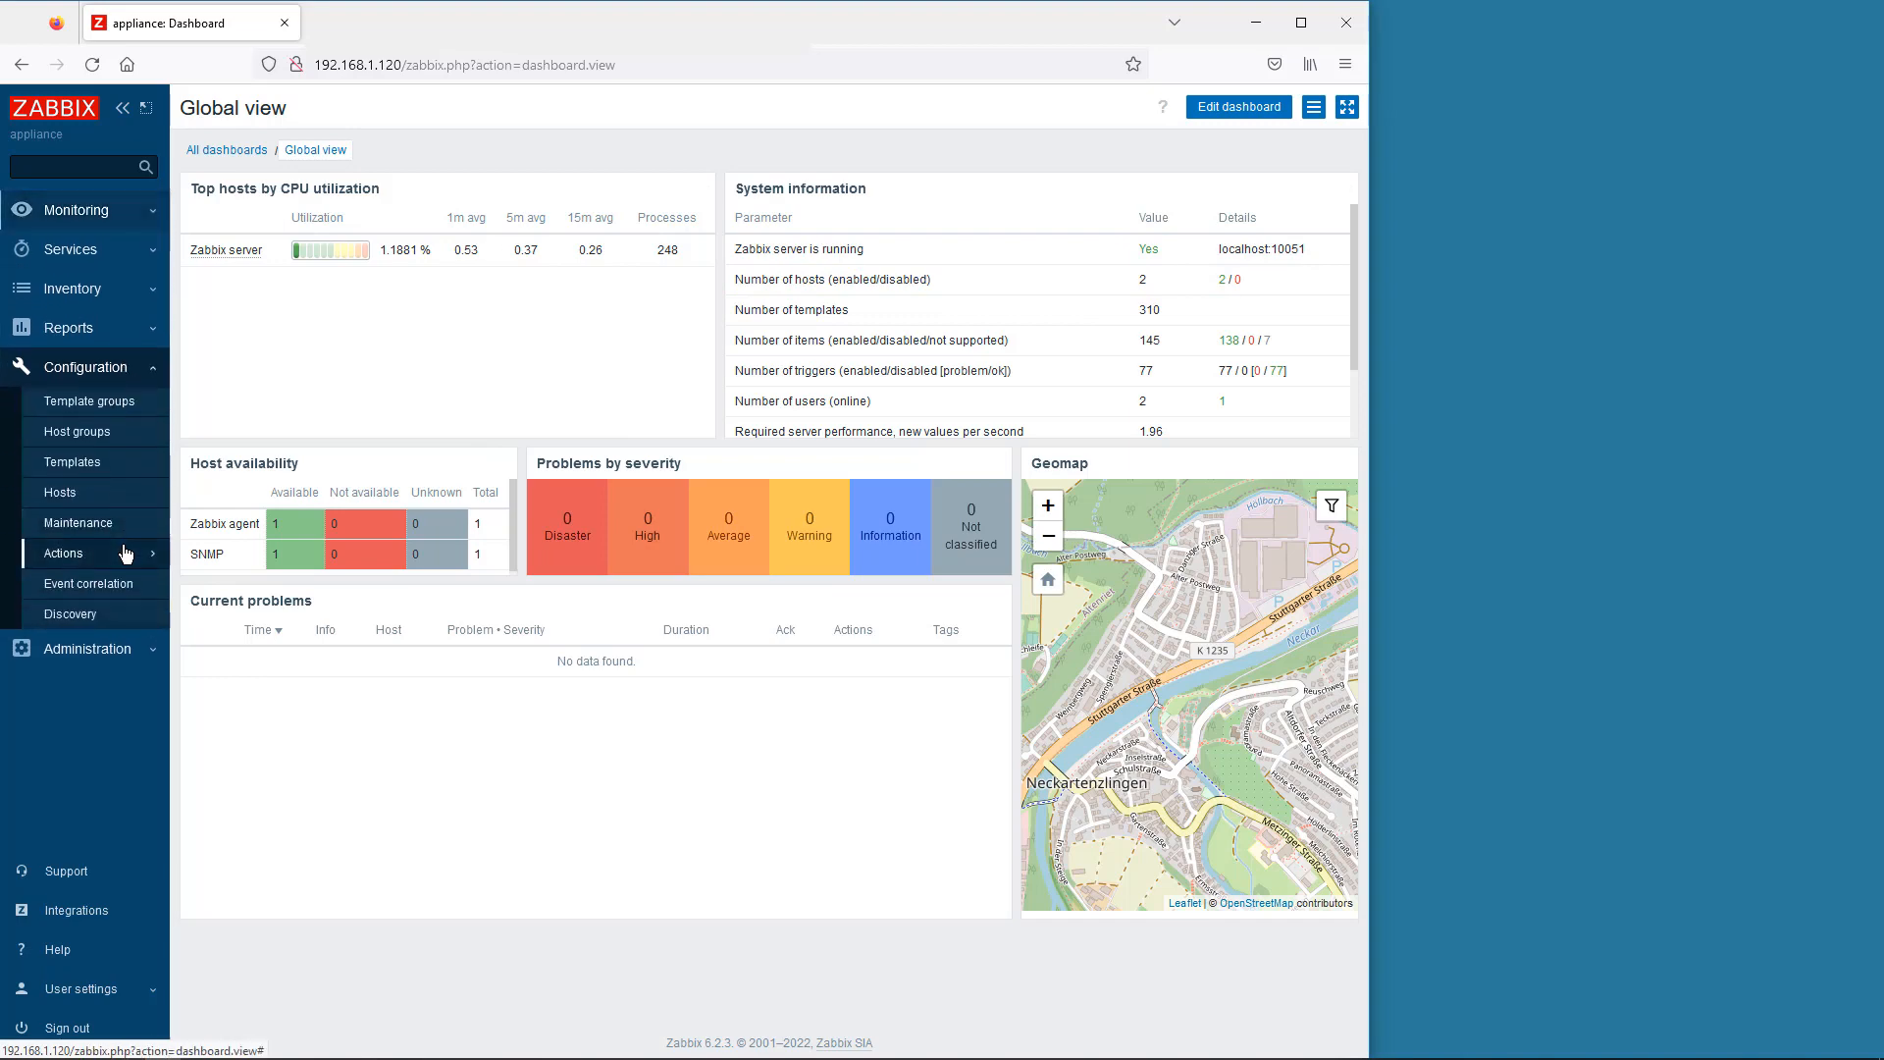
pyautogui.click(95, 468)
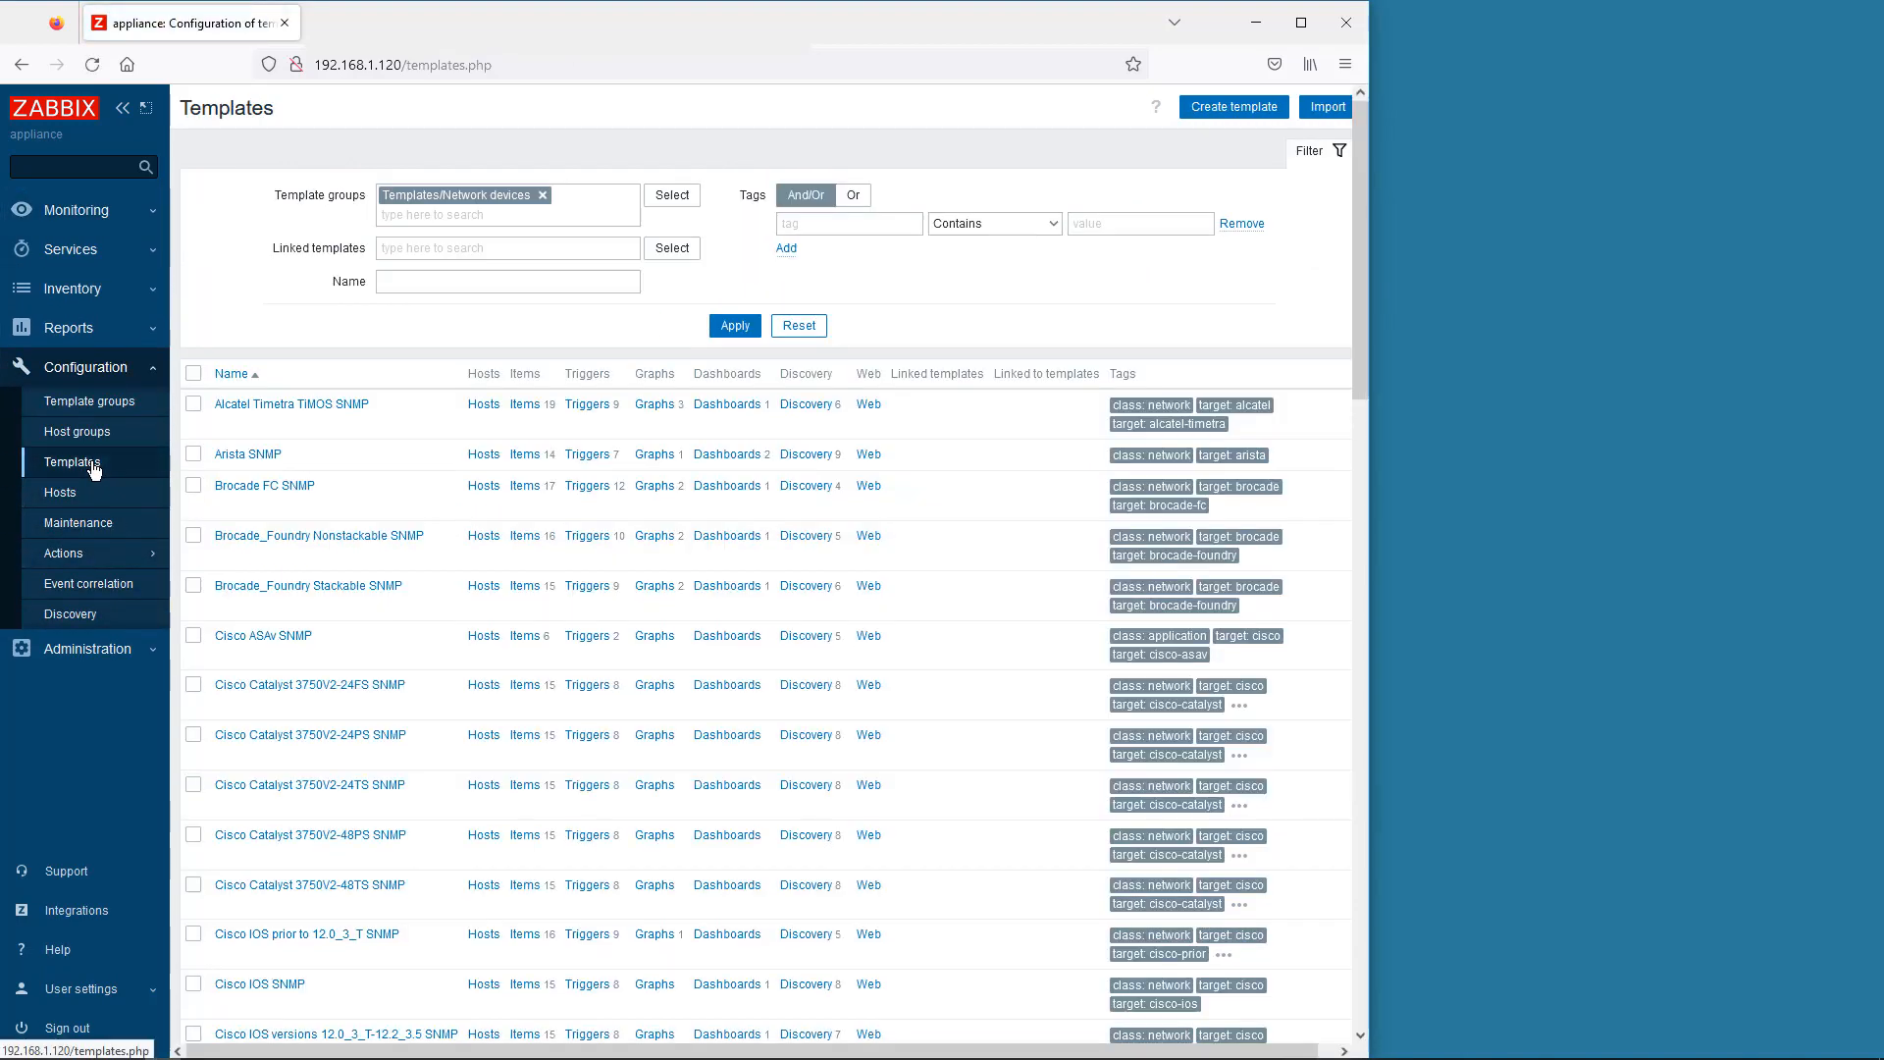
pyautogui.click(1227, 108)
pyautogui.click(389, 196)
pyautogui.click(432, 241)
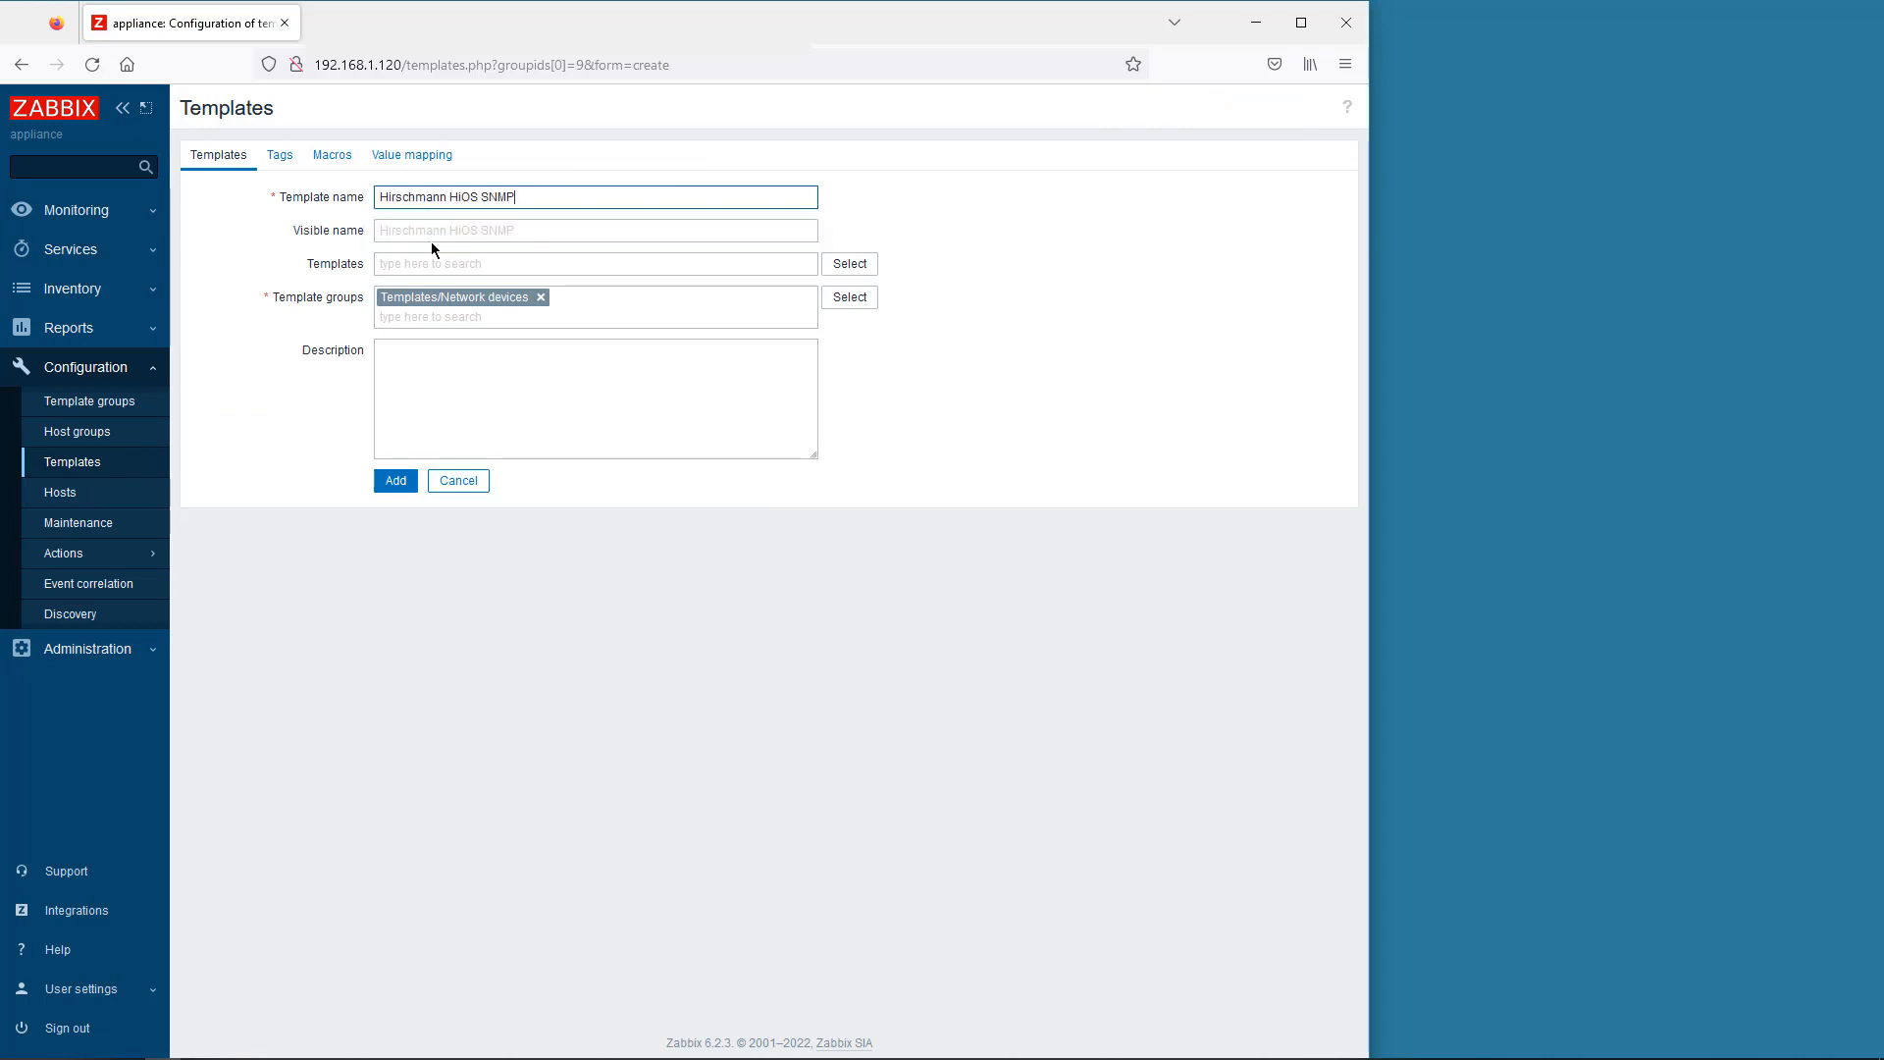
# - Tag the template class: network and target: hirschmann, add it, and return to the host list
pyautogui.click(283, 157)
pyautogui.click(384, 214)
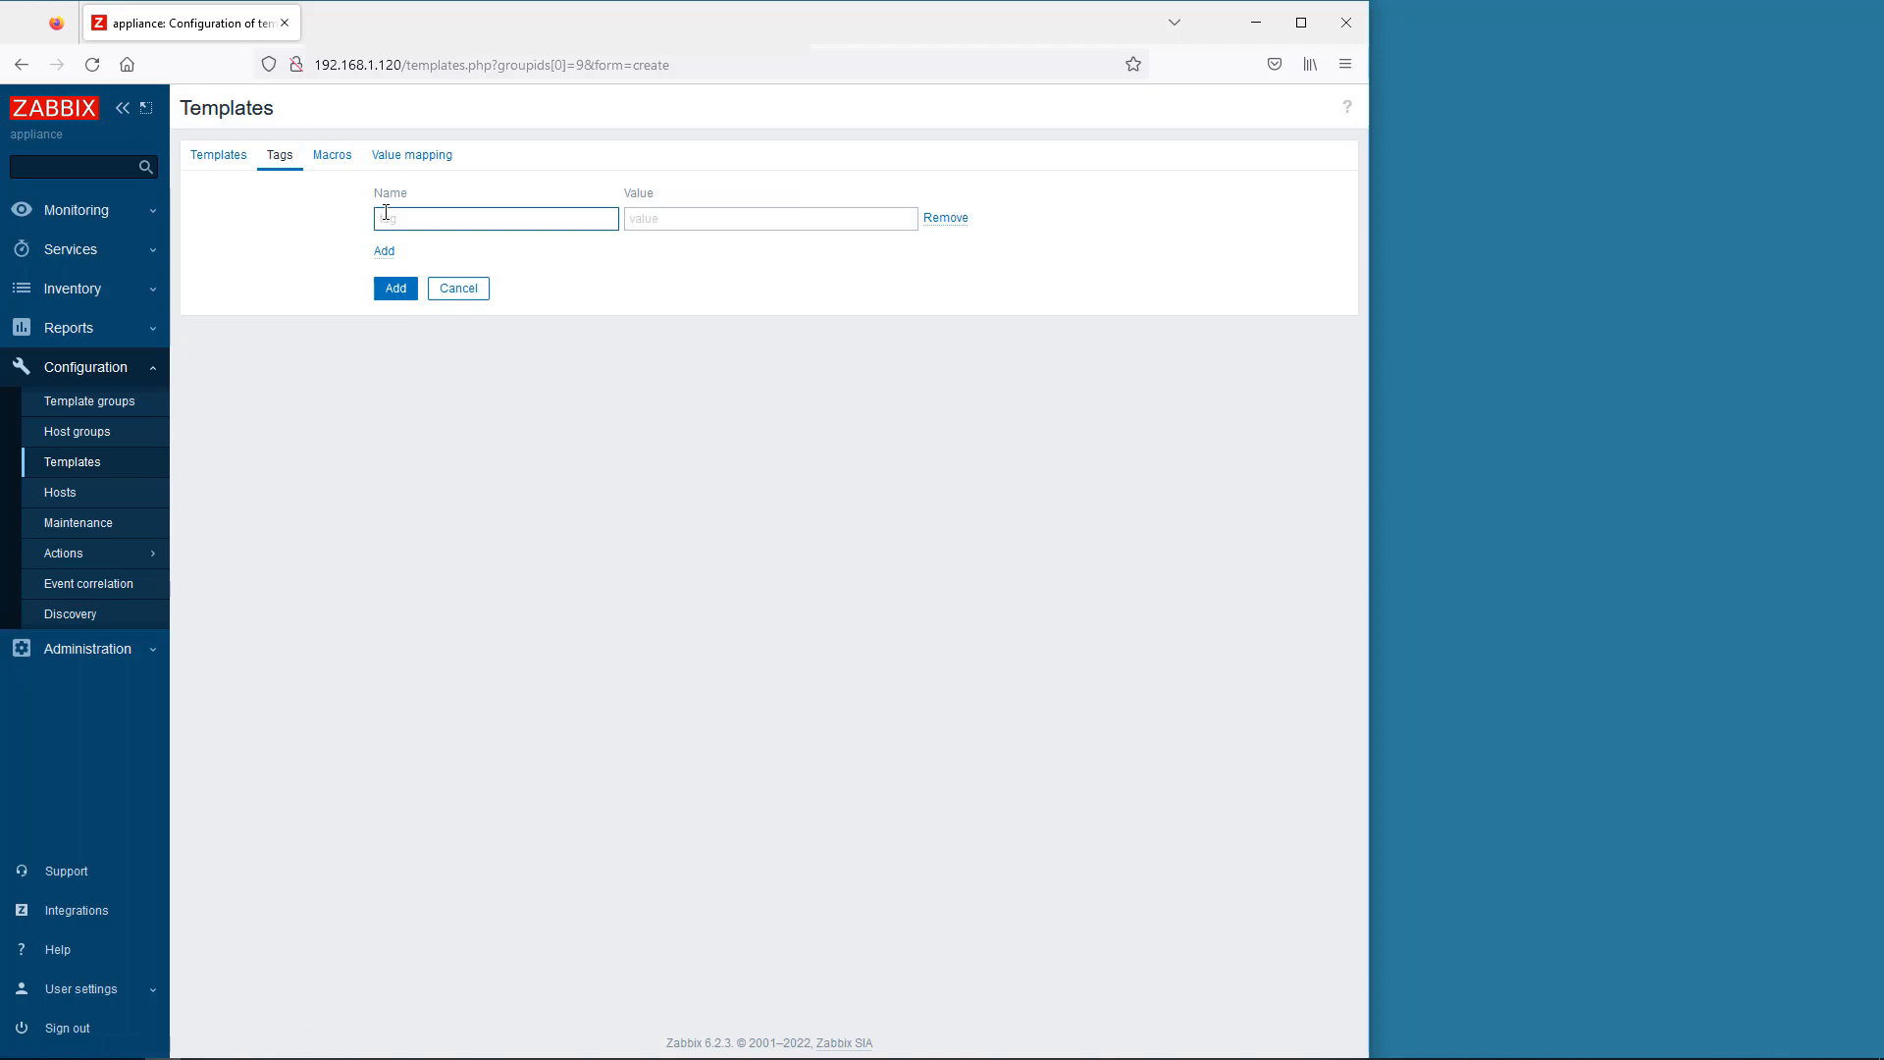
pyautogui.write('class')
pyautogui.click(663, 229)
pyautogui.write('network')
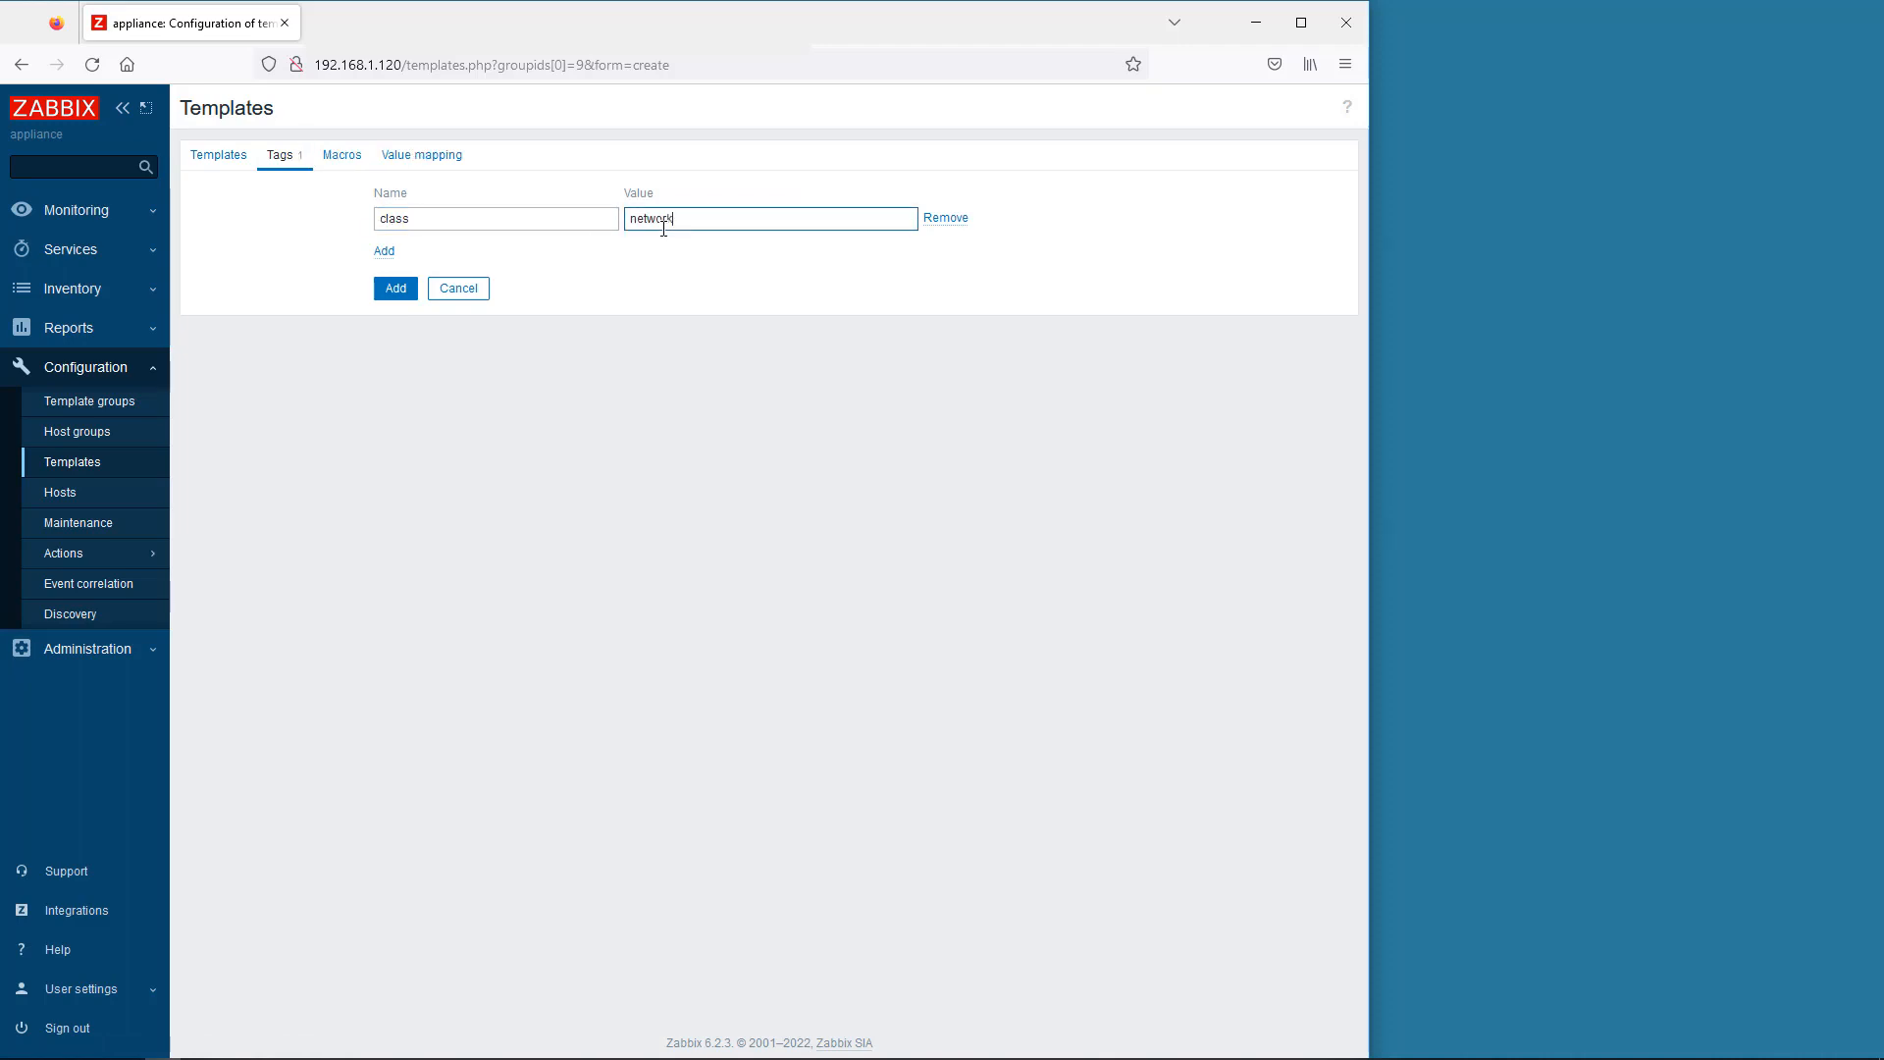
pyautogui.click(383, 251)
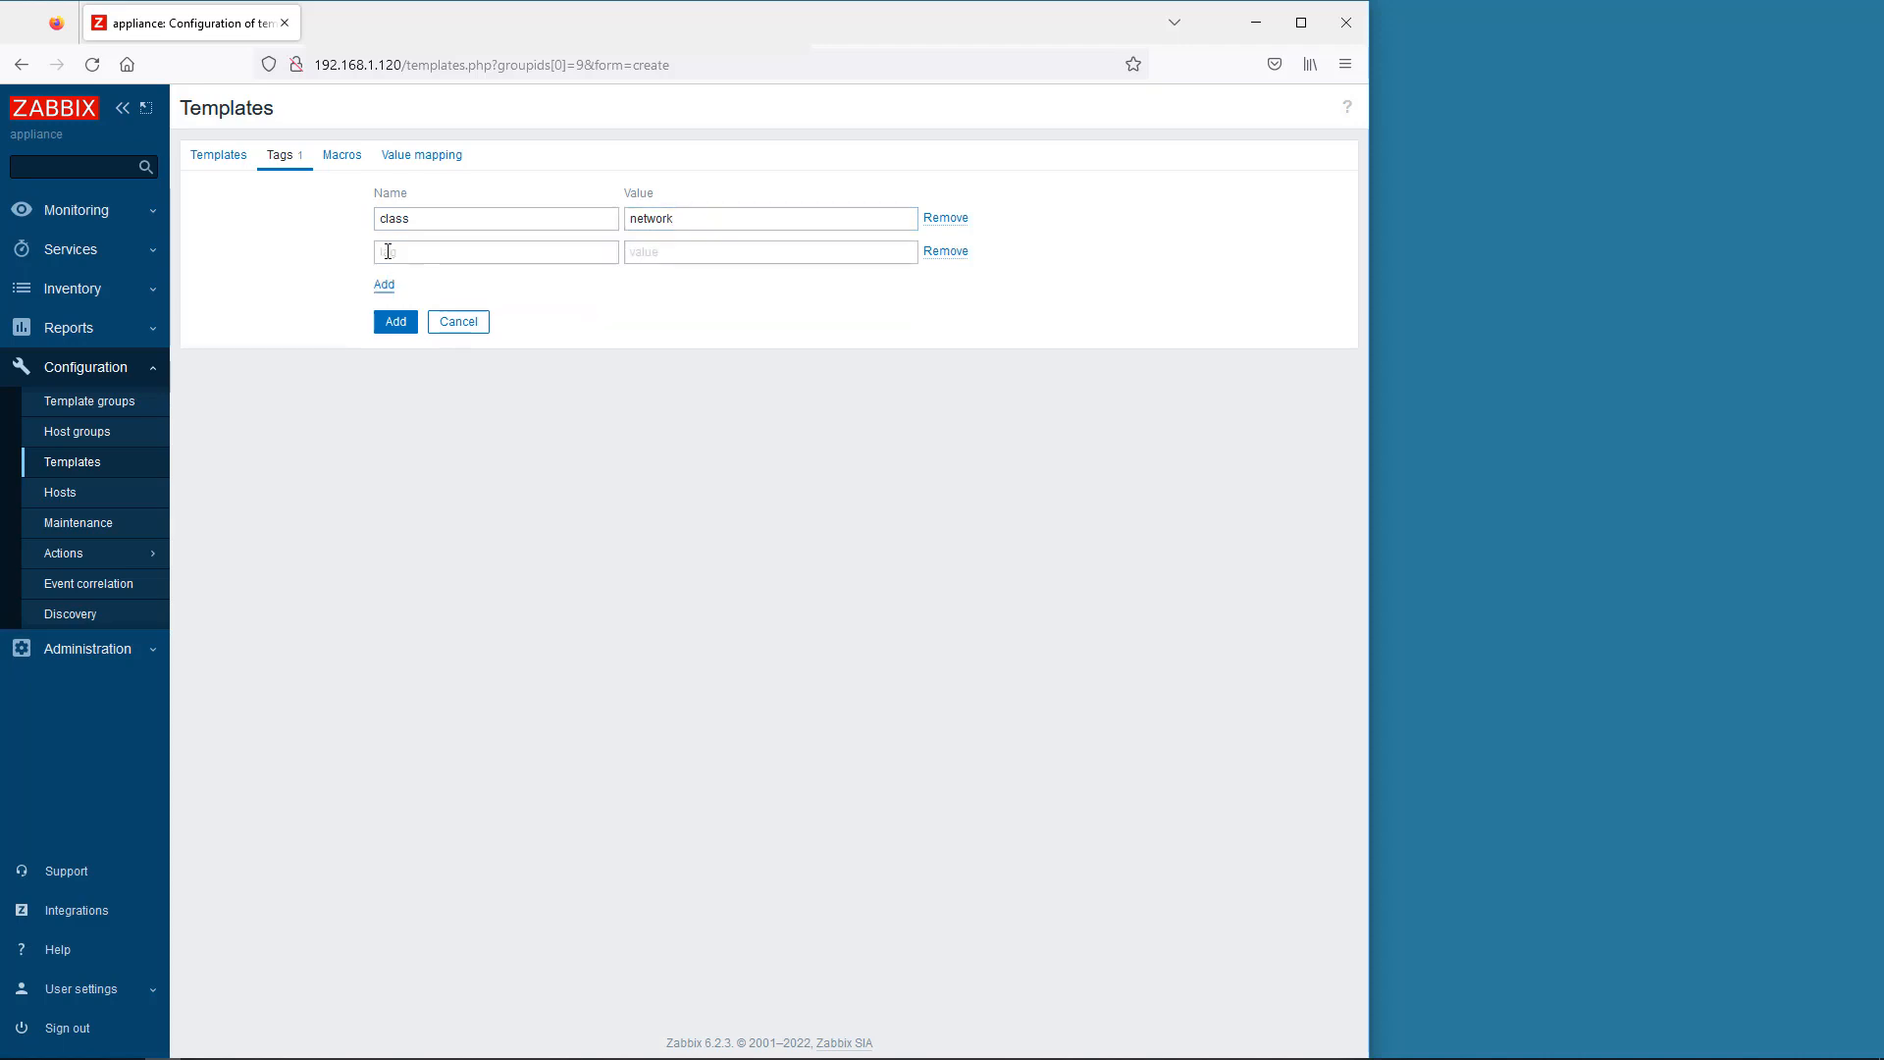
pyautogui.click(416, 250)
pyautogui.write('target')
pyautogui.click(625, 253)
pyautogui.write('hirschmann')
pyautogui.click(397, 324)
pyautogui.scroll(-6, 409, 619)
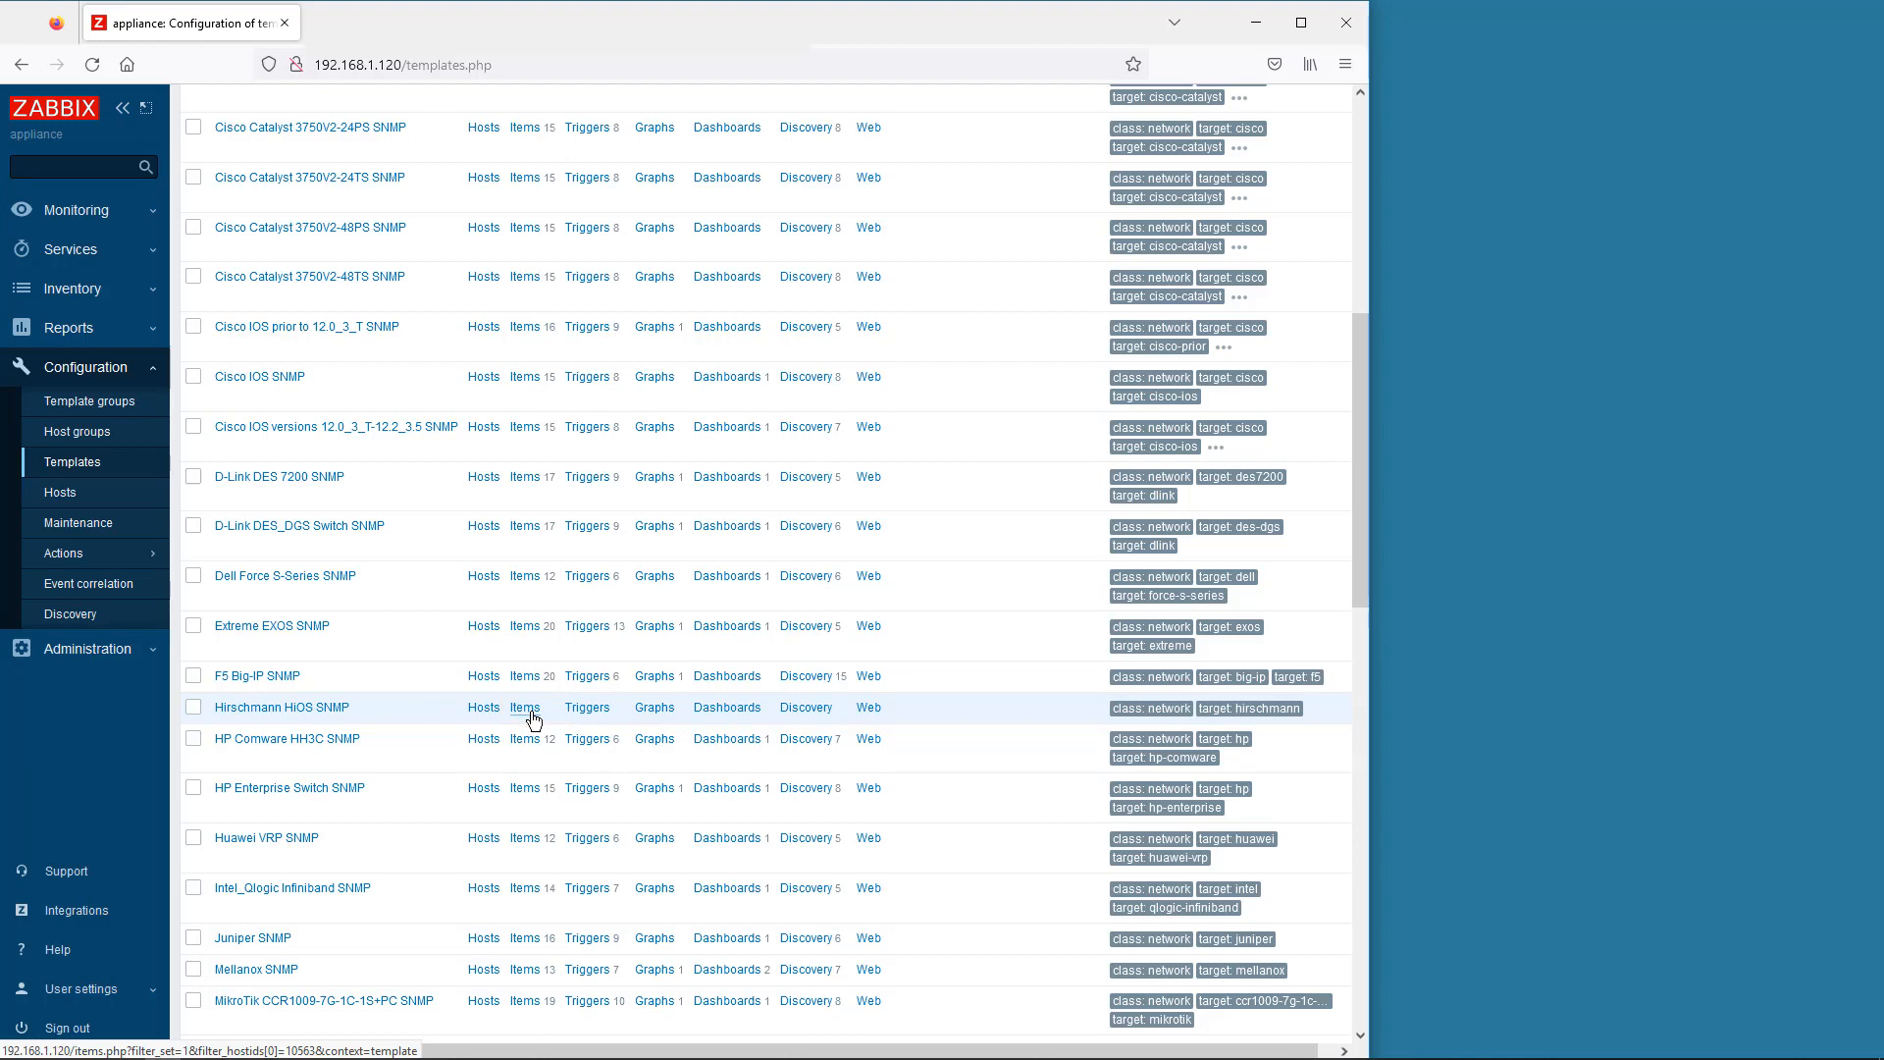
pyautogui.click(62, 496)
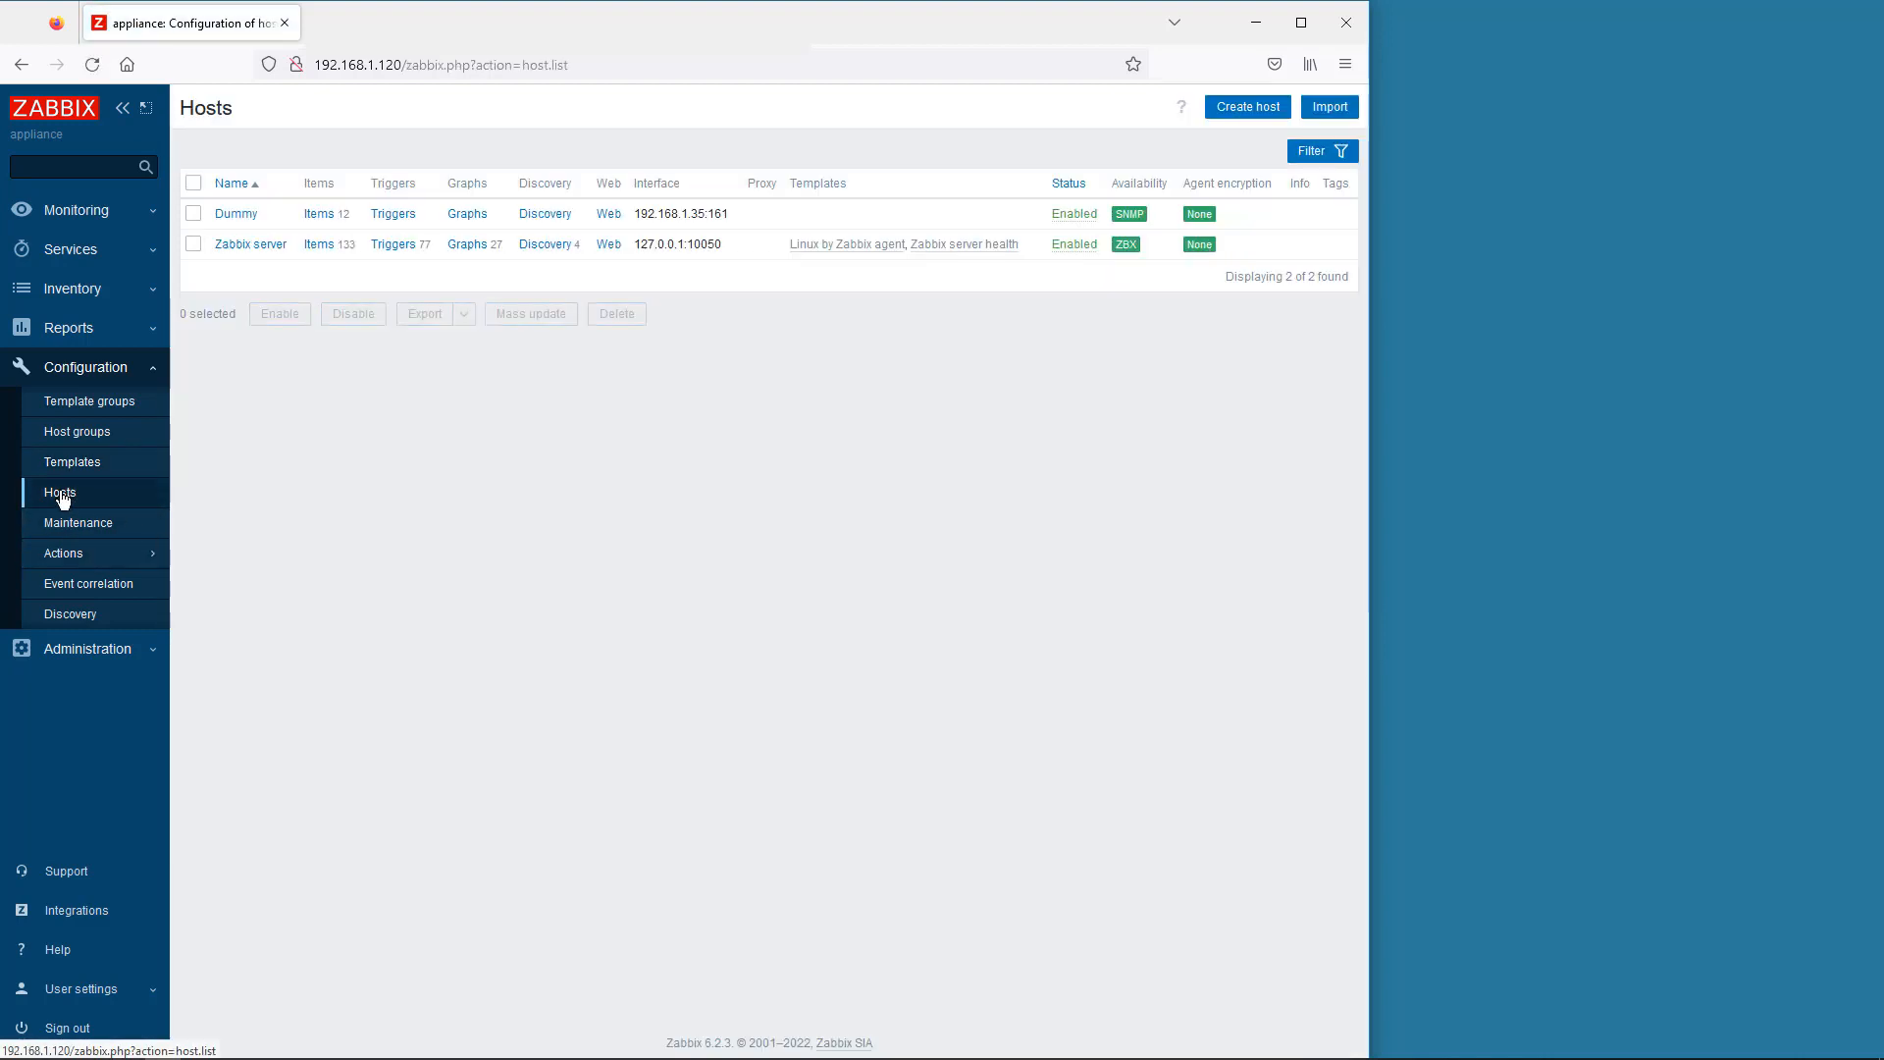
# - Select all 12 of the Dummy host's items and open the Copy form for them
pyautogui.click(319, 216)
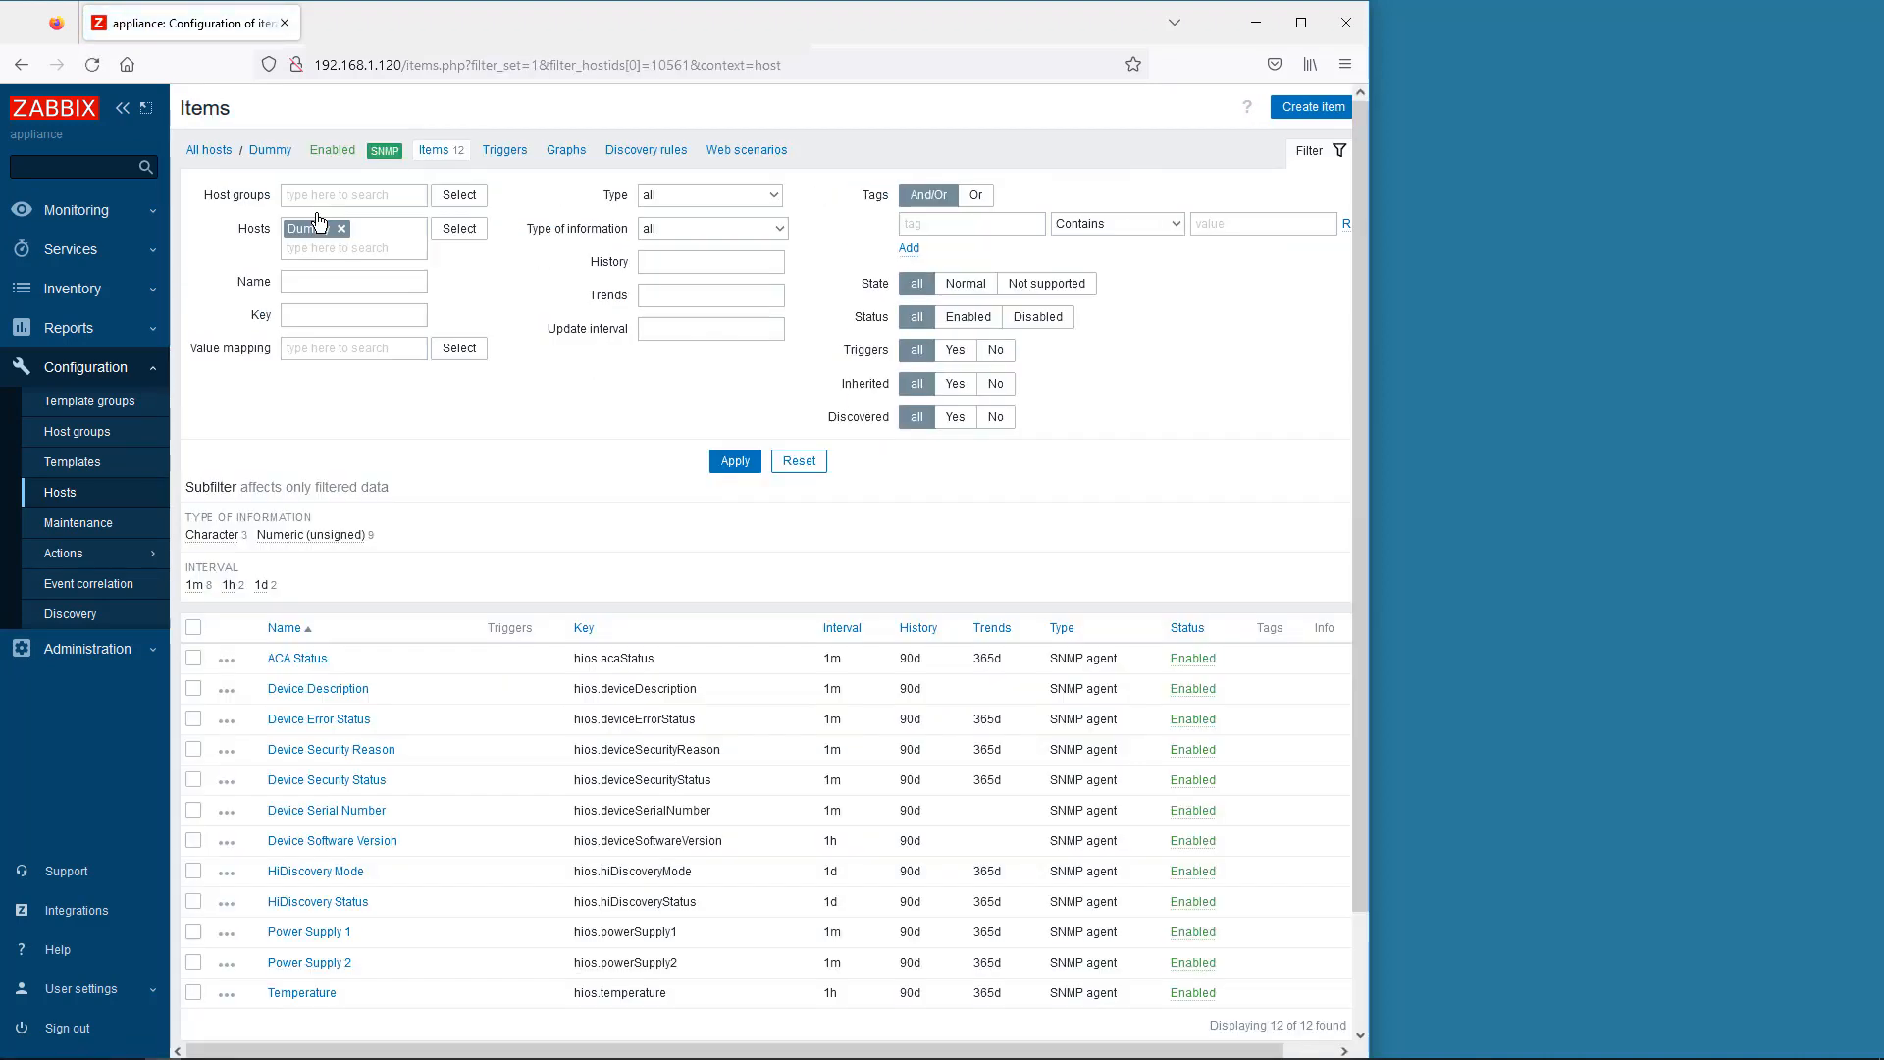
pyautogui.click(193, 628)
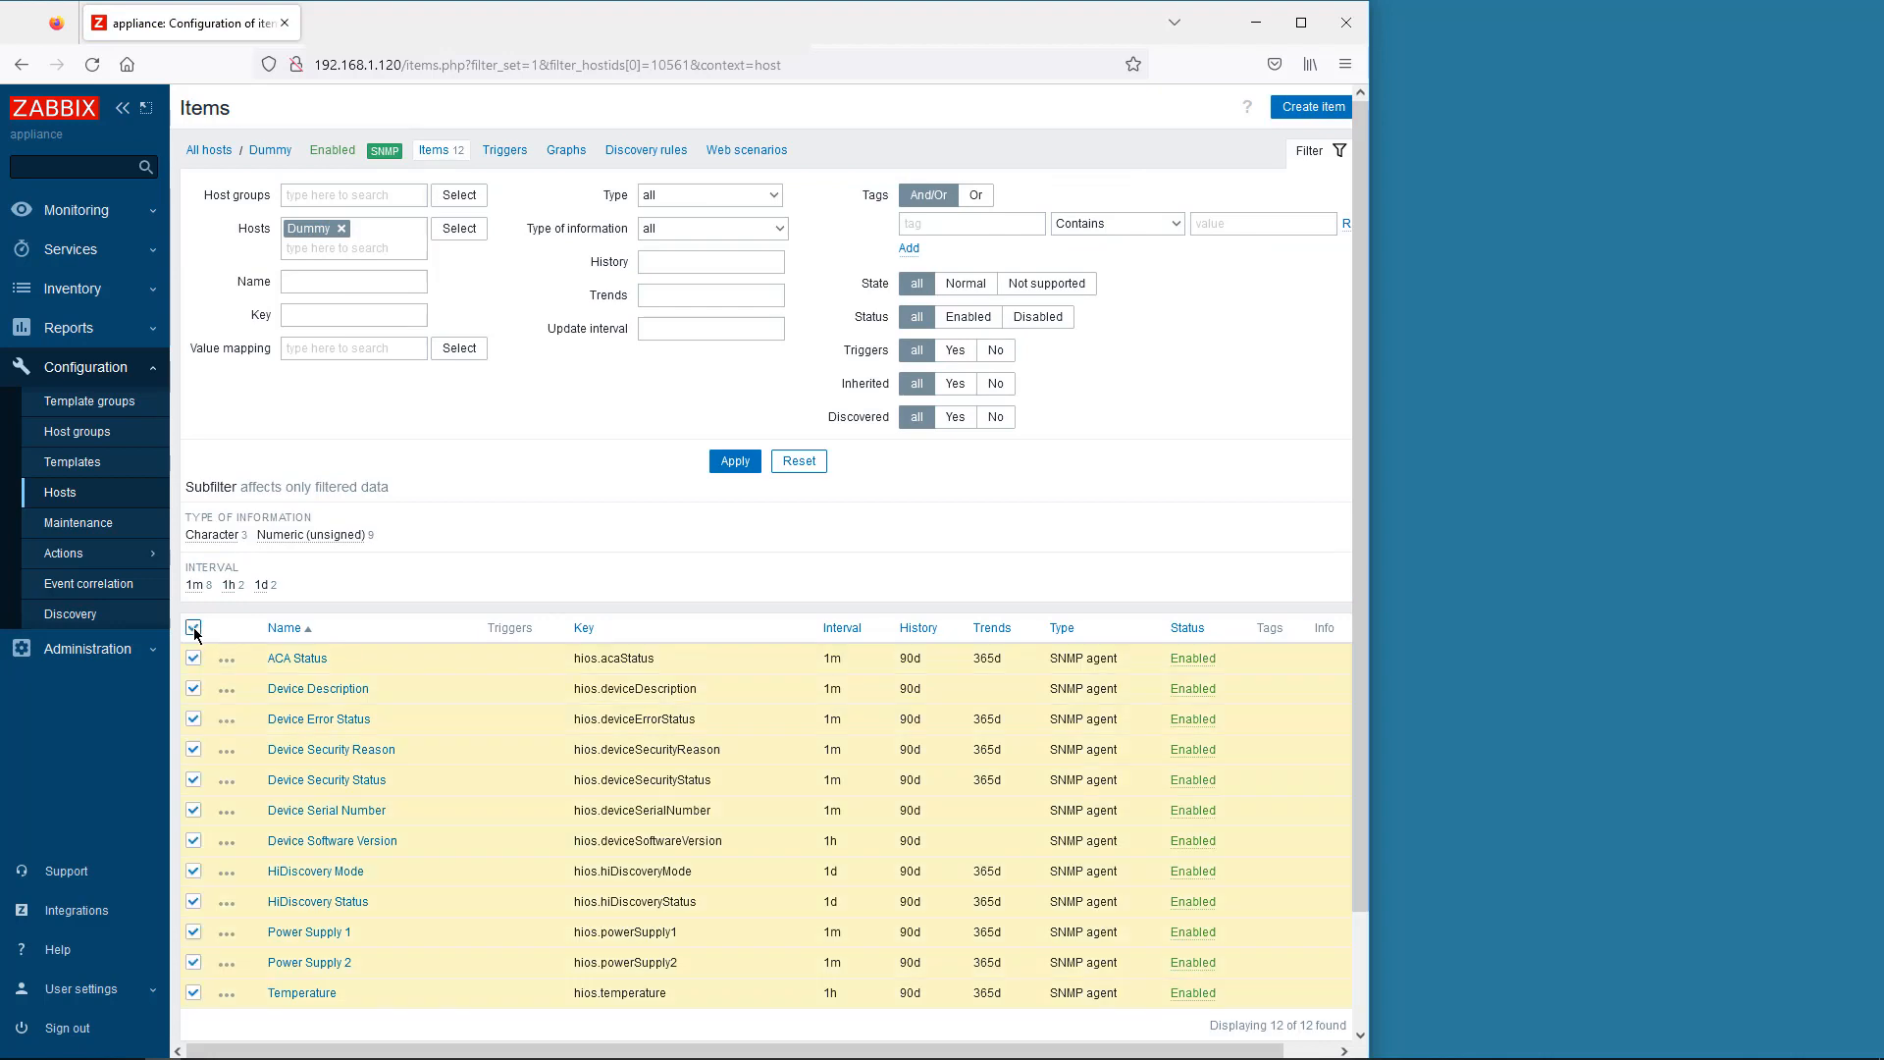
pyautogui.scroll(-3, 194, 633)
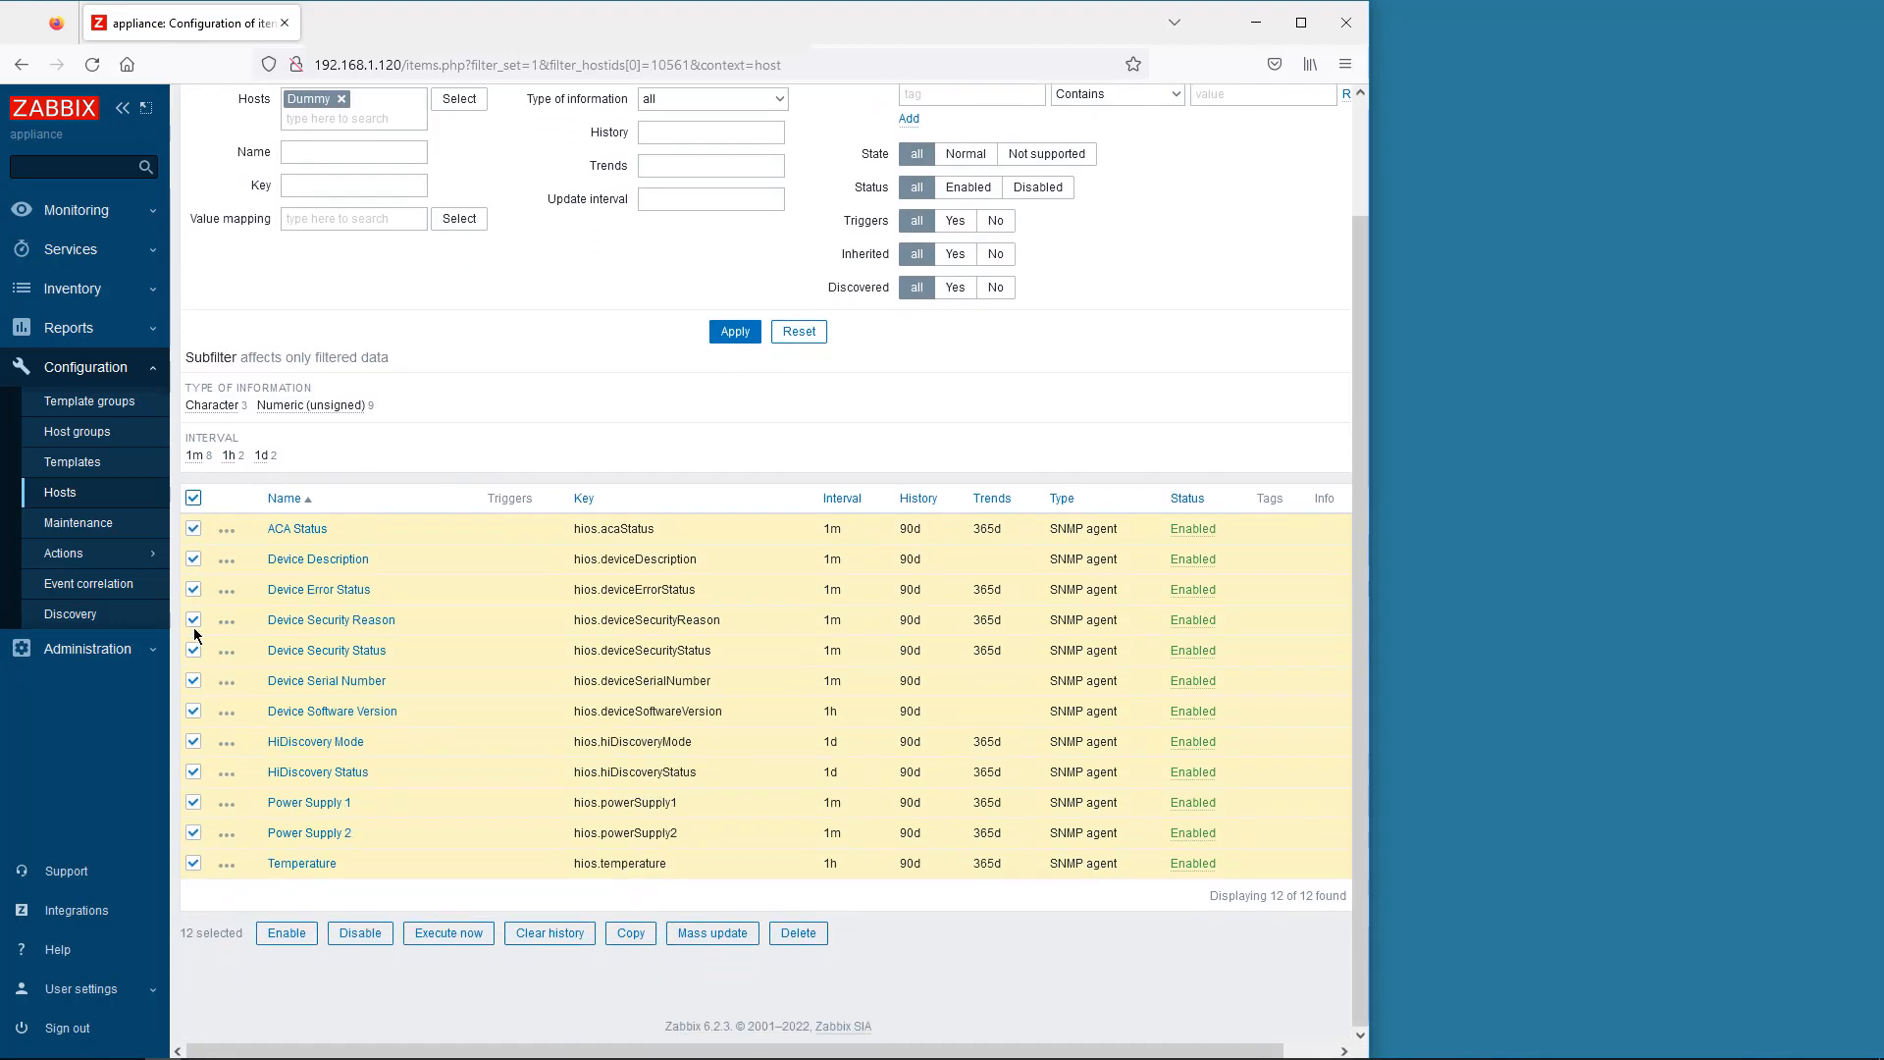
pyautogui.click(631, 932)
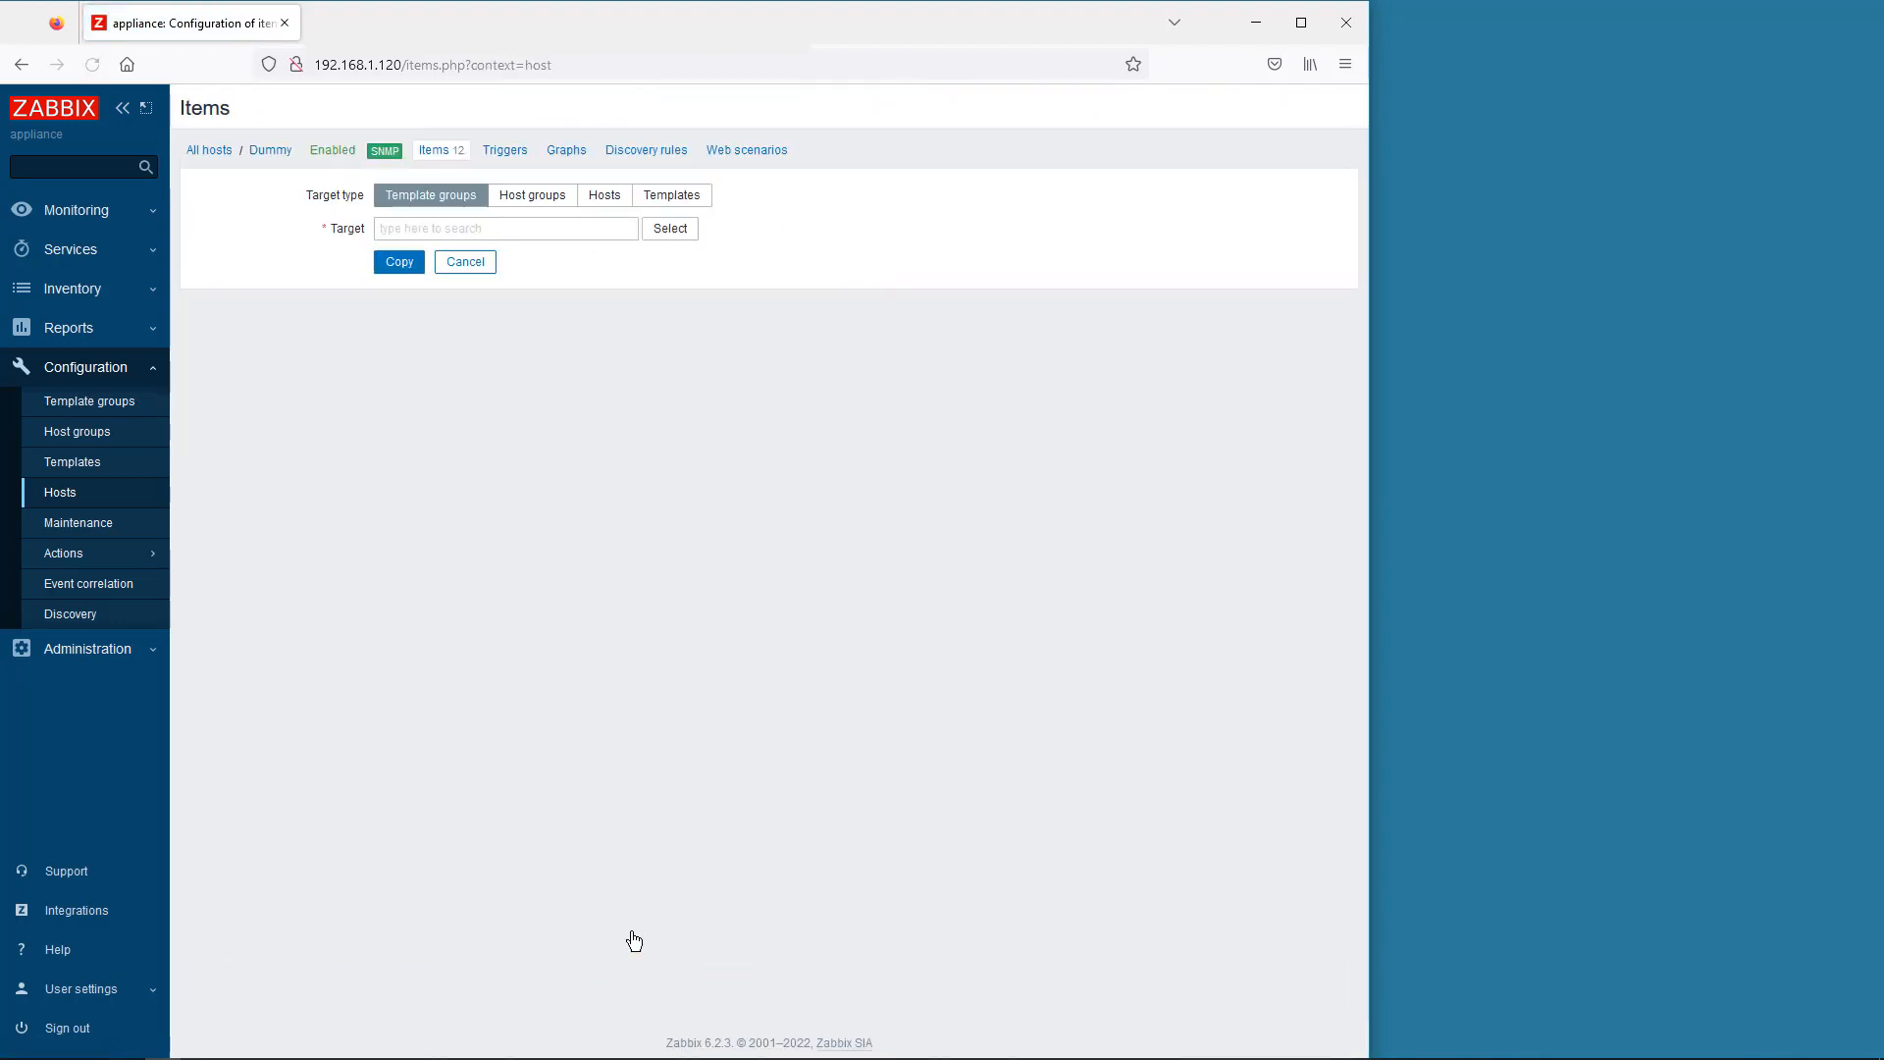
# - Copy the selected items into the Hirschmann HiOS SNMP template
pyautogui.click(676, 197)
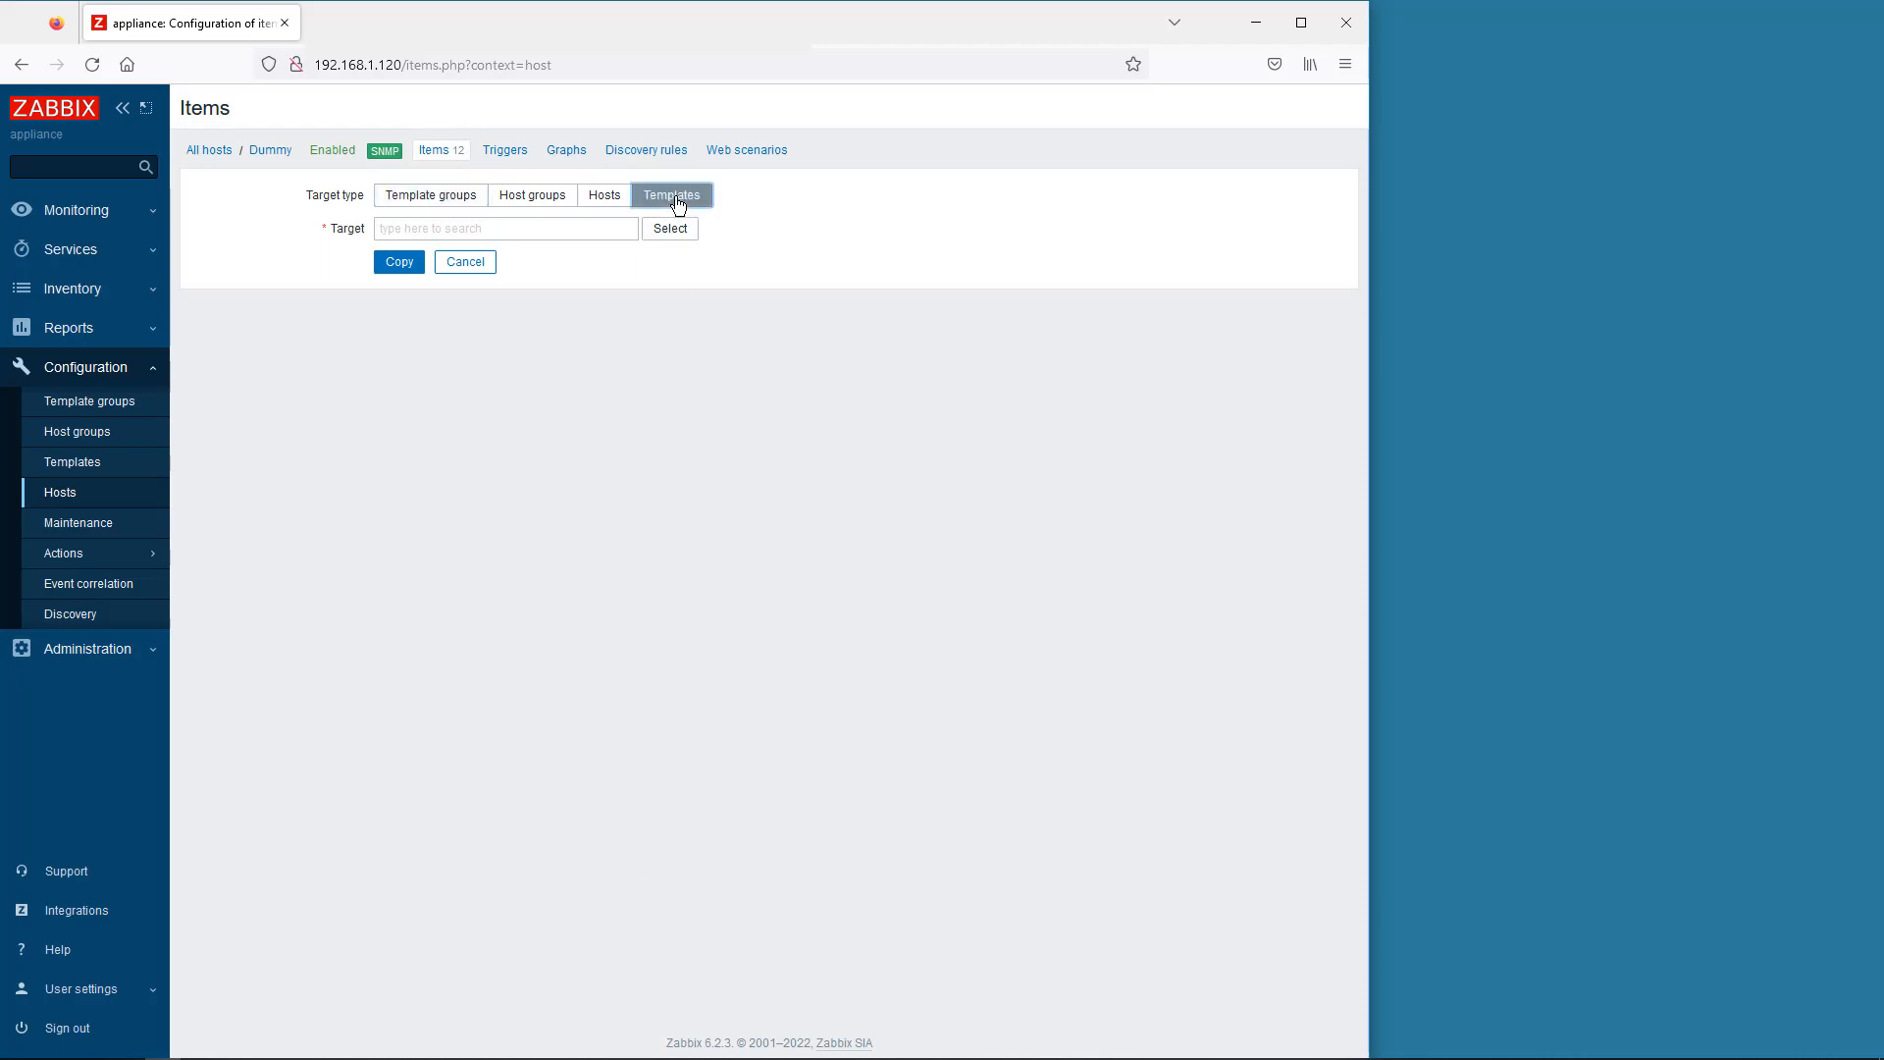
pyautogui.click(679, 227)
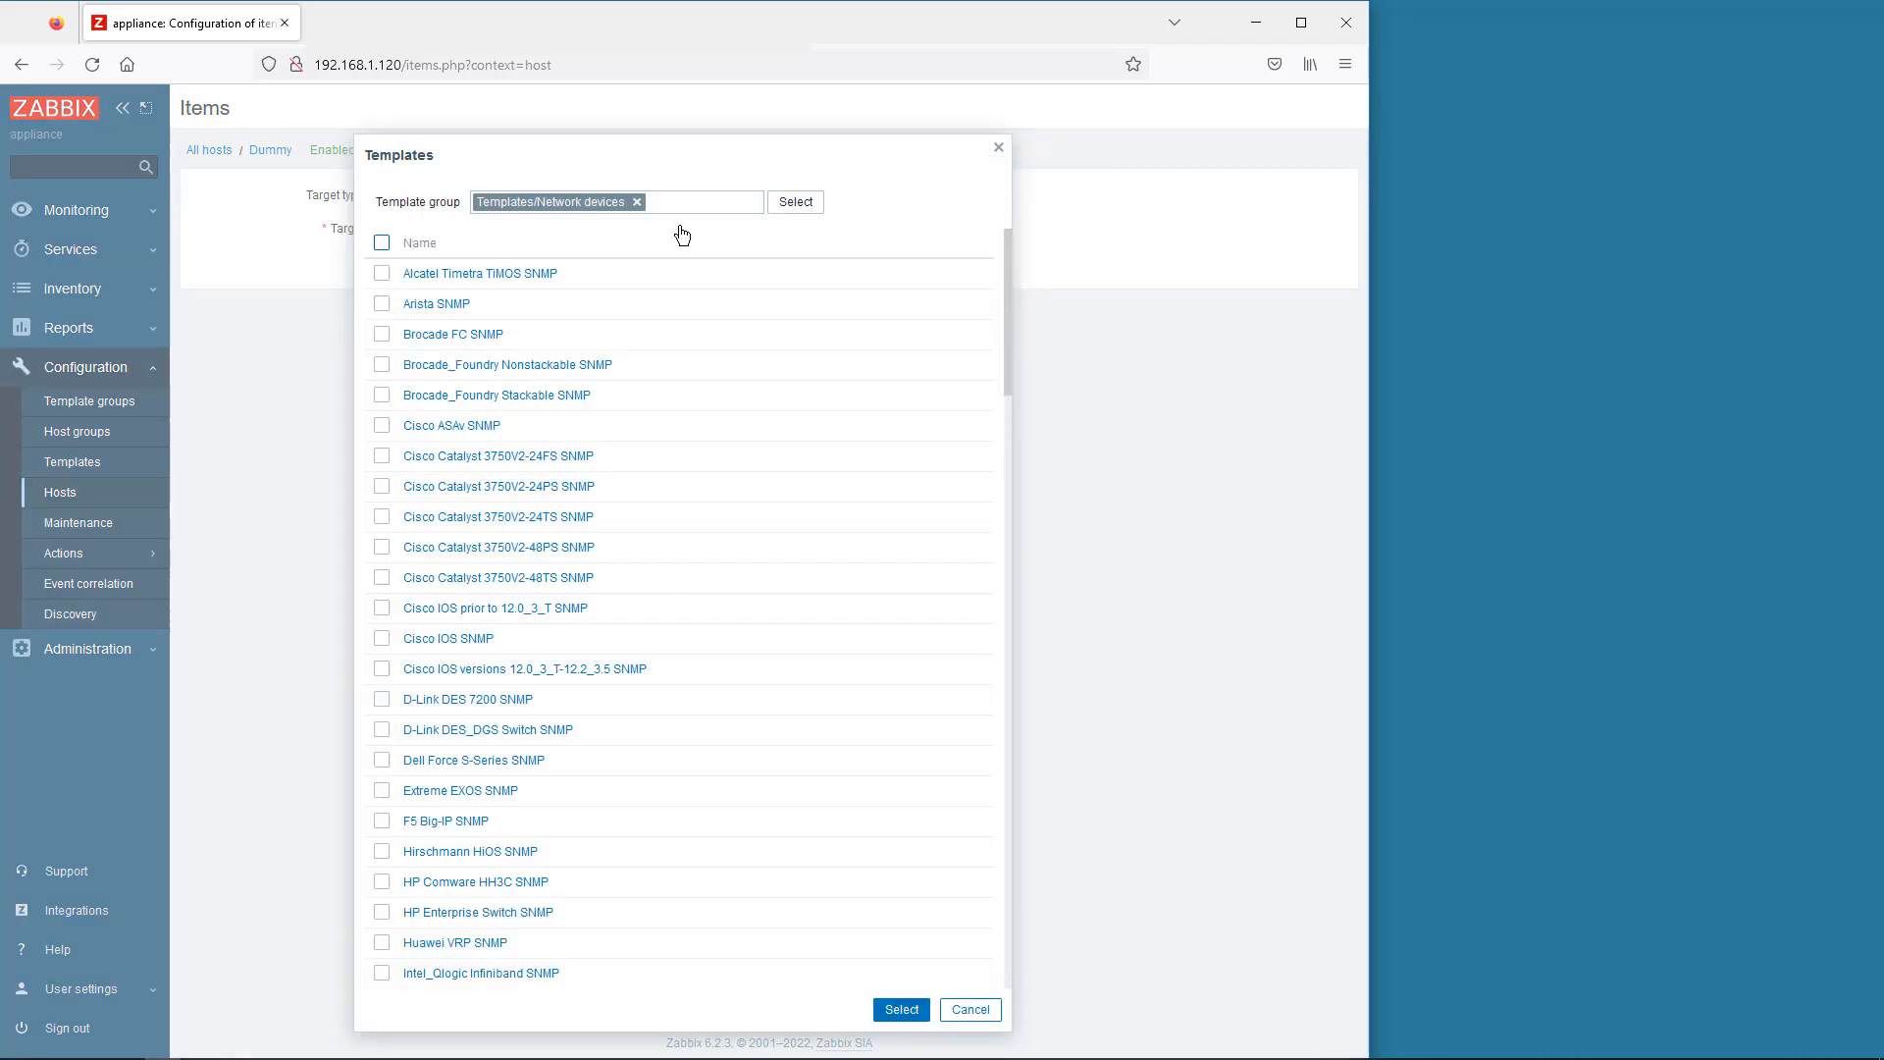
pyautogui.click(440, 853)
pyautogui.click(400, 282)
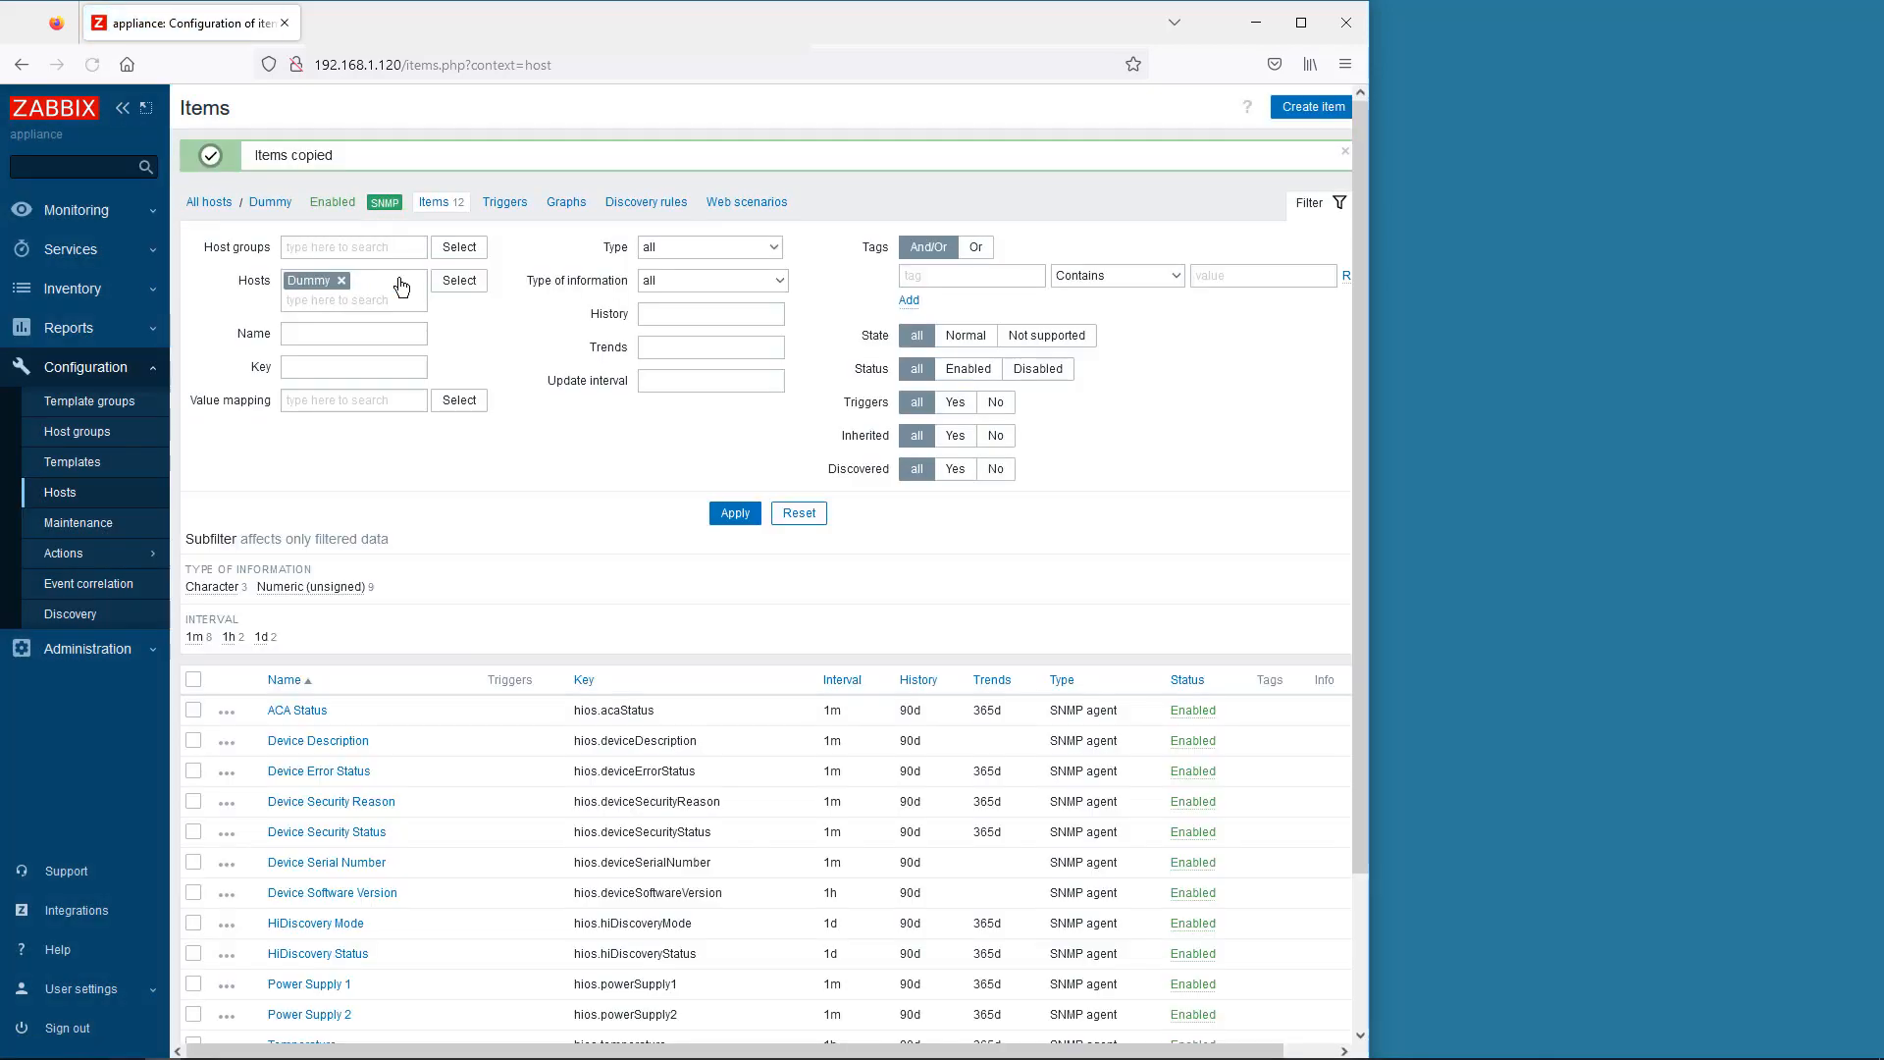
# - Check the Hirschmann HiOS SNMP template's item list, then go to the hosts configuration list
pyautogui.click(68, 469)
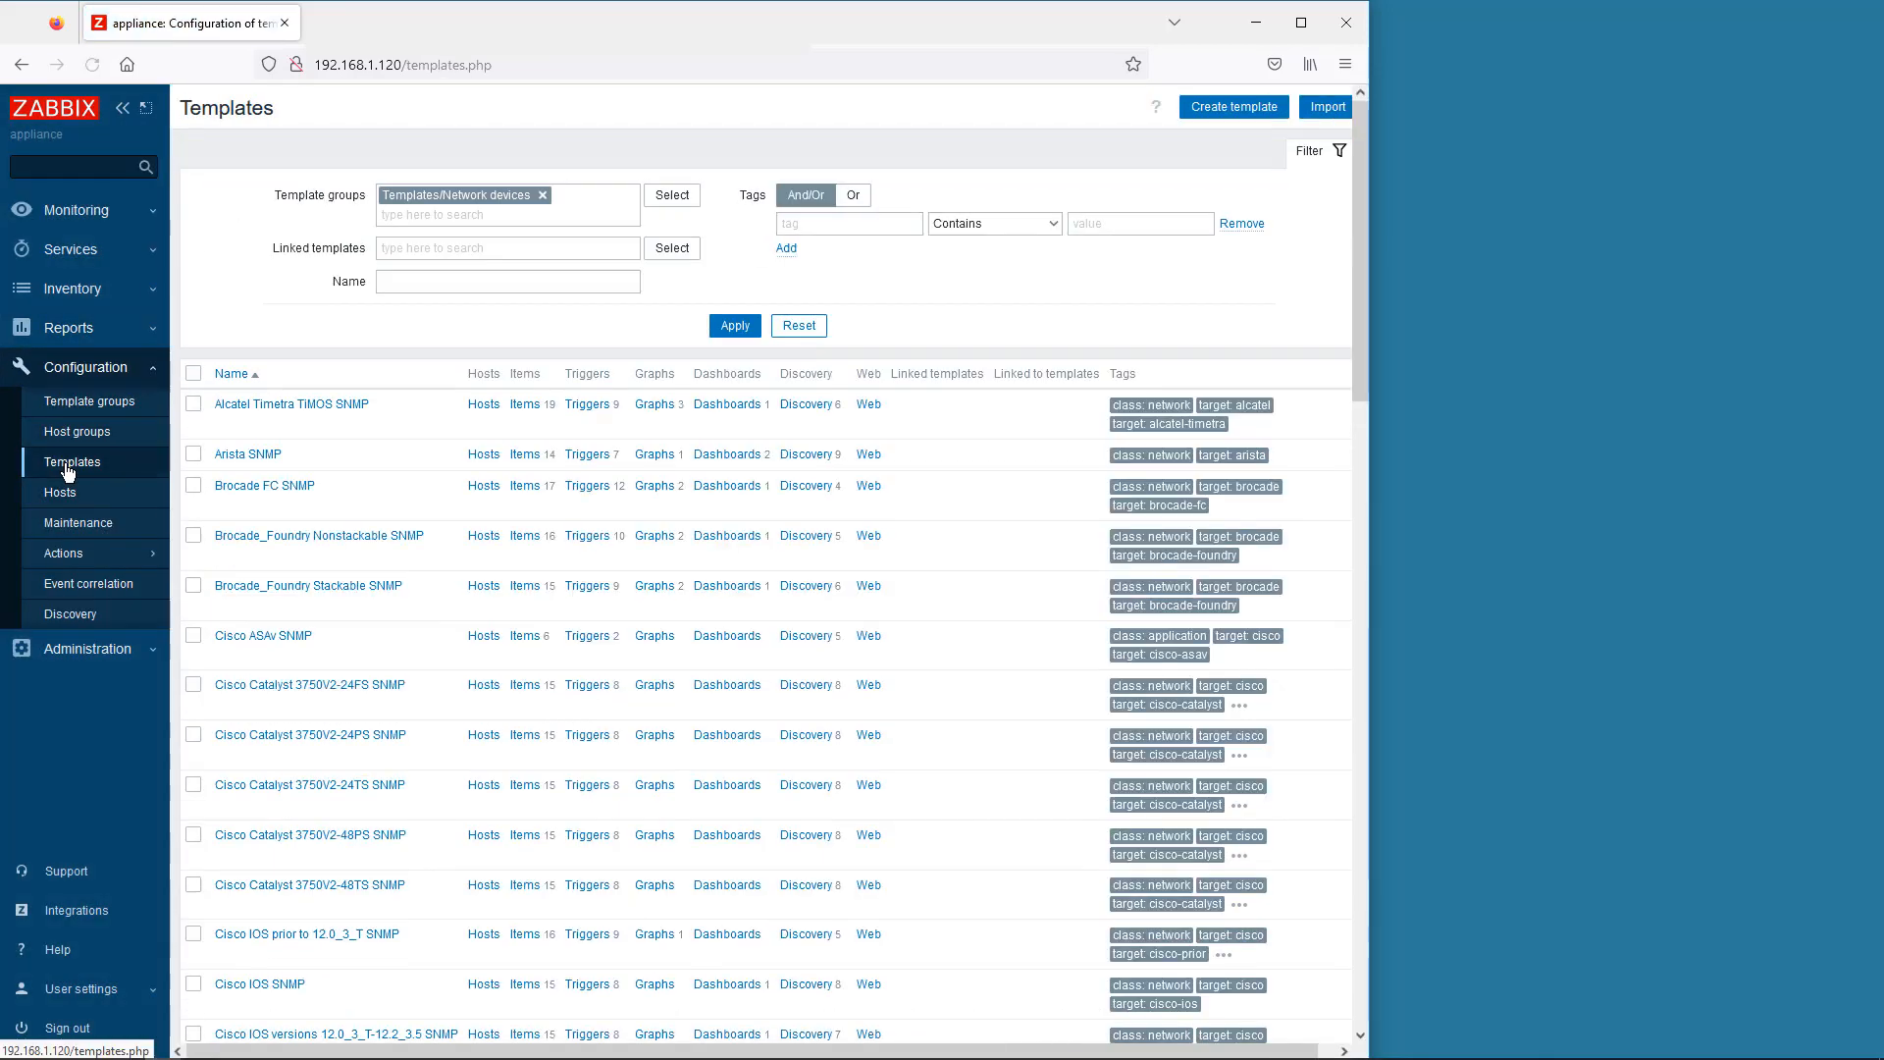
pyautogui.scroll(-6, 274, 568)
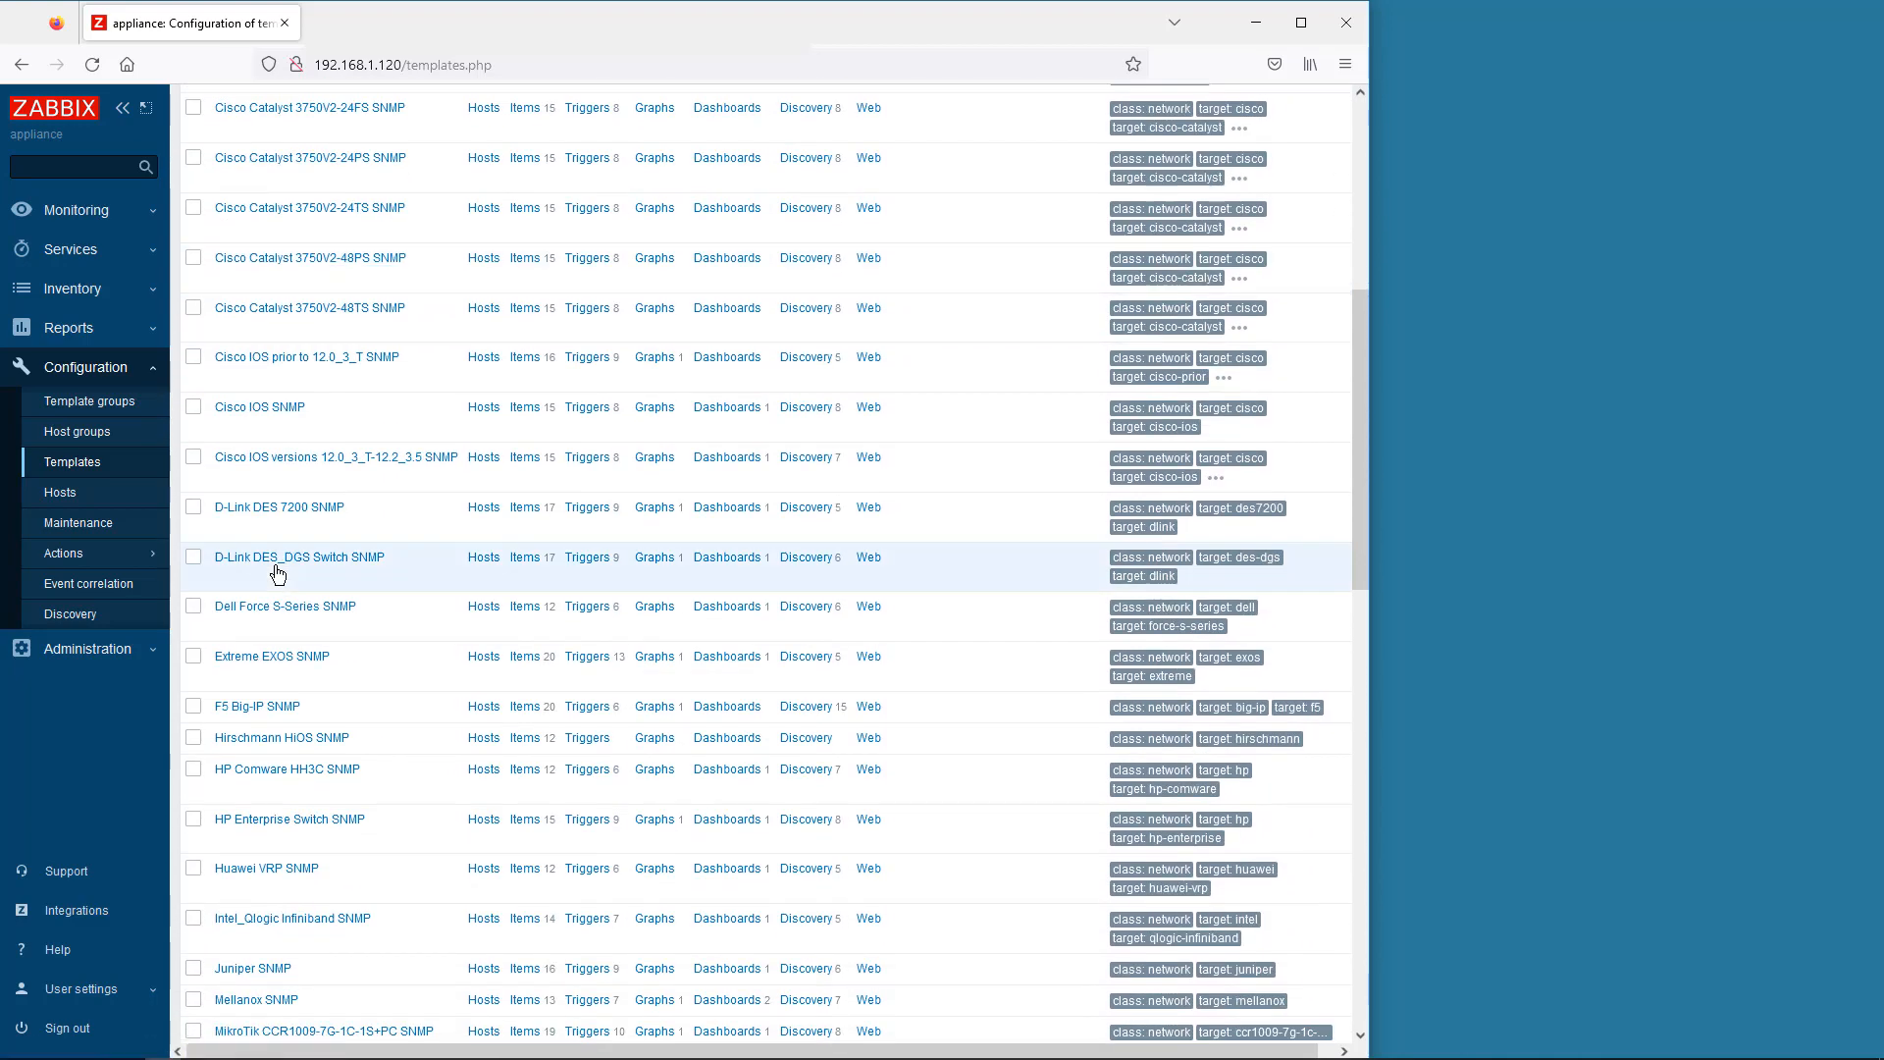
pyautogui.click(531, 742)
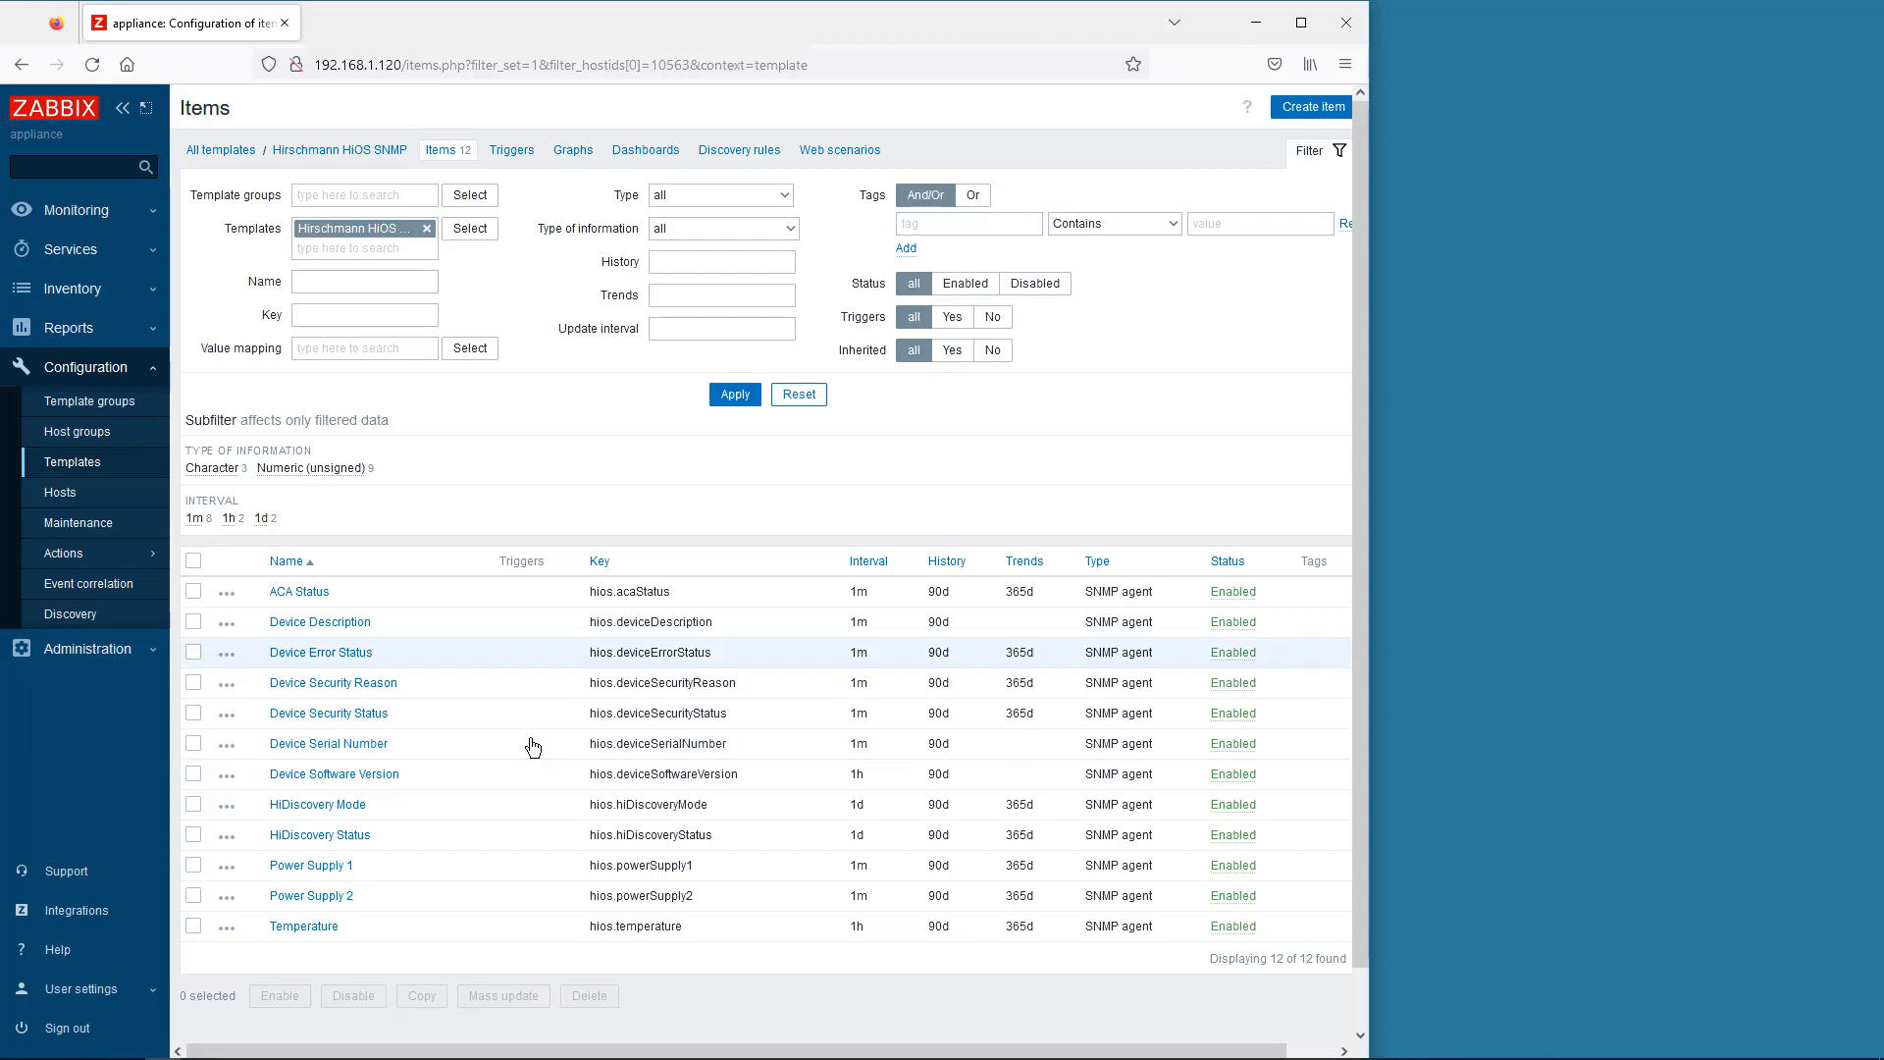
pyautogui.click(60, 491)
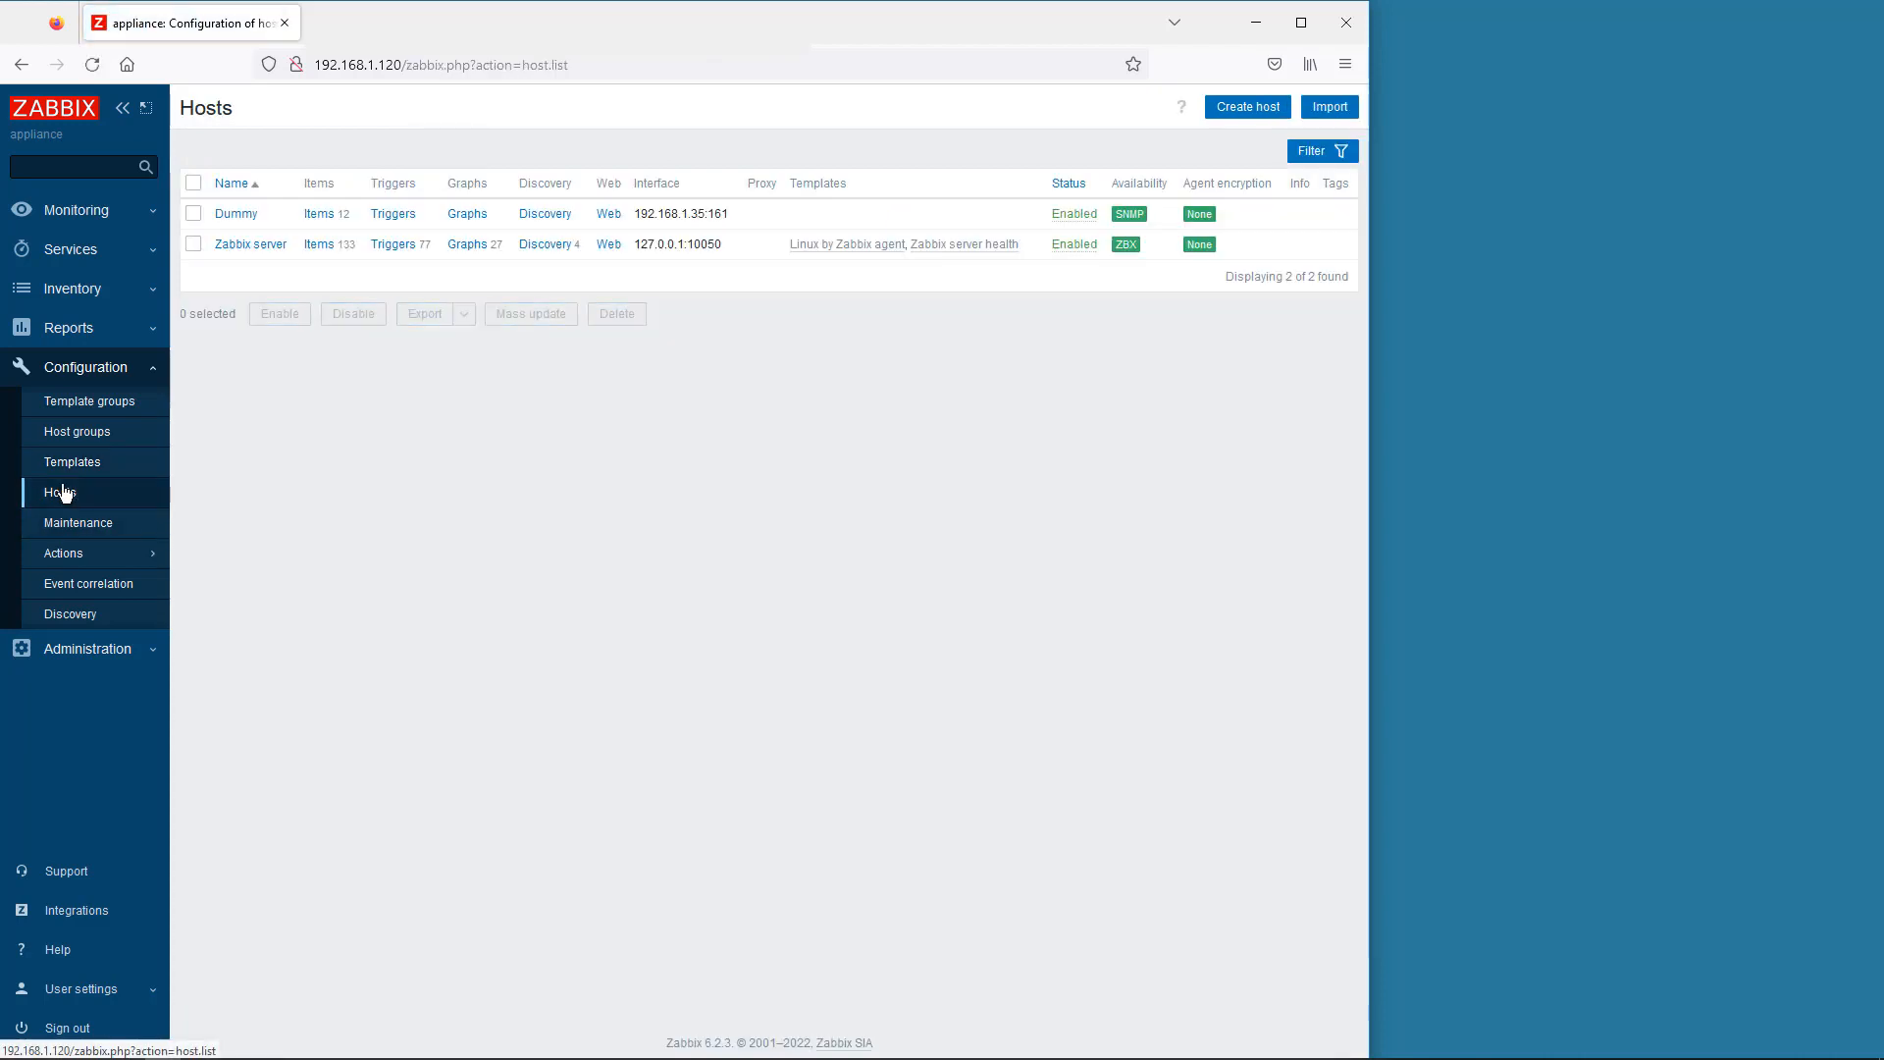
# - Delete the Dummy host and switch to the Monitoring > Hosts view
pyautogui.click(193, 214)
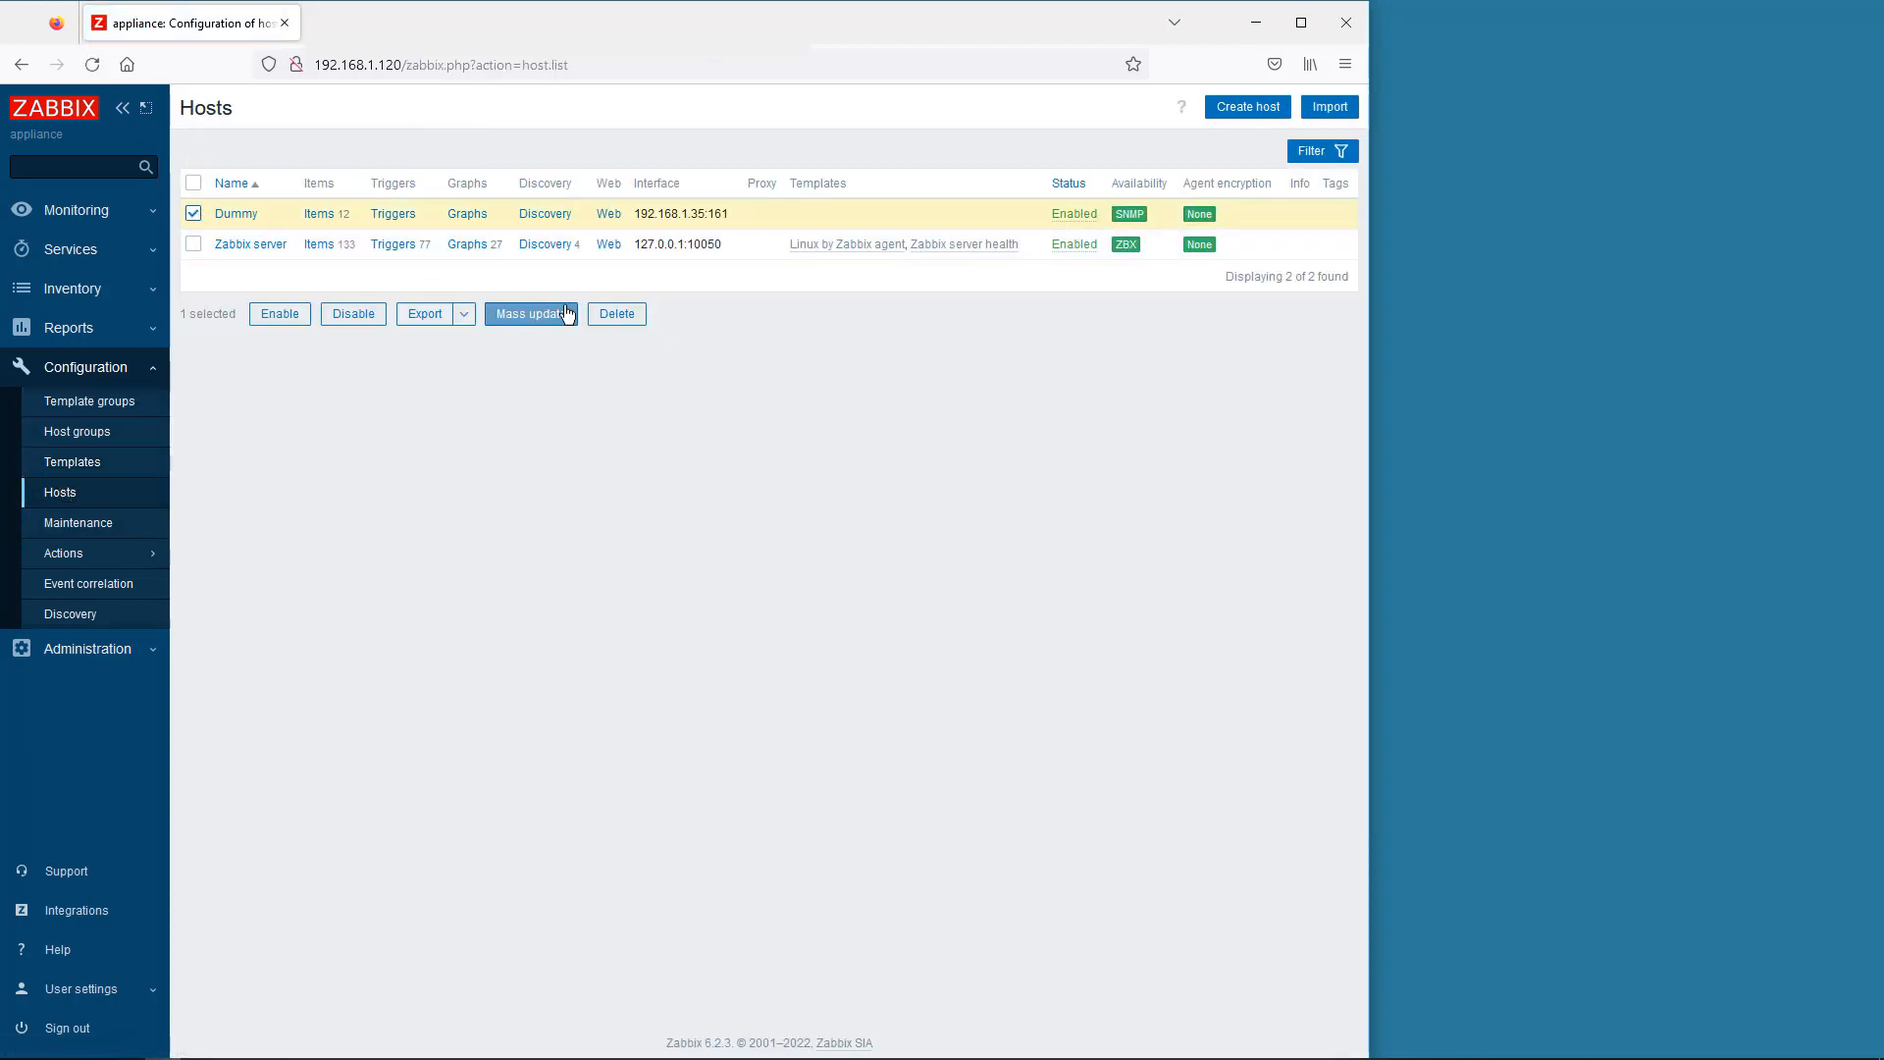
pyautogui.click(609, 320)
pyautogui.click(770, 606)
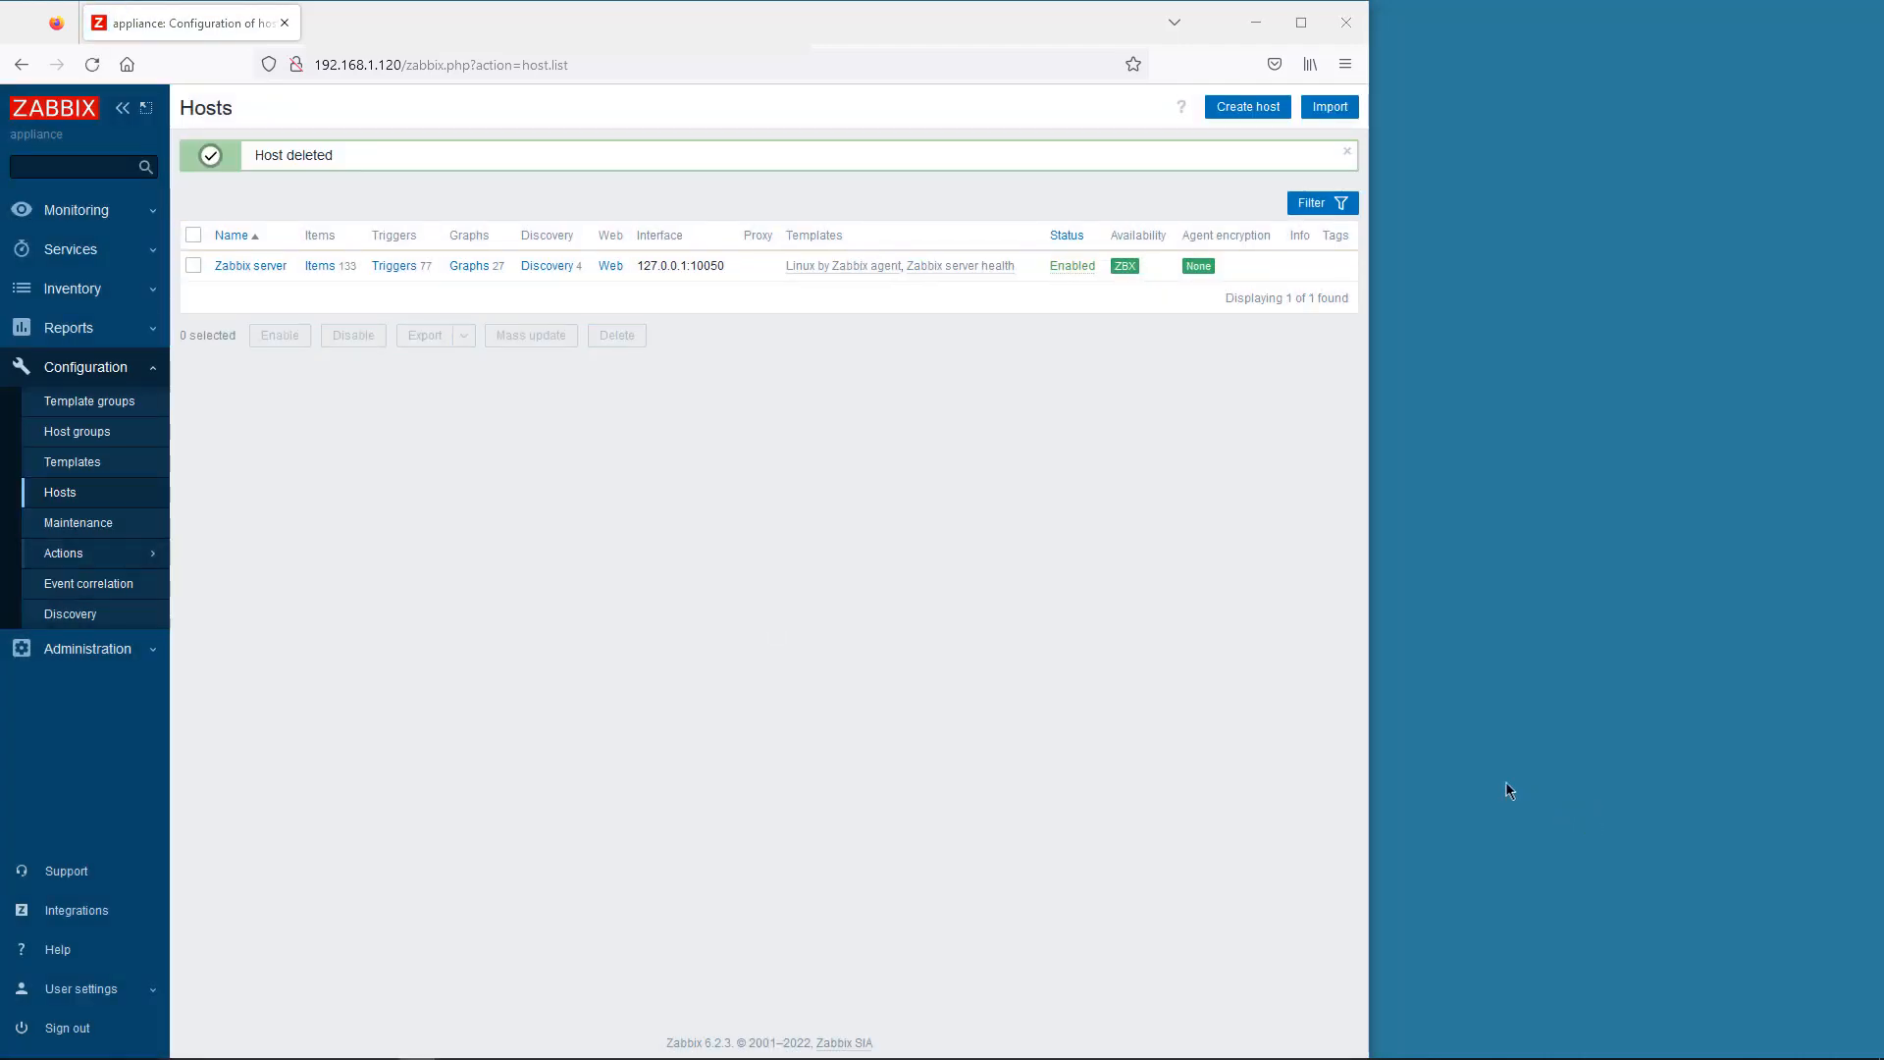
pyautogui.click(64, 212)
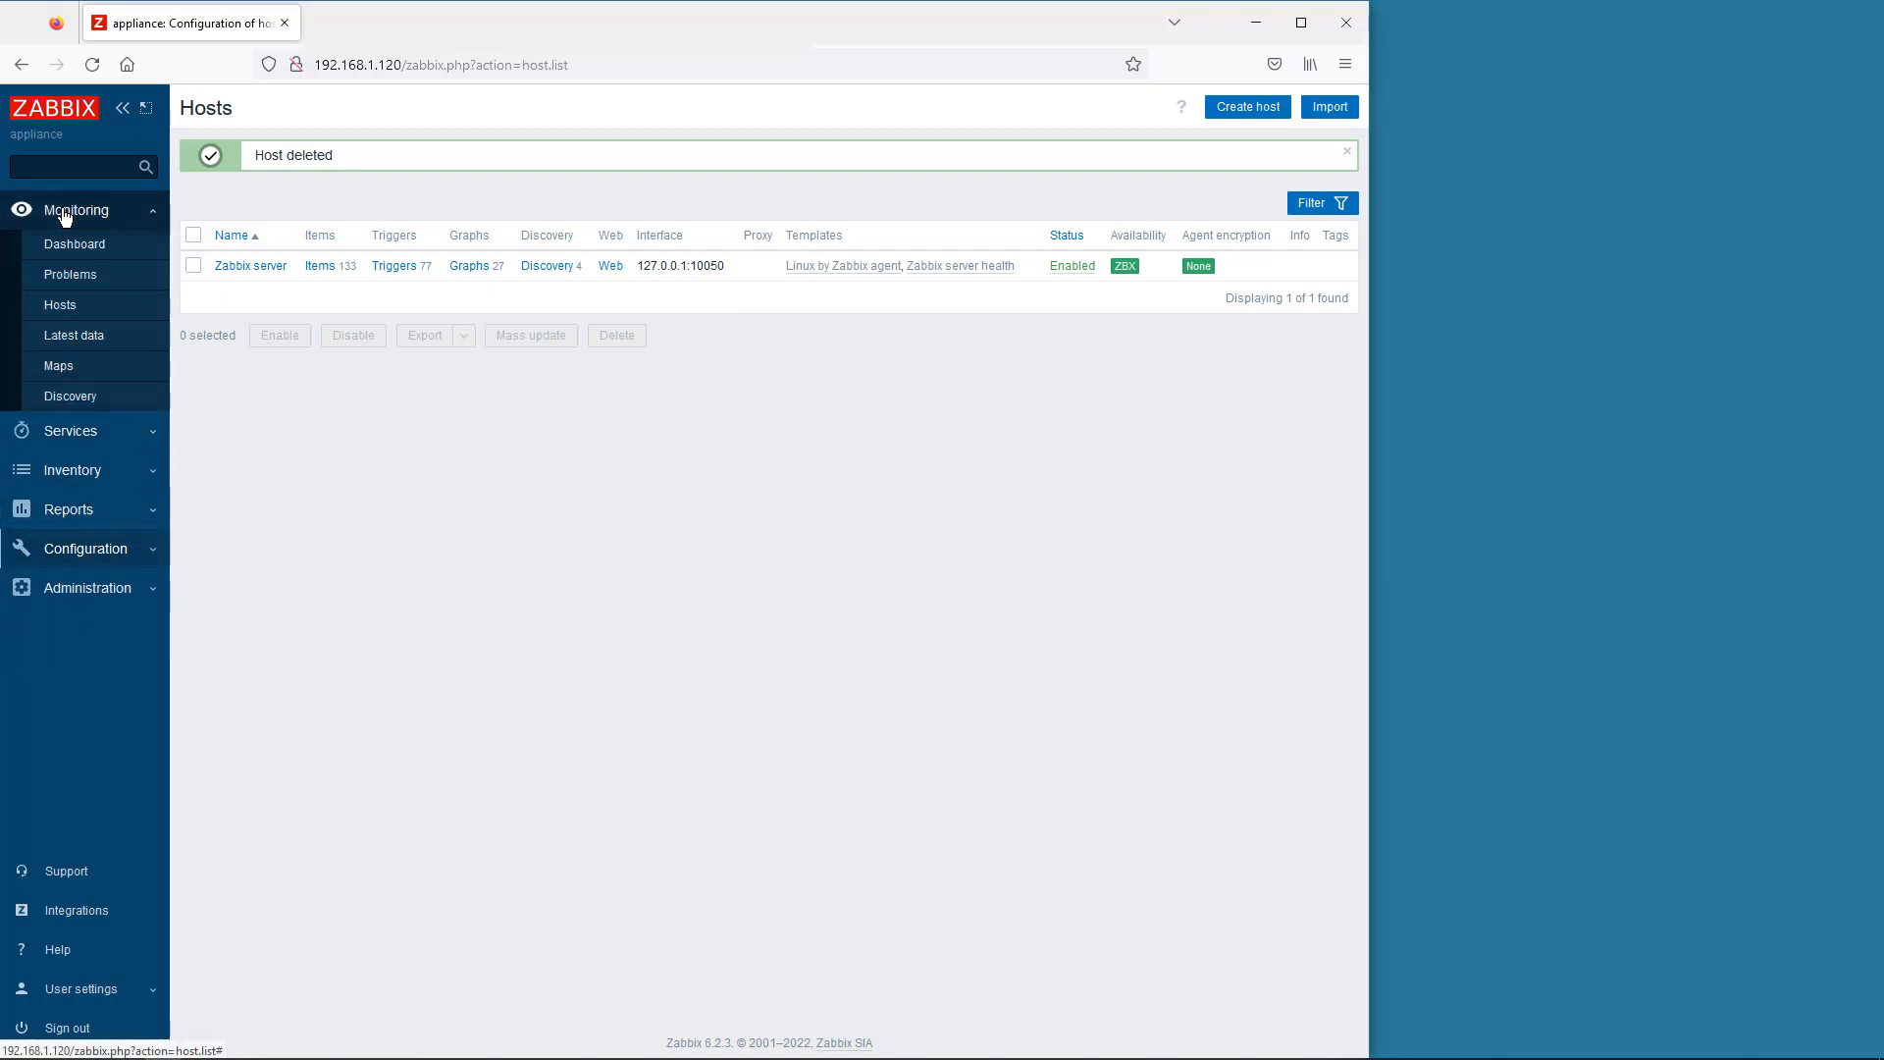
pyautogui.click(62, 308)
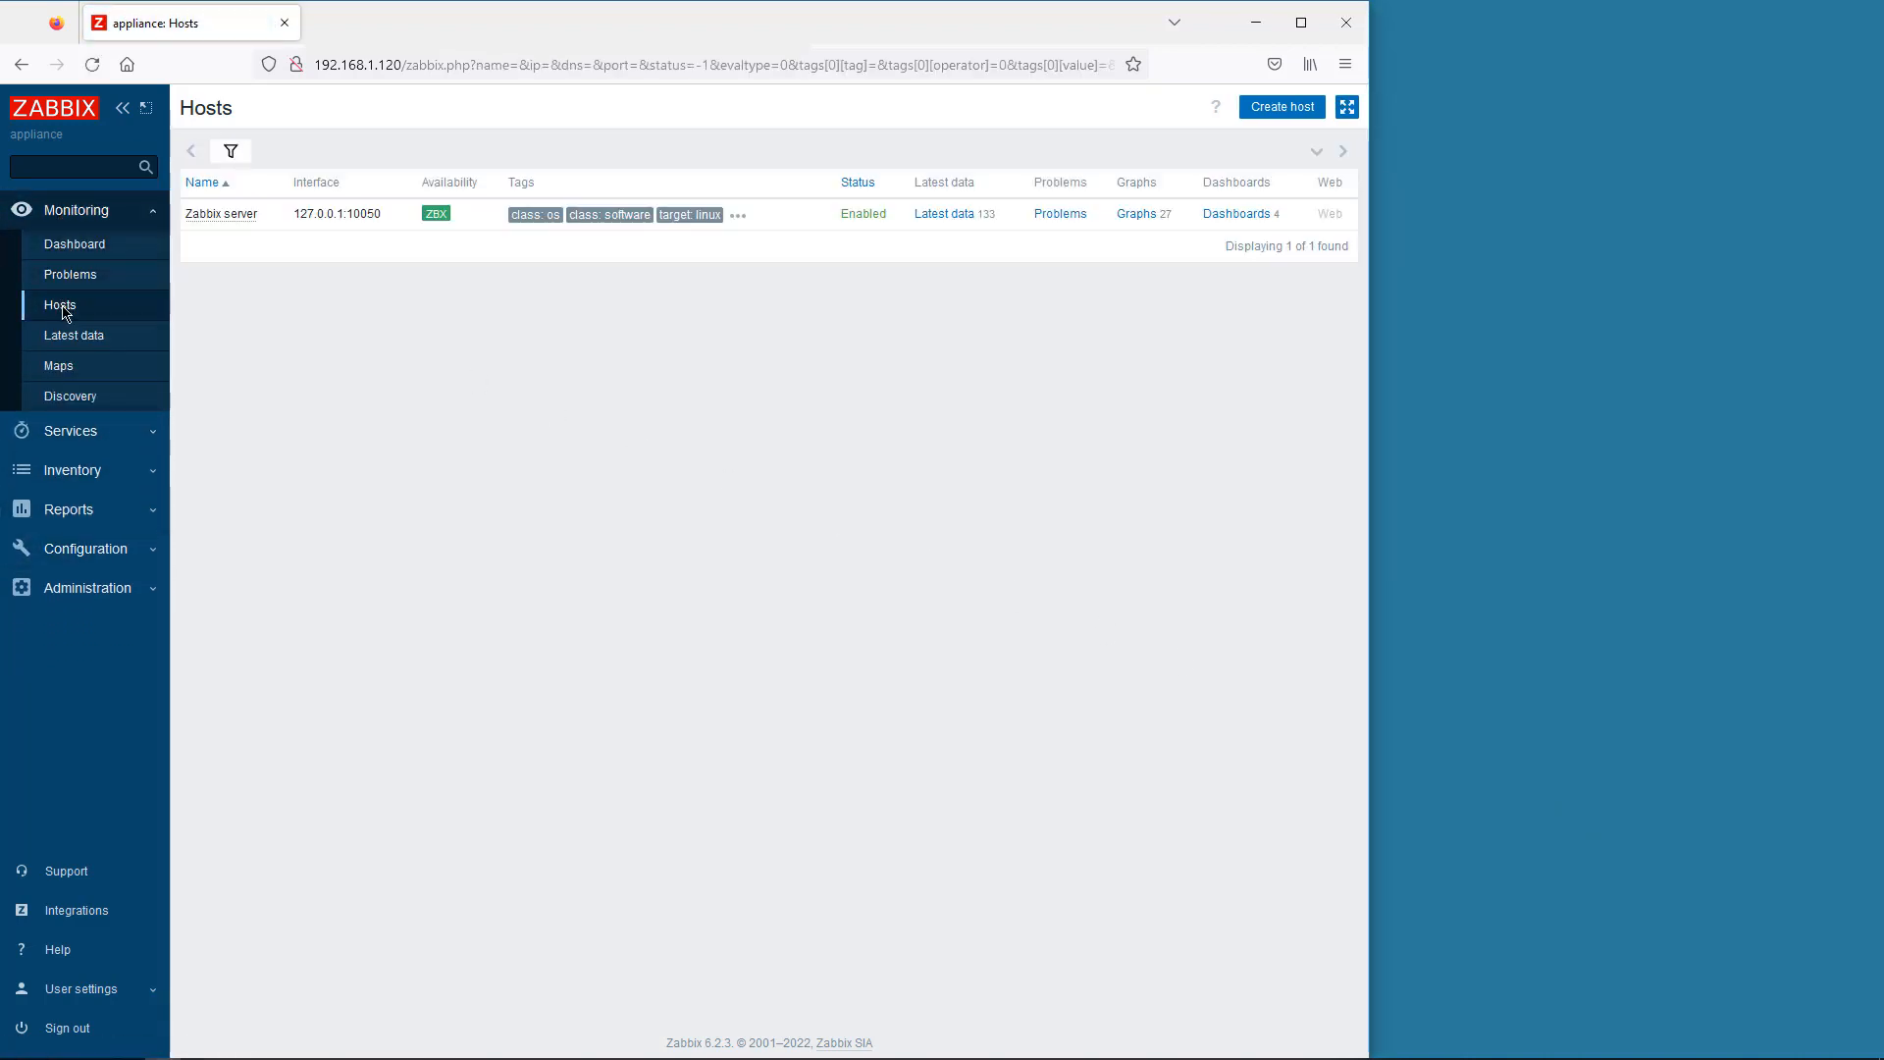
# - Start a new host named RSP35 in the Discovered hosts group
pyautogui.click(1276, 107)
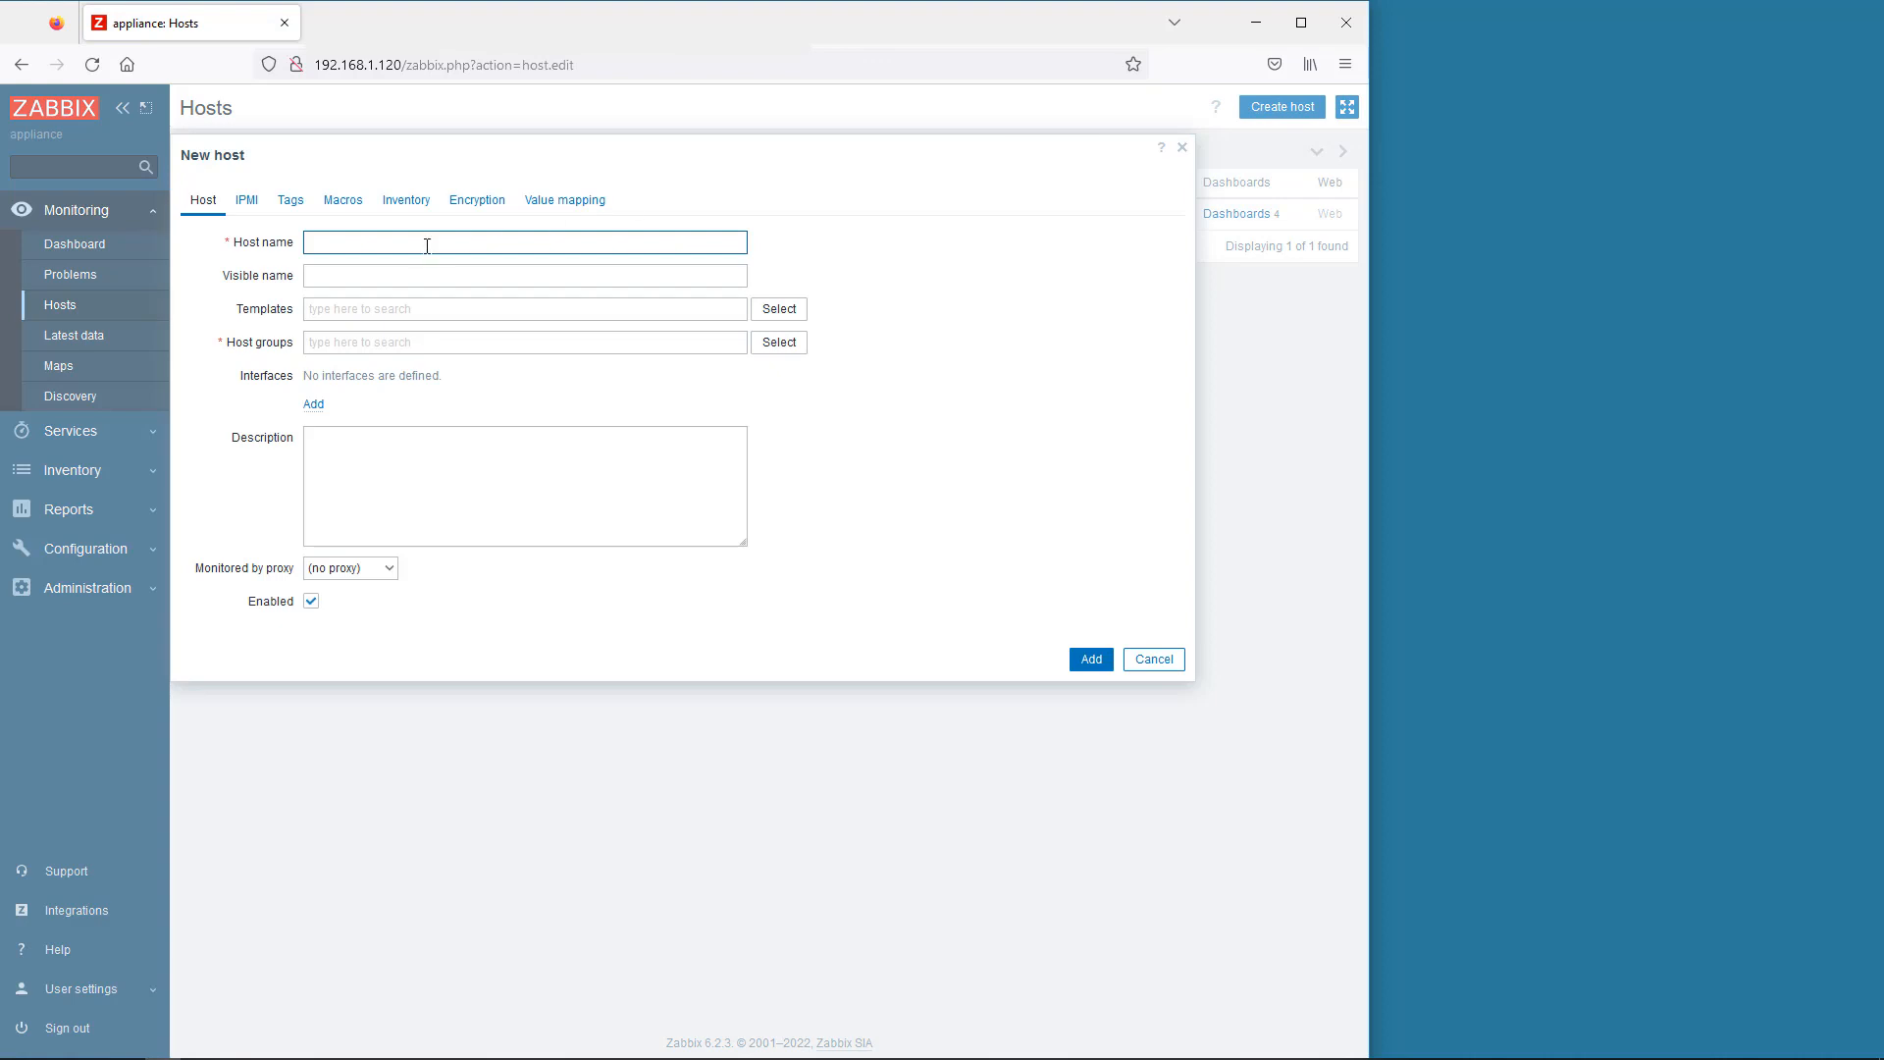
pyautogui.write('RSP35')
pyautogui.click(779, 343)
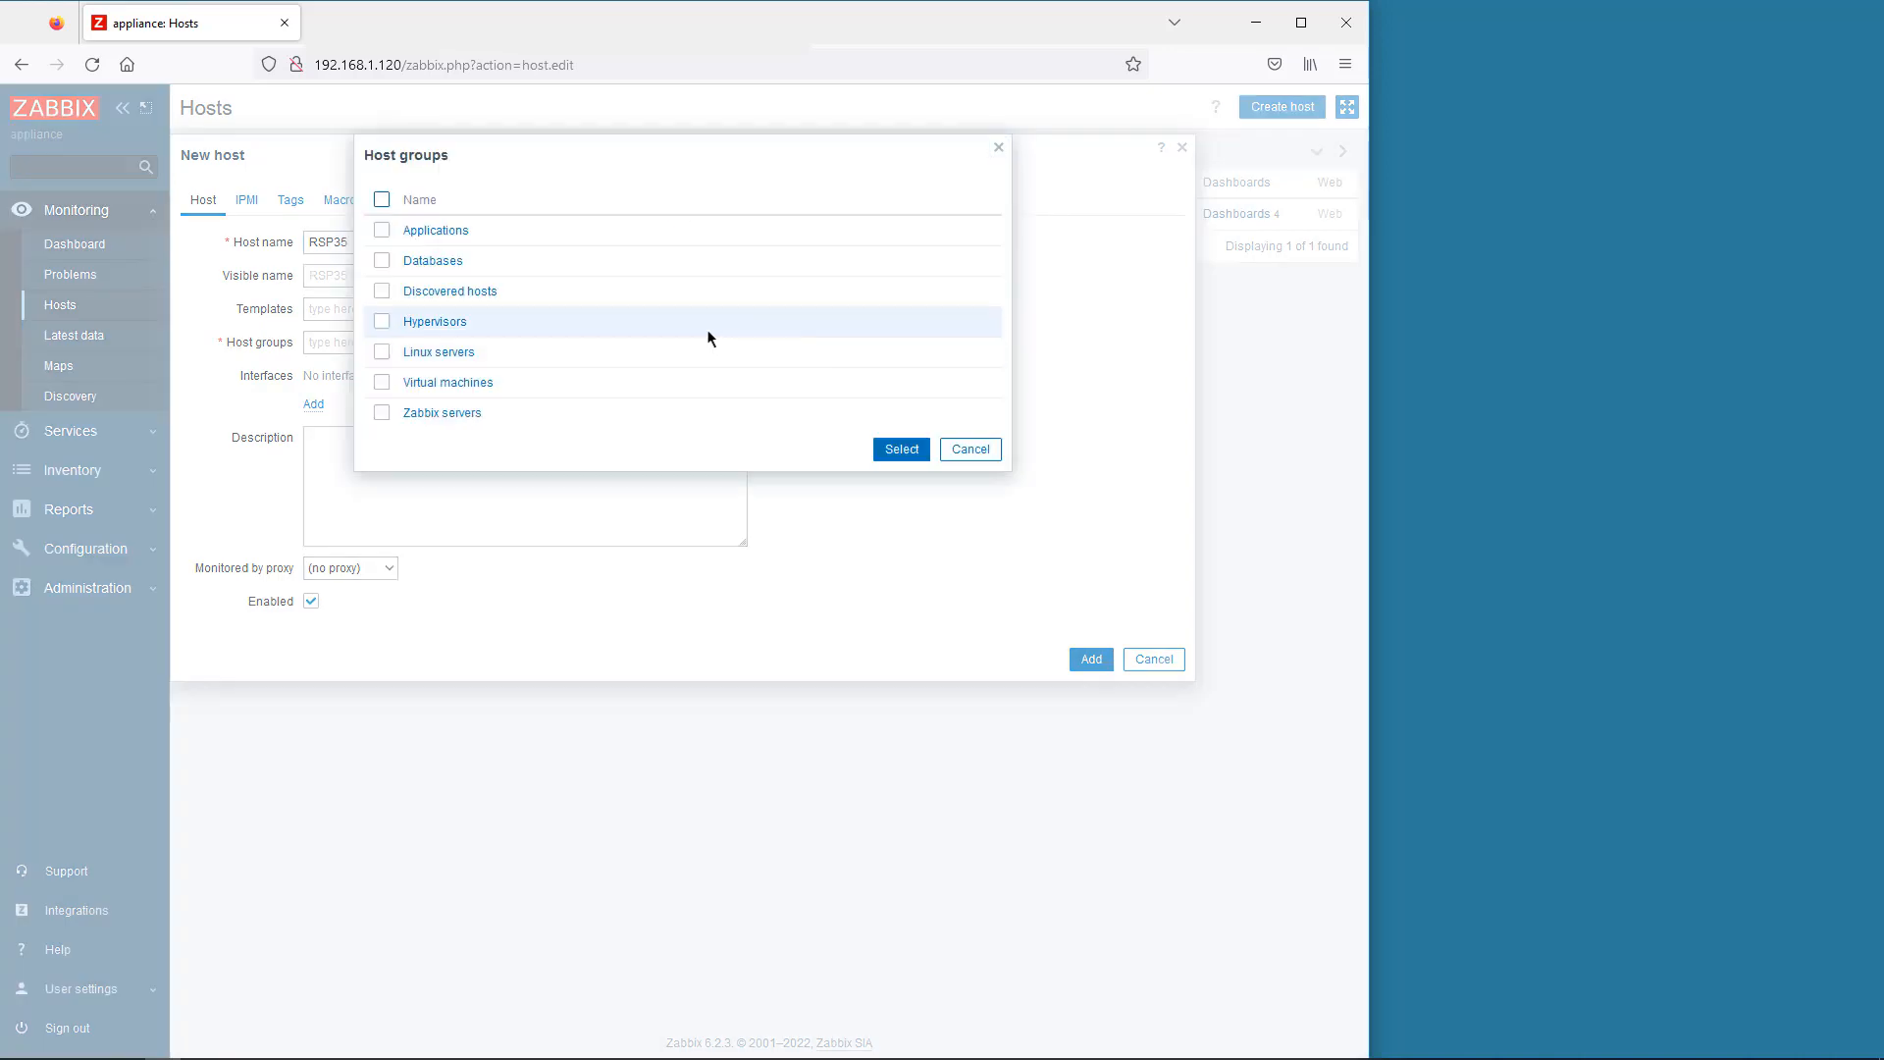
pyautogui.click(450, 291)
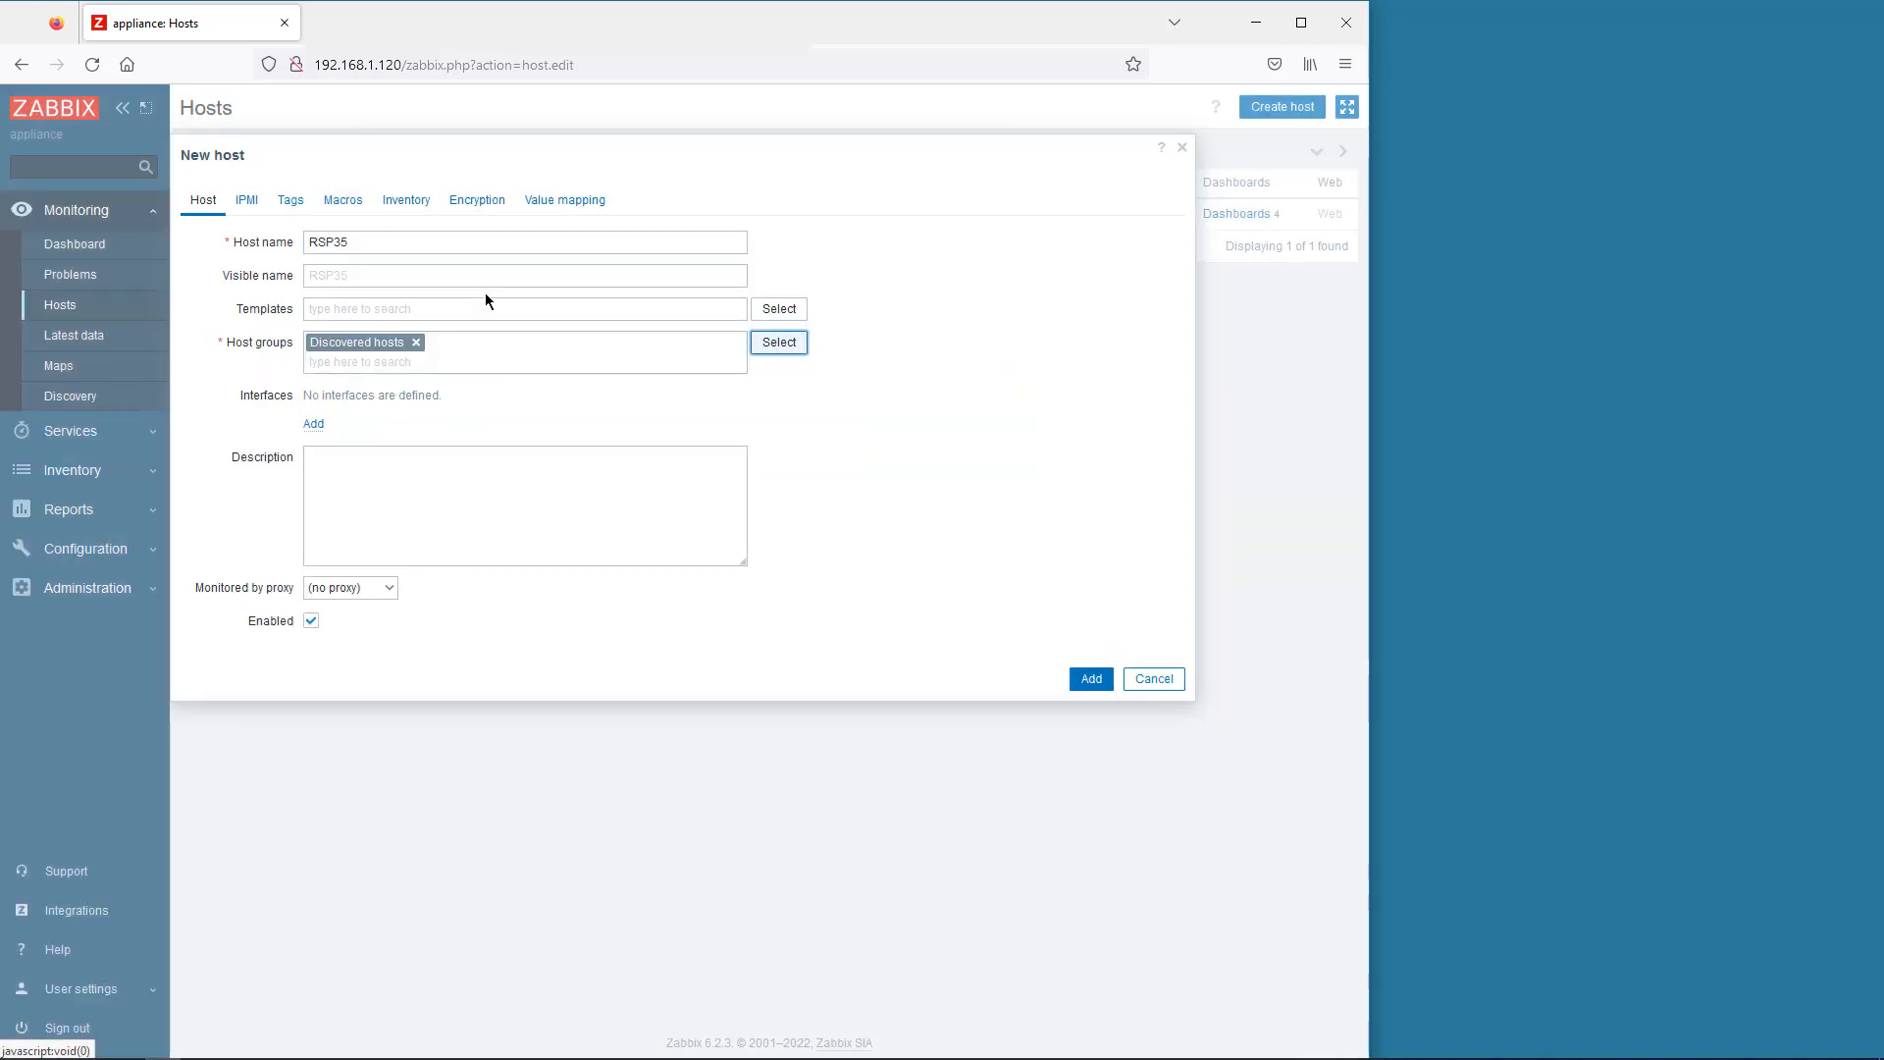
# - Give RSP35 an SNMPv3 interface at 192.168.1.35
pyautogui.click(313, 425)
pyautogui.click(337, 480)
pyautogui.write('192.168.1.35')
pyautogui.click(471, 457)
pyautogui.click(472, 515)
# - Enter the SNMPv3 security name, authPriv level and both passphrases, then add the host
pyautogui.click(472, 526)
pyautogui.write('admin')
pyautogui.click(472, 556)
pyautogui.click(490, 624)
pyautogui.click(491, 626)
pyautogui.write('hirschmann')
pyautogui.press('Tab')
pyautogui.press('Tab')
pyautogui.write('hirschmann')
pyautogui.click(1093, 967)
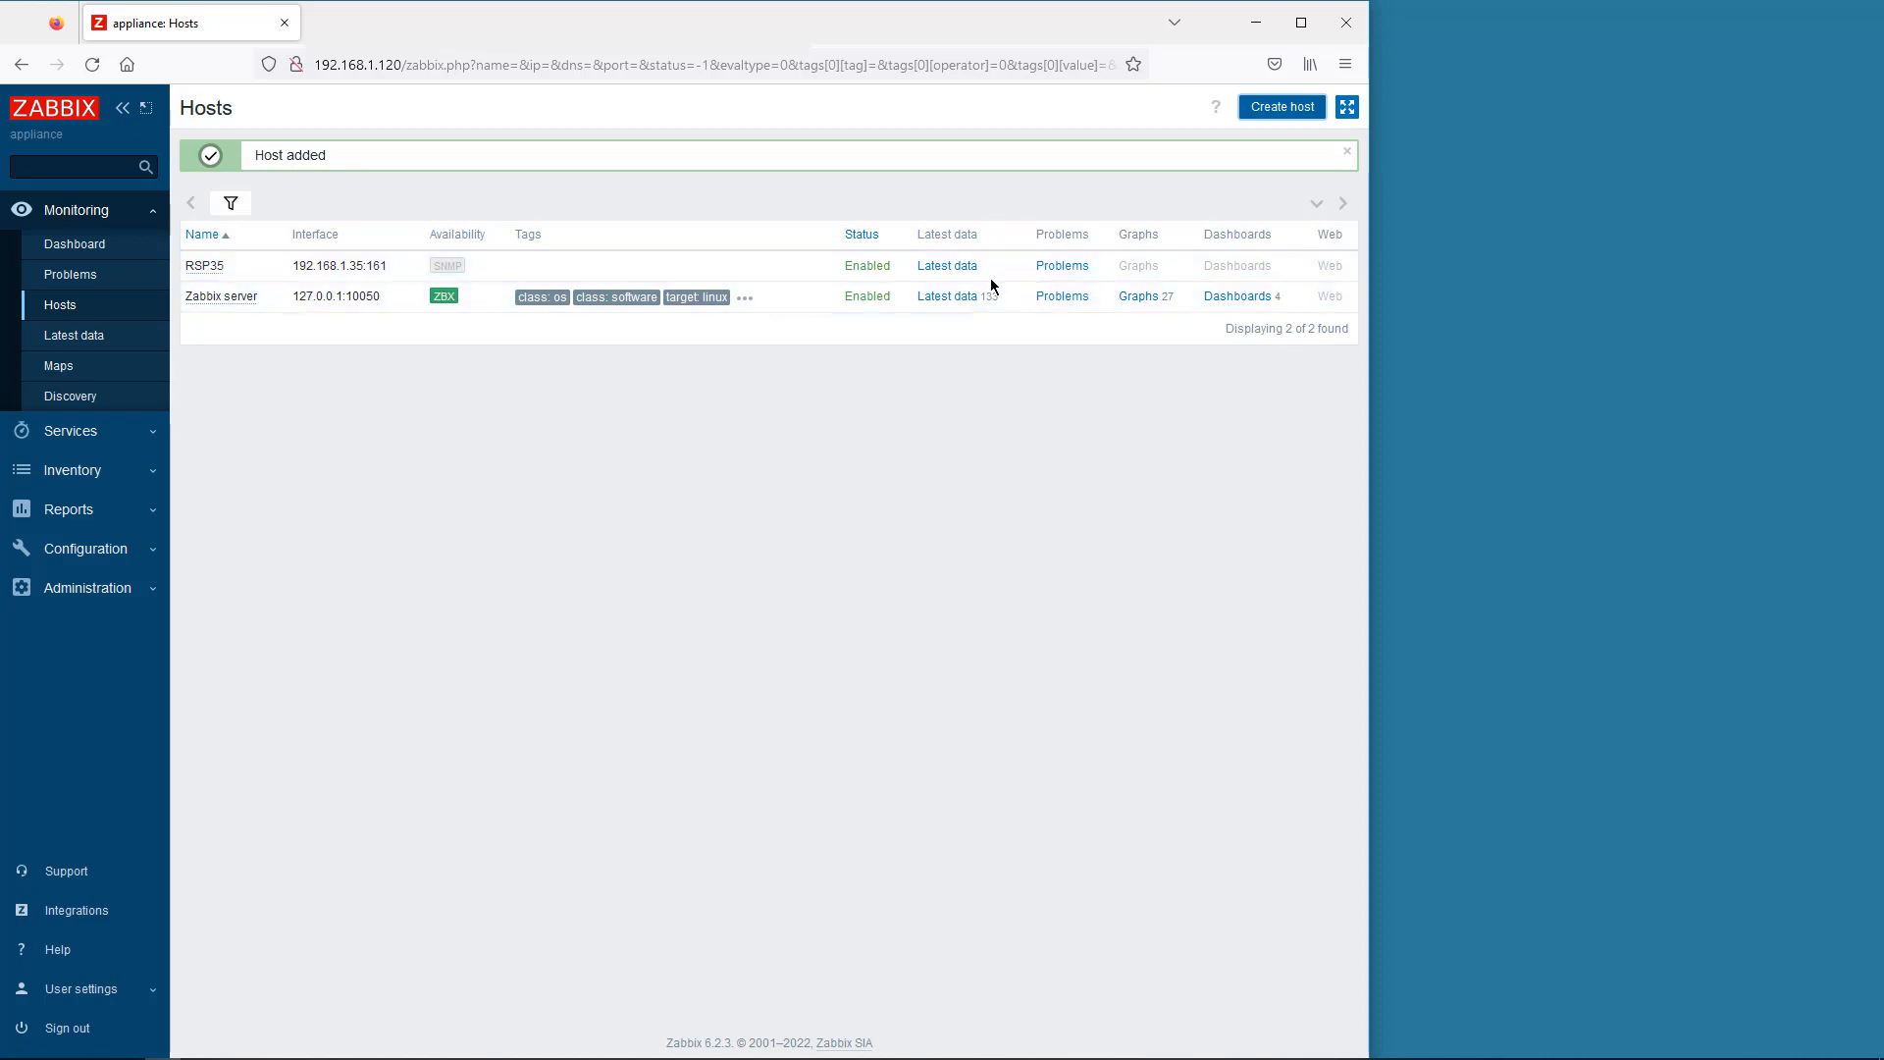
# - Link the Hirschmann HiOS SNMP template to RSP35, update it, and view its latest data
pyautogui.click(199, 270)
pyautogui.click(257, 447)
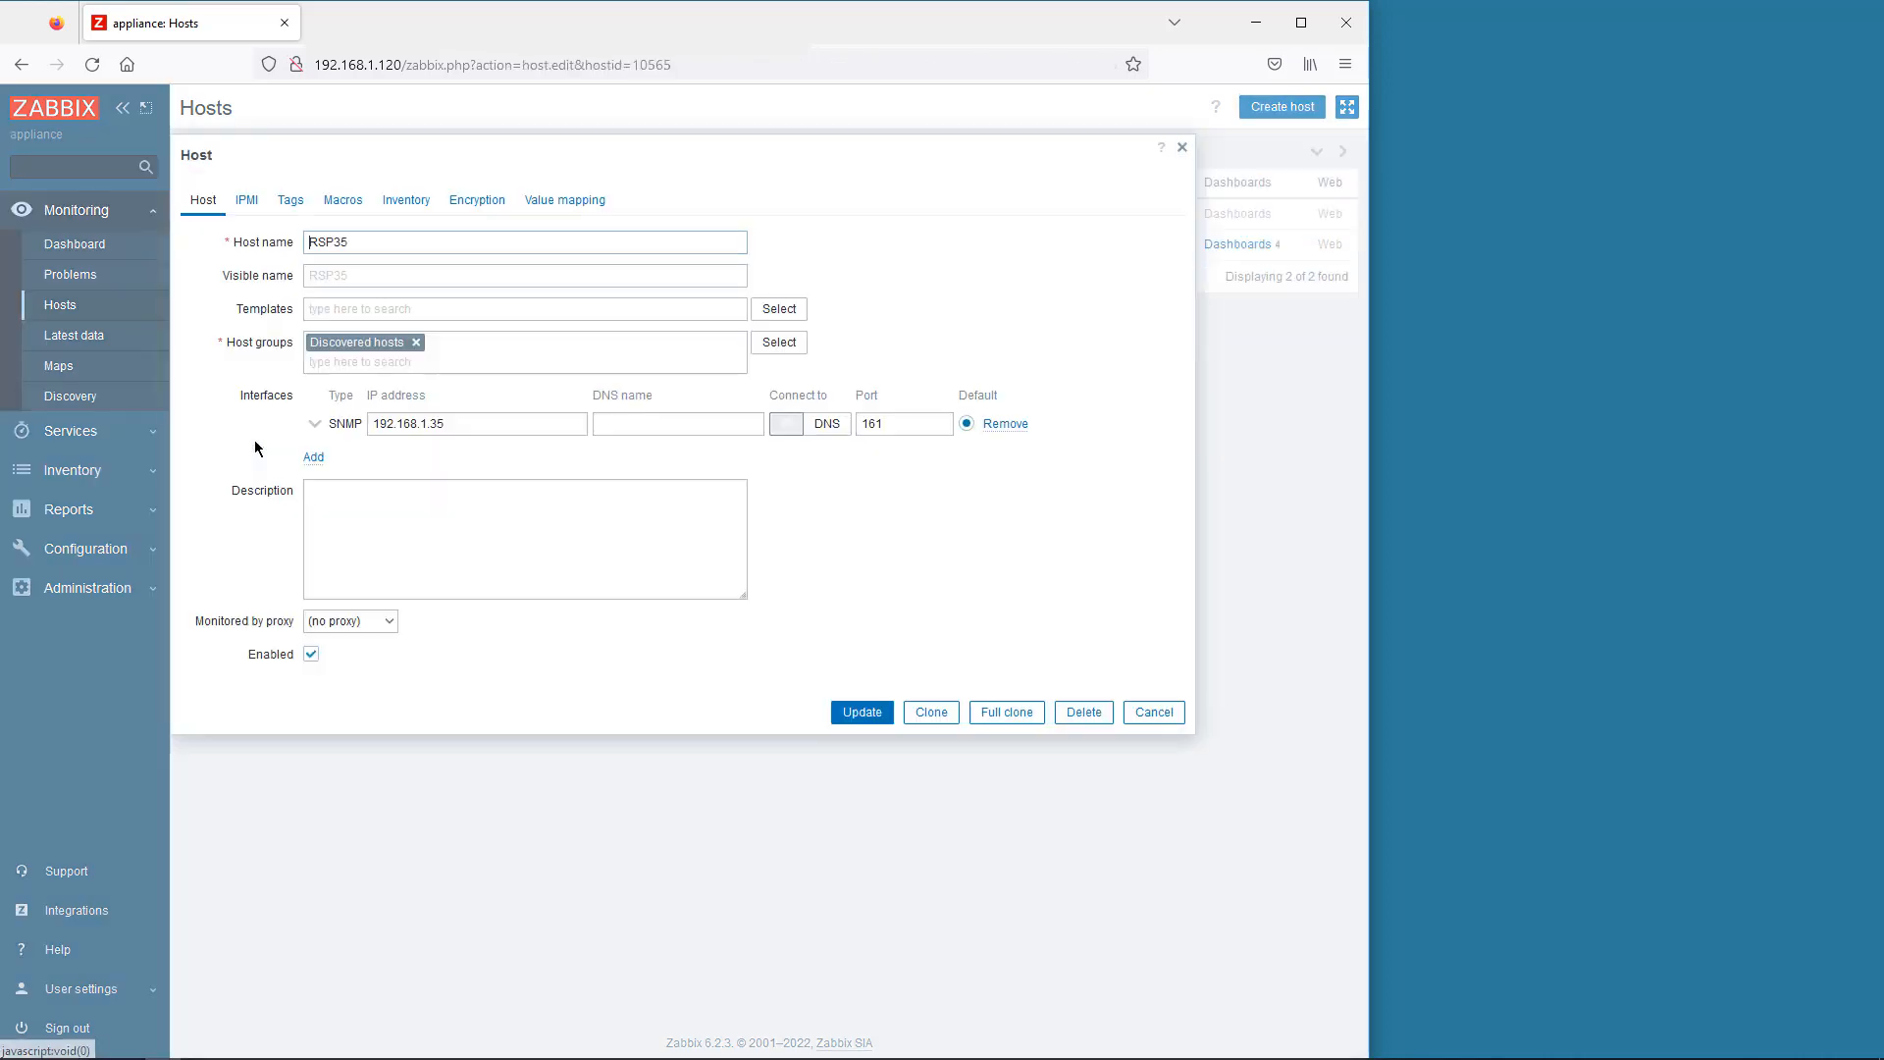
pyautogui.click(777, 309)
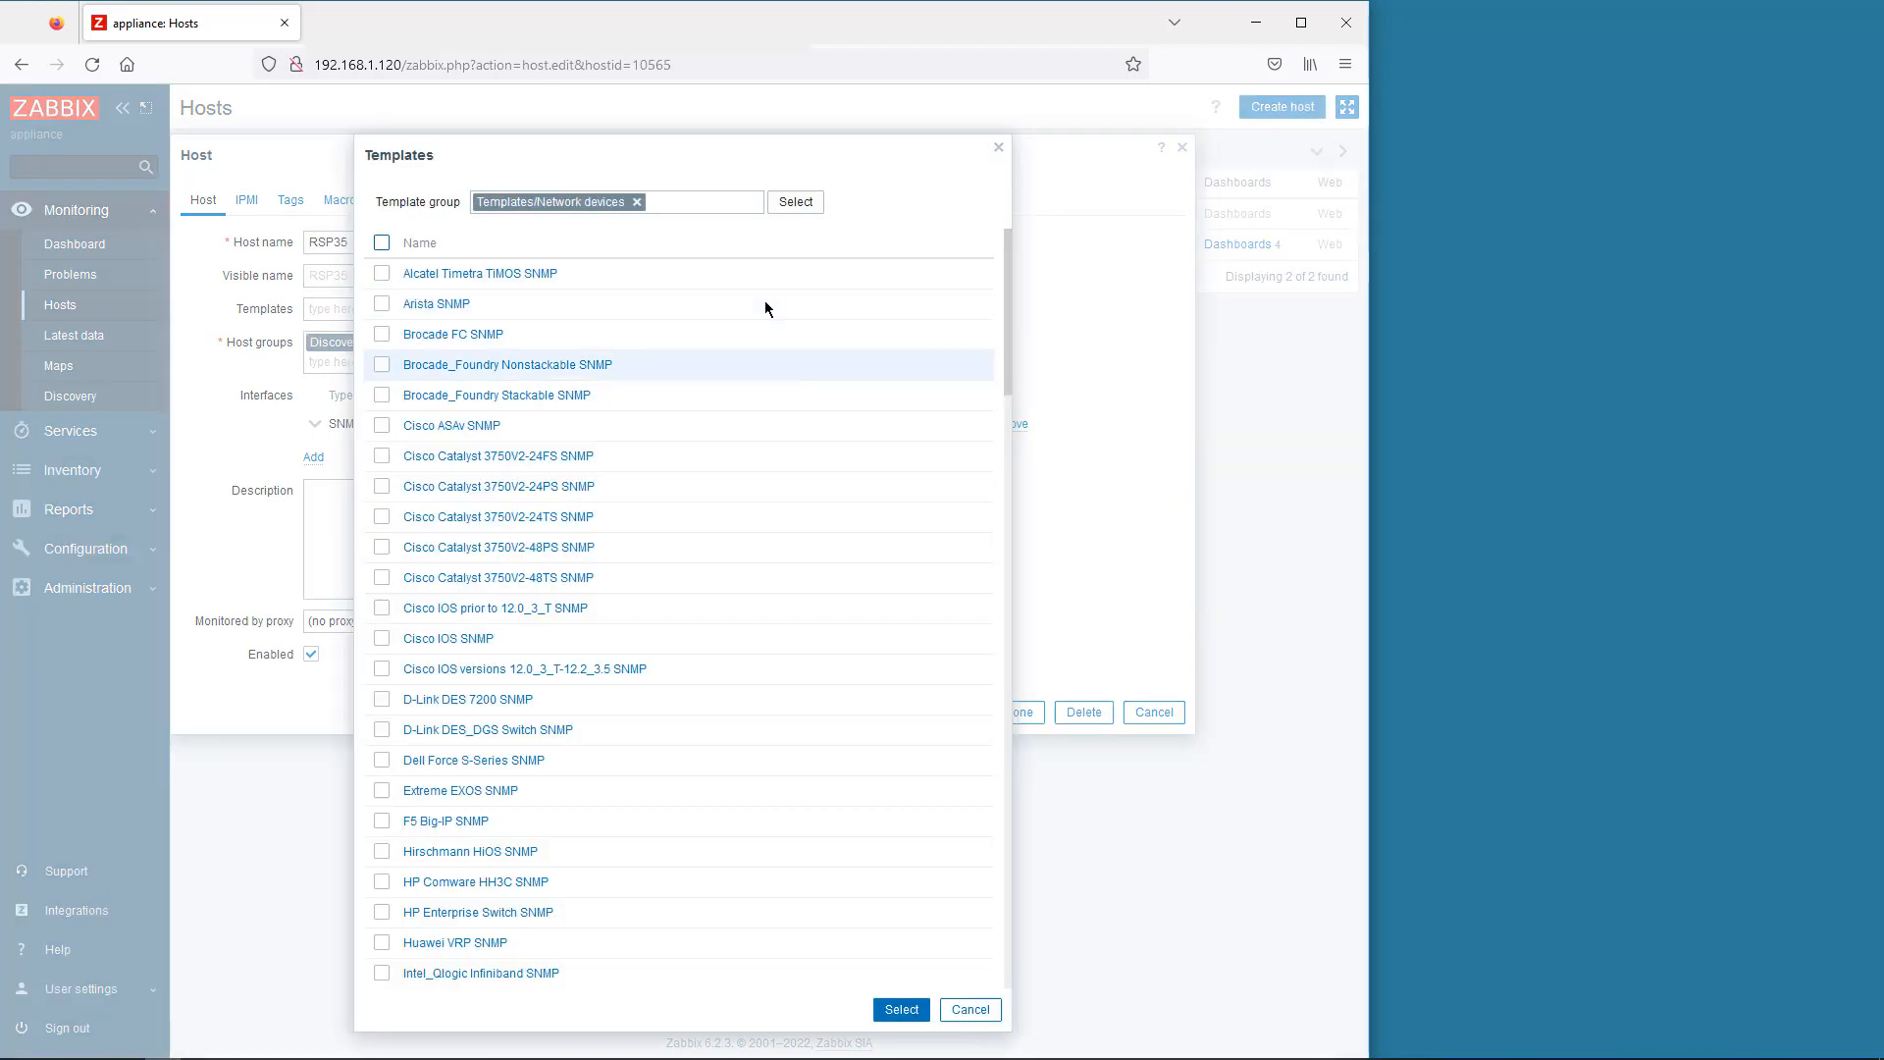
pyautogui.click(381, 851)
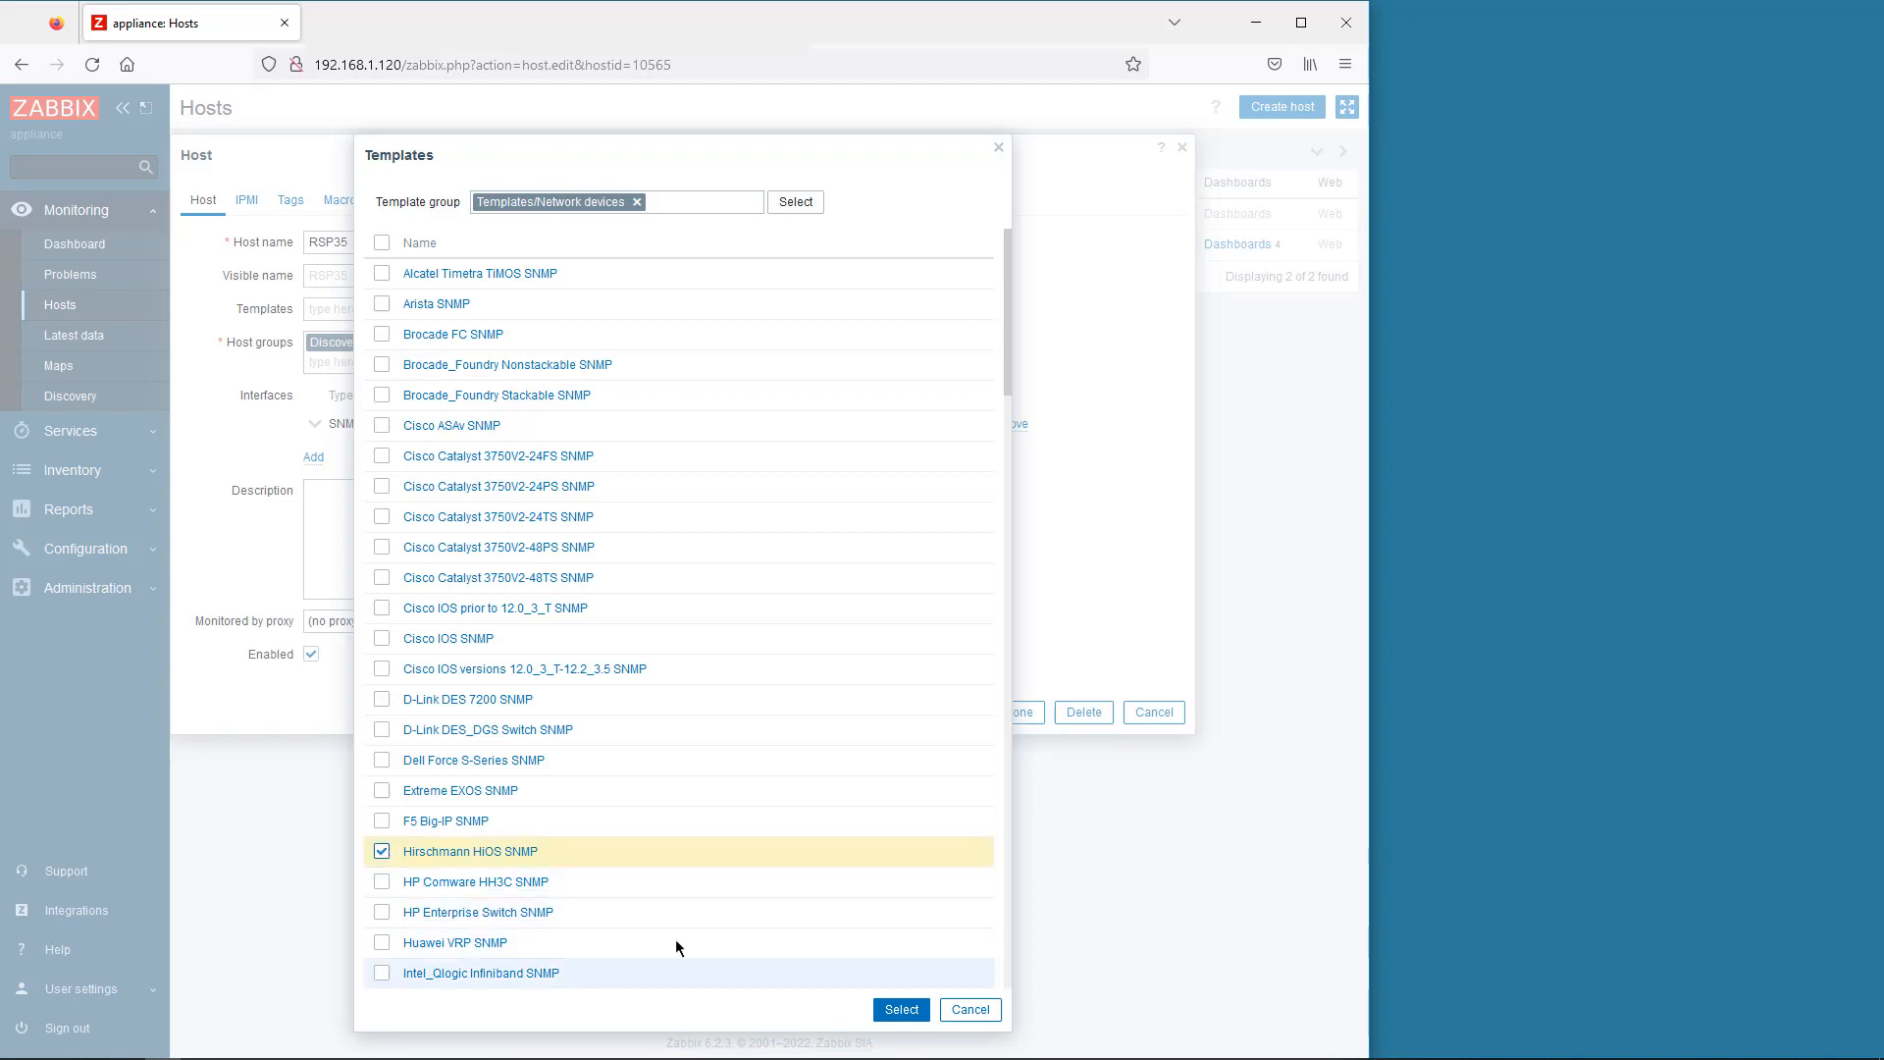
pyautogui.click(901, 1009)
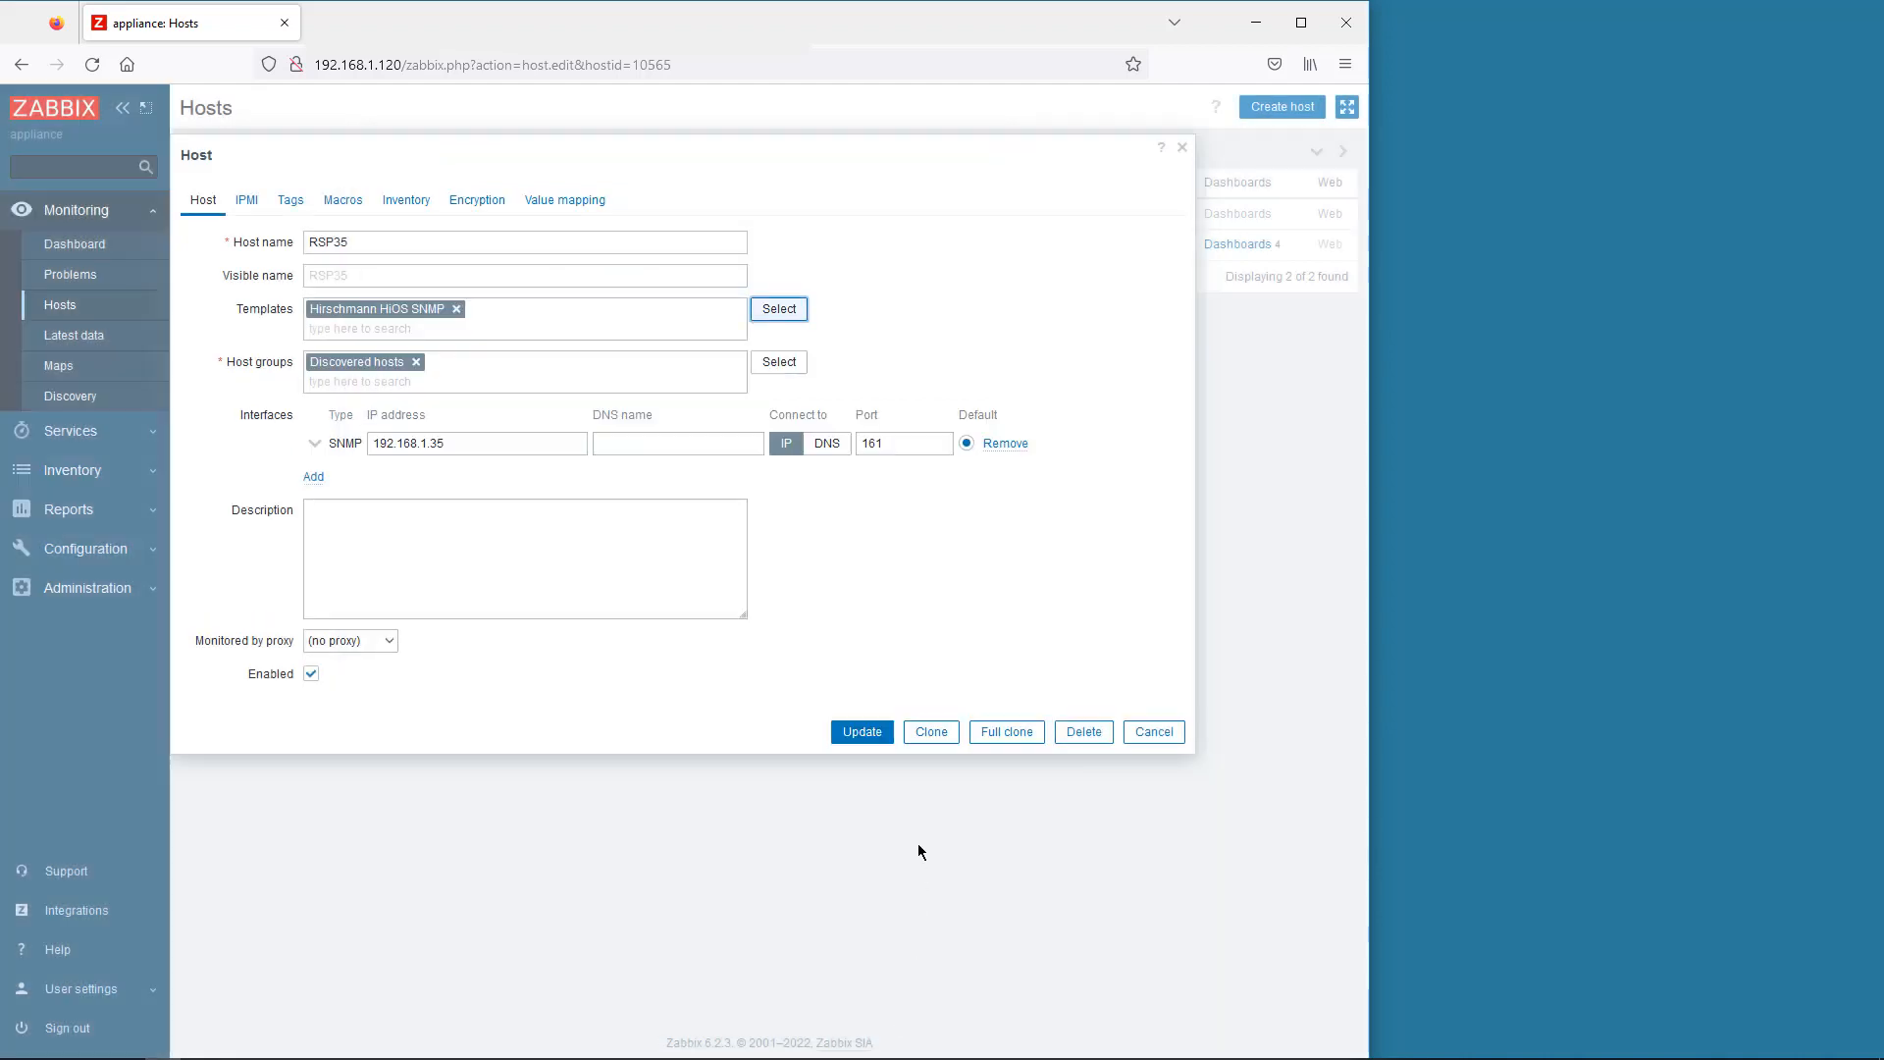
pyautogui.click(868, 735)
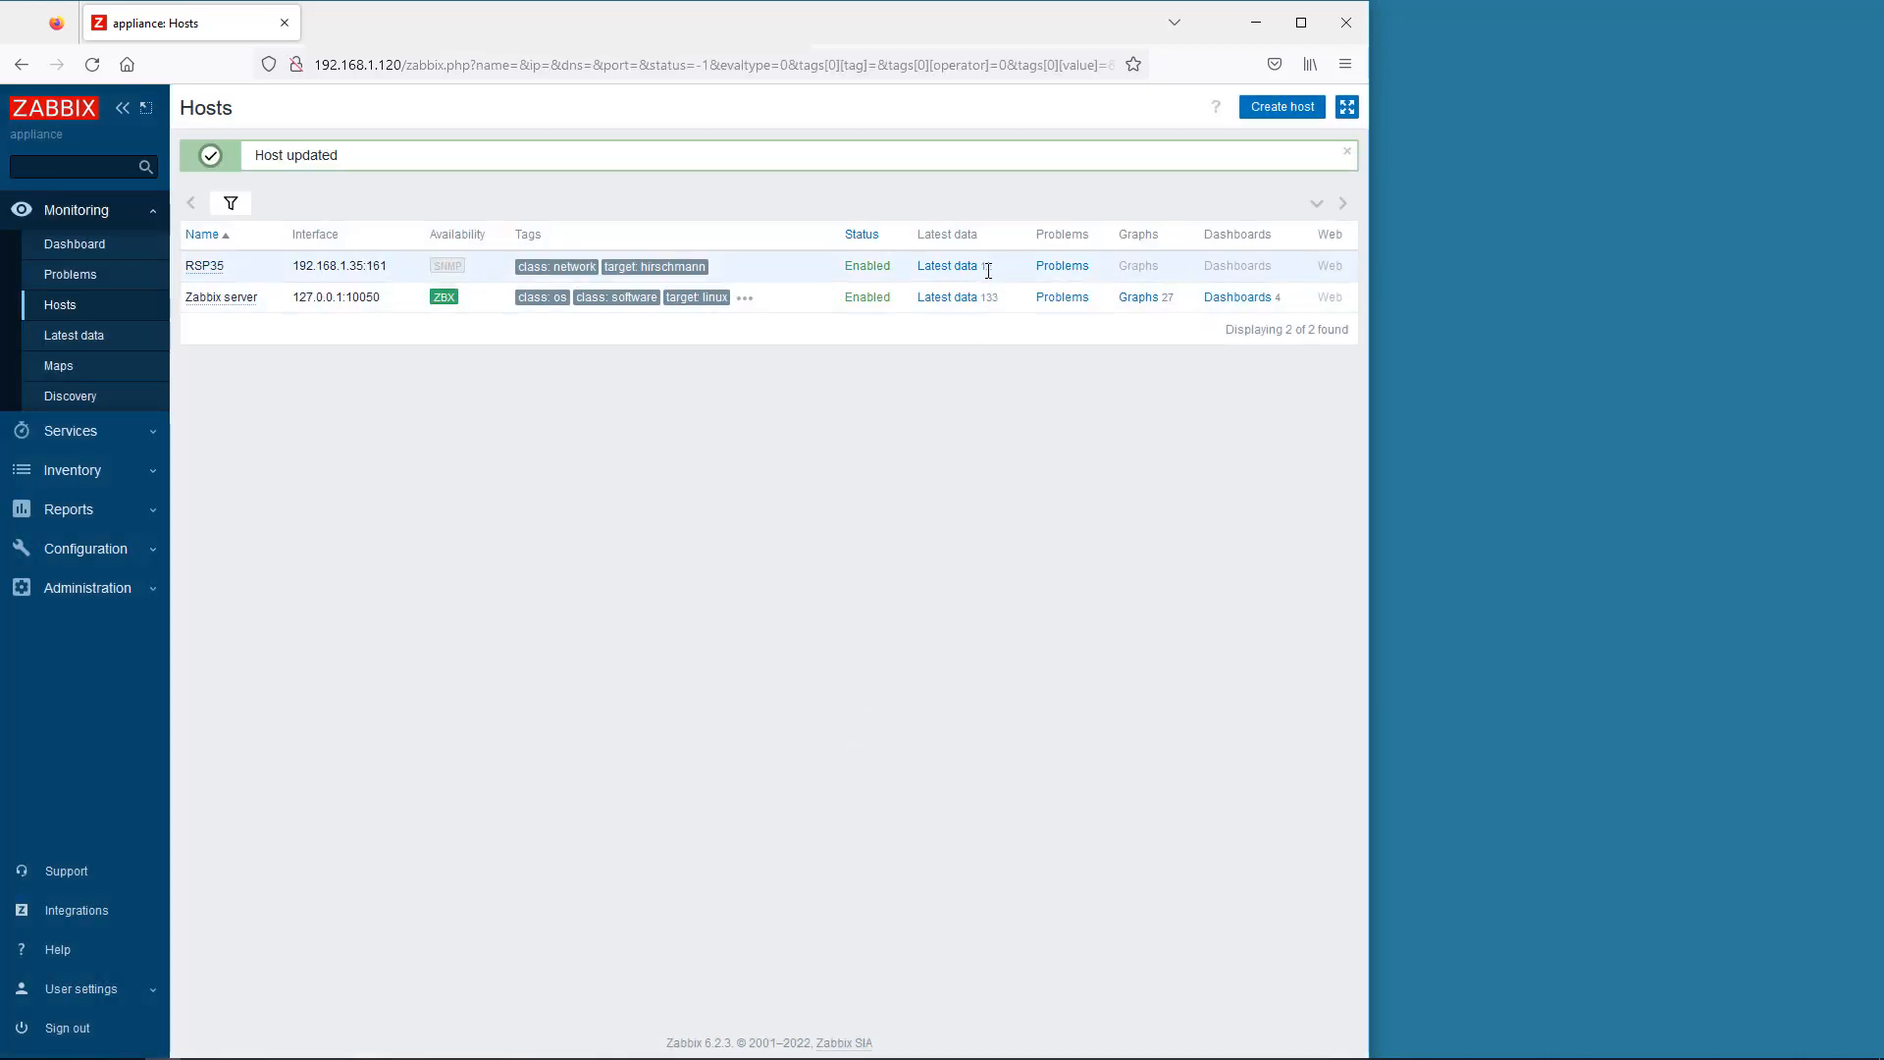
pyautogui.click(956, 267)
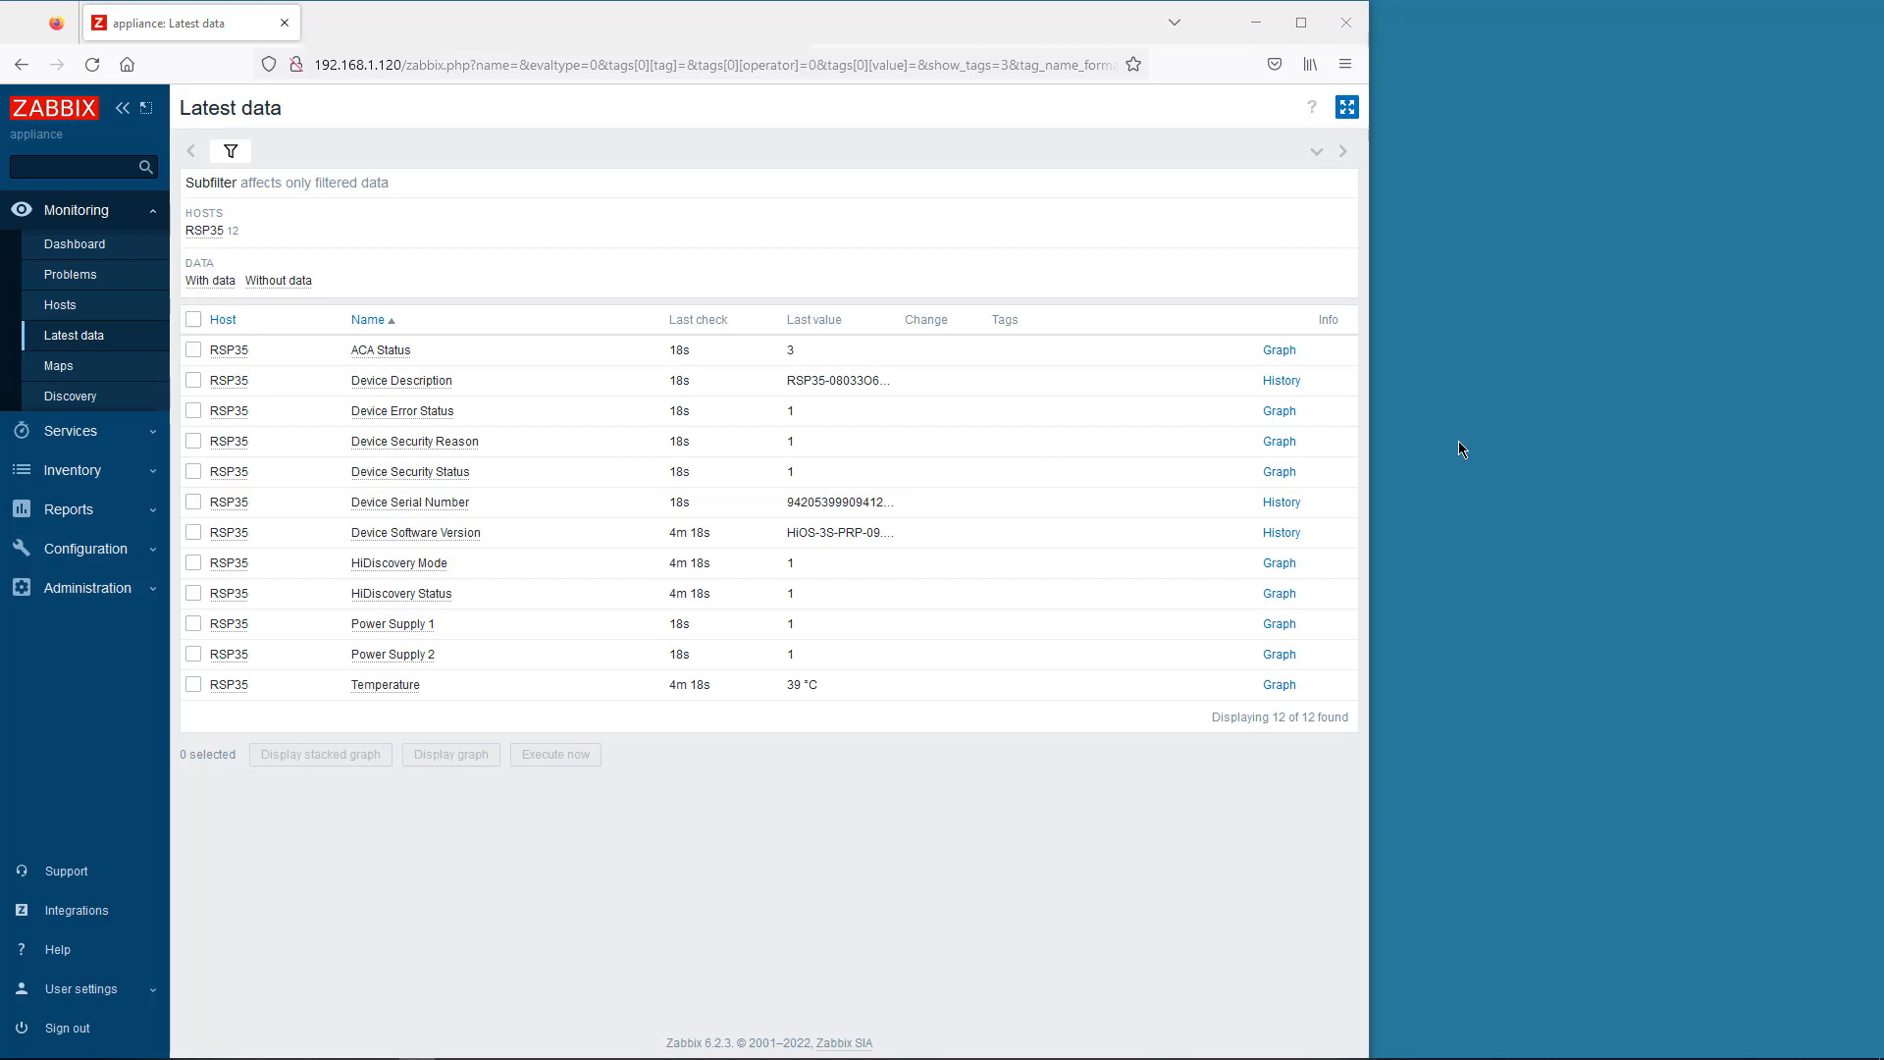
pyautogui.click(57, 306)
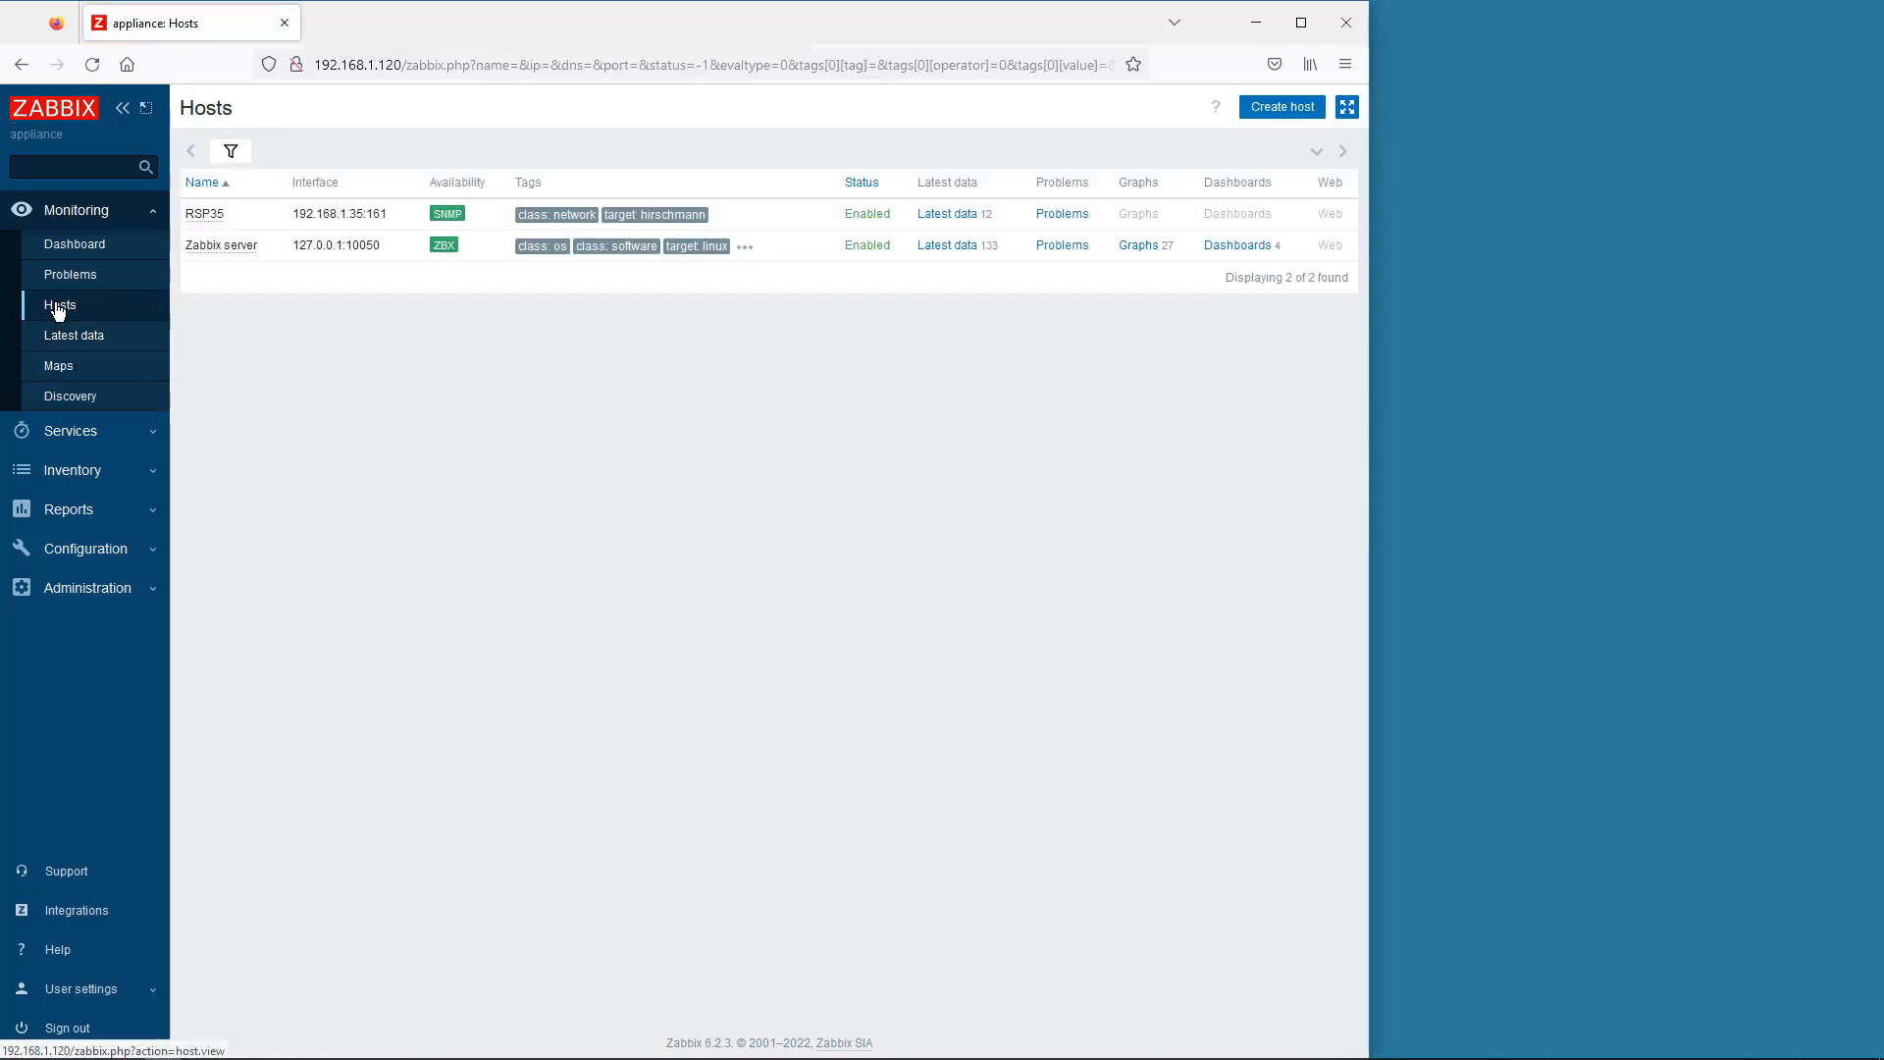
pyautogui.click(1281, 106)
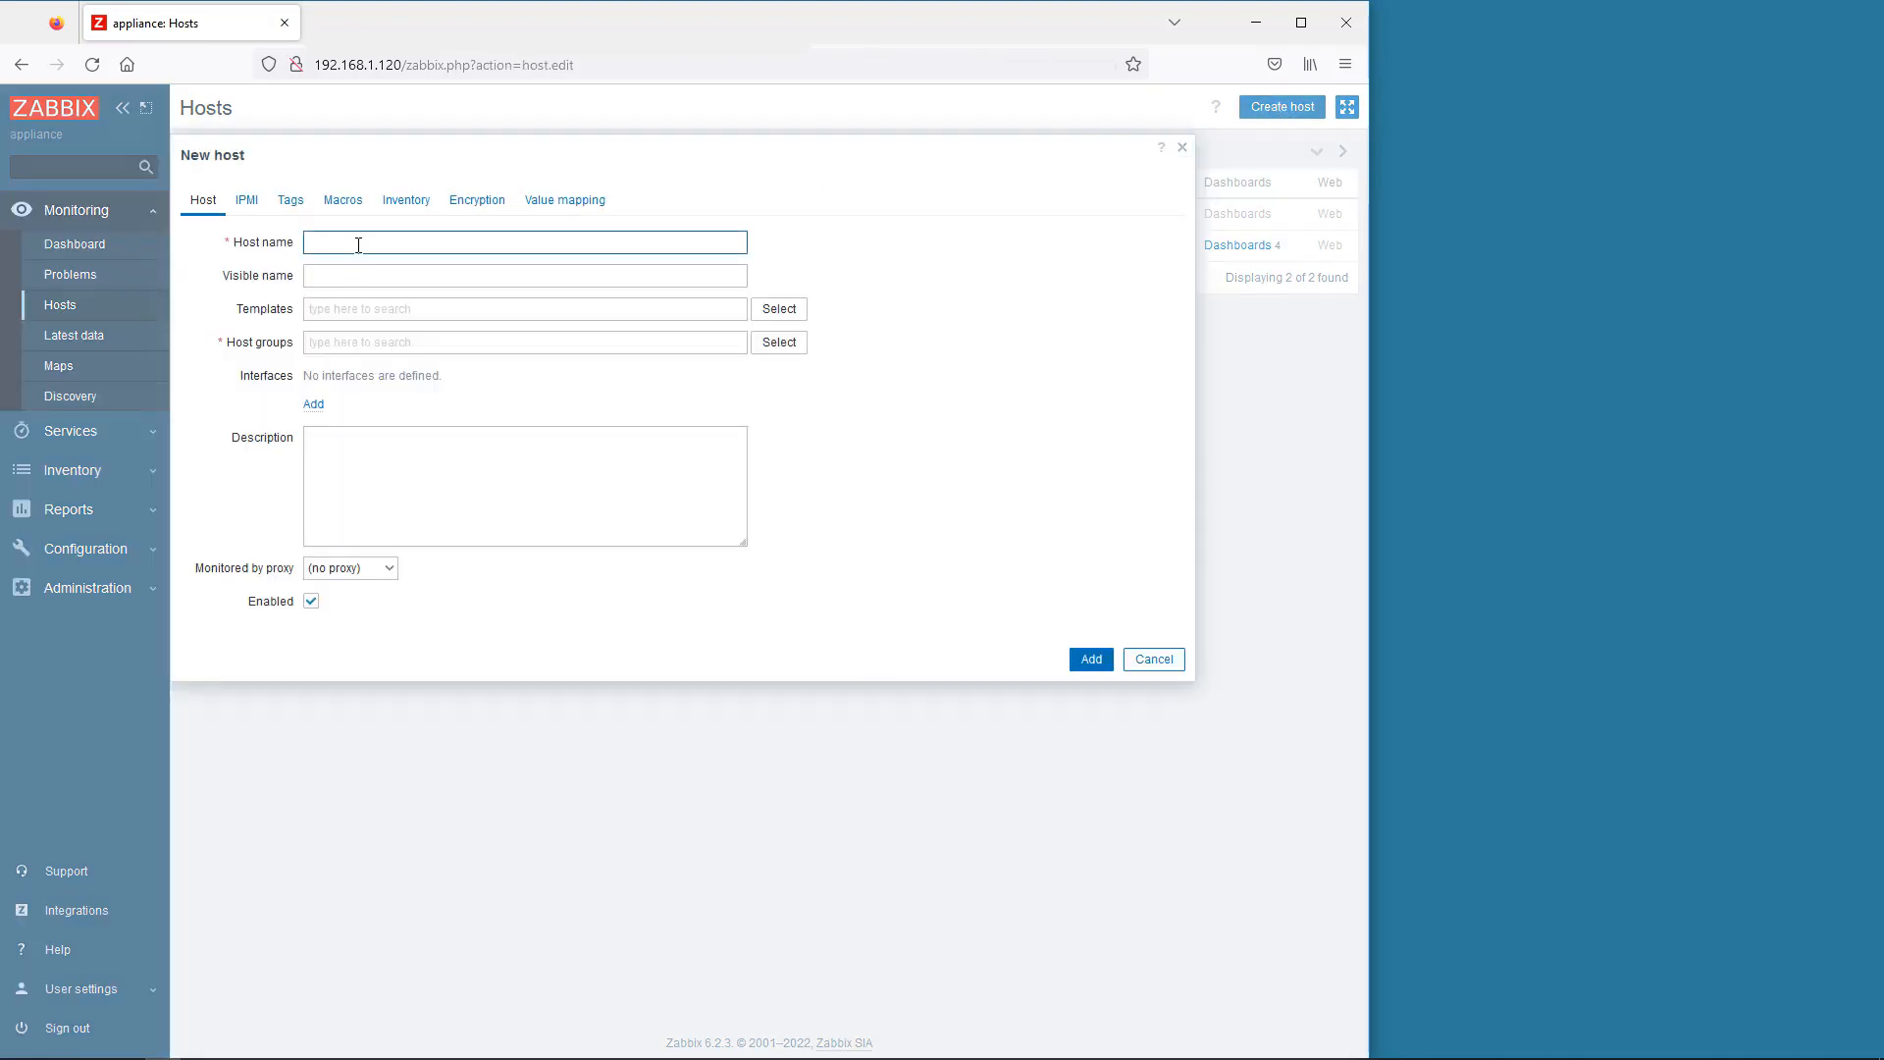
# - Name the new host BRS50, linked to Hirschmann HiOS SNMP, in Discovered hosts
pyautogui.write('BRS50')
pyautogui.click(772, 310)
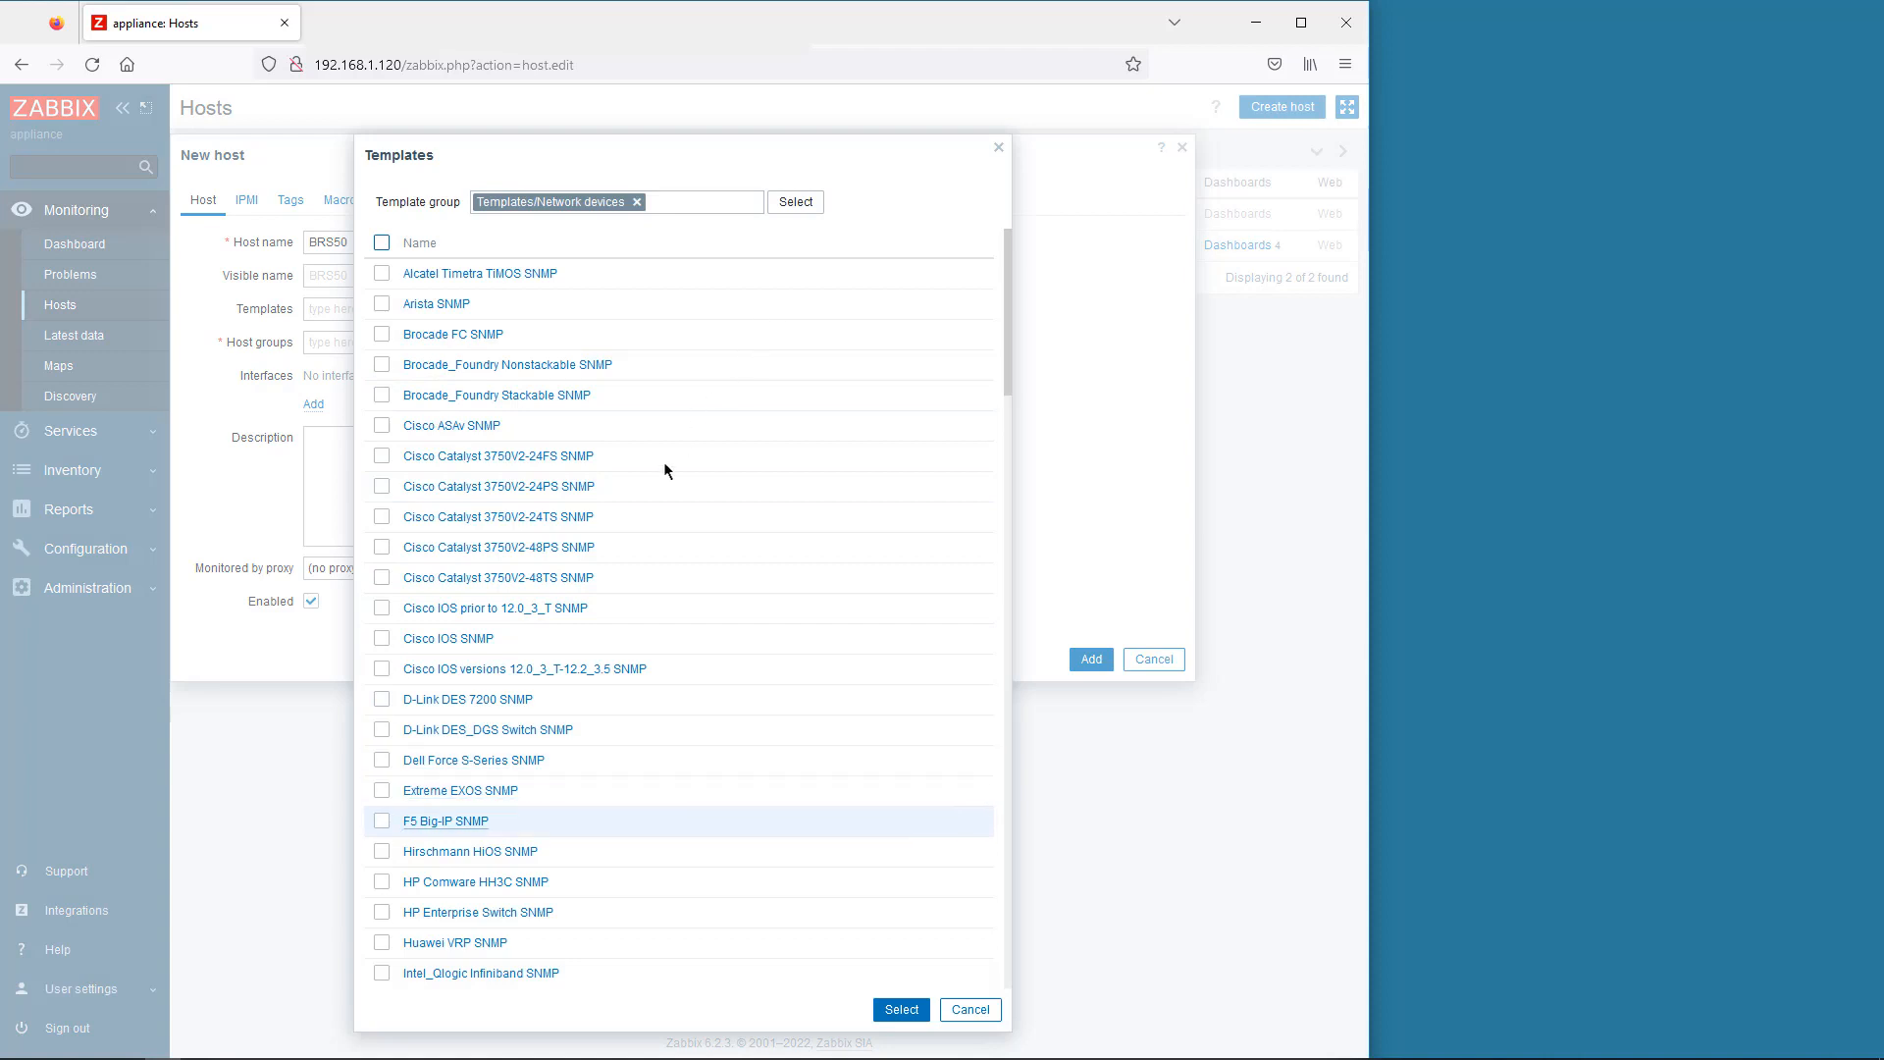
pyautogui.click(382, 850)
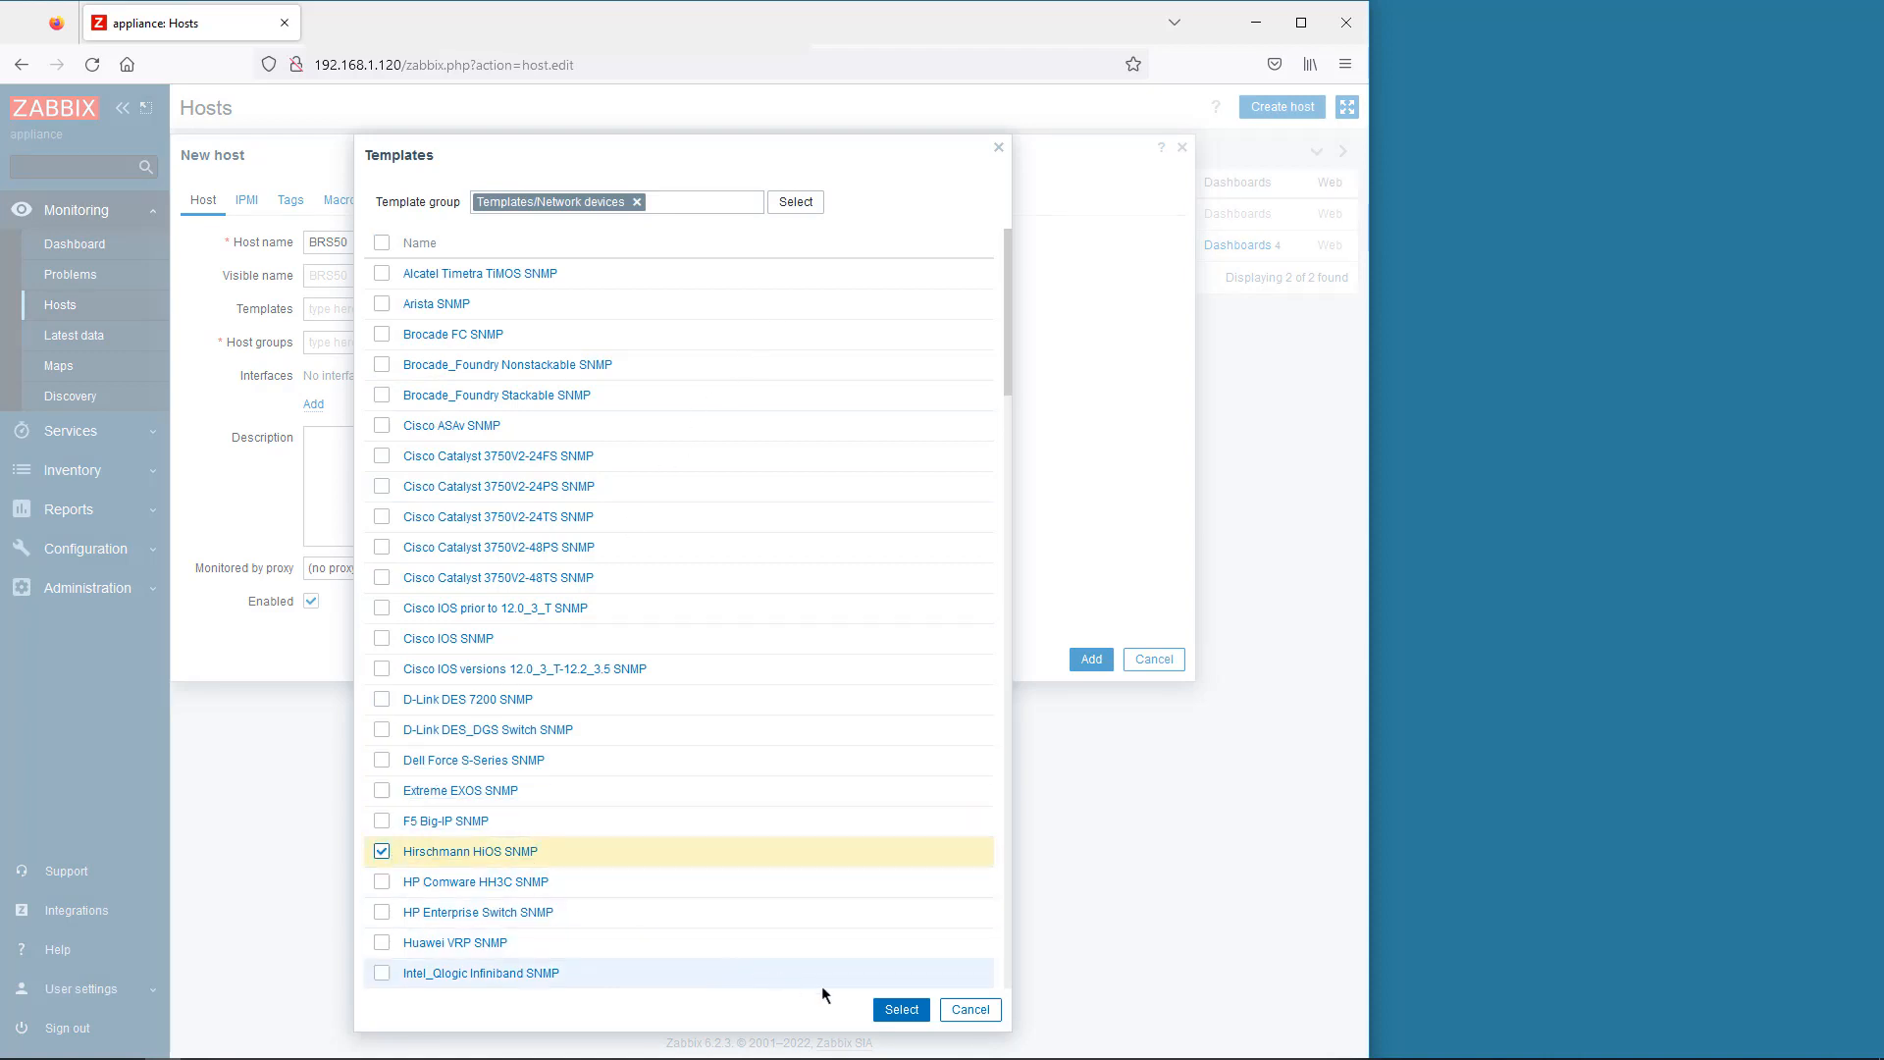
pyautogui.click(900, 1010)
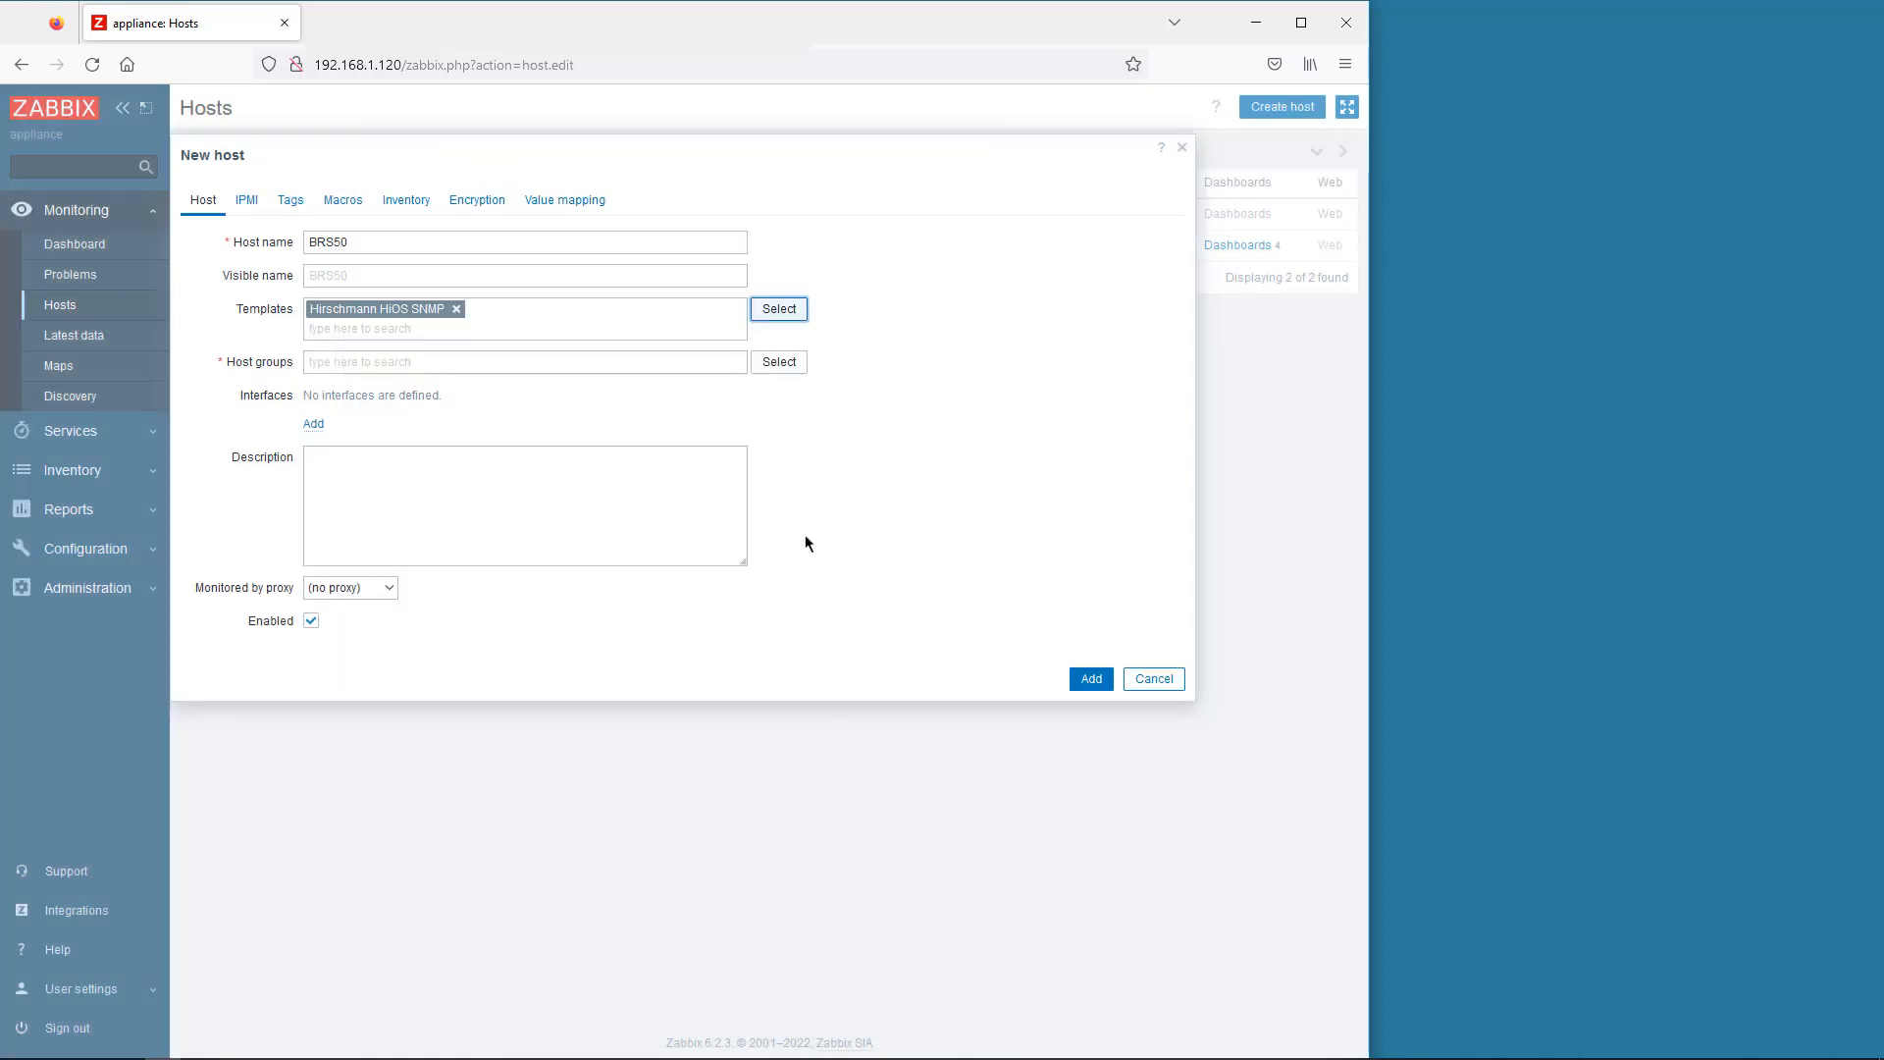
pyautogui.click(774, 363)
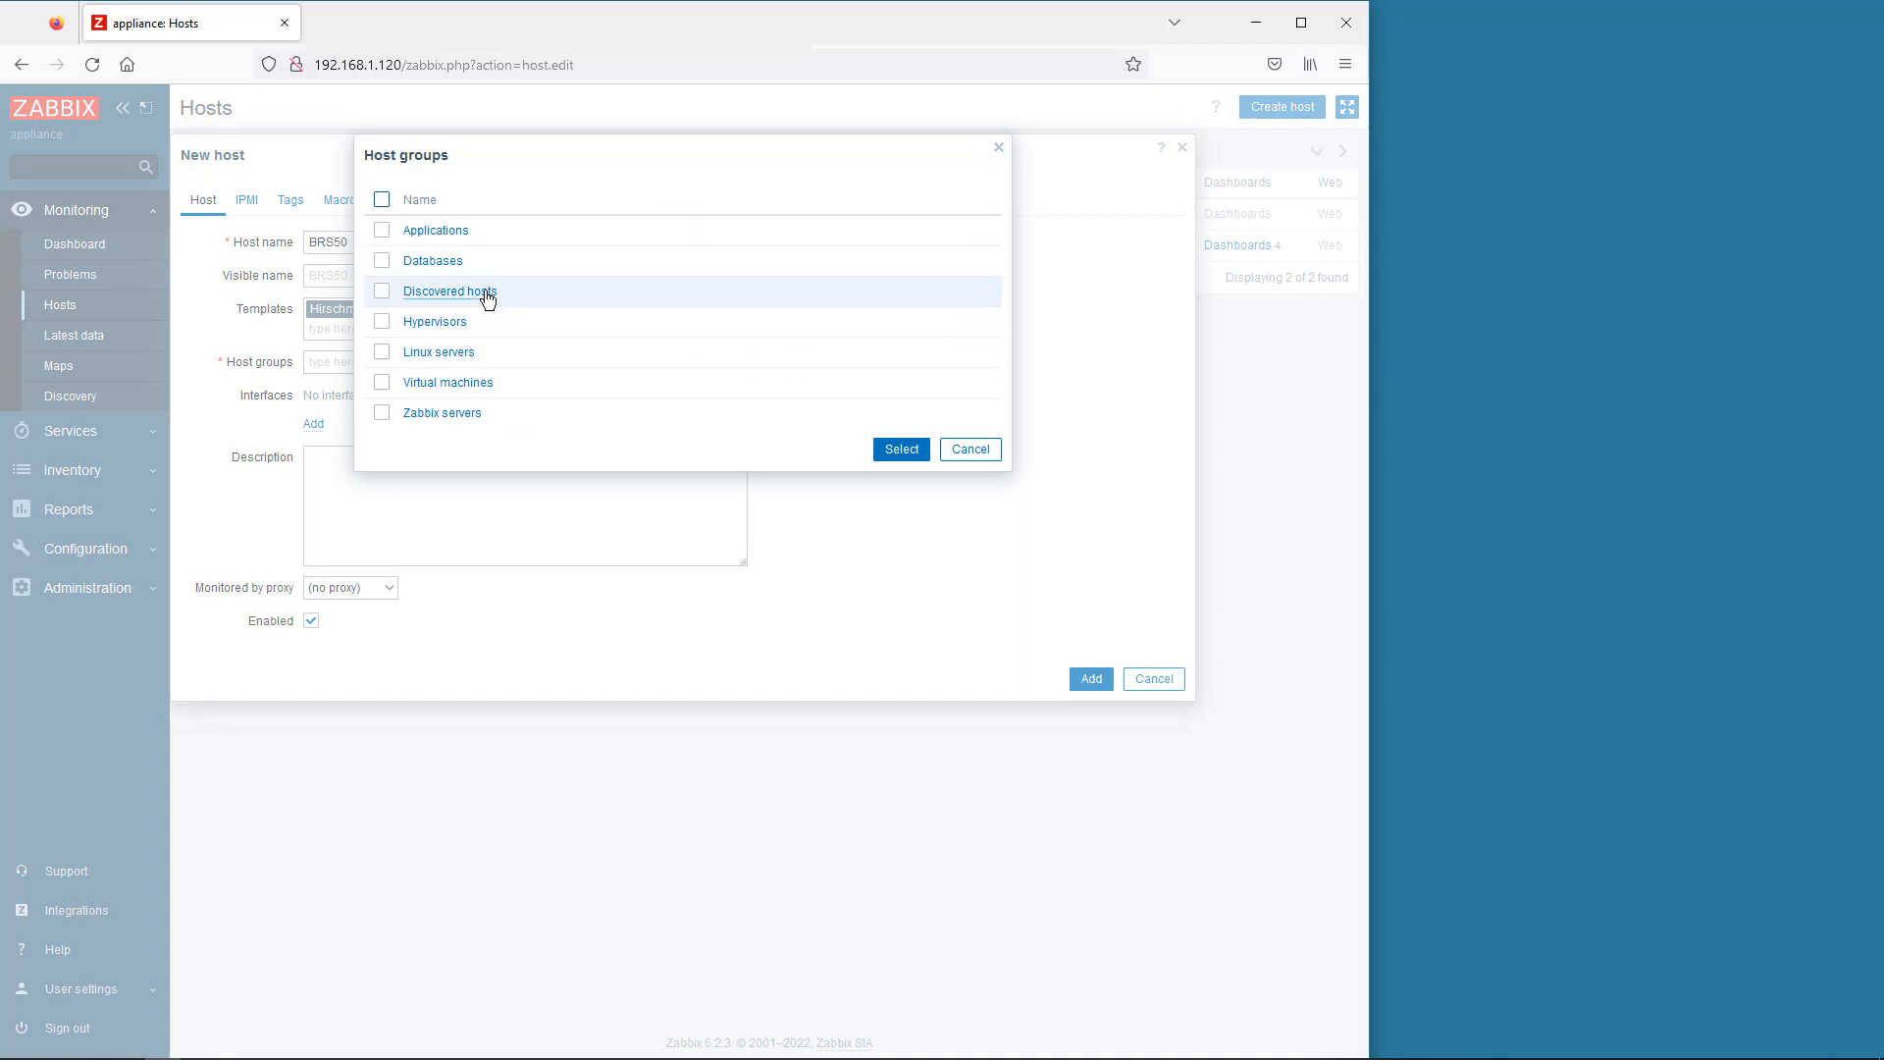
pyautogui.click(487, 296)
# - Give BRS50 an SNMPv3 interface at 192.168.1.50
pyautogui.click(314, 445)
pyautogui.click(343, 497)
pyautogui.moveTo(429, 444); pyautogui.dragTo(343, 443)
pyautogui.write('192.168.1.50')
pyautogui.click(465, 477)
pyautogui.click(467, 546)
# - Enter the SNMPv3 security name, authPriv level and passphrases, add BRS50, and view its latest data
pyautogui.click(471, 543)
pyautogui.write('admin')
pyautogui.click(471, 576)
pyautogui.click(467, 649)
pyautogui.click(486, 643)
pyautogui.write('hirschmann')
pyautogui.press('Tab')
pyautogui.write('hirschmann')
pyautogui.click(1091, 965)
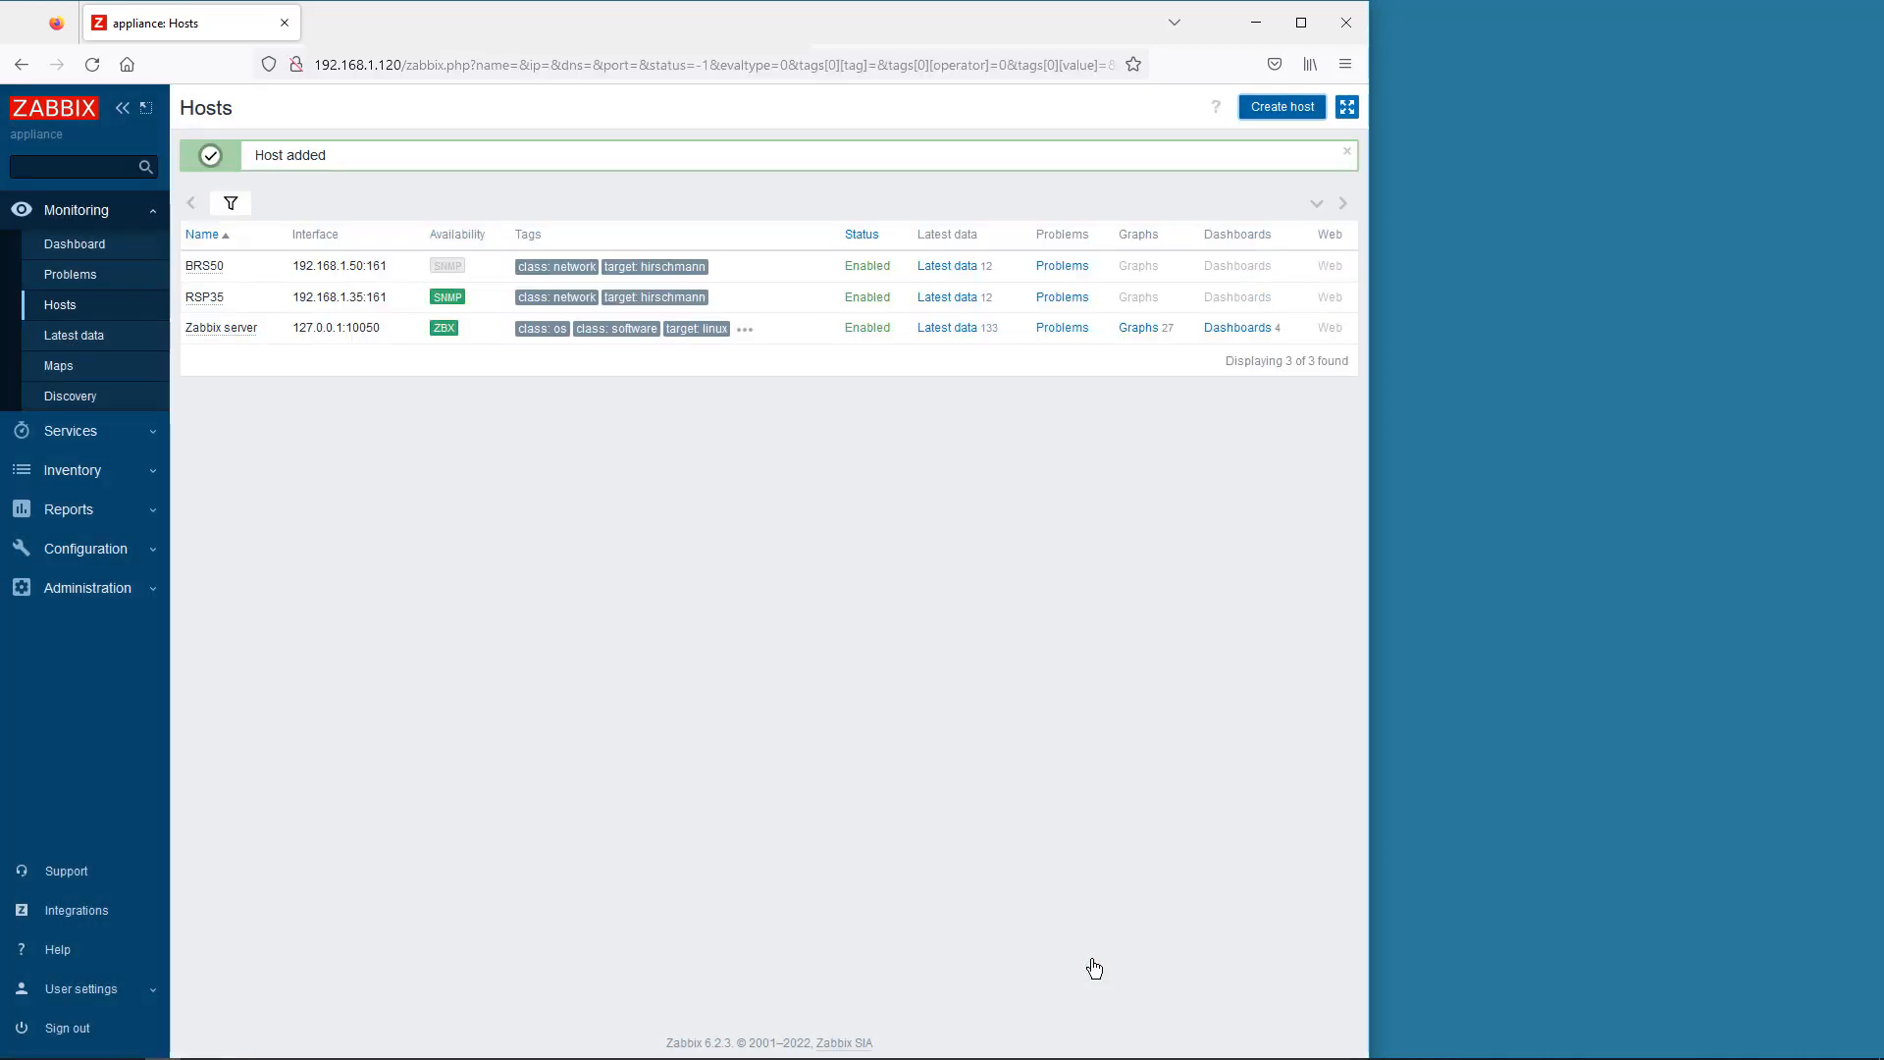
pyautogui.click(956, 265)
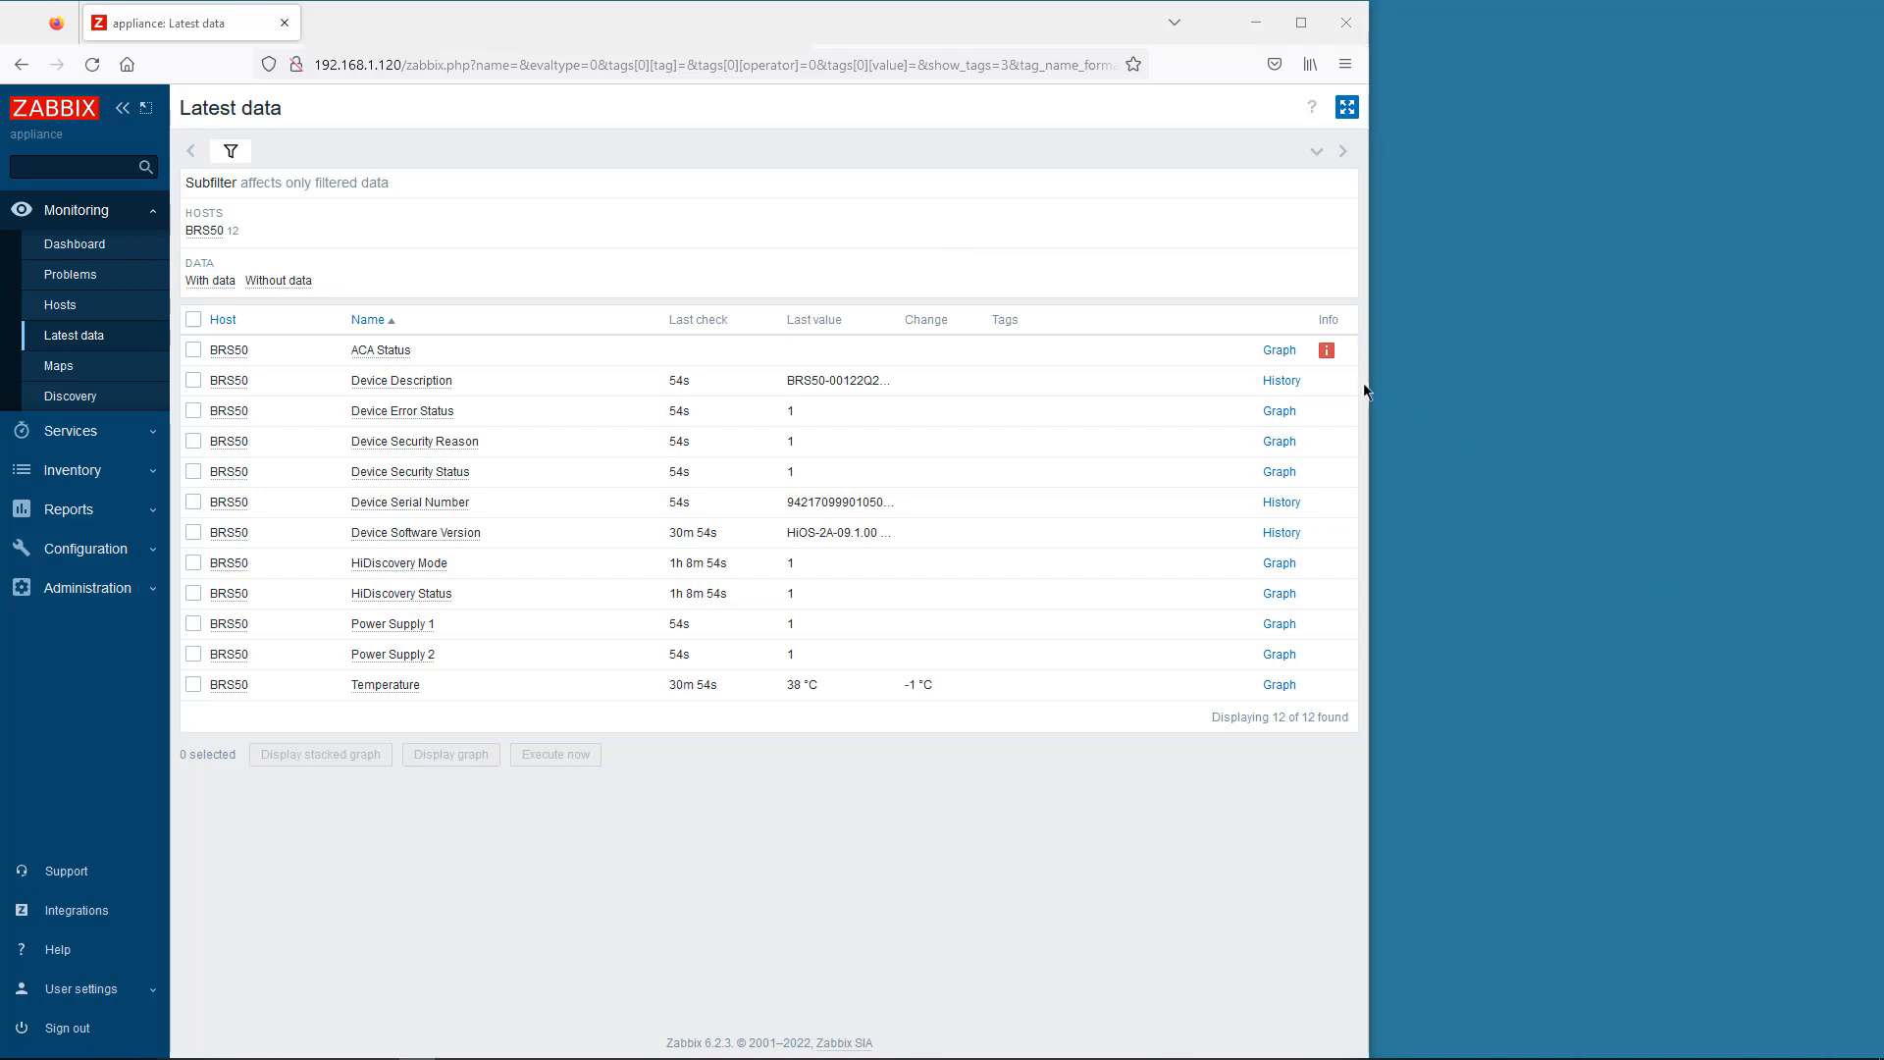
# - Read the no-such-instance error on BRS50's unsupported ACA Status item
pyautogui.moveTo(1328, 362)
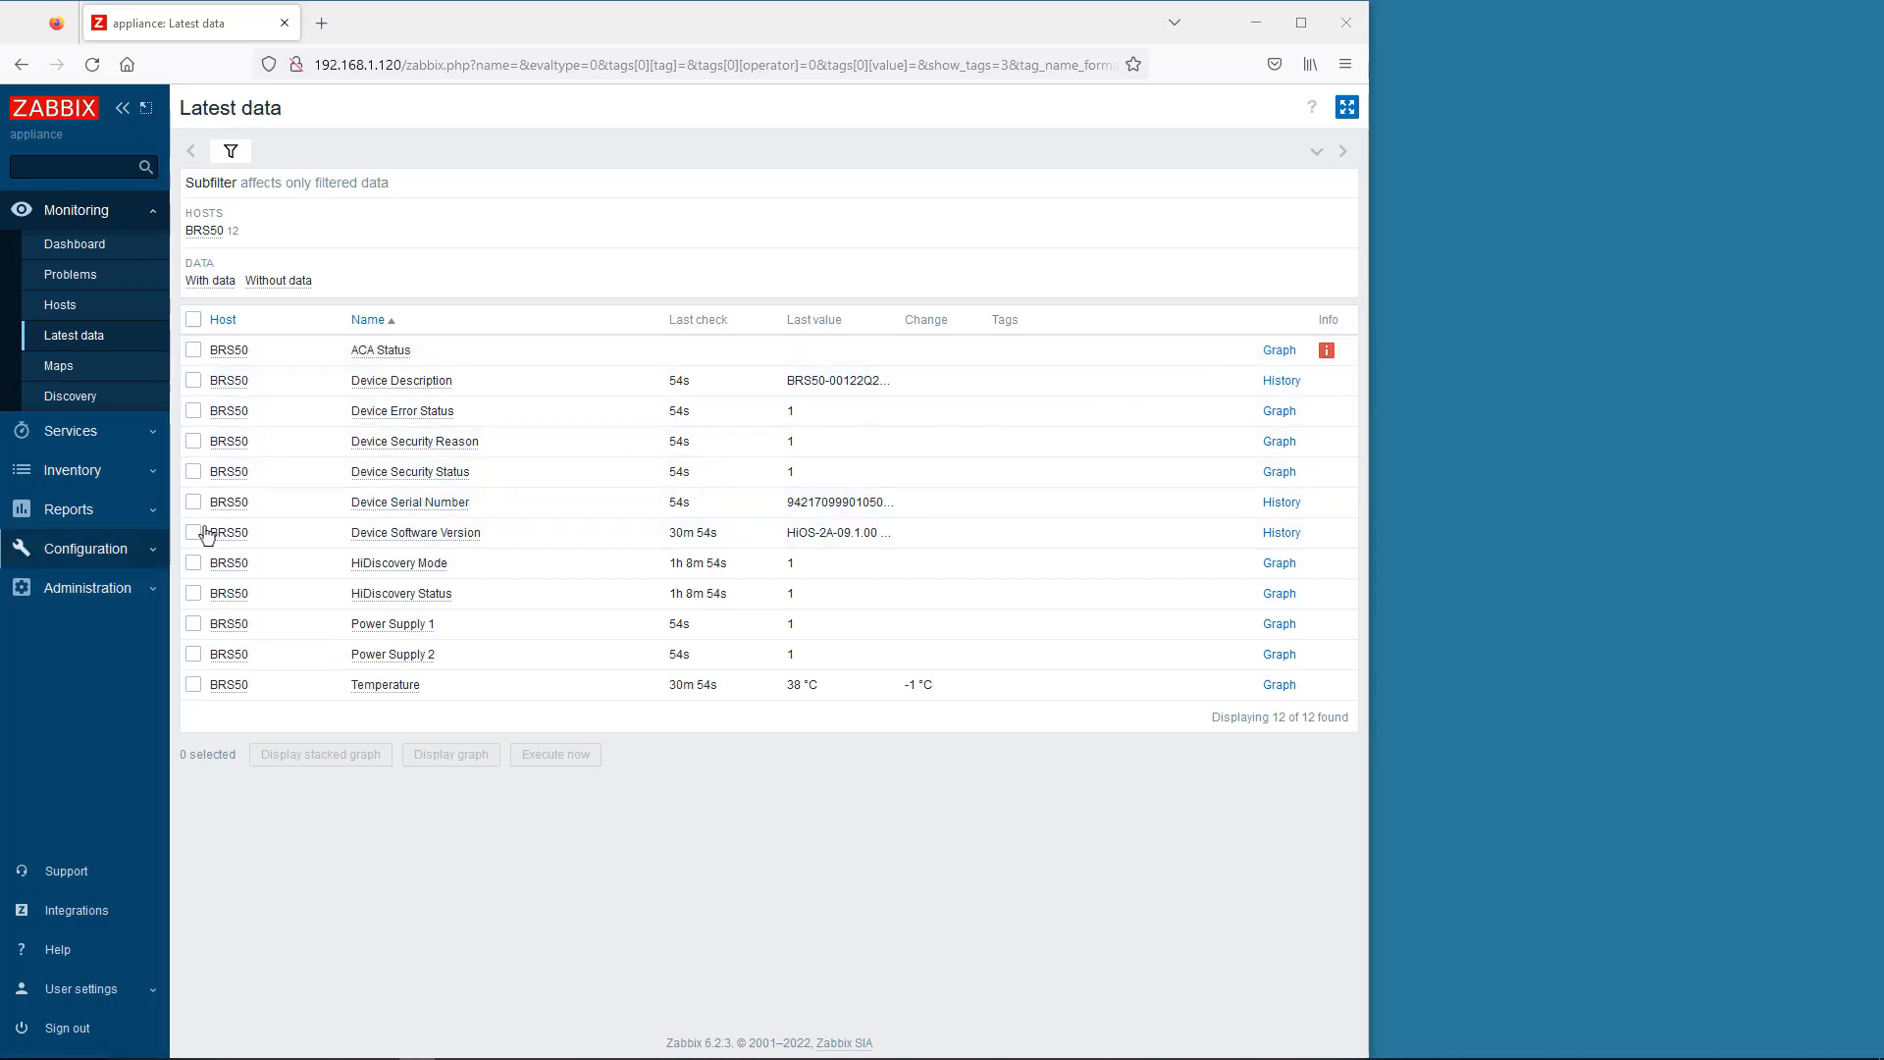
# - Open BRS50's items, inspect the ACA Status SNMP OID, and cancel without saving
pyautogui.click(109, 550)
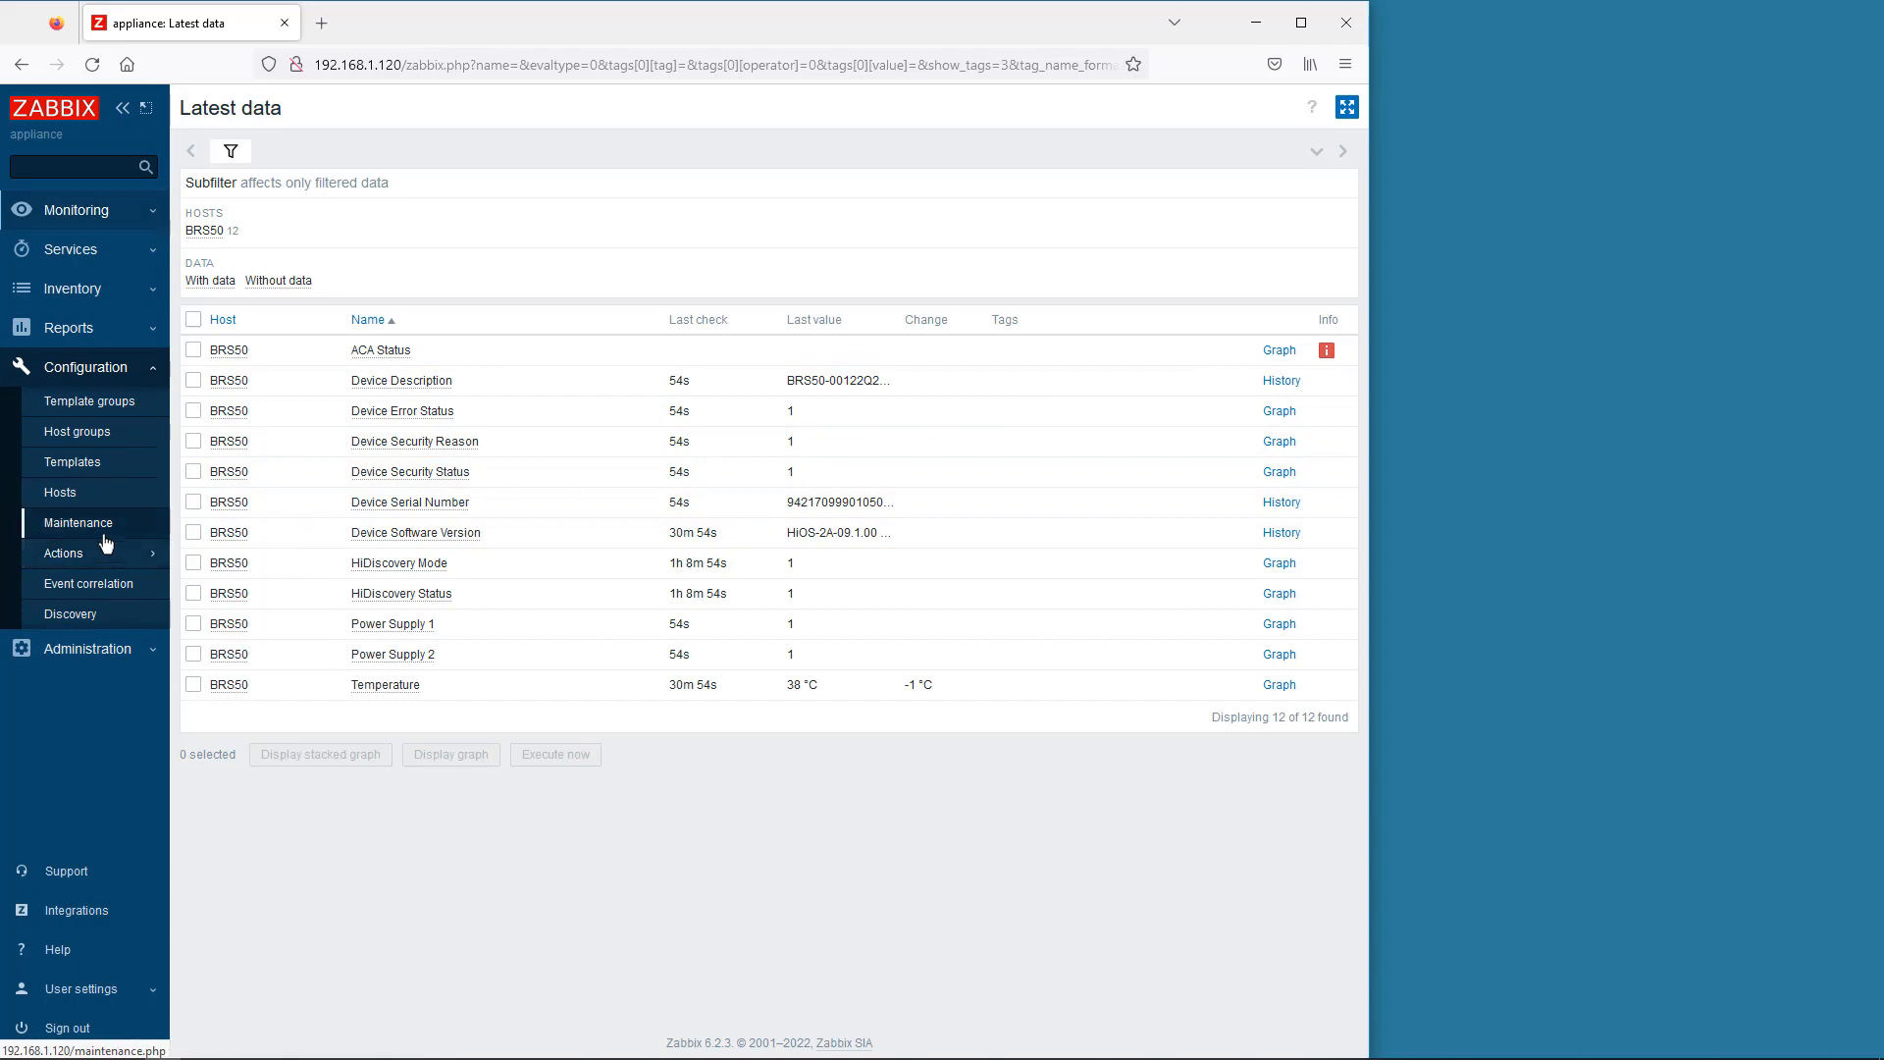
pyautogui.click(87, 500)
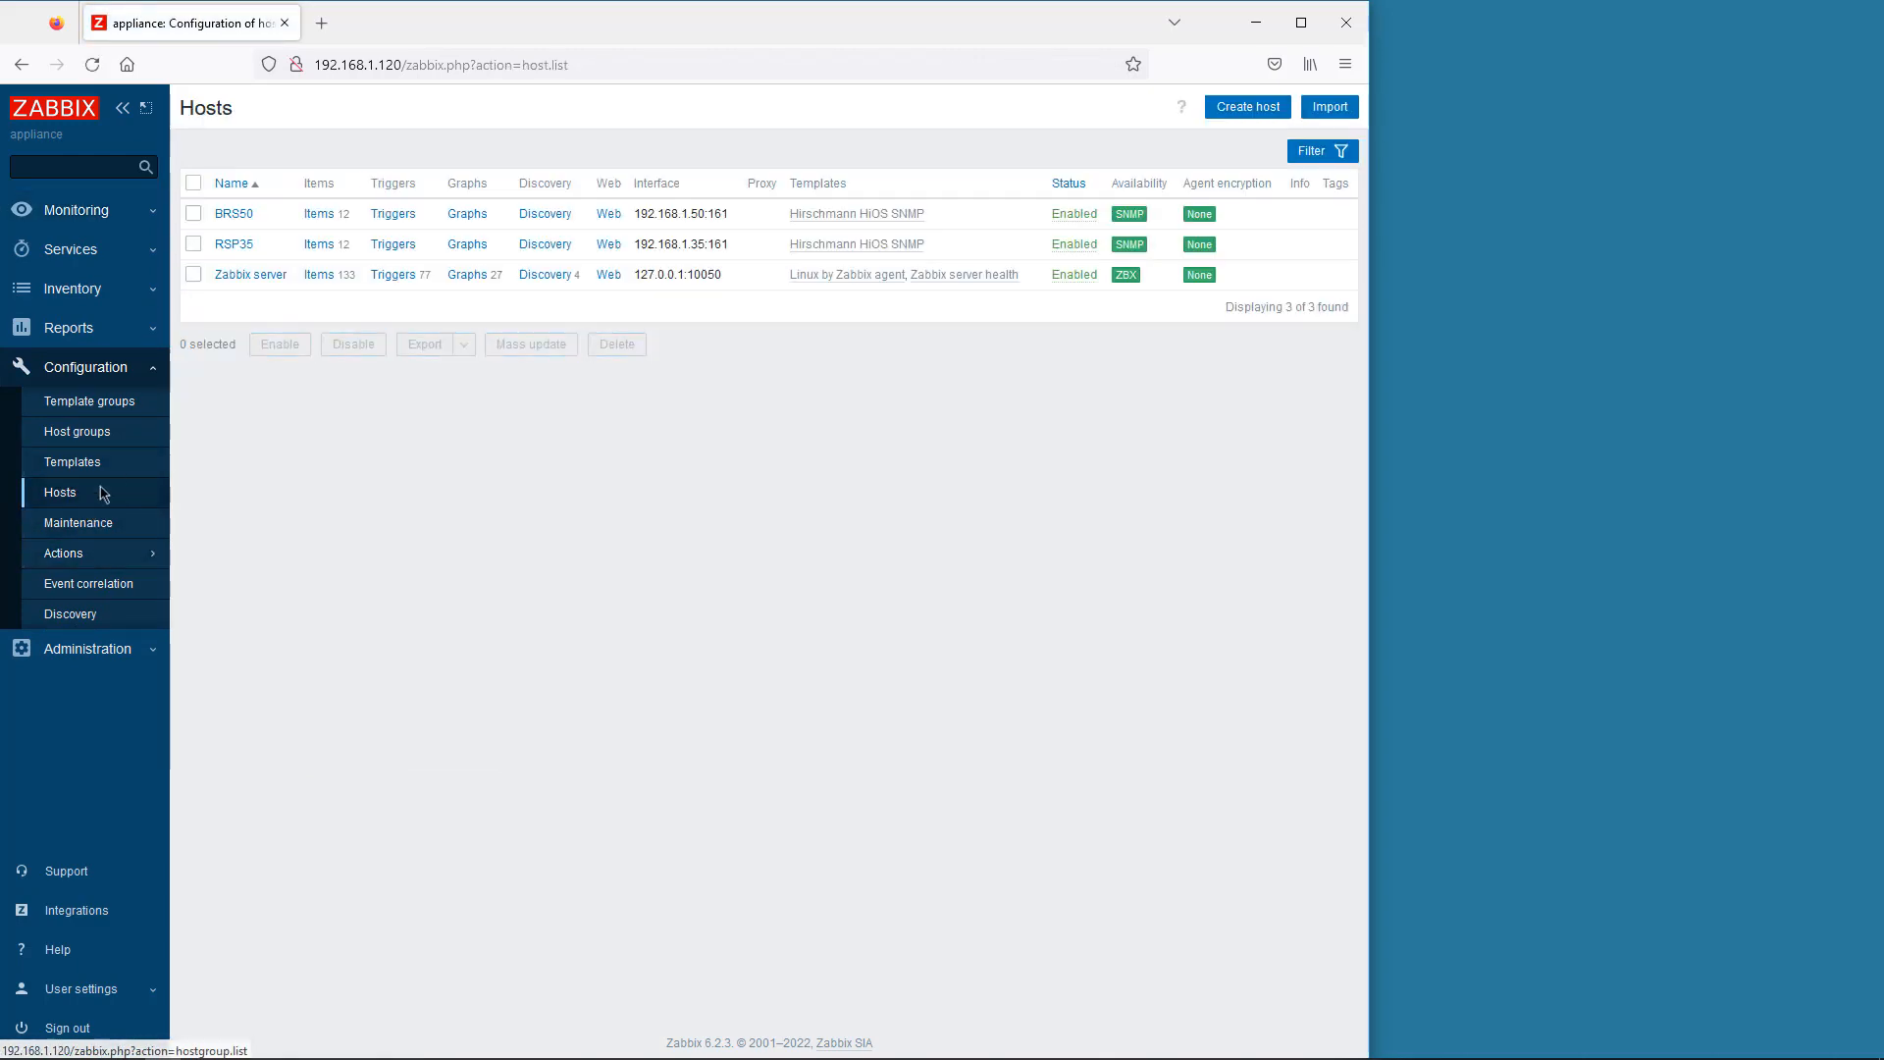
pyautogui.click(319, 213)
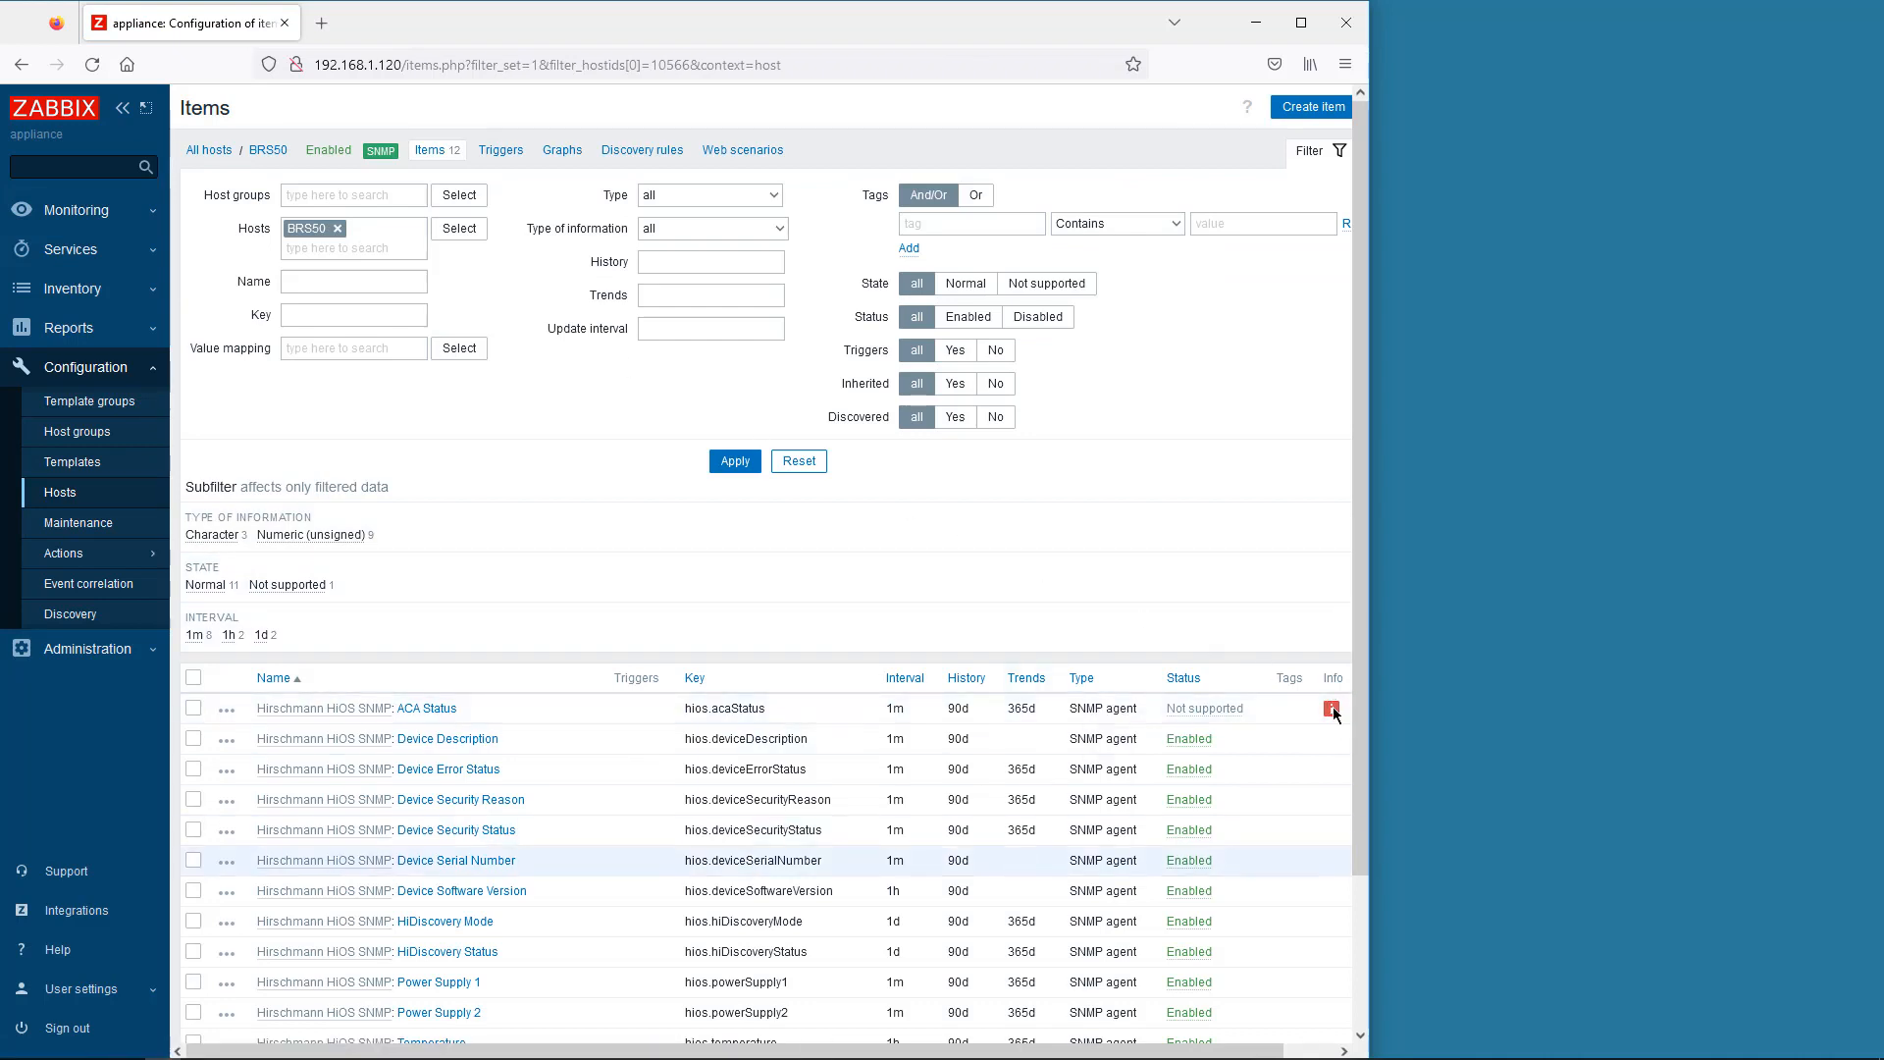
pyautogui.click(429, 709)
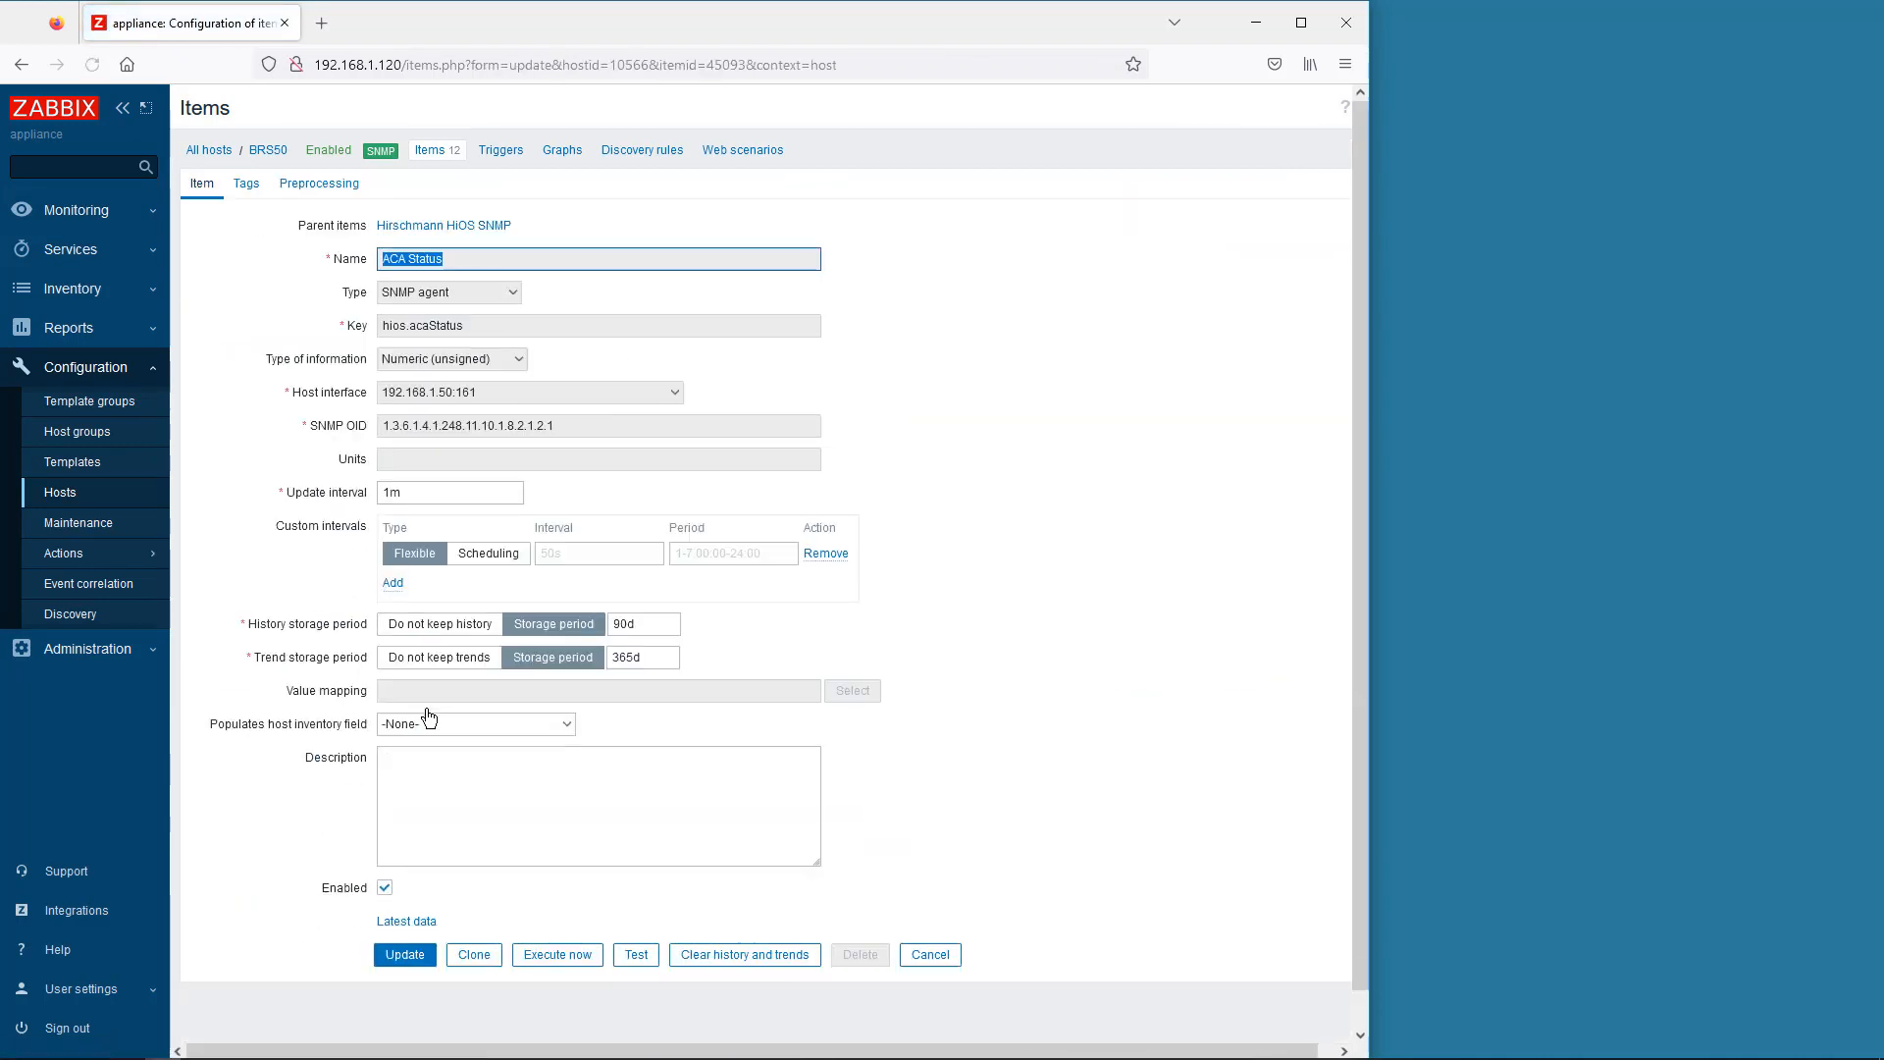
pyautogui.click(574, 426)
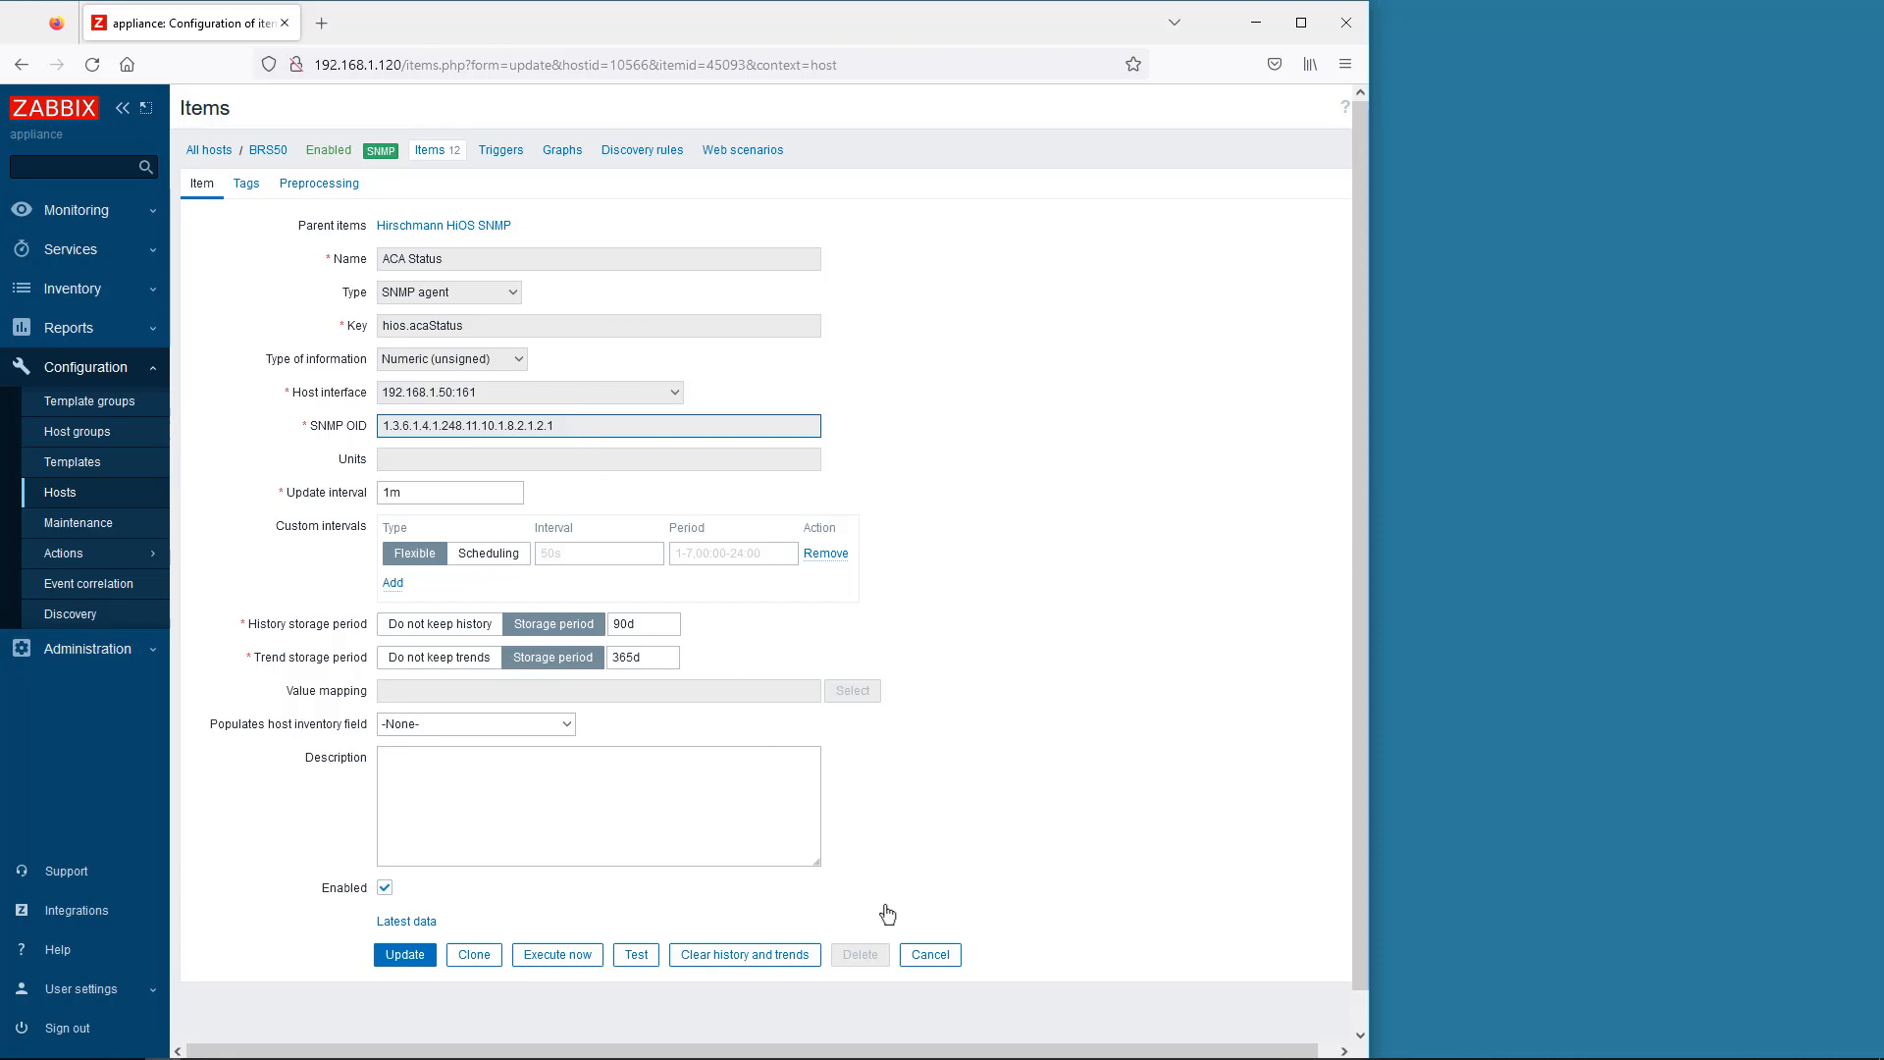
pyautogui.click(928, 958)
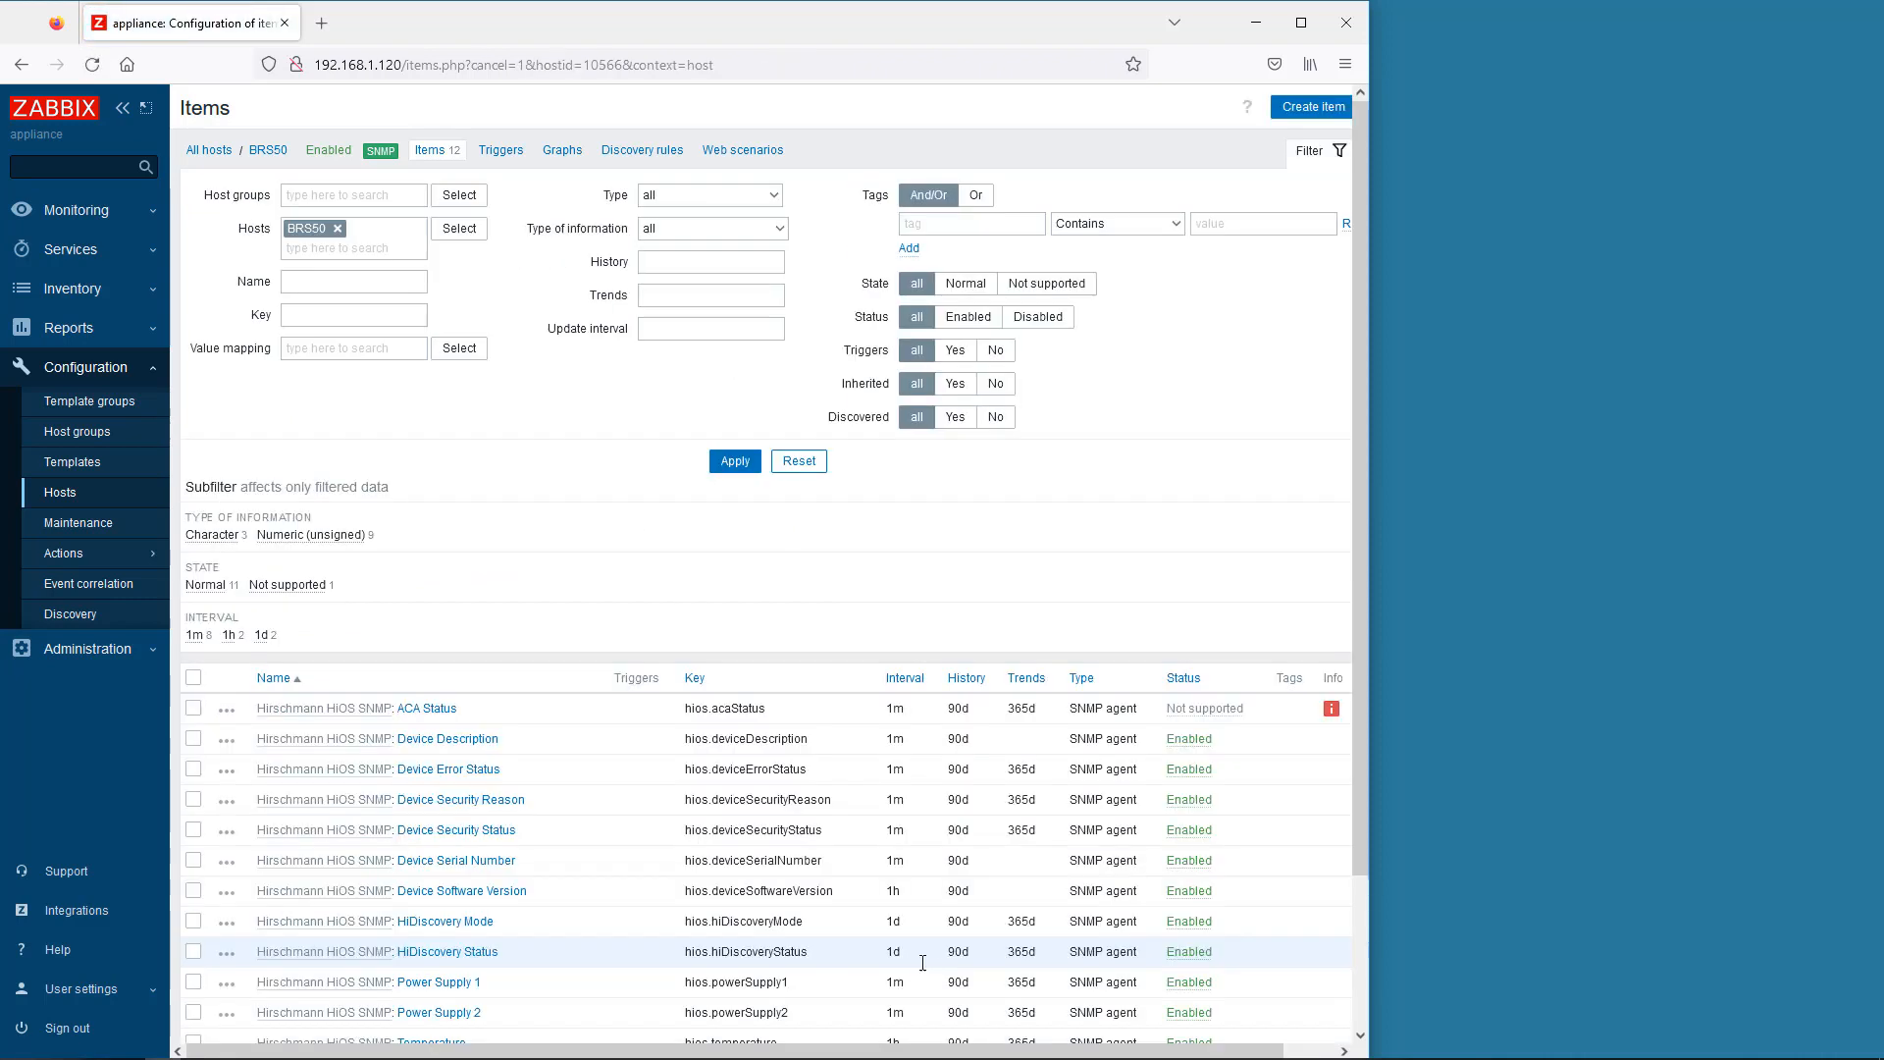
pyautogui.click(1190, 708)
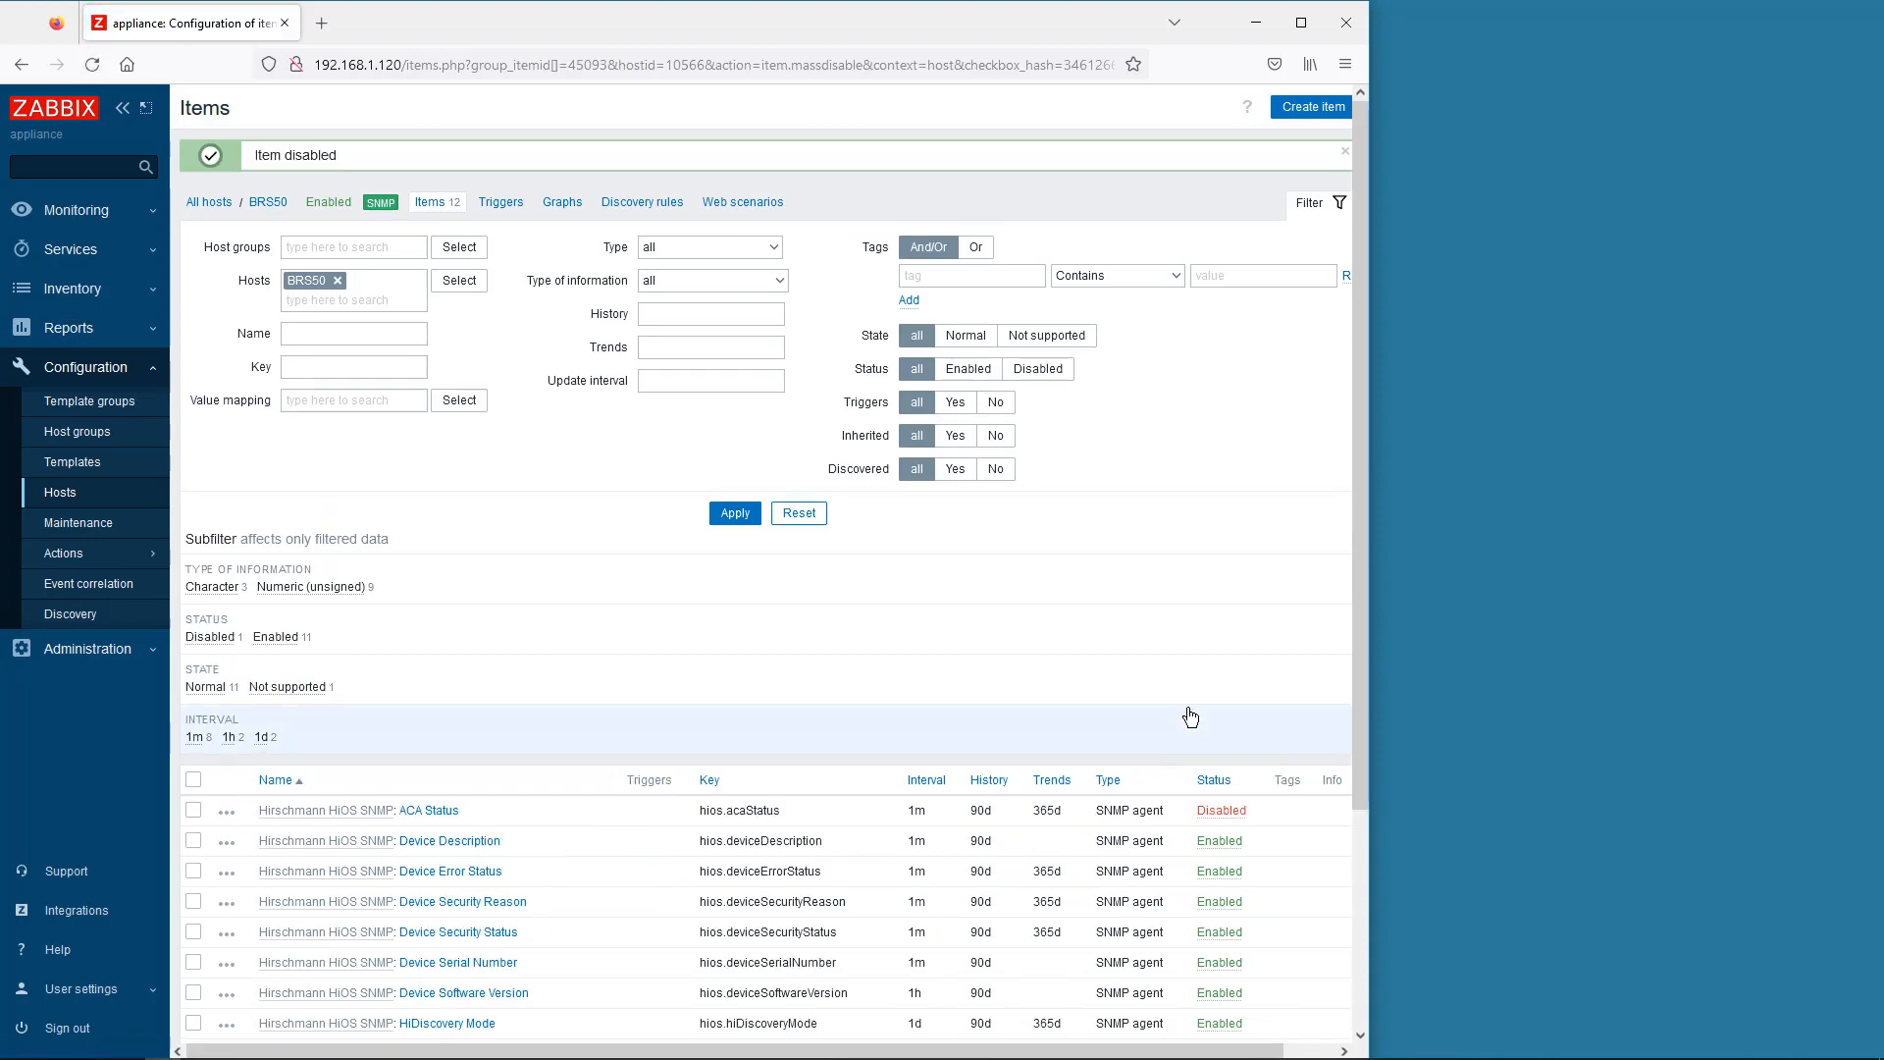
pyautogui.click(78, 212)
pyautogui.click(71, 306)
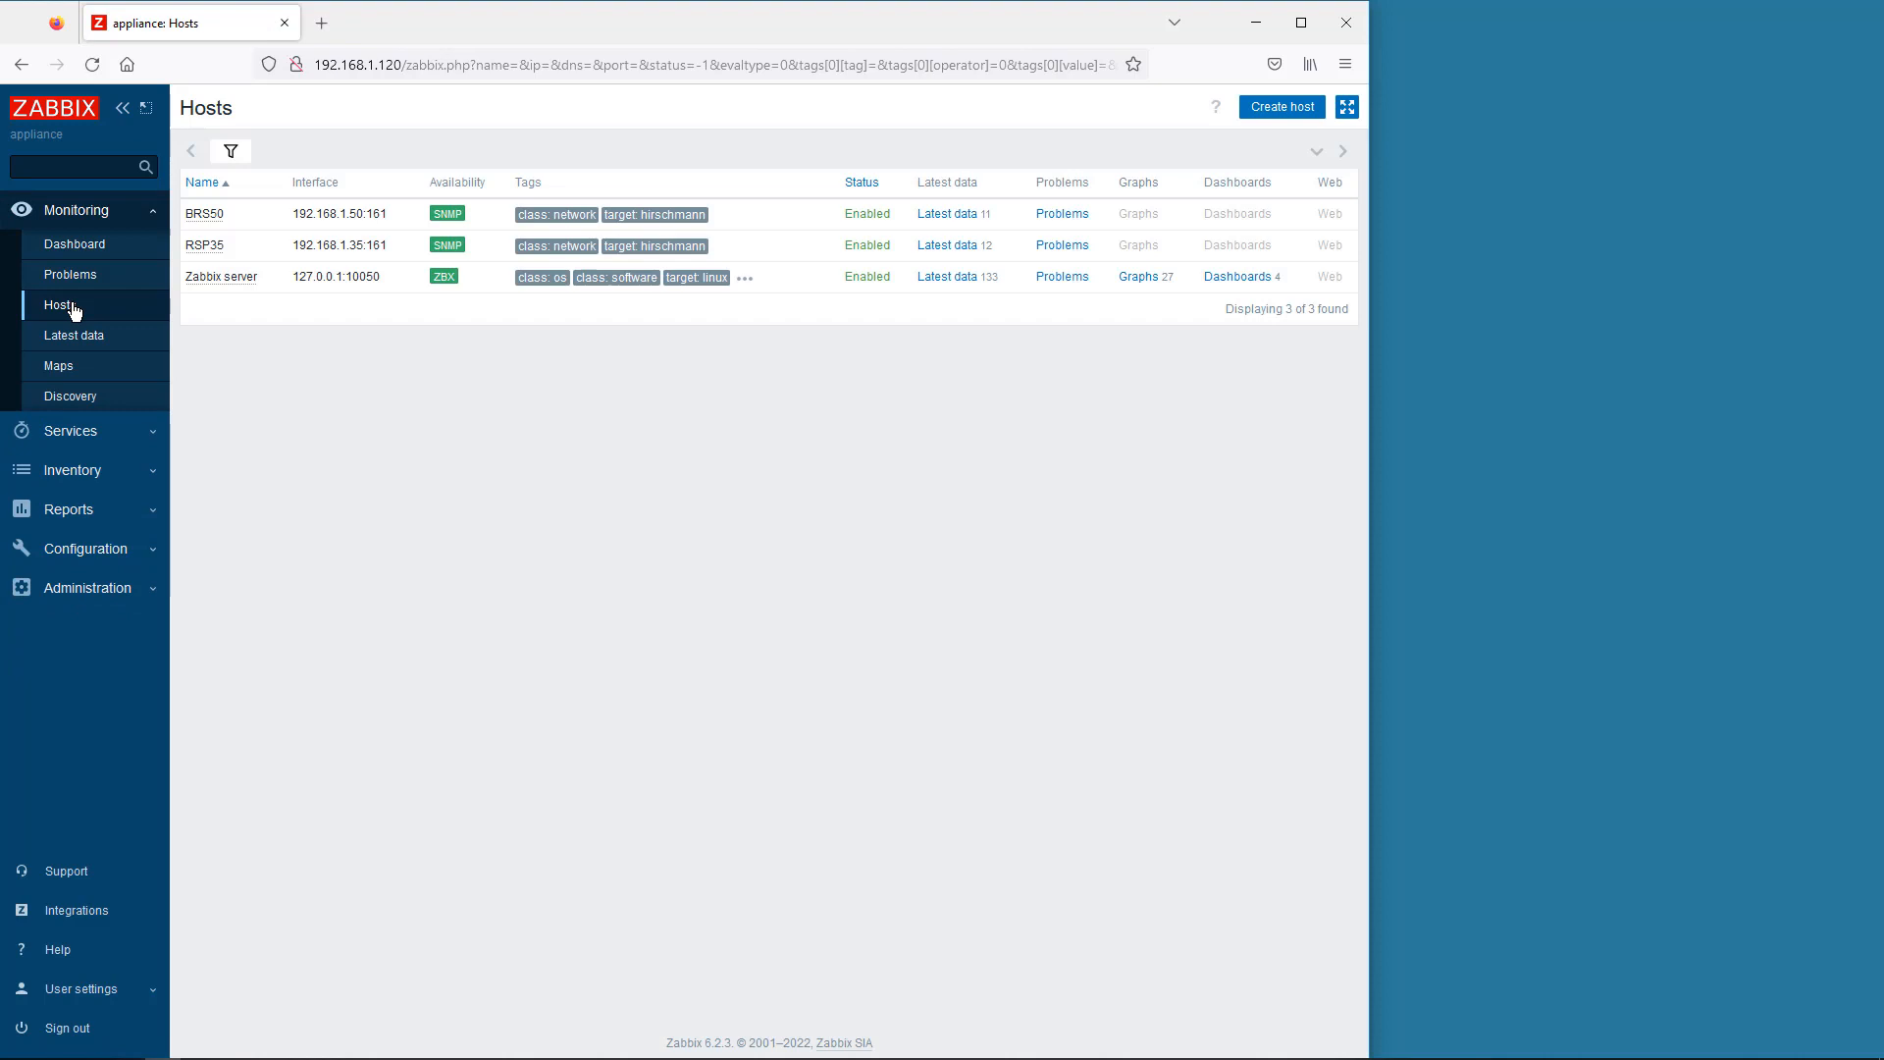
pyautogui.click(957, 217)
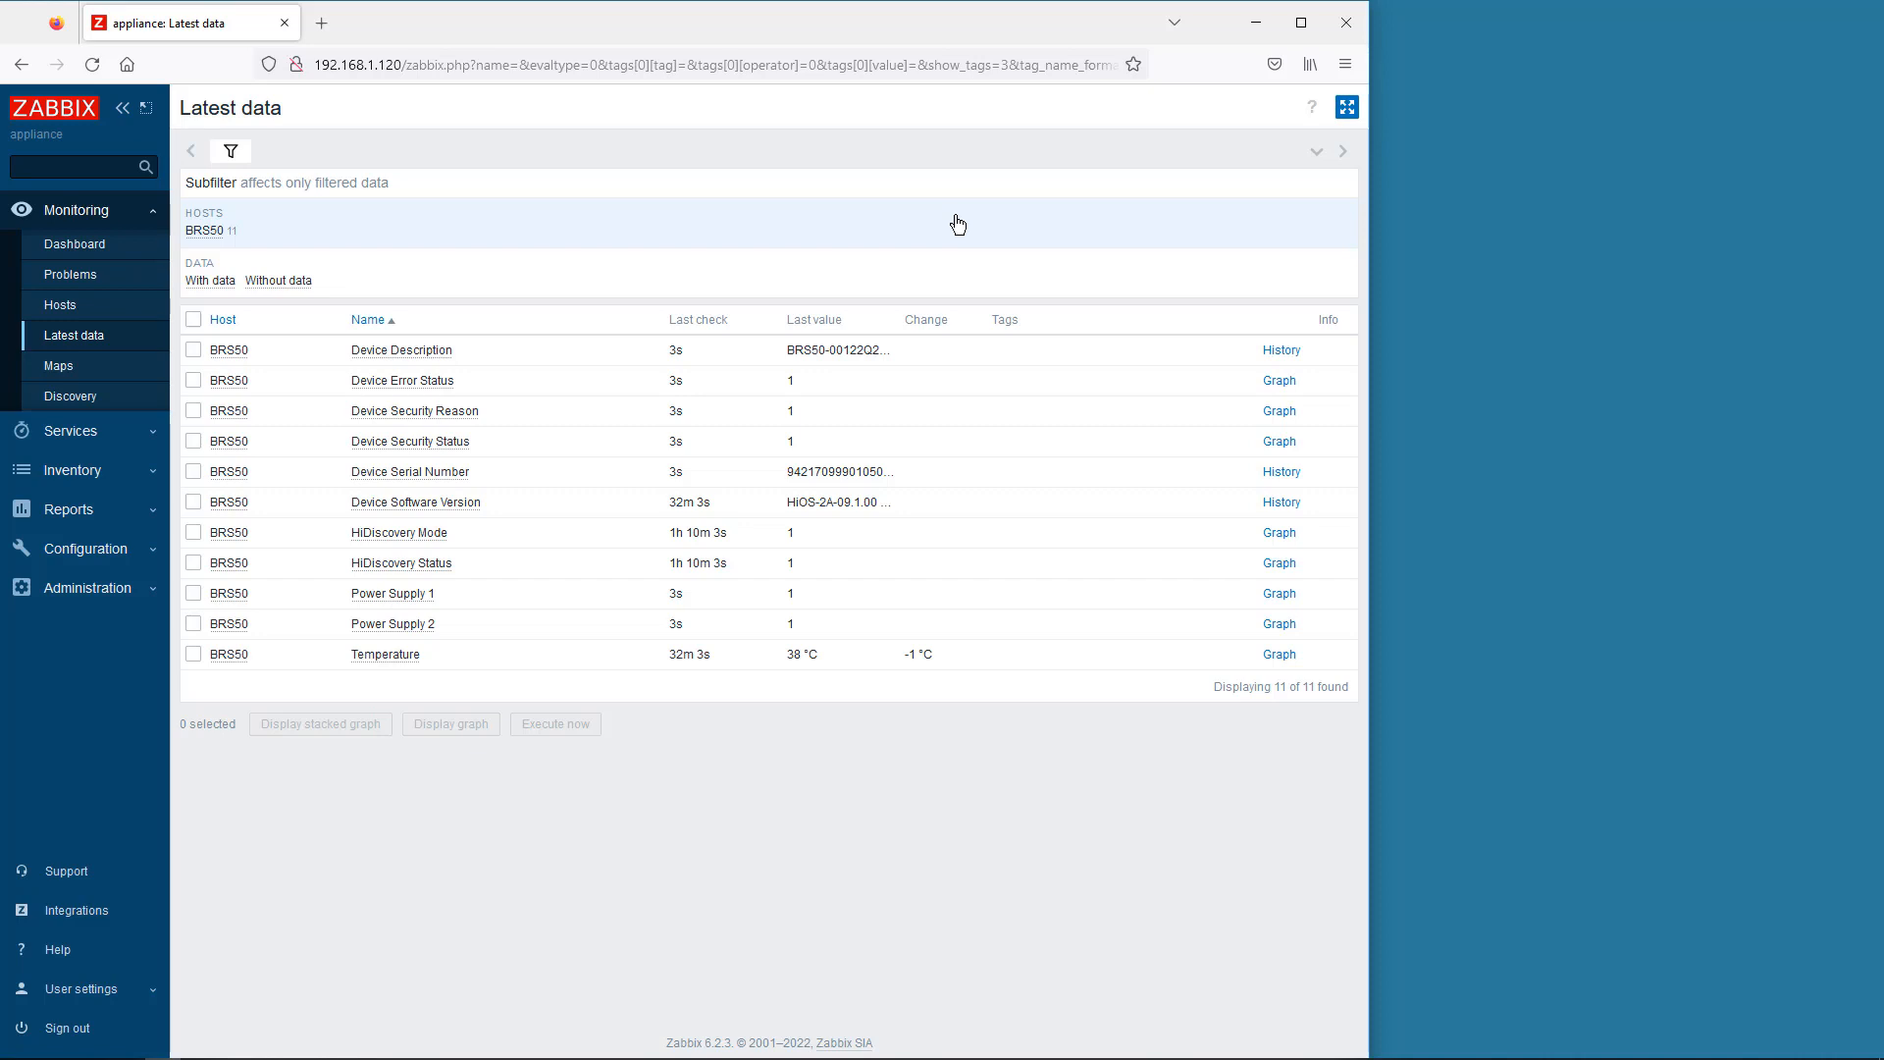
pyautogui.click(126, 550)
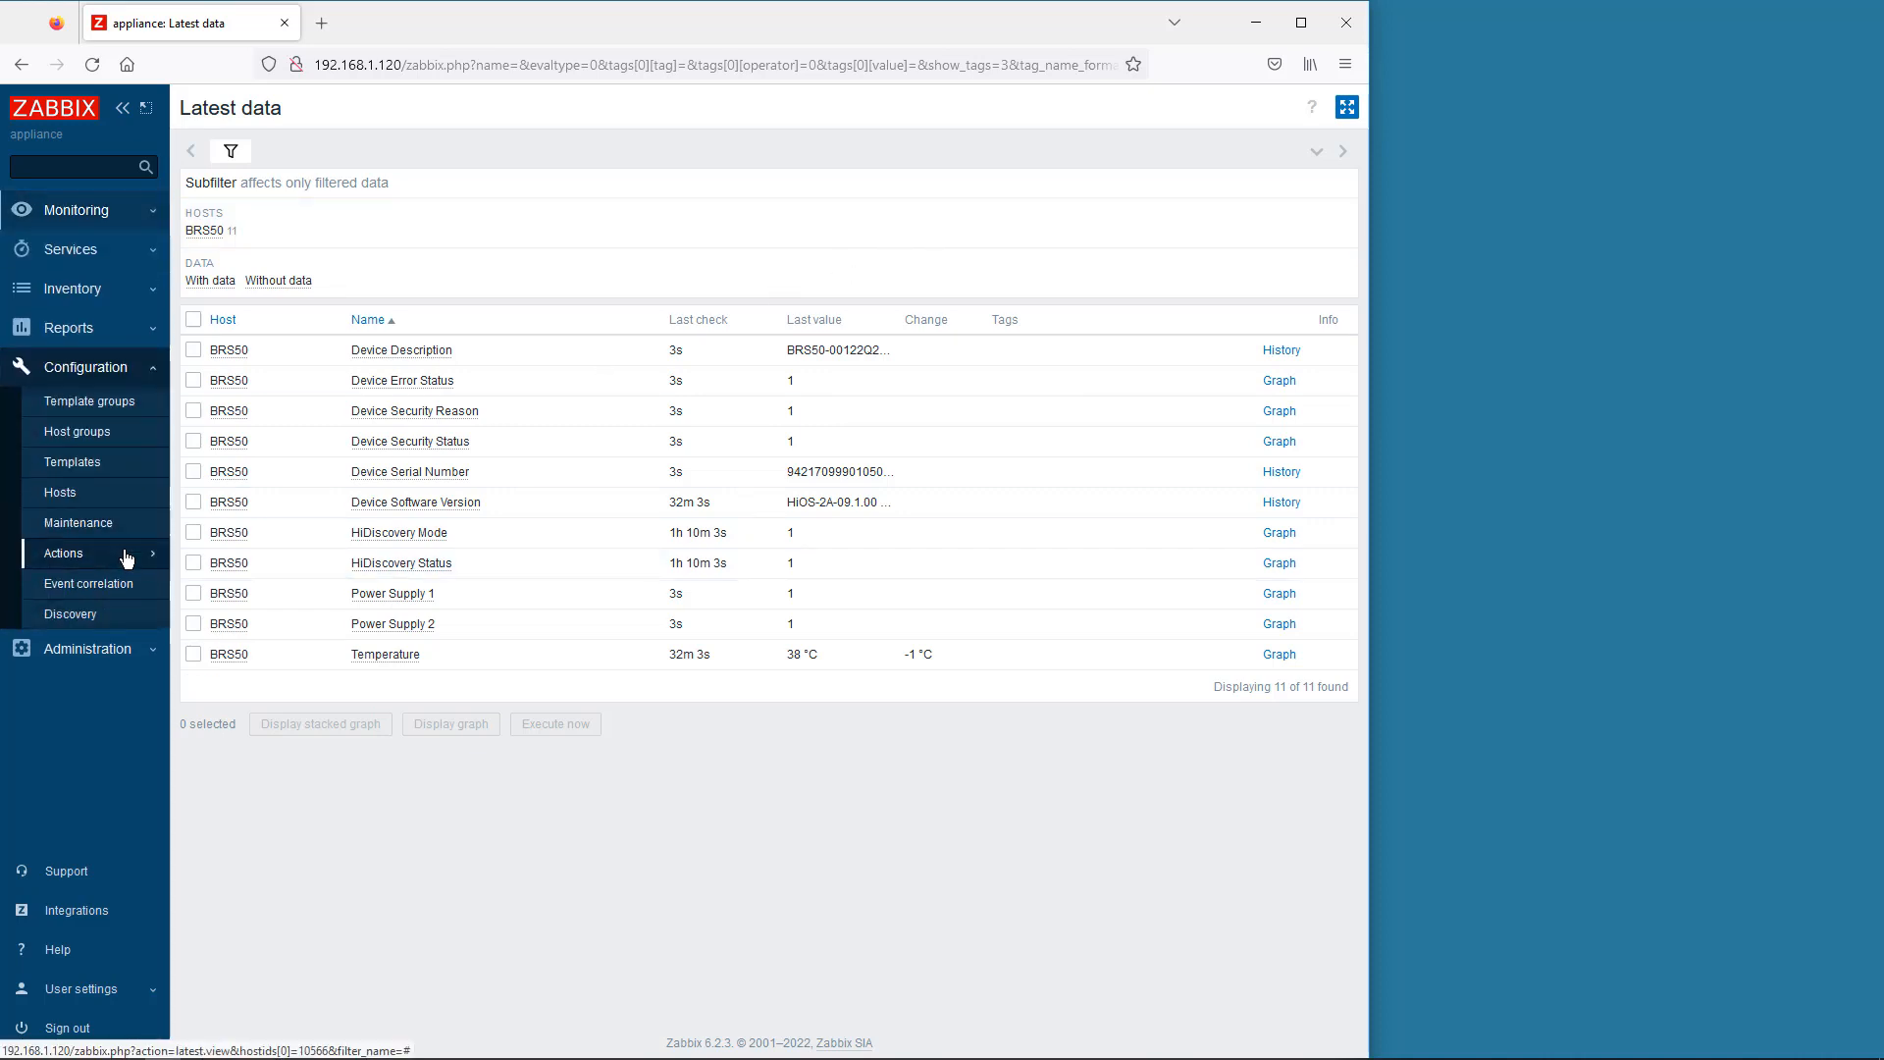
pyautogui.click(60, 493)
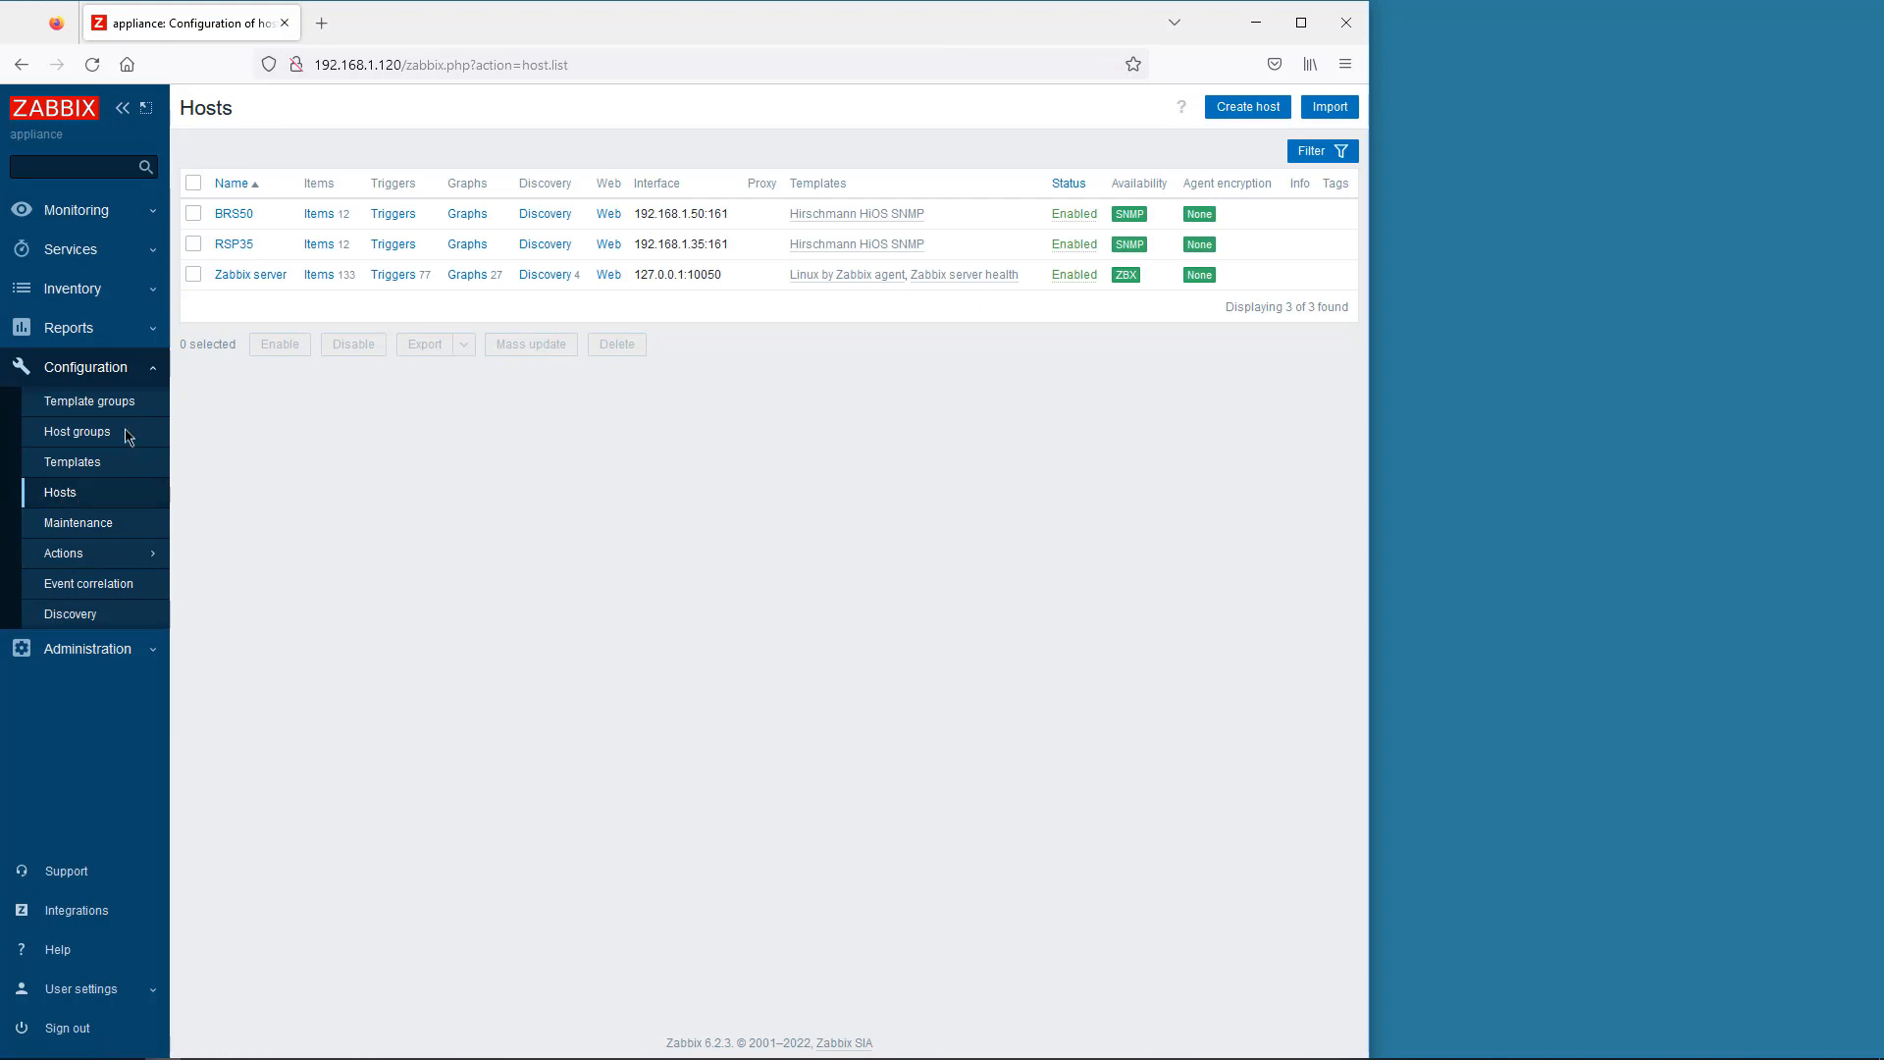
pyautogui.click(320, 214)
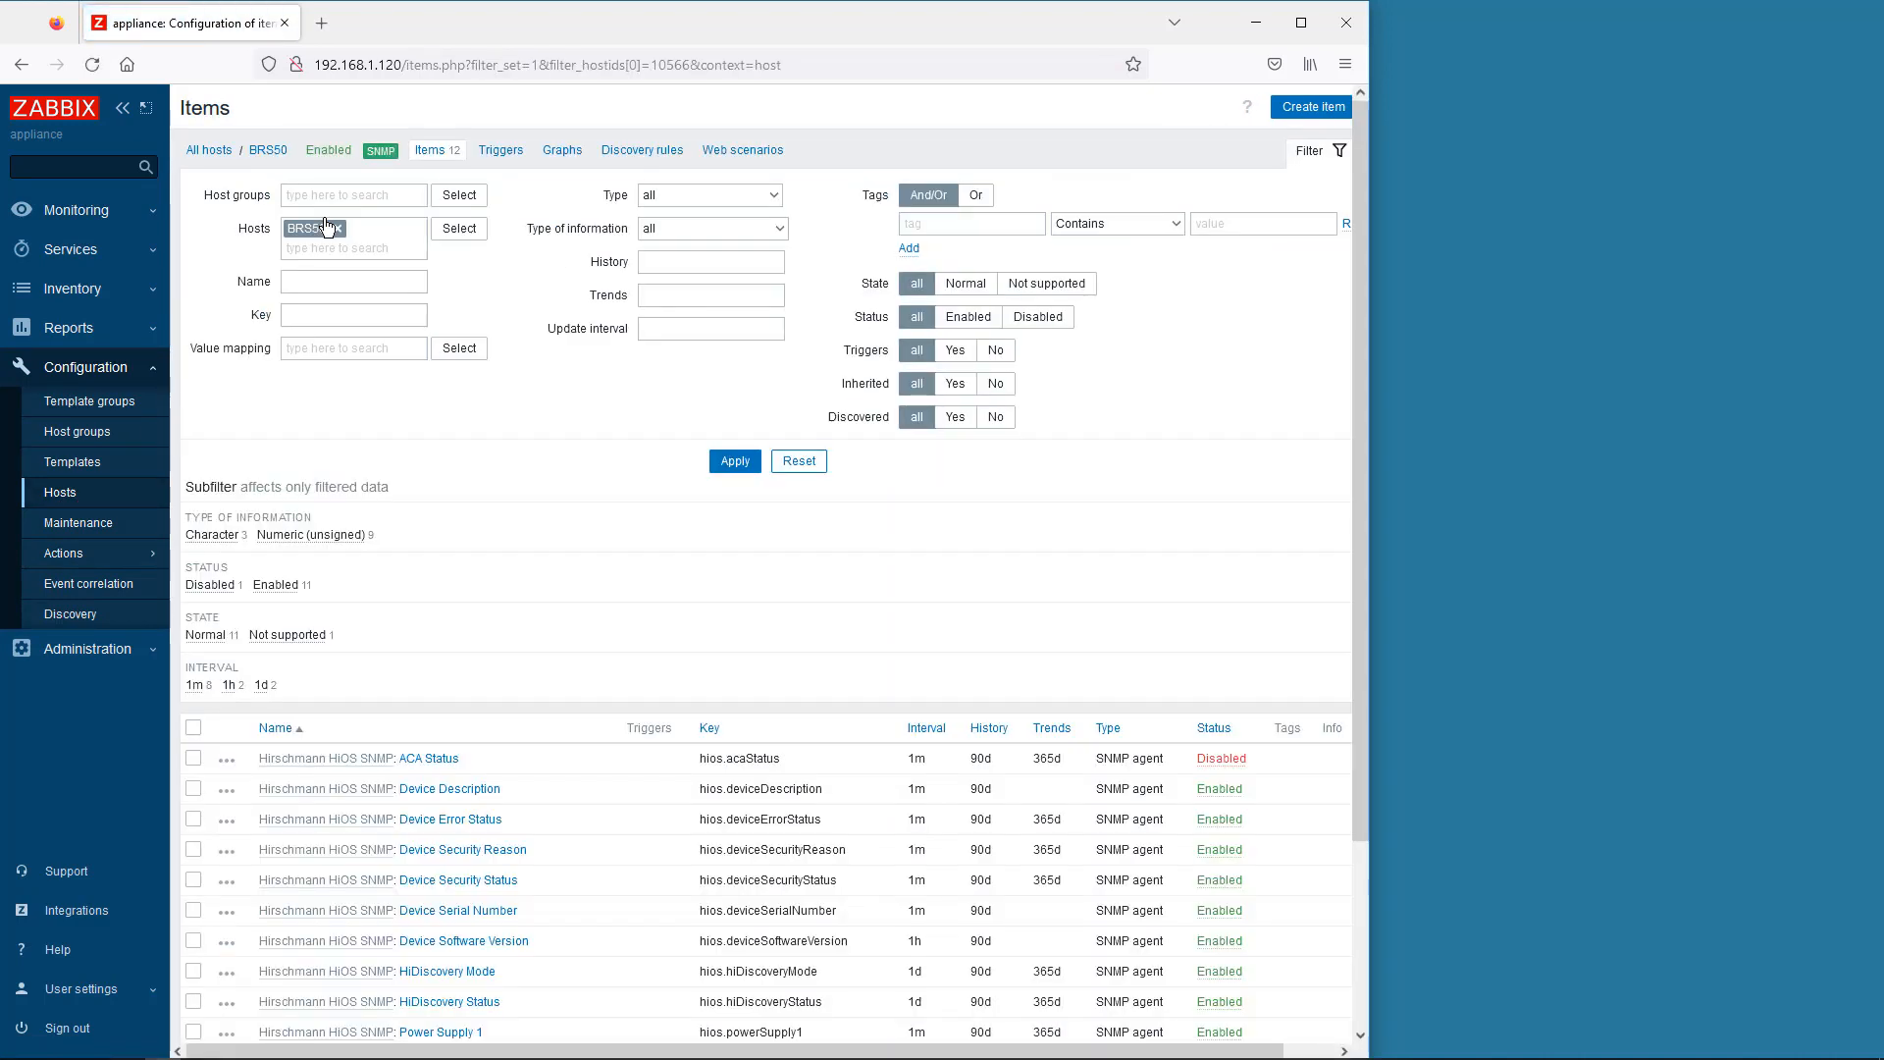
# - Clone the ACA Status item and change its key to hios.acaStatusBRS
pyautogui.click(451, 764)
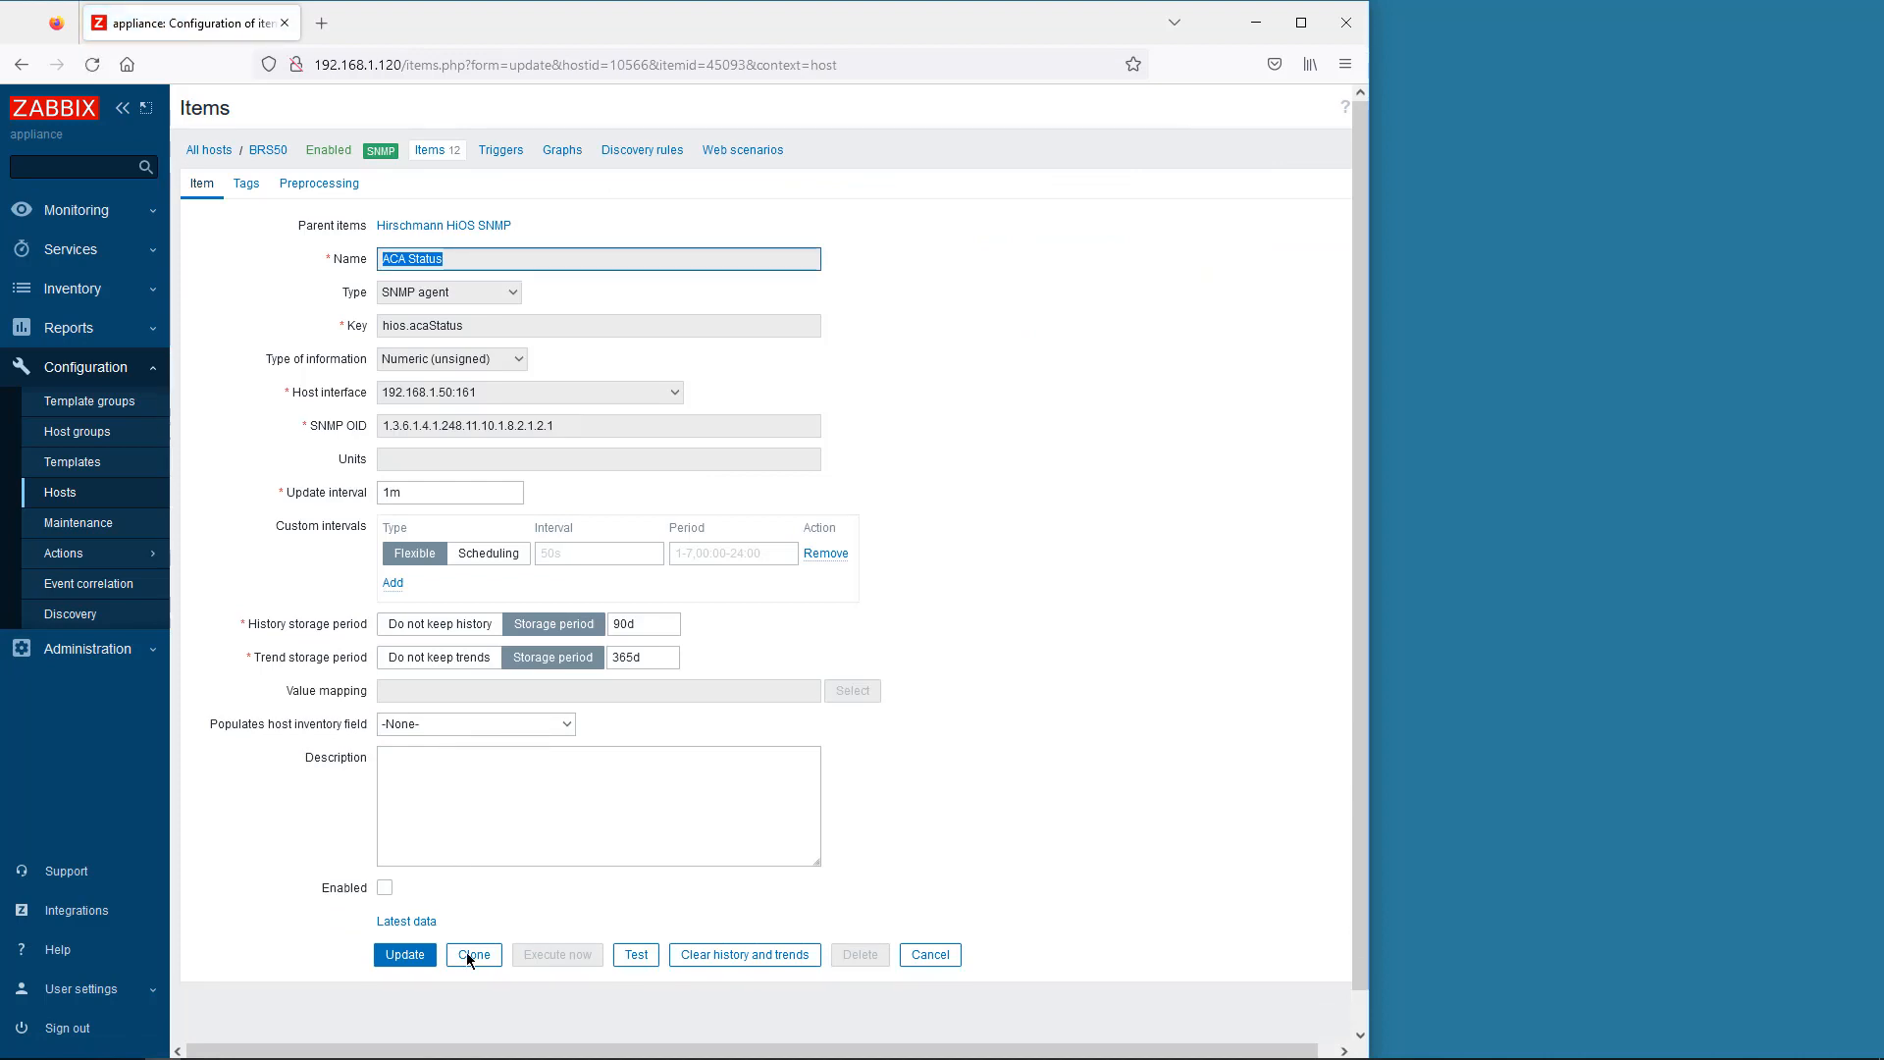
pyautogui.click(471, 954)
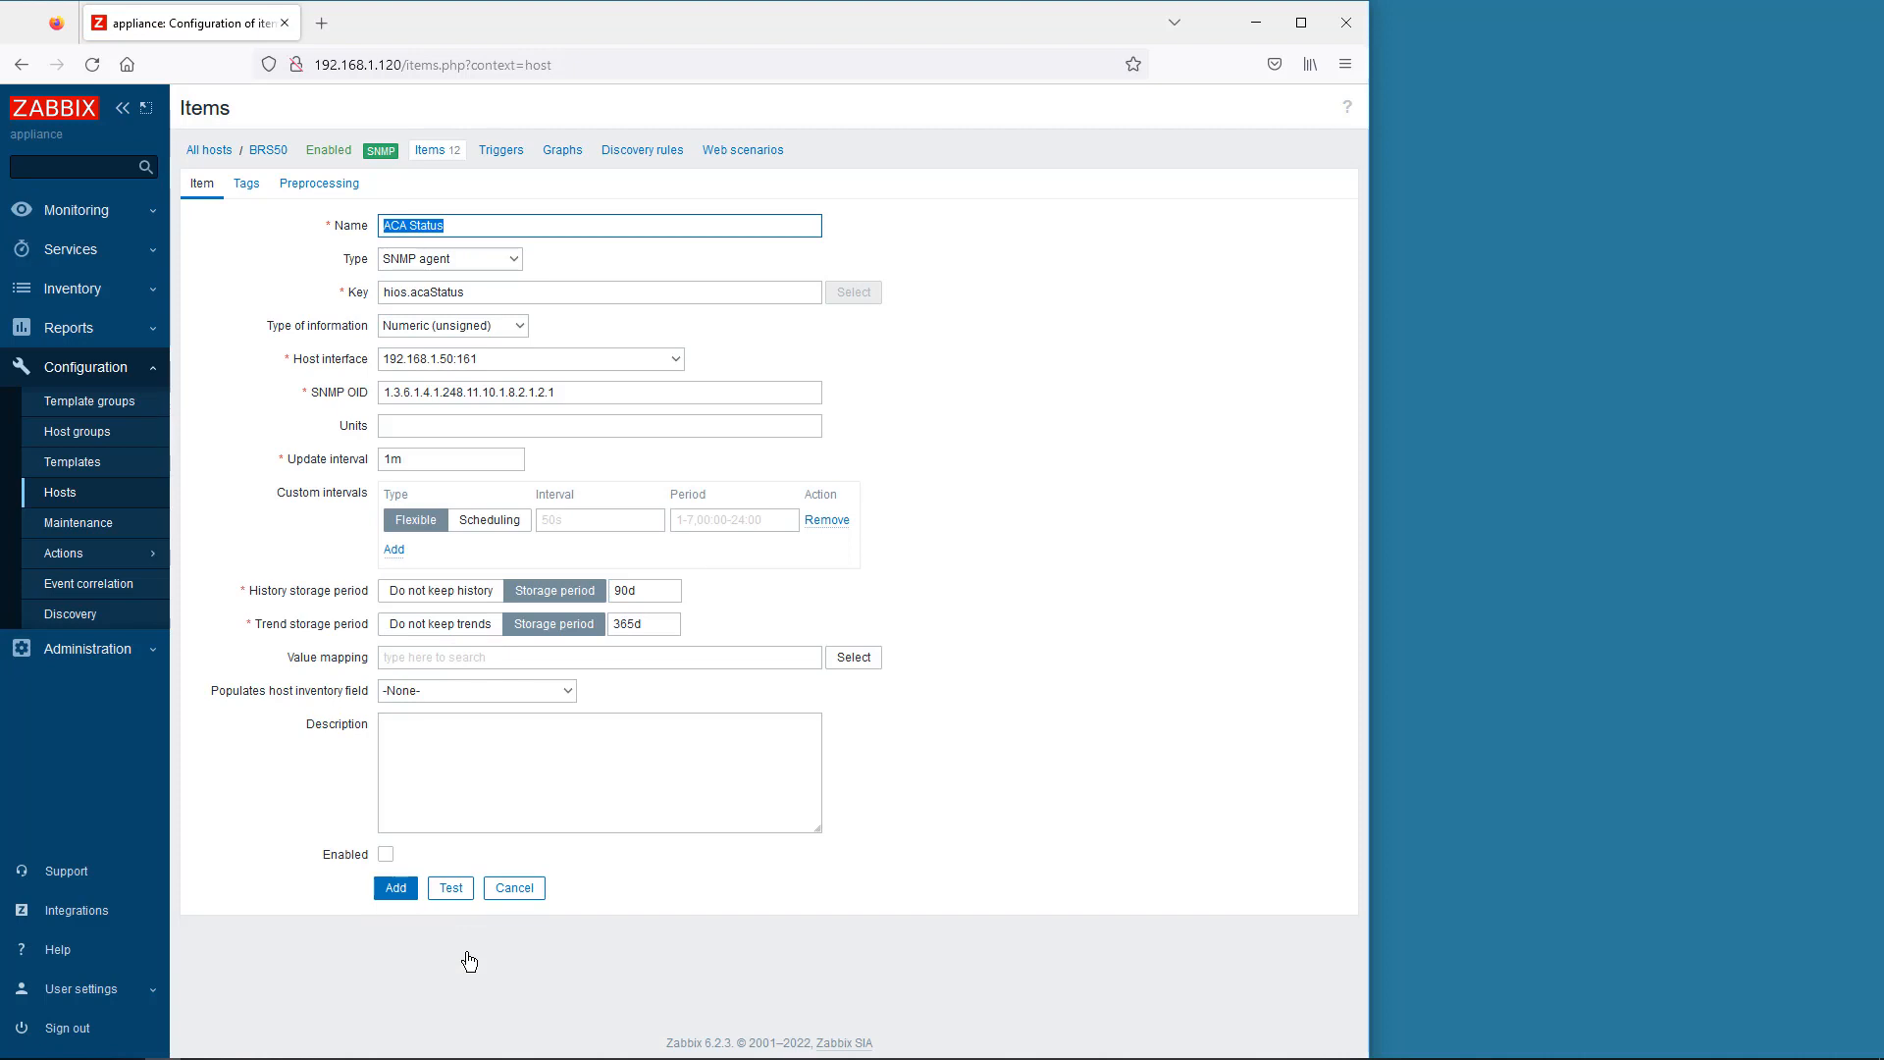
pyautogui.click(501, 293)
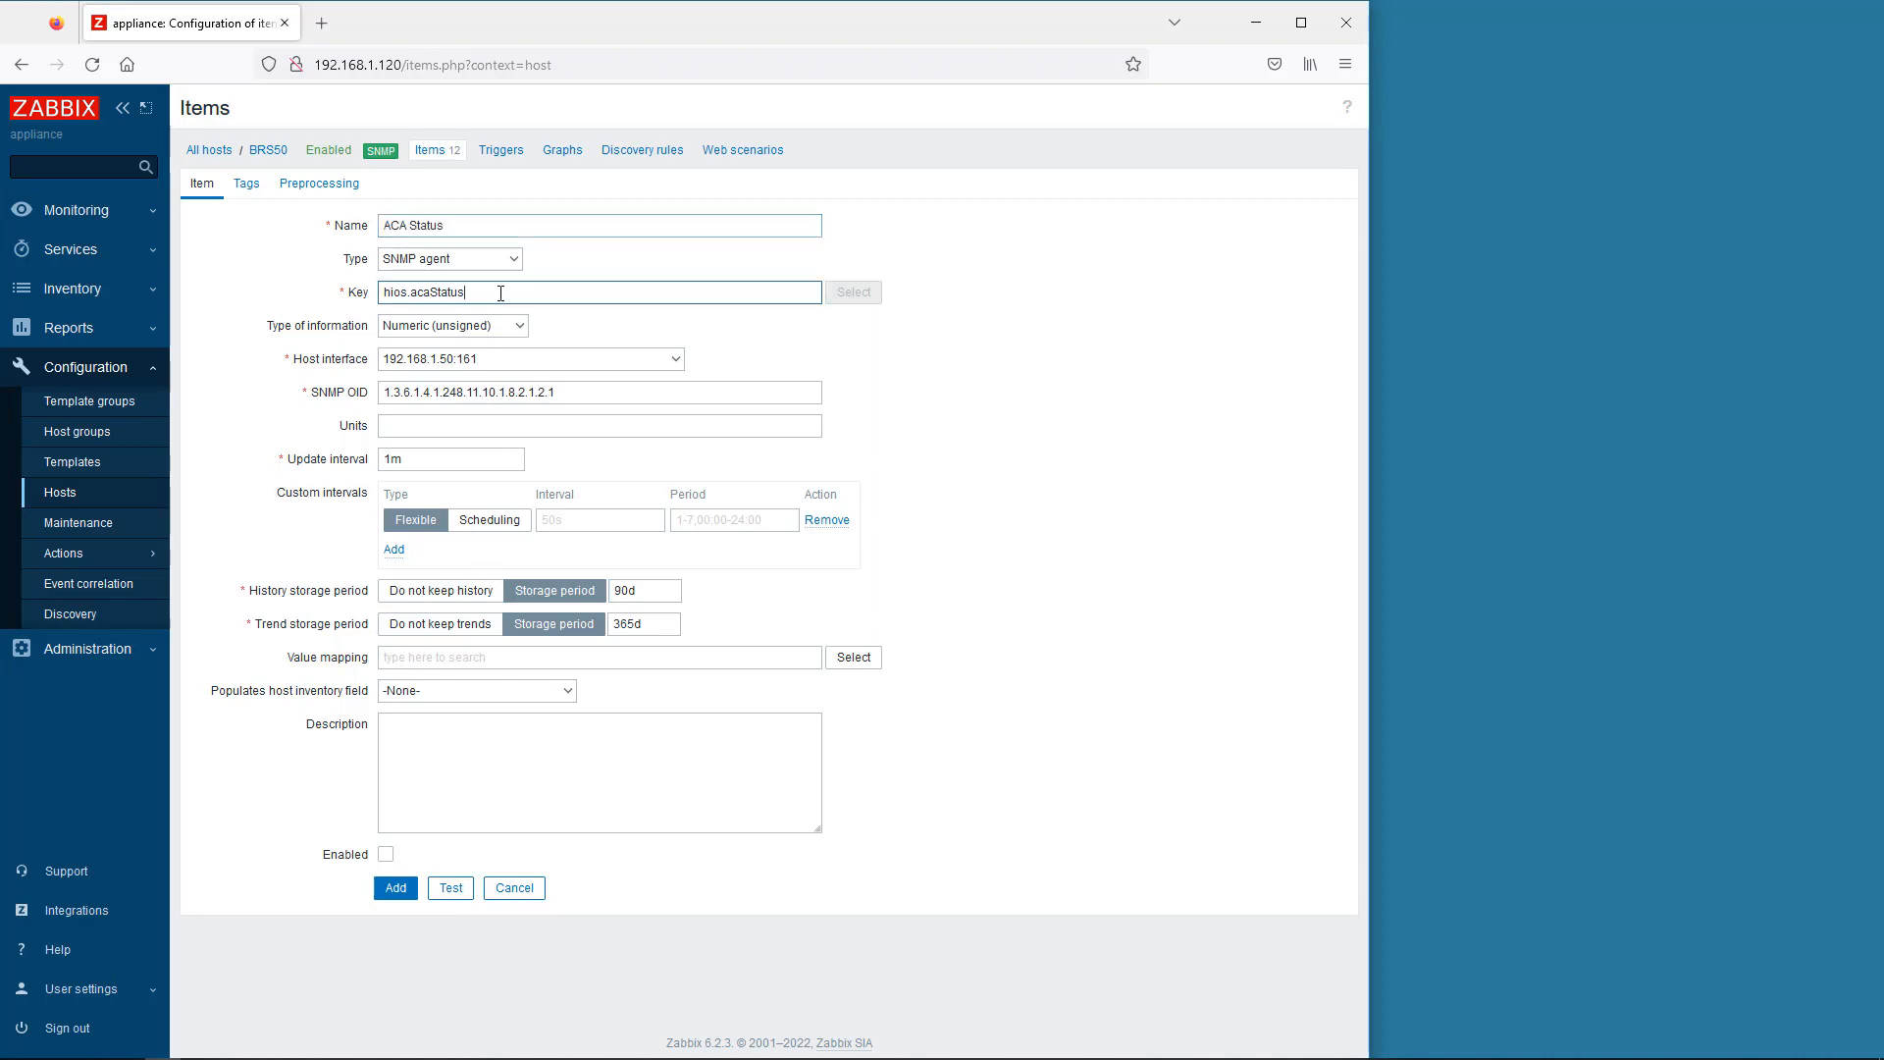
pyautogui.write('B')
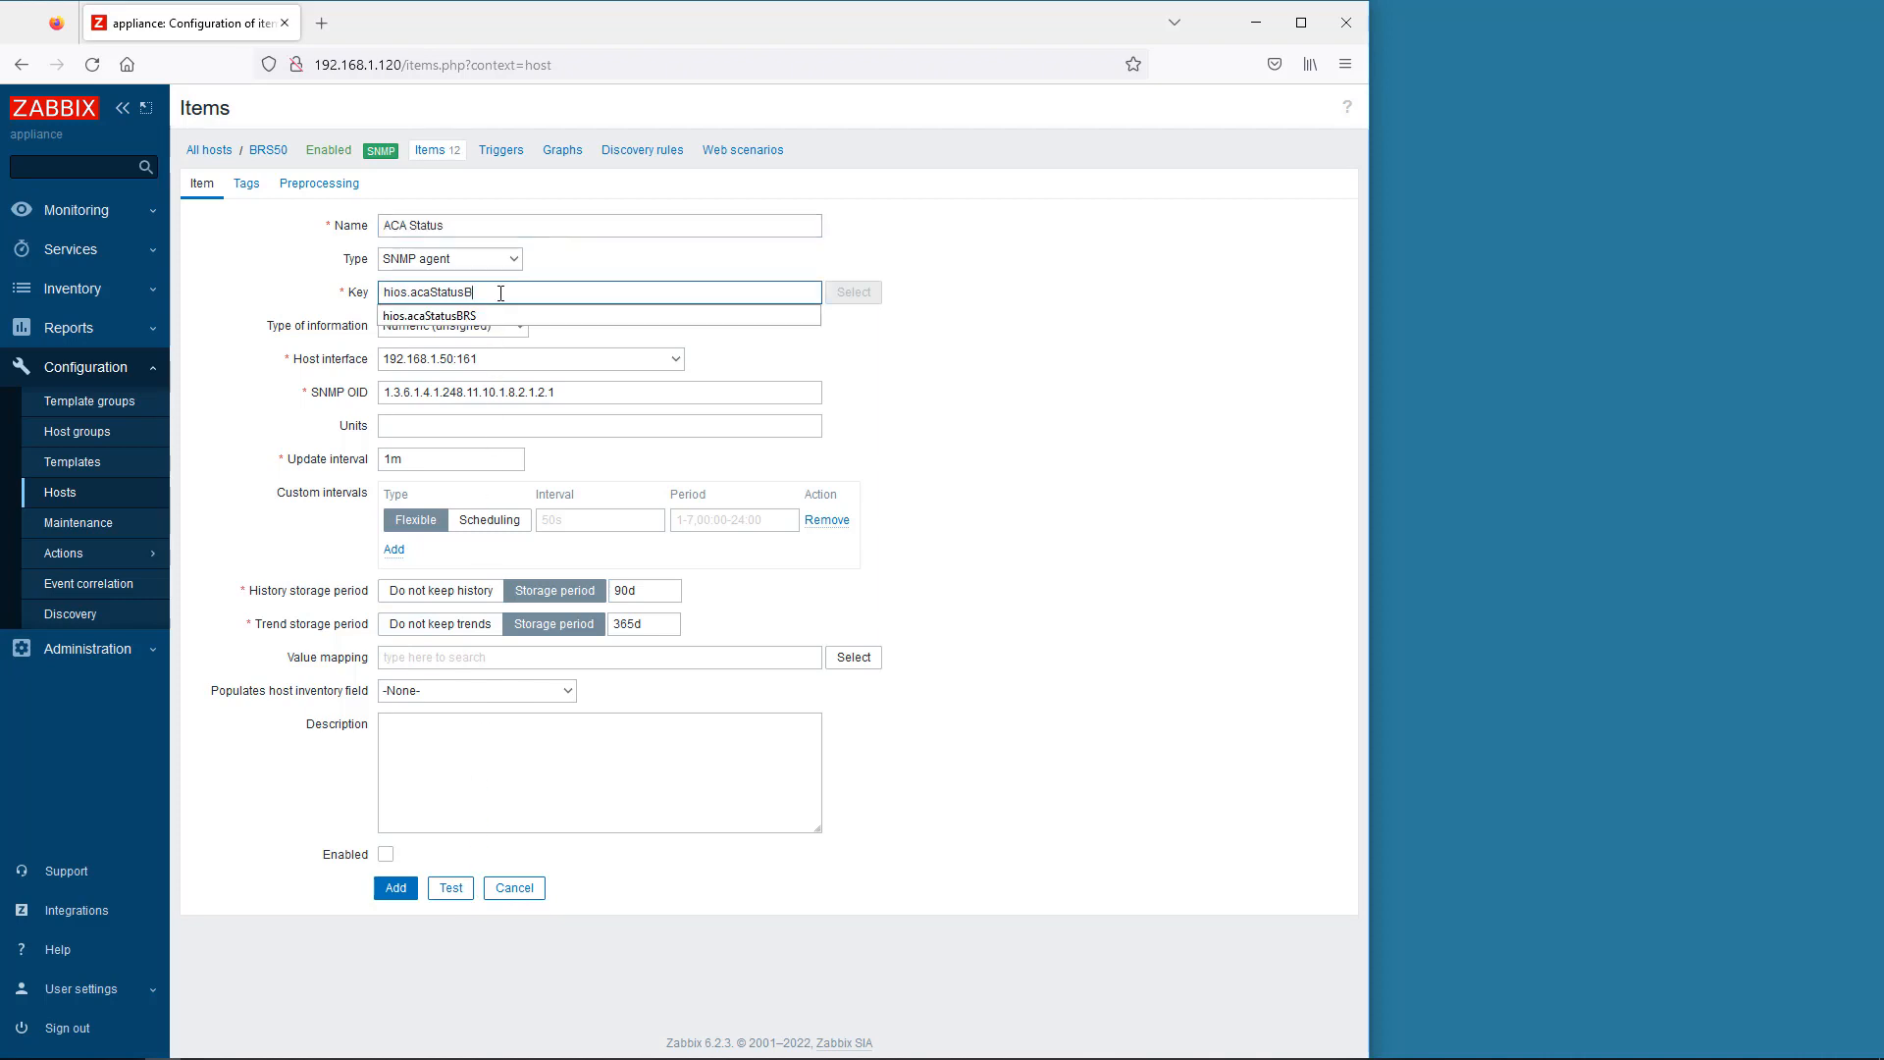
pyautogui.write('RS')
pyautogui.click(491, 318)
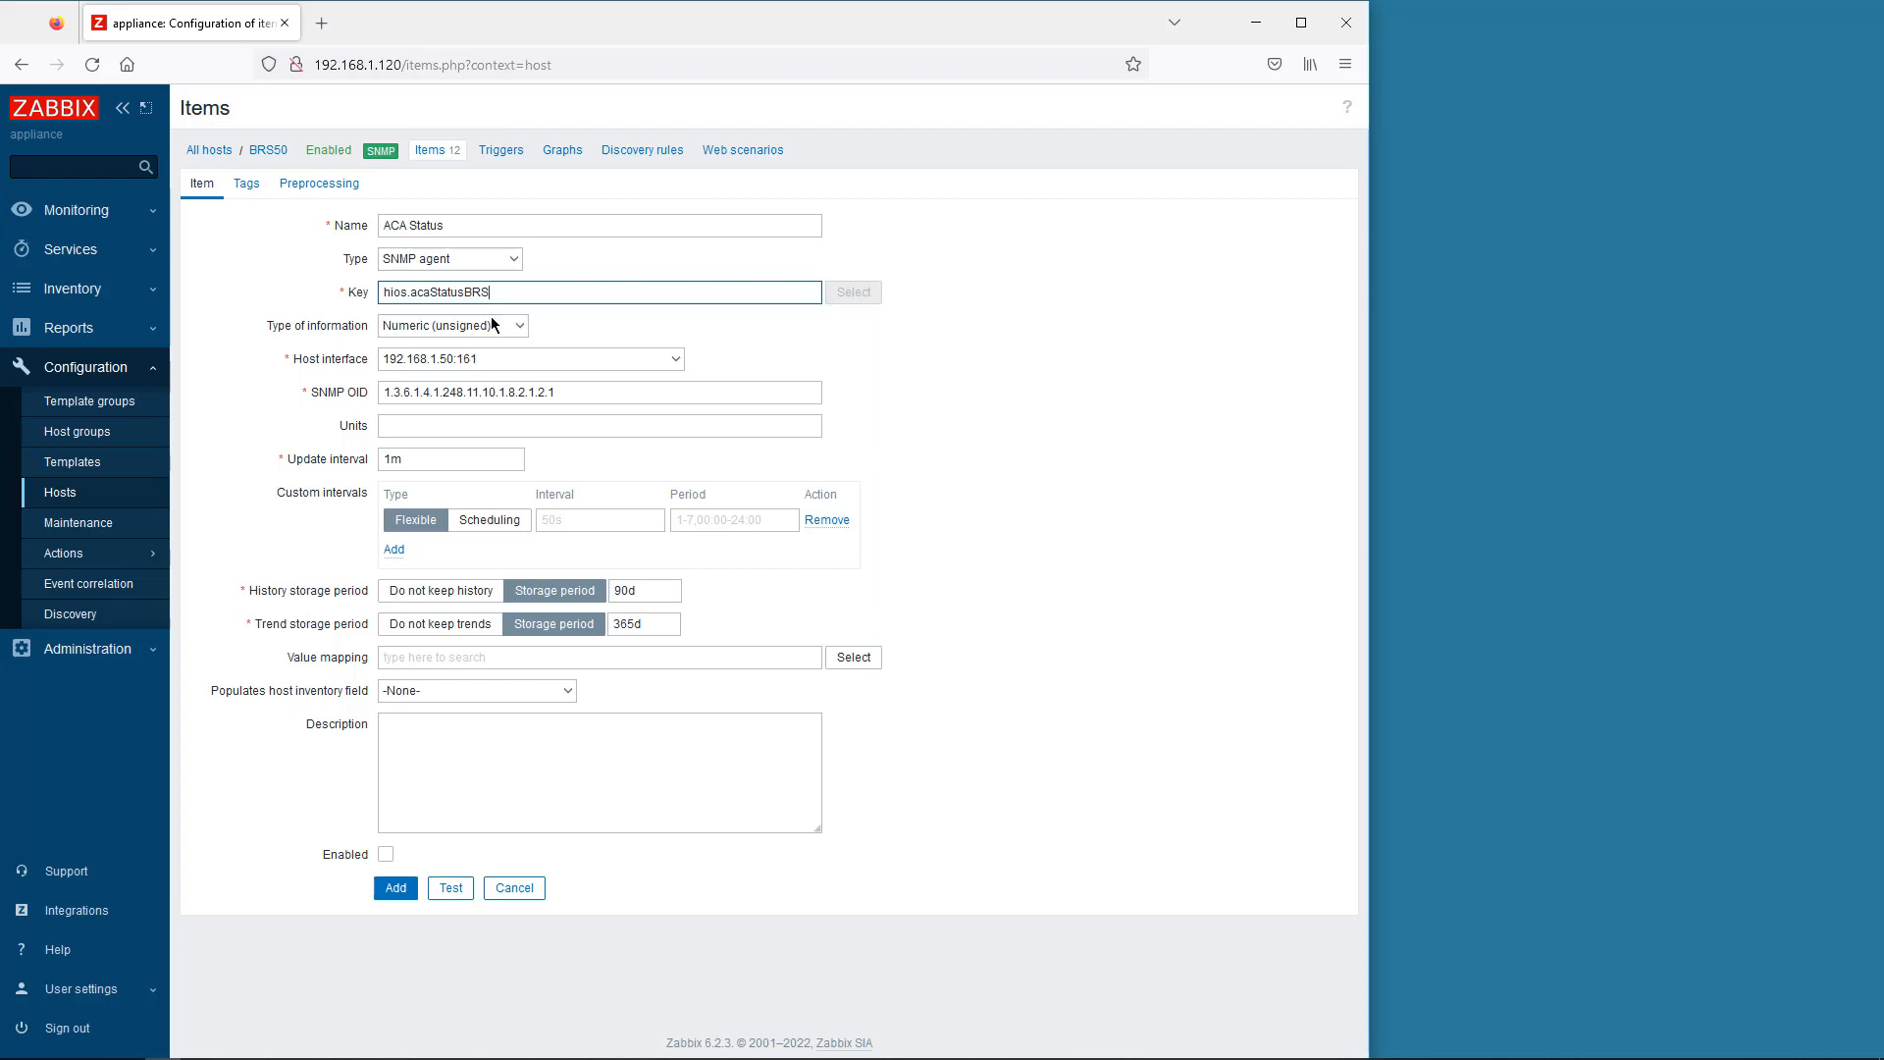
# - Change the SNMP OID to 1.3.6.1.4.1.248.11.10.1.8.2.1.2.2 and test the item
pyautogui.click(553, 393)
pyautogui.press('BackSpace')
pyautogui.write('2')
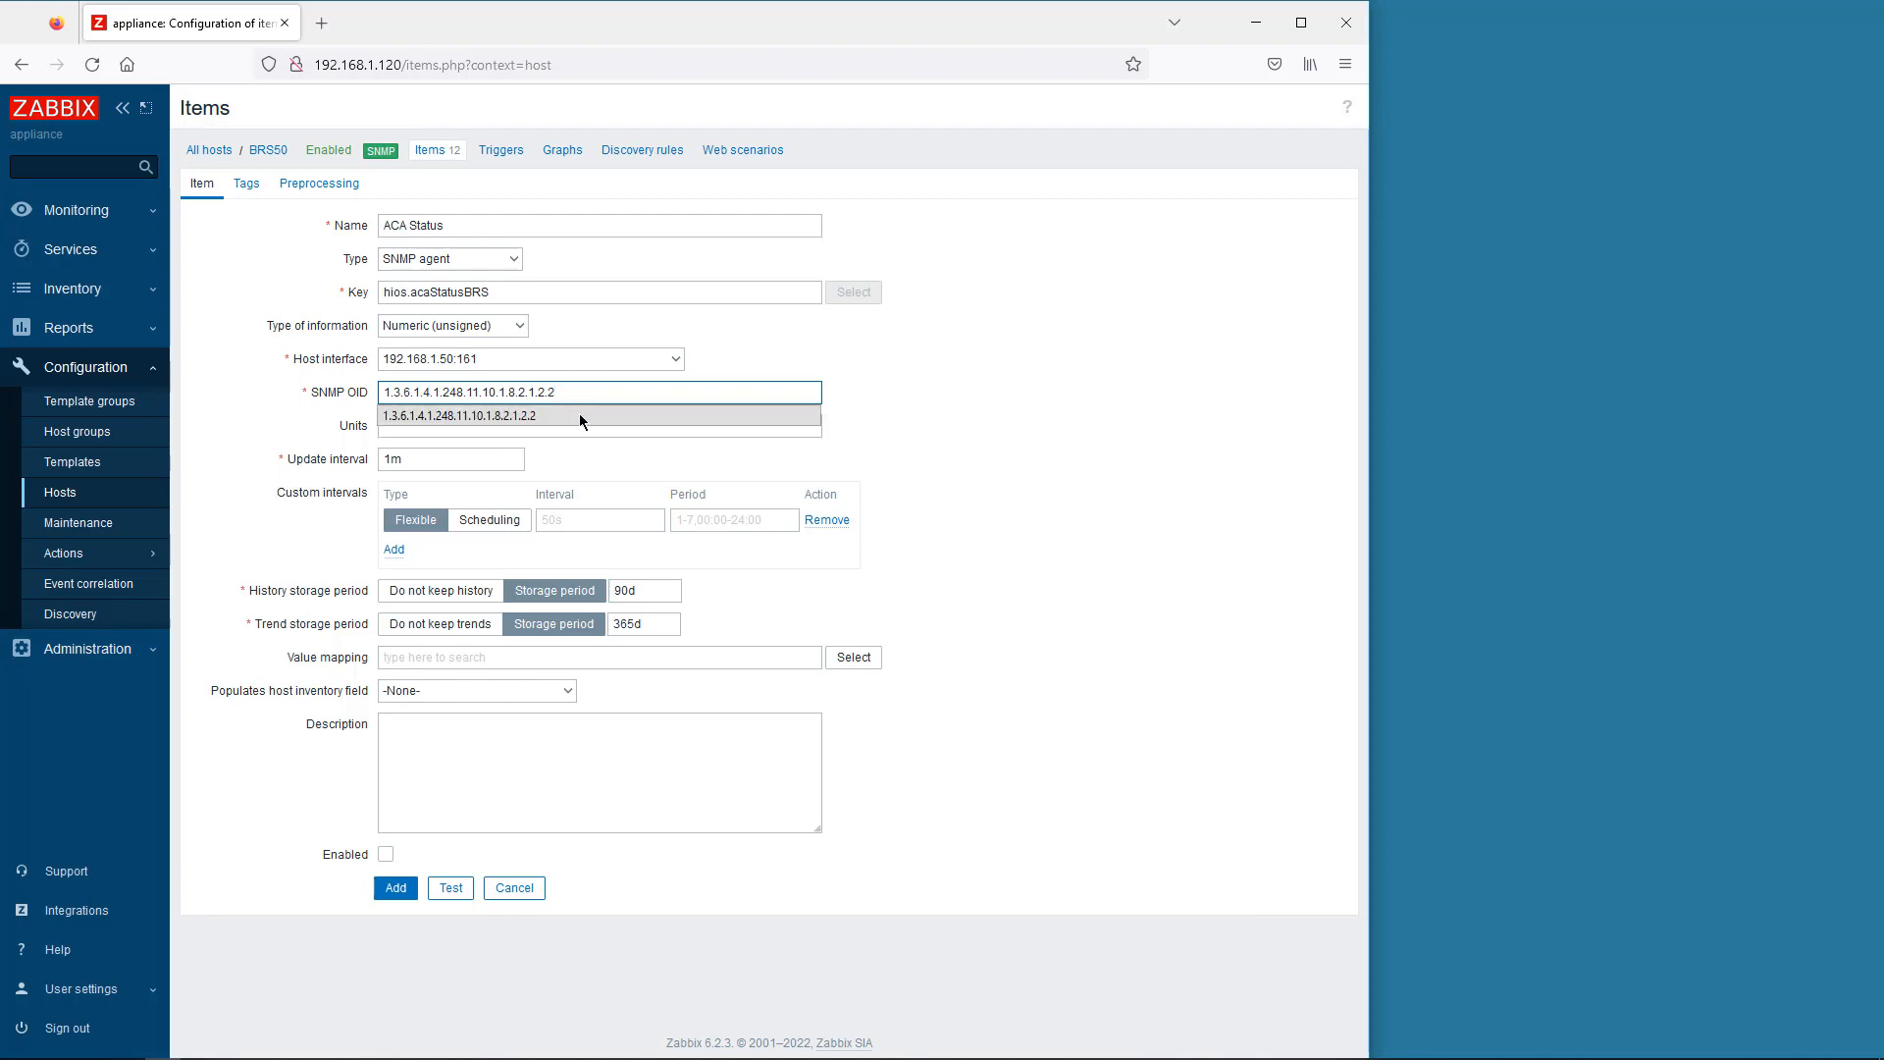
pyautogui.click(579, 416)
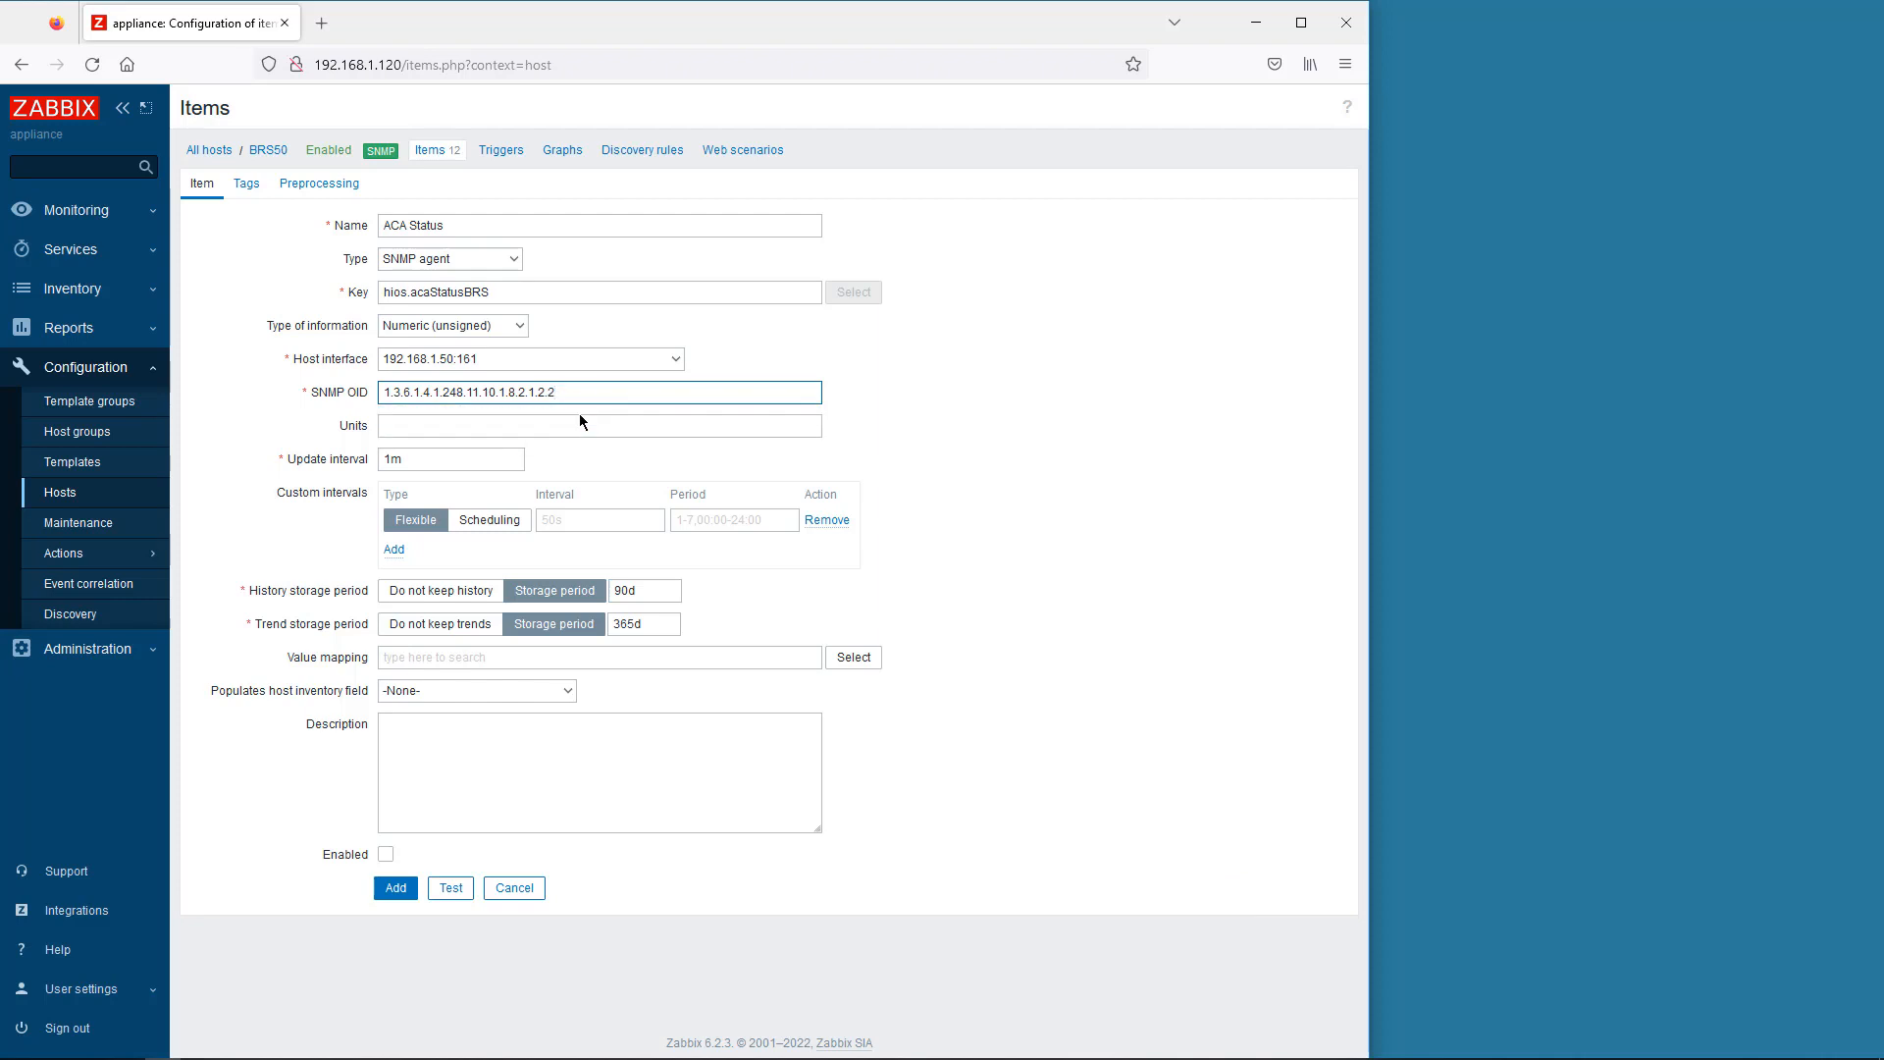
pyautogui.click(447, 888)
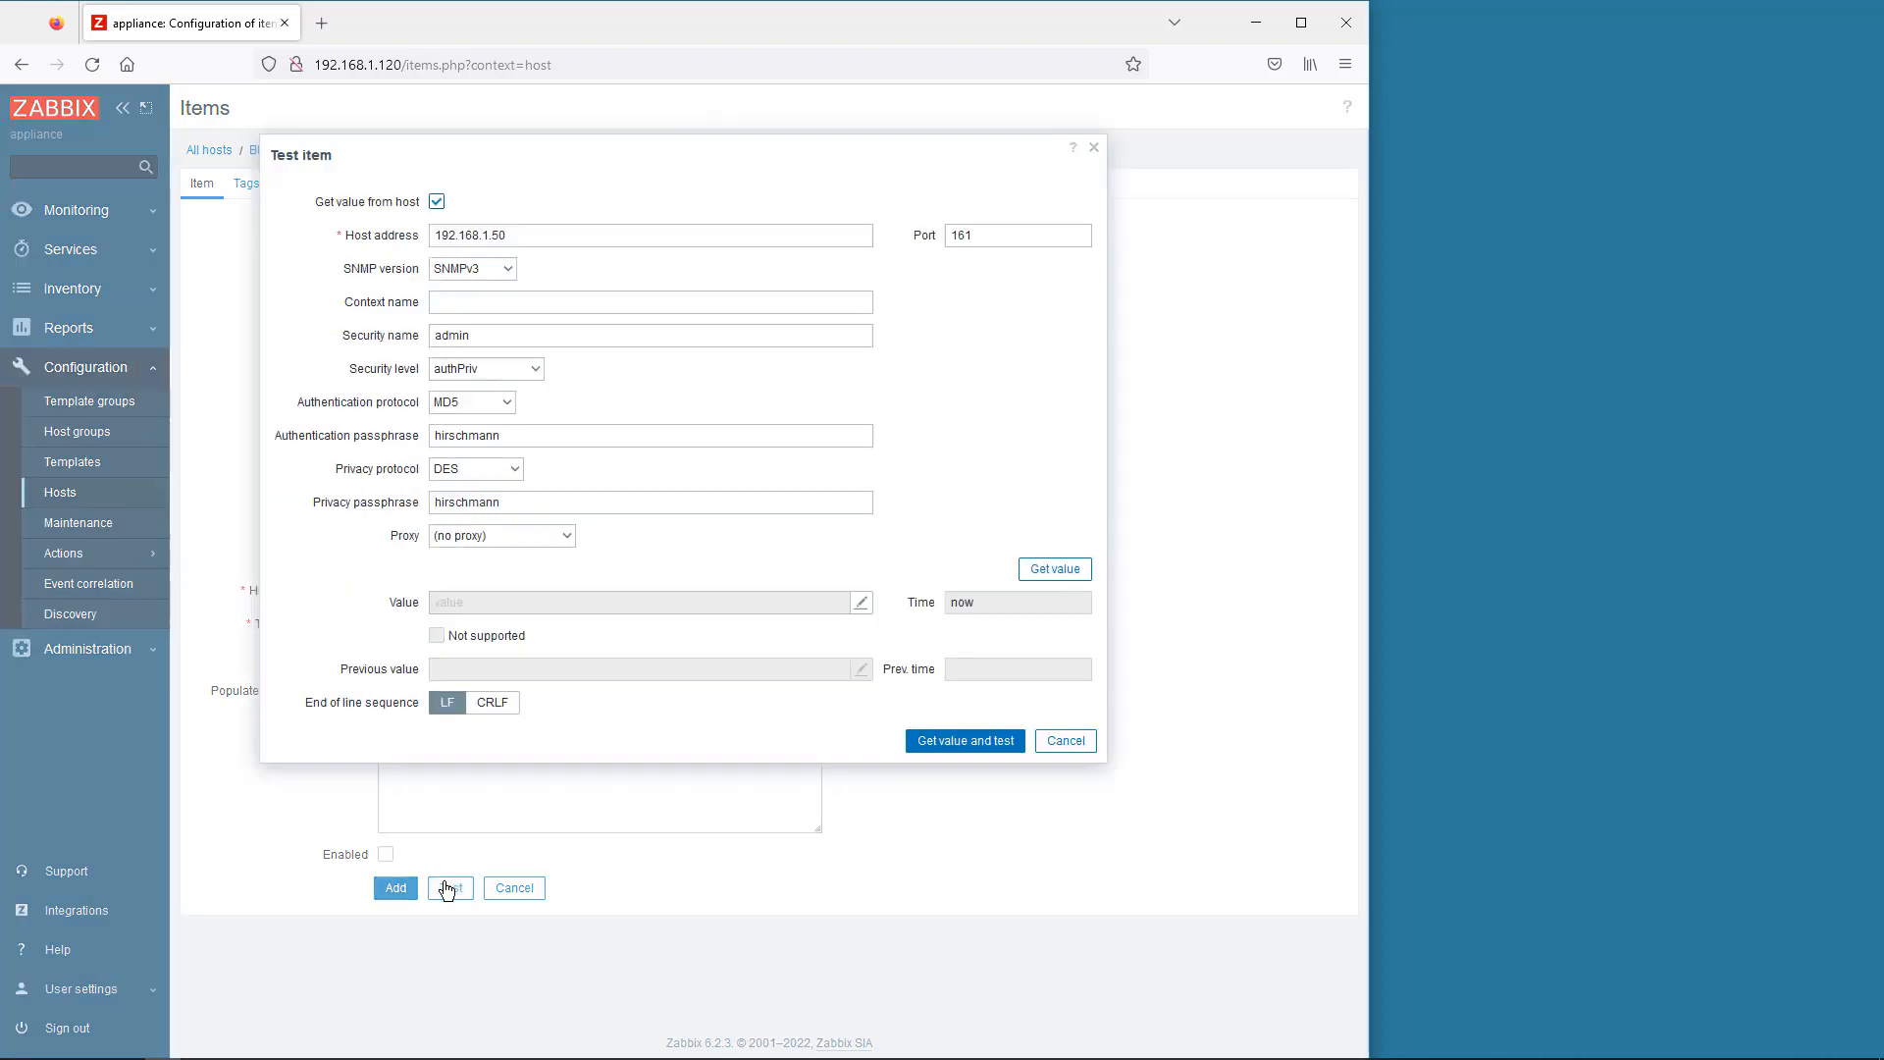
# - Test the new ACA Status item on BRS50, confirm it returns 1, and add it
pyautogui.click(927, 743)
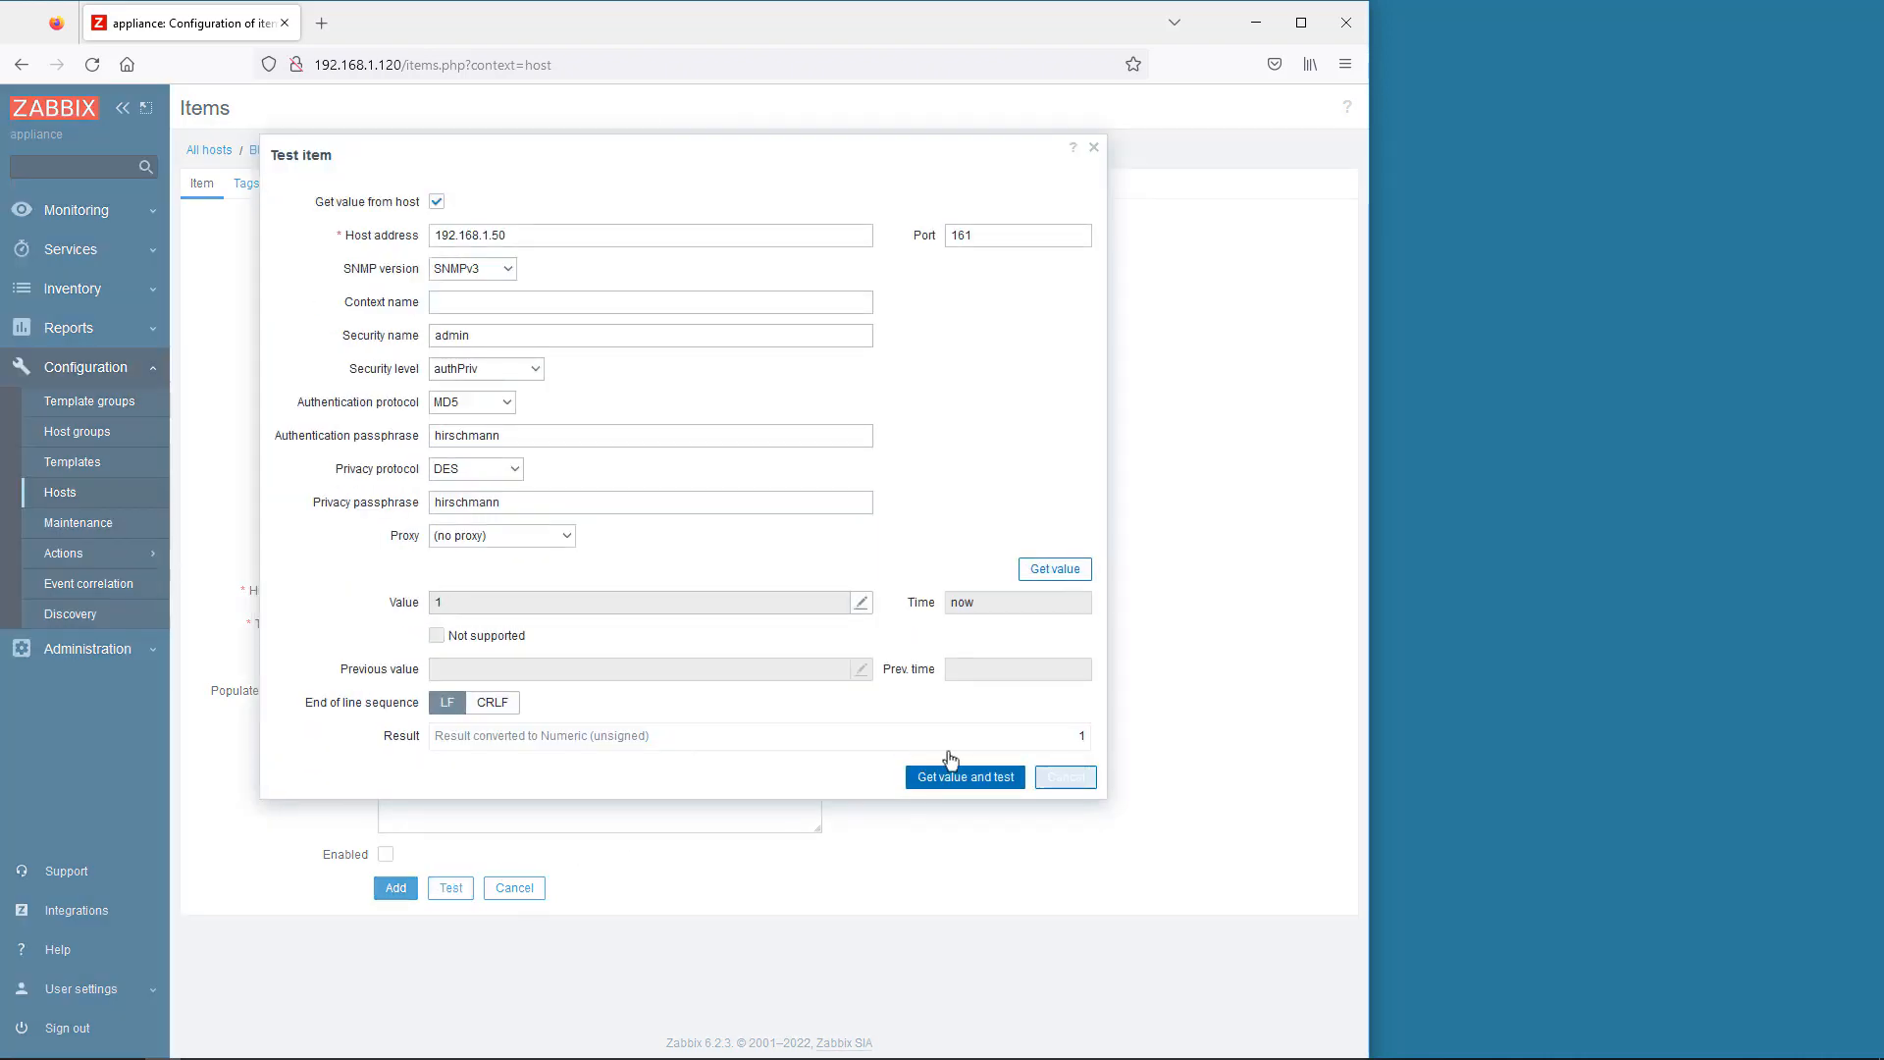
pyautogui.click(1066, 777)
pyautogui.click(402, 891)
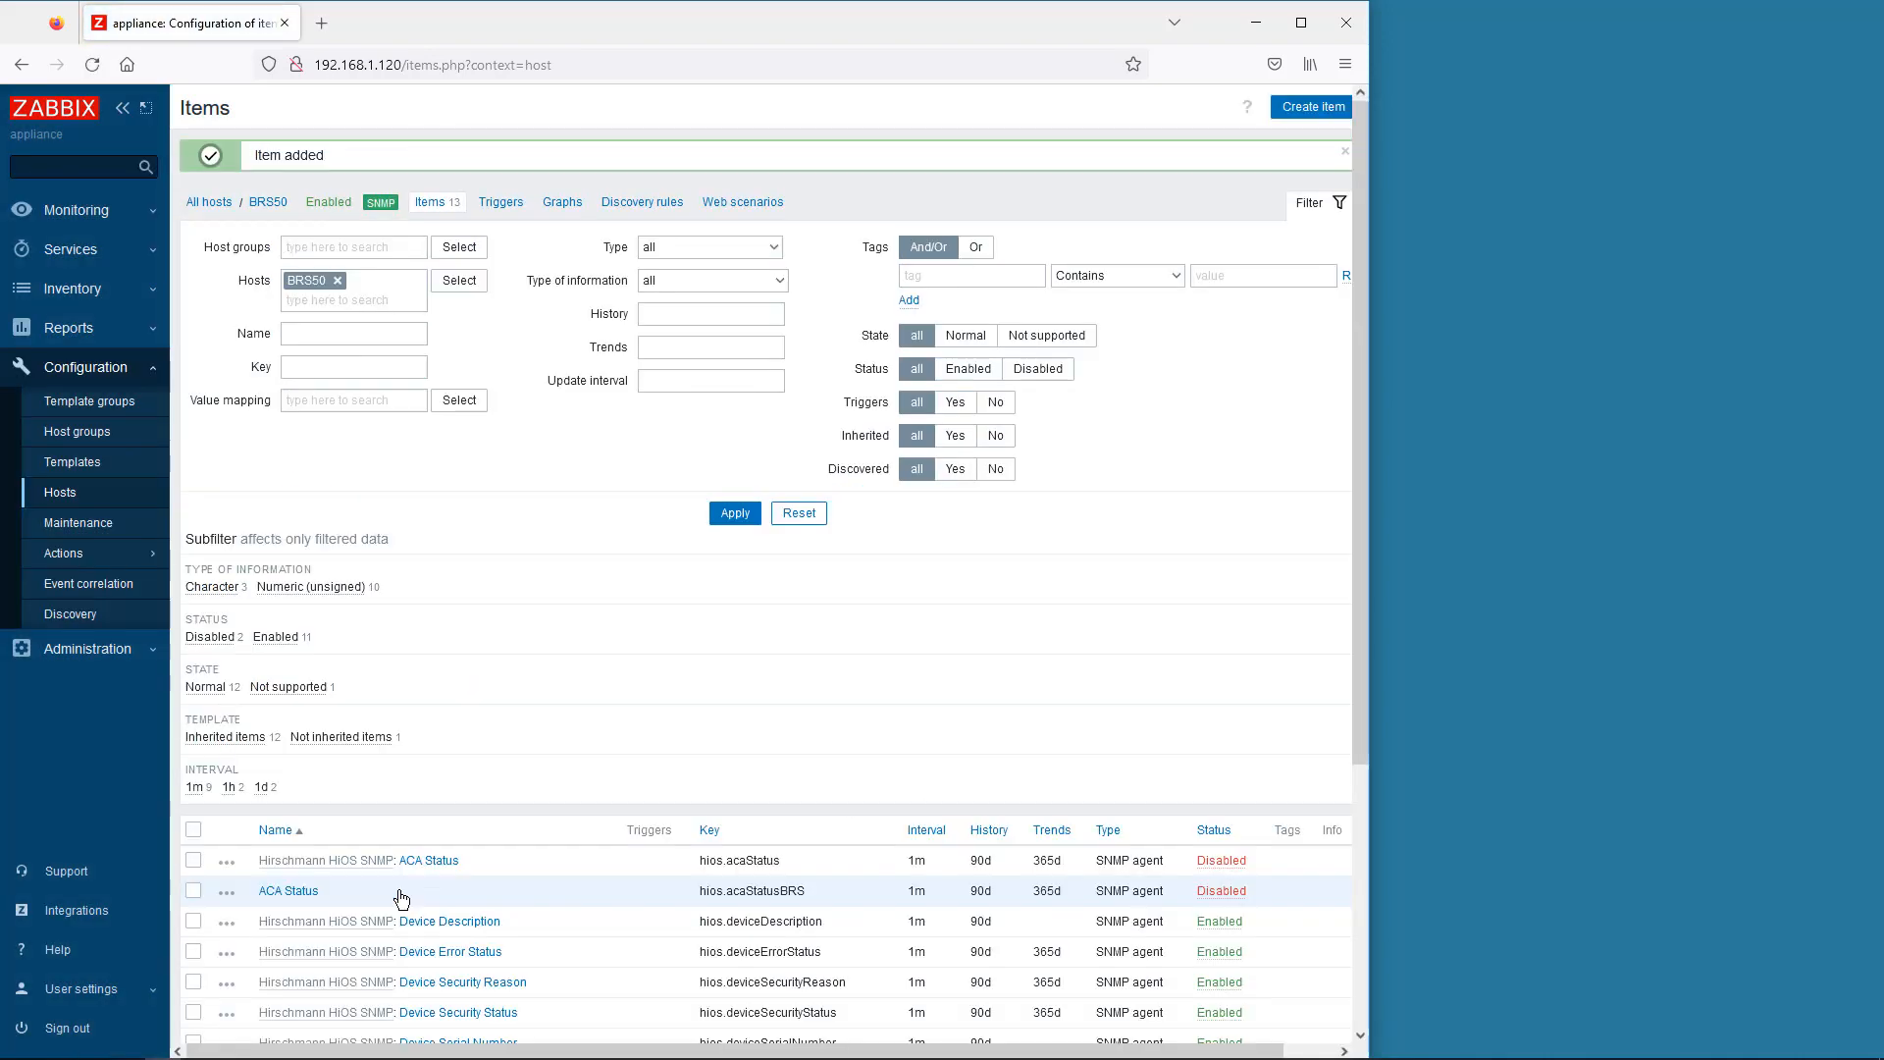
# - Enable the new hios.acaStatusBRS item and go to the Monitoring Hosts list
pyautogui.click(1231, 898)
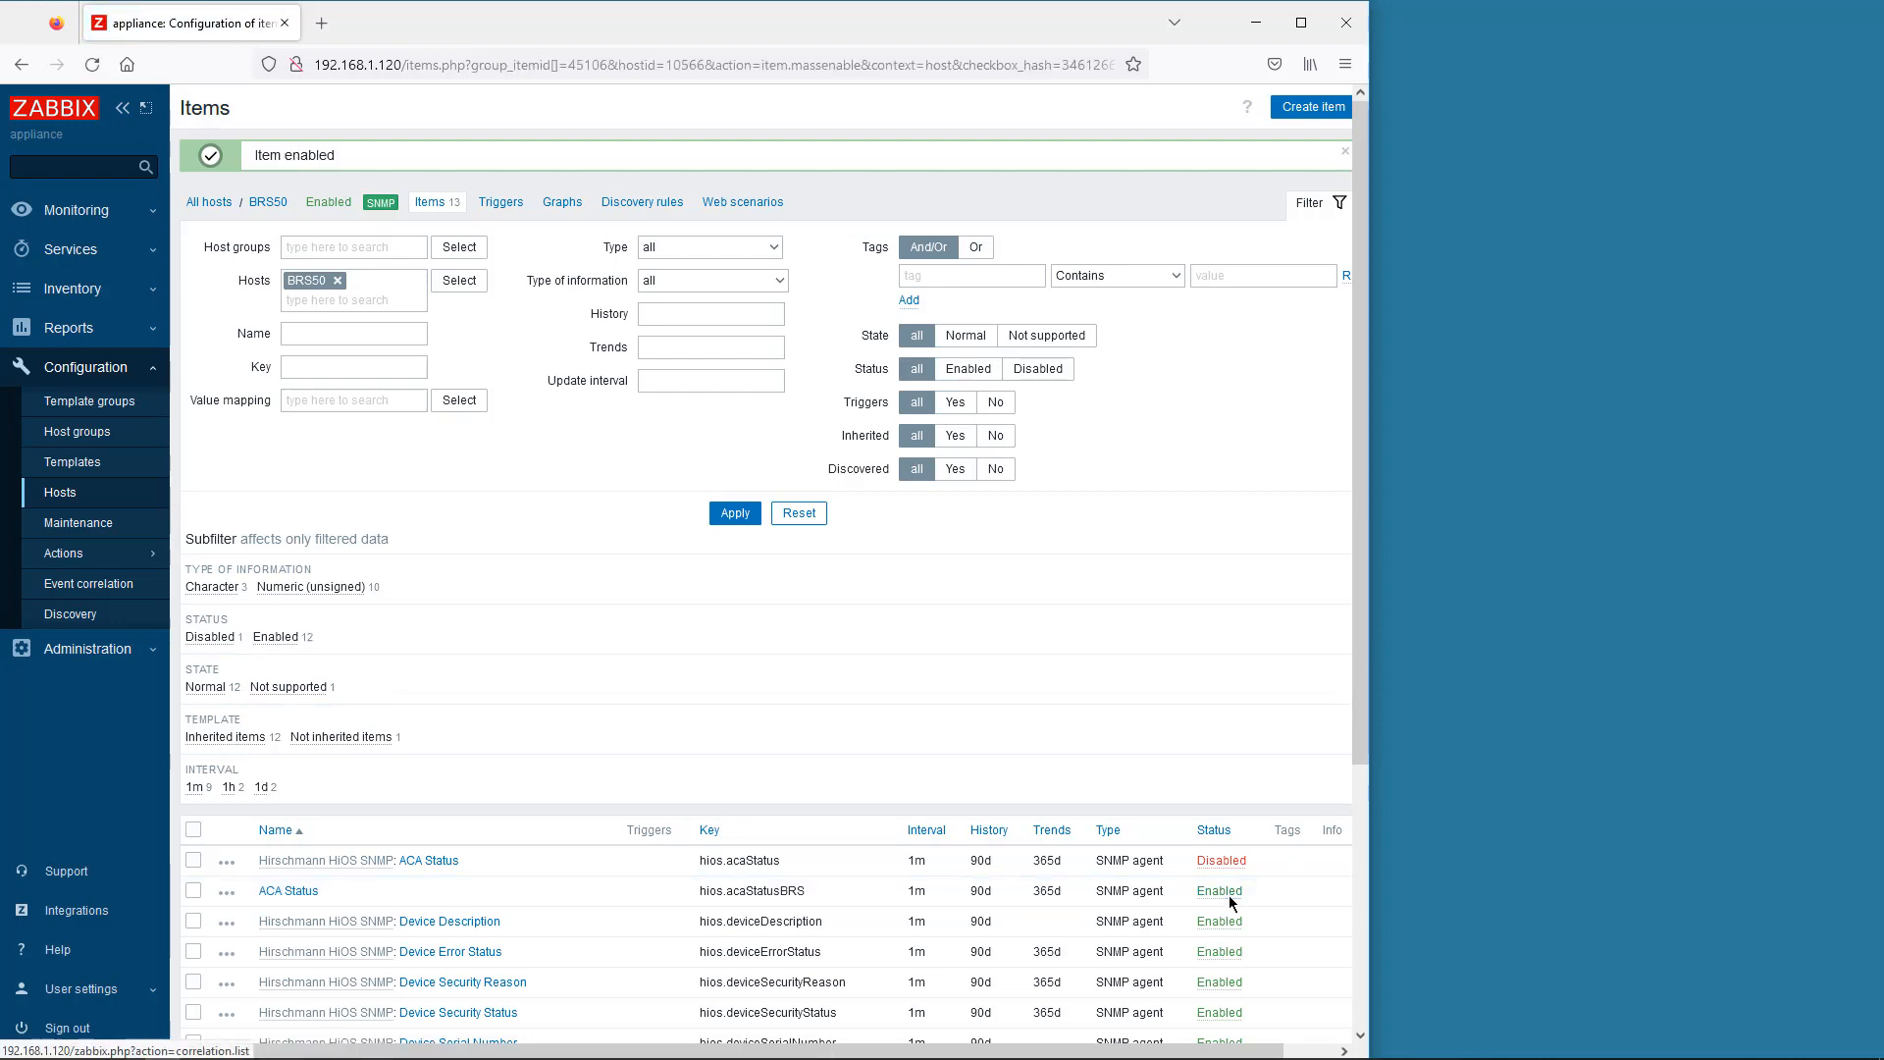
pyautogui.click(71, 210)
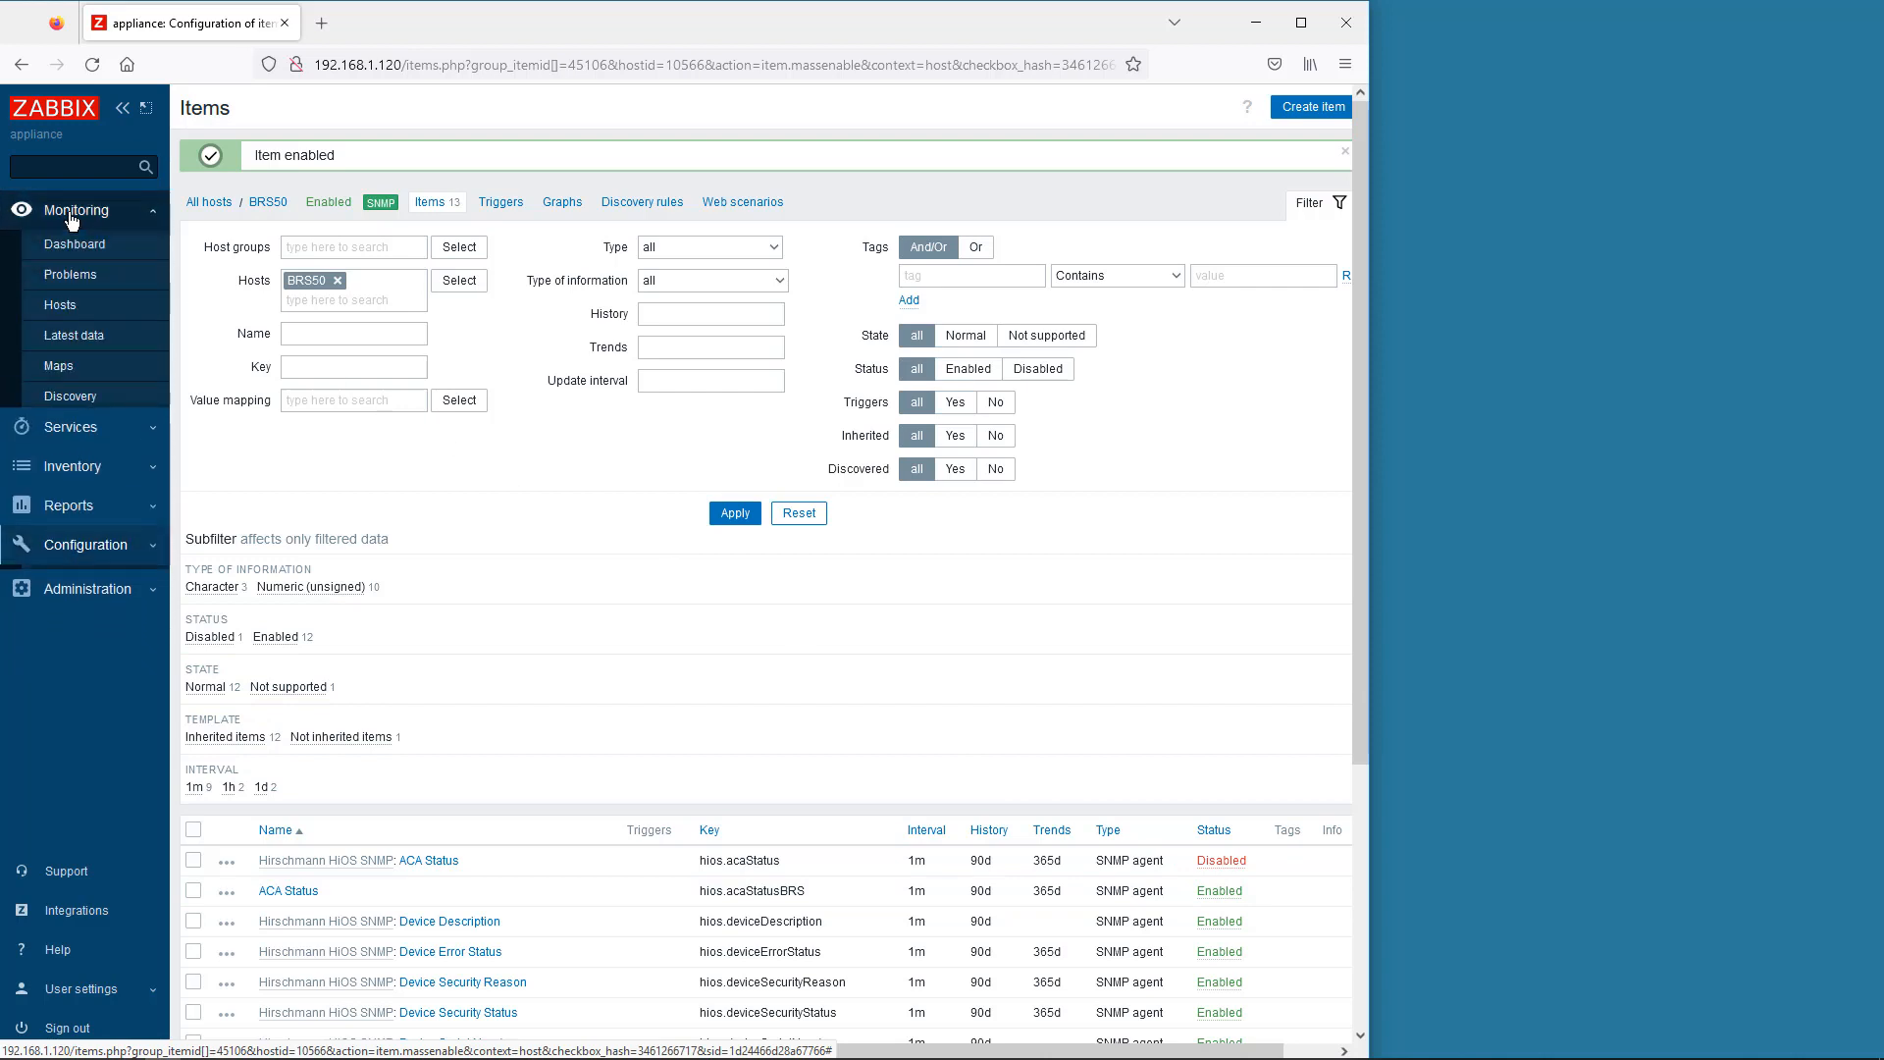
pyautogui.click(69, 310)
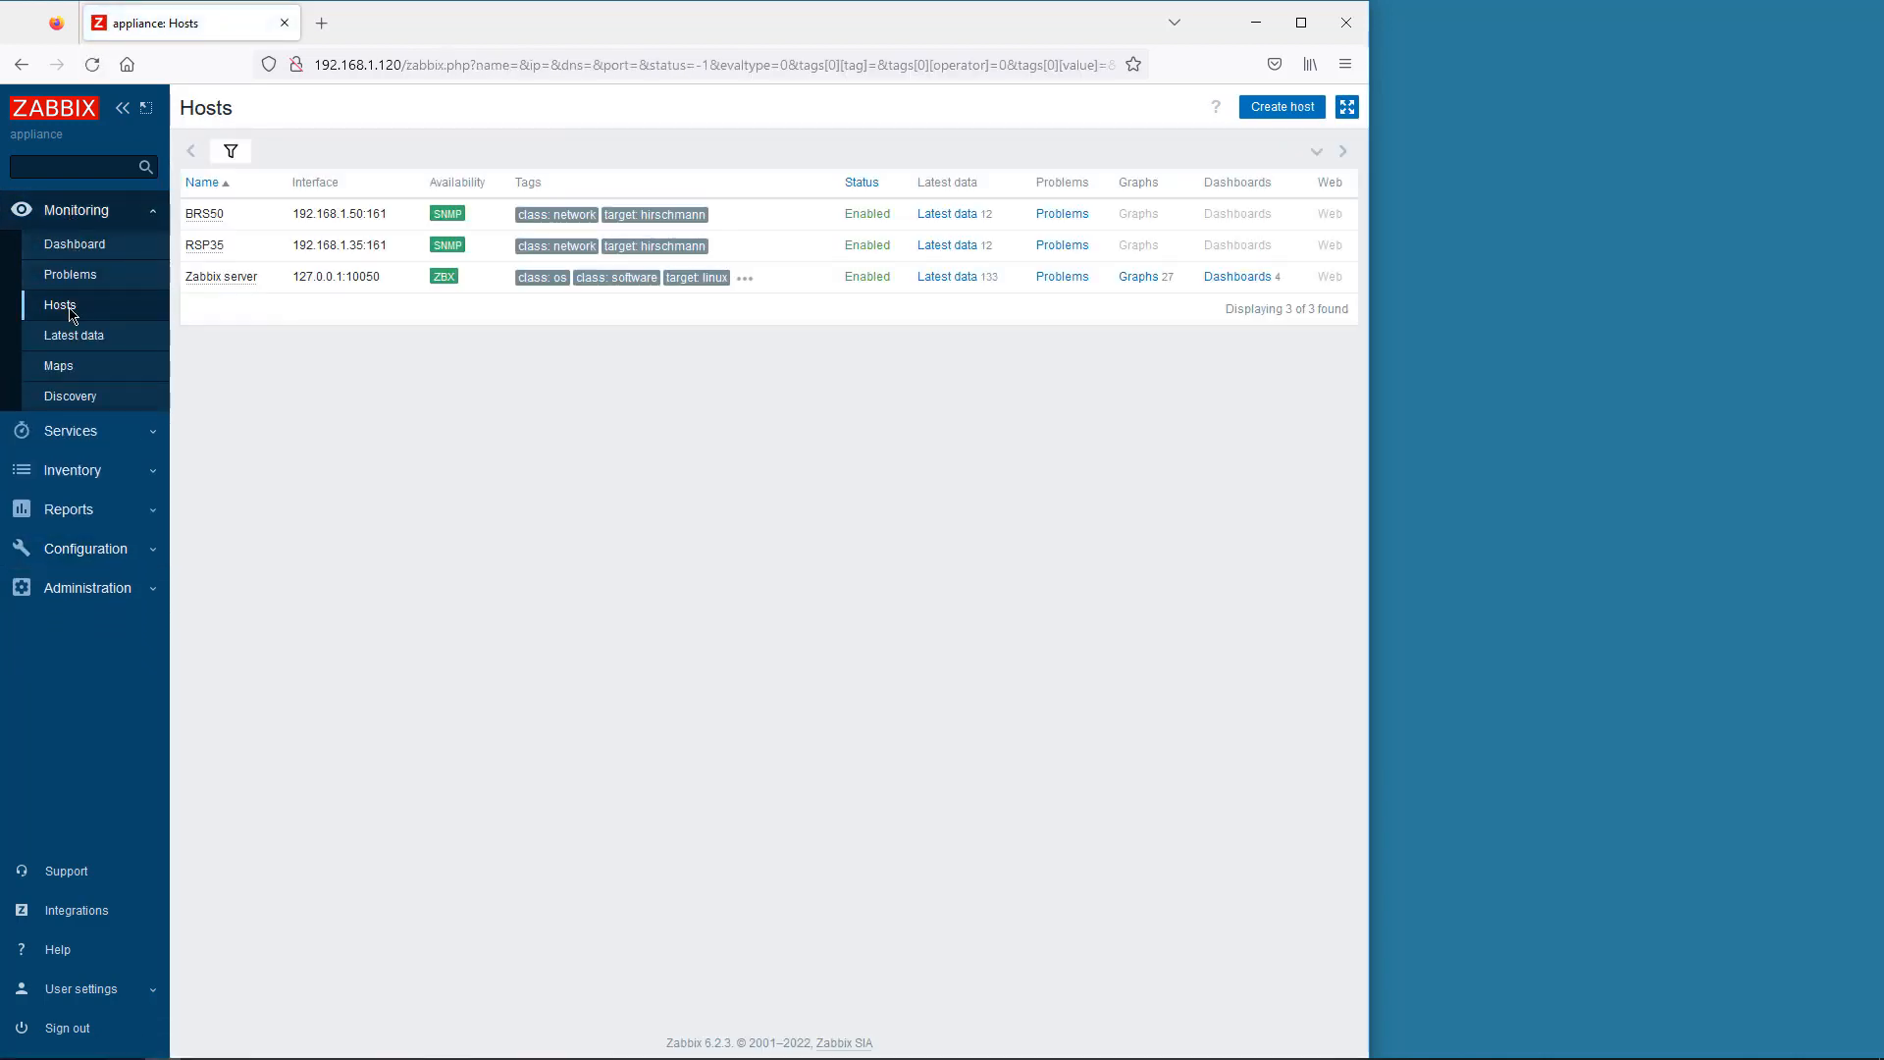
# - Check BRS50's latest data, then view RSP35's latest data showing ACA Status 3 and 37 °C
pyautogui.click(947, 215)
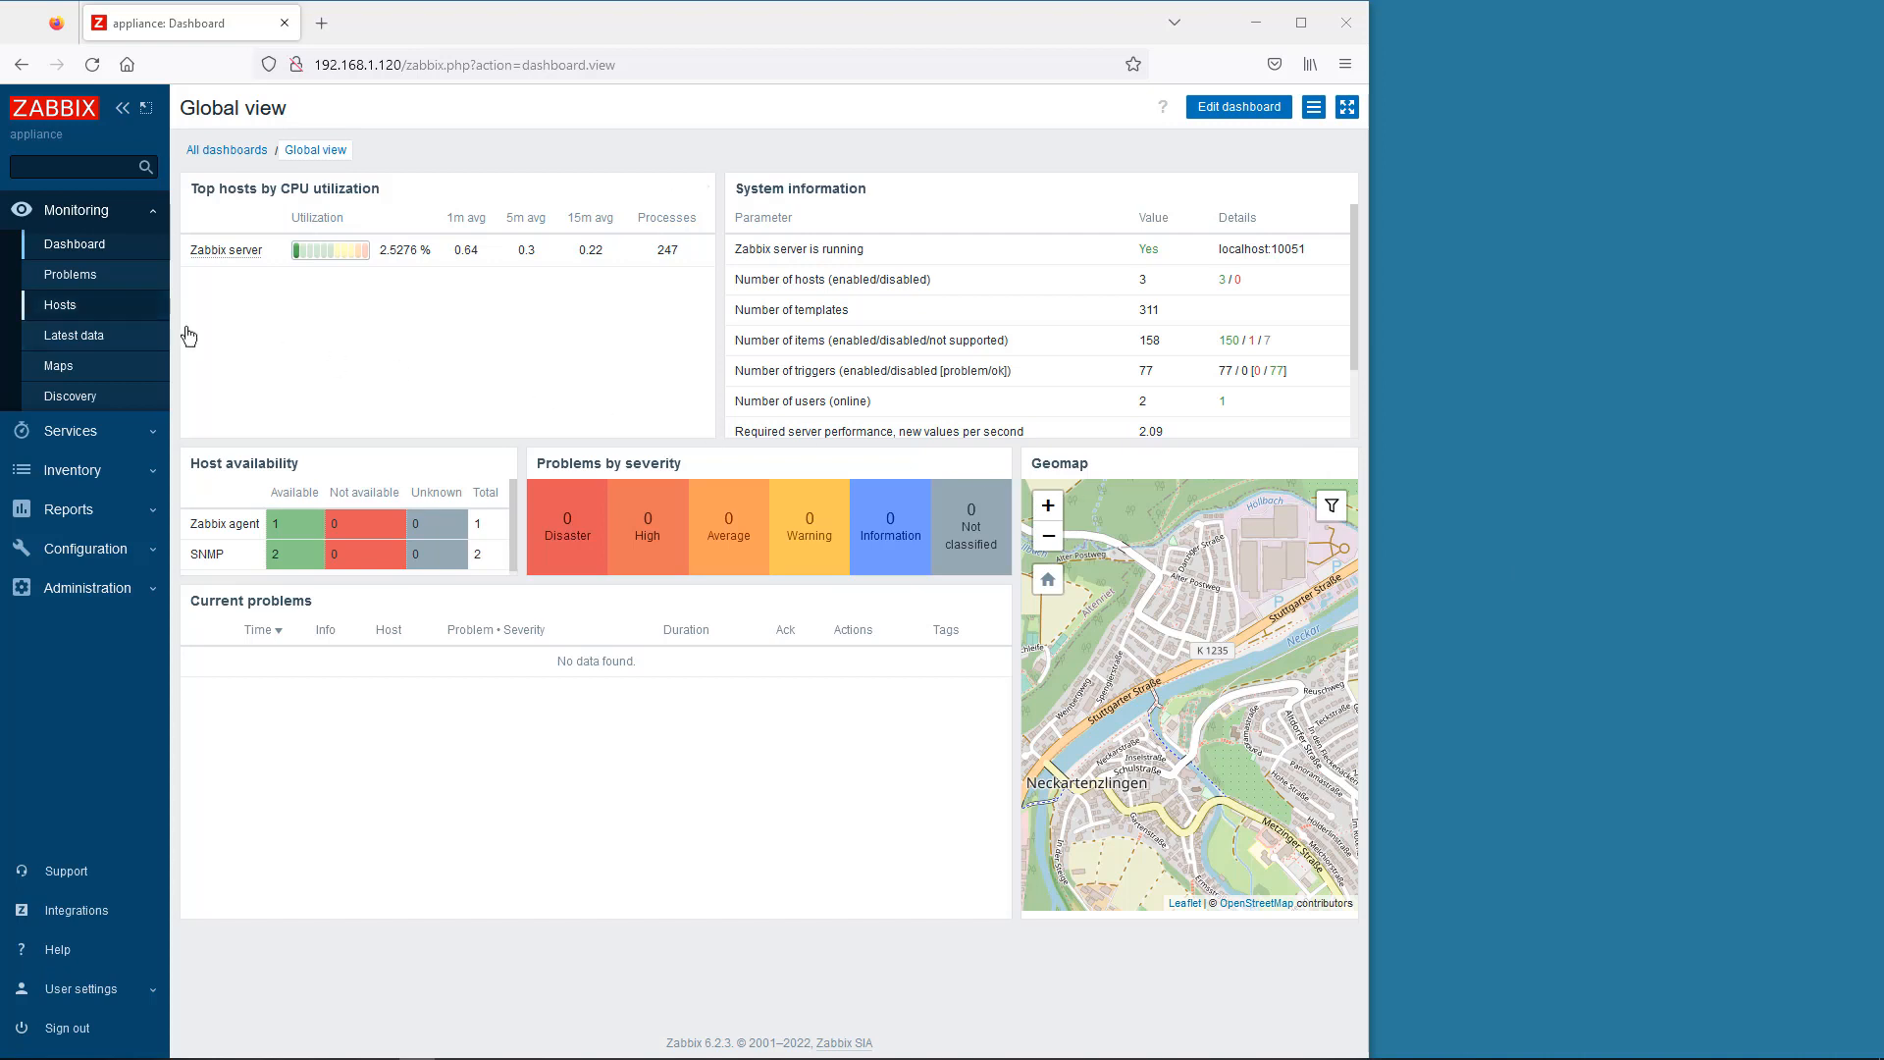
pyautogui.click(60, 306)
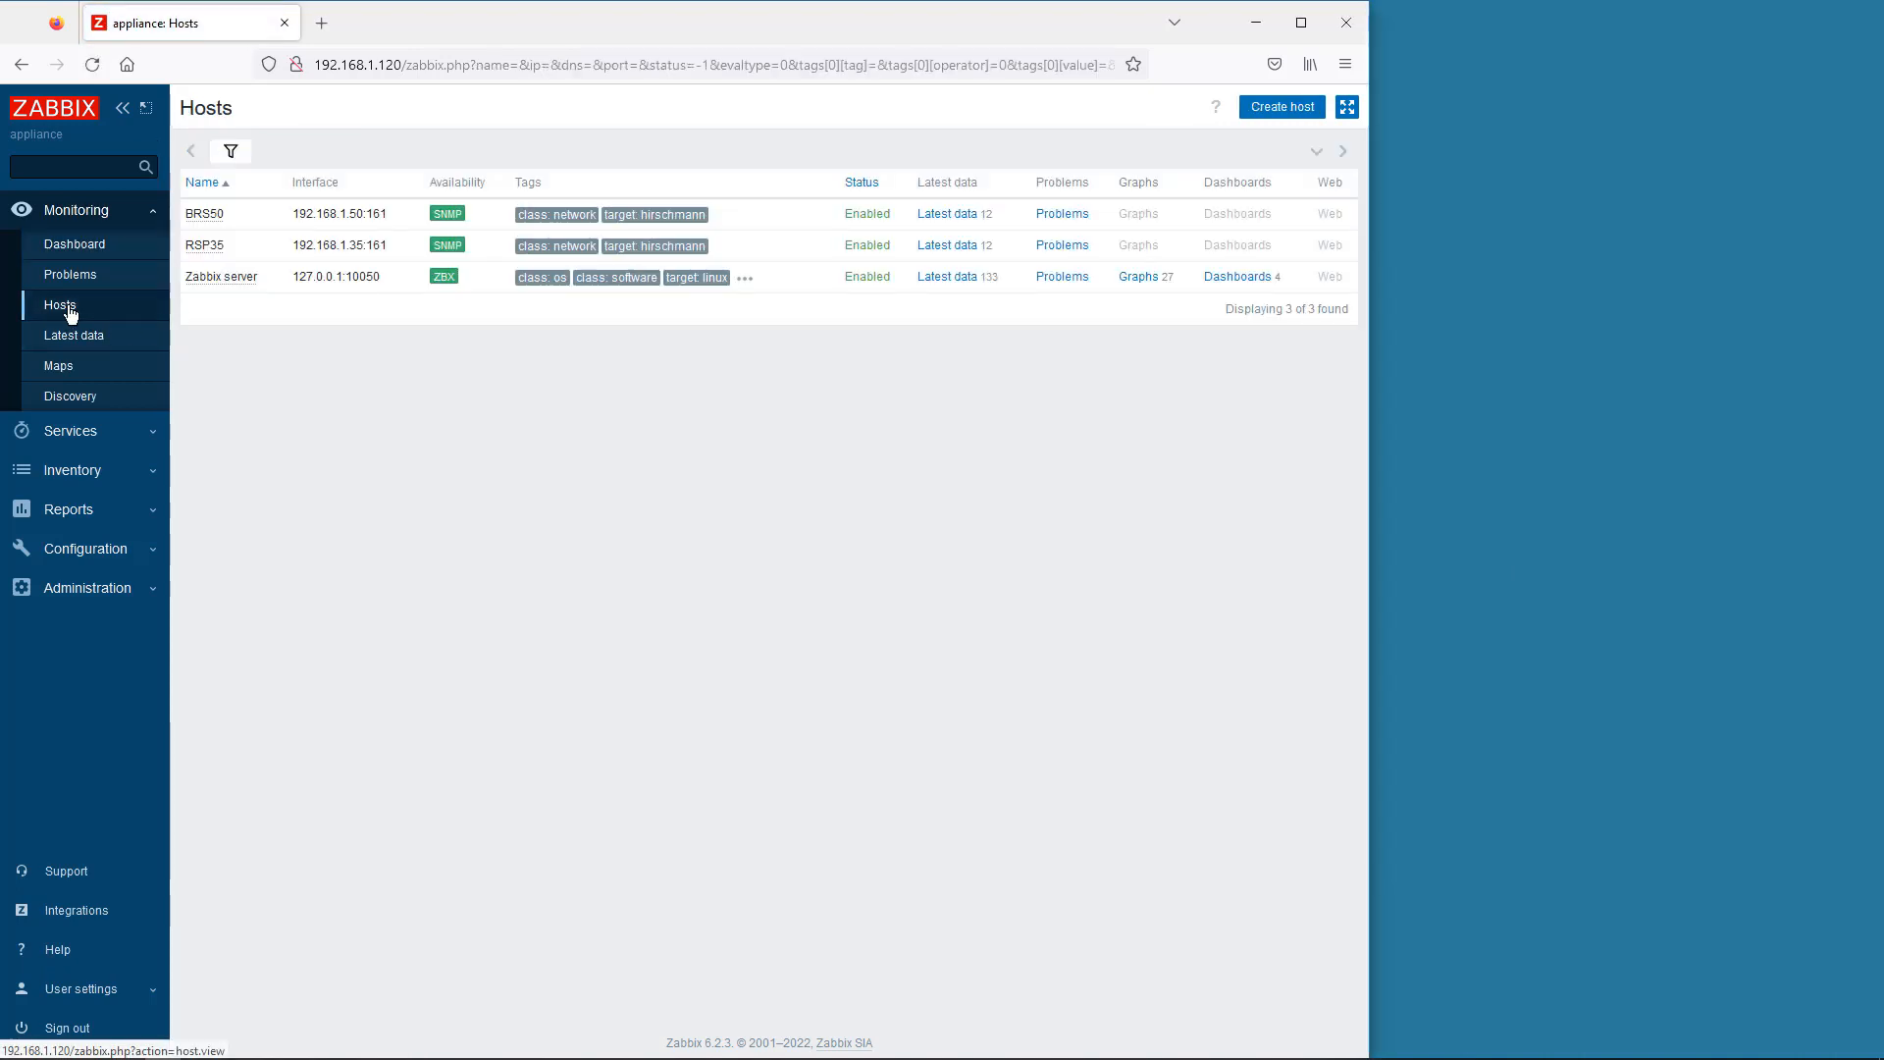
pyautogui.click(933, 247)
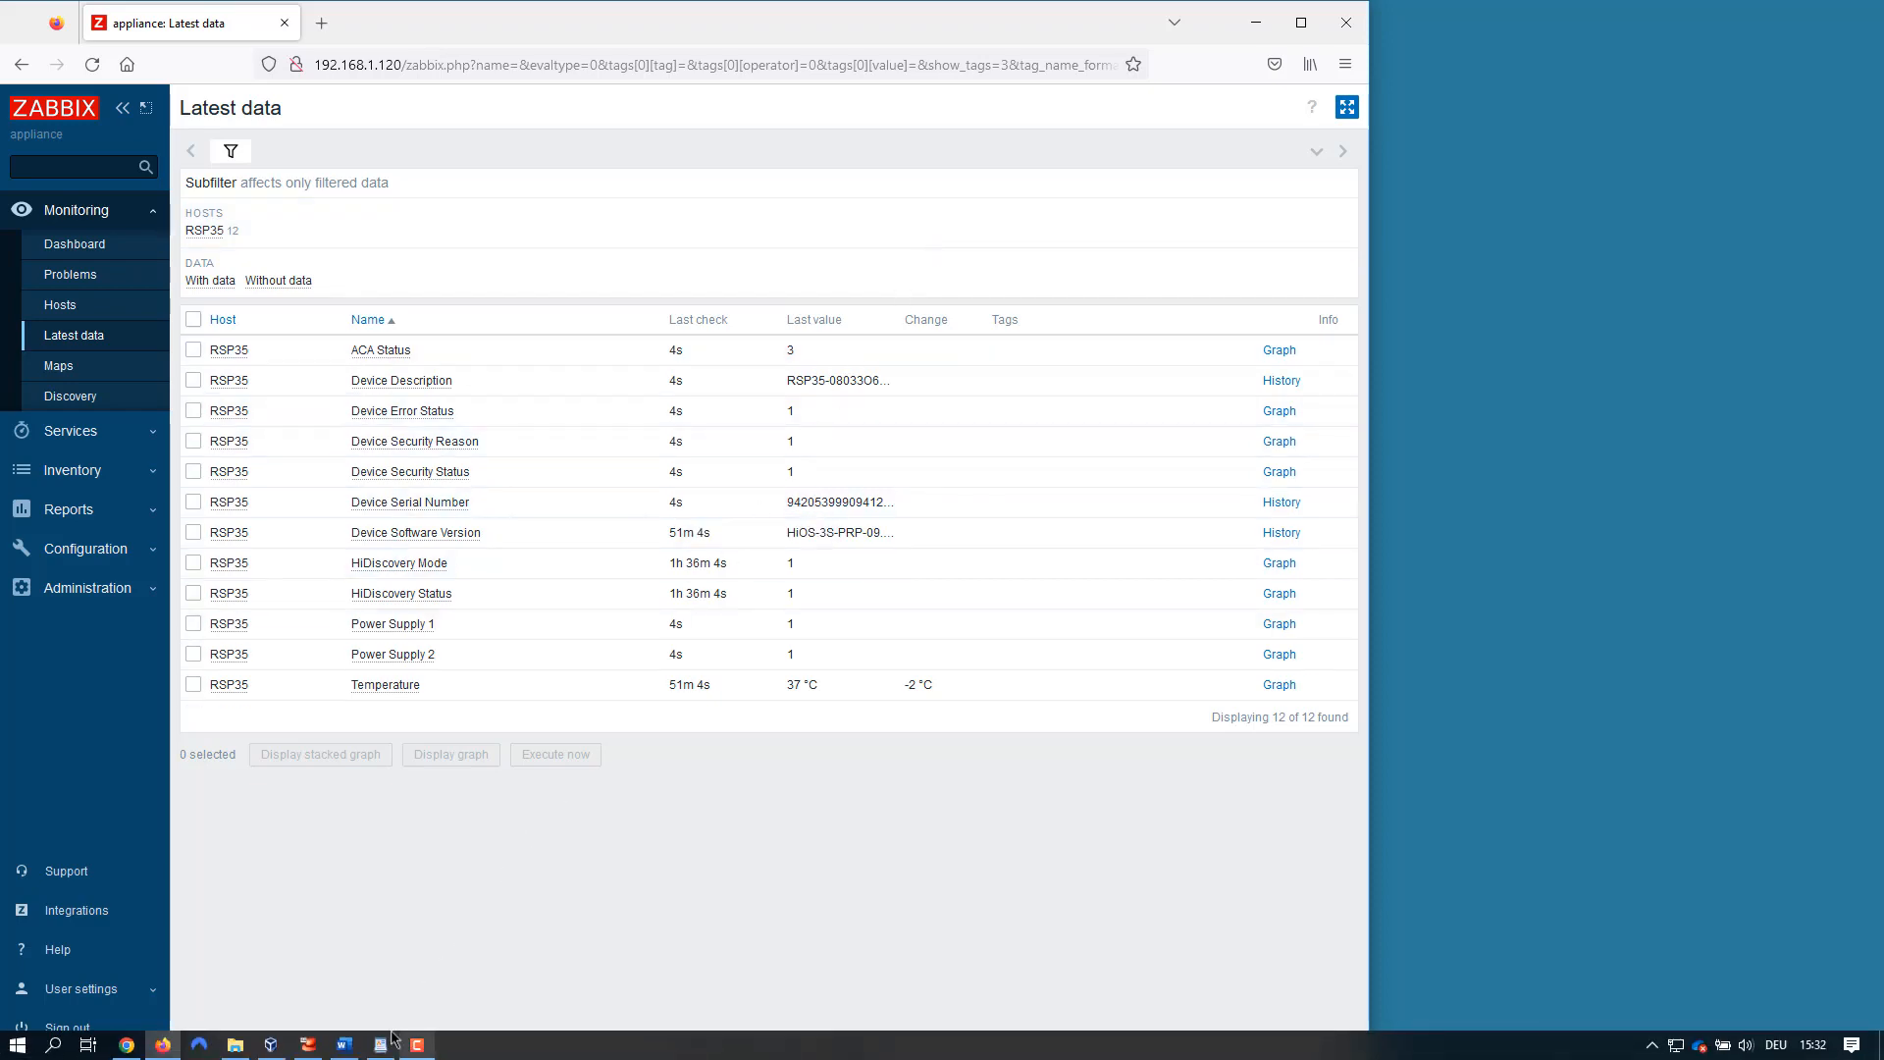
# - Bring up the MIB OID notes in WordPad and open the Hirschmann HiOS SNMP template from Configuration > Templates
pyautogui.click(382, 1046)
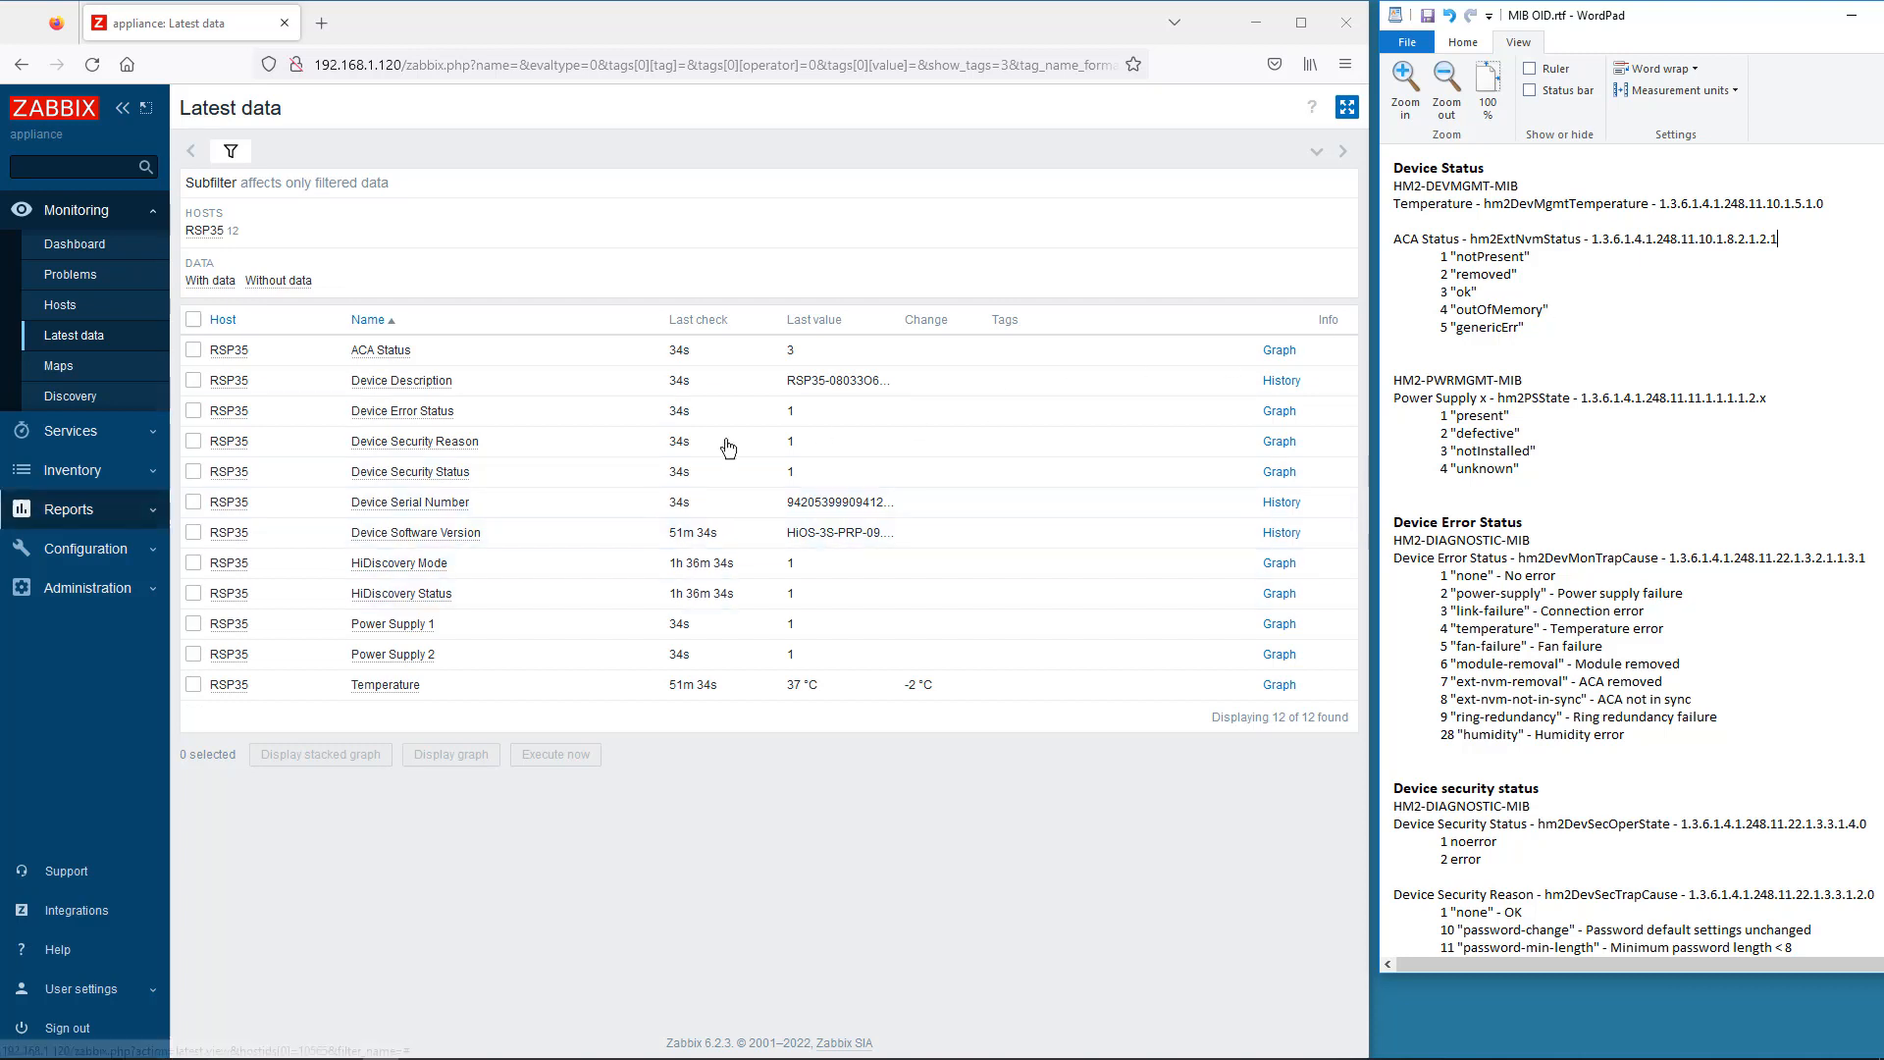
pyautogui.click(86, 549)
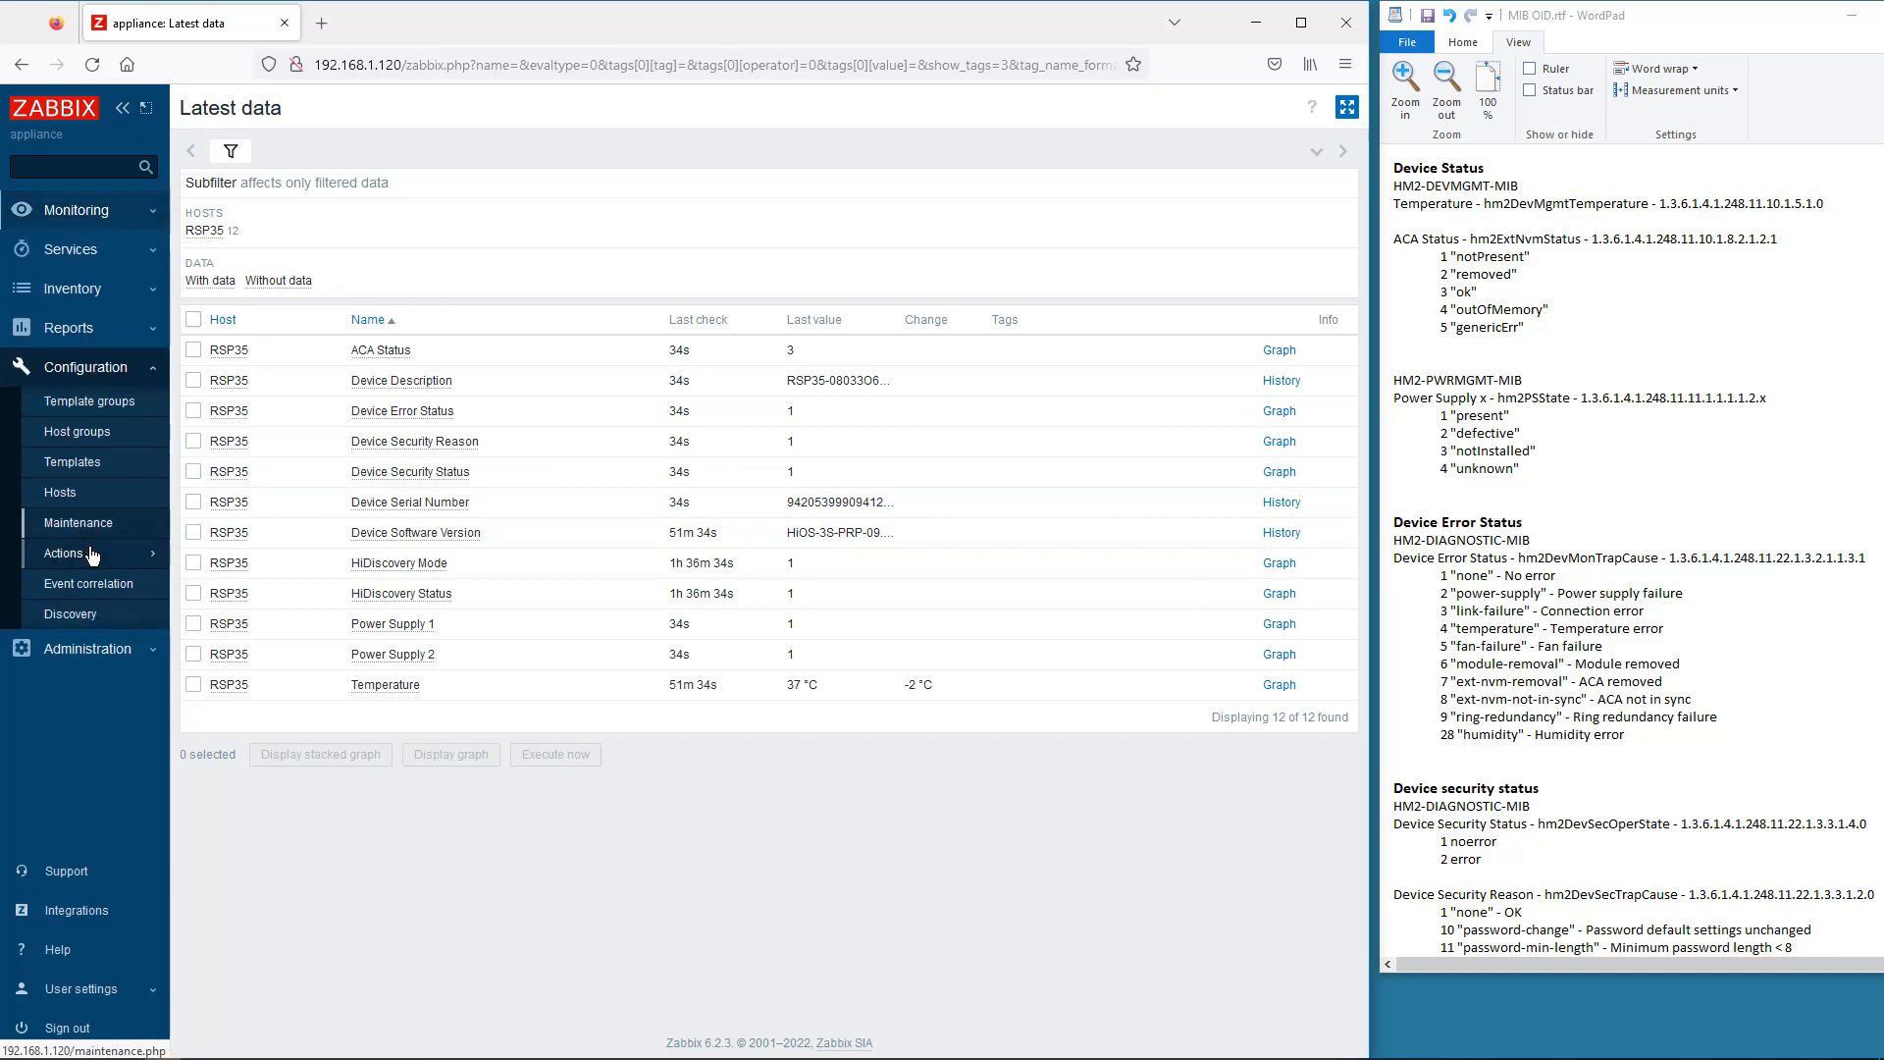
pyautogui.click(75, 465)
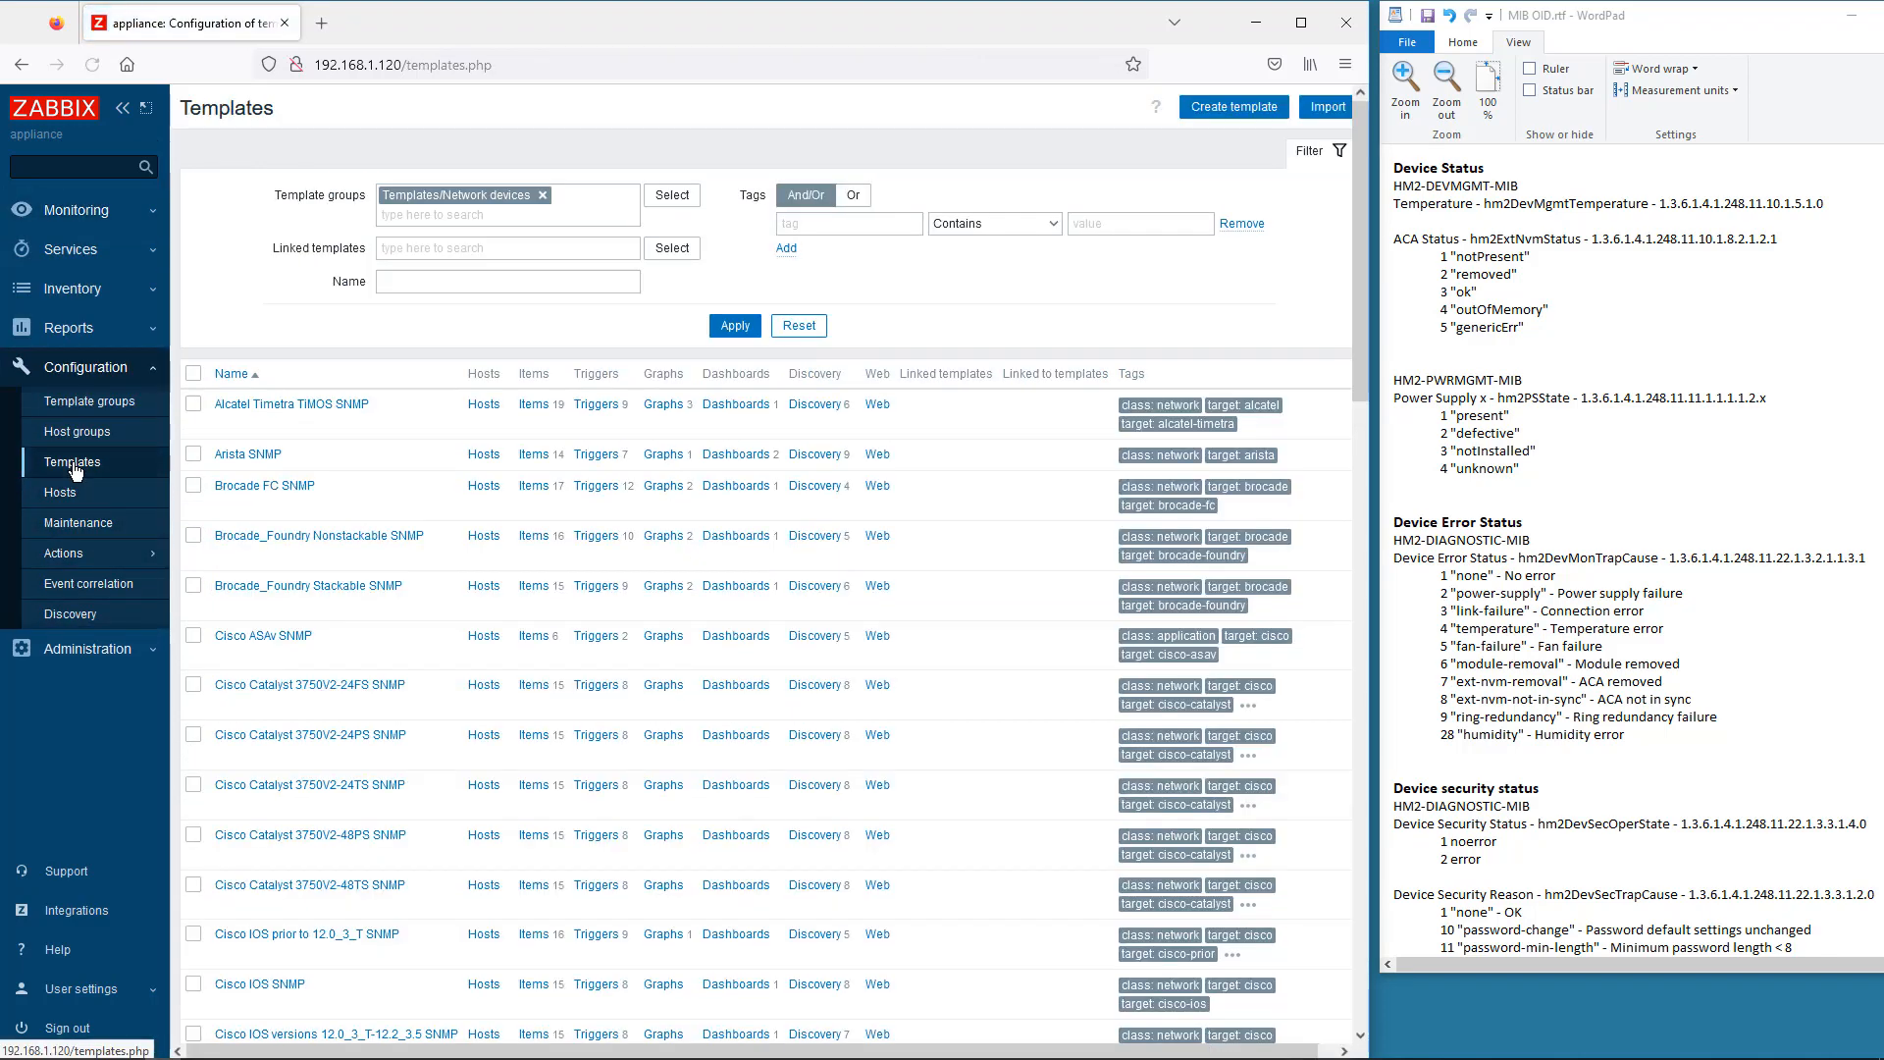
pyautogui.scroll(-6, 324, 587)
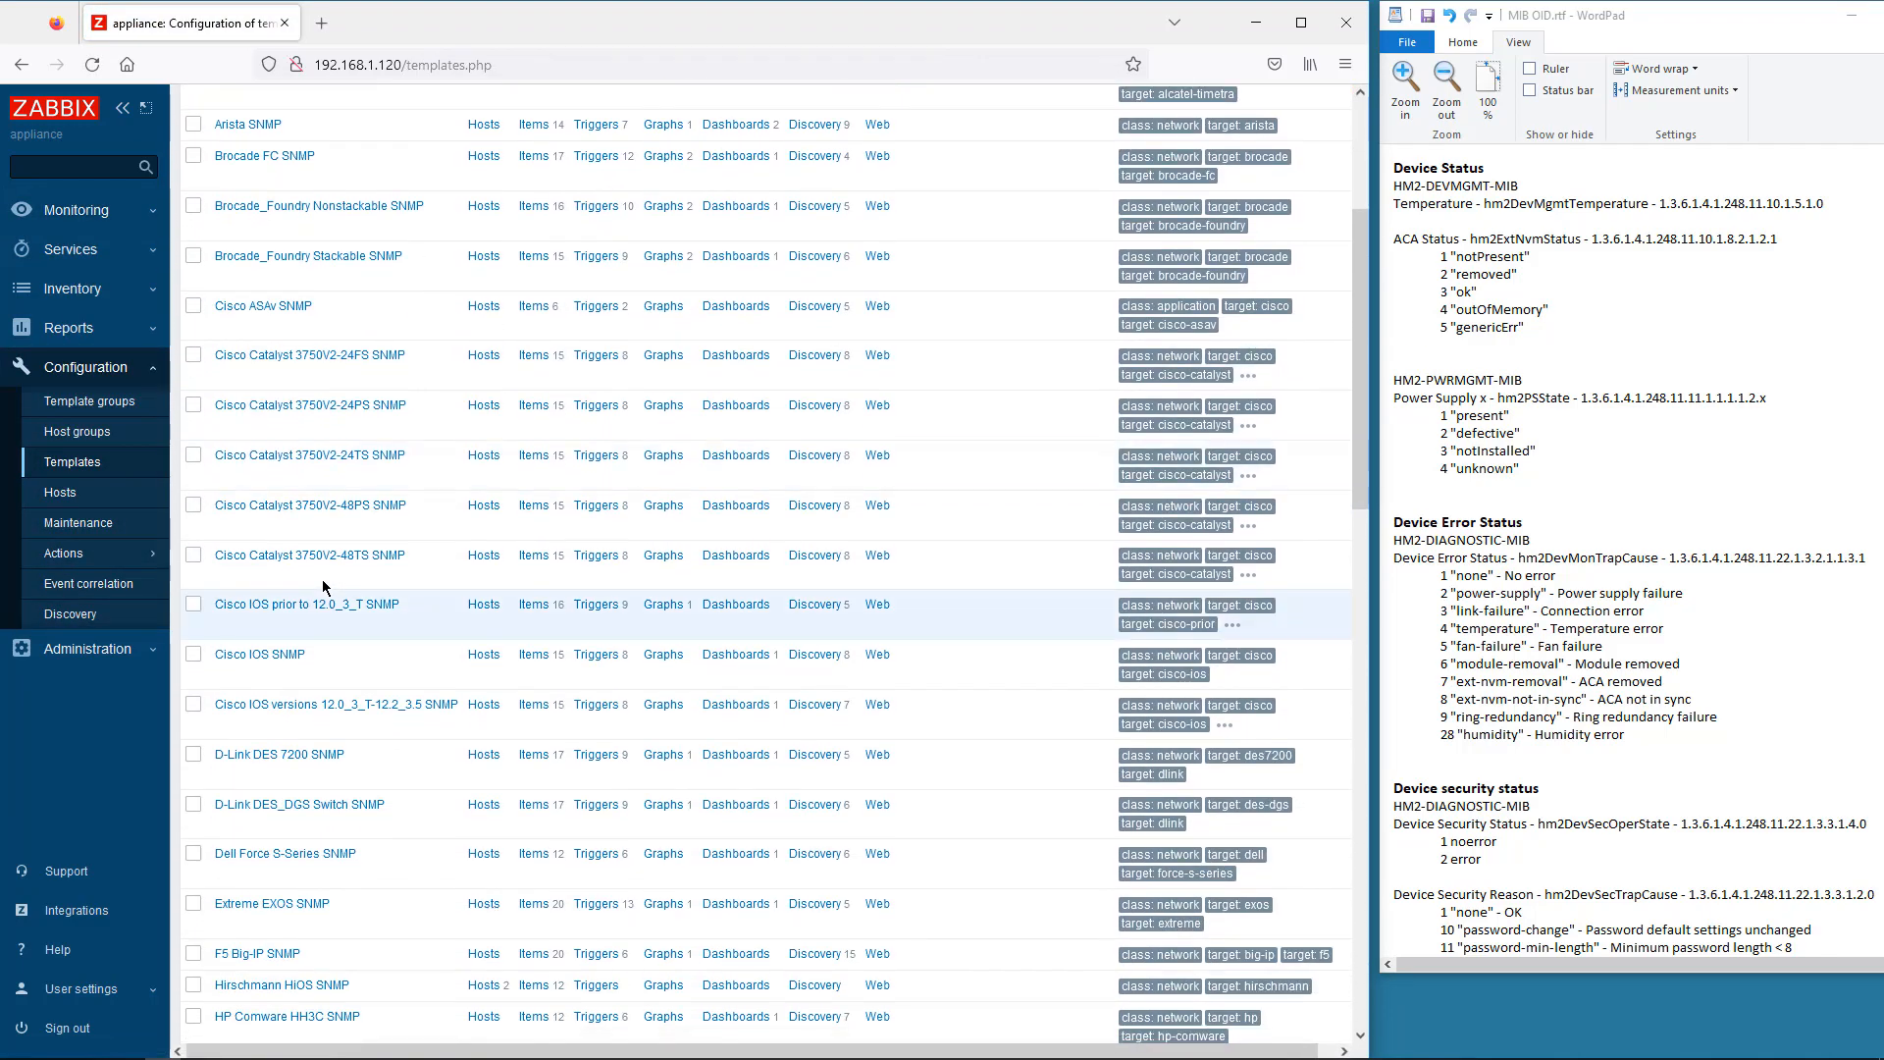
pyautogui.scroll(-2, 324, 586)
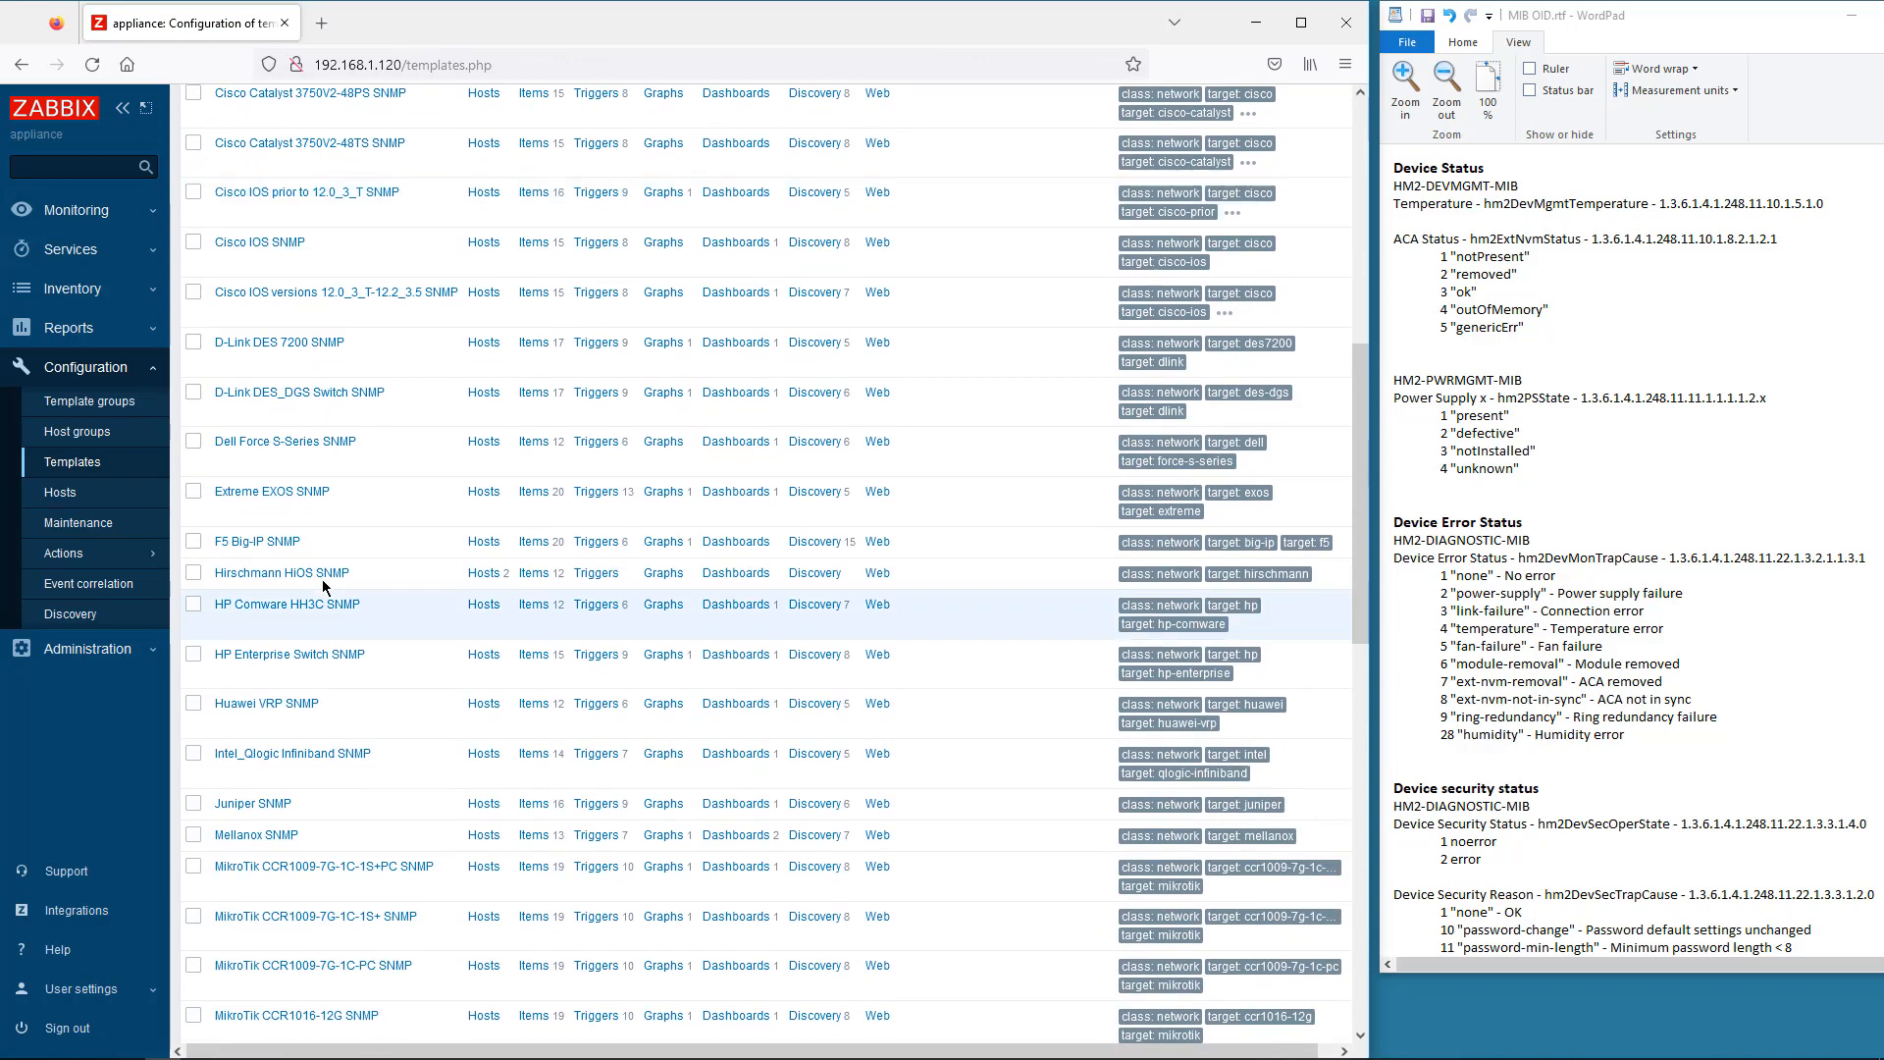
pyautogui.click(324, 579)
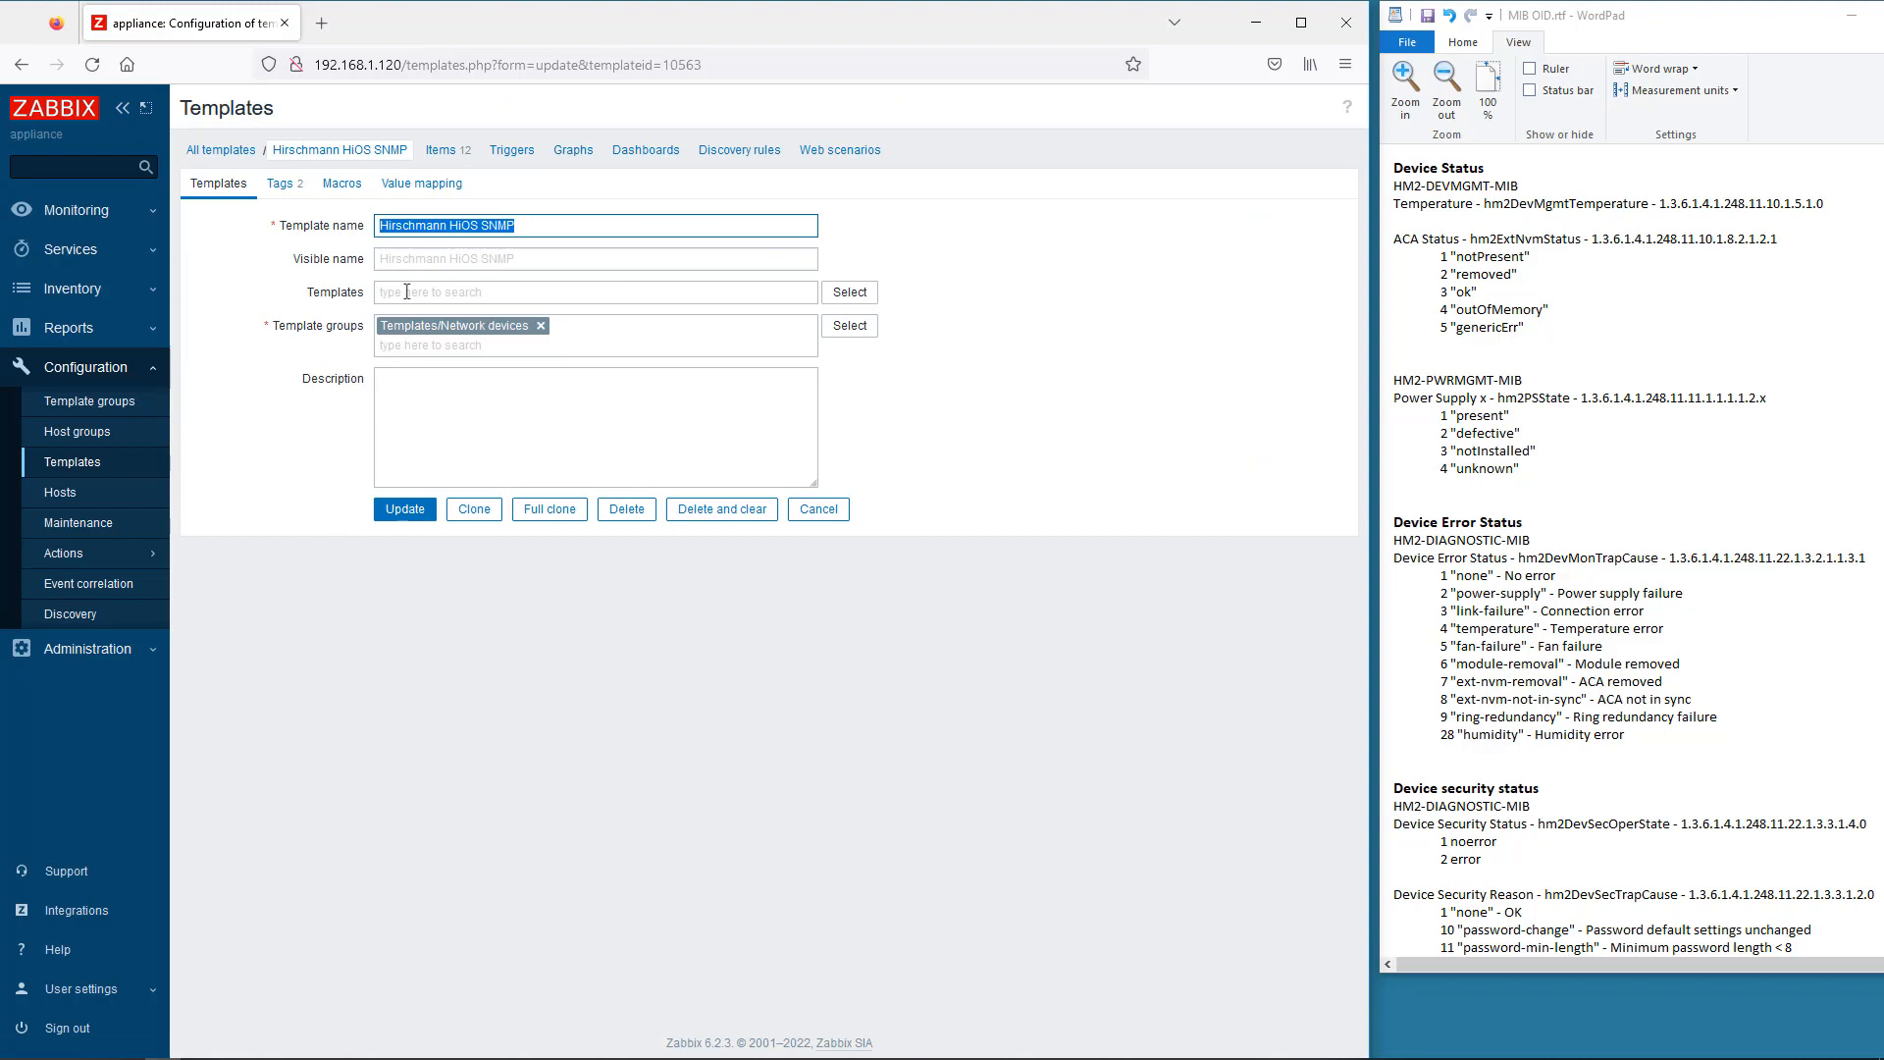
# - Start a new value map named ACA Status with 1 mapped to Not Present
pyautogui.click(438, 191)
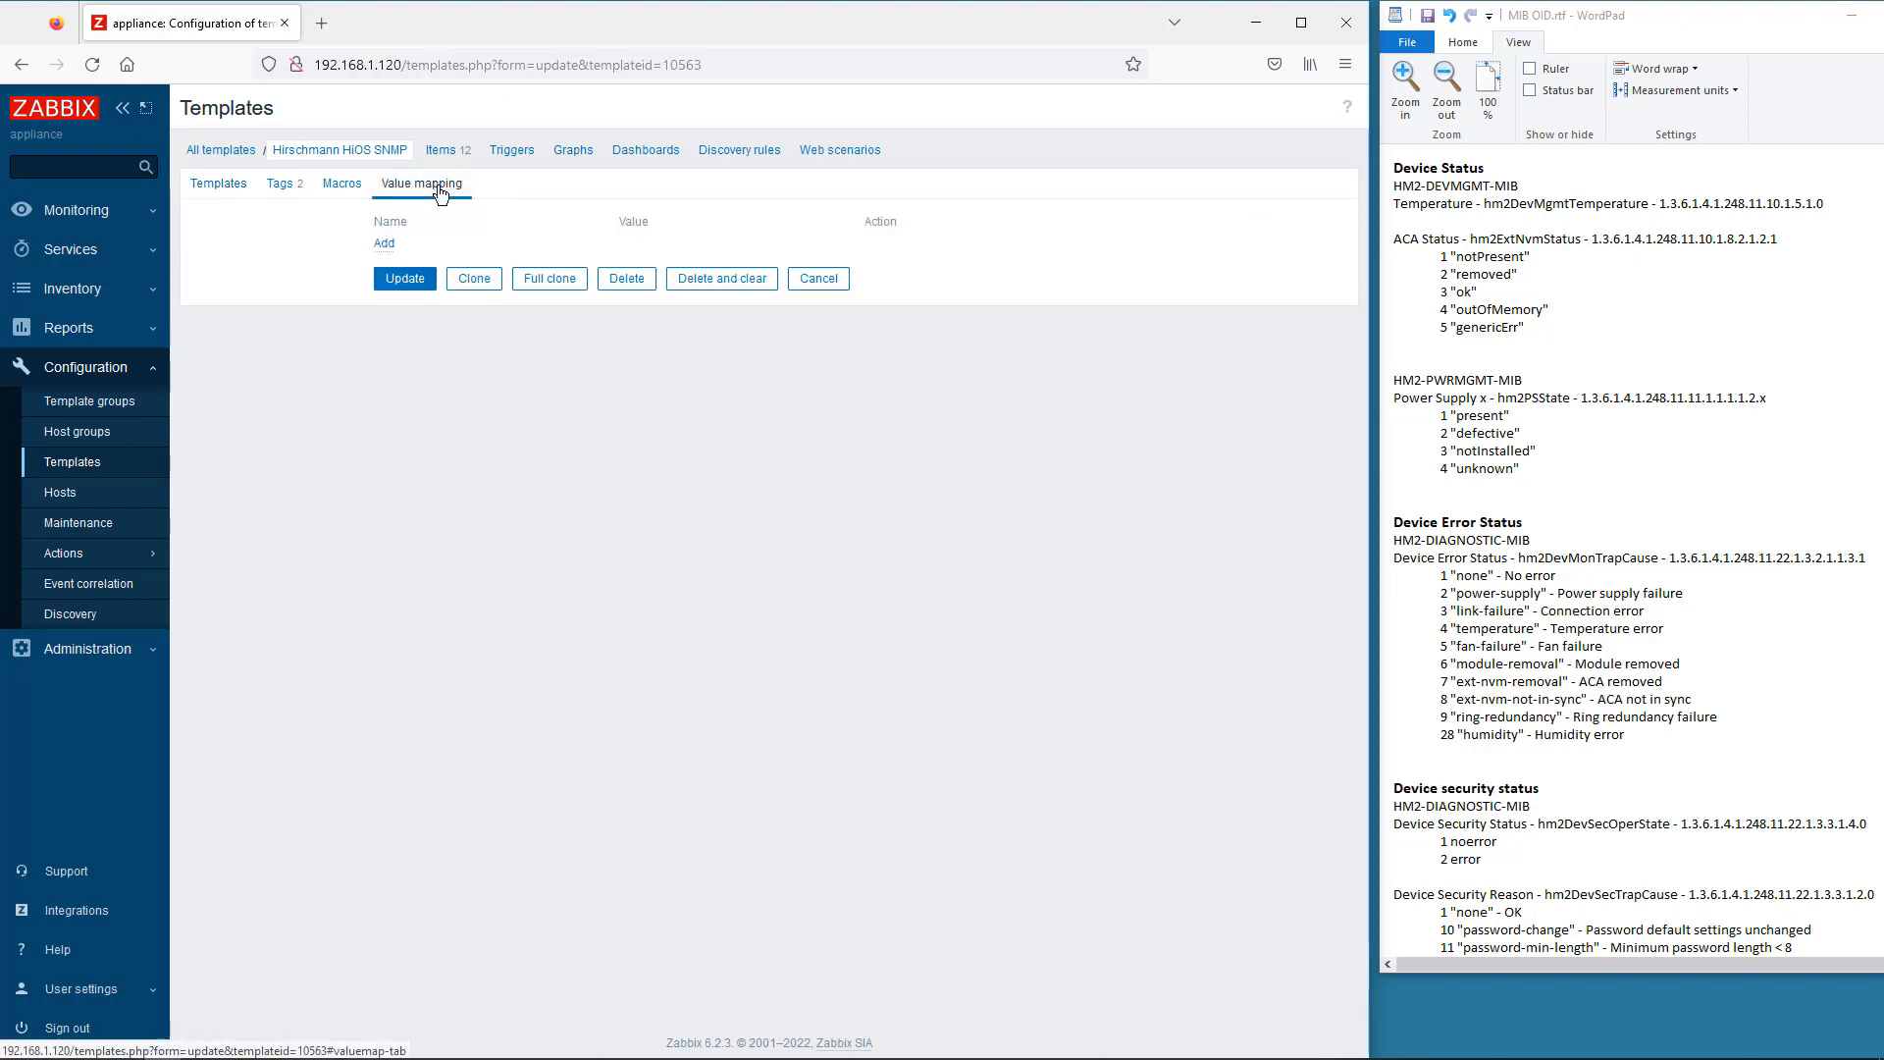
pyautogui.click(389, 244)
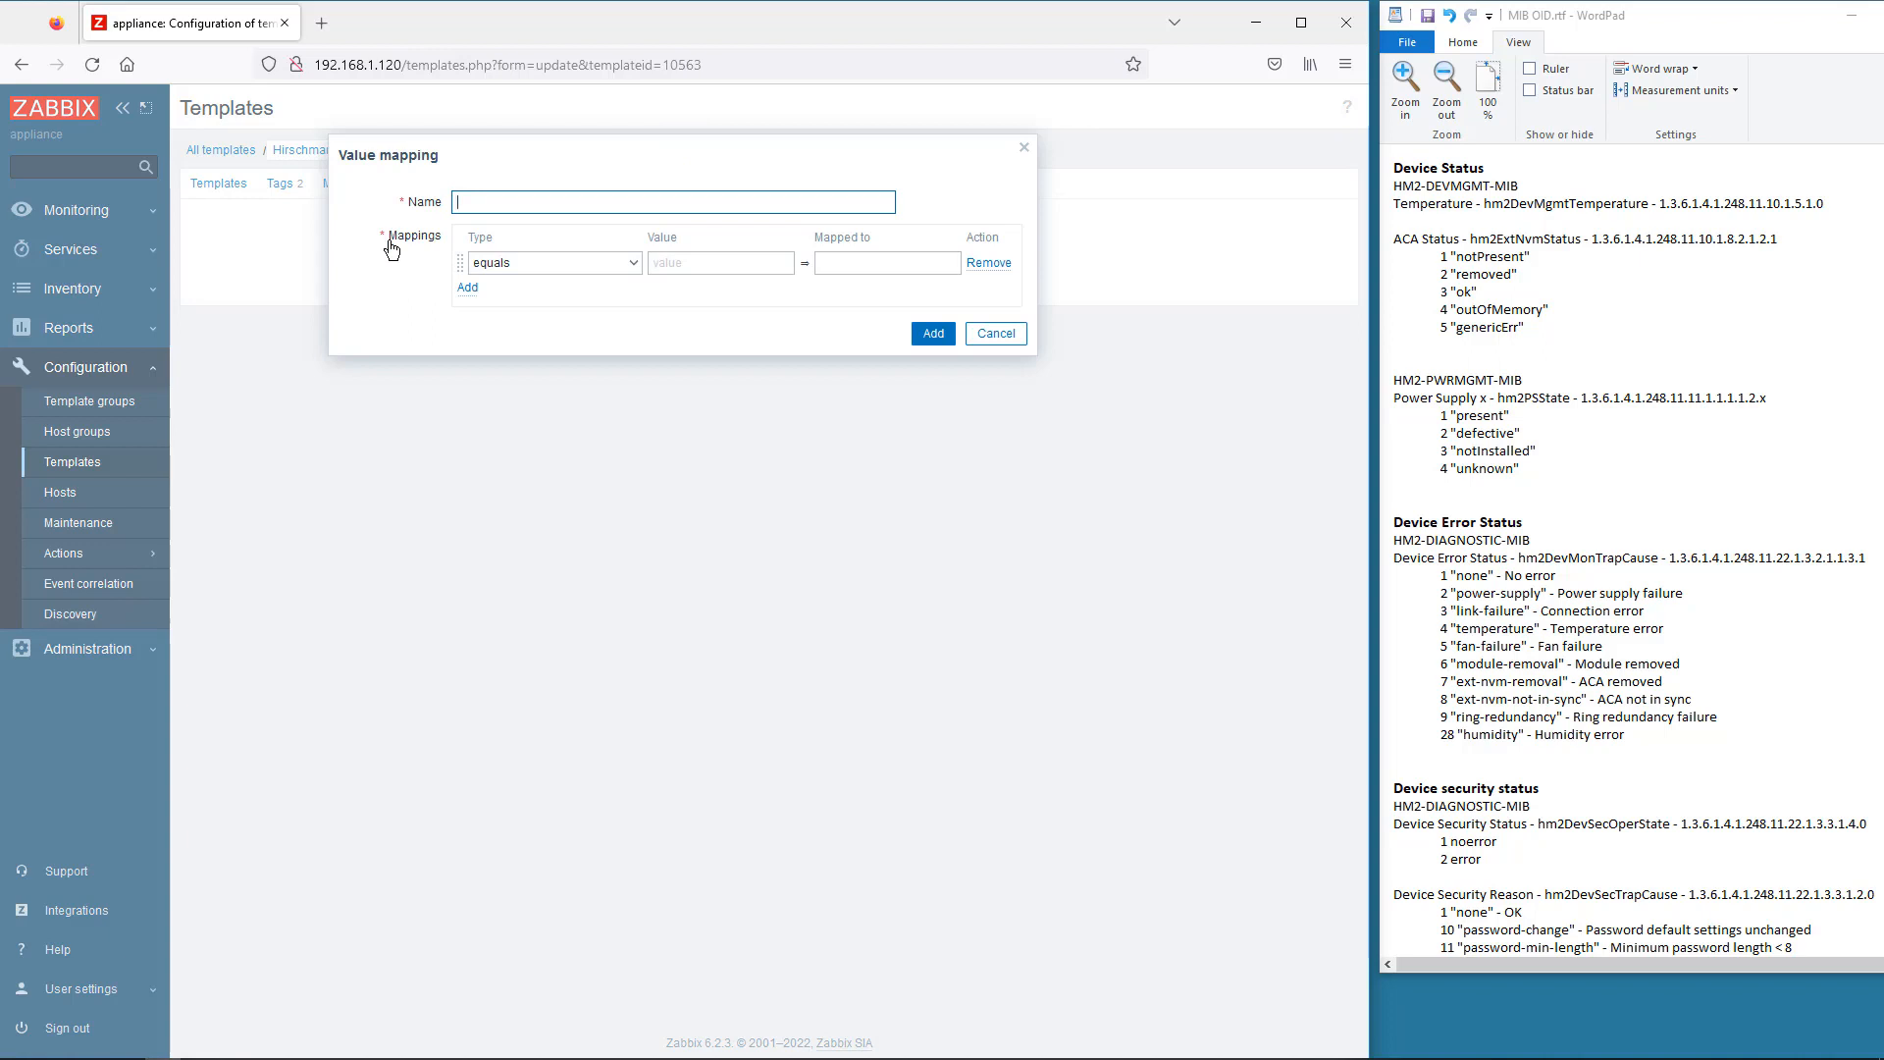
pyautogui.write('ACA')
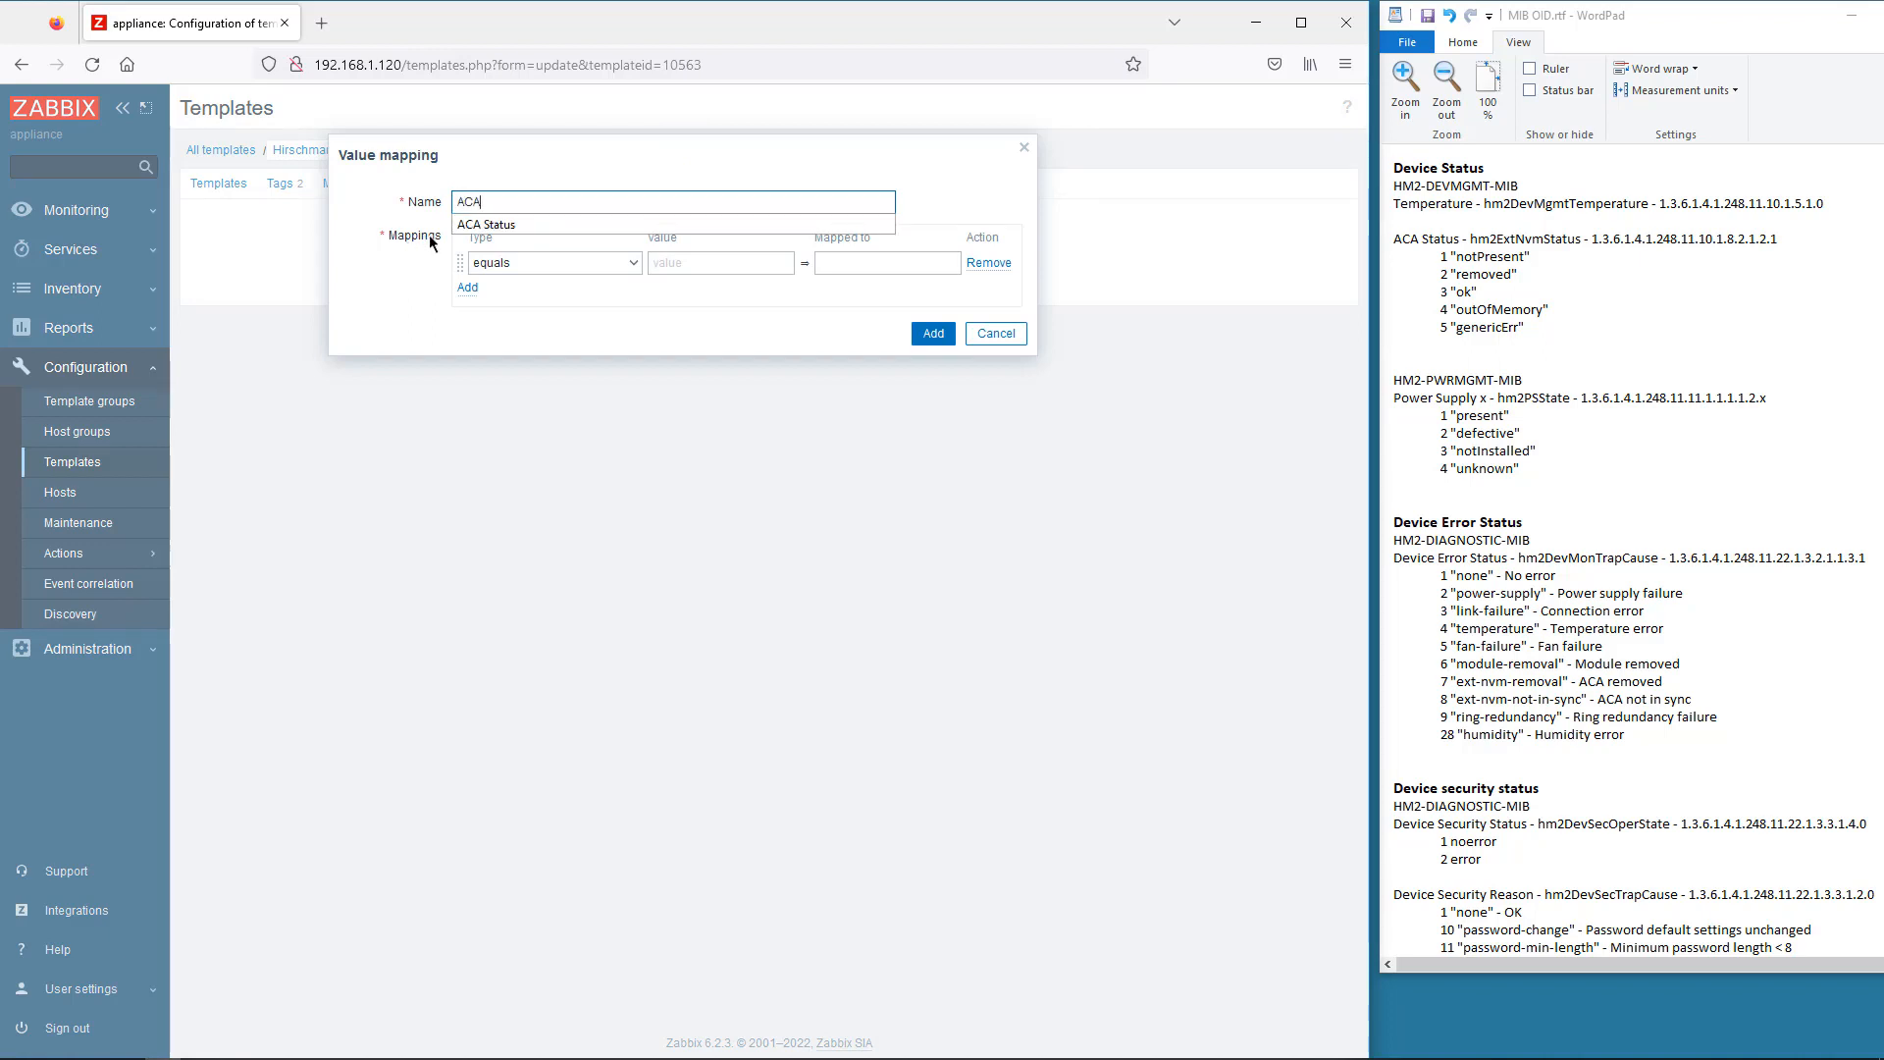
pyautogui.click(502, 225)
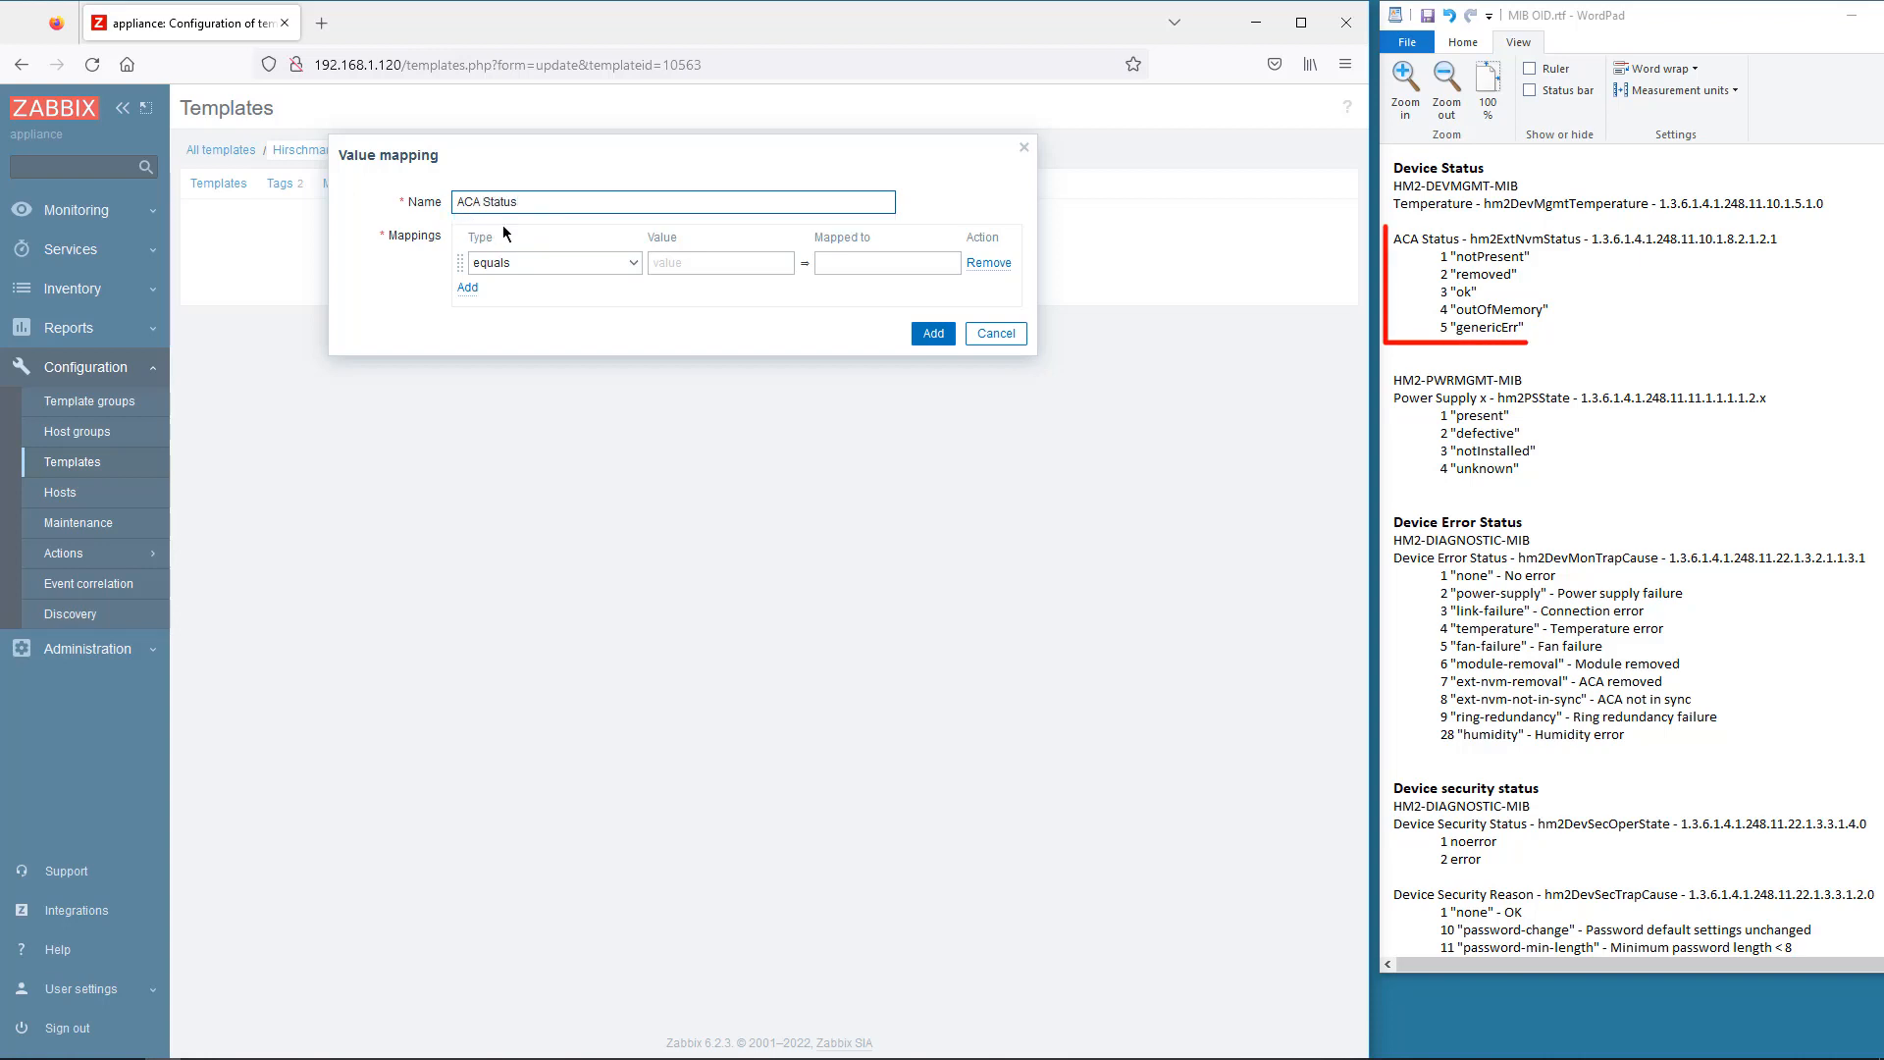
pyautogui.click(687, 263)
pyautogui.write('1')
pyautogui.click(862, 263)
pyautogui.write('Not Present')
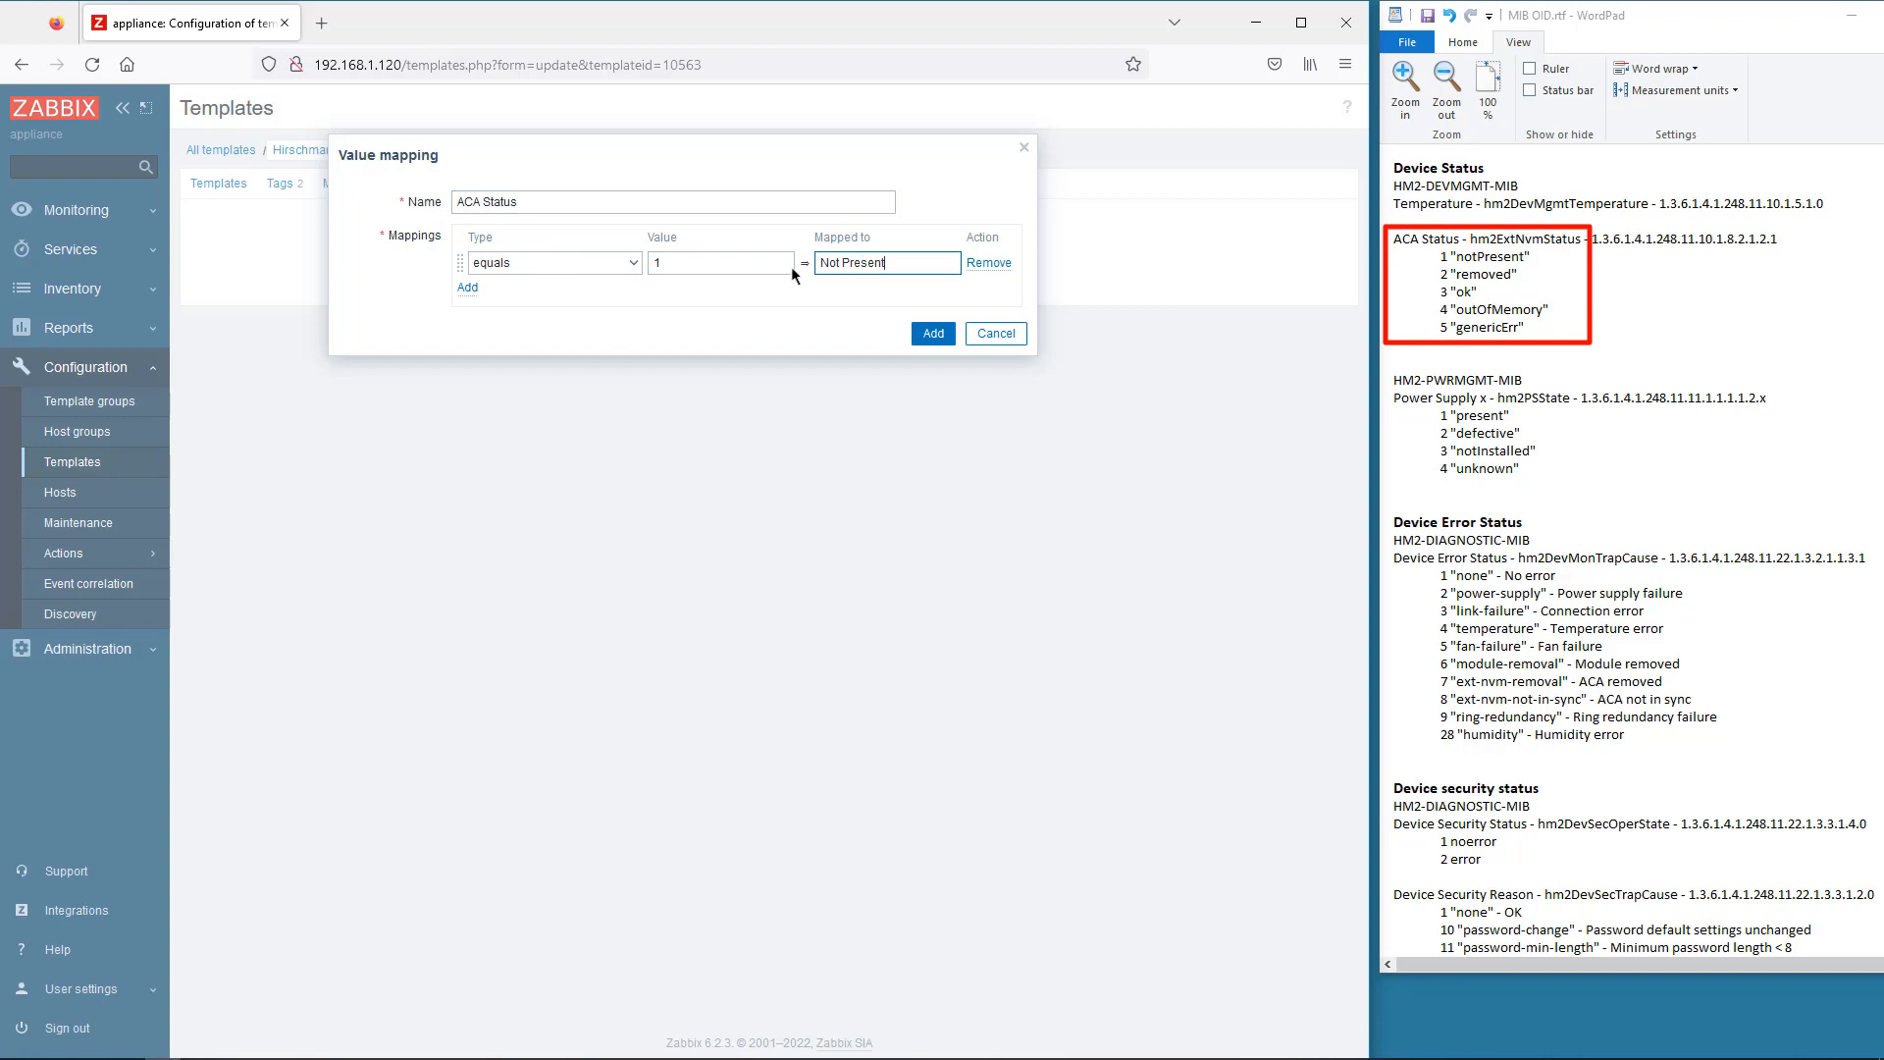
# - Add mapping rows 2 = Removed and 3 = OK
pyautogui.click(468, 288)
pyautogui.click(677, 290)
pyautogui.write('2')
pyautogui.click(835, 285)
pyautogui.write('Removed')
pyautogui.click(479, 319)
pyautogui.click(706, 320)
pyautogui.write('3')
pyautogui.click(835, 318)
pyautogui.write('Ok')
pyautogui.press('BackSpace')
pyautogui.write('K')
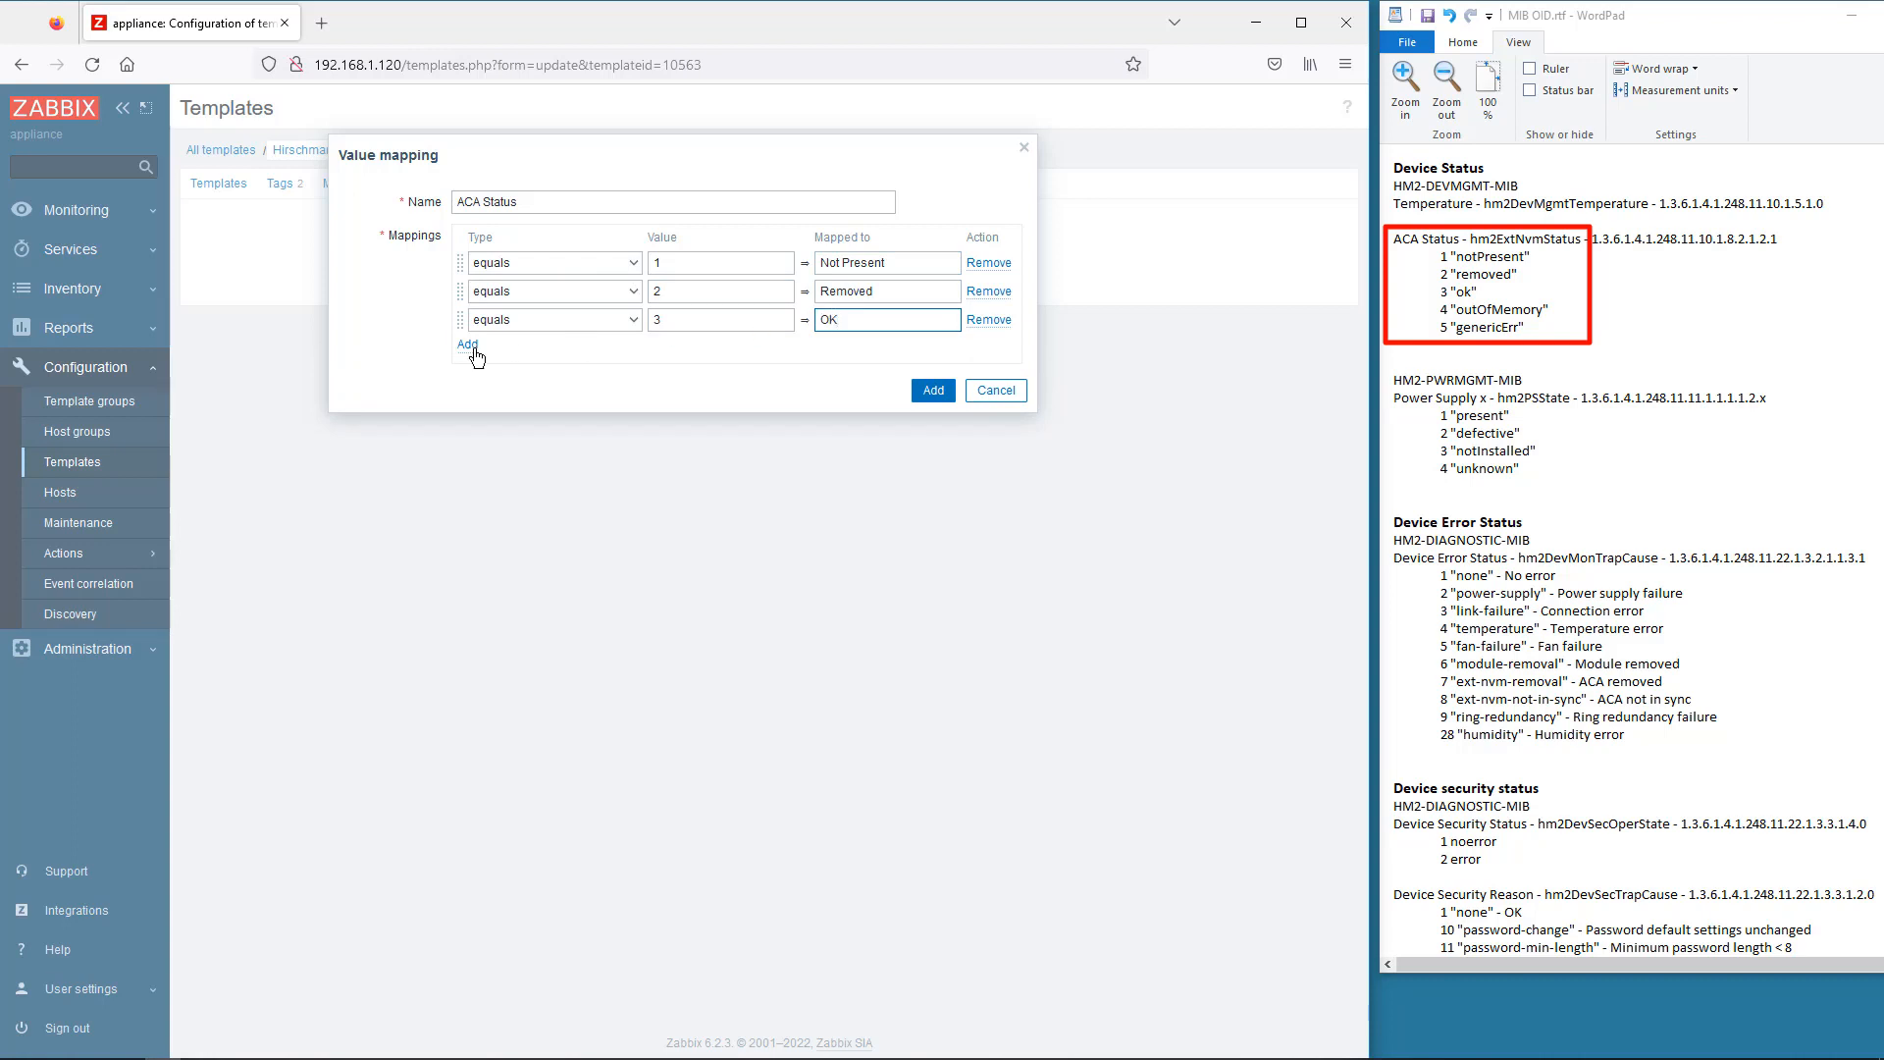
# - Add rows 4 = Out of memory and 5 = Generic error, then add the mapping to the template
pyautogui.click(468, 345)
pyautogui.click(706, 348)
pyautogui.write('4')
pyautogui.click(847, 349)
pyautogui.write('Out of memory')
pyautogui.click(468, 373)
pyautogui.click(677, 375)
pyautogui.write('5')
pyautogui.click(841, 377)
pyautogui.write('Generic error')
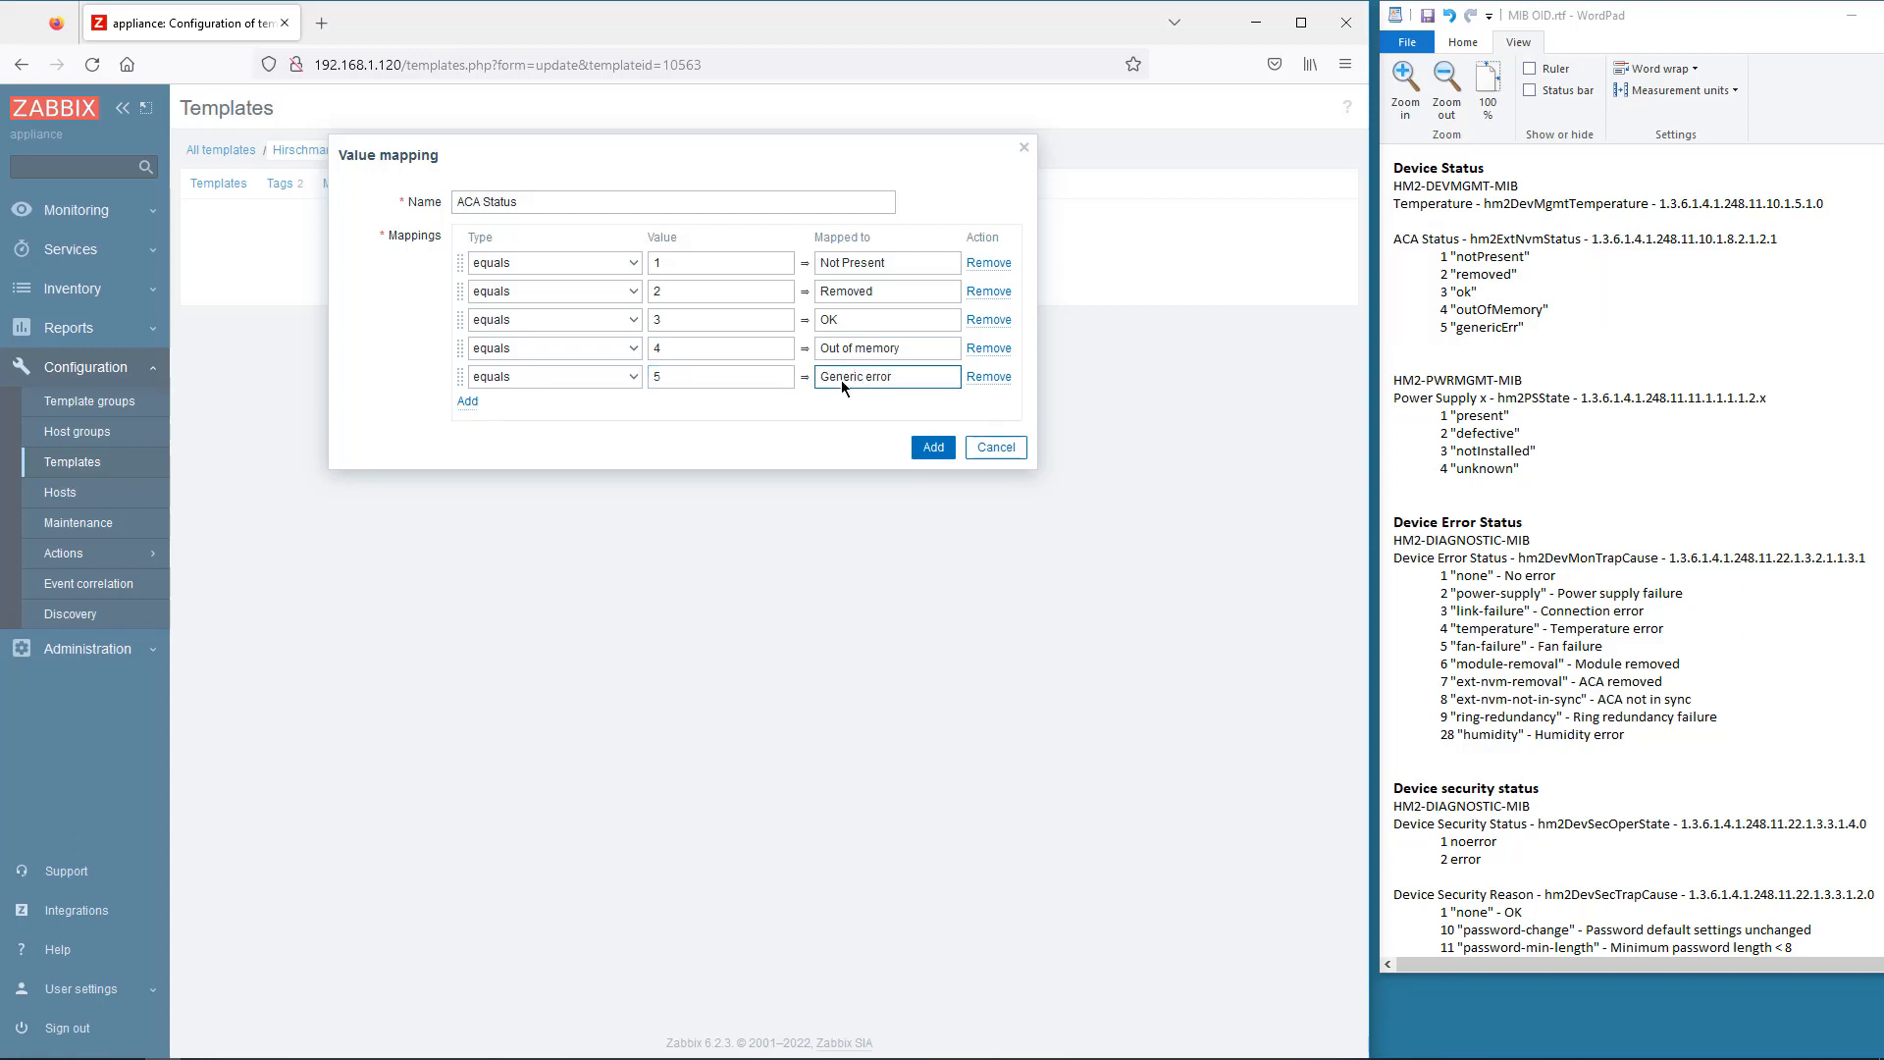
pyautogui.click(932, 448)
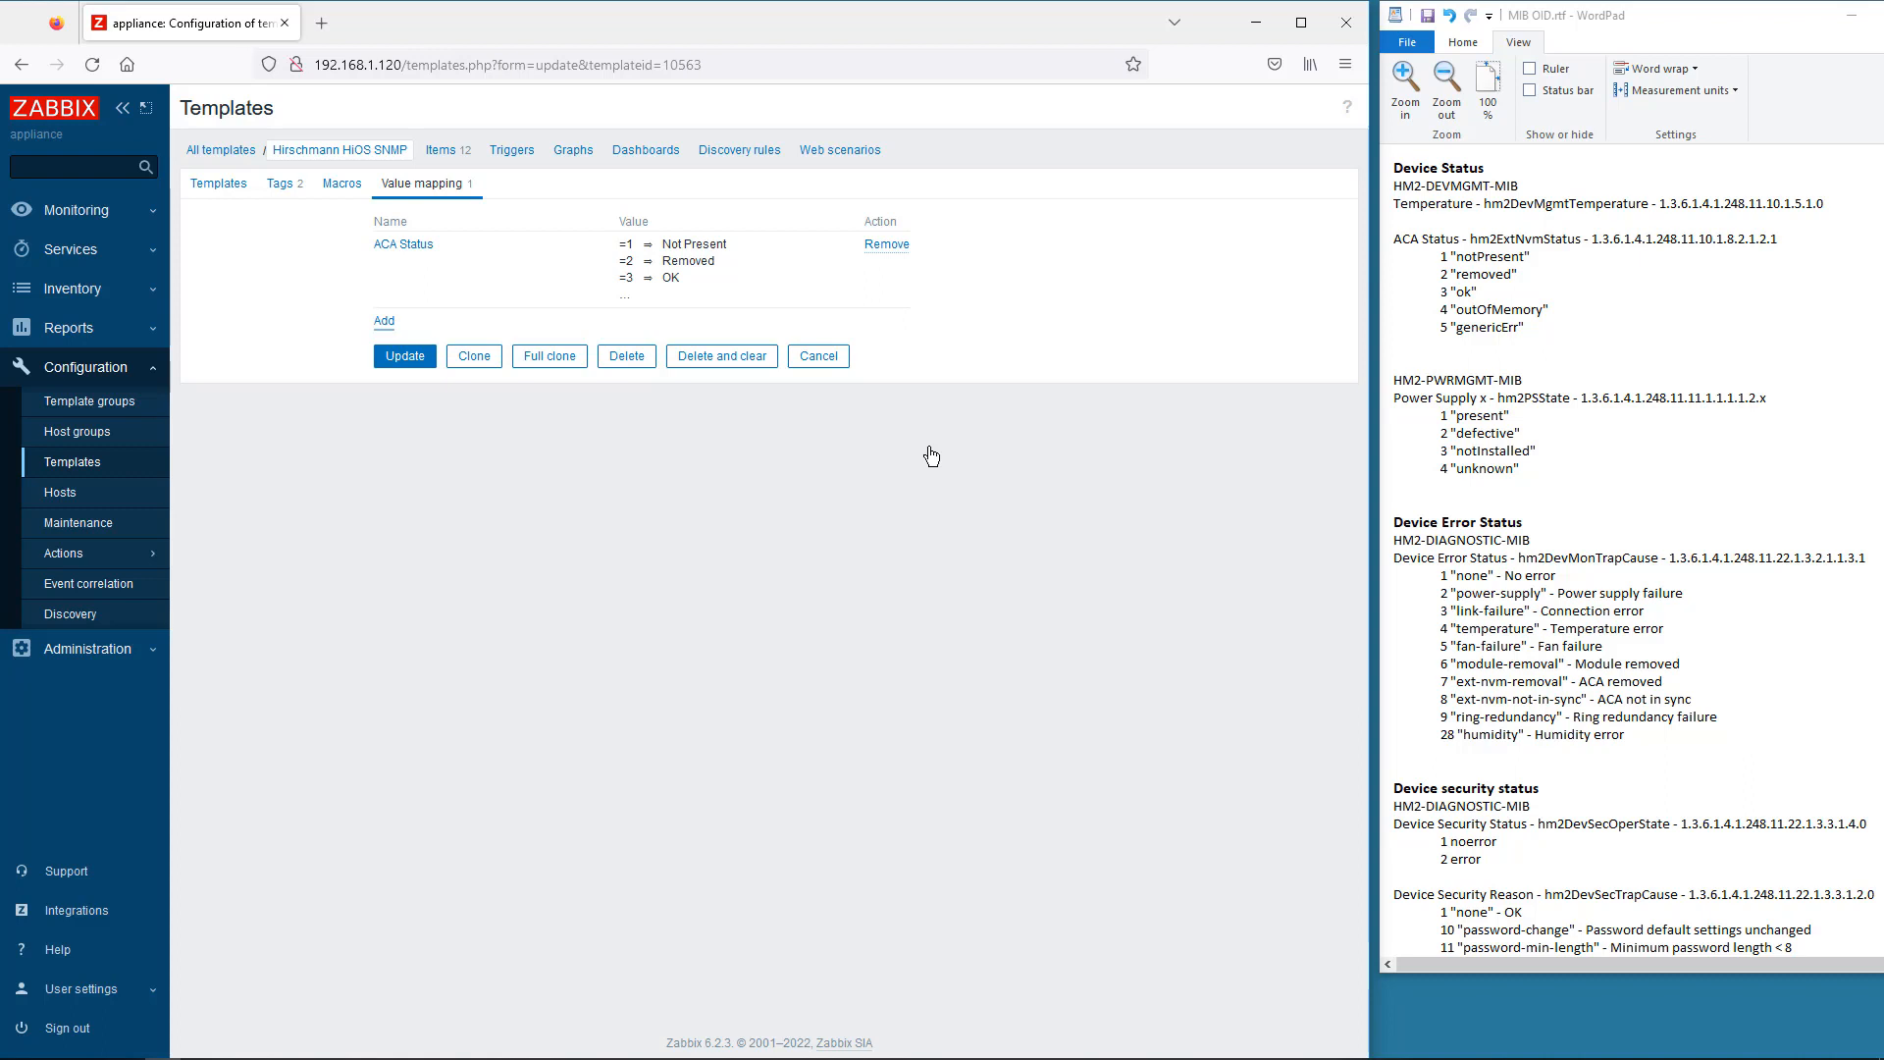
# - Create the Power Supply State mapping: 1 Present, 2 Defective, 3 Not Installed
pyautogui.click(390, 324)
pyautogui.click(482, 206)
pyautogui.write('Power Supply State')
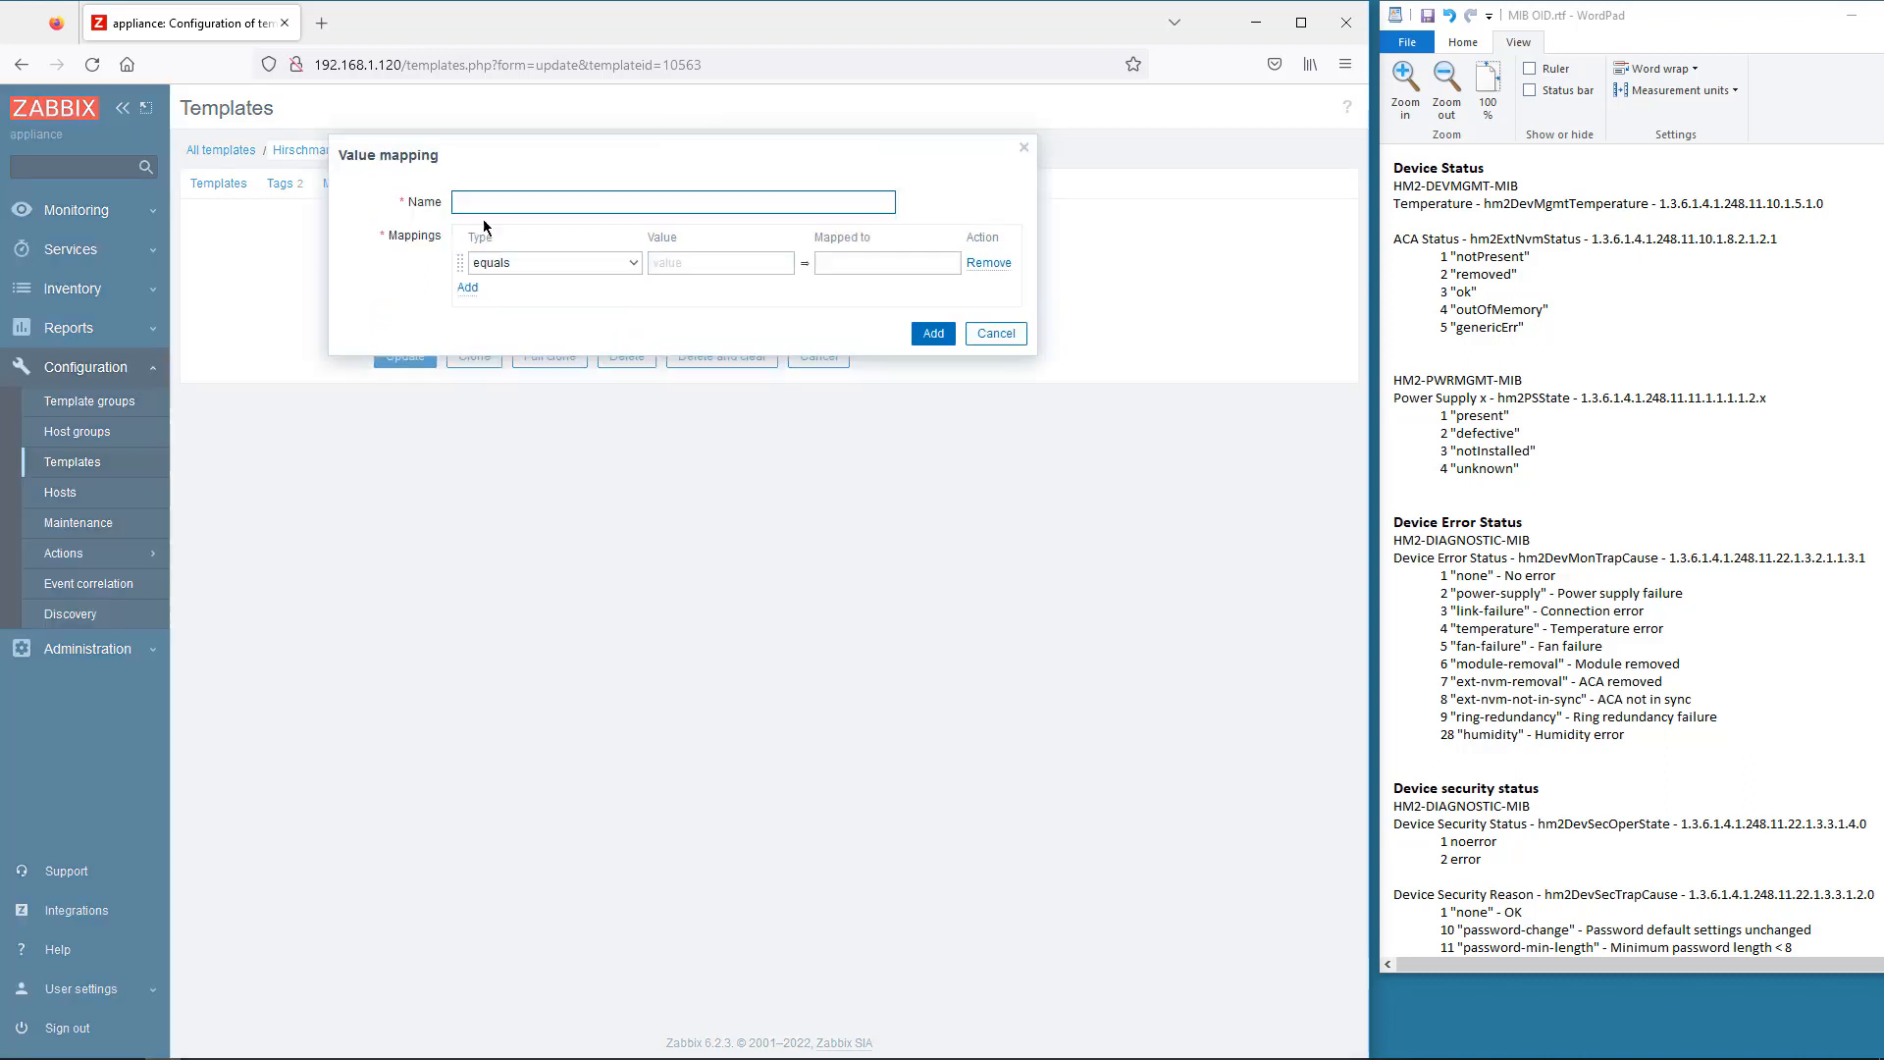
pyautogui.click(677, 263)
pyautogui.write('1')
pyautogui.click(832, 262)
pyautogui.write('Present')
pyautogui.click(467, 288)
pyautogui.write('ctive')
pyautogui.click(467, 316)
pyautogui.click(677, 320)
pyautogui.write('3')
pyautogui.click(832, 320)
pyautogui.write('Not Installed')
pyautogui.click(467, 345)
# - Begin the Device Error Status mapping with 1 No error, 2 Power supply failure, and code 4
pyautogui.click(677, 348)
pyautogui.click(517, 322)
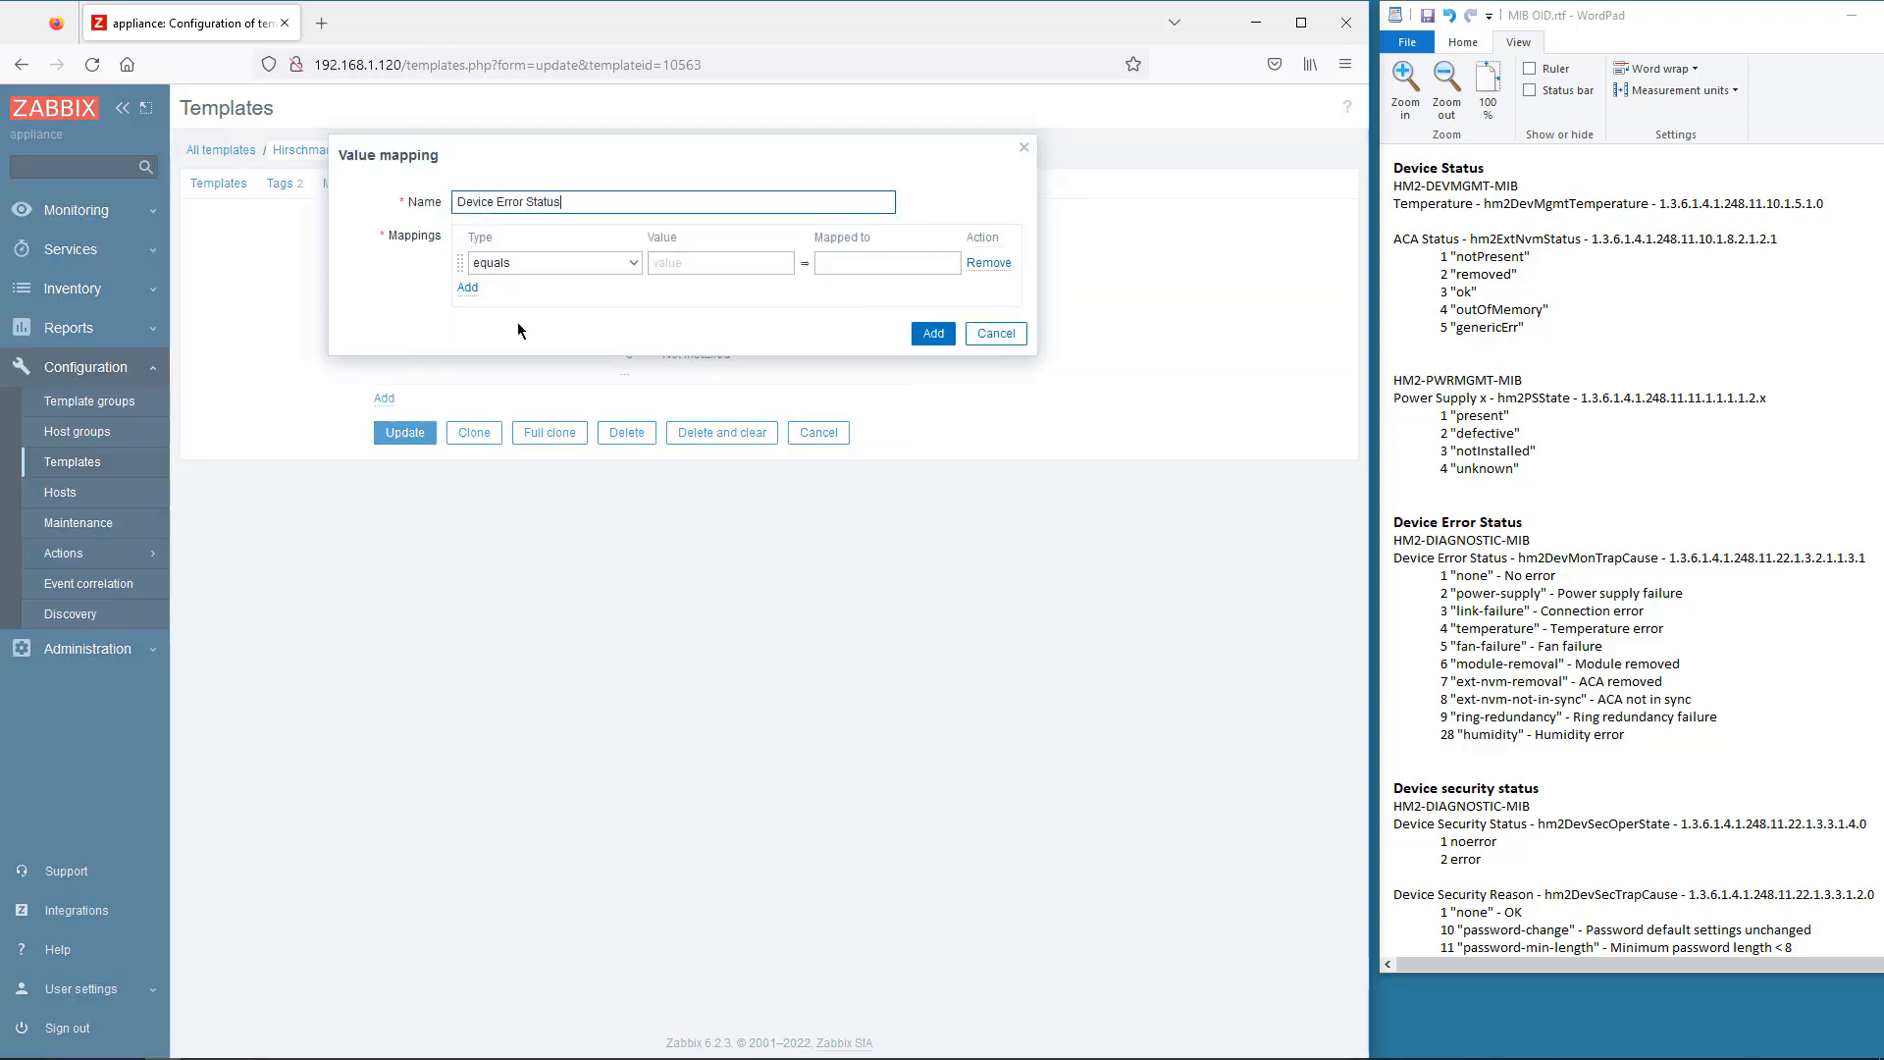
pyautogui.click(678, 263)
pyautogui.write('1')
pyautogui.click(844, 263)
pyautogui.write('No error')
pyautogui.click(467, 288)
pyautogui.click(681, 289)
pyautogui.hotkey('ctrl', 'c')
pyautogui.write('2')
pyautogui.click(853, 320)
pyautogui.hotkey('ctrl', 'v')
pyautogui.click(467, 345)
pyautogui.click(681, 348)
pyautogui.write('4')
# - Add Device Error Status codes 7 through 28 with descriptions pasted from the MIB notes, and save it
pyautogui.moveTo(1550, 629)
pyautogui.mouseDown()
pyautogui.moveTo(1663, 629)
pyautogui.moveTo(1534, 735)
pyautogui.mouseUp()
pyautogui.hotkey('ctrl', 'c')
pyautogui.click(854, 348)
pyautogui.click(467, 429)
pyautogui.click(681, 434)
pyautogui.write('7')
pyautogui.hotkey('ctrl', 'c')
pyautogui.click(850, 433)
pyautogui.hotkey('ctrl', 'v')
pyautogui.click(467, 458)
pyautogui.click(467, 516)
pyautogui.click(681, 520)
pyautogui.write('28')
pyautogui.hotkey('ctrl', 'c')
pyautogui.click(853, 519)
pyautogui.hotkey('ctrl', 'v')
pyautogui.click(933, 589)
# - Create the Device Security Status mapping: 1 No error, 2 Error
pyautogui.click(676, 266)
pyautogui.write('1')
pyautogui.click(854, 263)
pyautogui.write('No error')
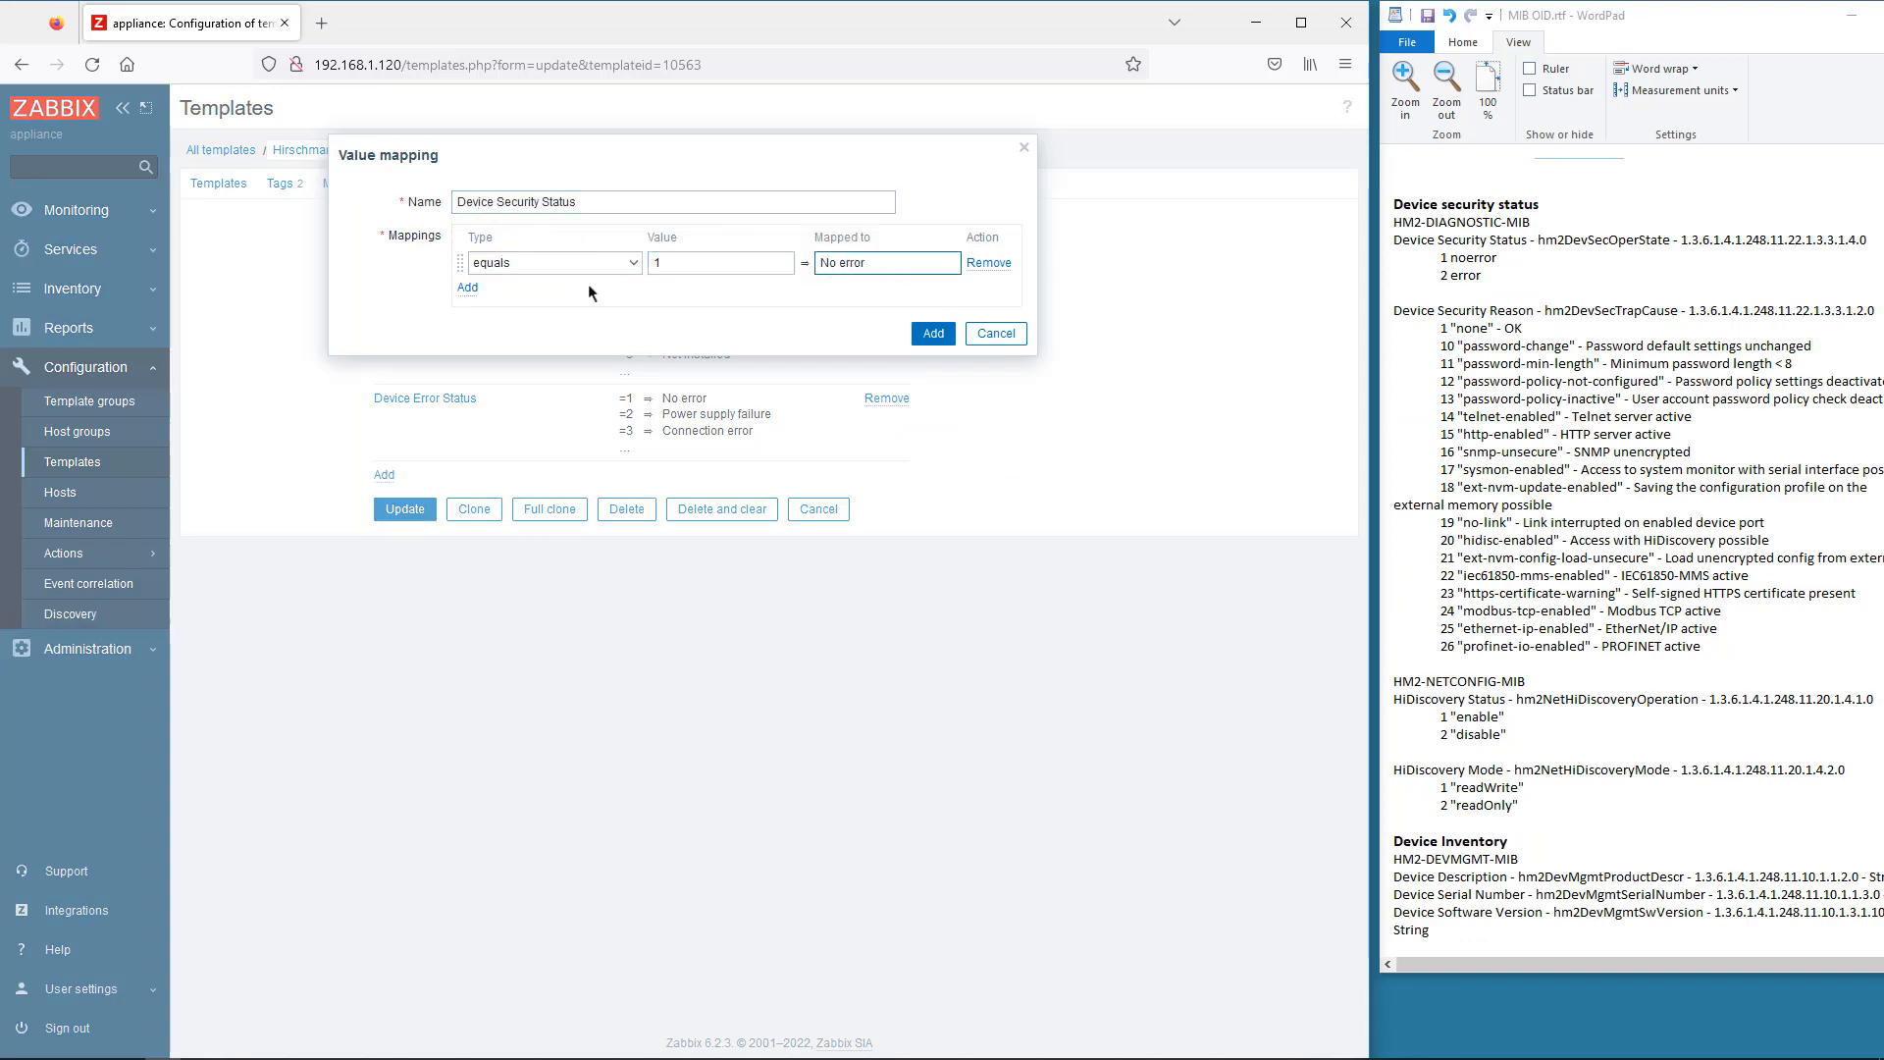
pyautogui.click(468, 288)
pyautogui.click(676, 291)
pyautogui.write('2')
pyautogui.click(854, 291)
# - Start the Device Security Reason mapping with codes 10 through 13, pasting descriptions from the notes
pyautogui.click(675, 290)
pyautogui.write('10')
pyautogui.moveTo(1812, 346); pyautogui.dragTo(1586, 346)
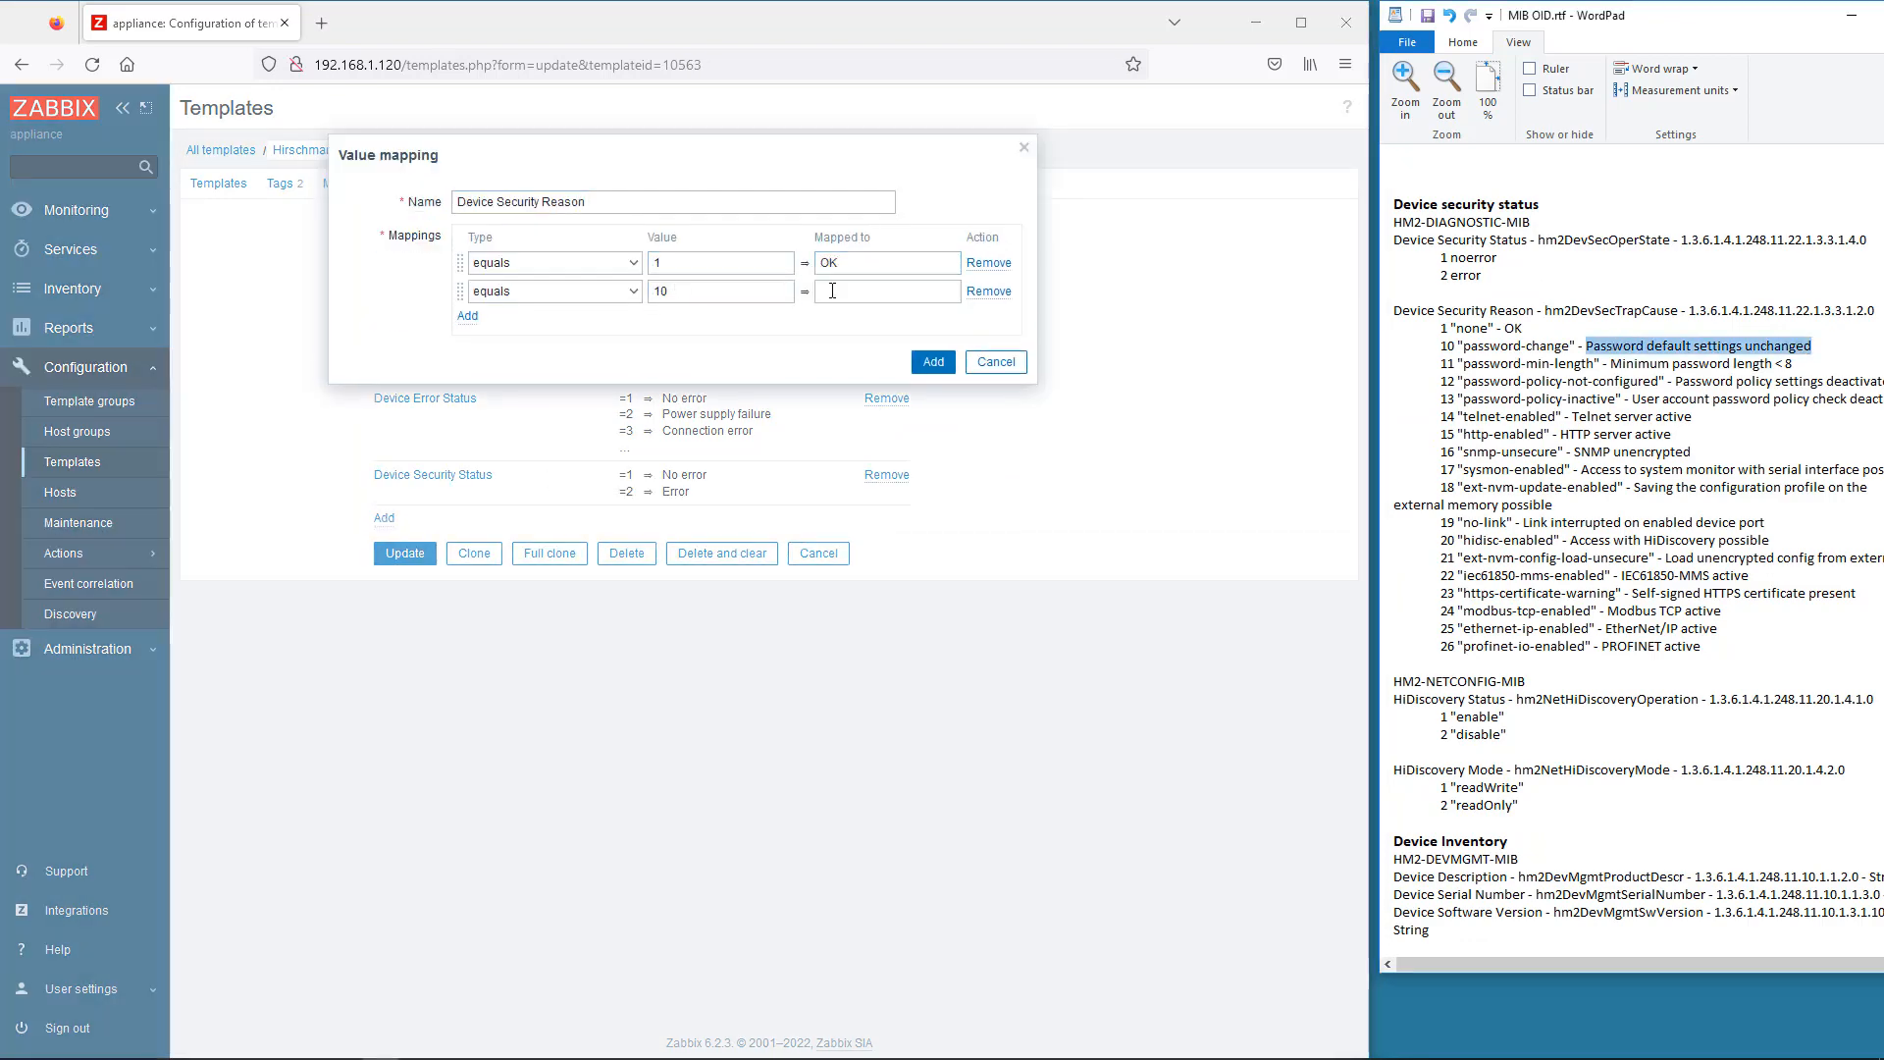
pyautogui.hotkey('ctrl', 'c')
pyautogui.click(854, 291)
pyautogui.hotkey('ctrl', 'v')
pyautogui.click(467, 316)
pyautogui.click(677, 320)
pyautogui.click(467, 373)
pyautogui.click(677, 377)
pyautogui.write('13')
pyautogui.hotkey('ctrl', 'c')
pyautogui.moveTo(1882, 400)
pyautogui.mouseDown()
pyautogui.moveTo(1631, 399)
pyautogui.moveTo(1574, 453)
pyautogui.mouseUp()
pyautogui.click(854, 376)
pyautogui.hotkey('ctrl', 'v')
pyautogui.click(467, 402)
# - Add Device Security Reason codes 16 through 19 with their copied descriptions
pyautogui.click(467, 458)
pyautogui.click(676, 462)
pyautogui.write('16')
pyautogui.hotkey('ctrl', 'c')
pyautogui.click(854, 463)
pyautogui.hotkey('ctrl', 'v')
pyautogui.click(467, 487)
pyautogui.hotkey('ctrl', 'c')
pyautogui.click(854, 519)
pyautogui.hotkey('ctrl', 'v')
pyautogui.click(467, 543)
pyautogui.click(676, 548)
pyautogui.write('19')
pyautogui.press('Tab')
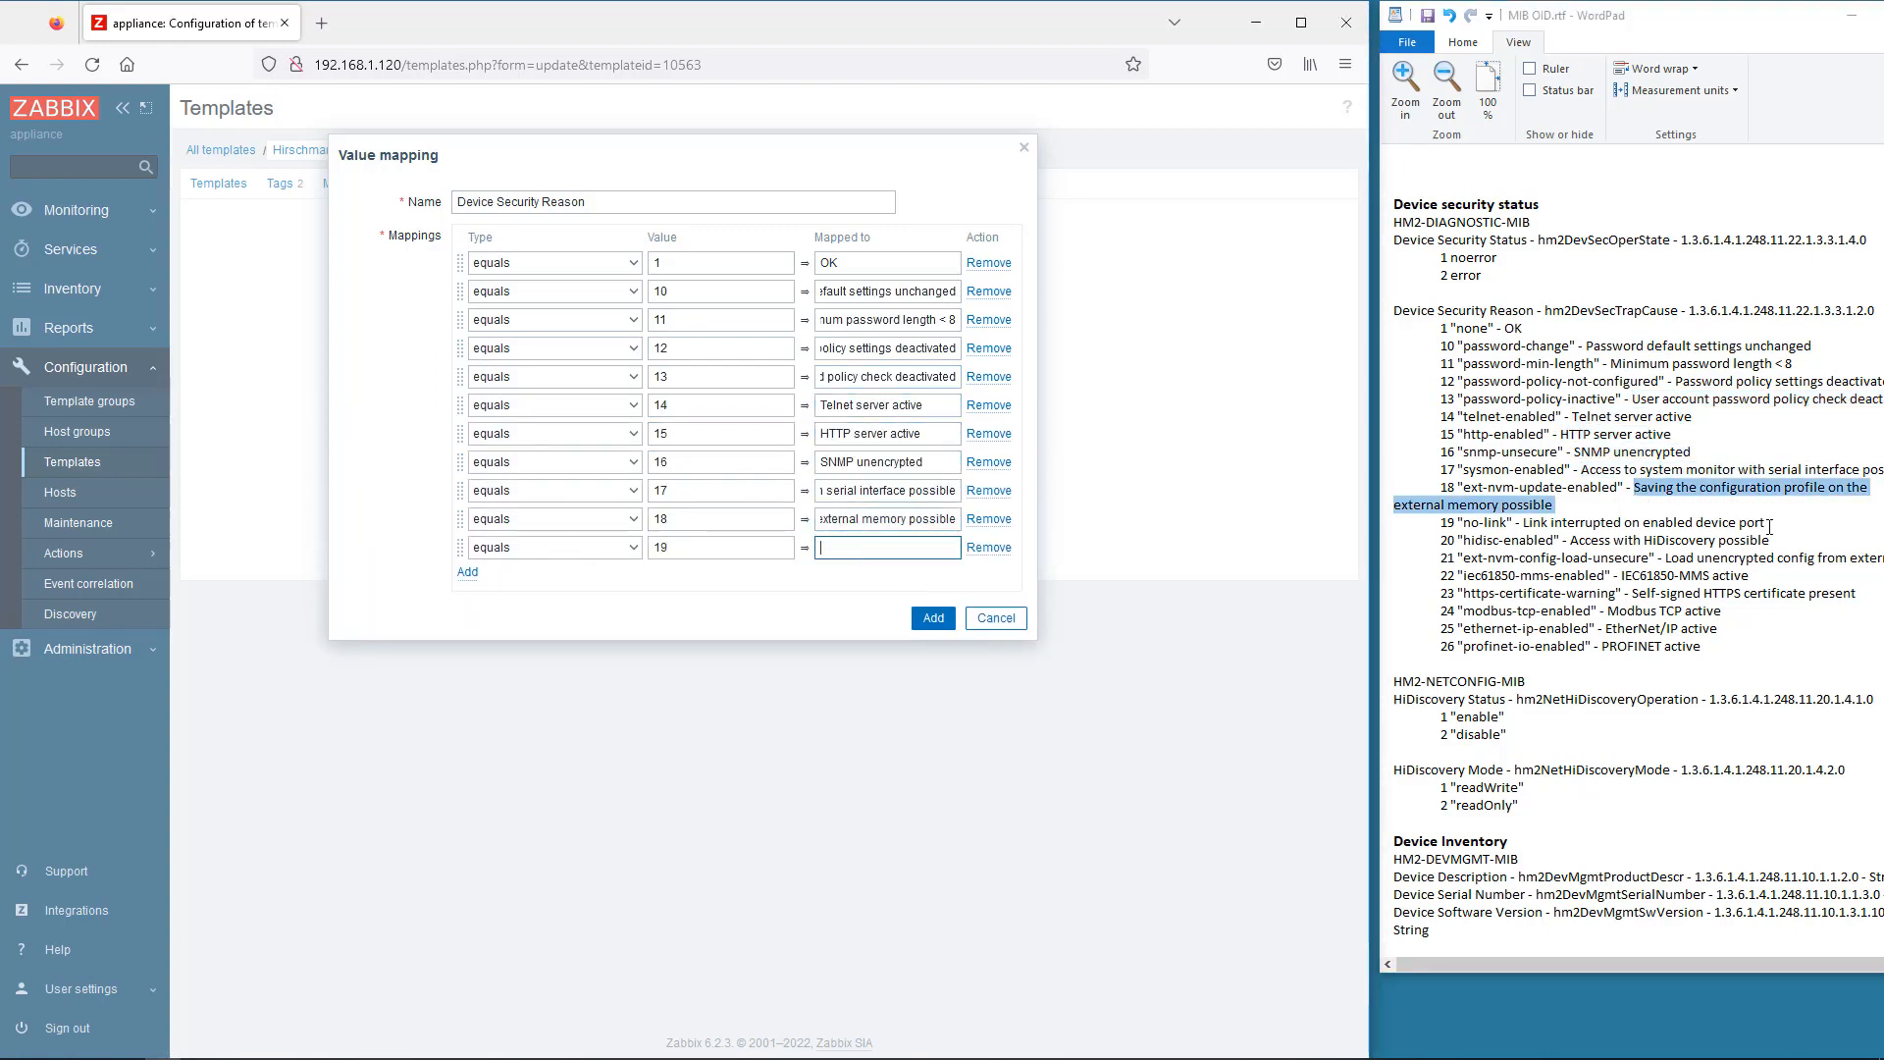
# - Add Device Security Reason codes 21 through 25, including the PROFINET active description
pyautogui.moveTo(1523, 523); pyautogui.dragTo(1765, 523)
pyautogui.hotkey('ctrl', 'v')
pyautogui.click(467, 629)
pyautogui.click(676, 632)
pyautogui.write('22')
pyautogui.moveTo(1738, 593); pyautogui.dragTo(1611, 592)
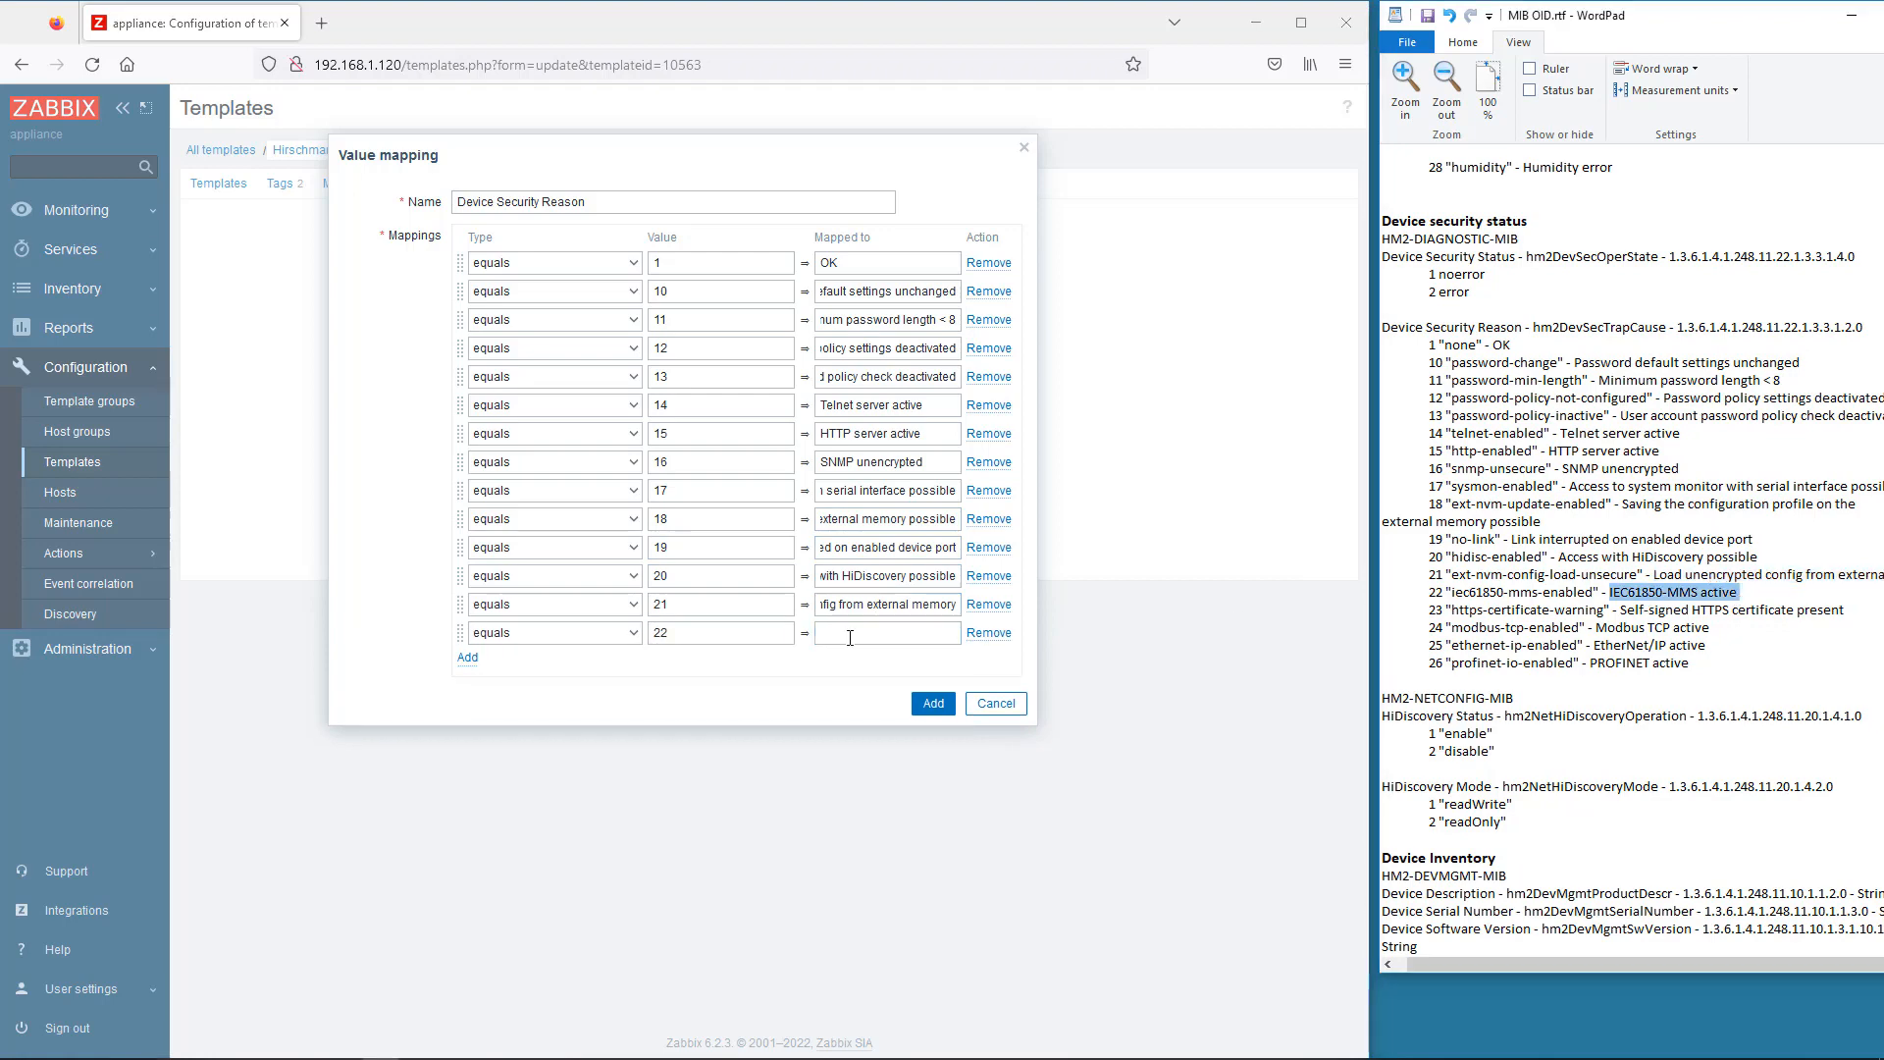
pyautogui.hotkey('ctrl', 'c')
pyautogui.click(863, 633)
pyautogui.hotkey('ctrl', 'v')
pyautogui.click(664, 723)
pyautogui.write('25')
pyautogui.moveTo(1706, 646); pyautogui.dragTo(1594, 646)
pyautogui.hotkey('ctrl', 'c')
pyautogui.click(859, 721)
pyautogui.hotkey('ctrl', 'v')
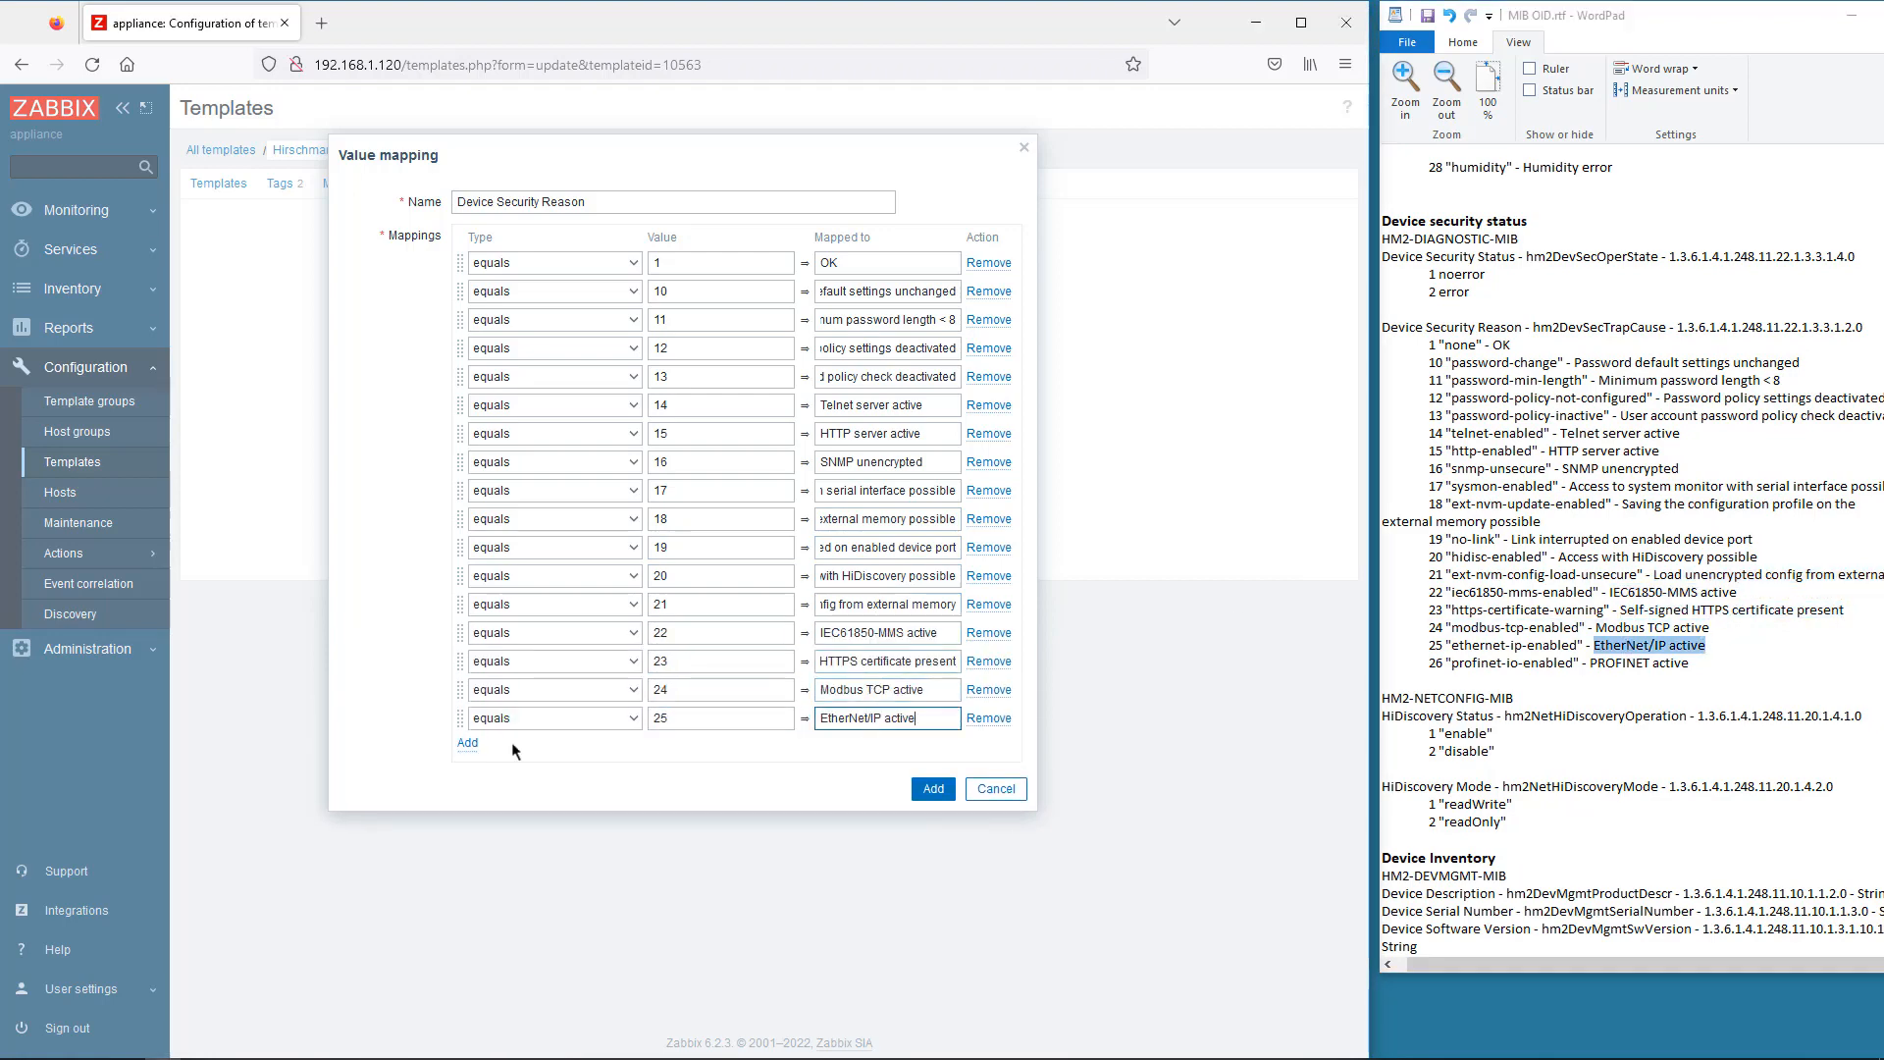
pyautogui.click(467, 743)
pyautogui.click(676, 747)
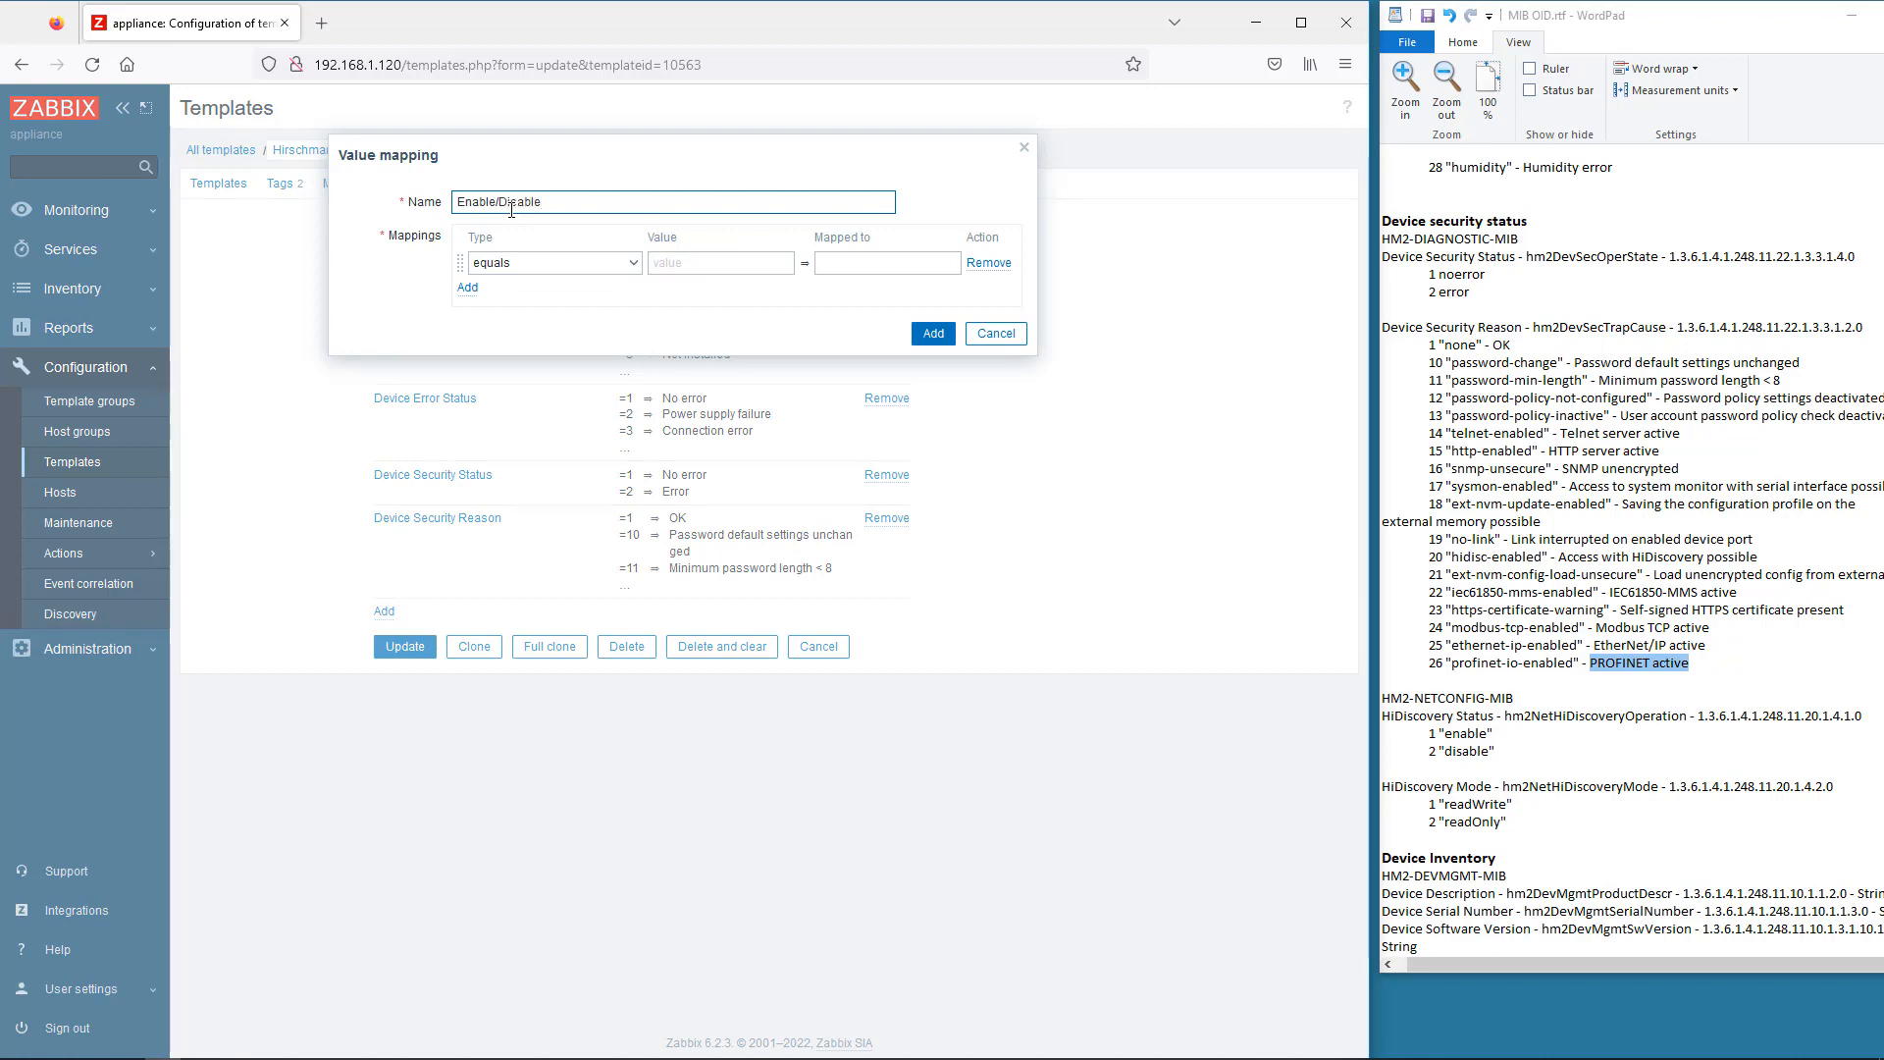
# - Fill the Enable/Disable mapping with 1 Enabled and 2 Disabled, and add it
pyautogui.click(719, 268)
pyautogui.write('1')
pyautogui.click(834, 262)
pyautogui.write('Enabled')
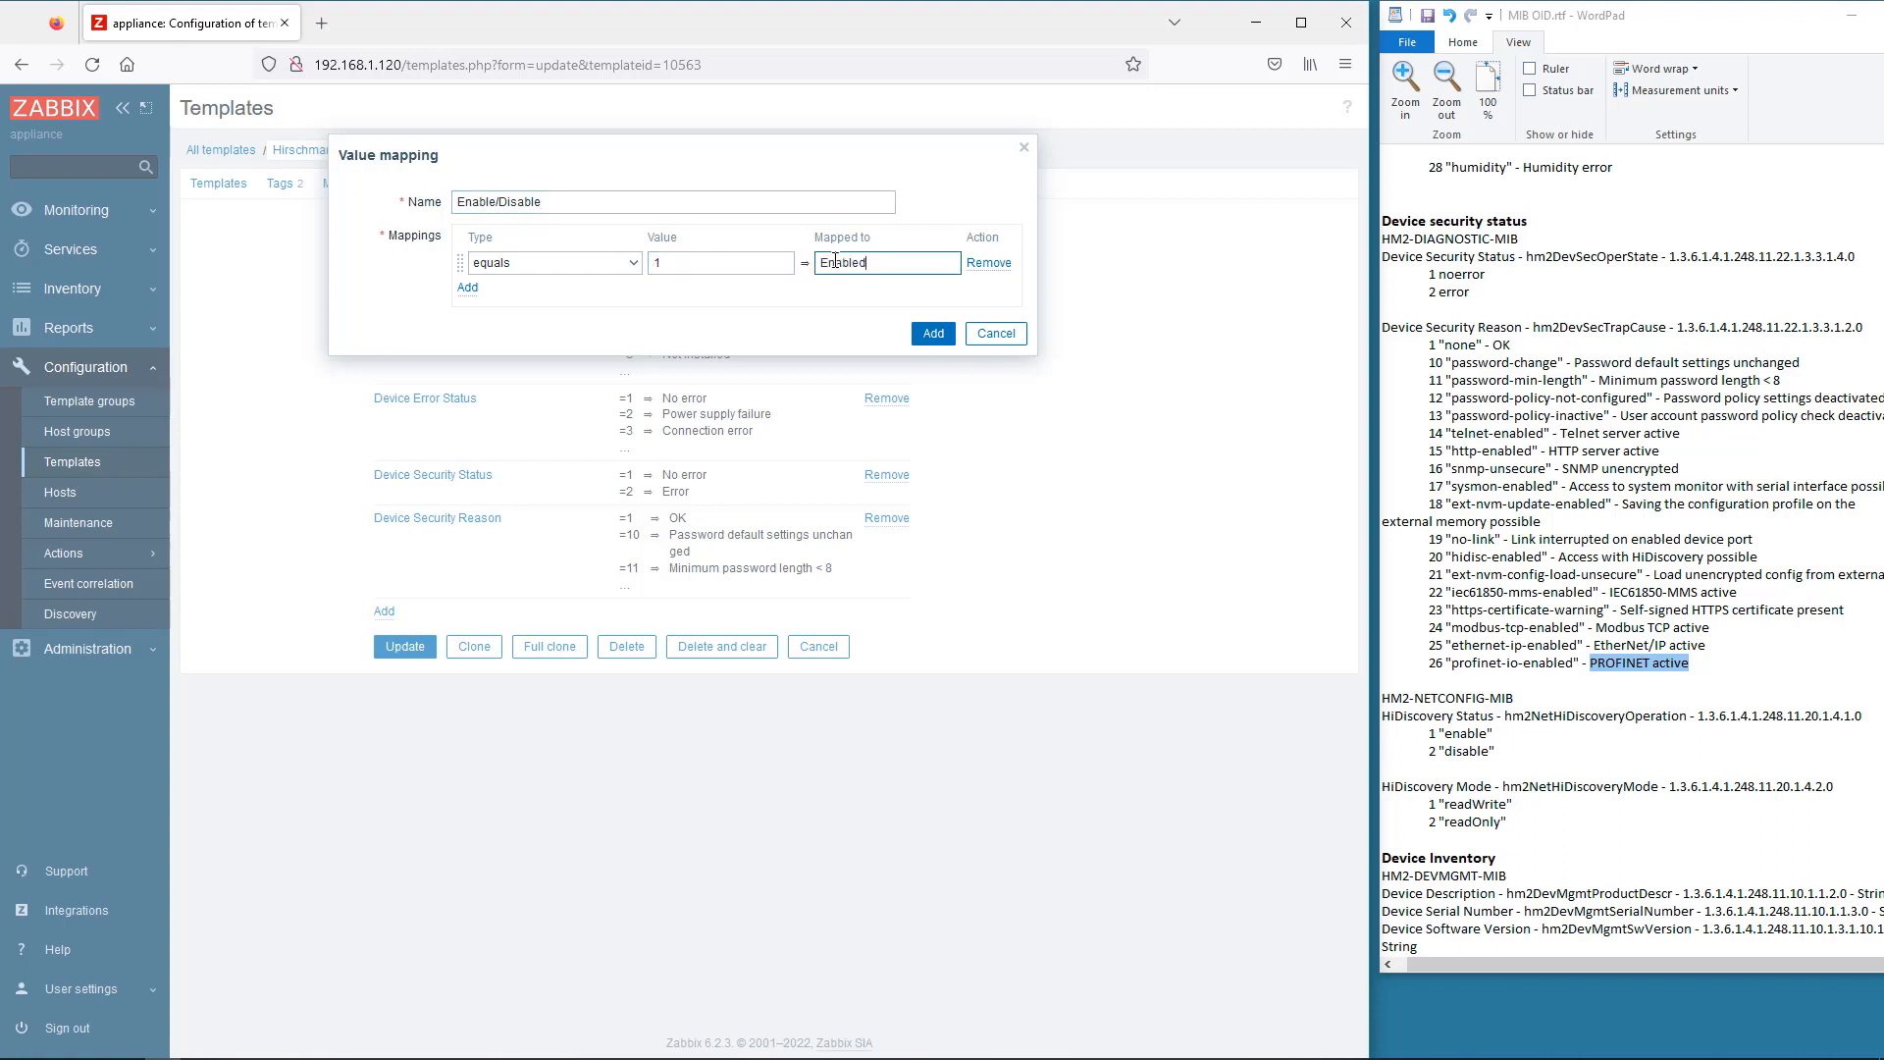
pyautogui.click(468, 288)
pyautogui.click(719, 291)
pyautogui.write('2')
pyautogui.click(843, 291)
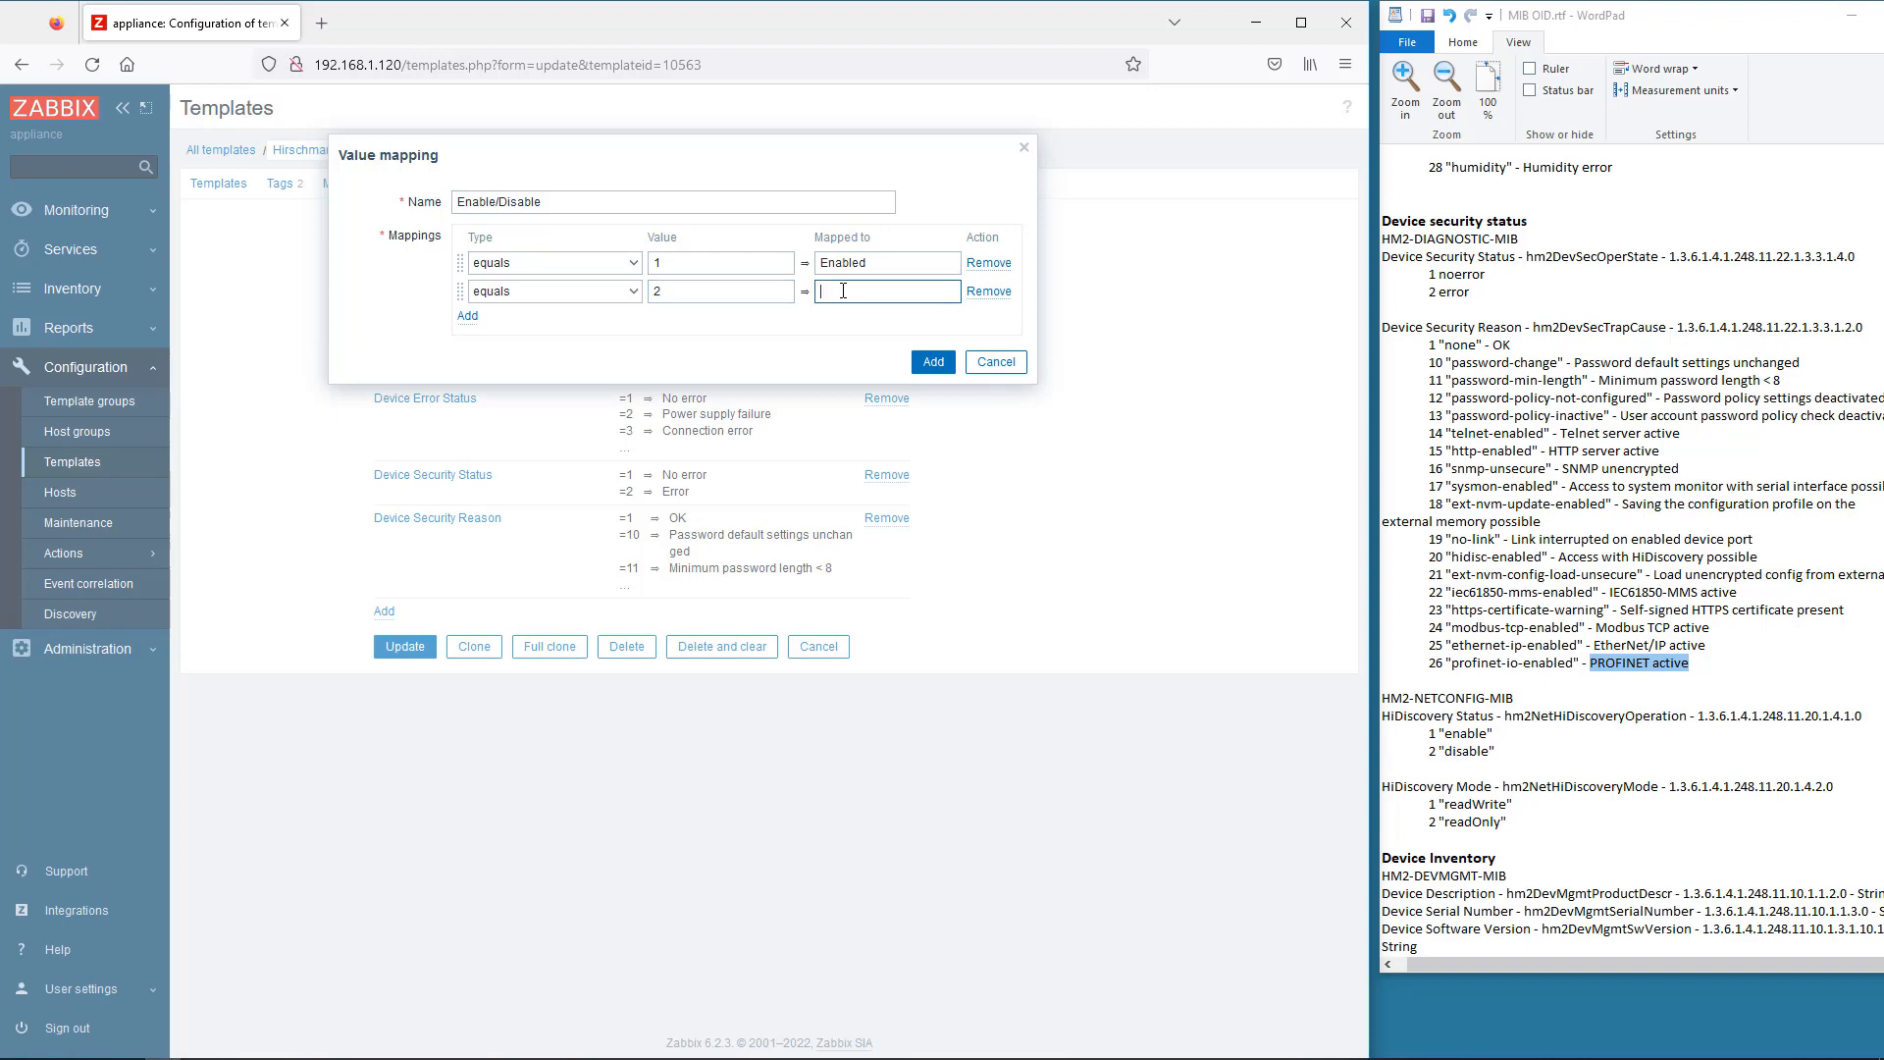
pyautogui.write('Disabled')
pyautogui.click(927, 370)
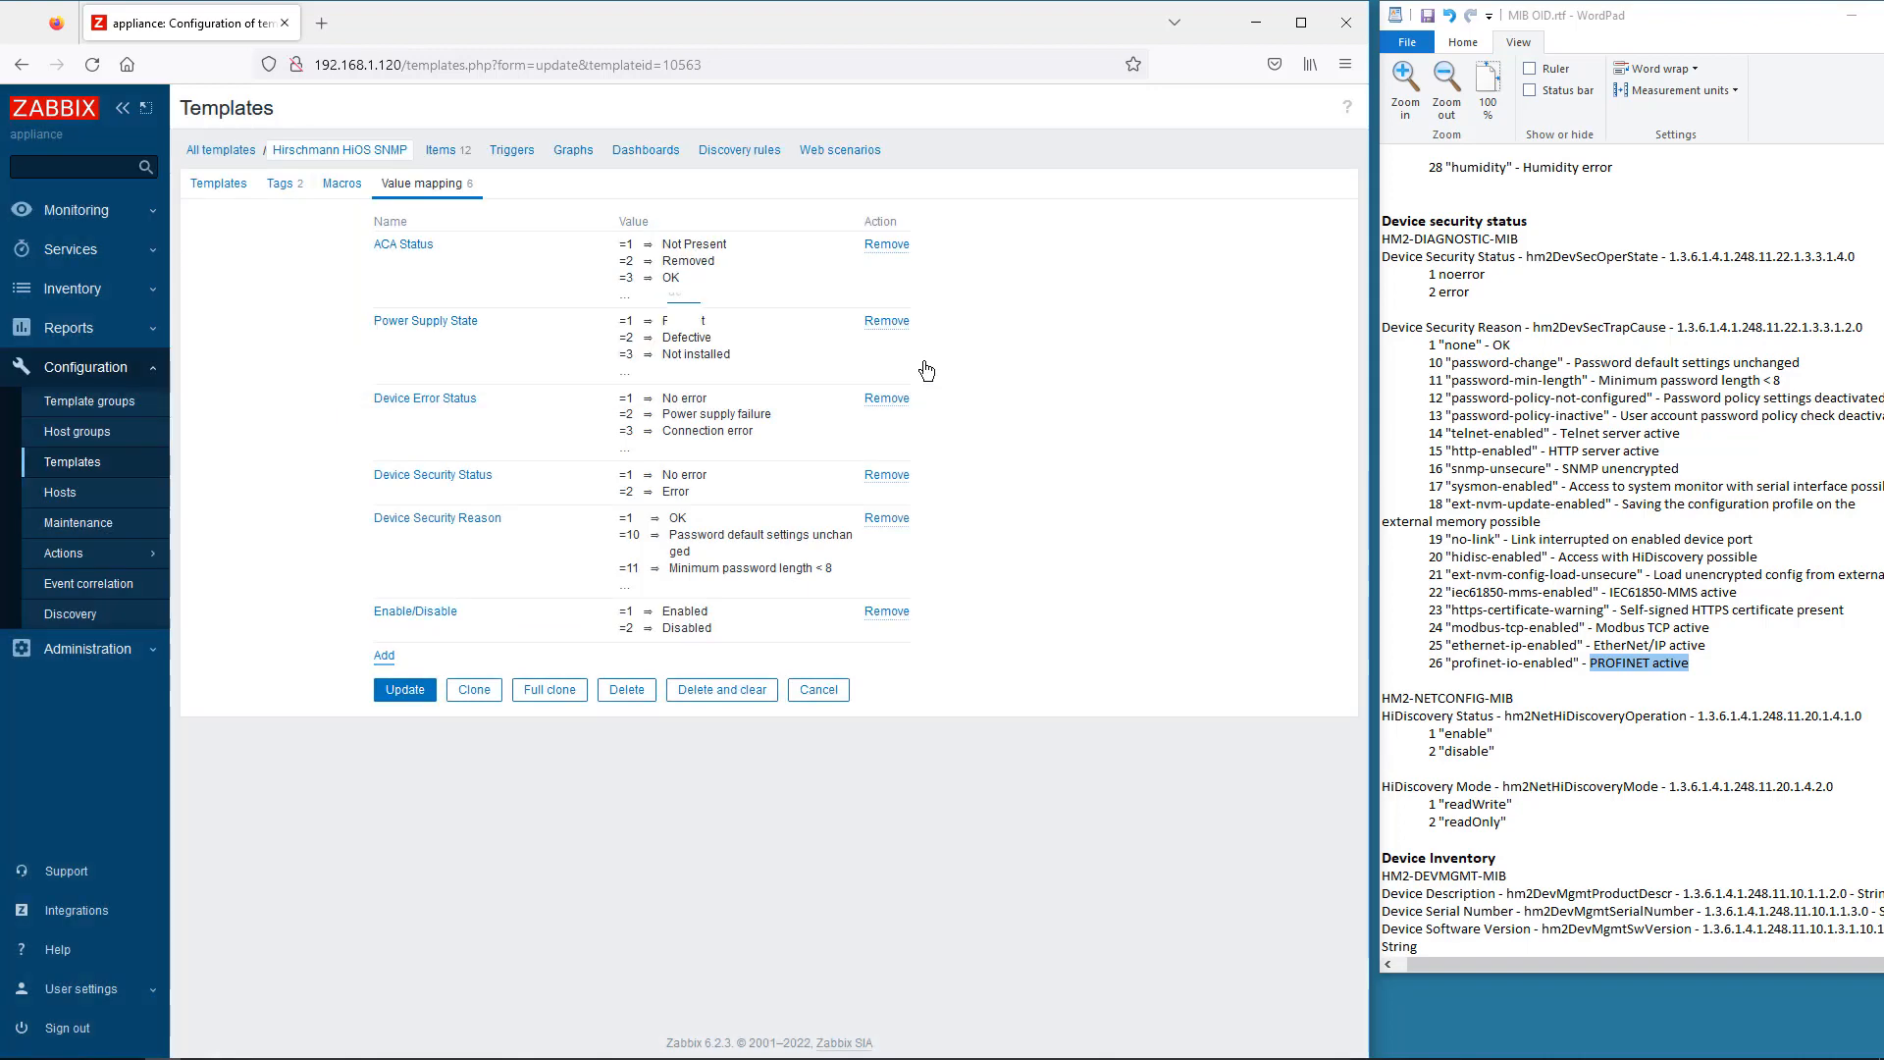
# - Create the HiDiscovery Mode mapping: 1 Read-write, 2 Read-only
pyautogui.click(384, 655)
pyautogui.click(471, 203)
pyautogui.click(535, 323)
pyautogui.click(719, 262)
pyautogui.write('1')
pyautogui.click(852, 266)
pyautogui.write('Read-write')
pyautogui.click(467, 287)
pyautogui.click(667, 291)
pyautogui.write('2')
pyautogui.click(865, 291)
pyautogui.write('Read-only')
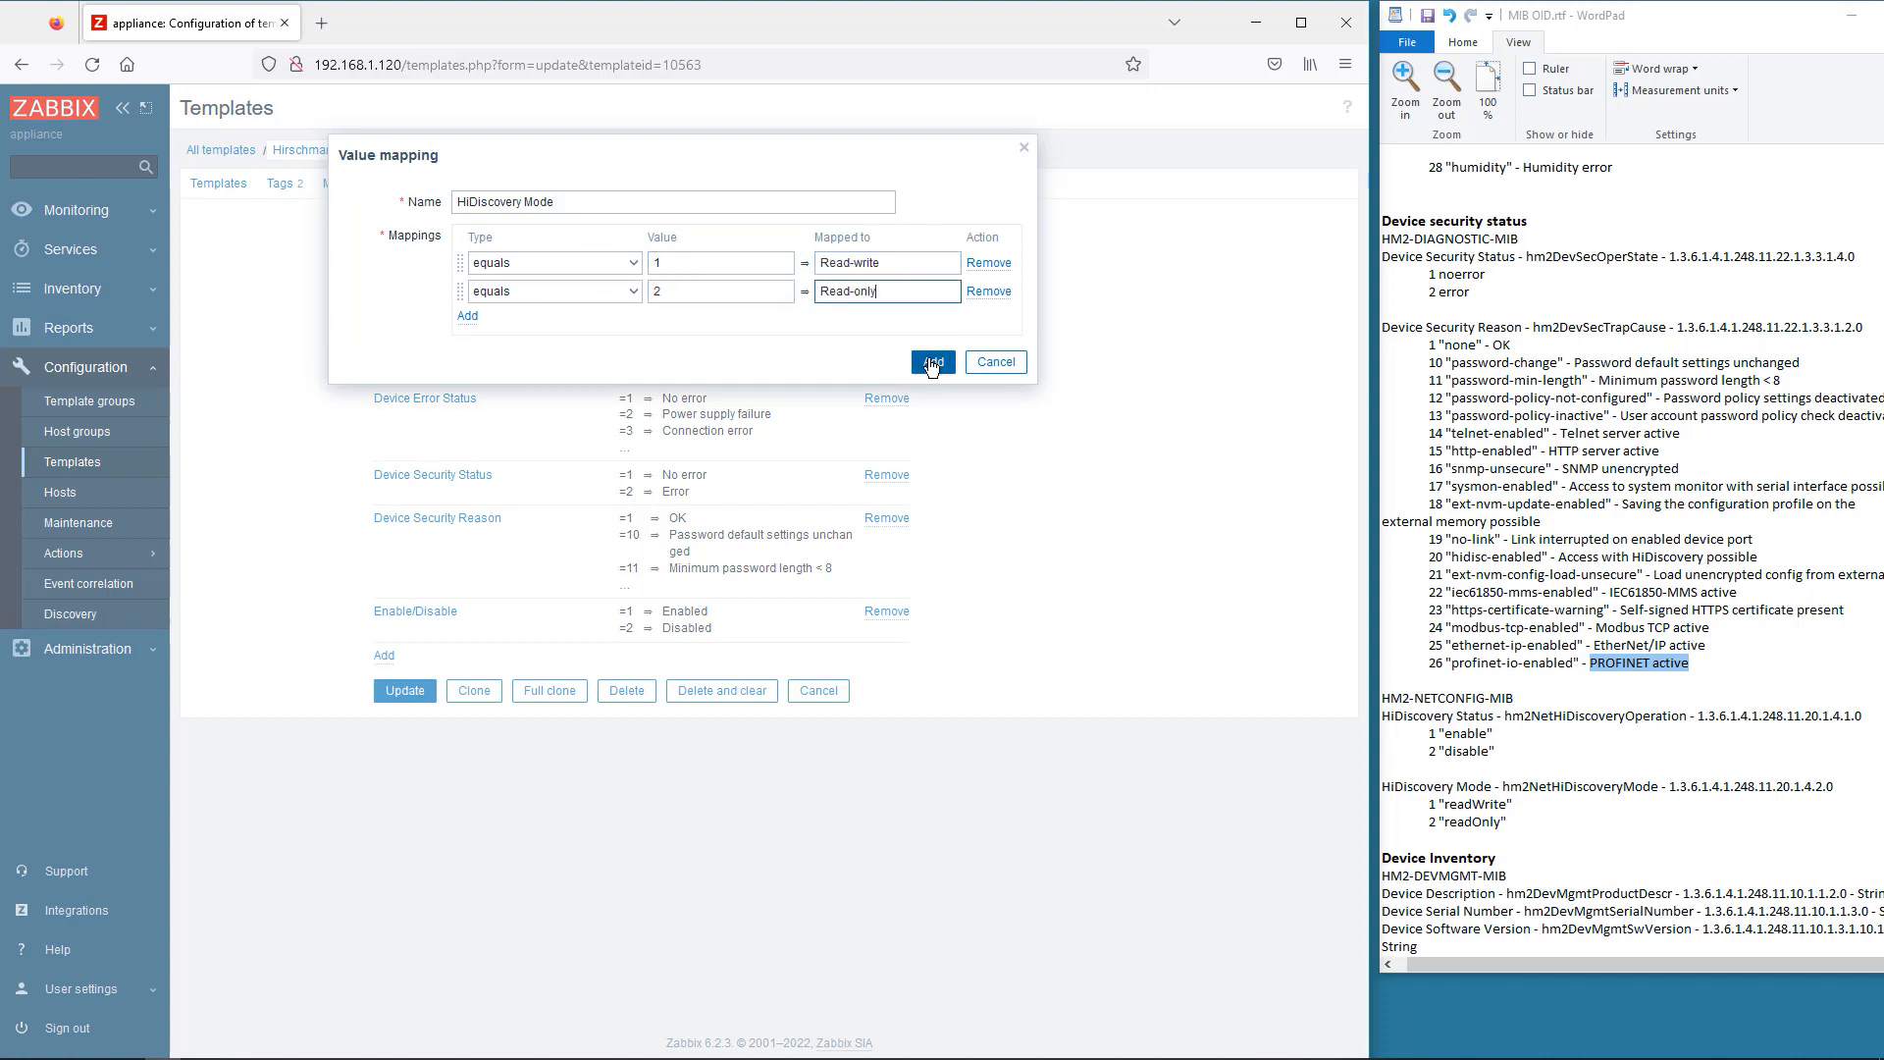
pyautogui.click(932, 362)
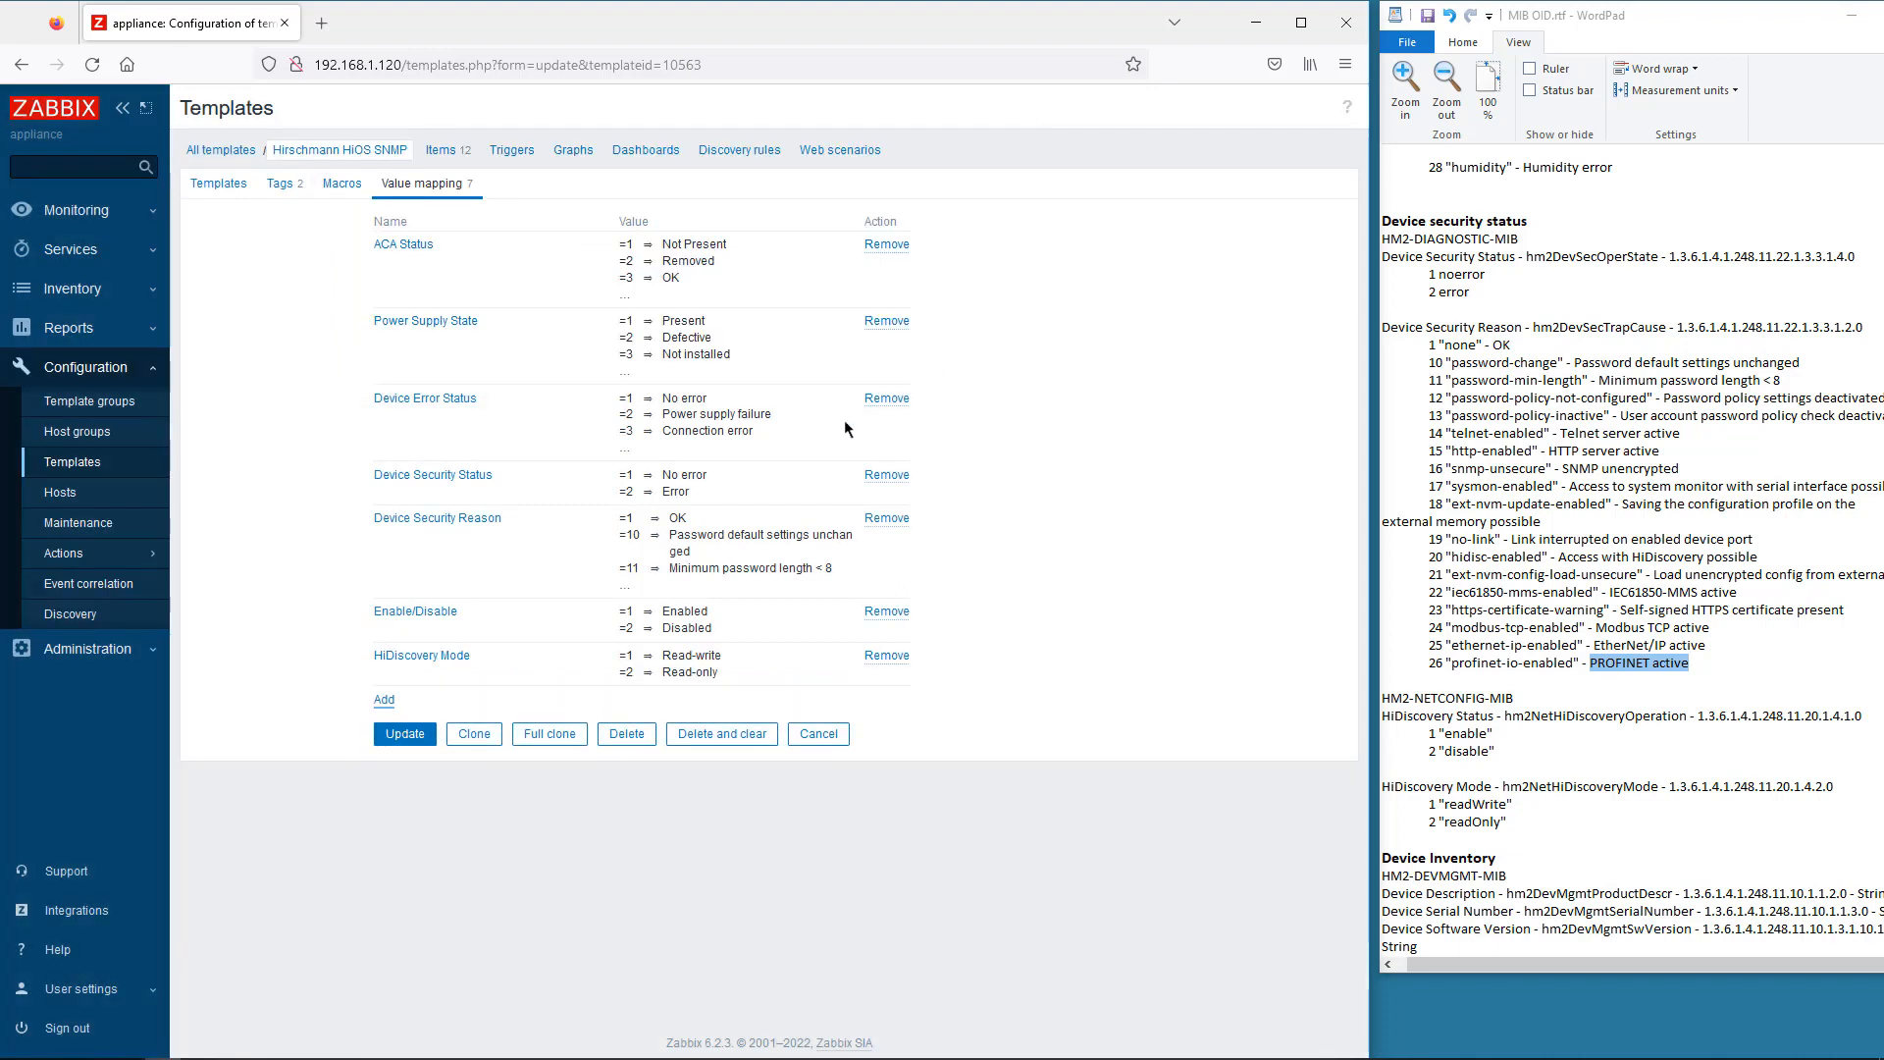
# - Update the template, then assign the ACA Status value mapping to the ACA Status item
pyautogui.click(405, 734)
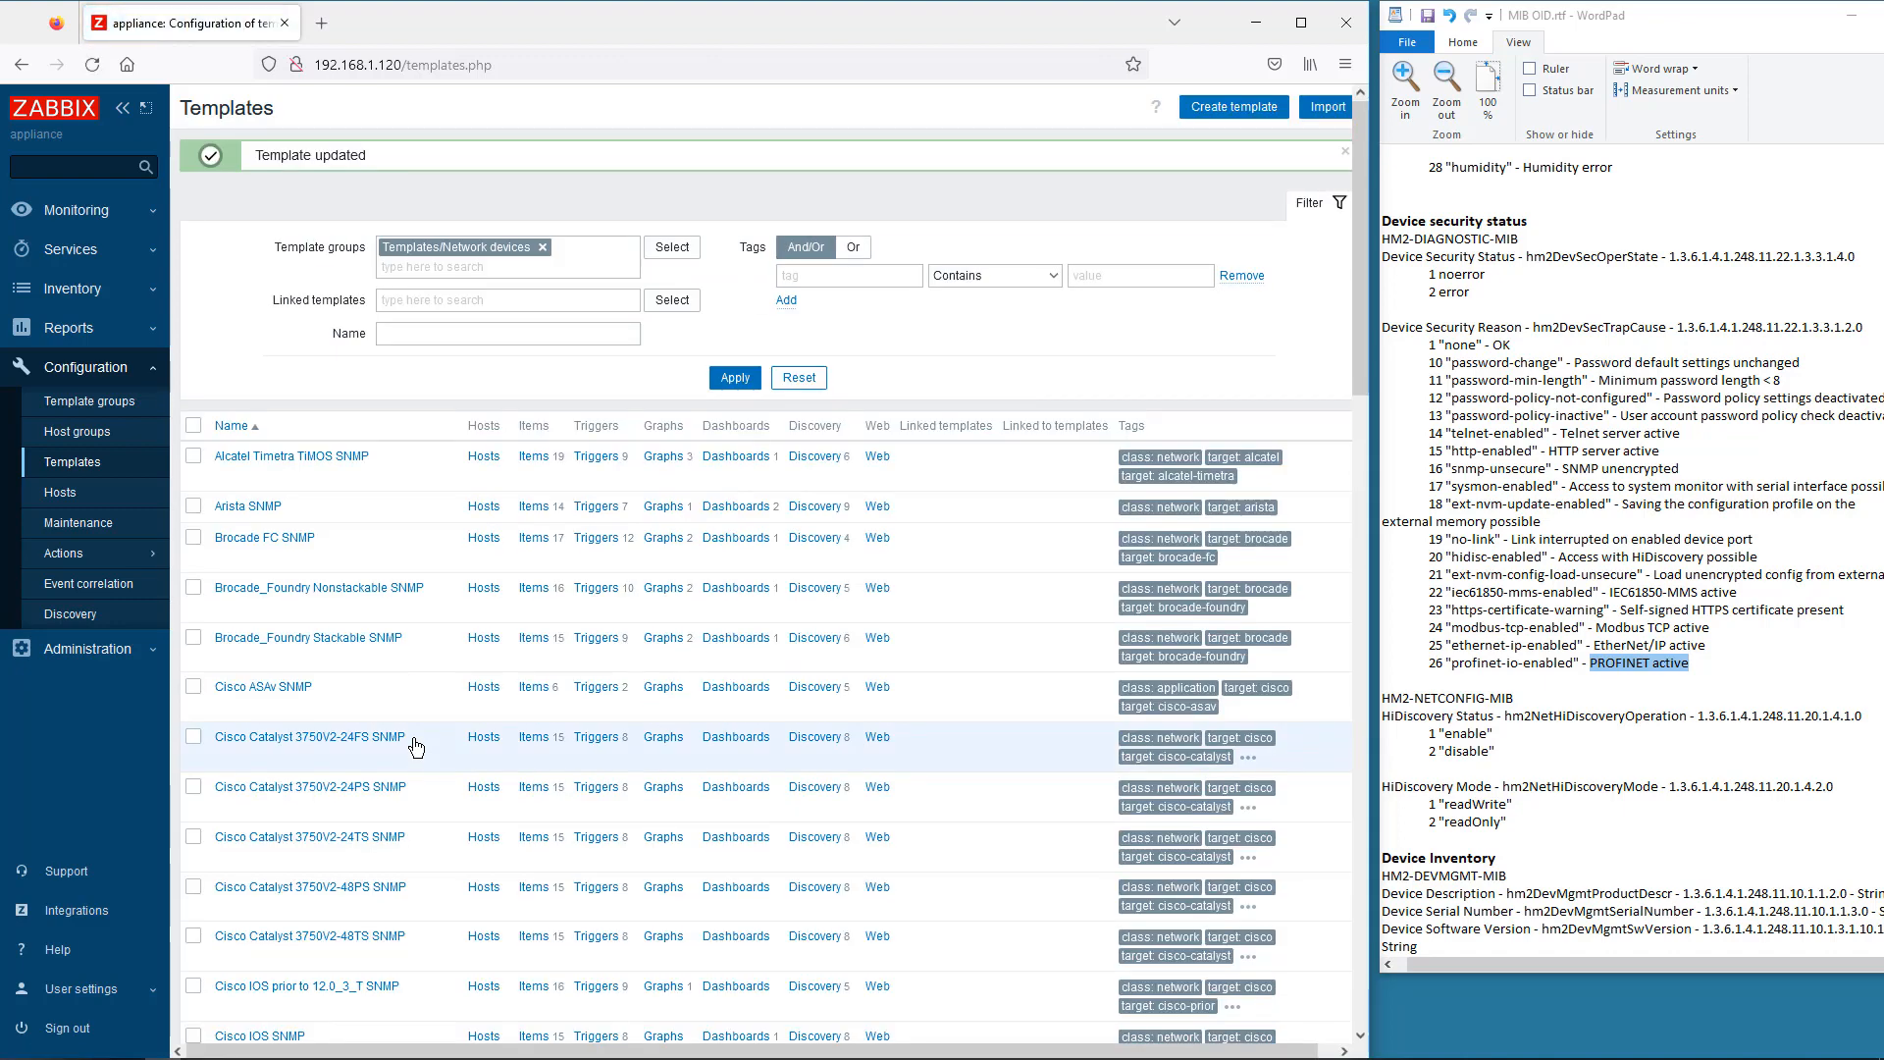
pyautogui.scroll(-5, 414, 745)
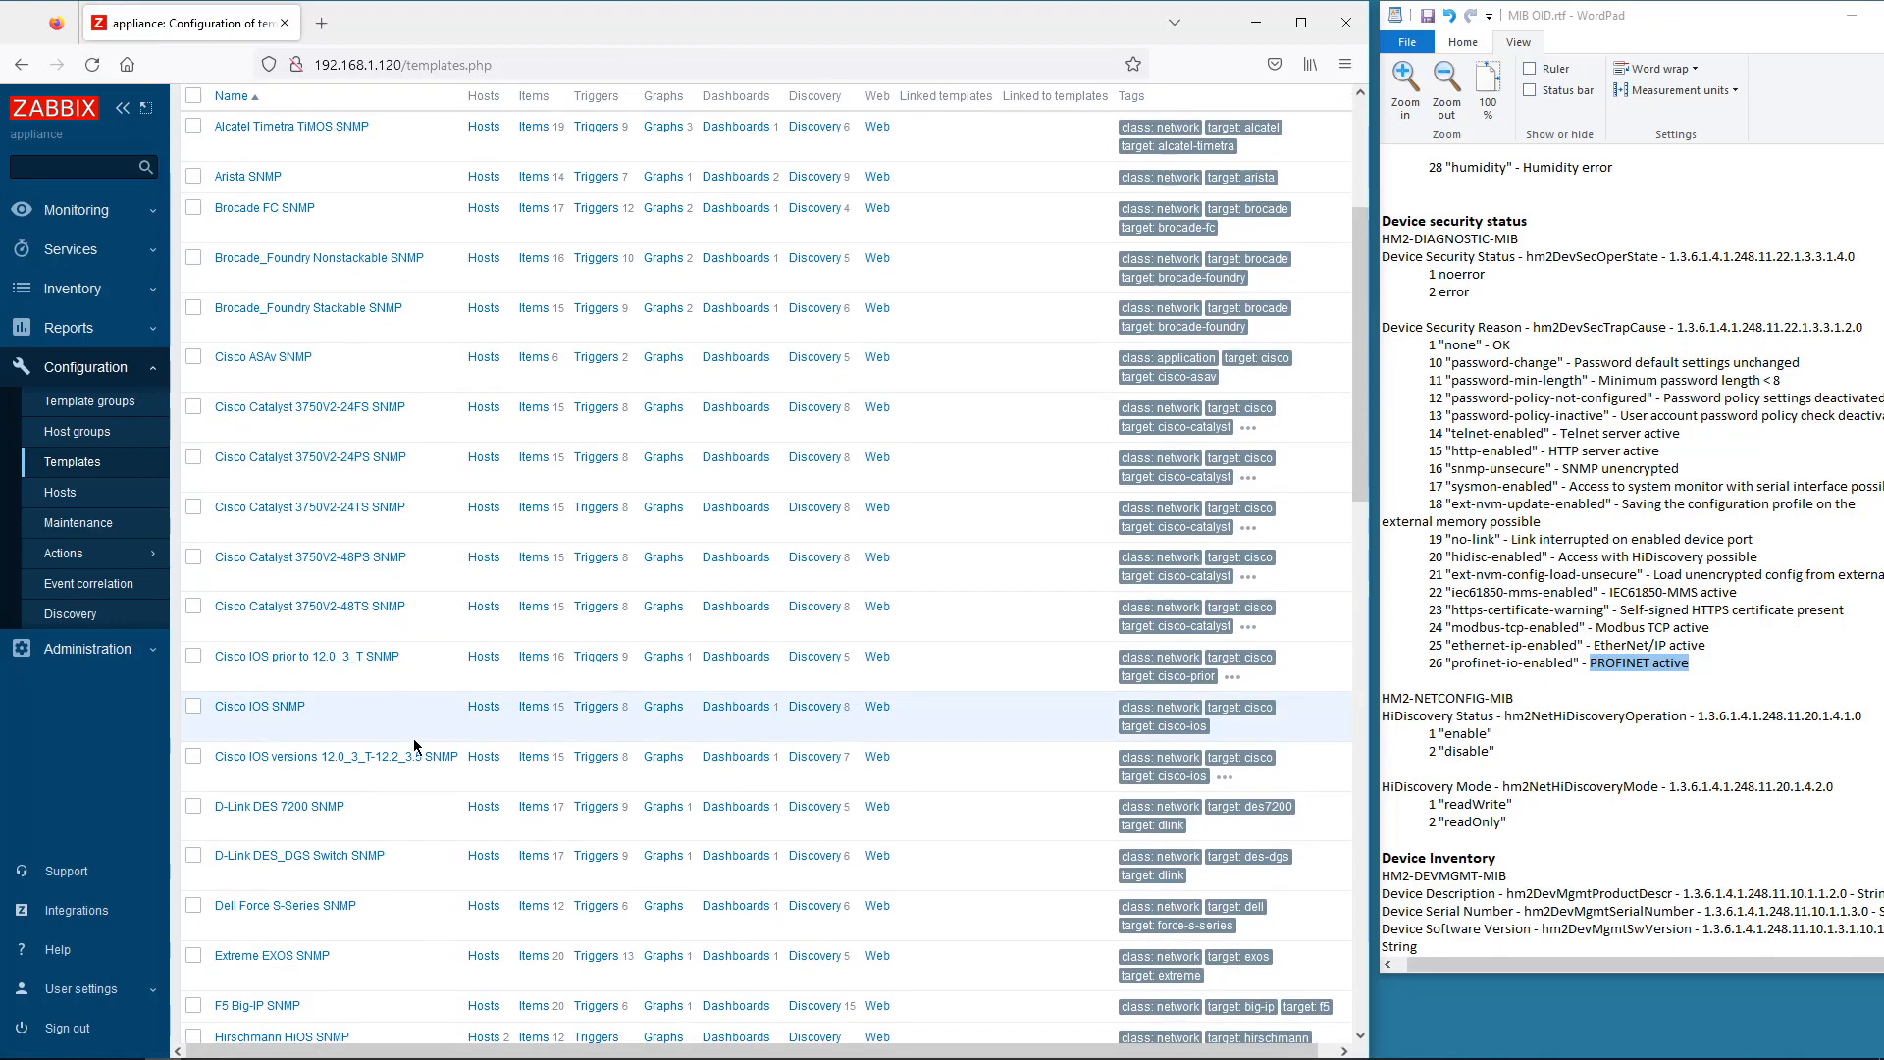
pyautogui.click(531, 791)
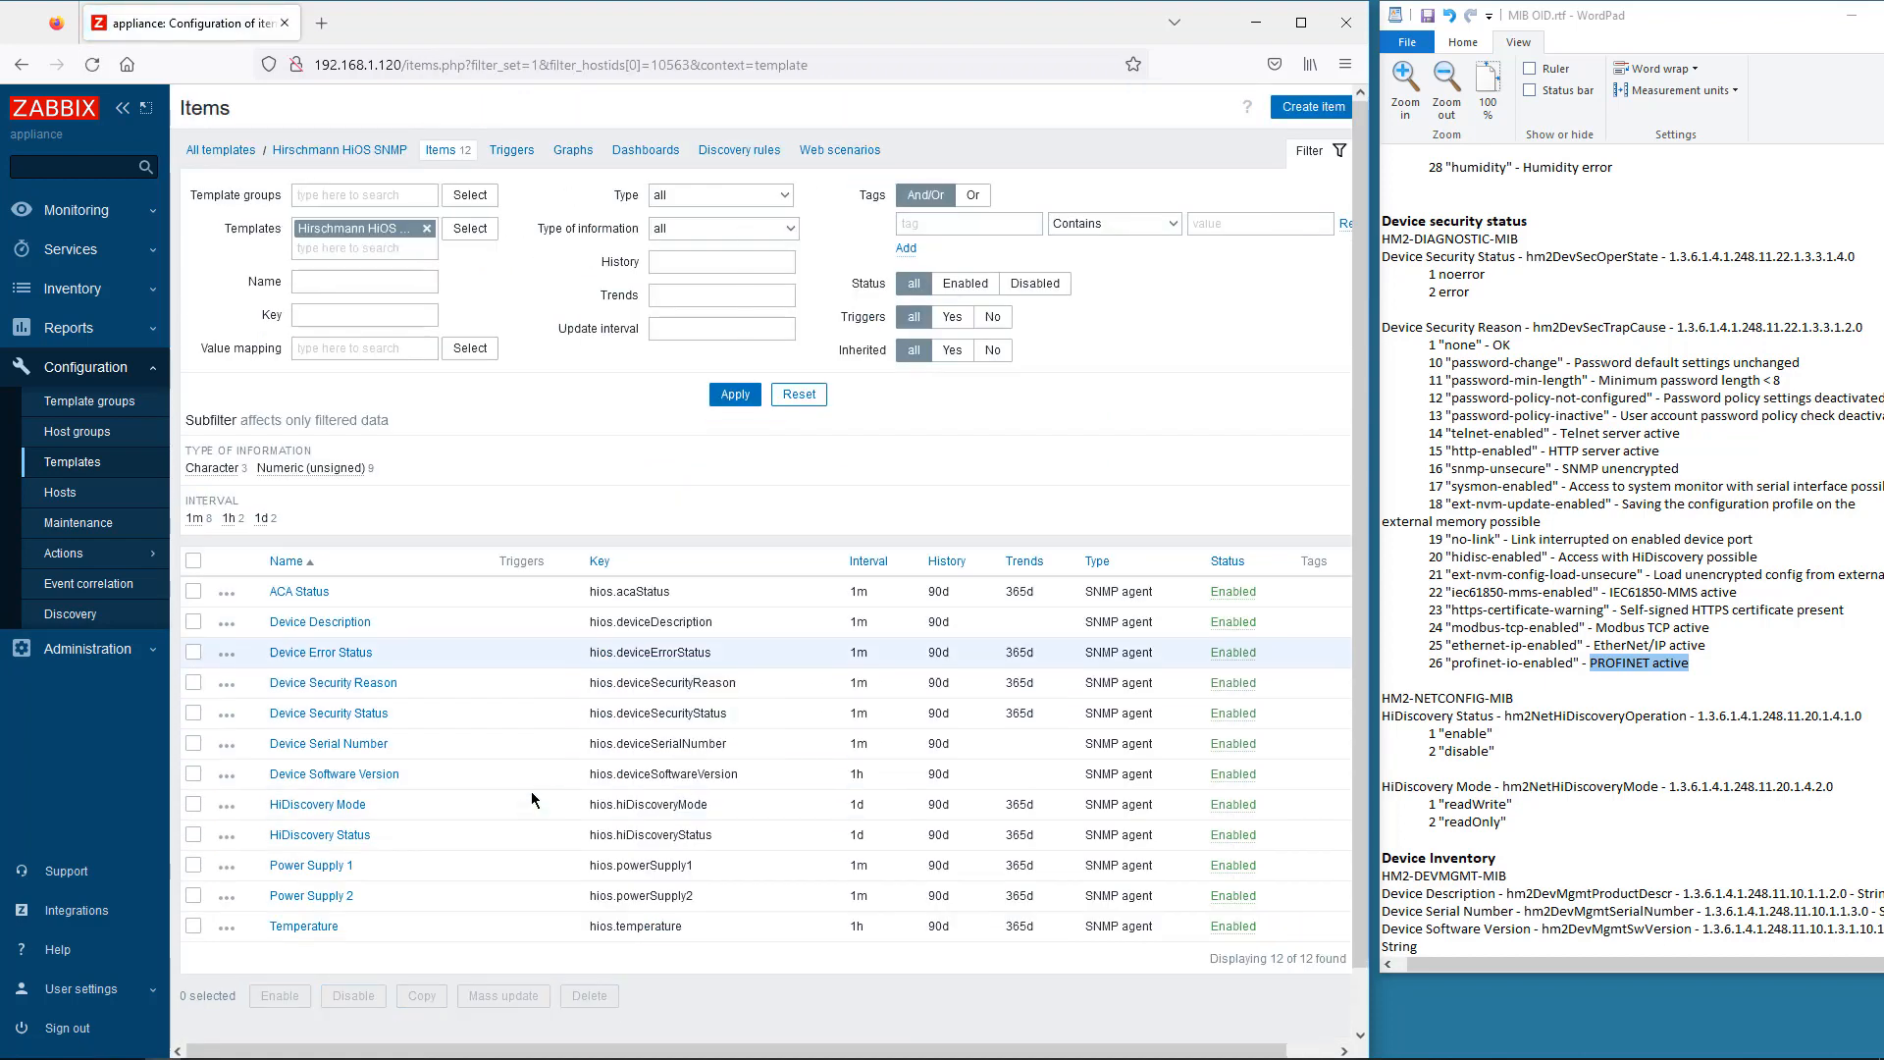
pyautogui.click(314, 598)
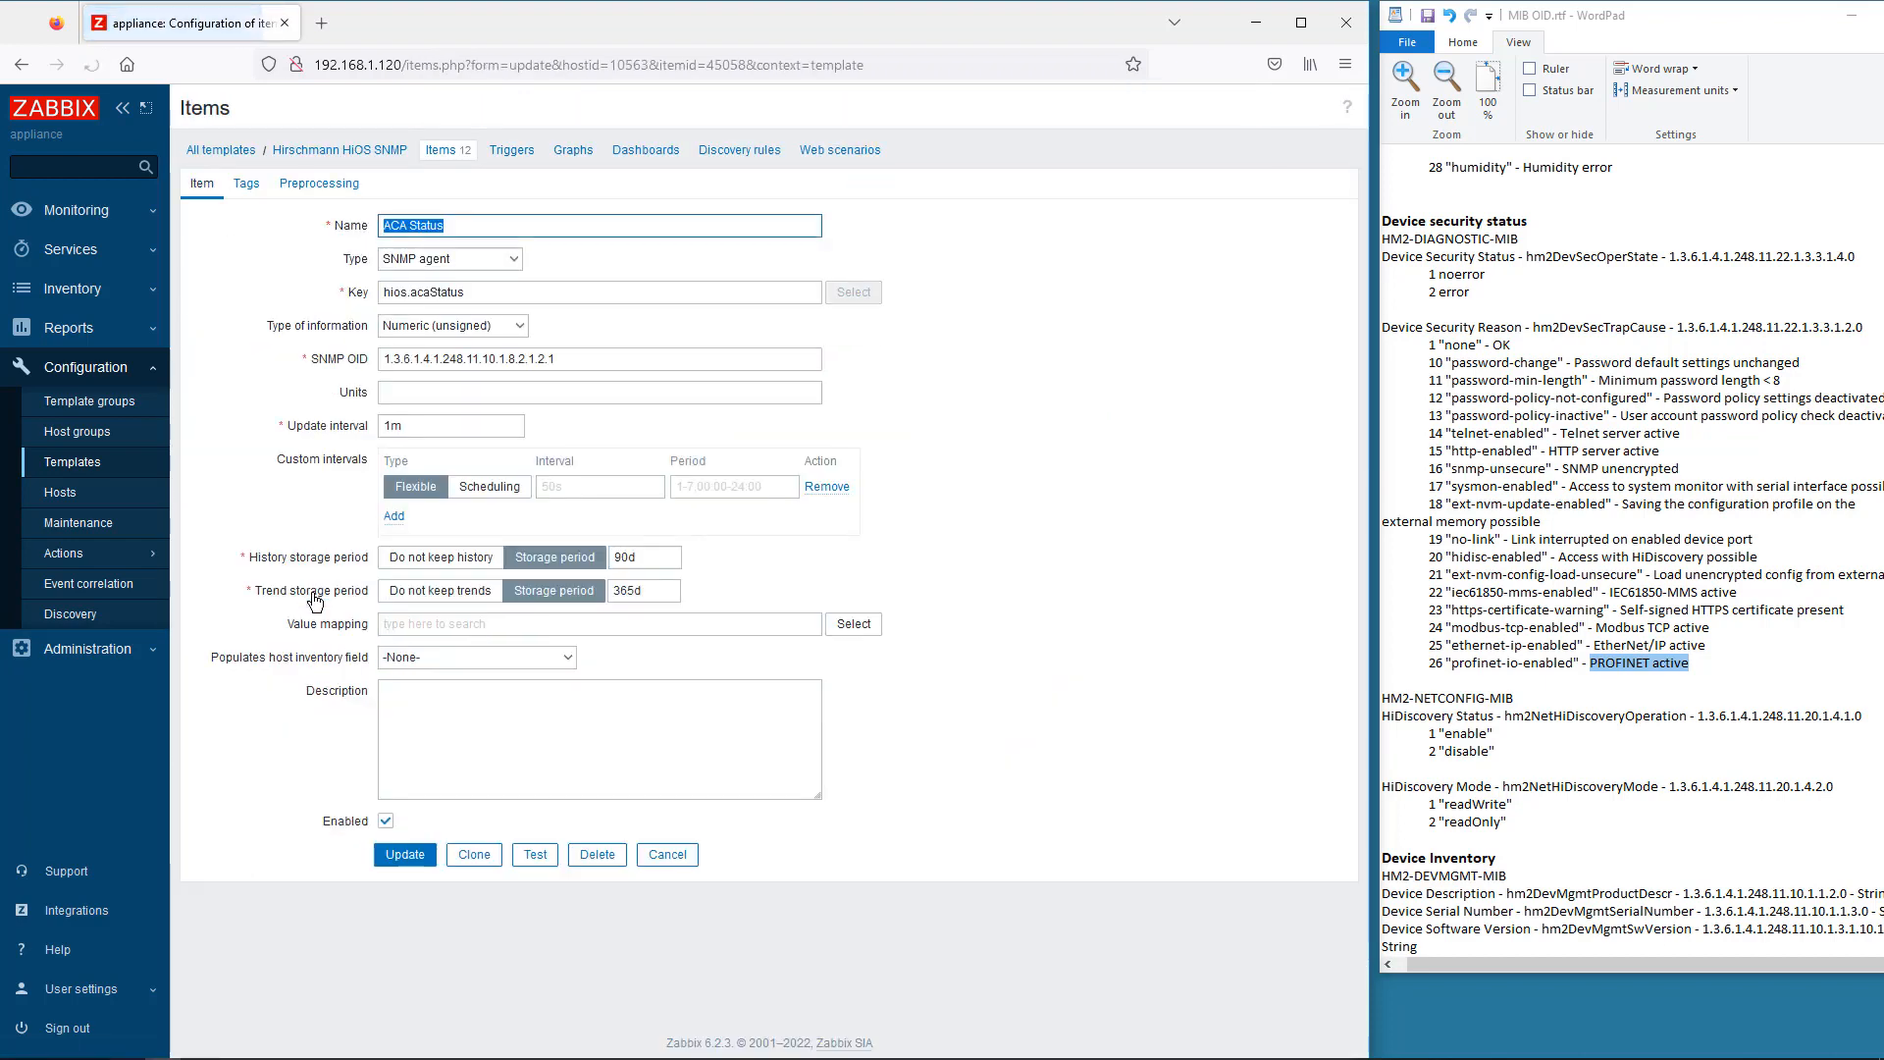
pyautogui.click(851, 624)
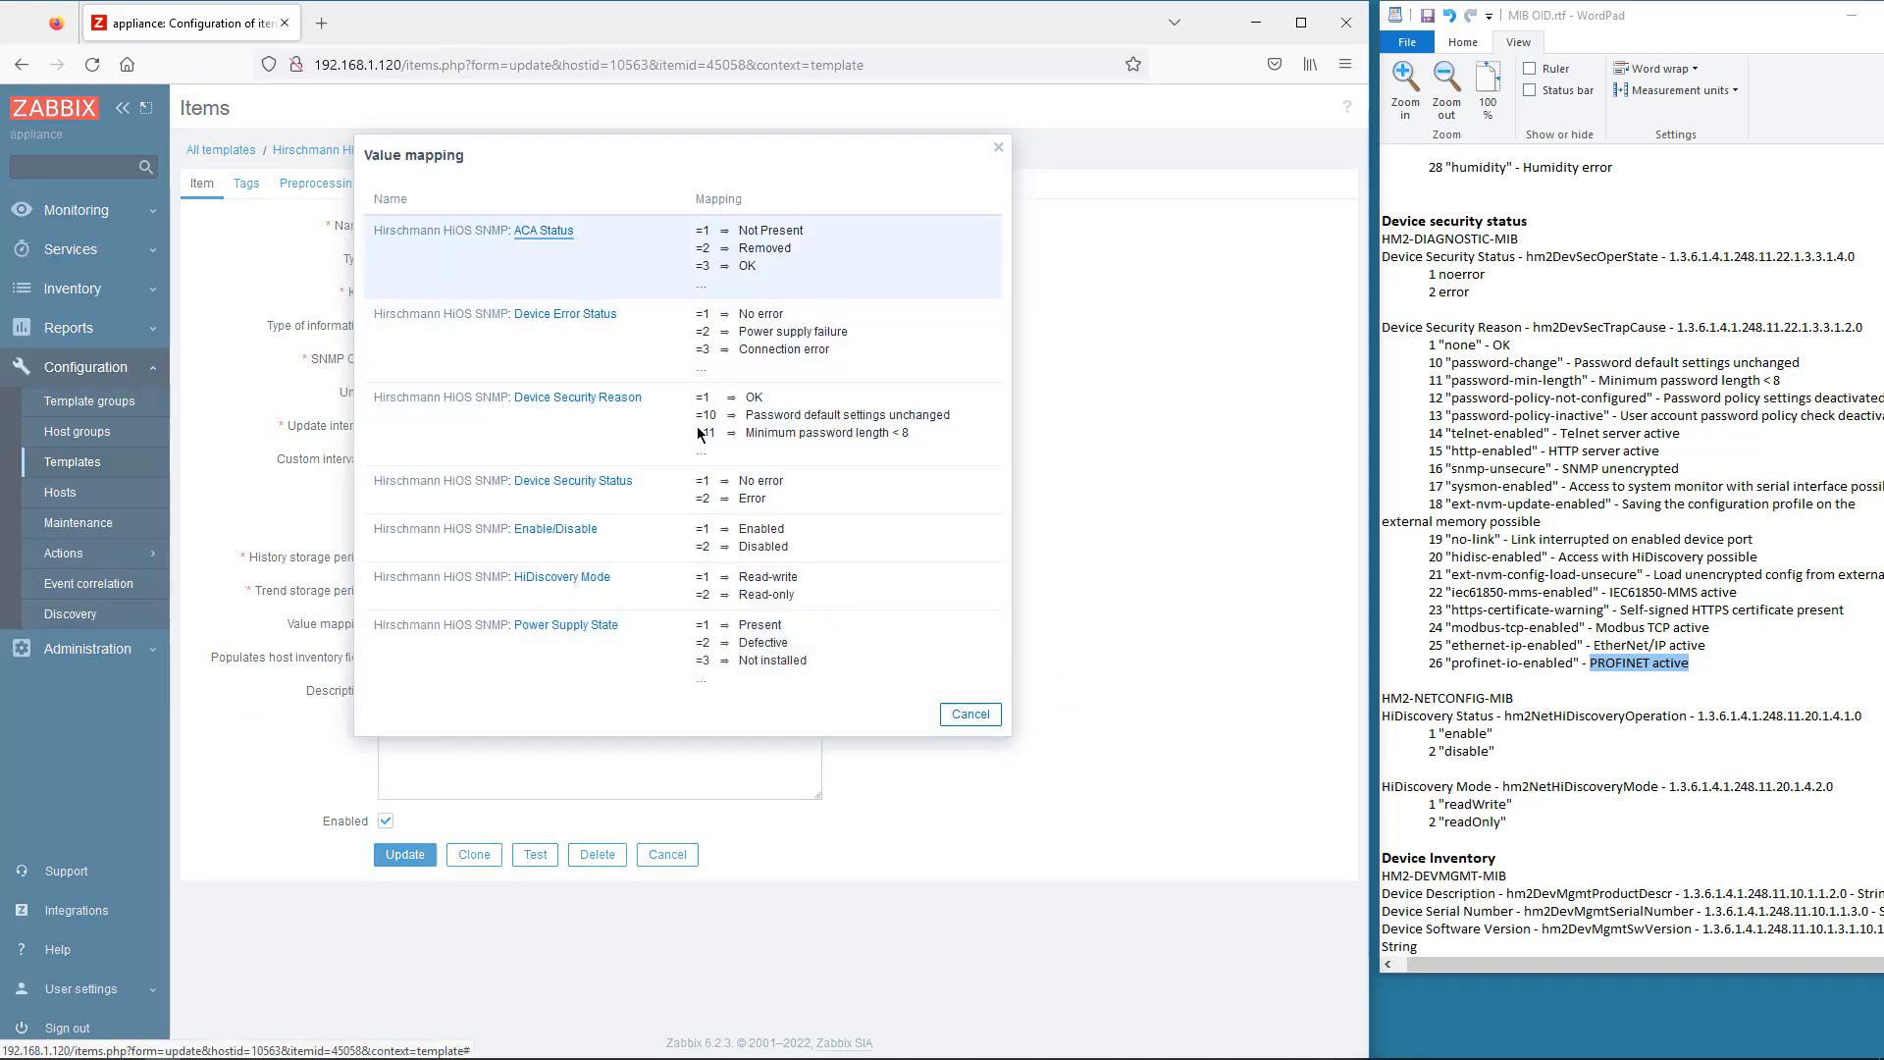
pyautogui.click(547, 232)
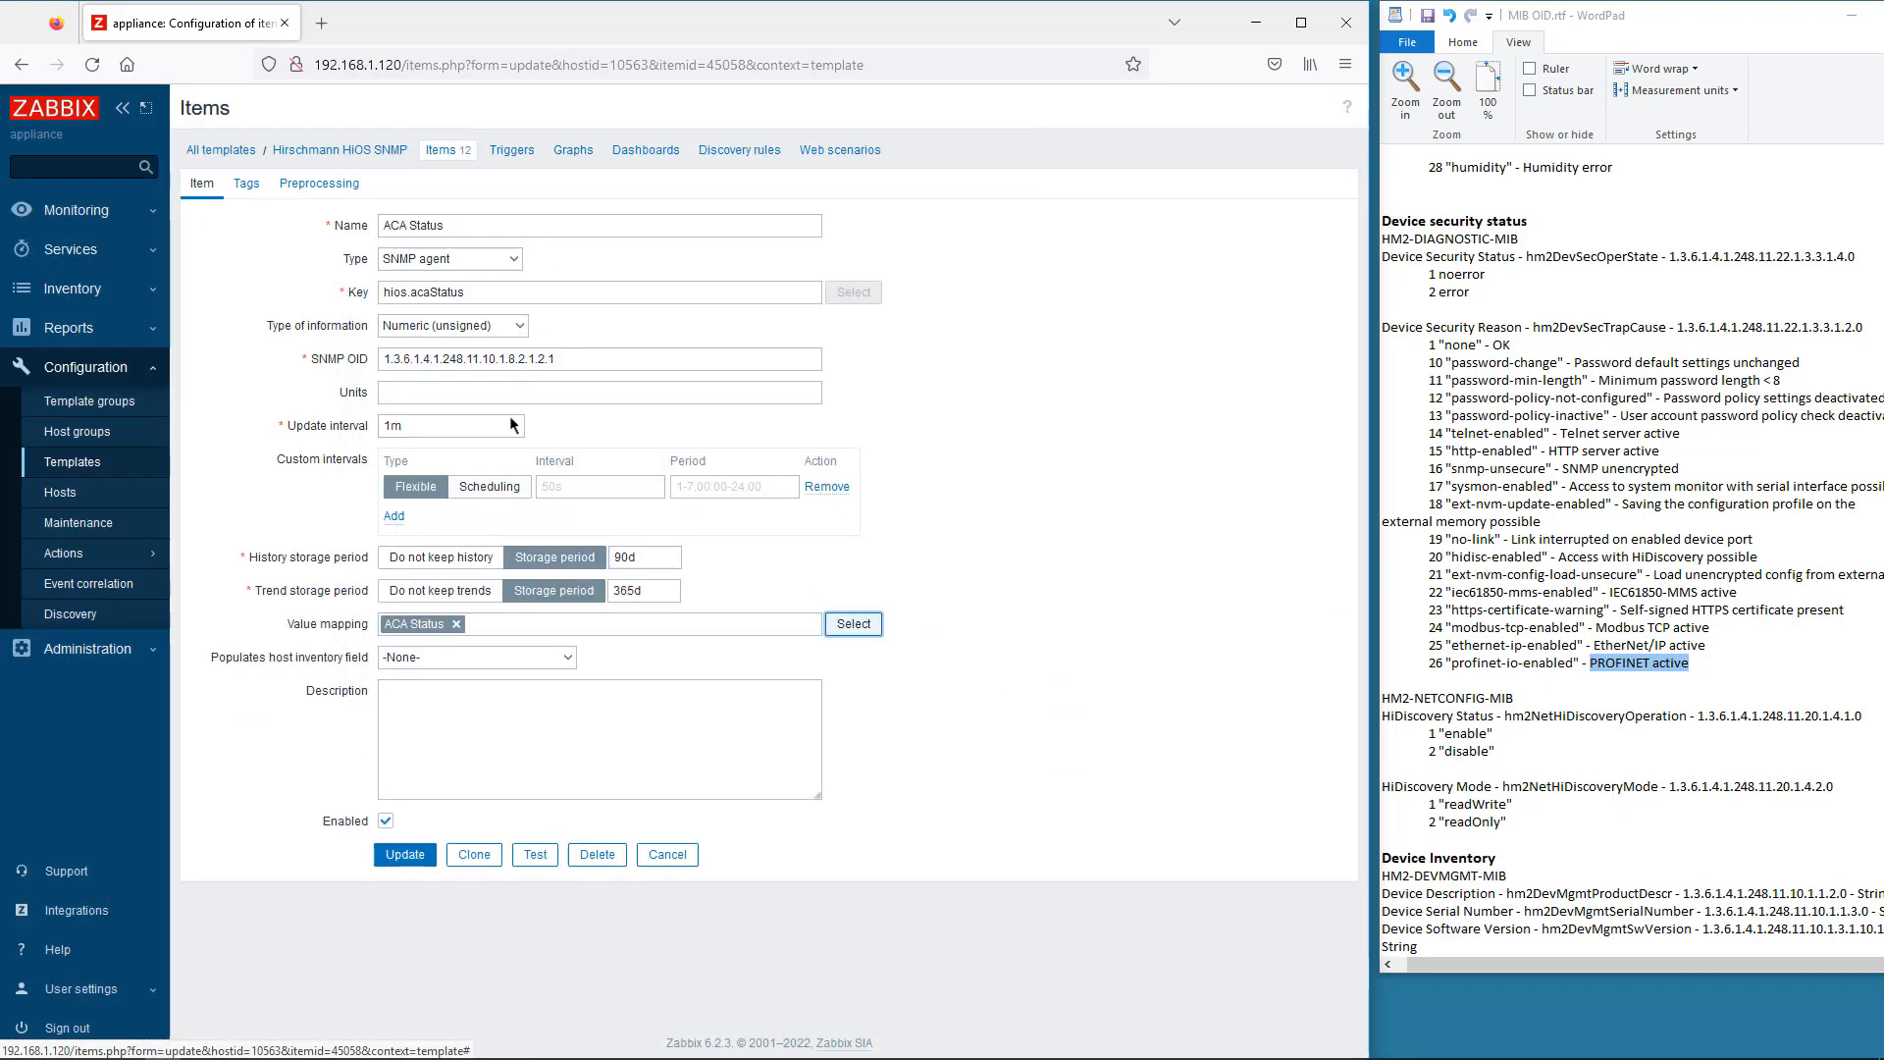
pyautogui.click(405, 857)
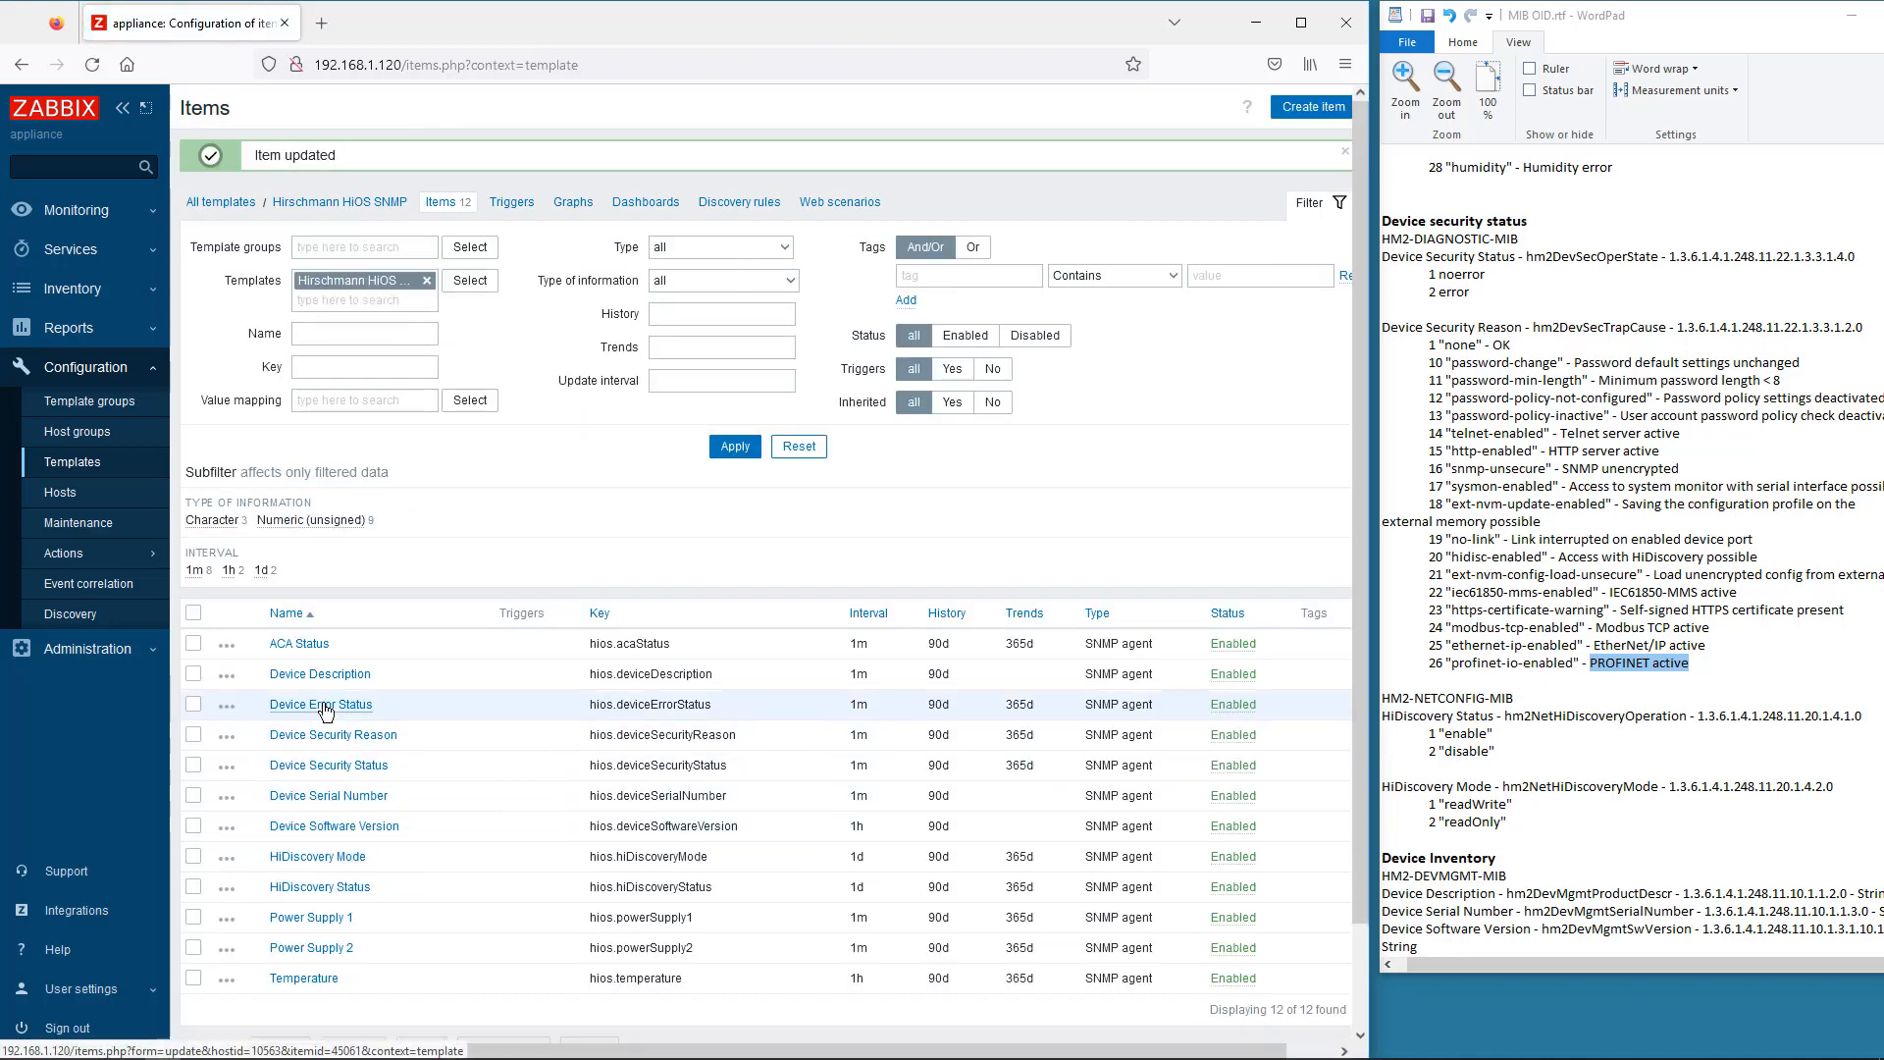
# - Update the Device Error Status and HiDiscovery Mode items
pyautogui.click(325, 704)
pyautogui.click(410, 859)
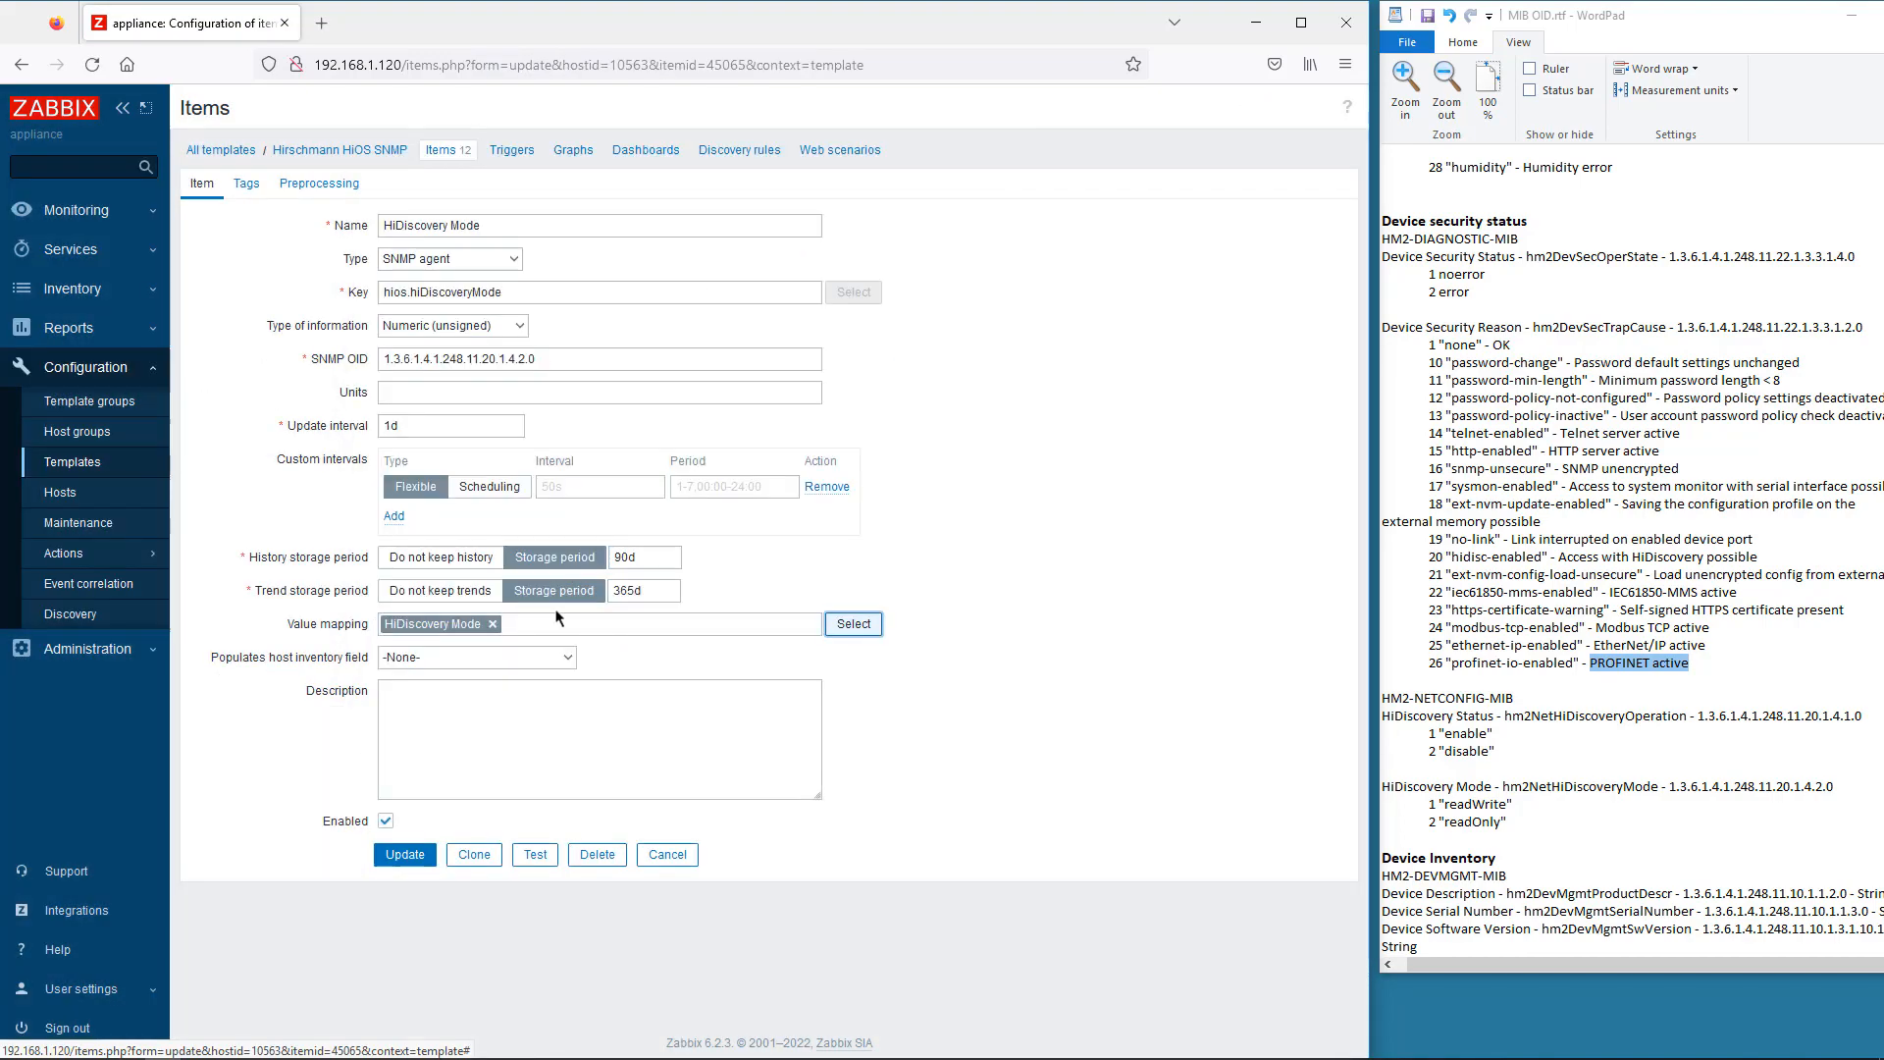
pyautogui.click(404, 854)
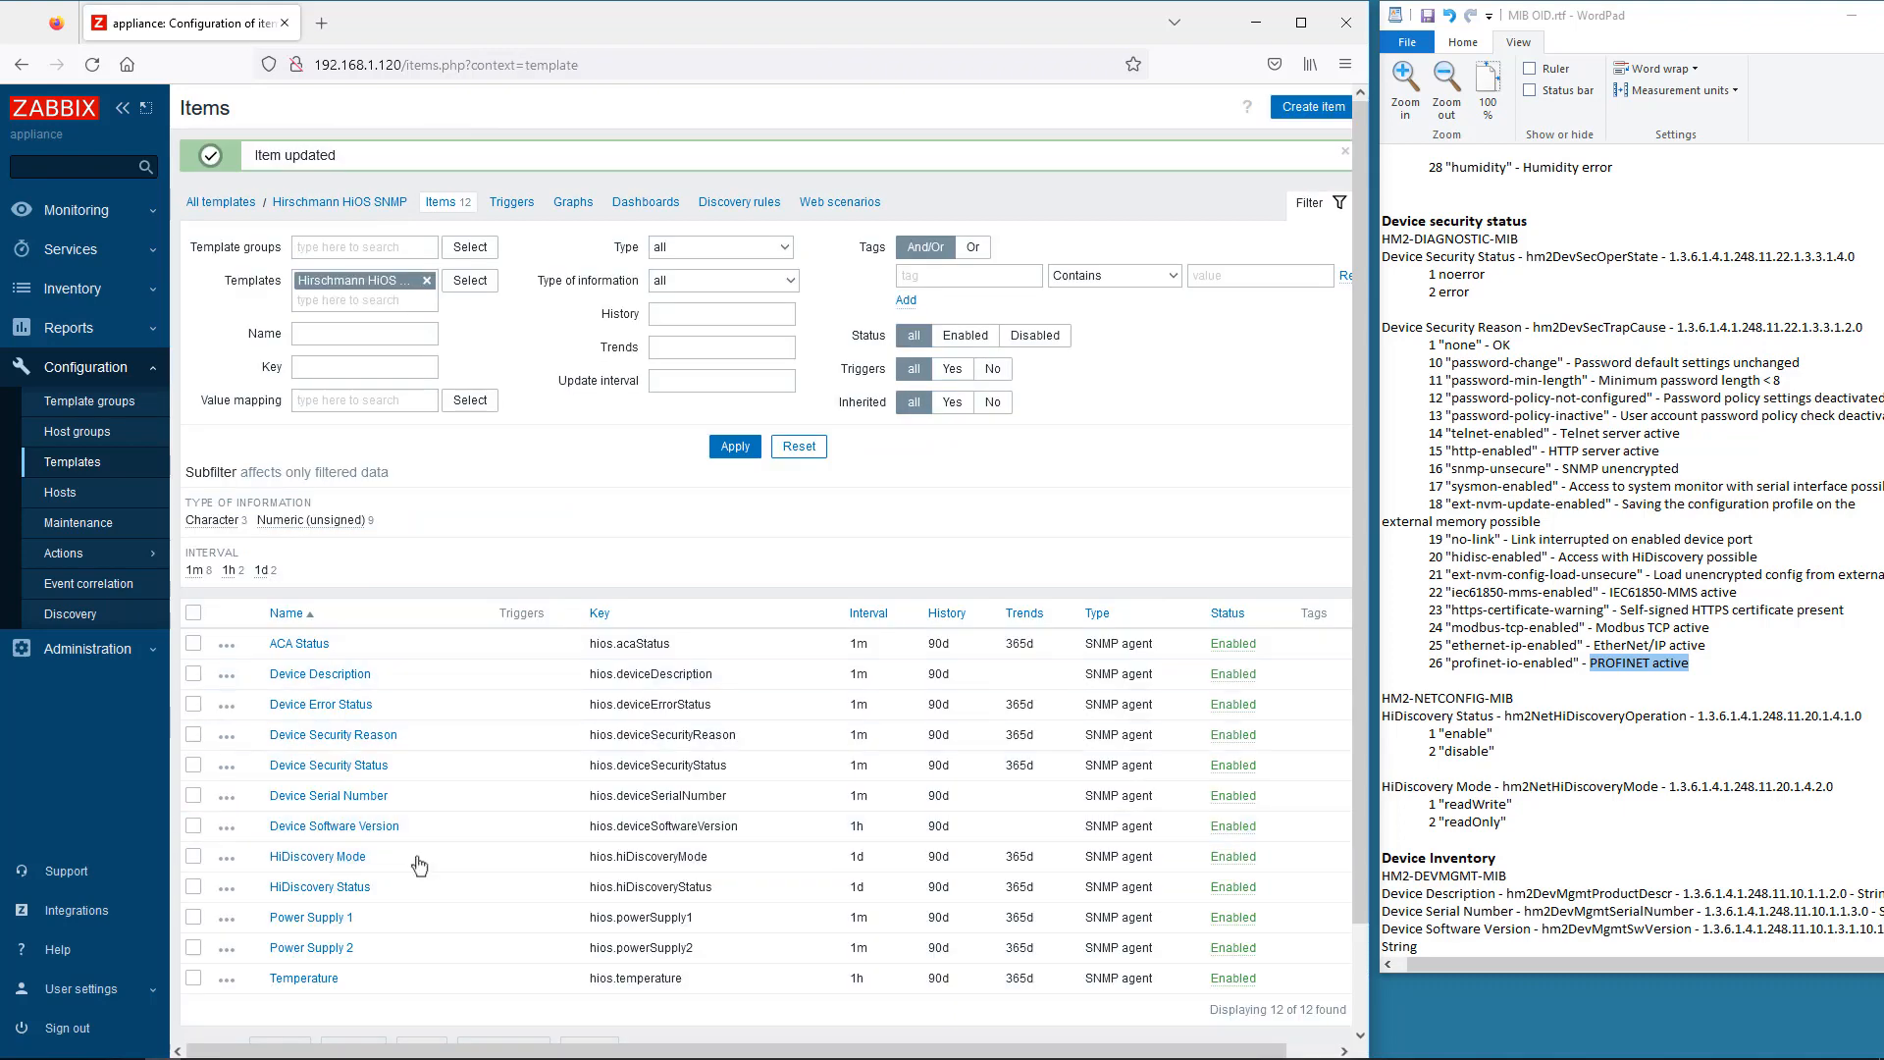
# - Review RSP35's latest data from the Monitoring hosts list
pyautogui.click(89, 215)
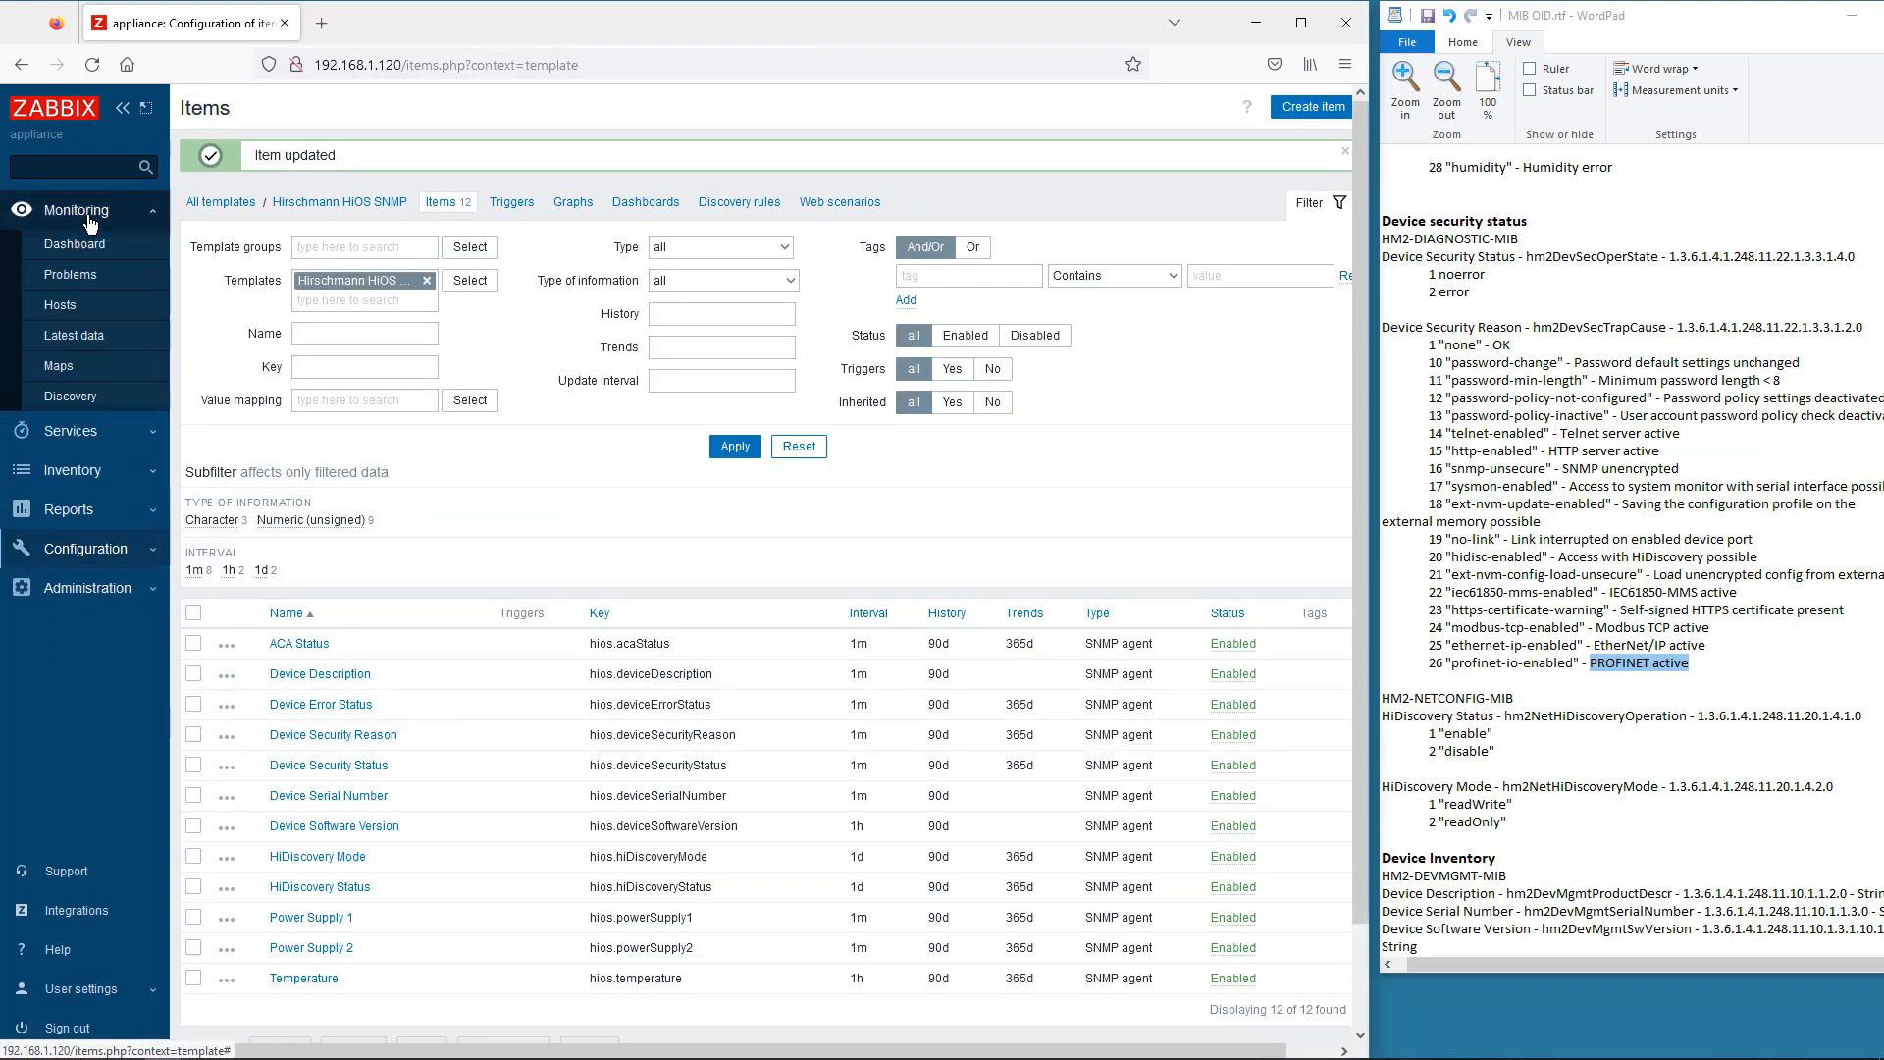
pyautogui.click(61, 307)
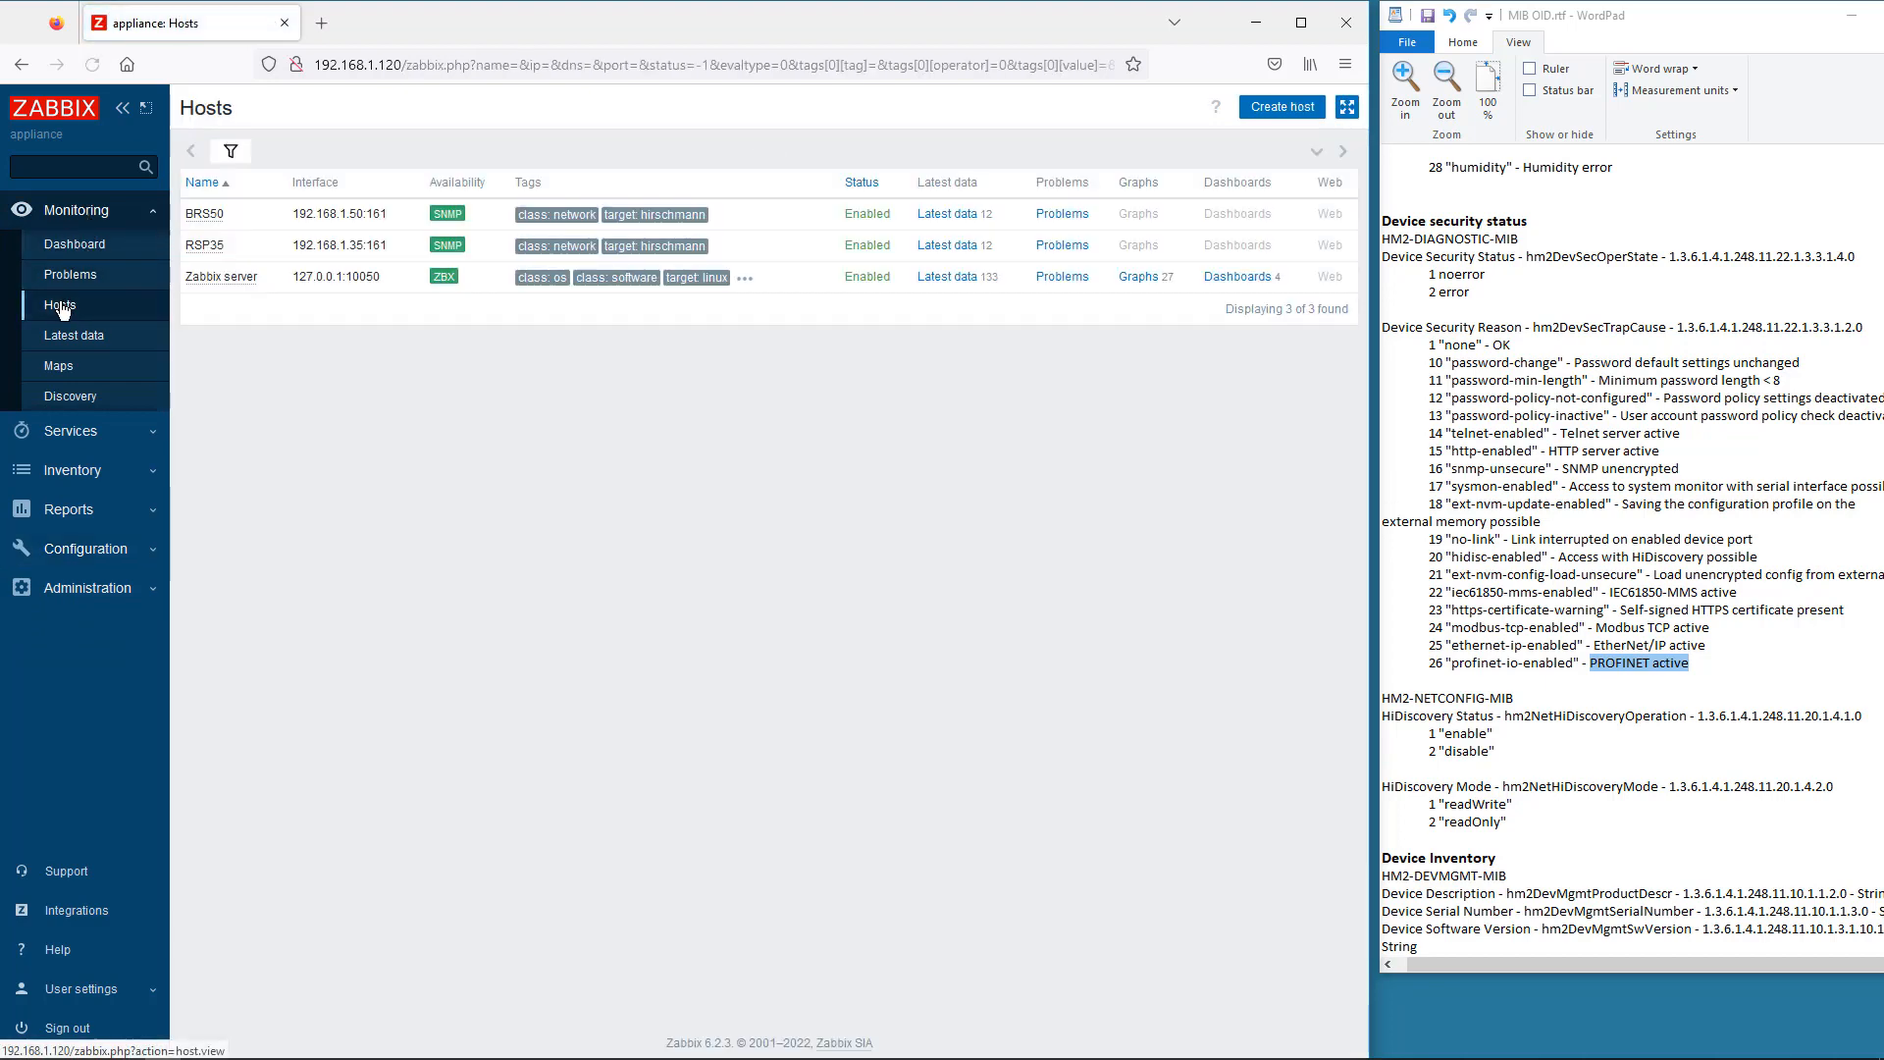
pyautogui.click(937, 253)
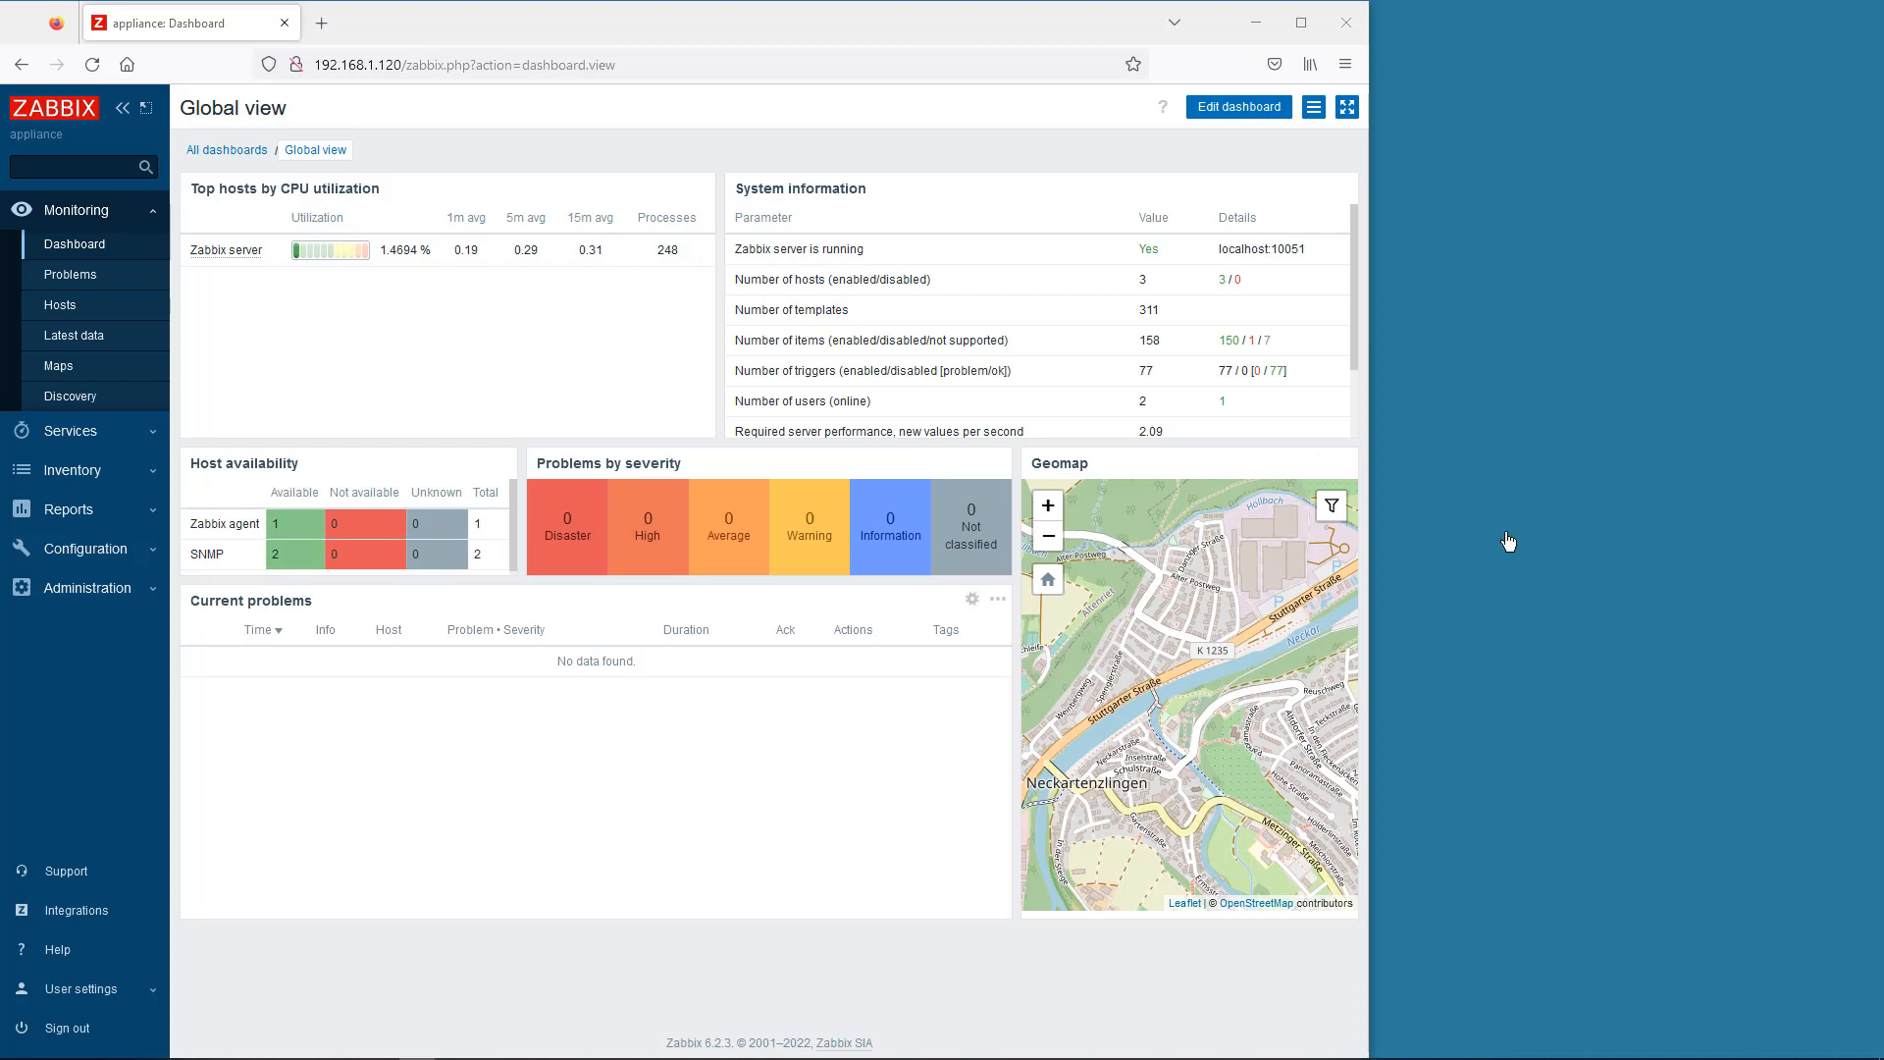
# - Open the Hirschmann HiOS SNMP template's empty trigger list, with the MIB OID.rtf notes in WordPad alongside
pyautogui.click(84, 555)
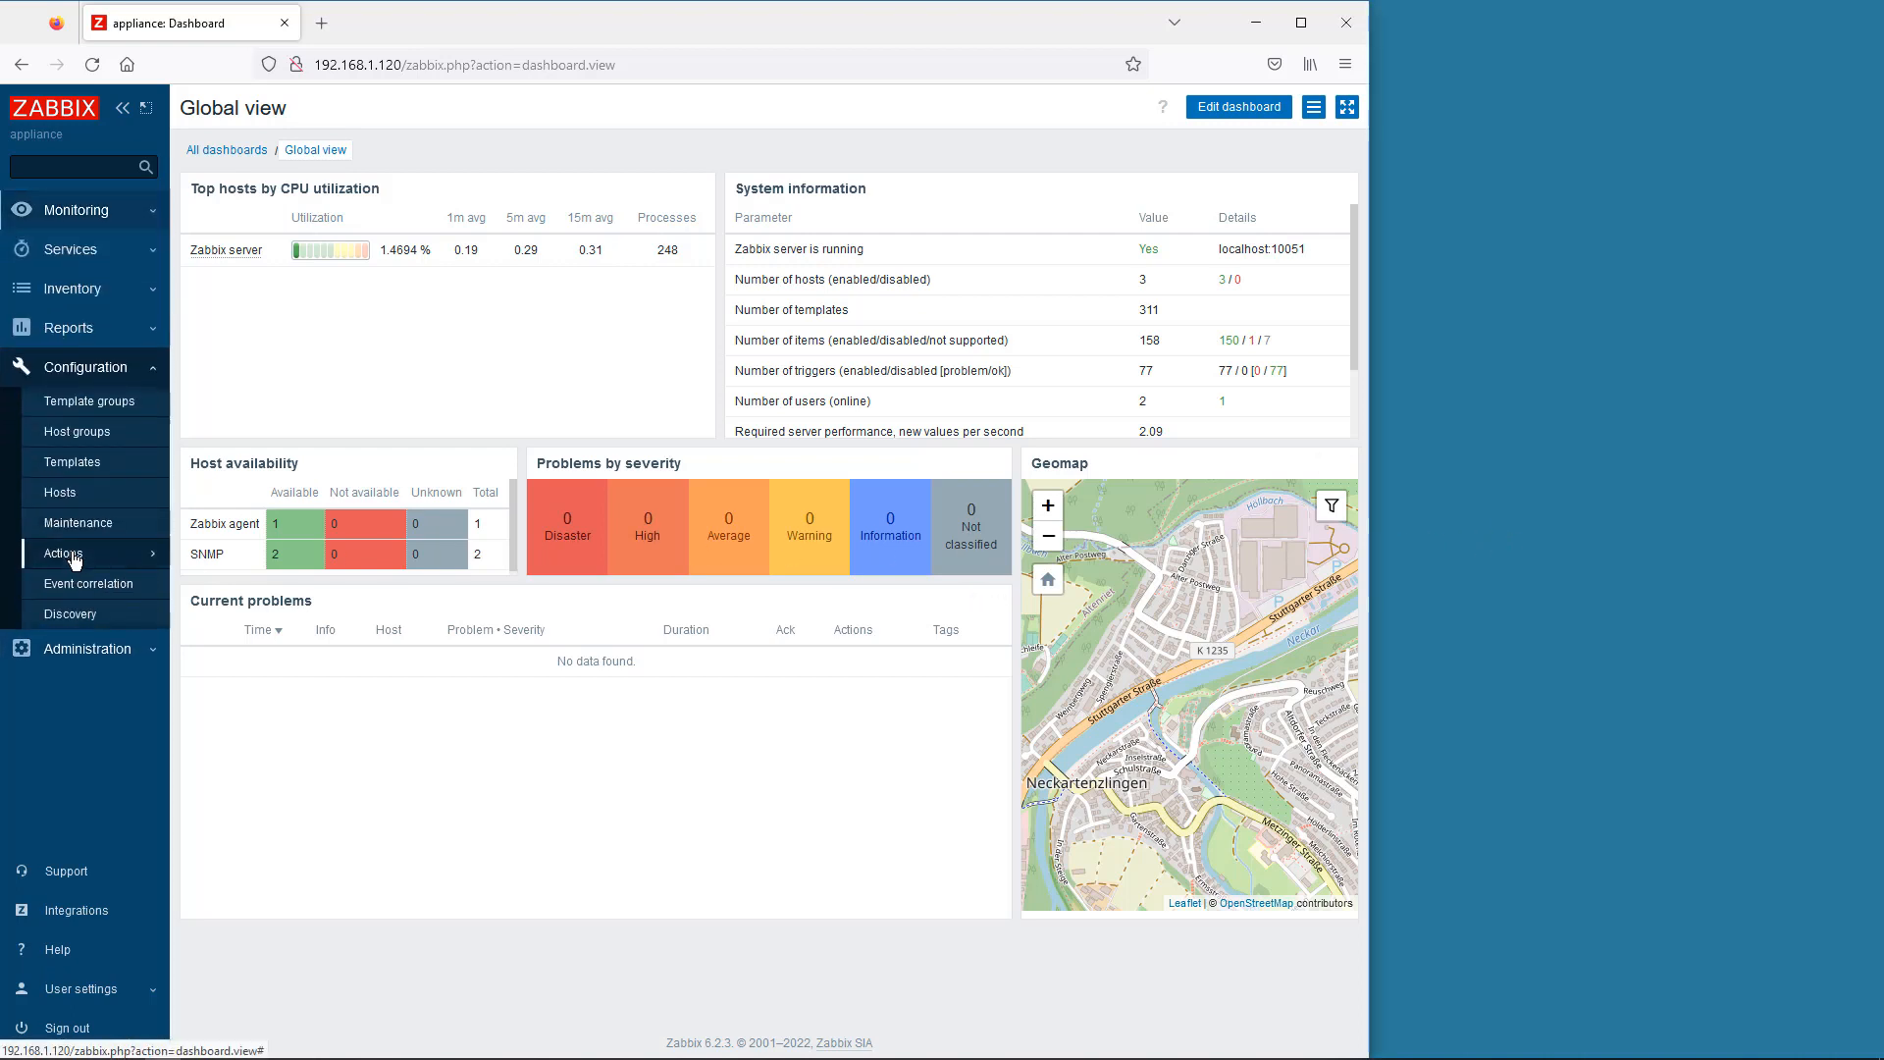
pyautogui.click(78, 476)
pyautogui.scroll(-5, 588, 618)
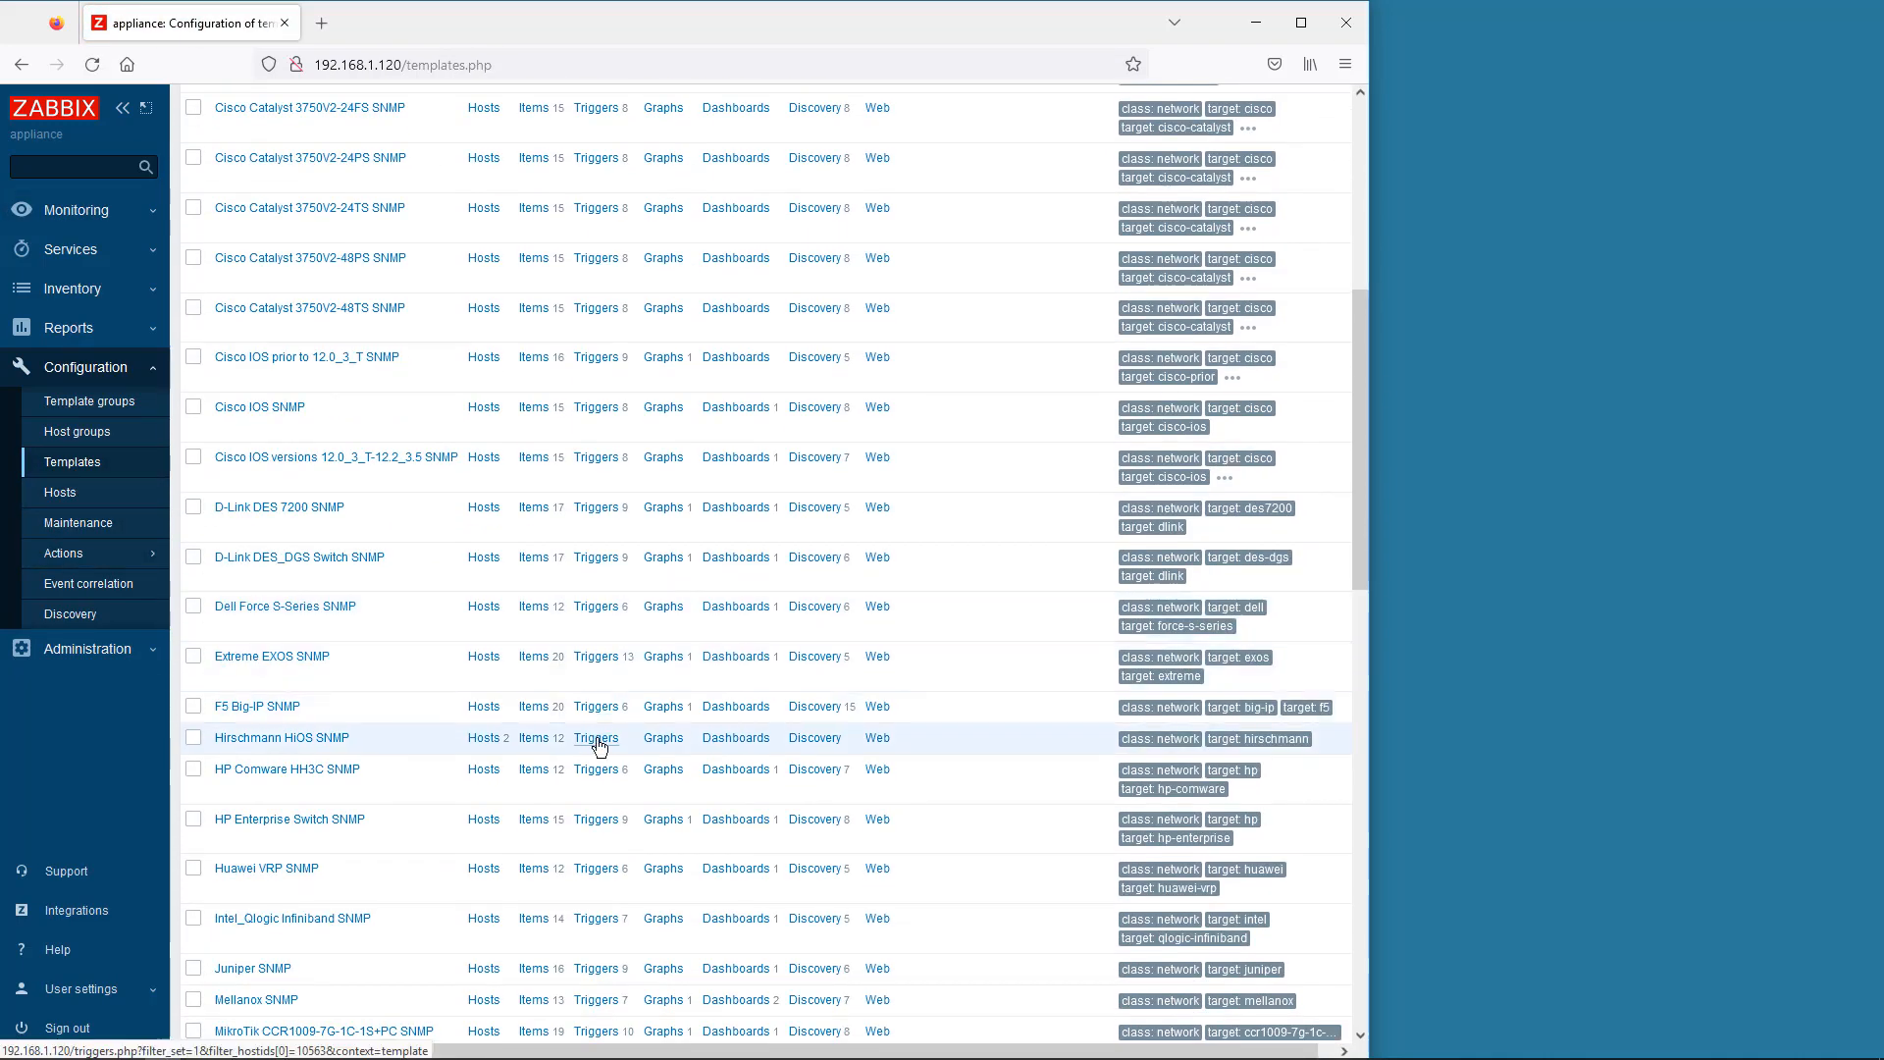
pyautogui.click(597, 738)
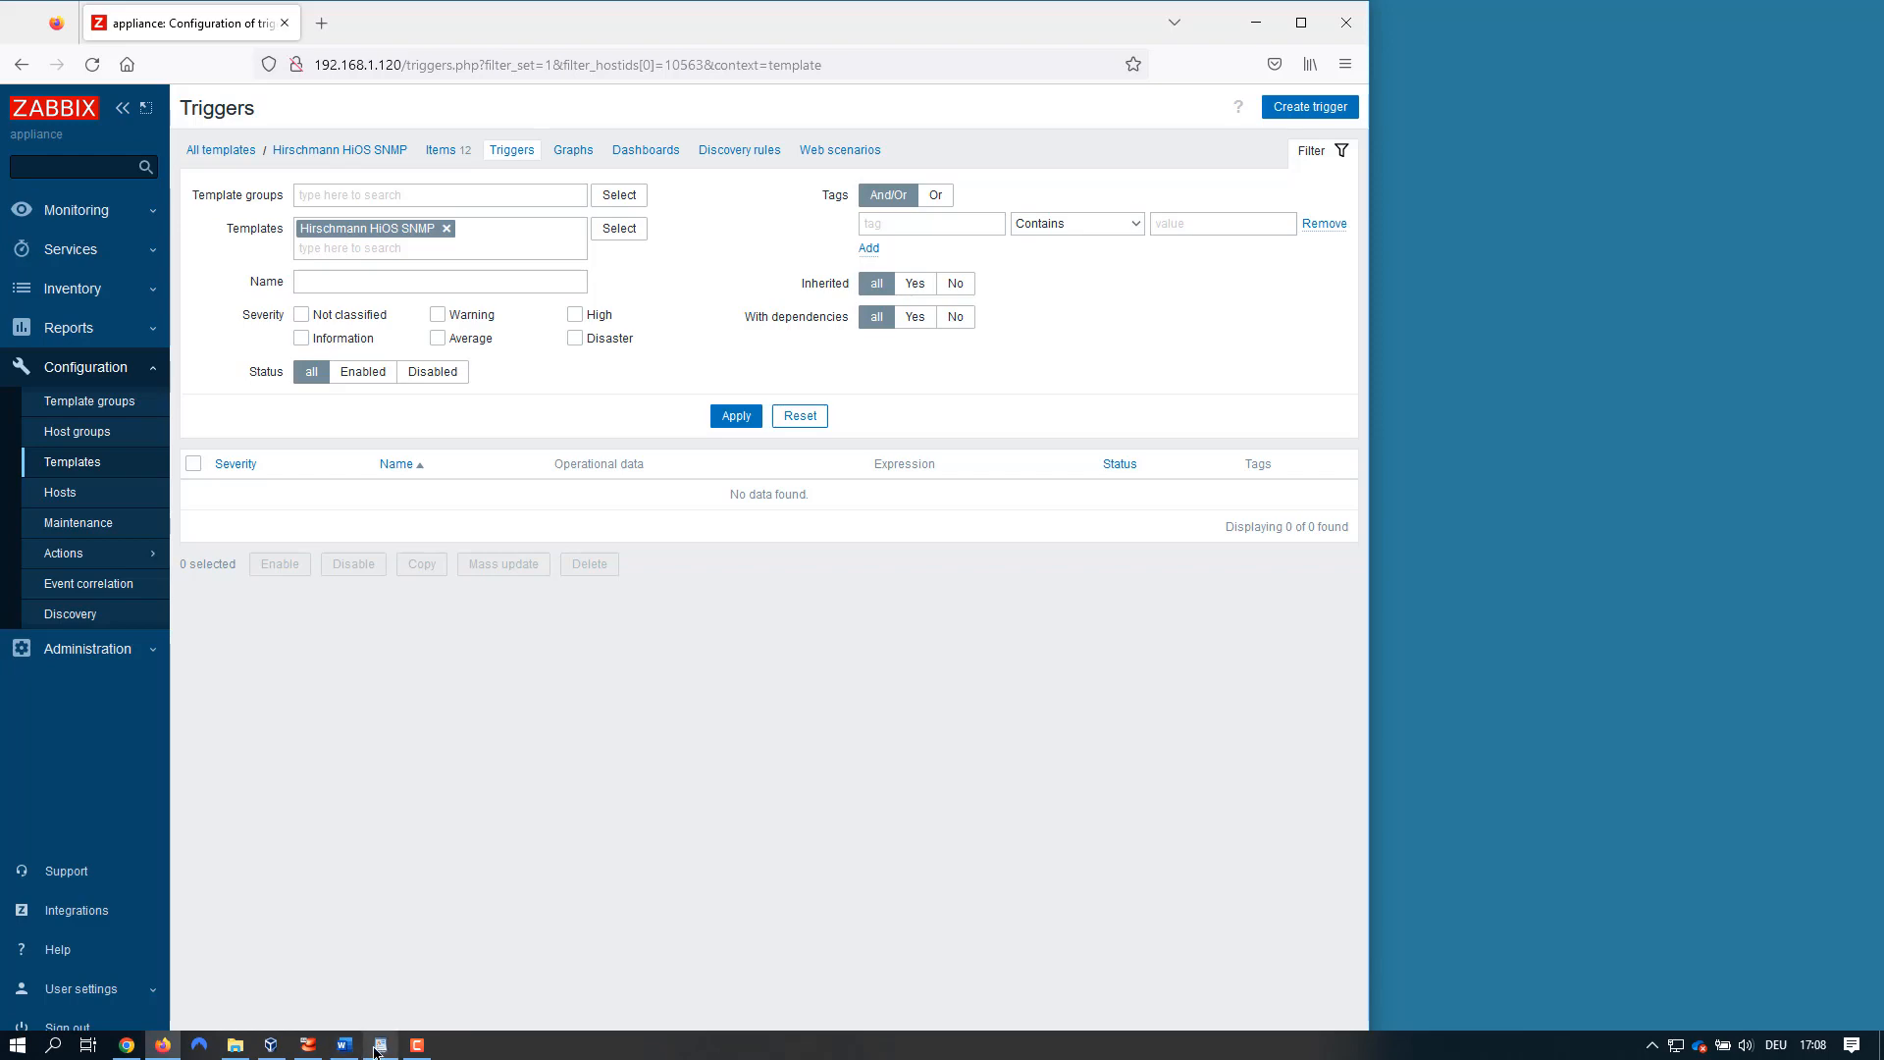
pyautogui.click(379, 1046)
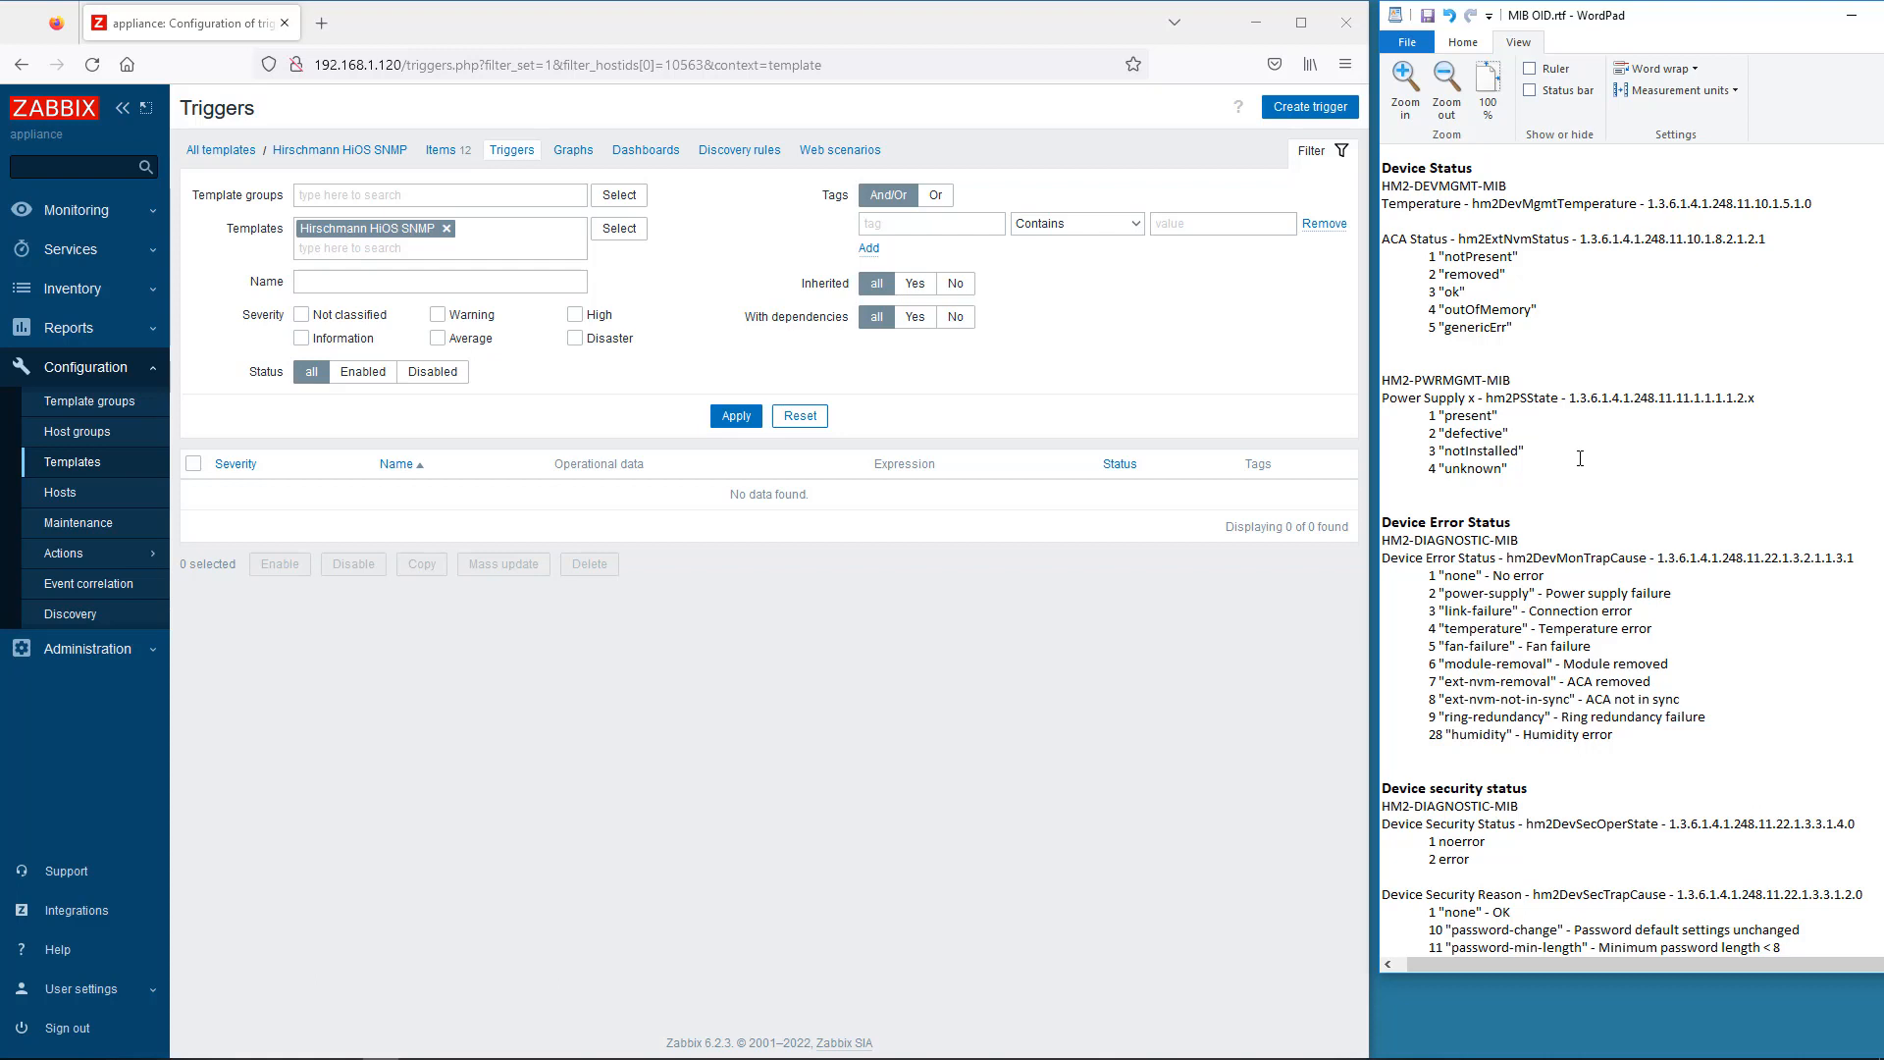
# - Start a new template trigger named Power Supply 2 with Warning severity
pyautogui.click(1310, 106)
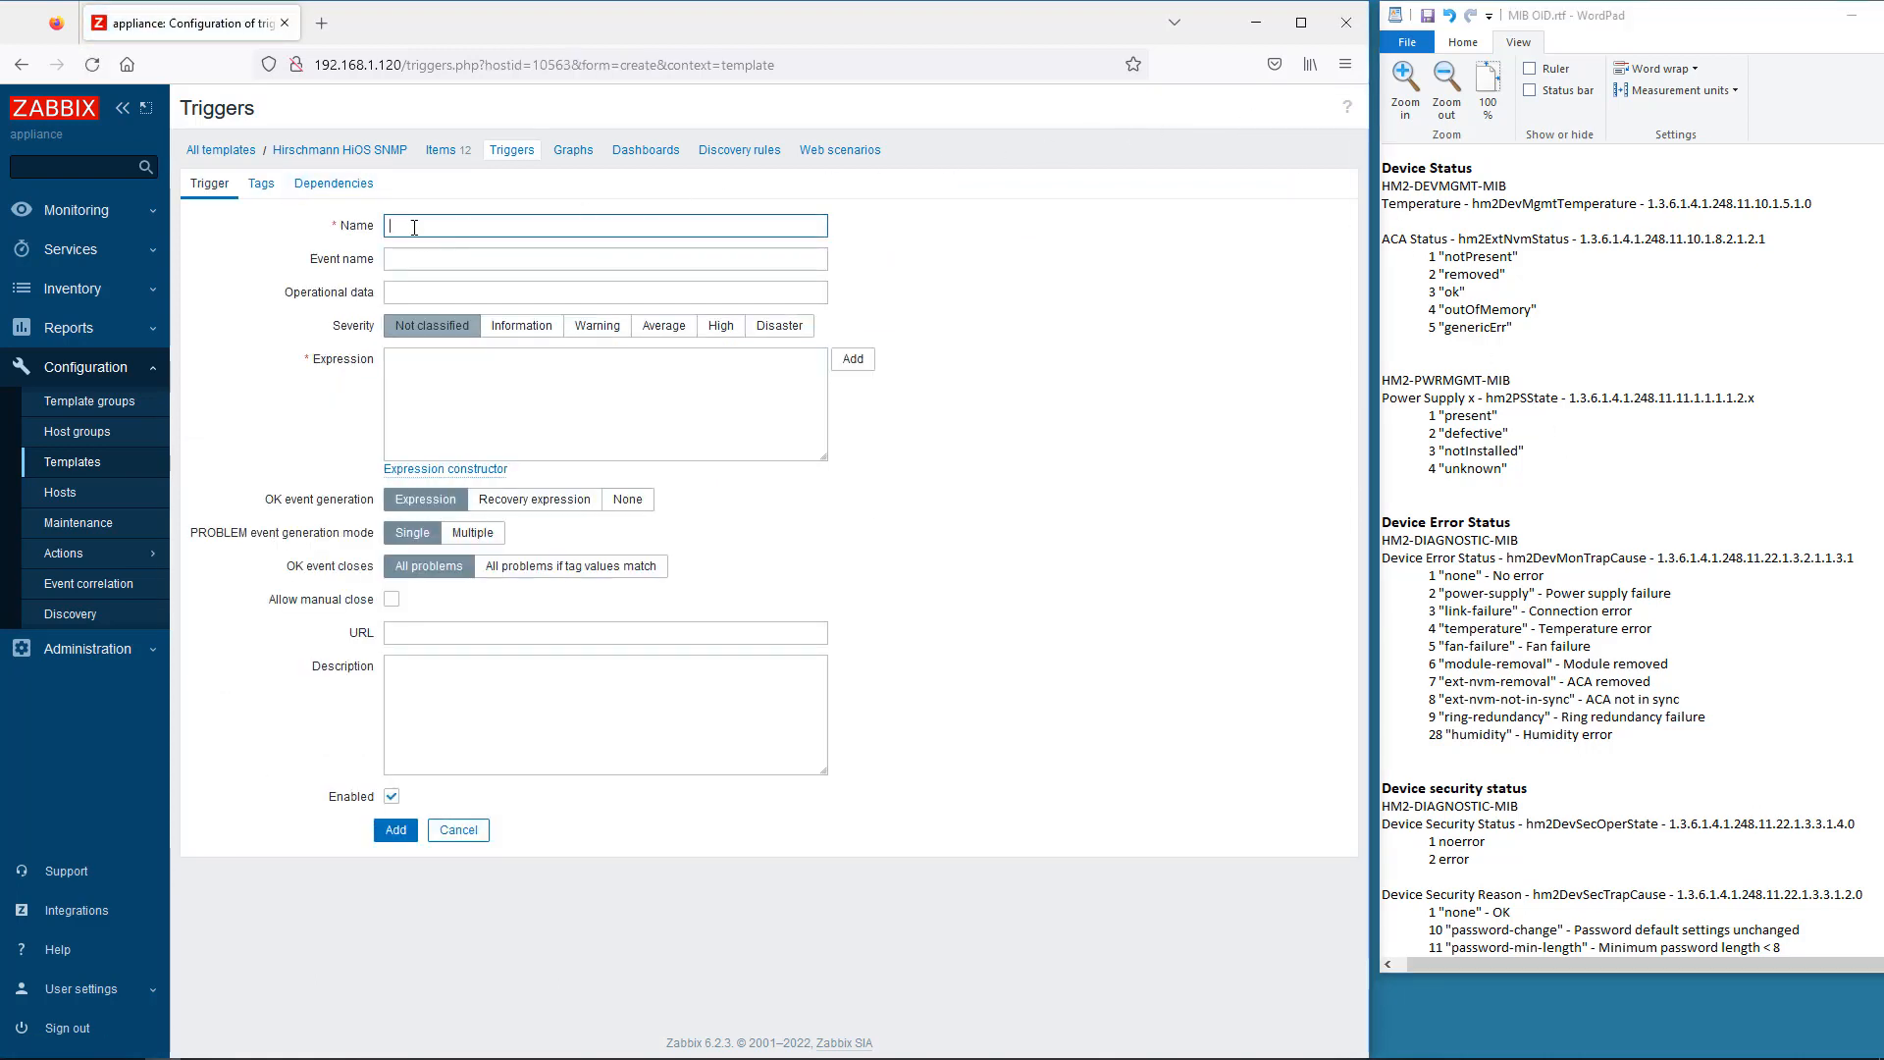
pyautogui.write('Pow')
pyautogui.click(439, 248)
pyautogui.click(592, 330)
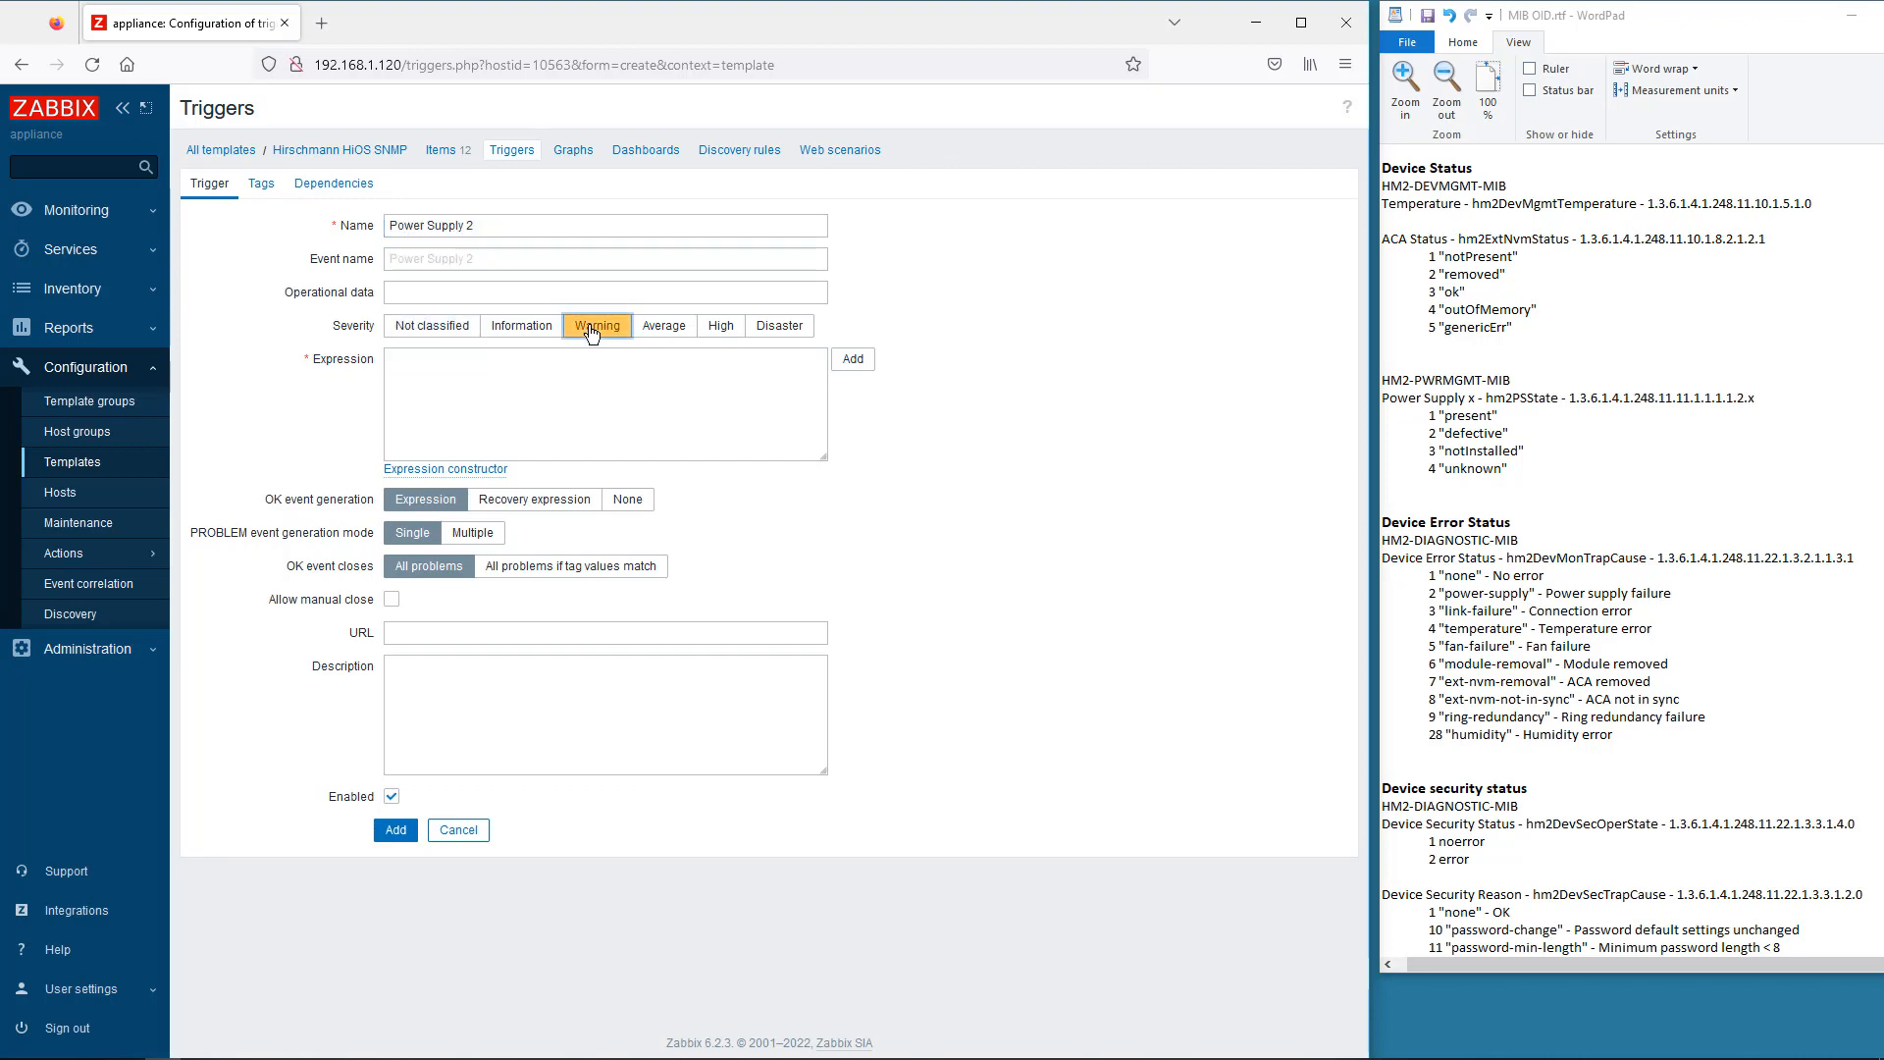
# - Set its expression to last(/Hirschmann HiOS SNMP/hios.powerSupply2)>1 and add the trigger
pyautogui.click(852, 361)
pyautogui.click(785, 201)
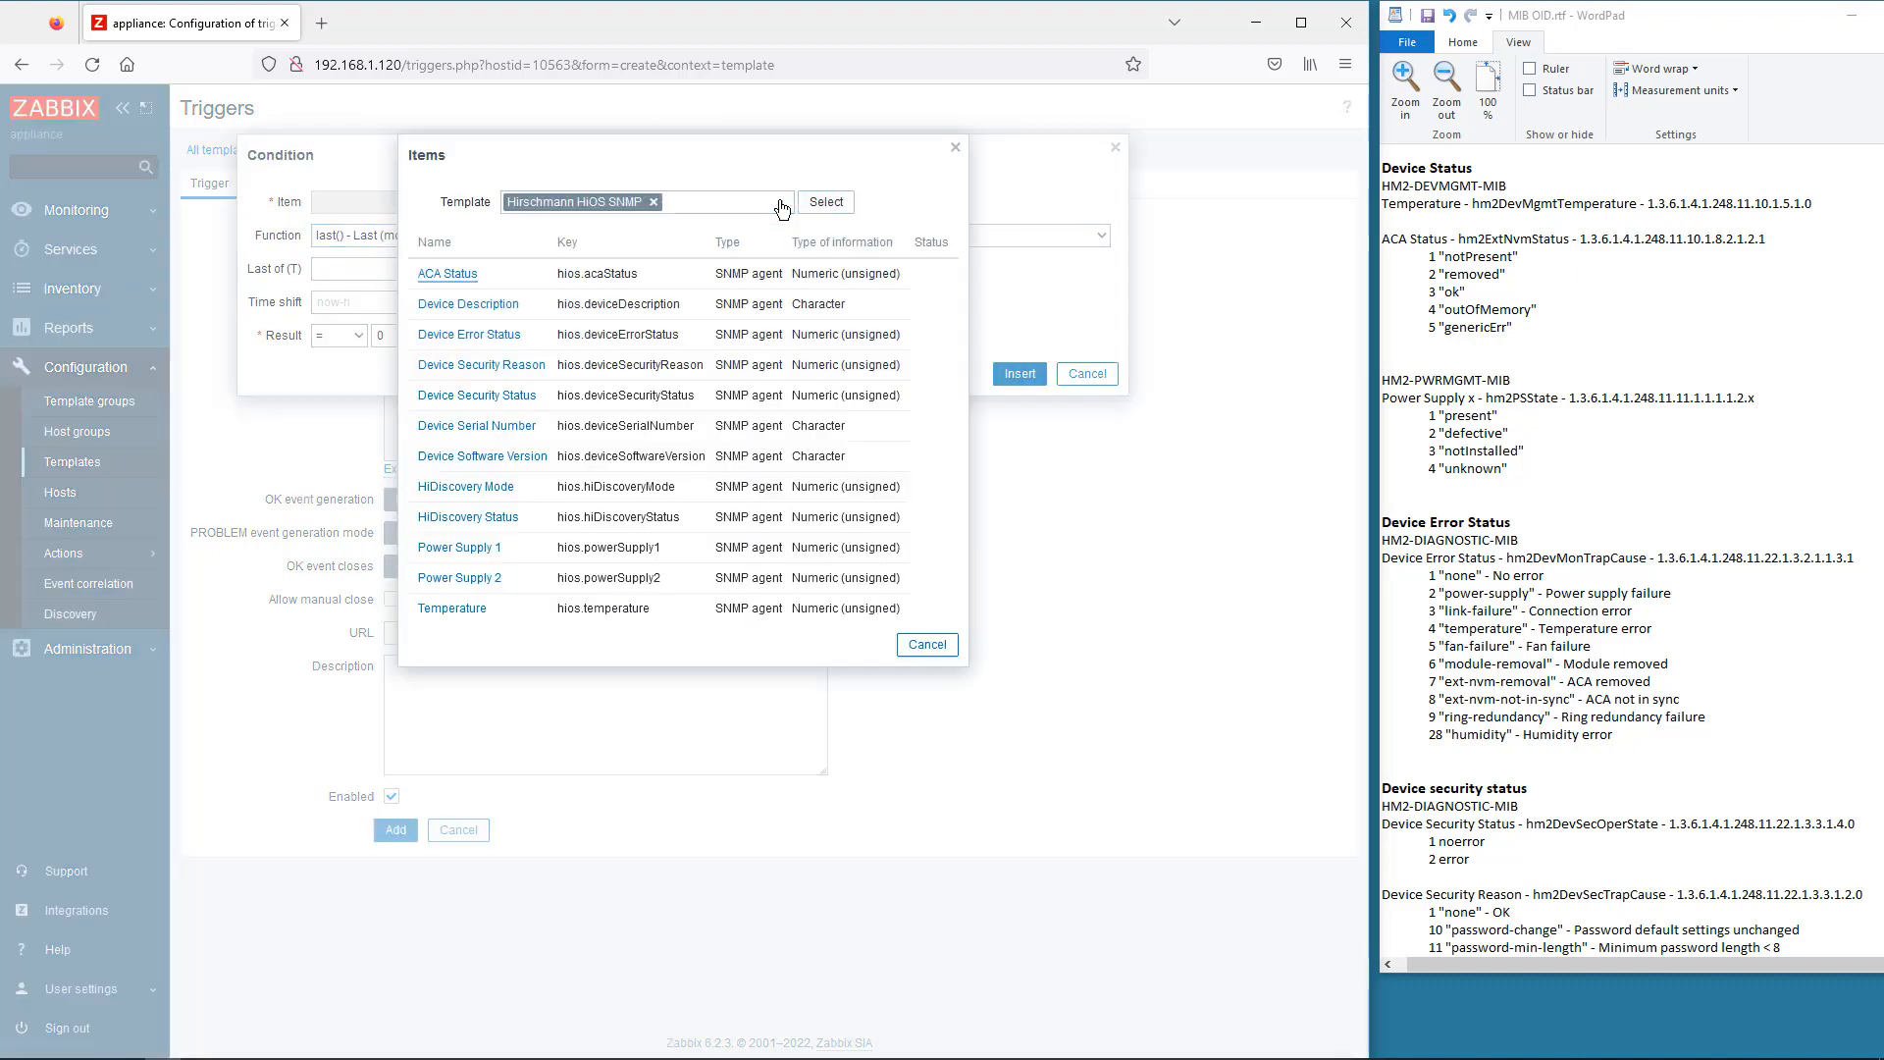
pyautogui.click(464, 579)
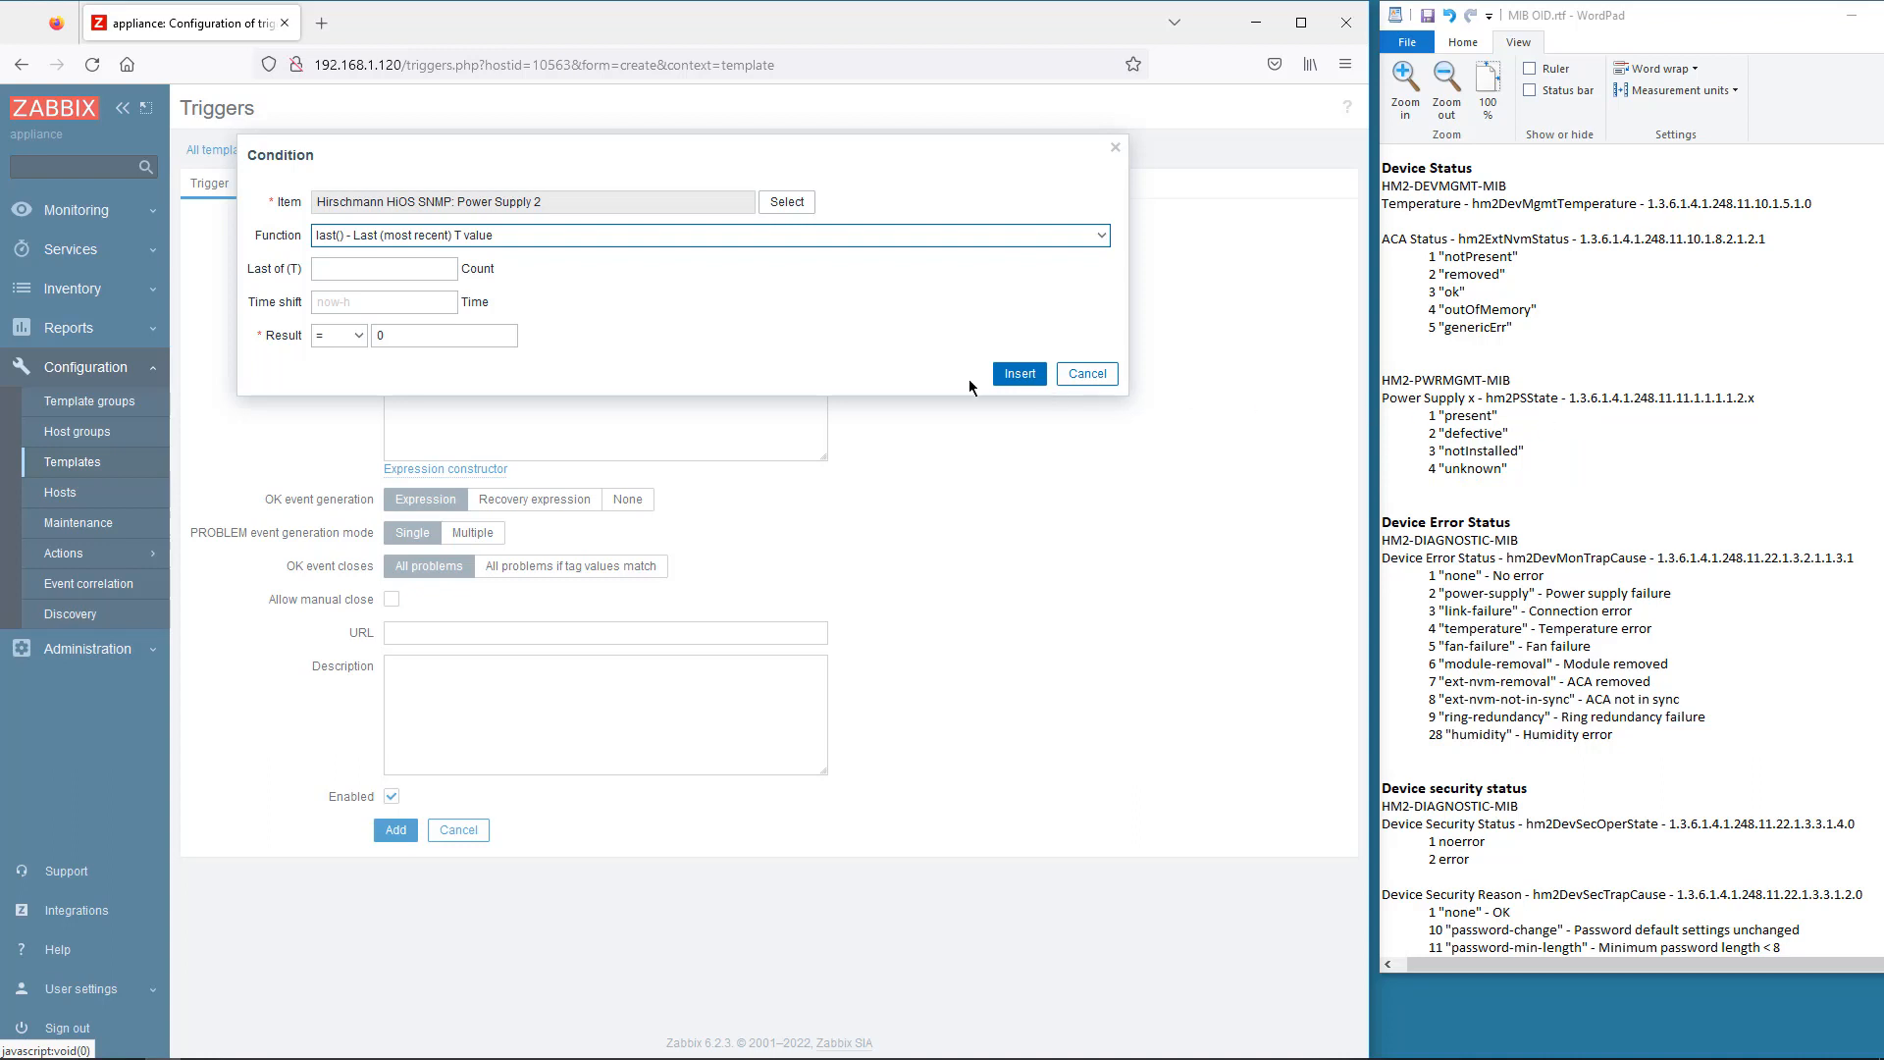
pyautogui.click(354, 336)
pyautogui.click(339, 392)
pyautogui.press('Tab')
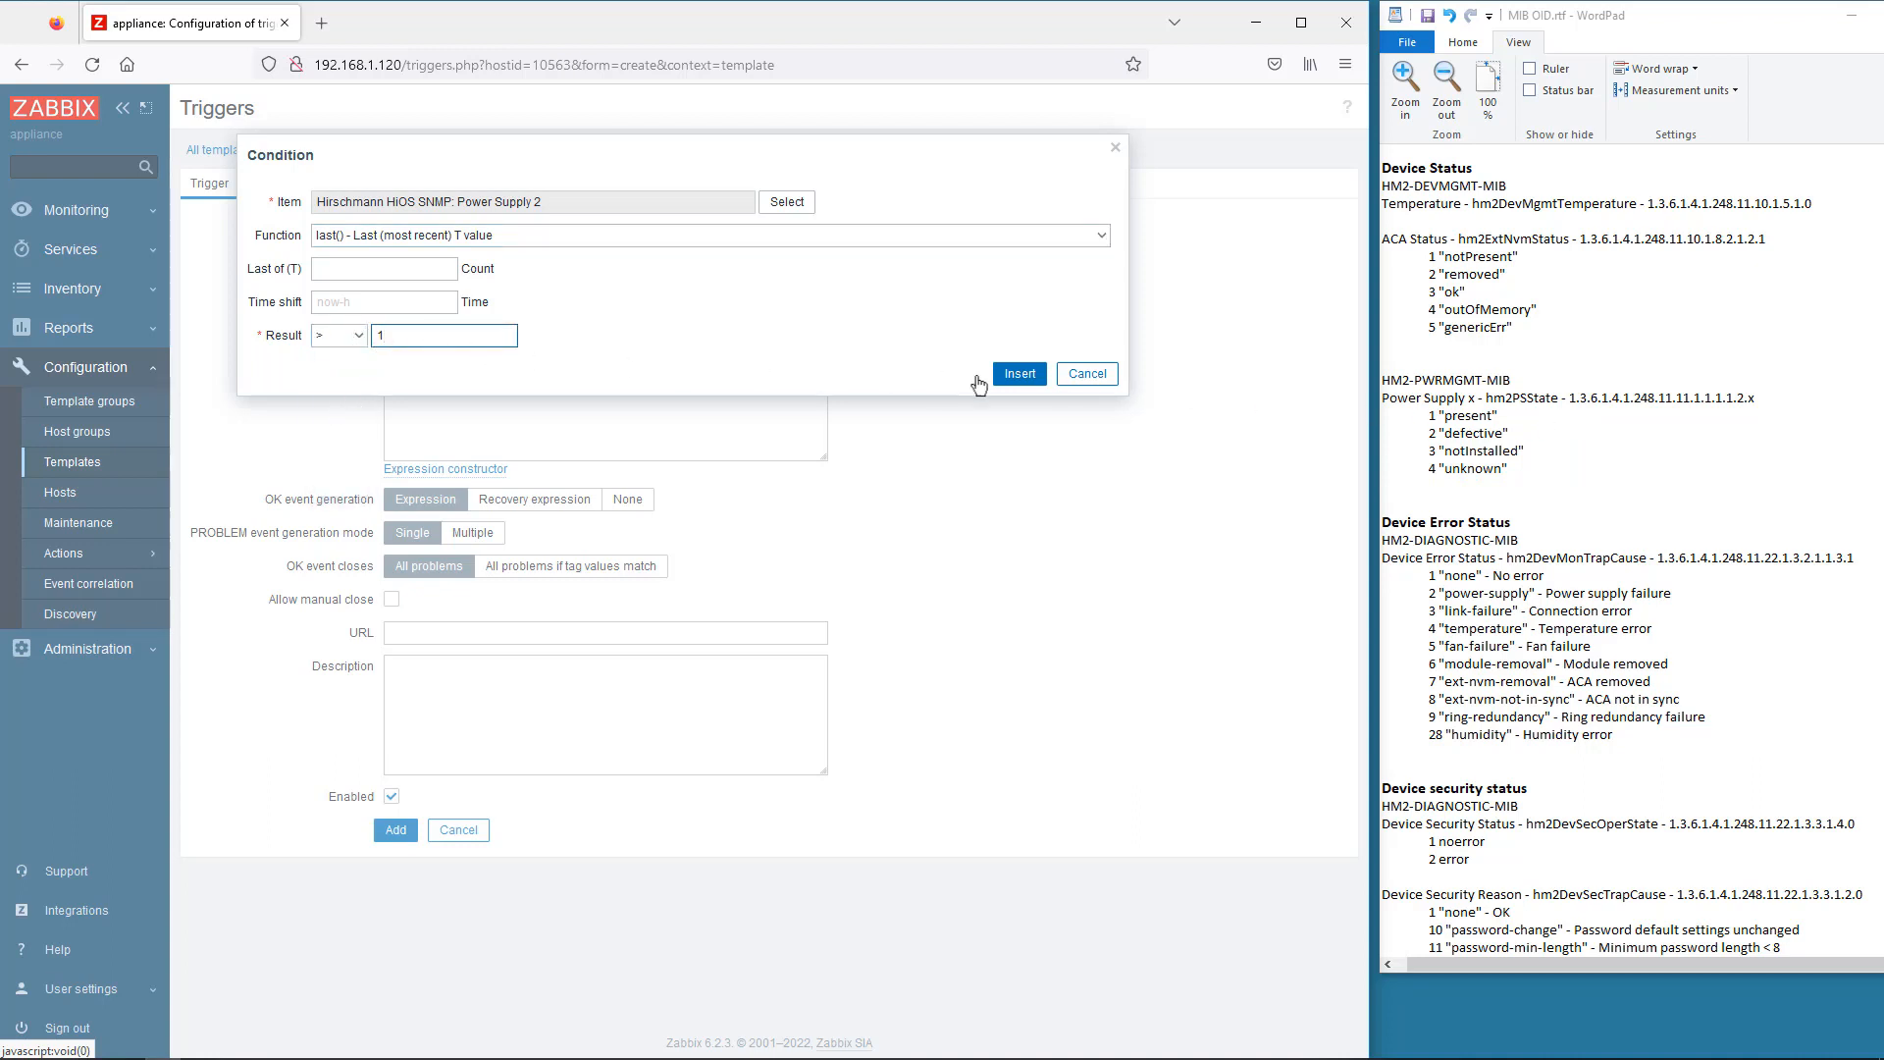
pyautogui.click(1020, 374)
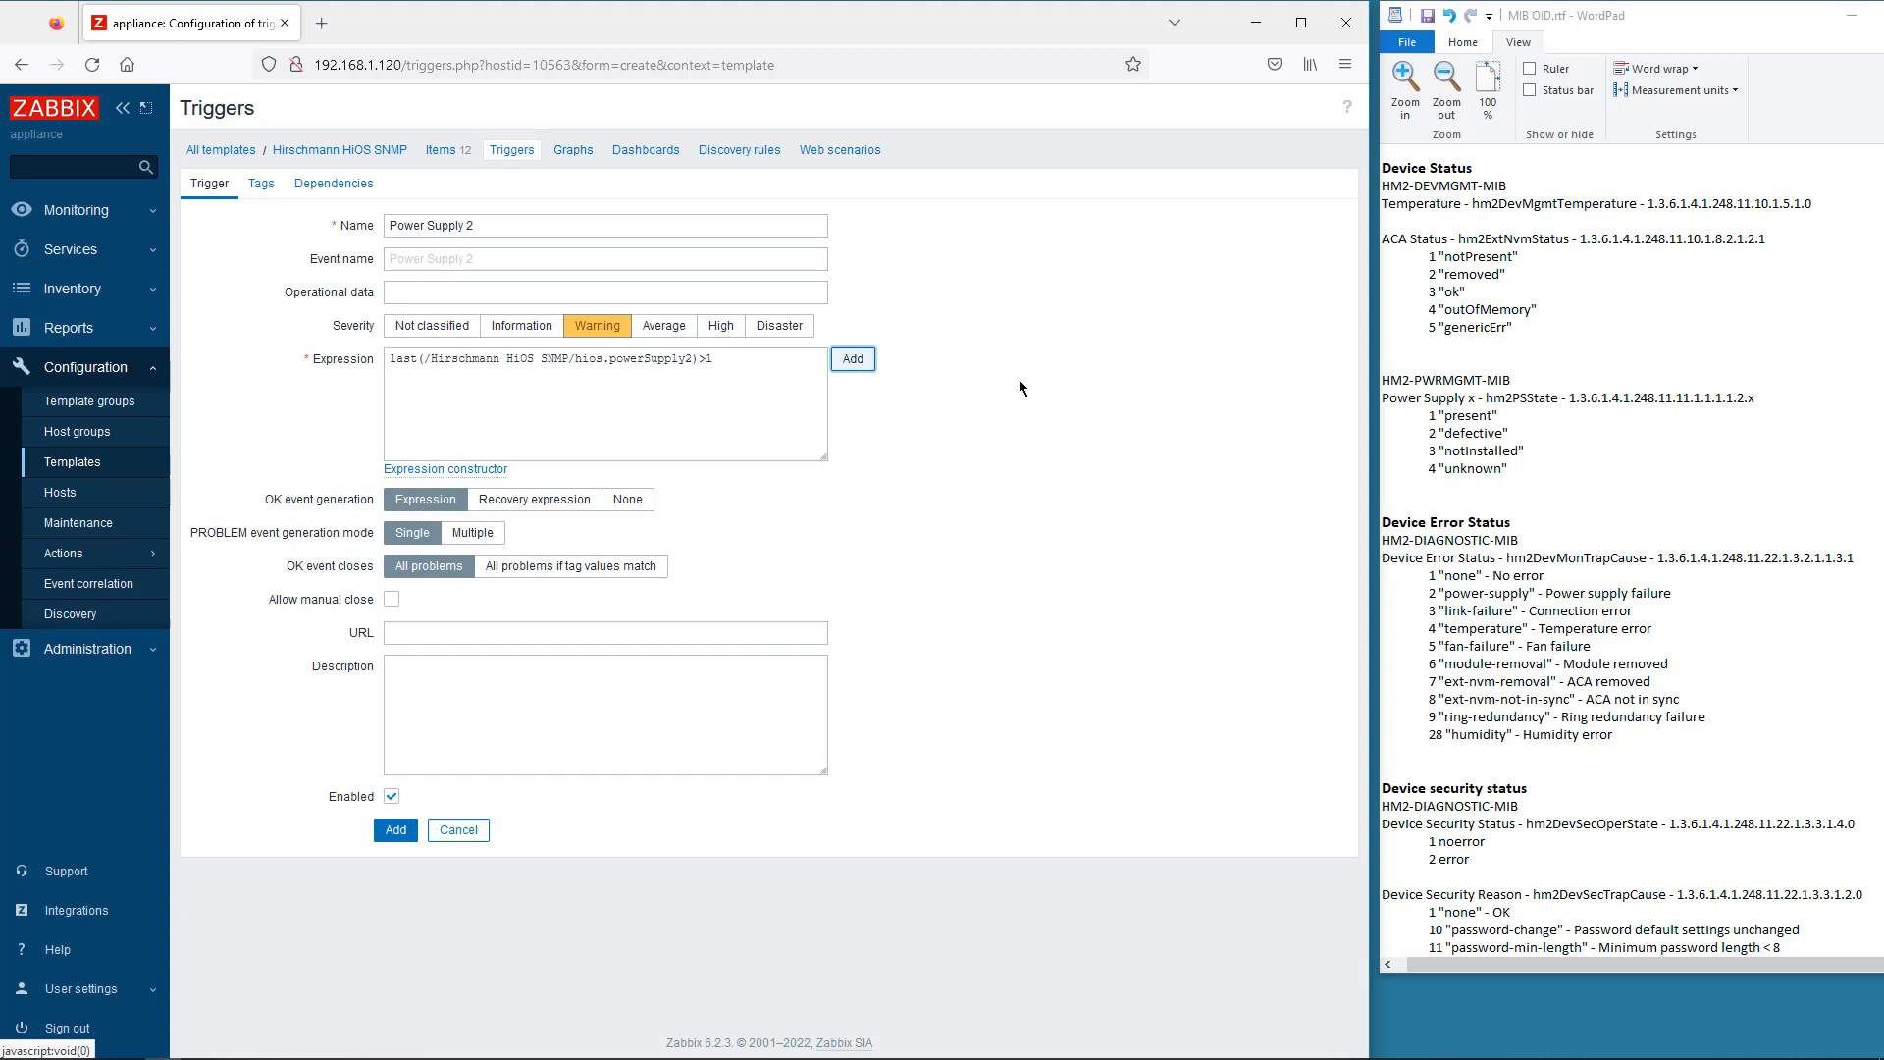
pyautogui.click(393, 831)
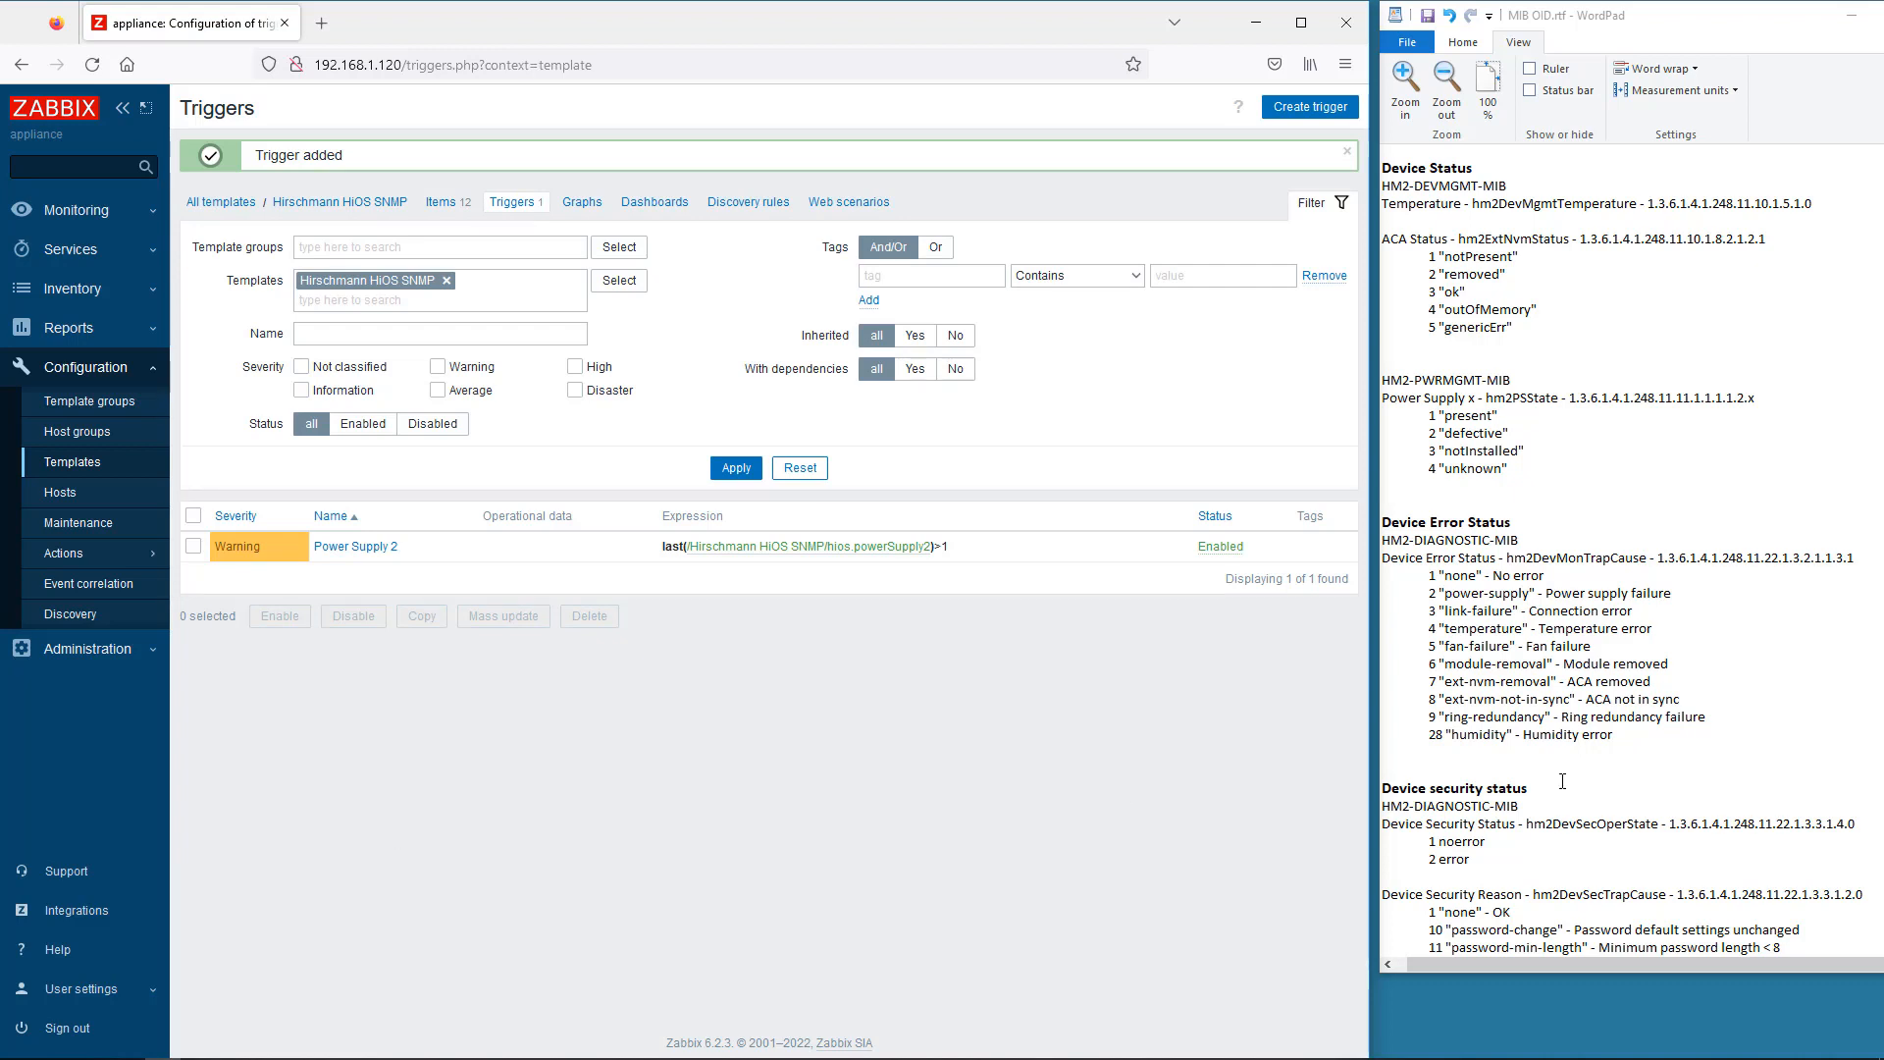
# - Start another template trigger named Device Security Status with High severity
pyautogui.click(1283, 112)
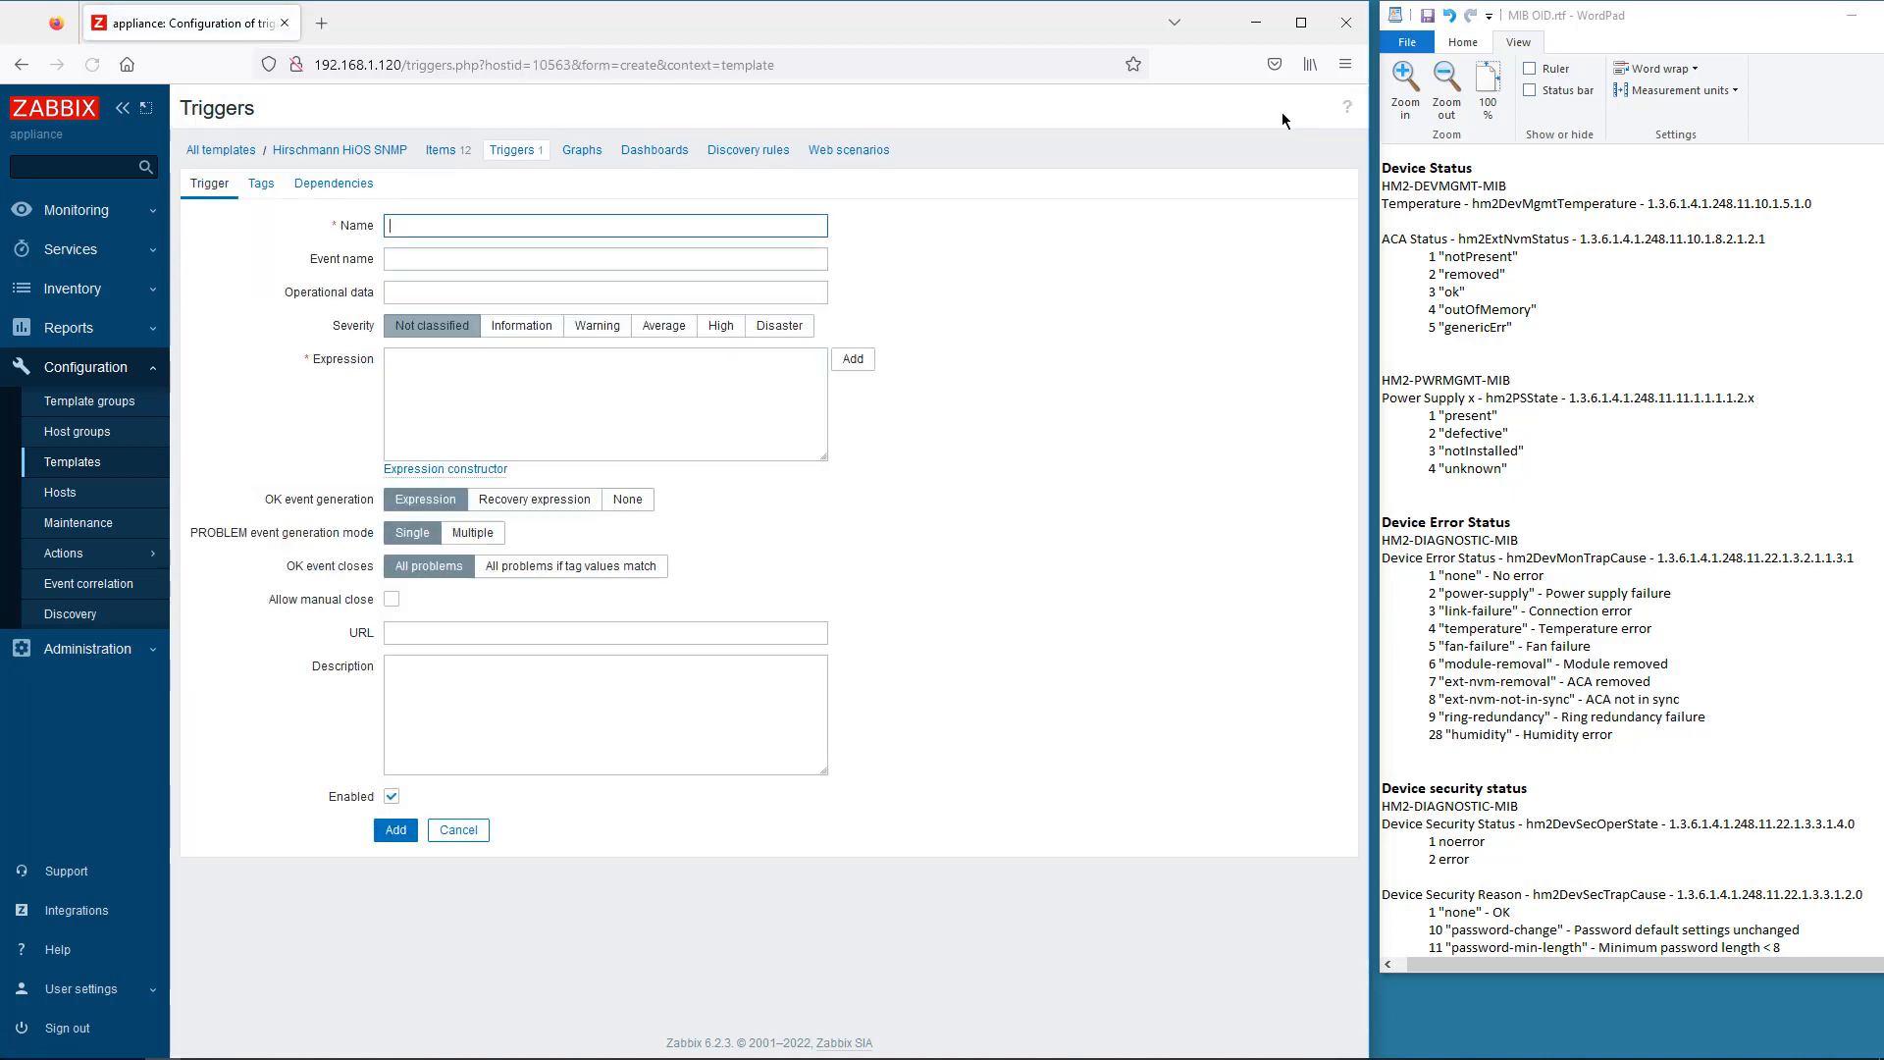
pyautogui.click(414, 225)
pyautogui.write('Dev')
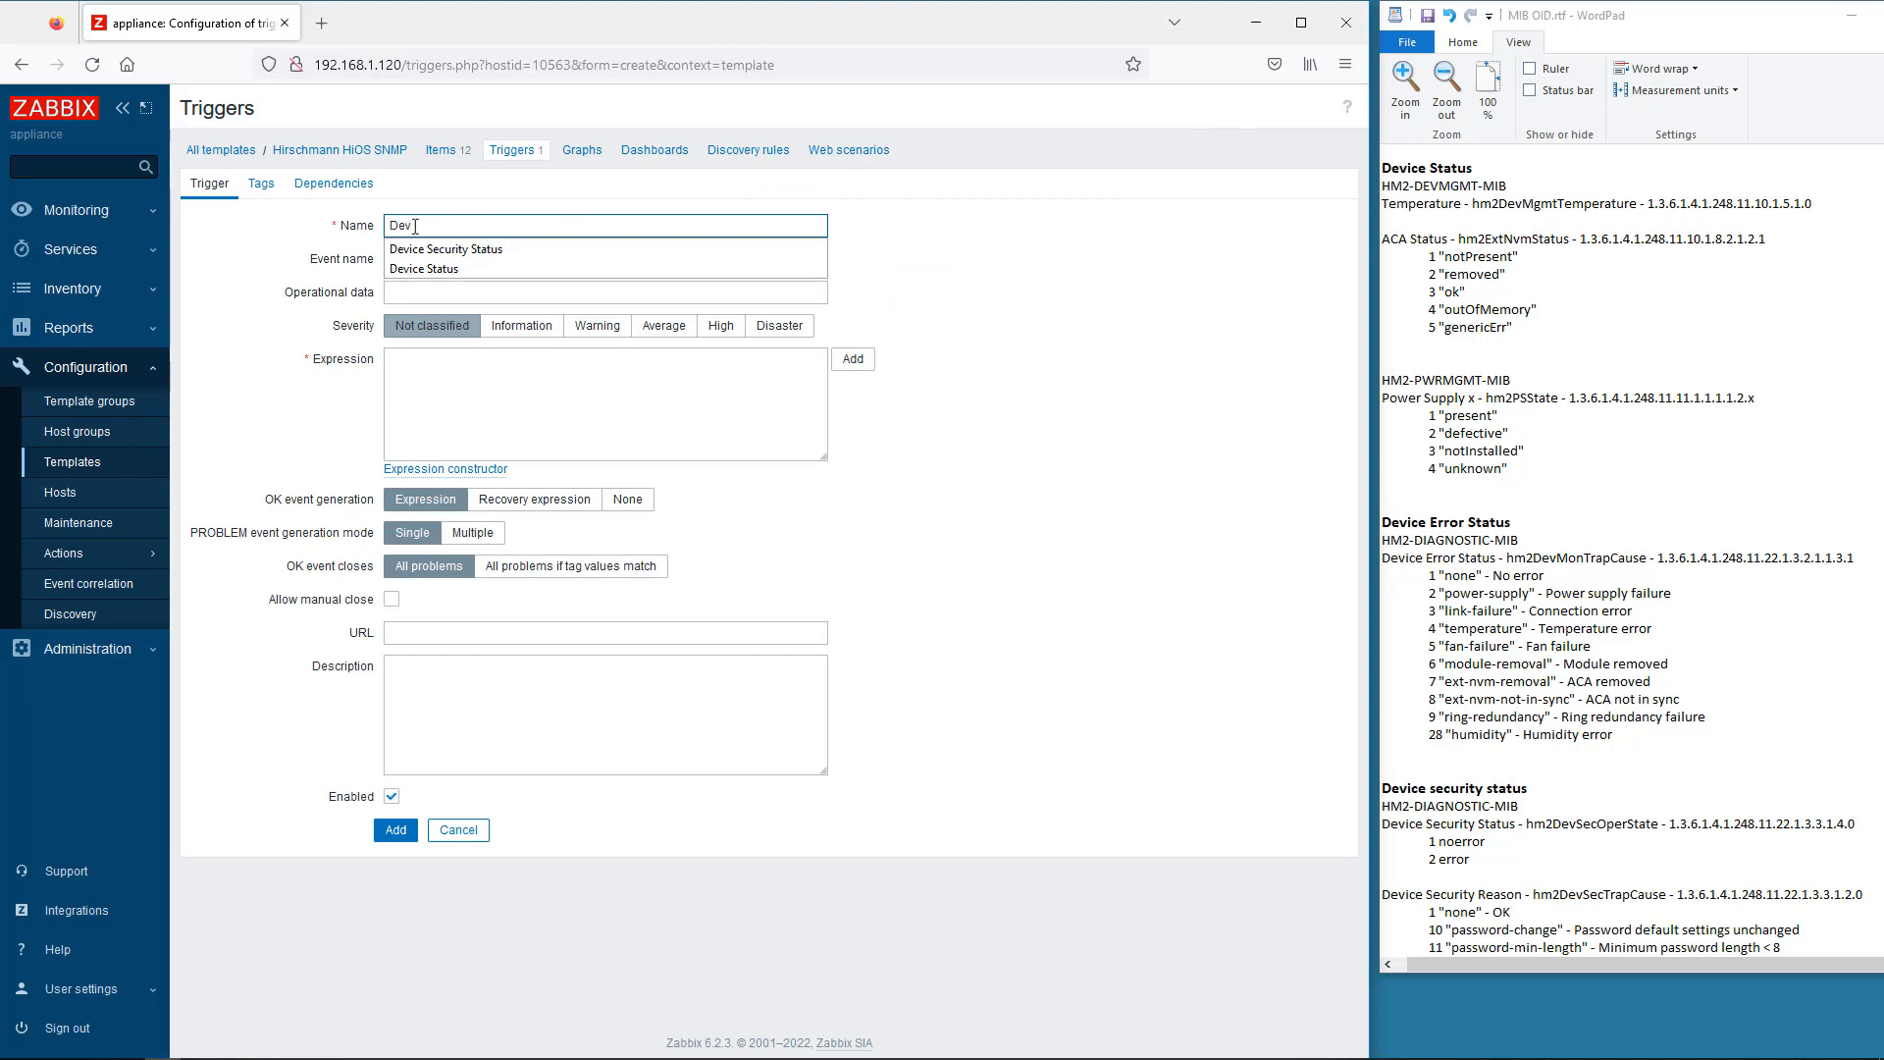
pyautogui.click(437, 249)
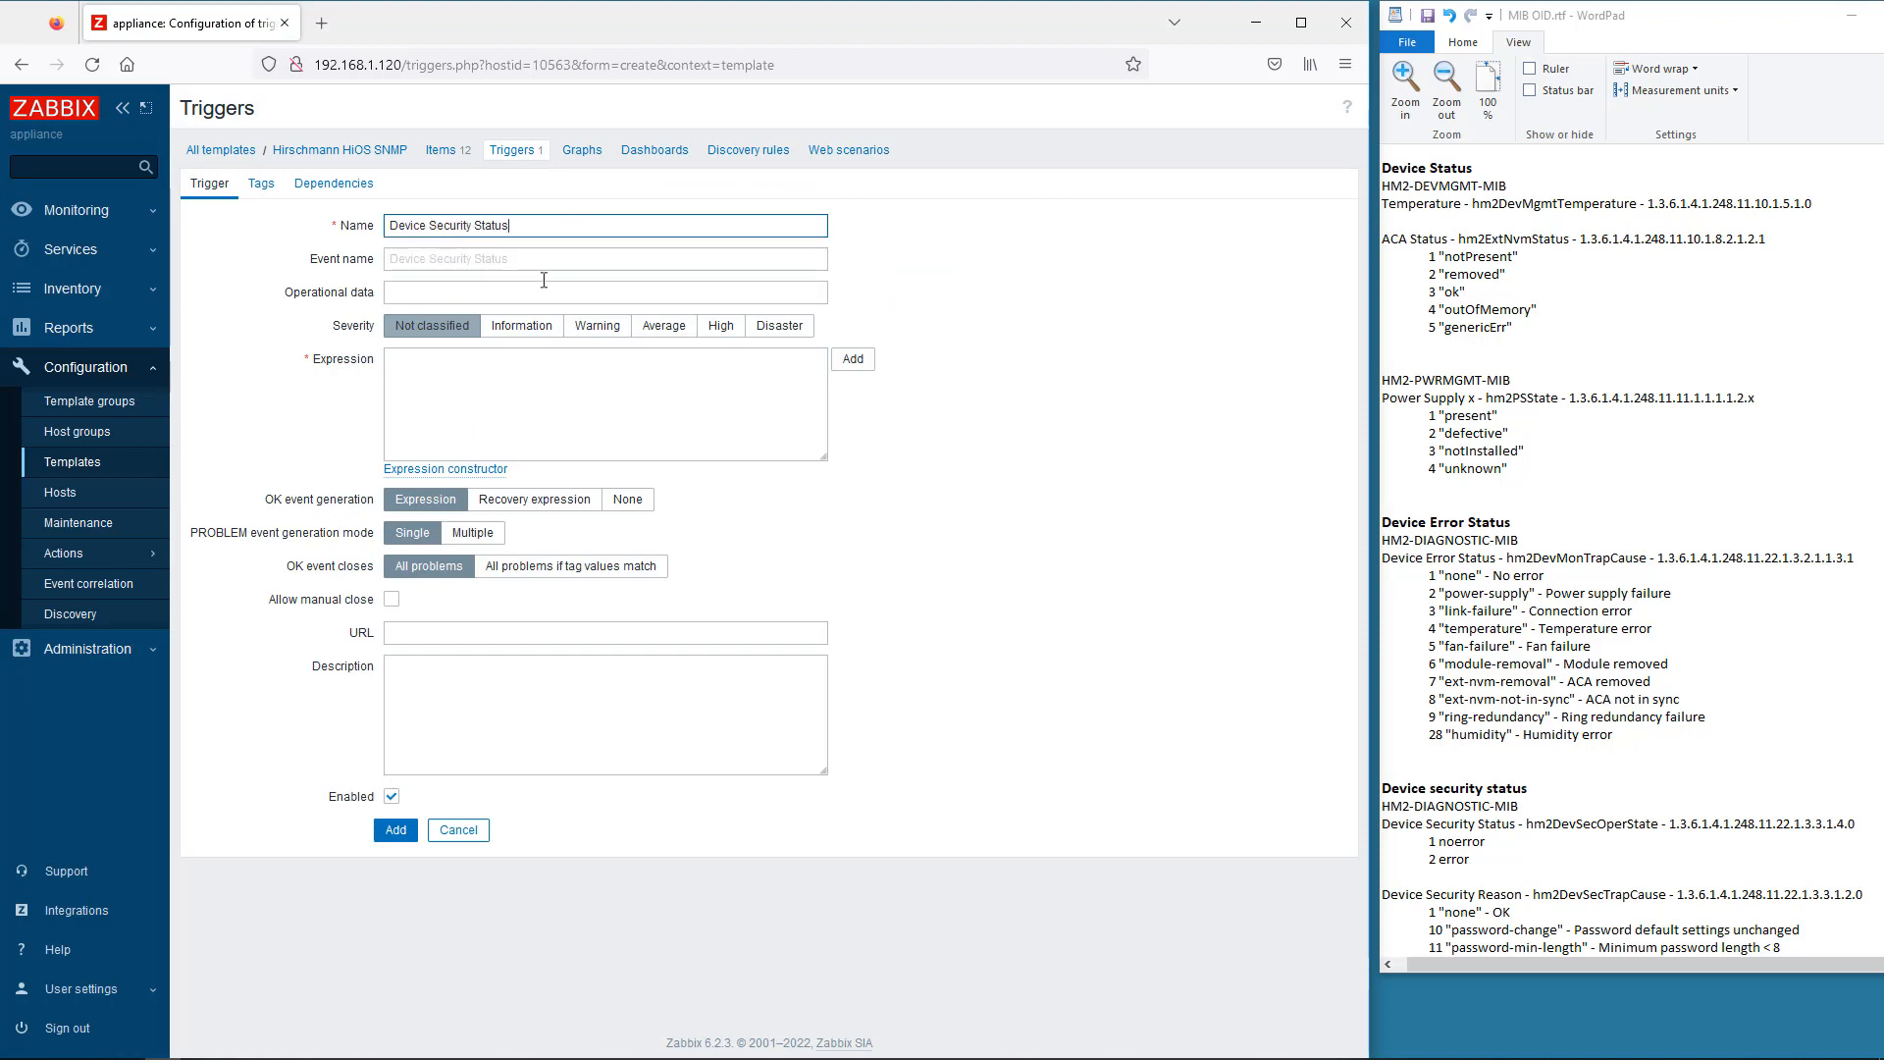
pyautogui.click(722, 327)
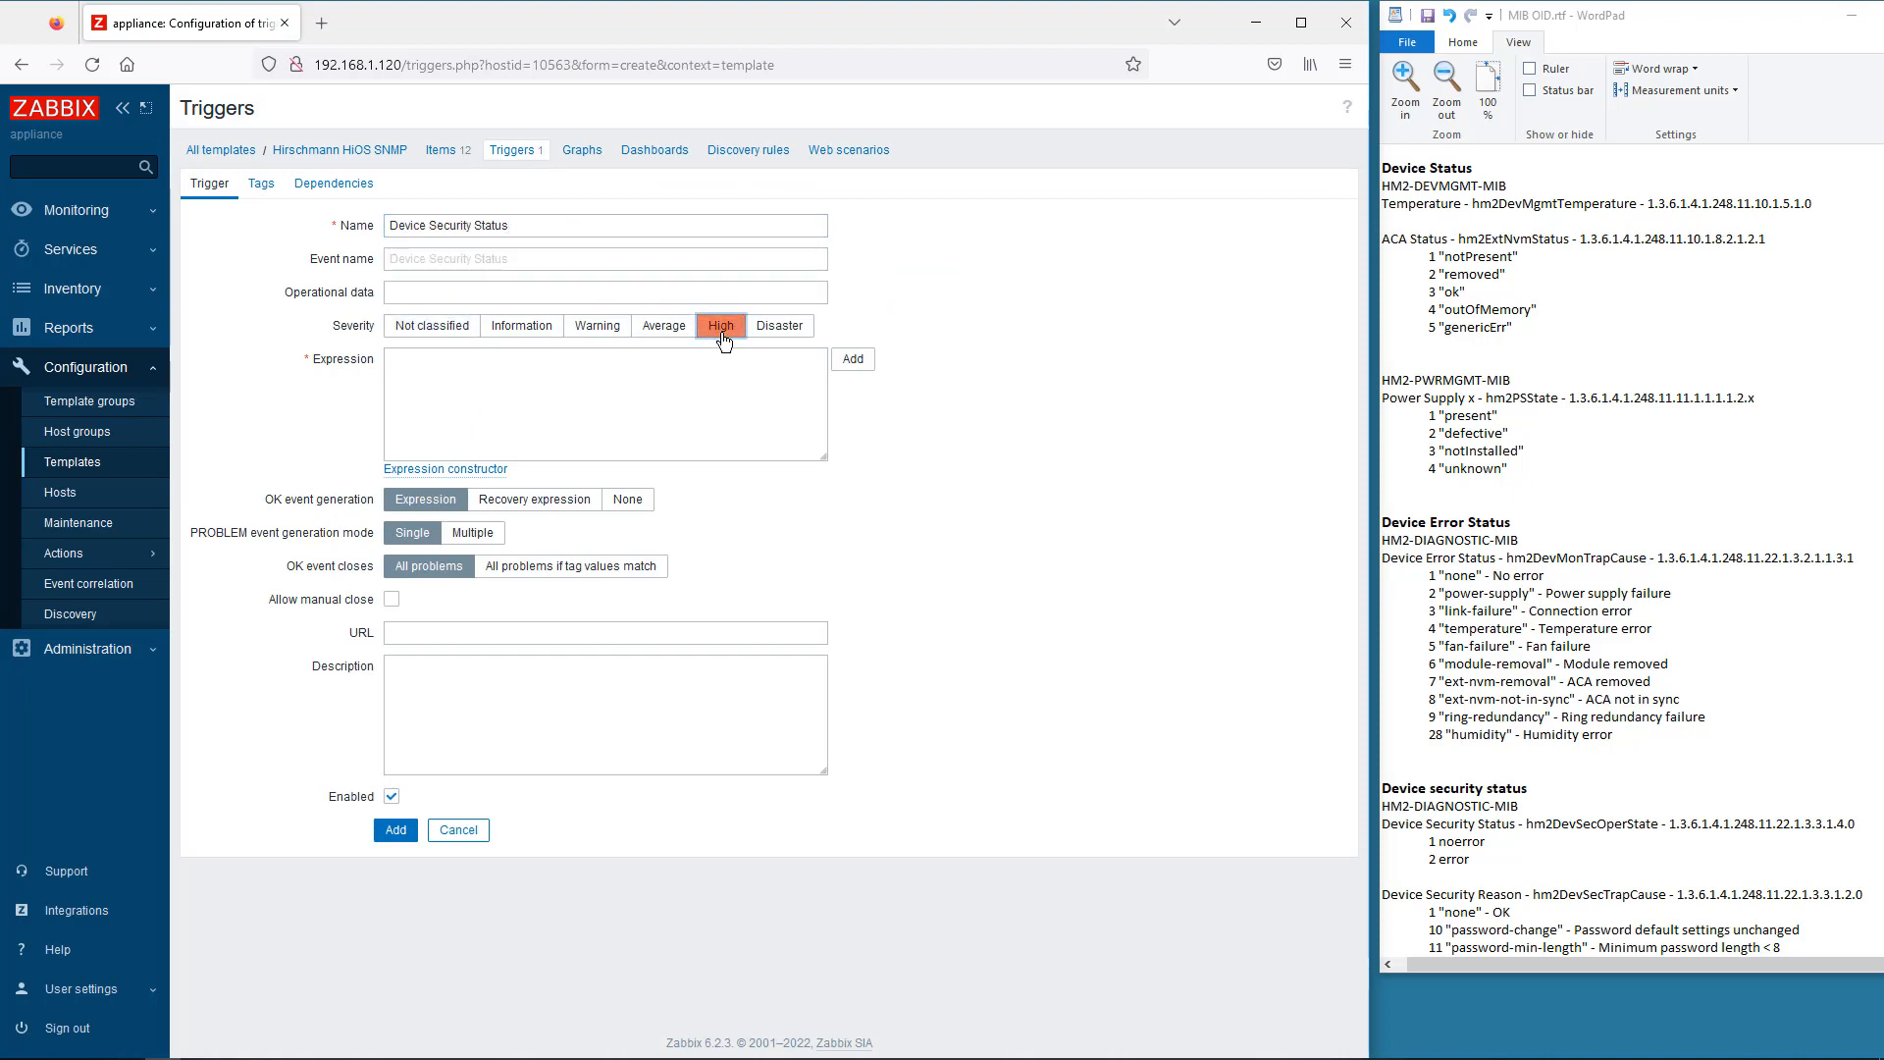
# - Set its expression to last(/Hirschmann HiOS SNMP/hios.deviceSecurityStatus)=2 and add the trigger
pyautogui.click(852, 360)
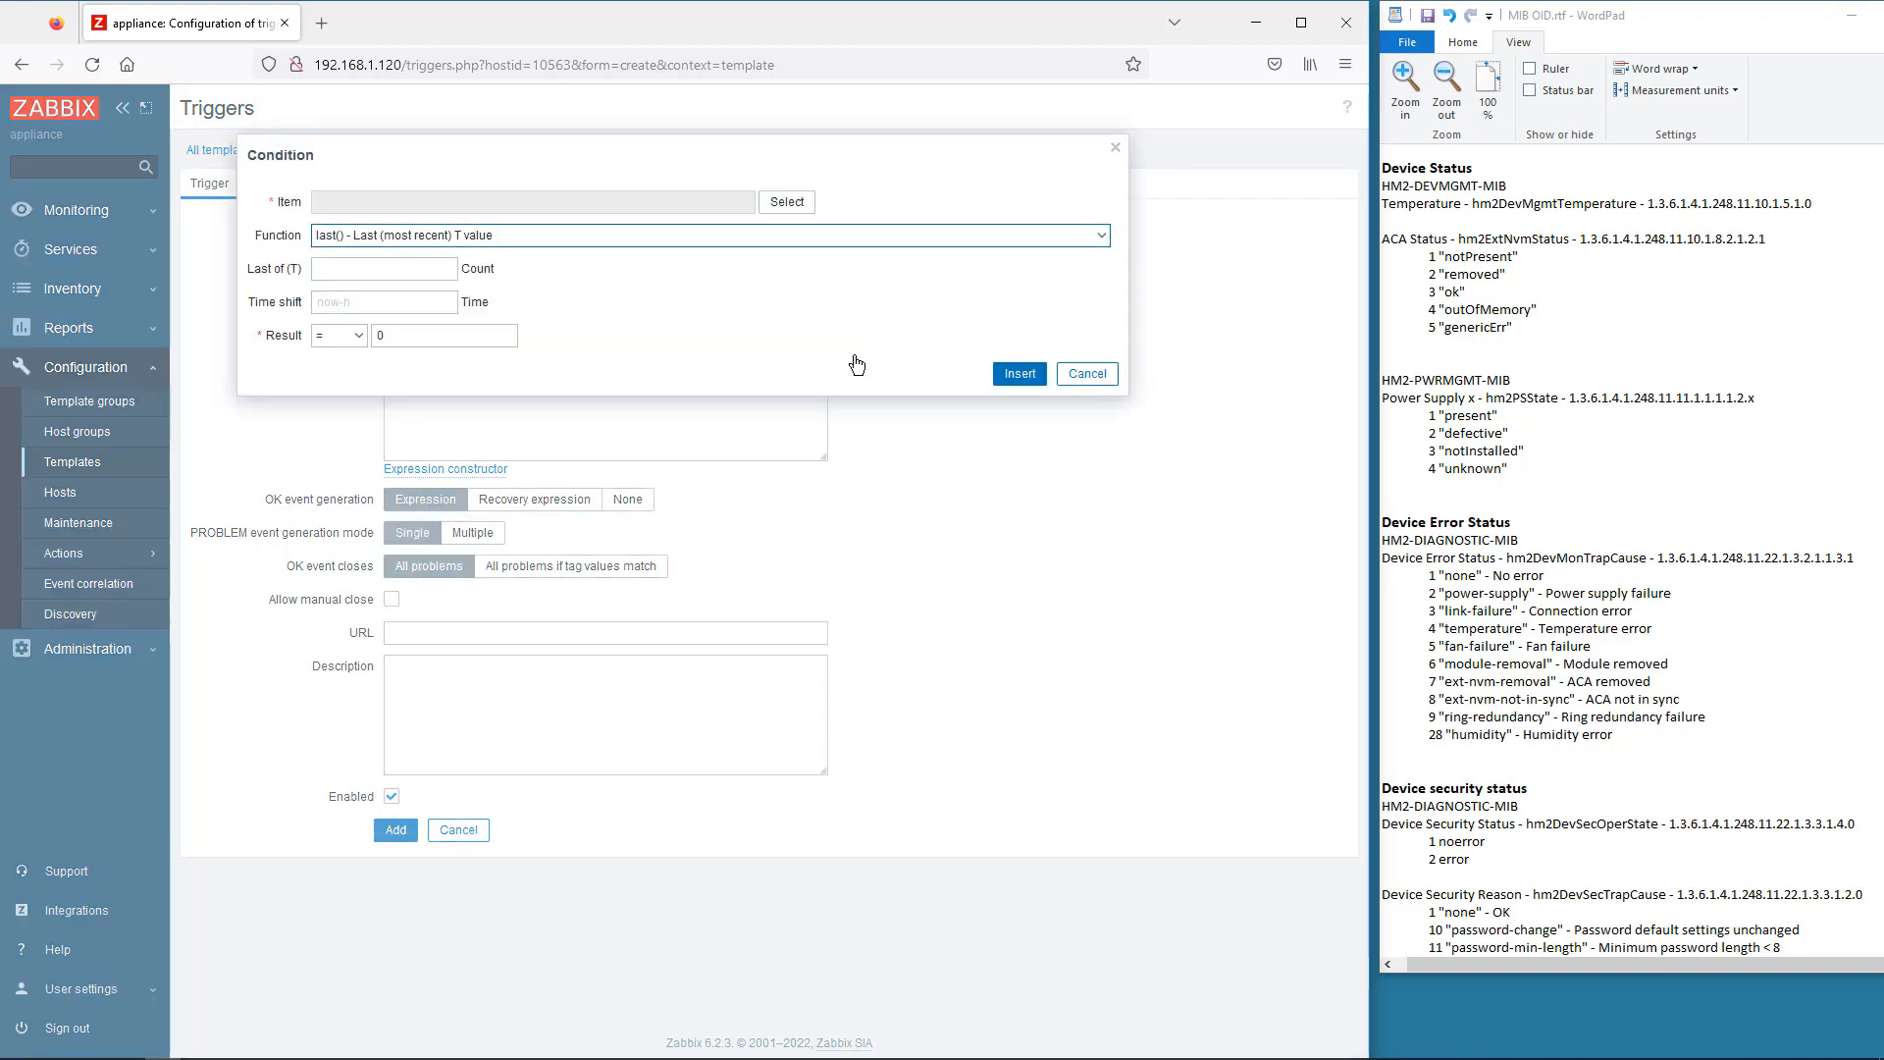
pyautogui.click(787, 202)
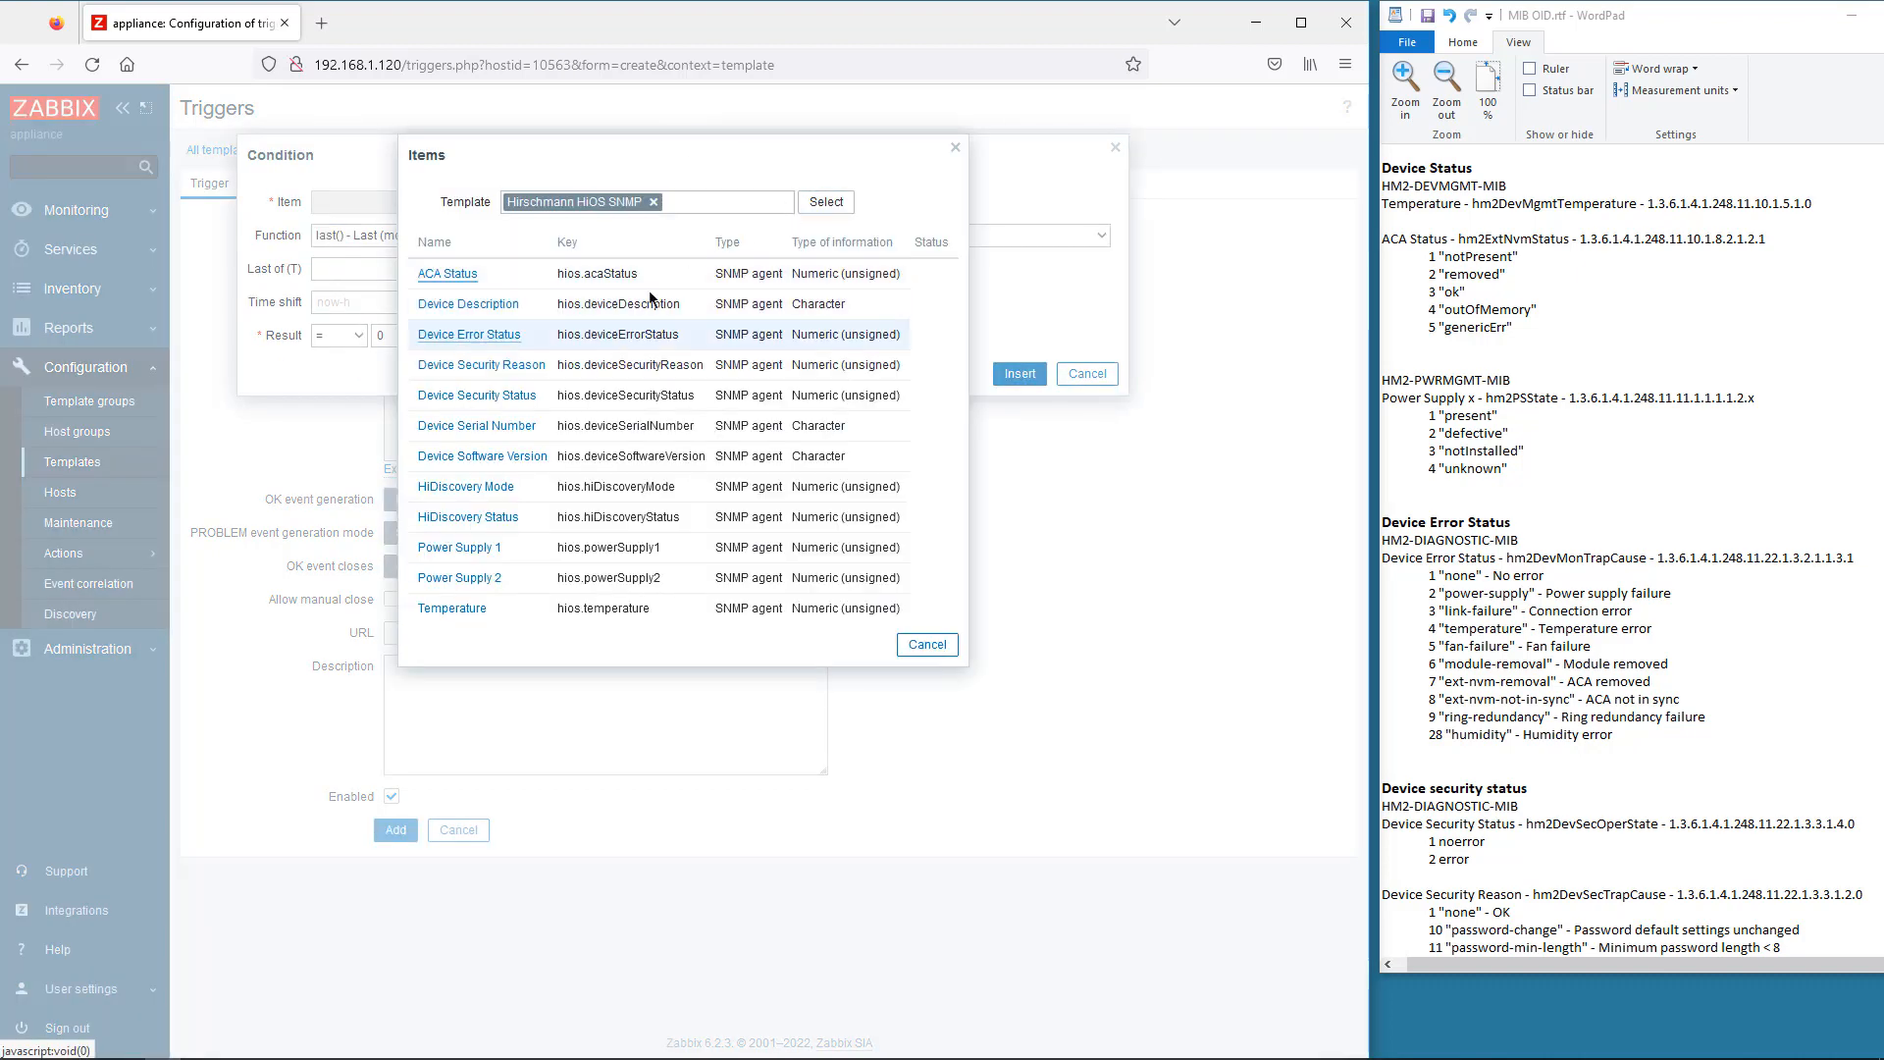
pyautogui.click(480, 396)
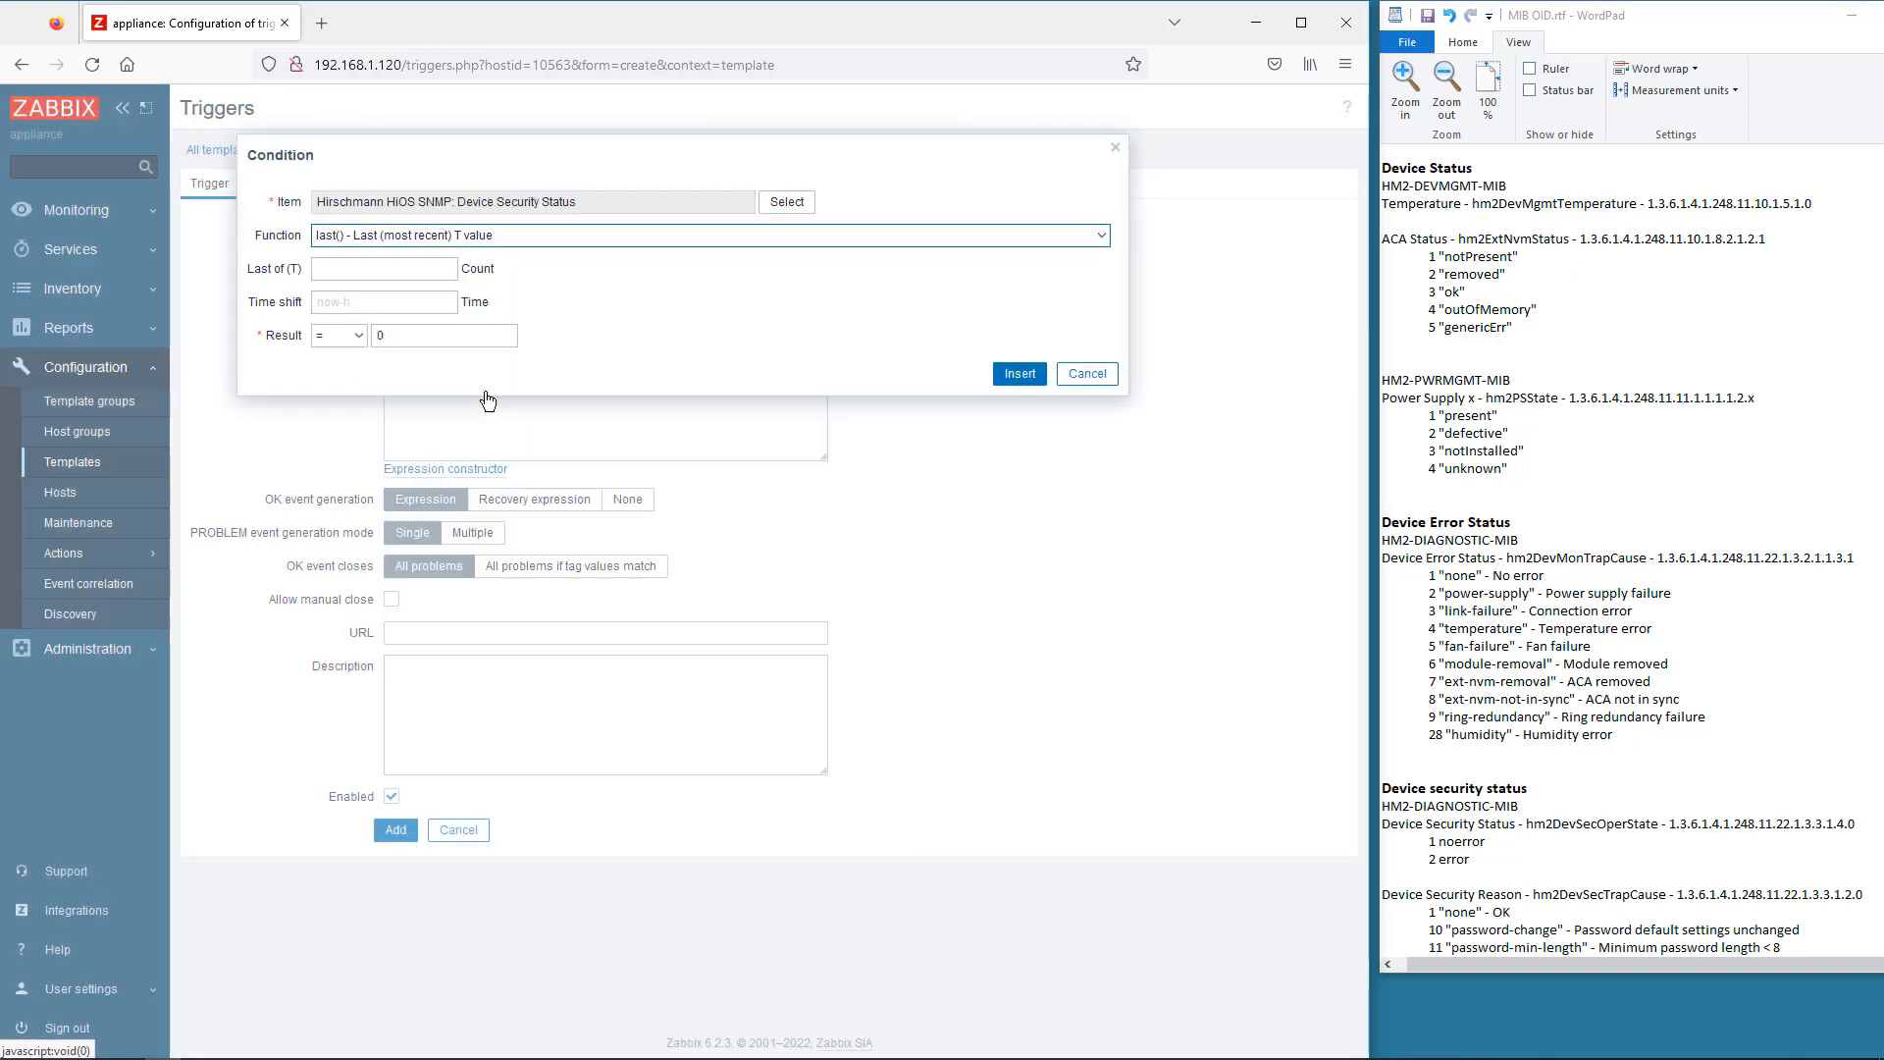
pyautogui.doubleClick(373, 335)
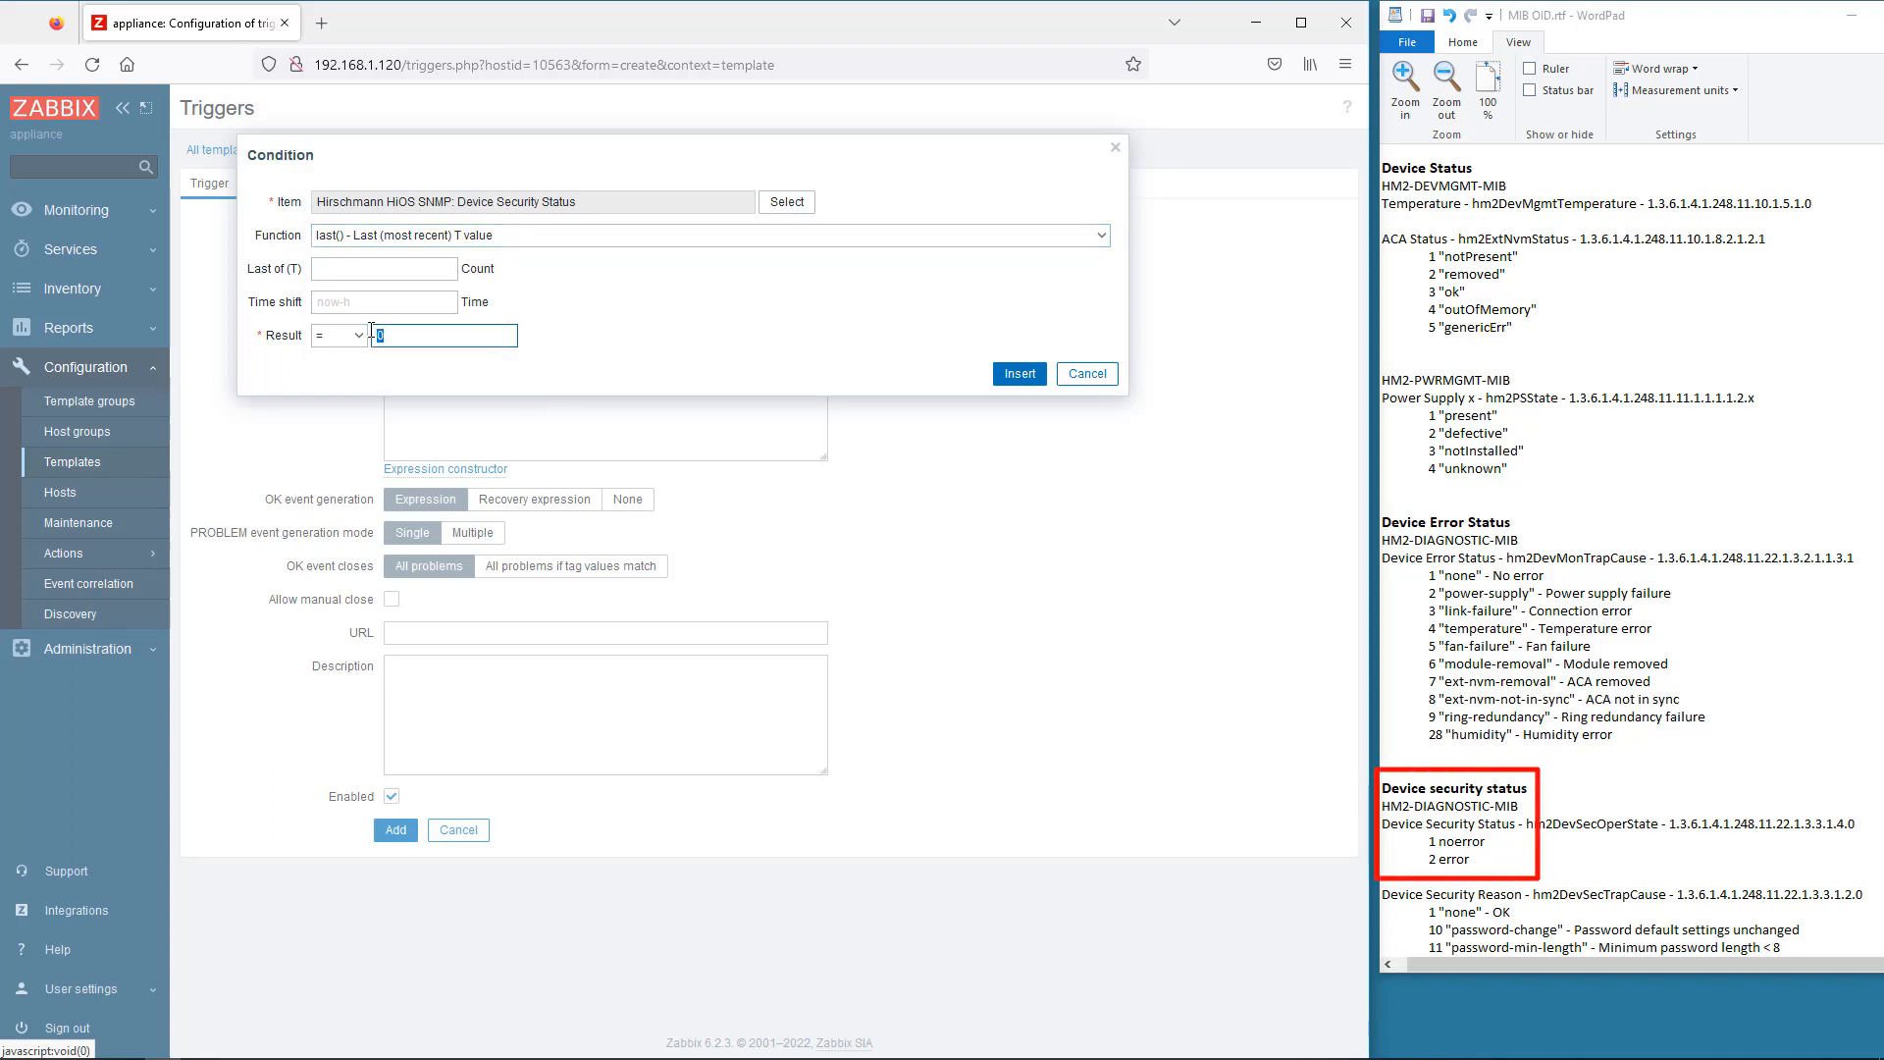
pyautogui.write('2')
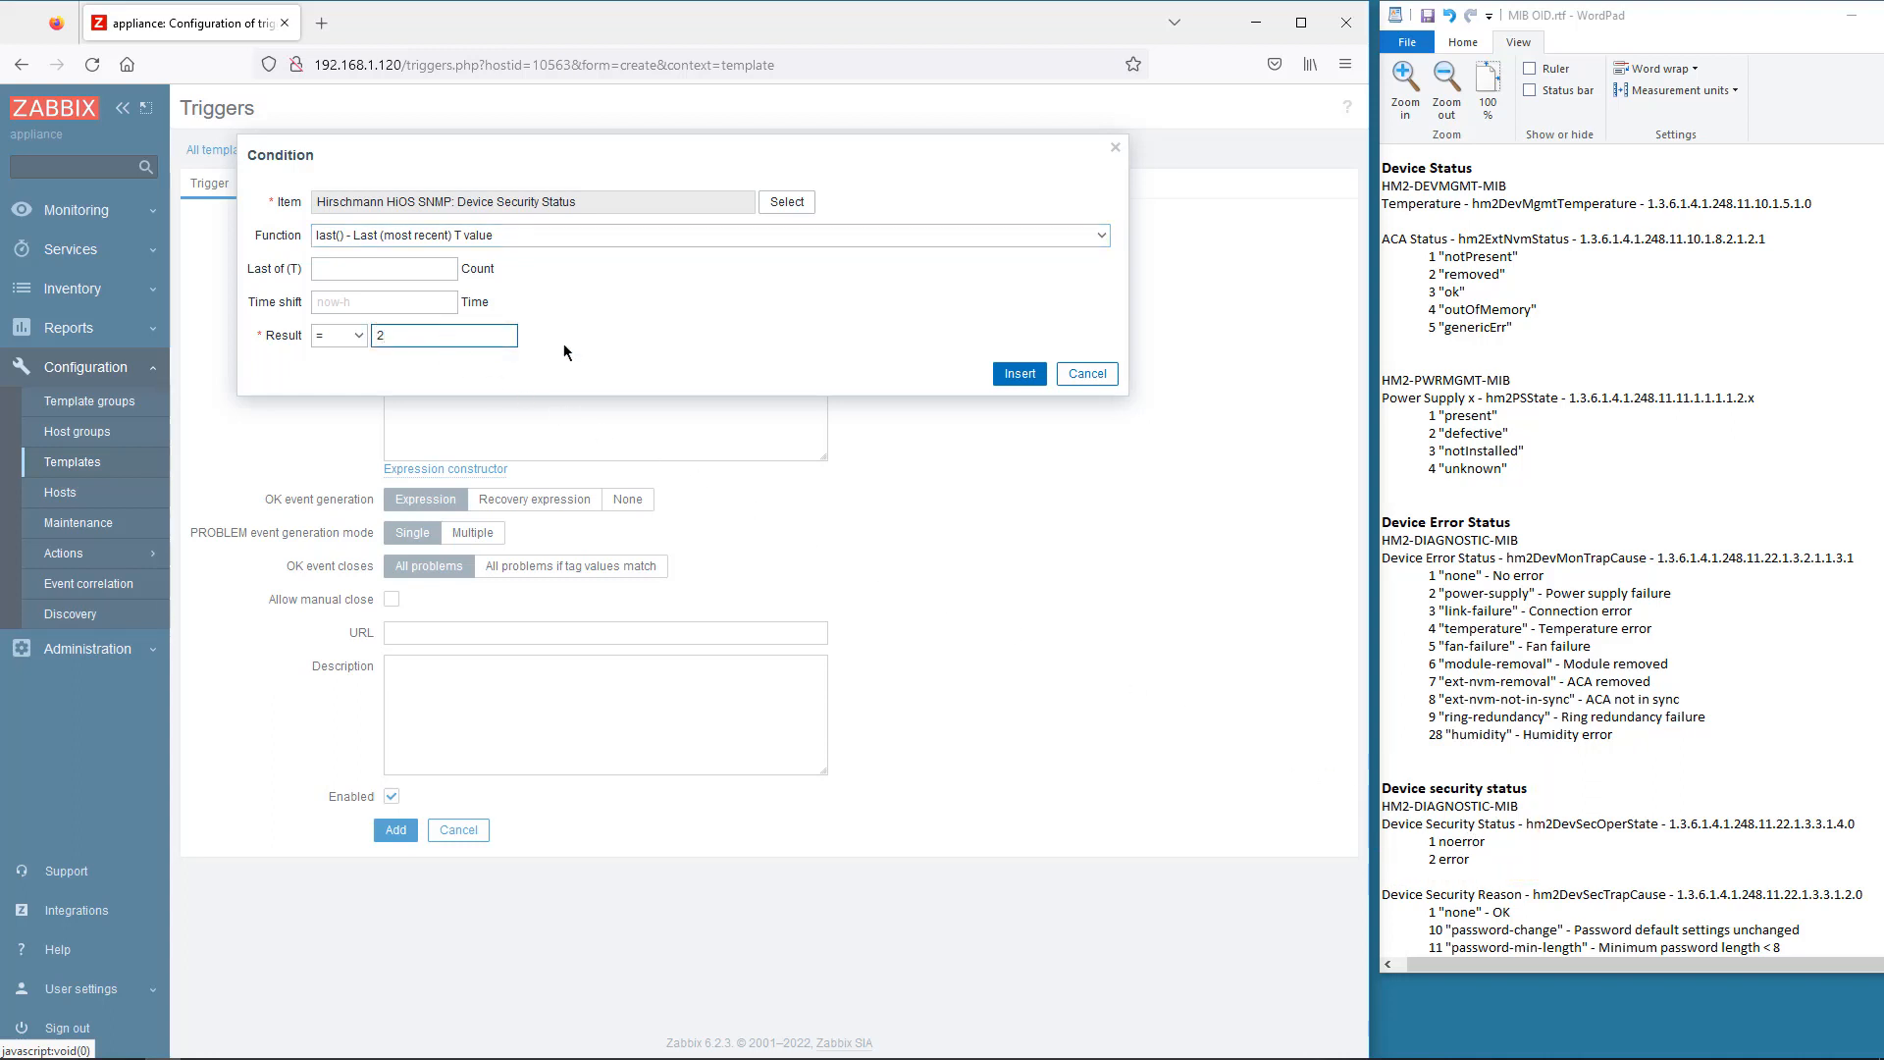
pyautogui.click(1021, 380)
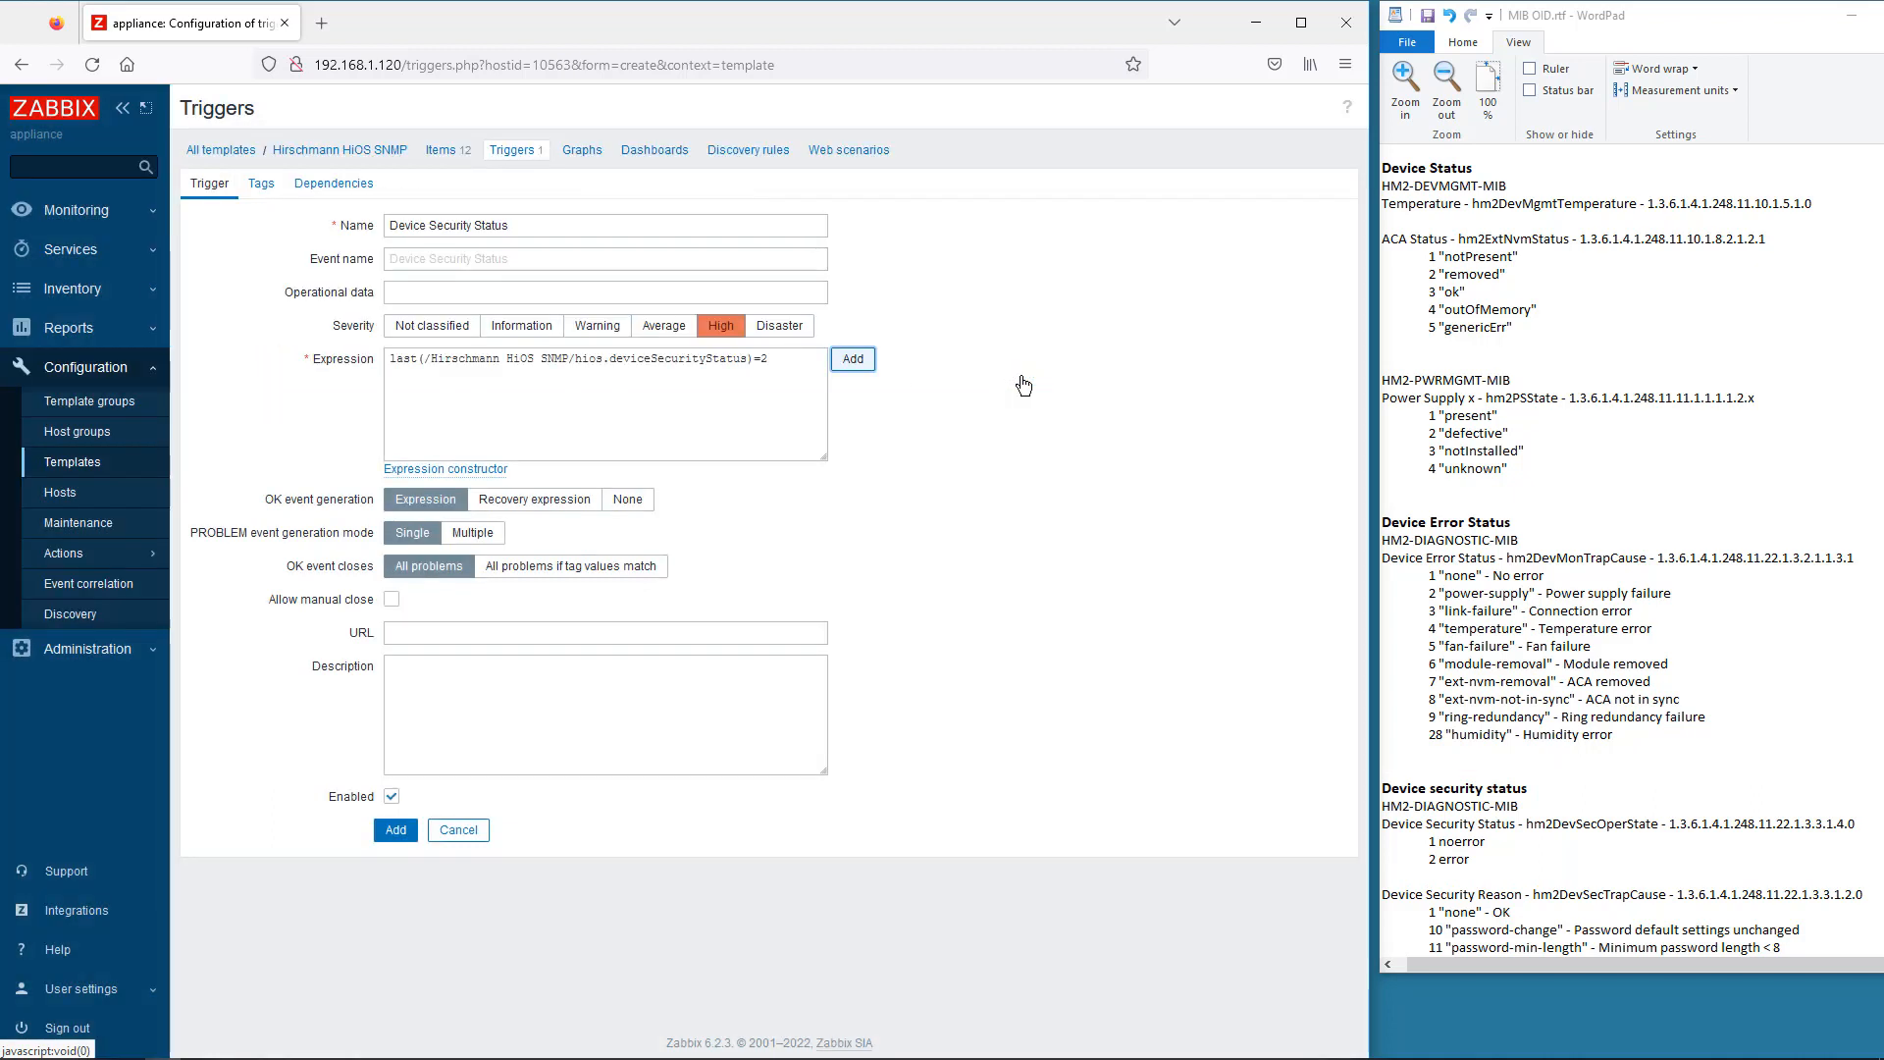
pyautogui.click(397, 830)
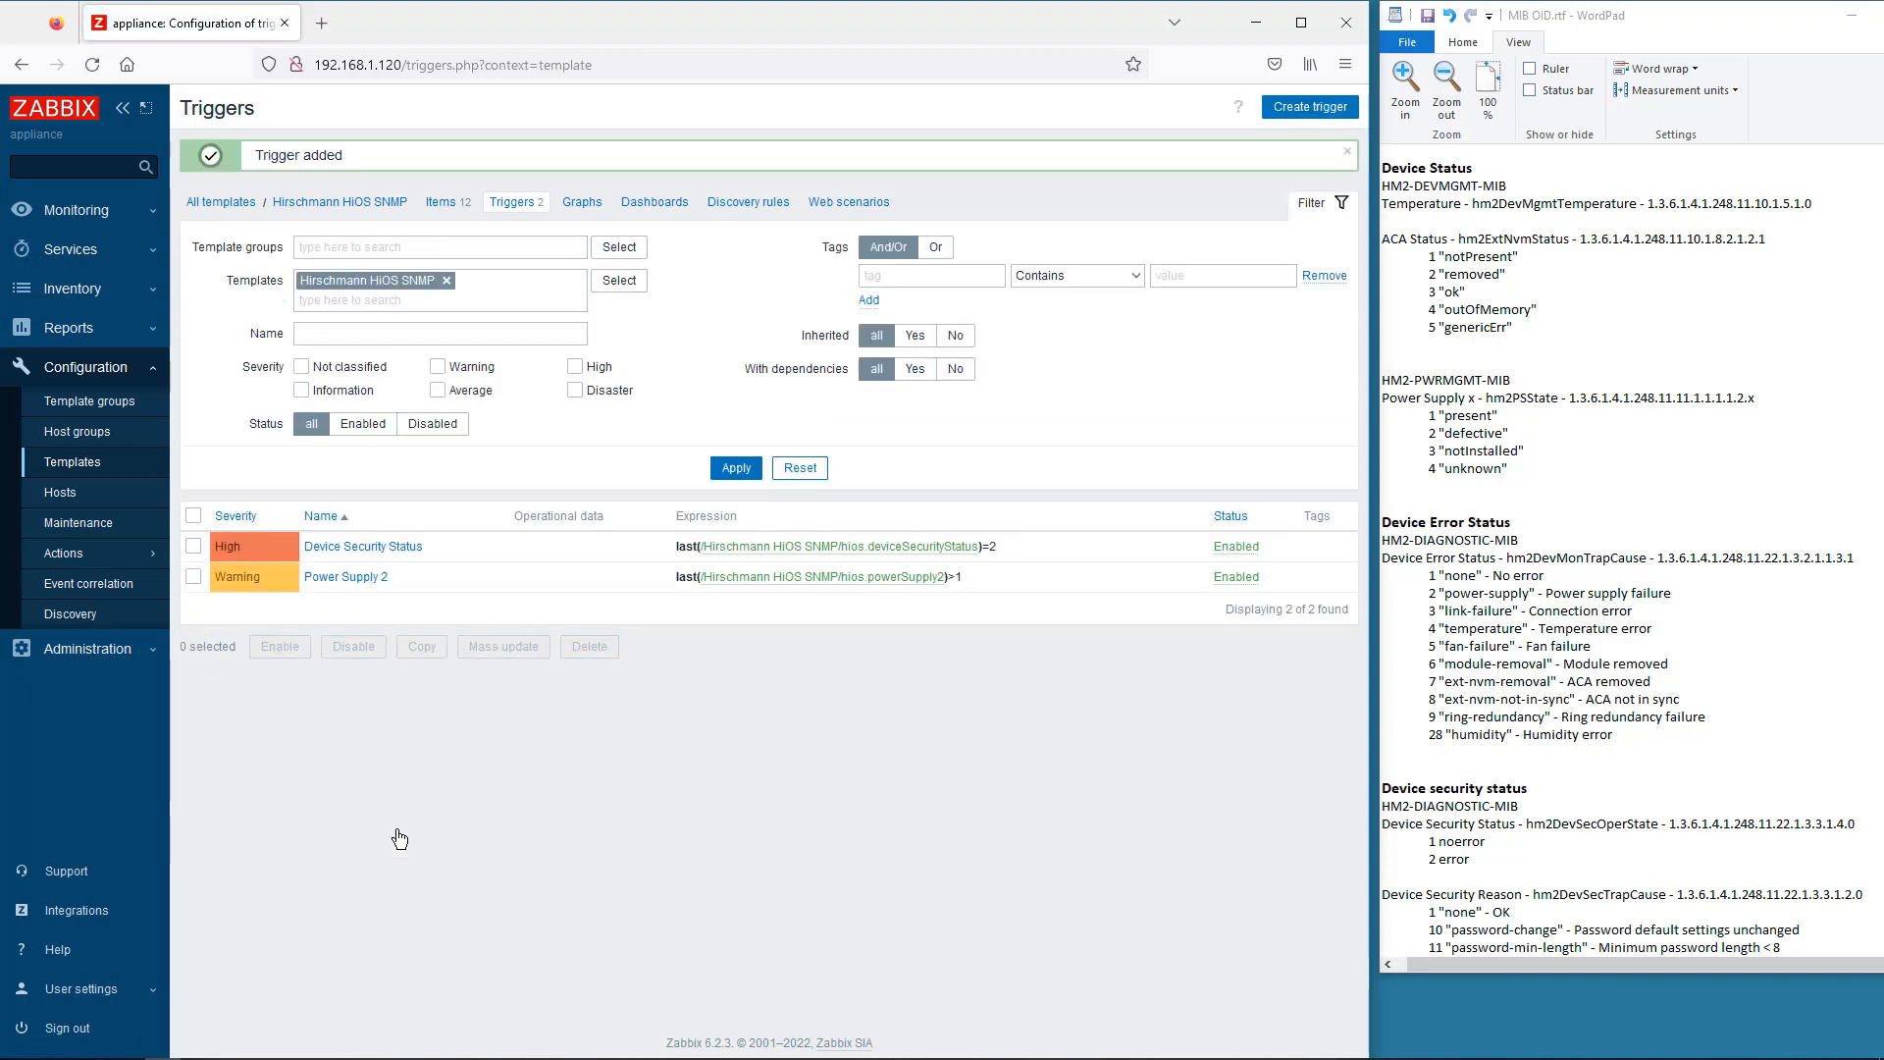
# - Check RSP35's latest data showing Power Supply 2 Defective (2), then return to the Global view dashboard
pyautogui.click(56, 212)
pyautogui.click(83, 246)
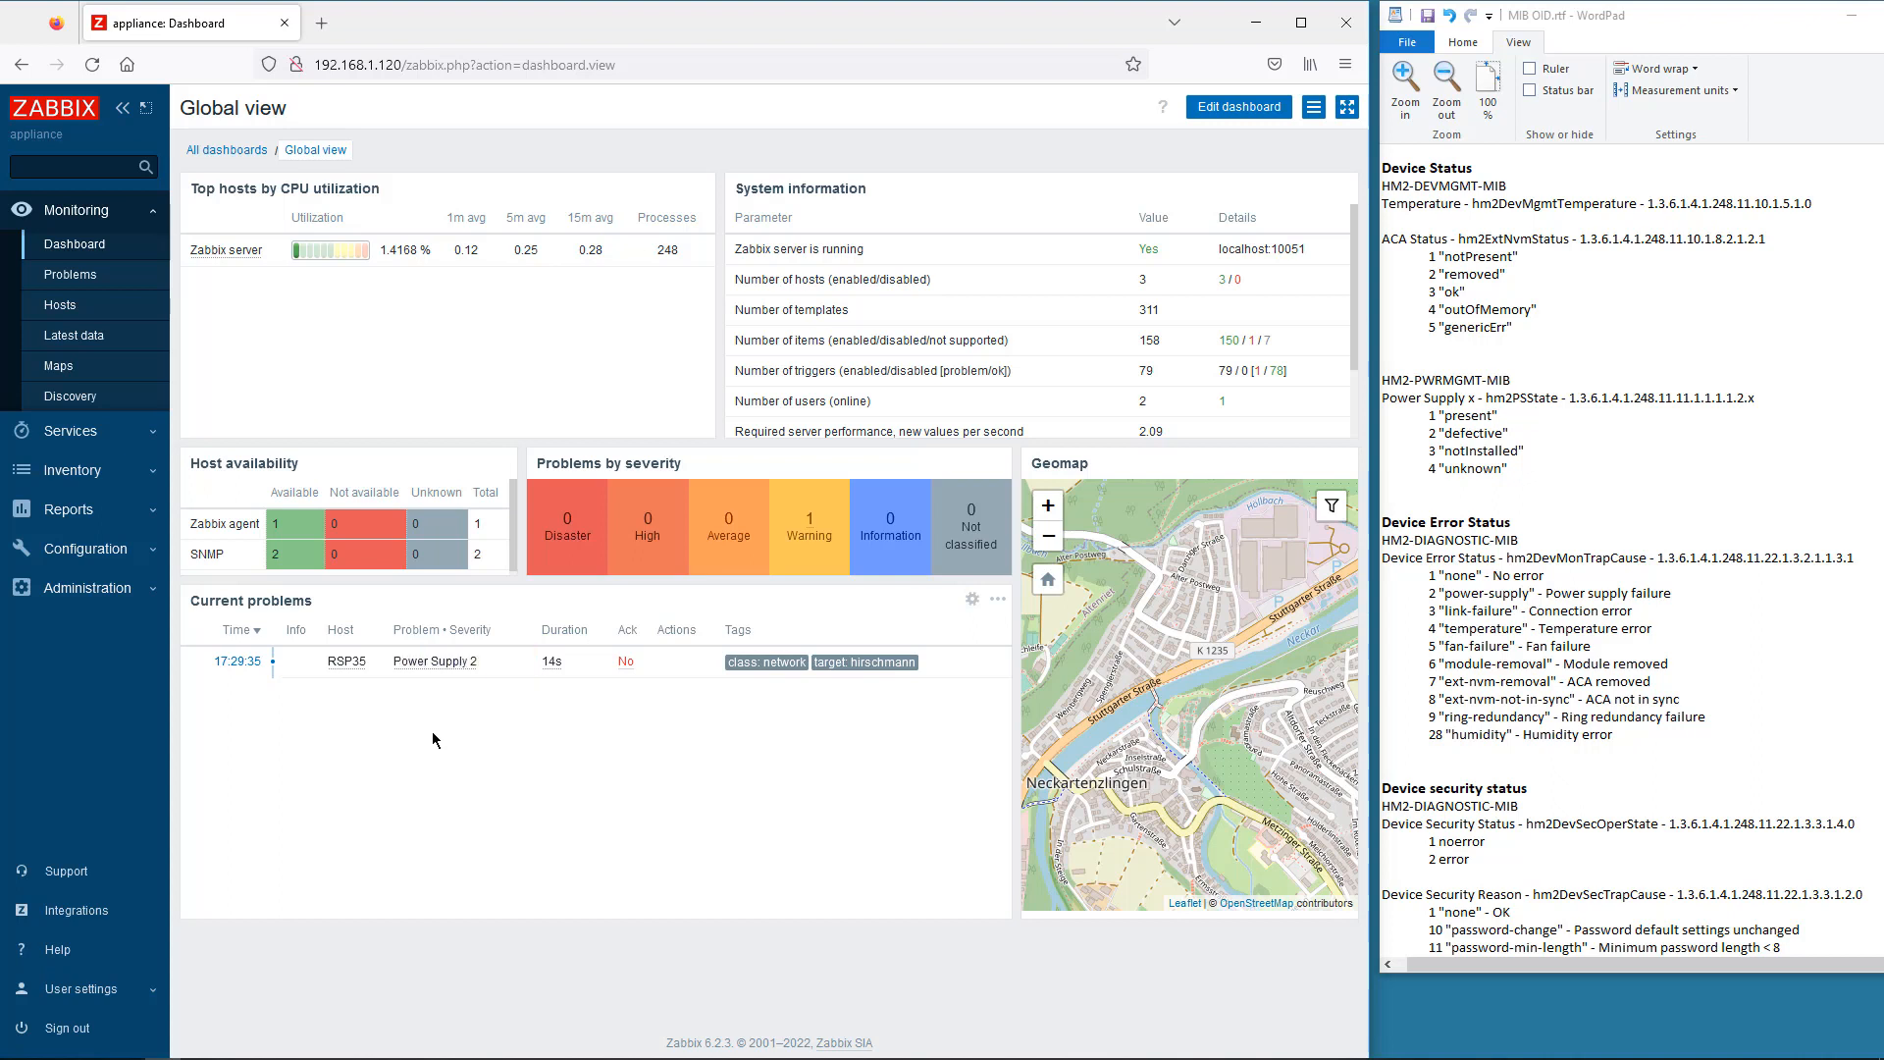
pyautogui.click(347, 662)
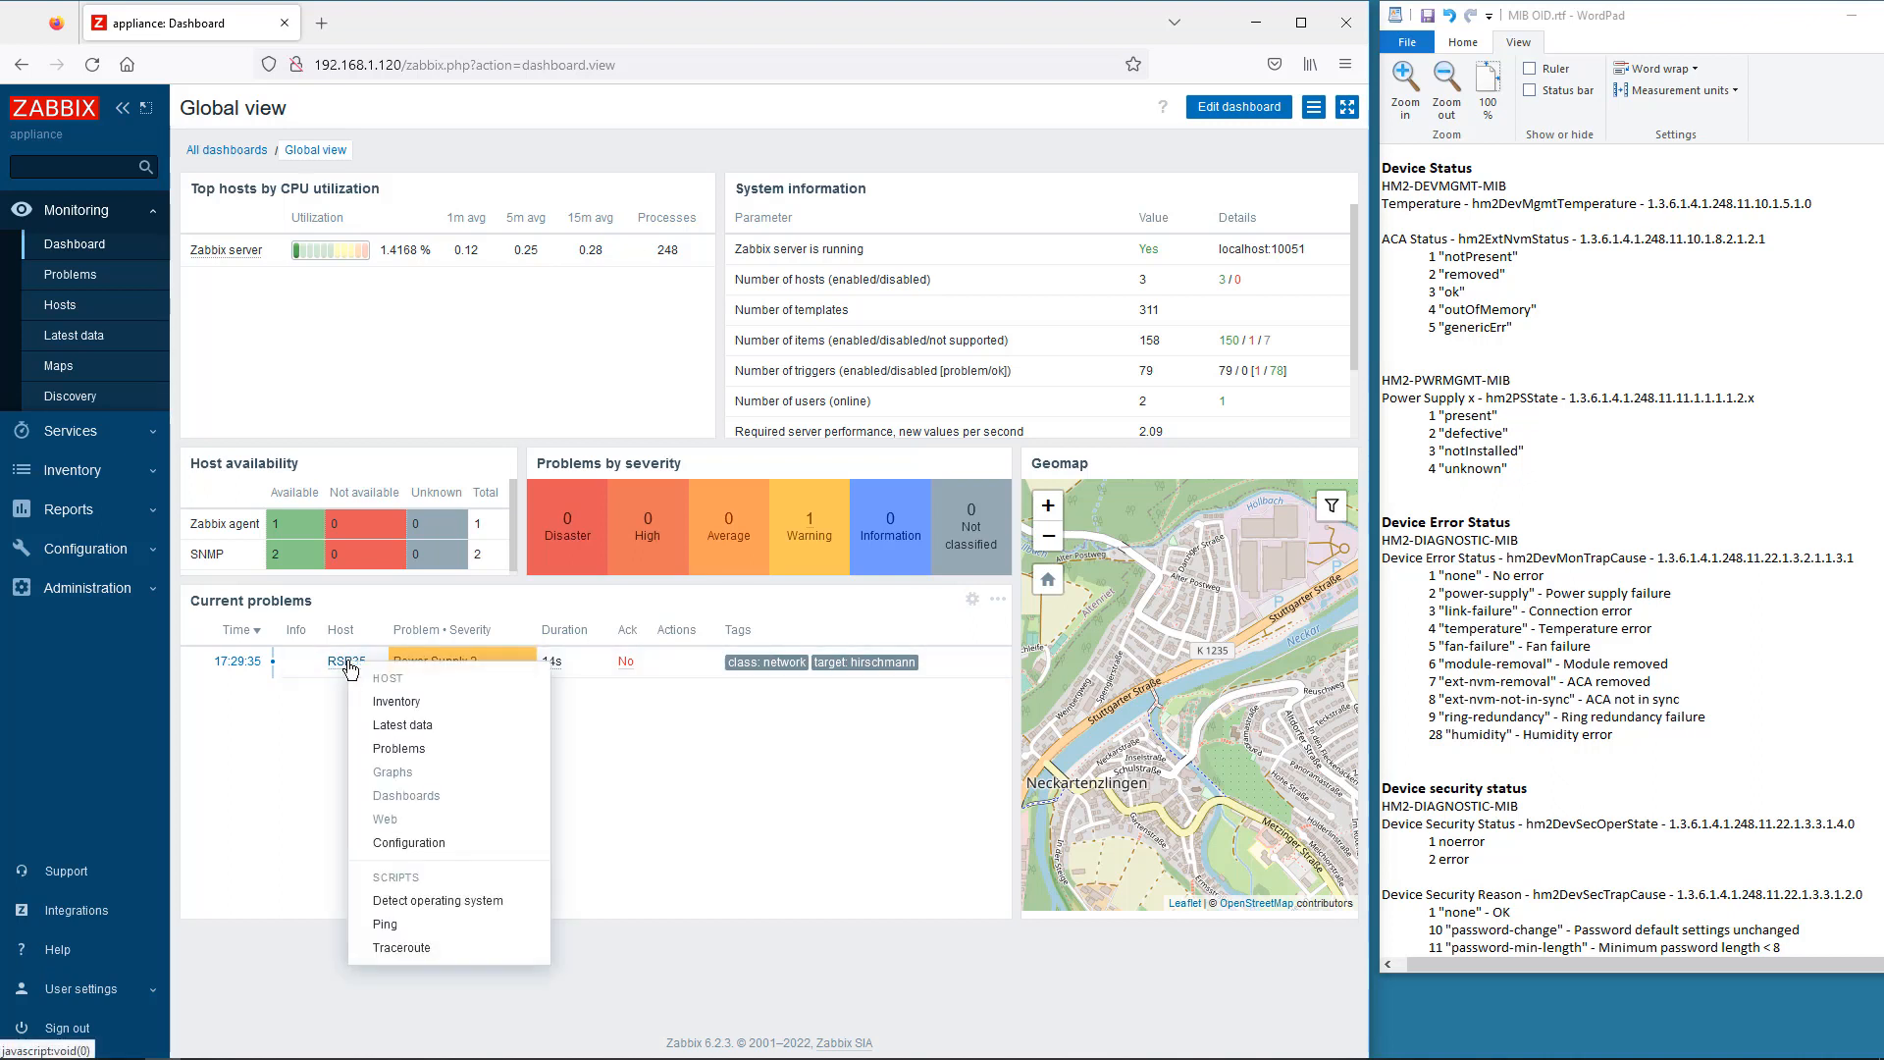
pyautogui.click(406, 726)
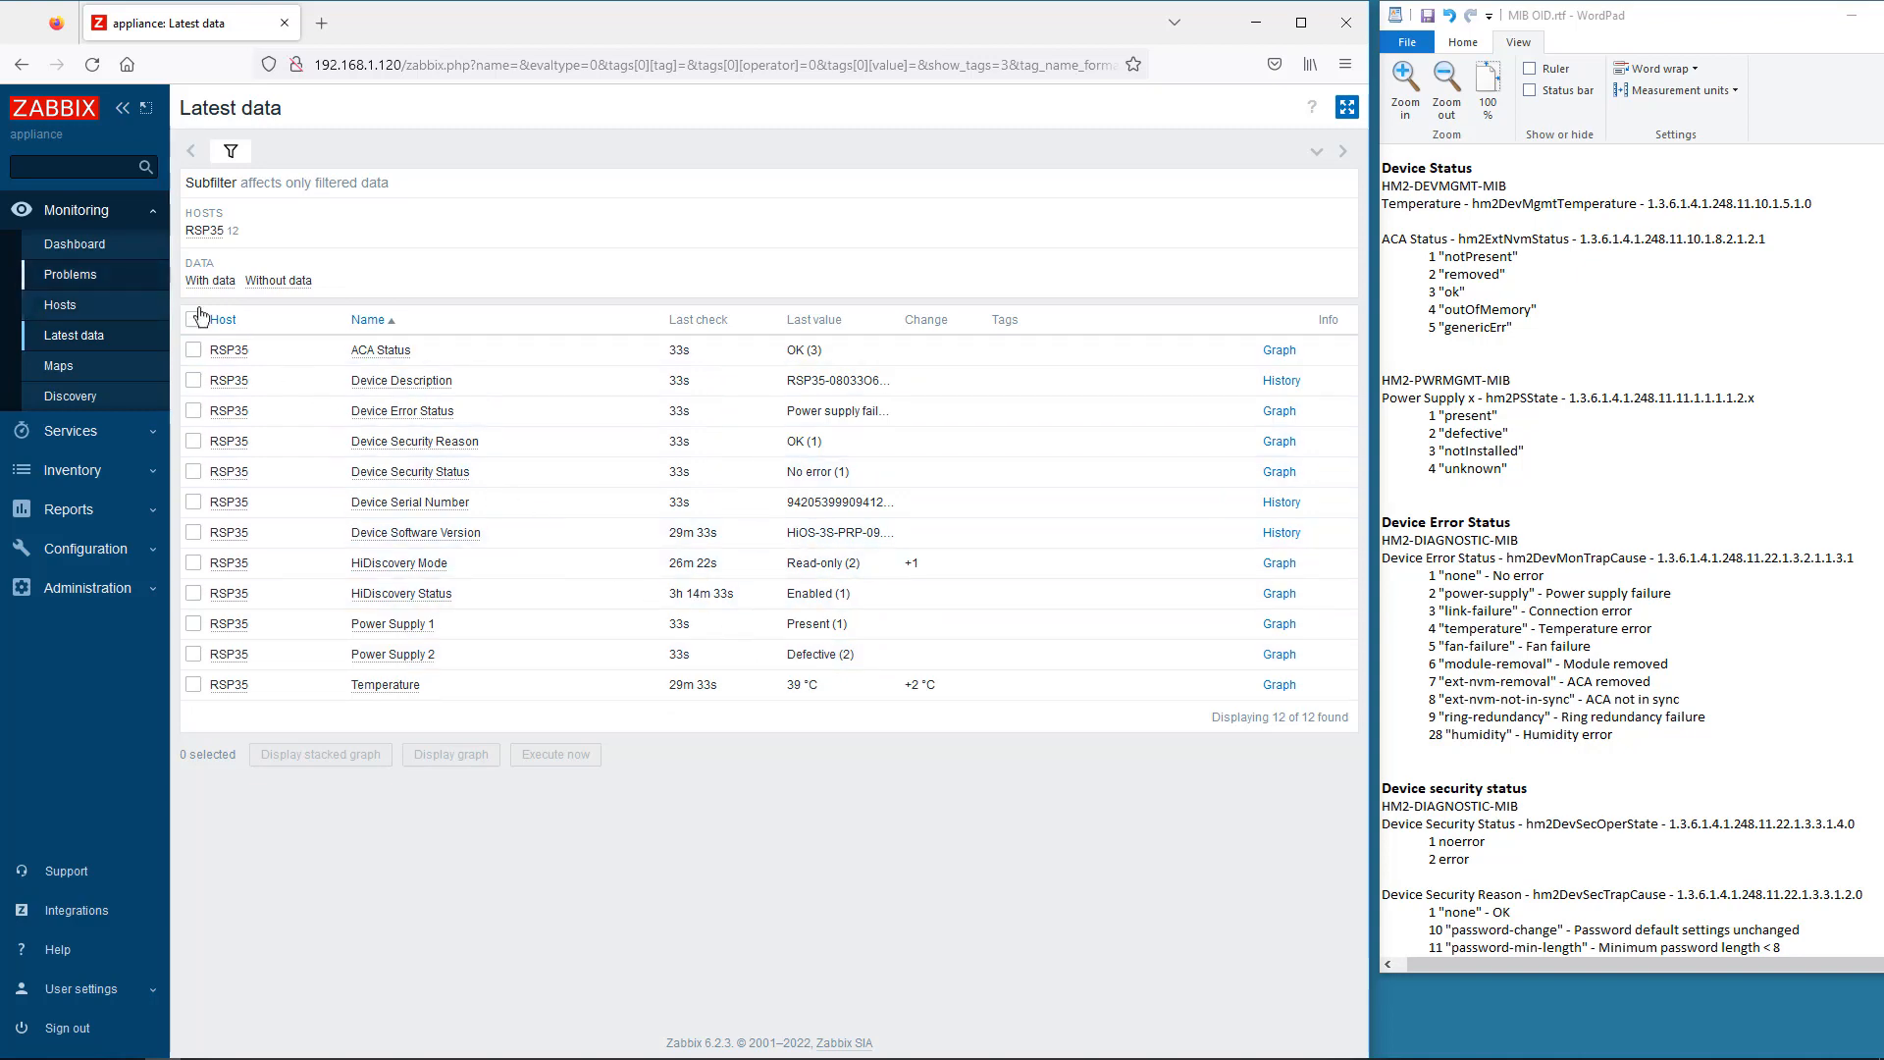
pyautogui.click(75, 245)
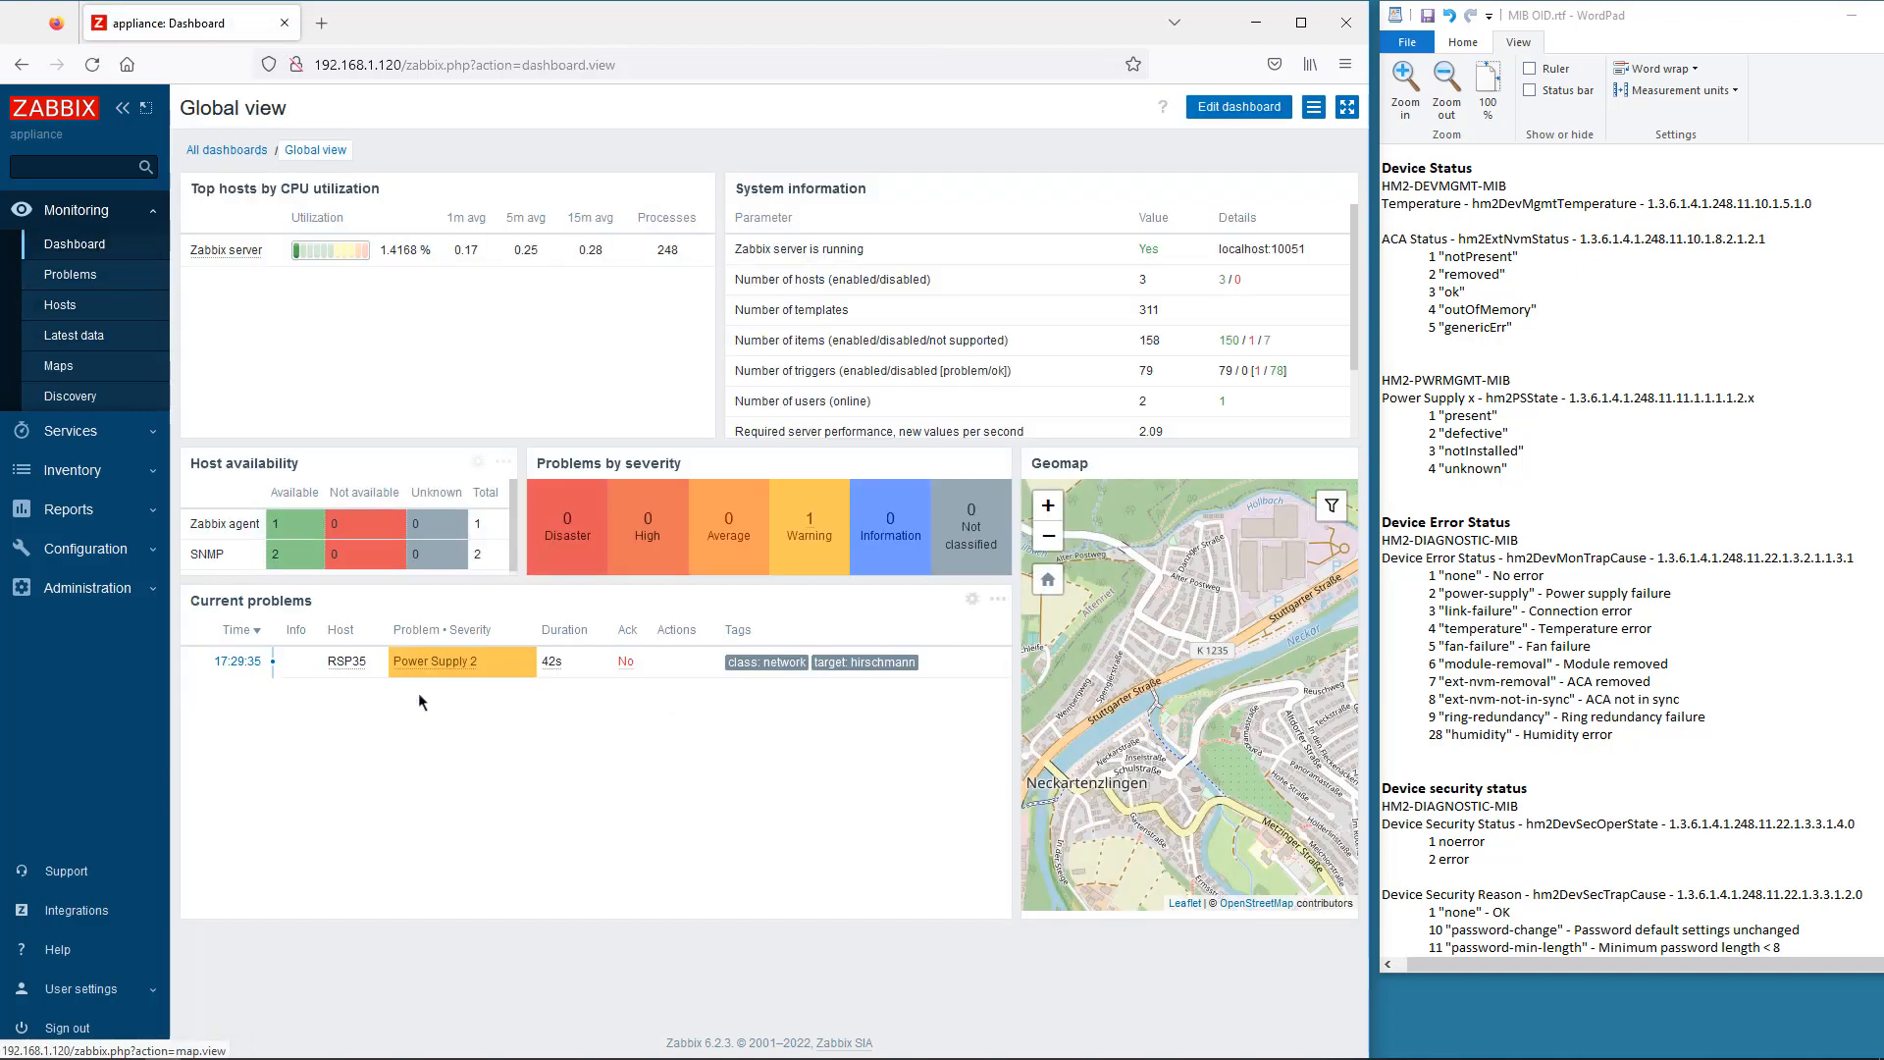
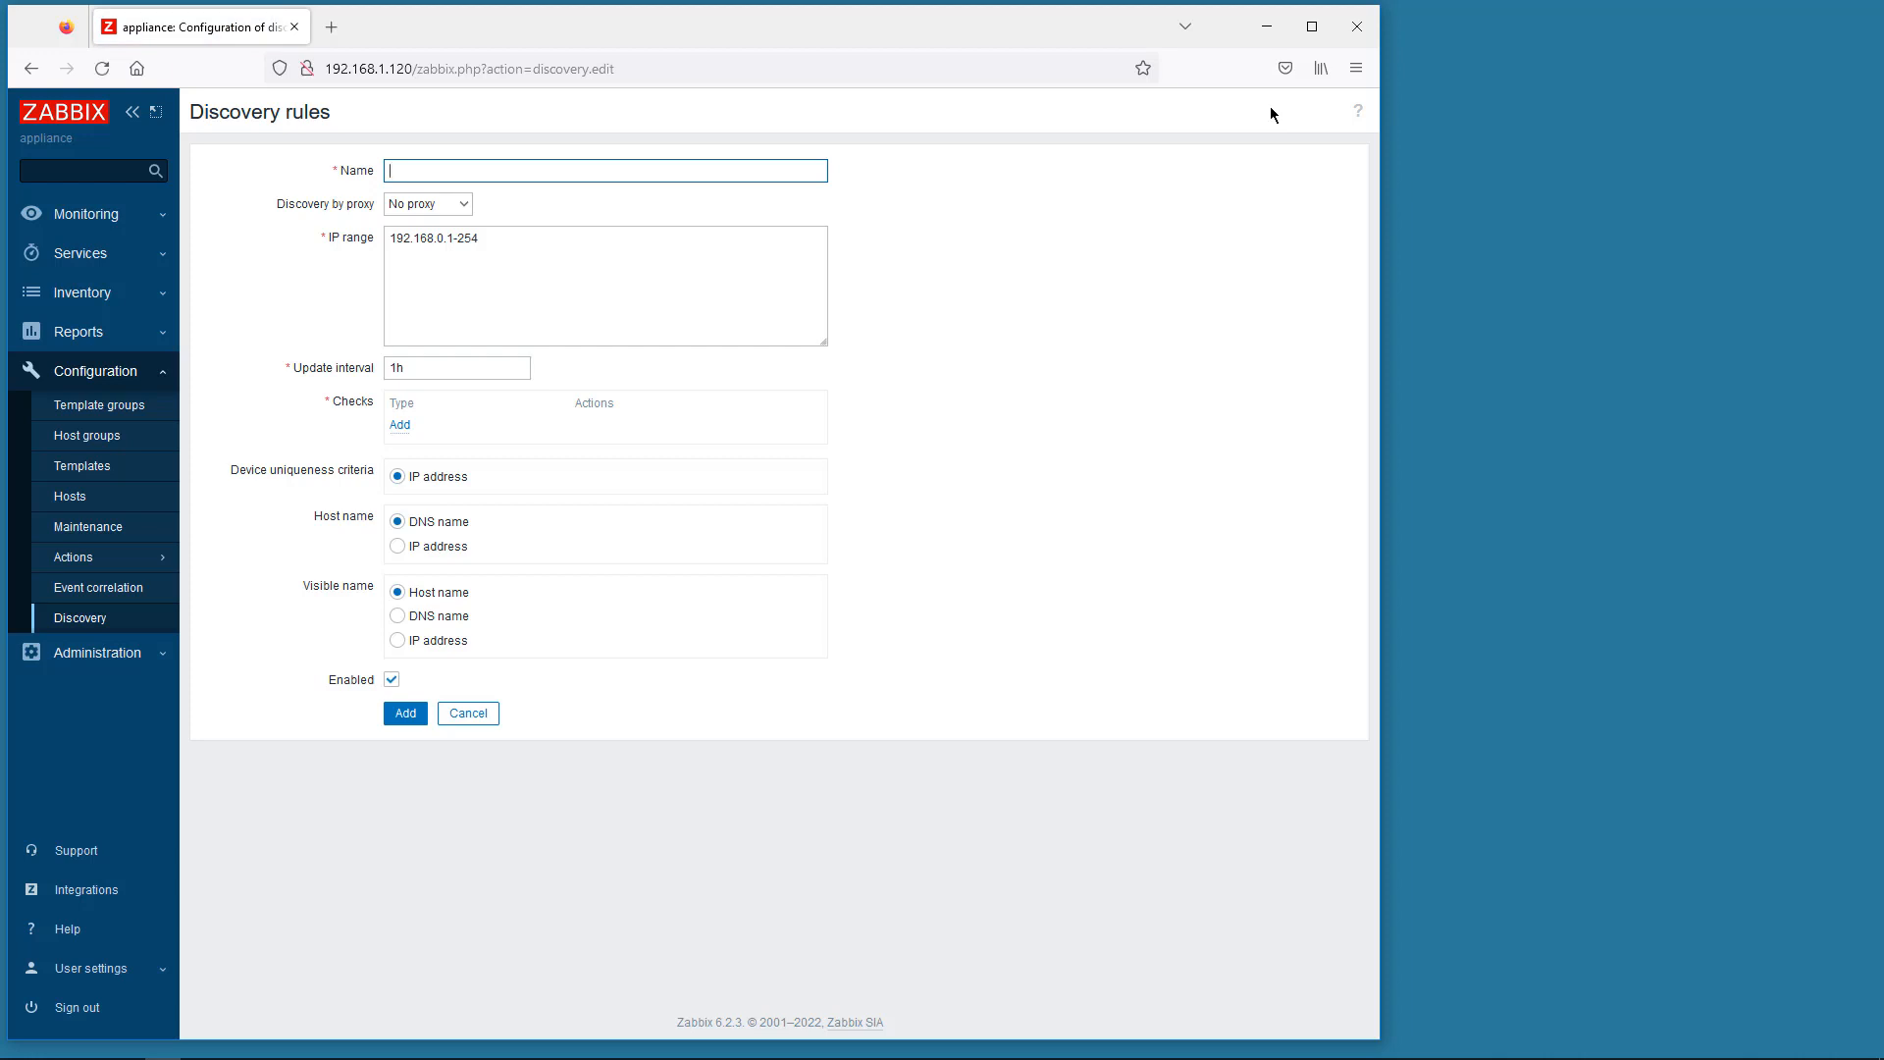
# - Name the discovery rule 'Auto discovery Hirschmann devices'
pyautogui.click(424, 173)
pyautogui.write('auto')
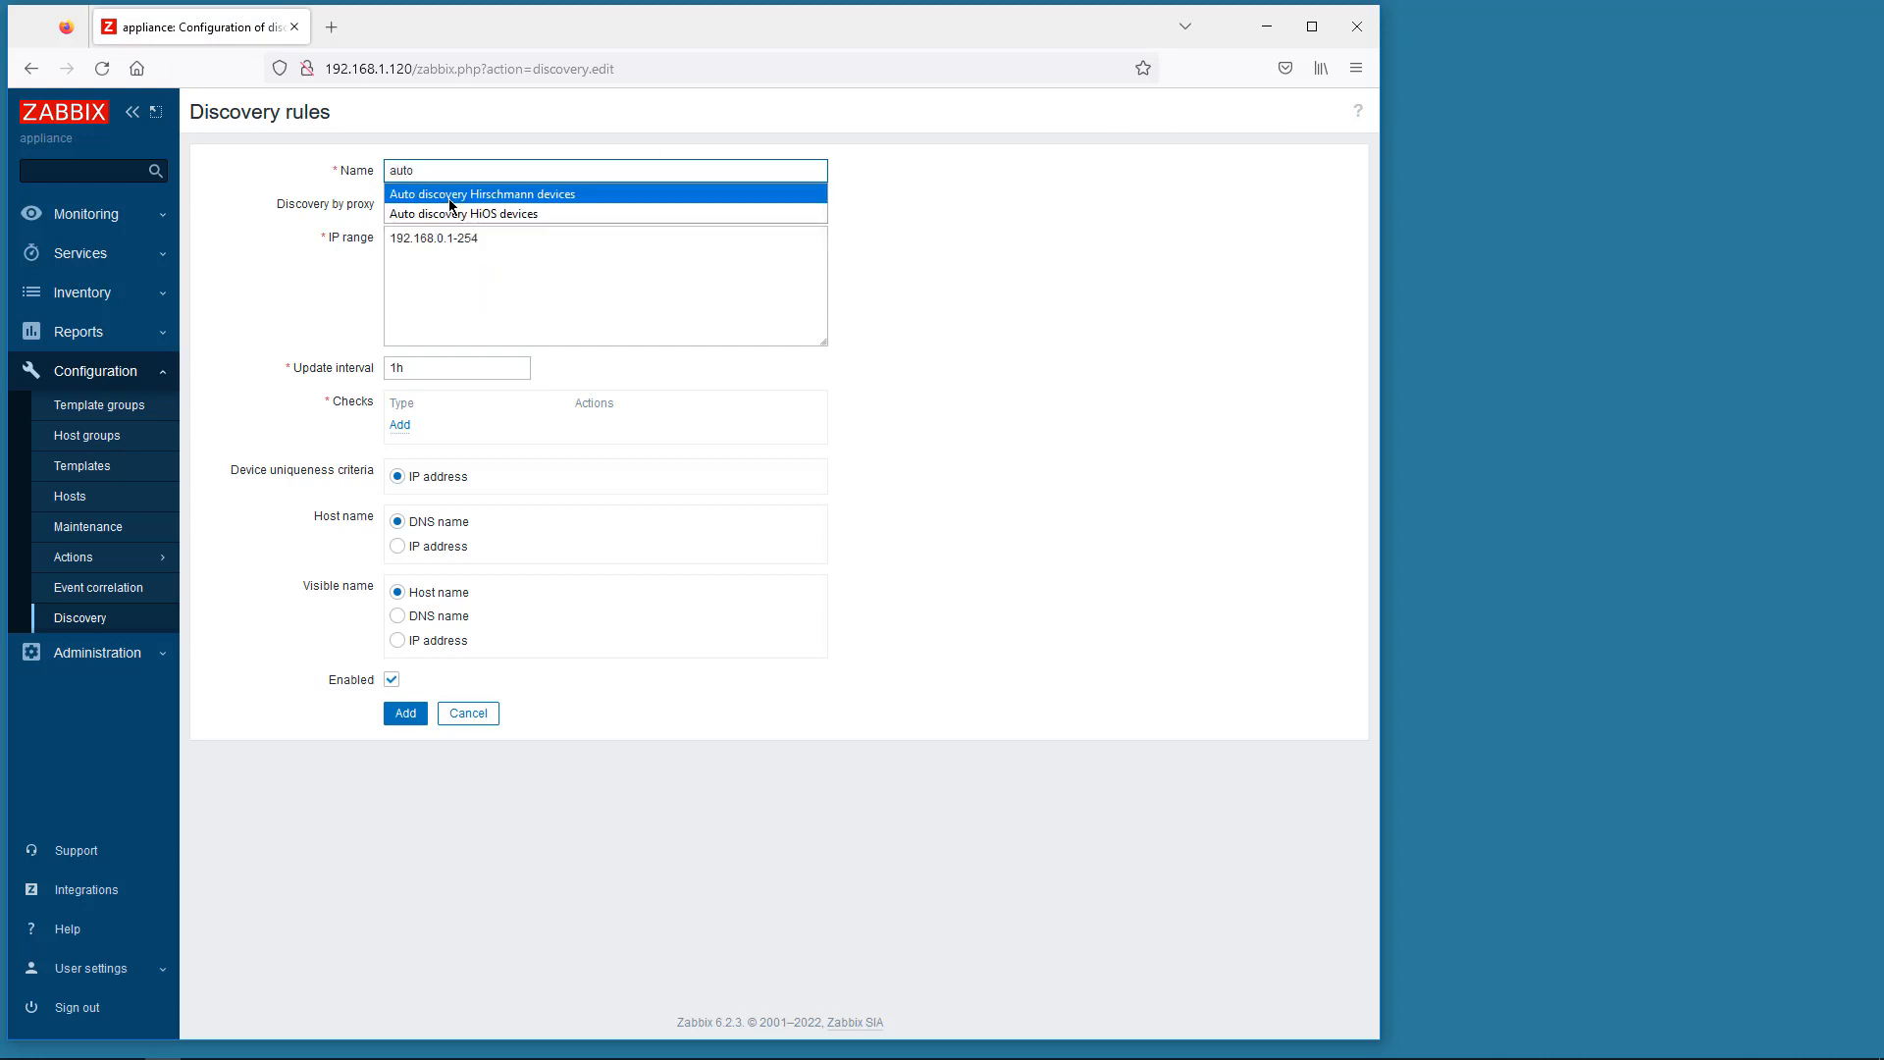
pyautogui.click(450, 200)
# - Change the IP range to 192.168.1.0/24 and the update interval to 1m
pyautogui.click(488, 238)
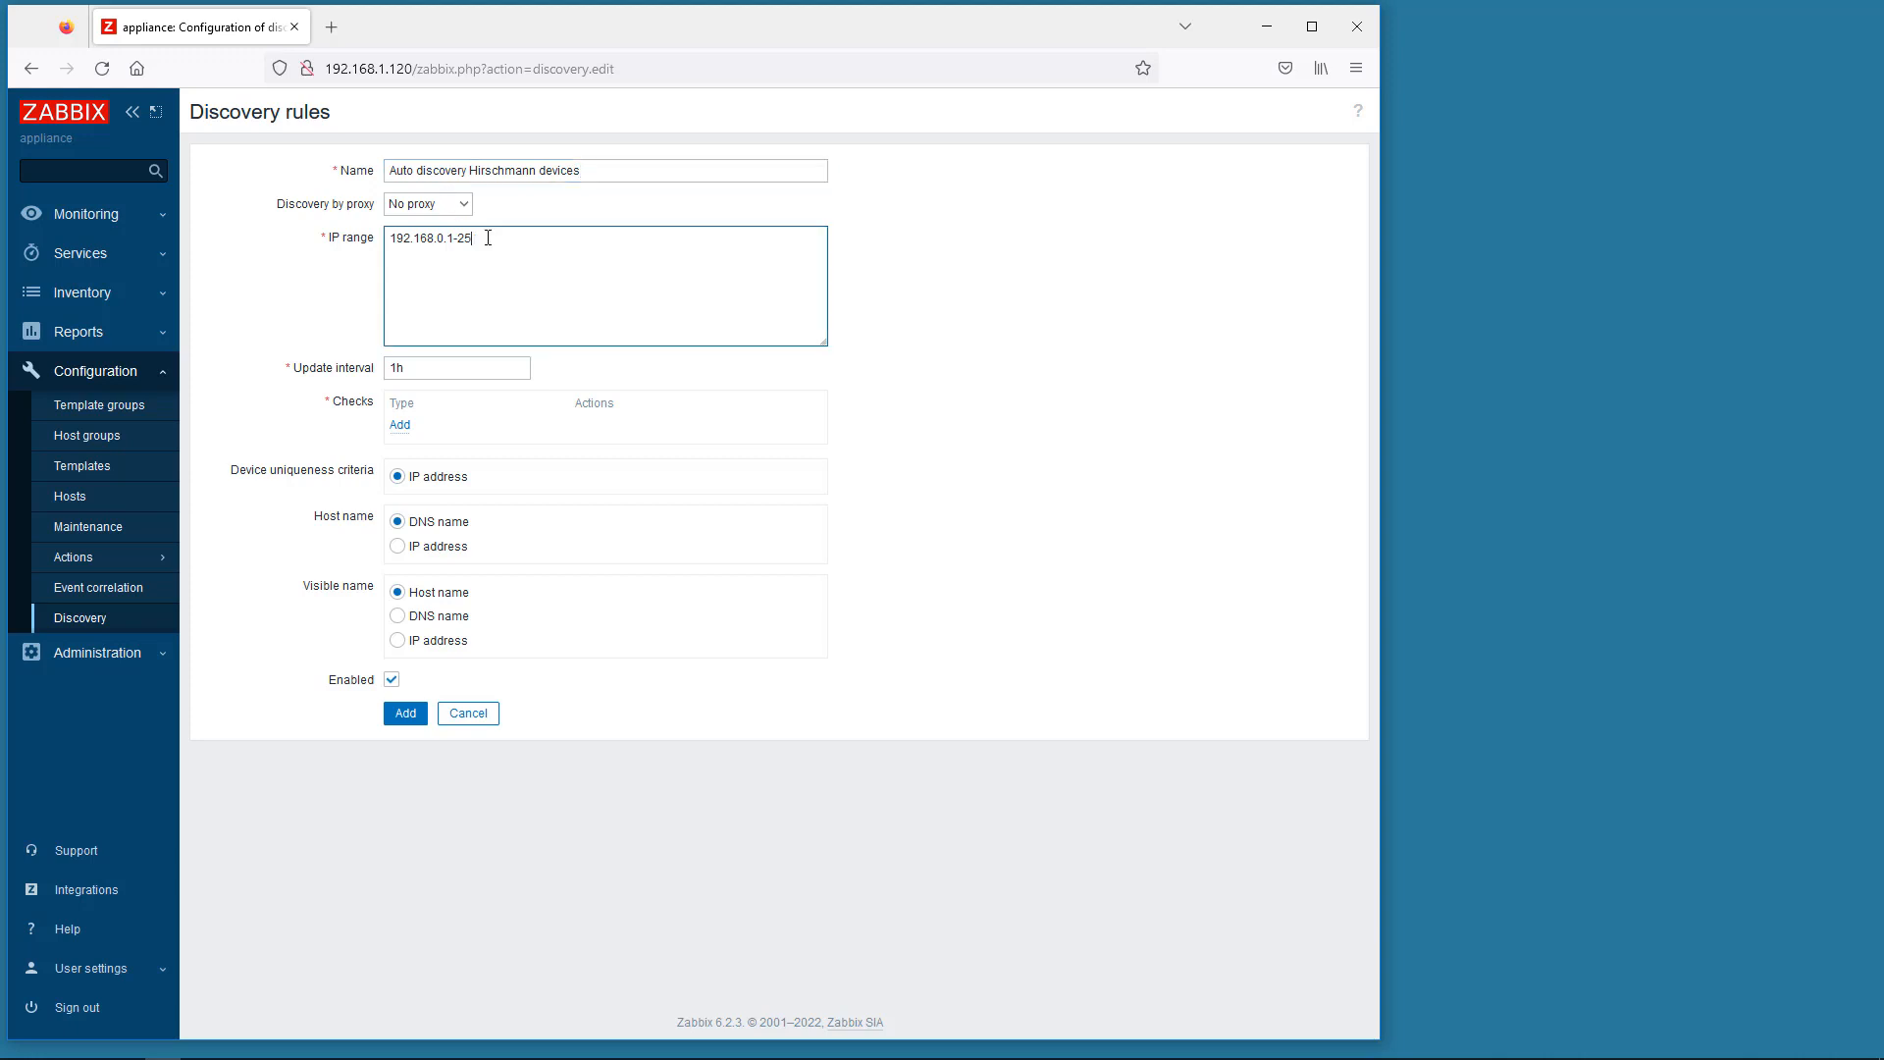
pyautogui.press('BackSpace')
pyautogui.press('BackSpace')
pyautogui.press('BackSpace')
pyautogui.press('BackSpace')
pyautogui.press('BackSpace')
pyautogui.press('BackSpace')
pyautogui.press('BackSpace')
pyautogui.write('1.0/24')
pyautogui.doubleClick(451, 367)
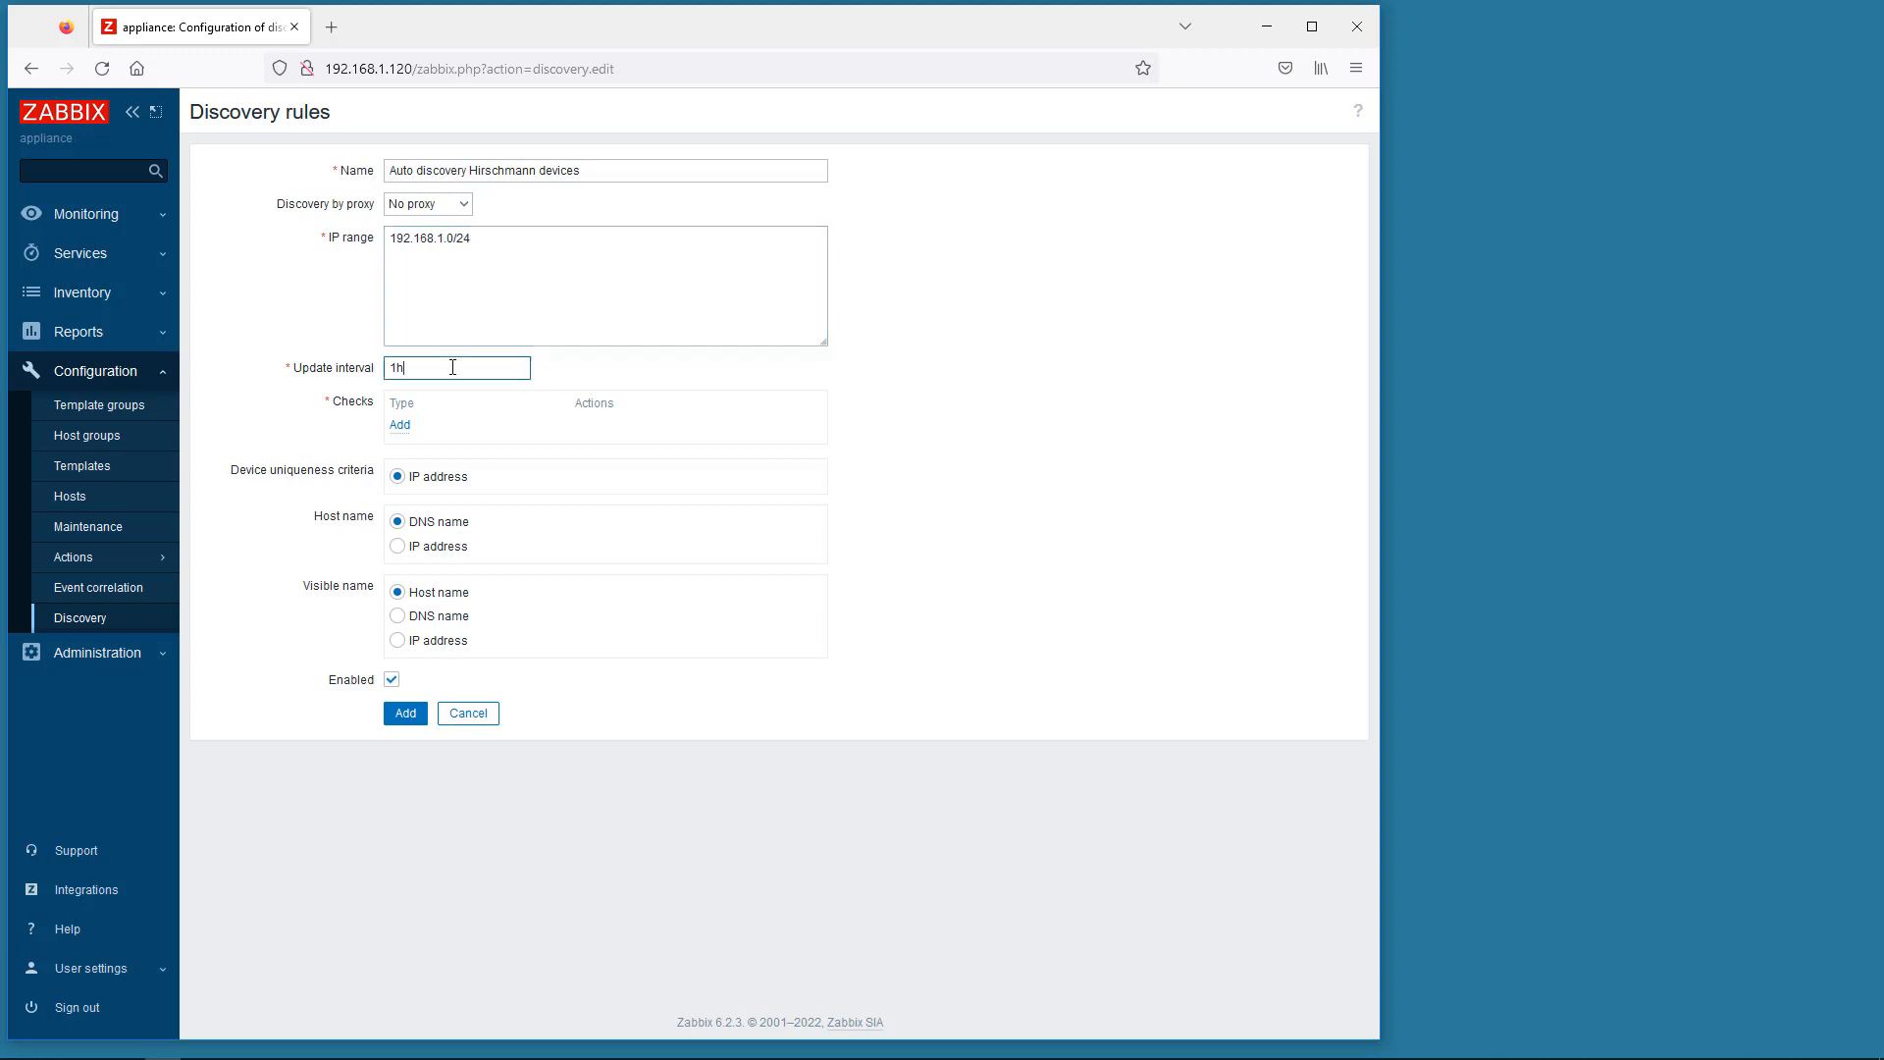
pyautogui.write('1m')
pyautogui.click(490, 437)
# - Add an SNMPv3 agent check using the sysDescr OID 1.3.6.1.2.1.1.1.0 copied from the WordPad notes
pyautogui.click(402, 424)
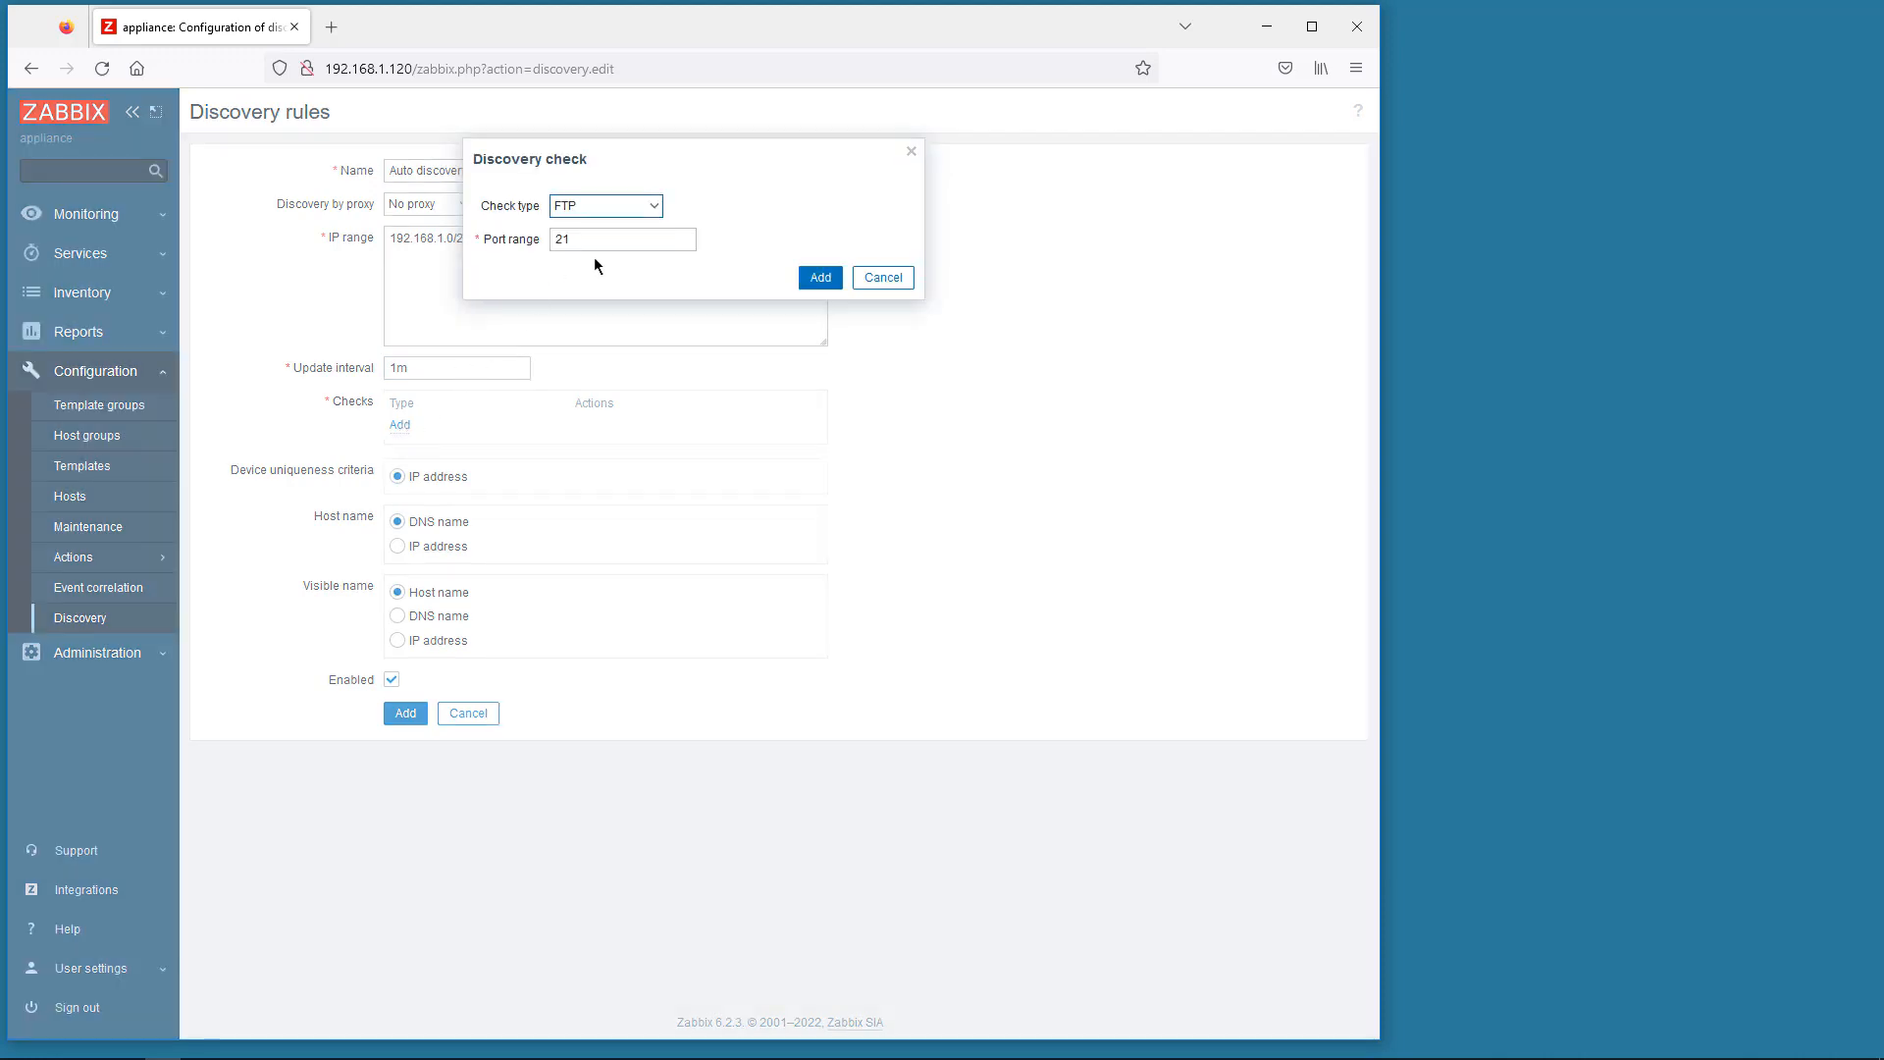
pyautogui.click(656, 208)
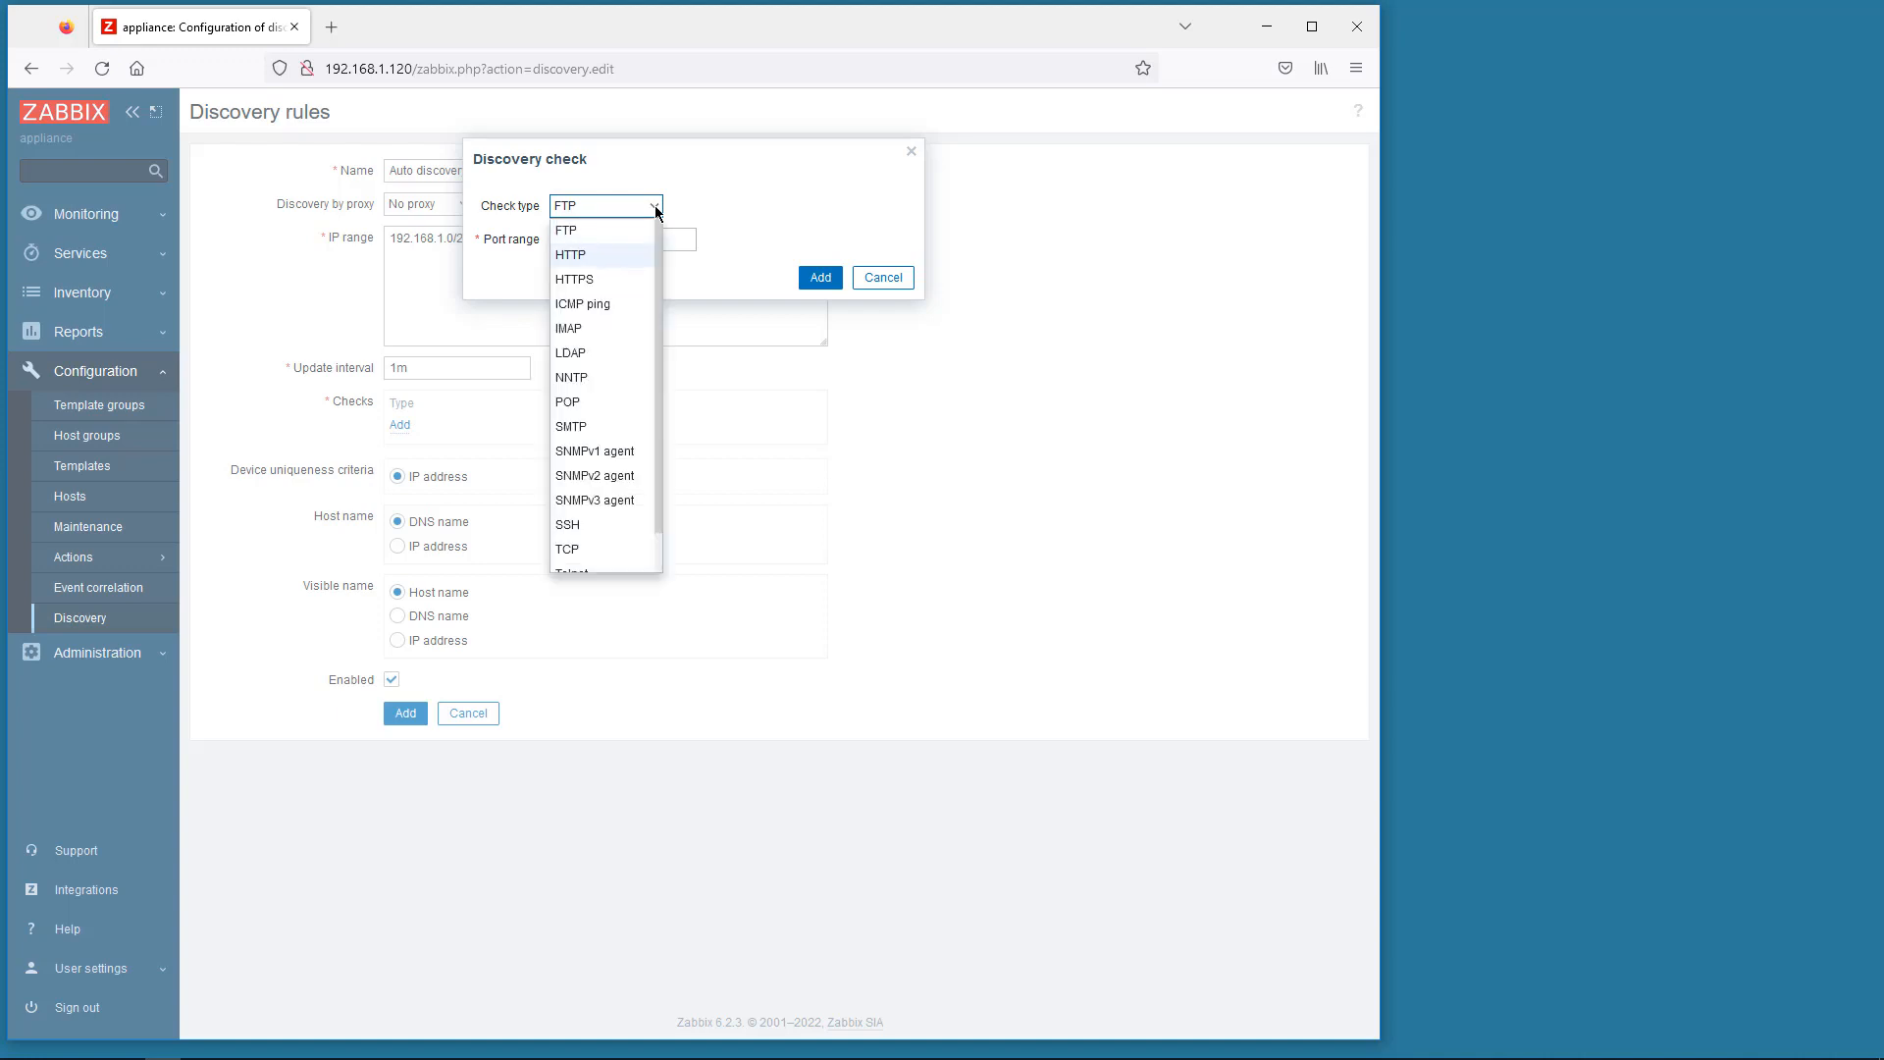
pyautogui.click(621, 499)
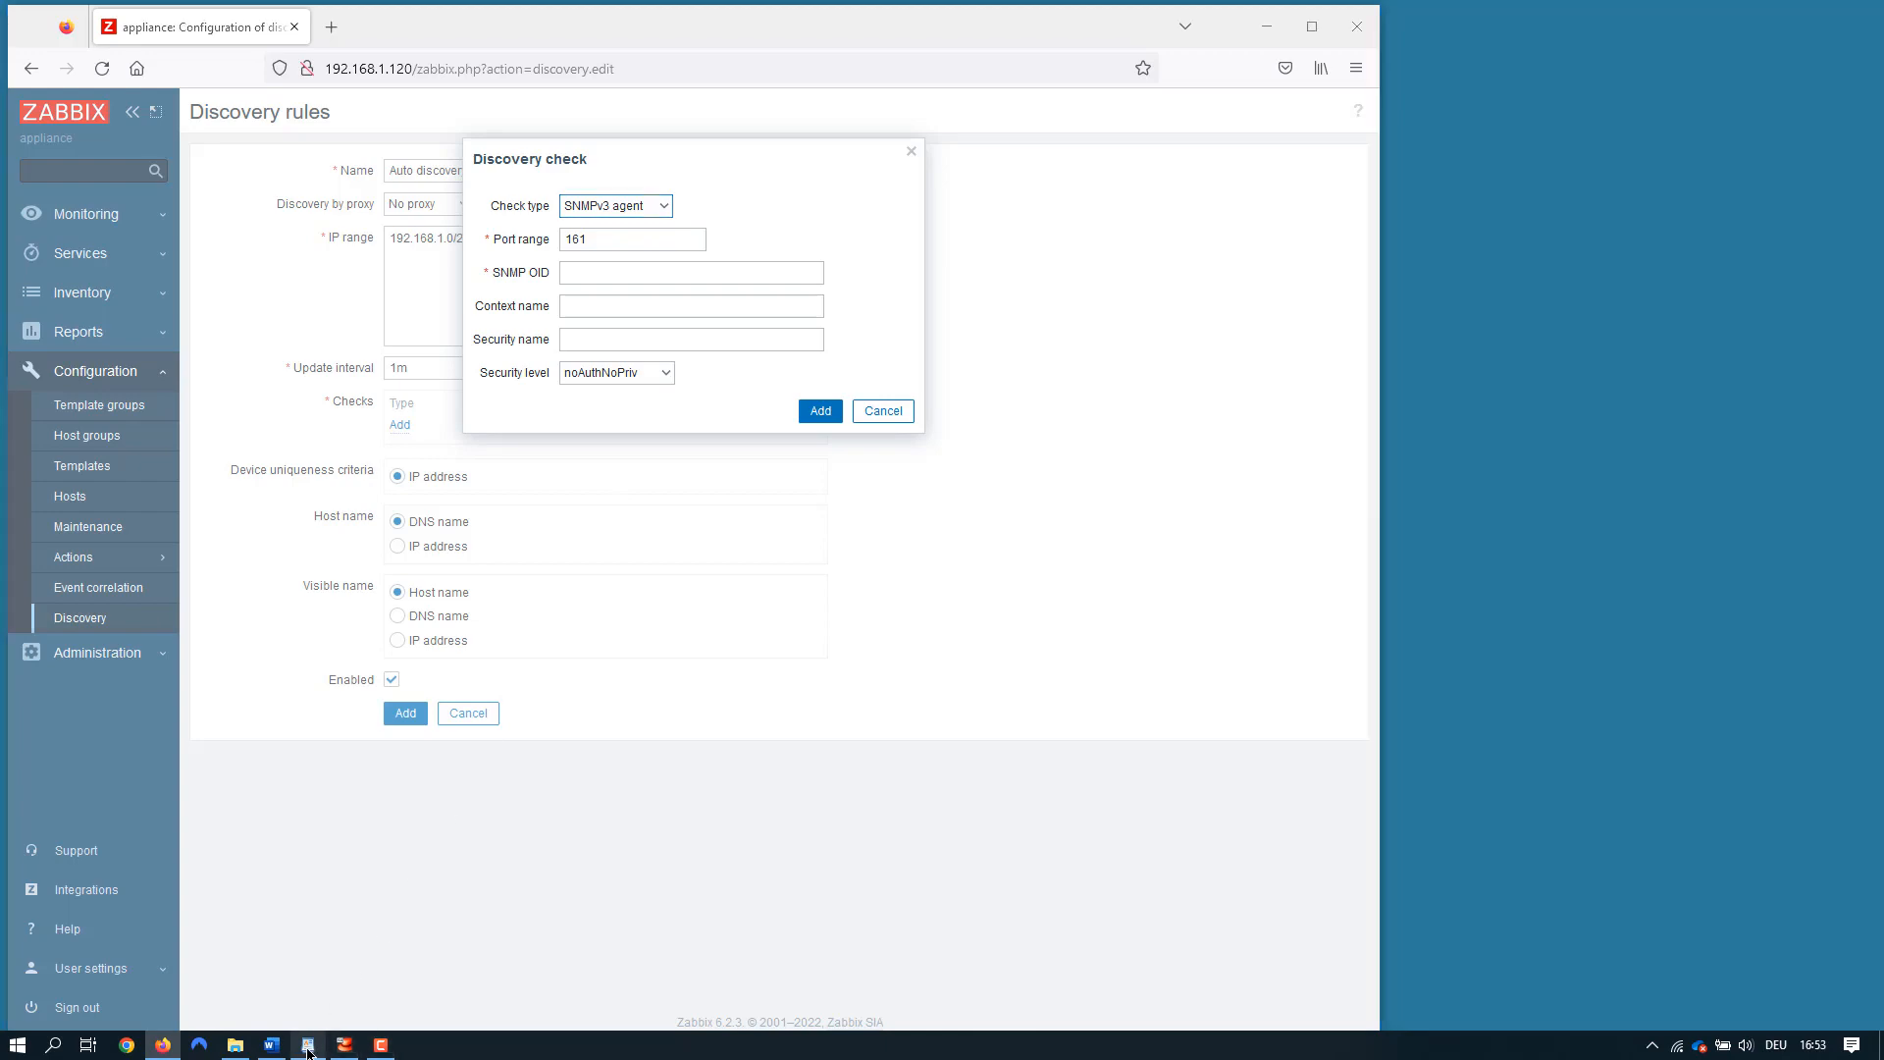
pyautogui.click(358, 1044)
pyautogui.scroll(-12, 1625, 660)
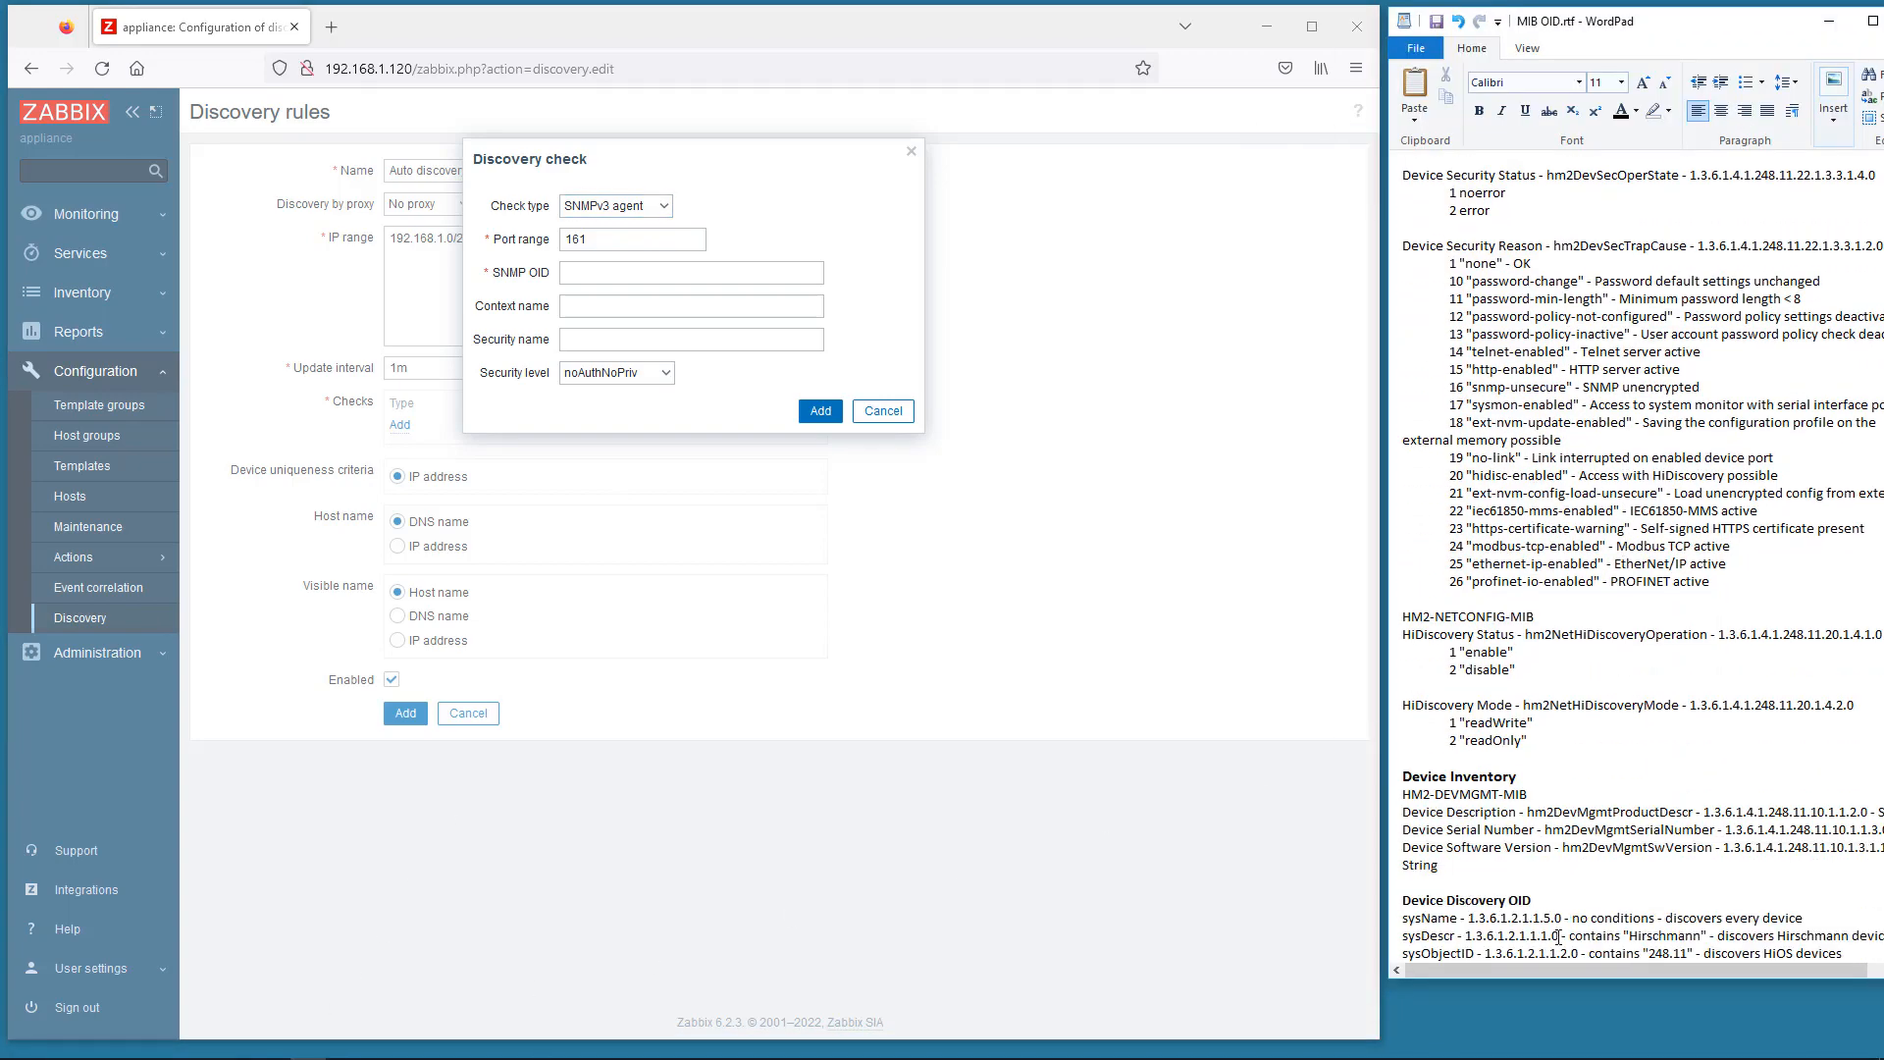
pyautogui.moveTo(1559, 936); pyautogui.dragTo(1471, 934)
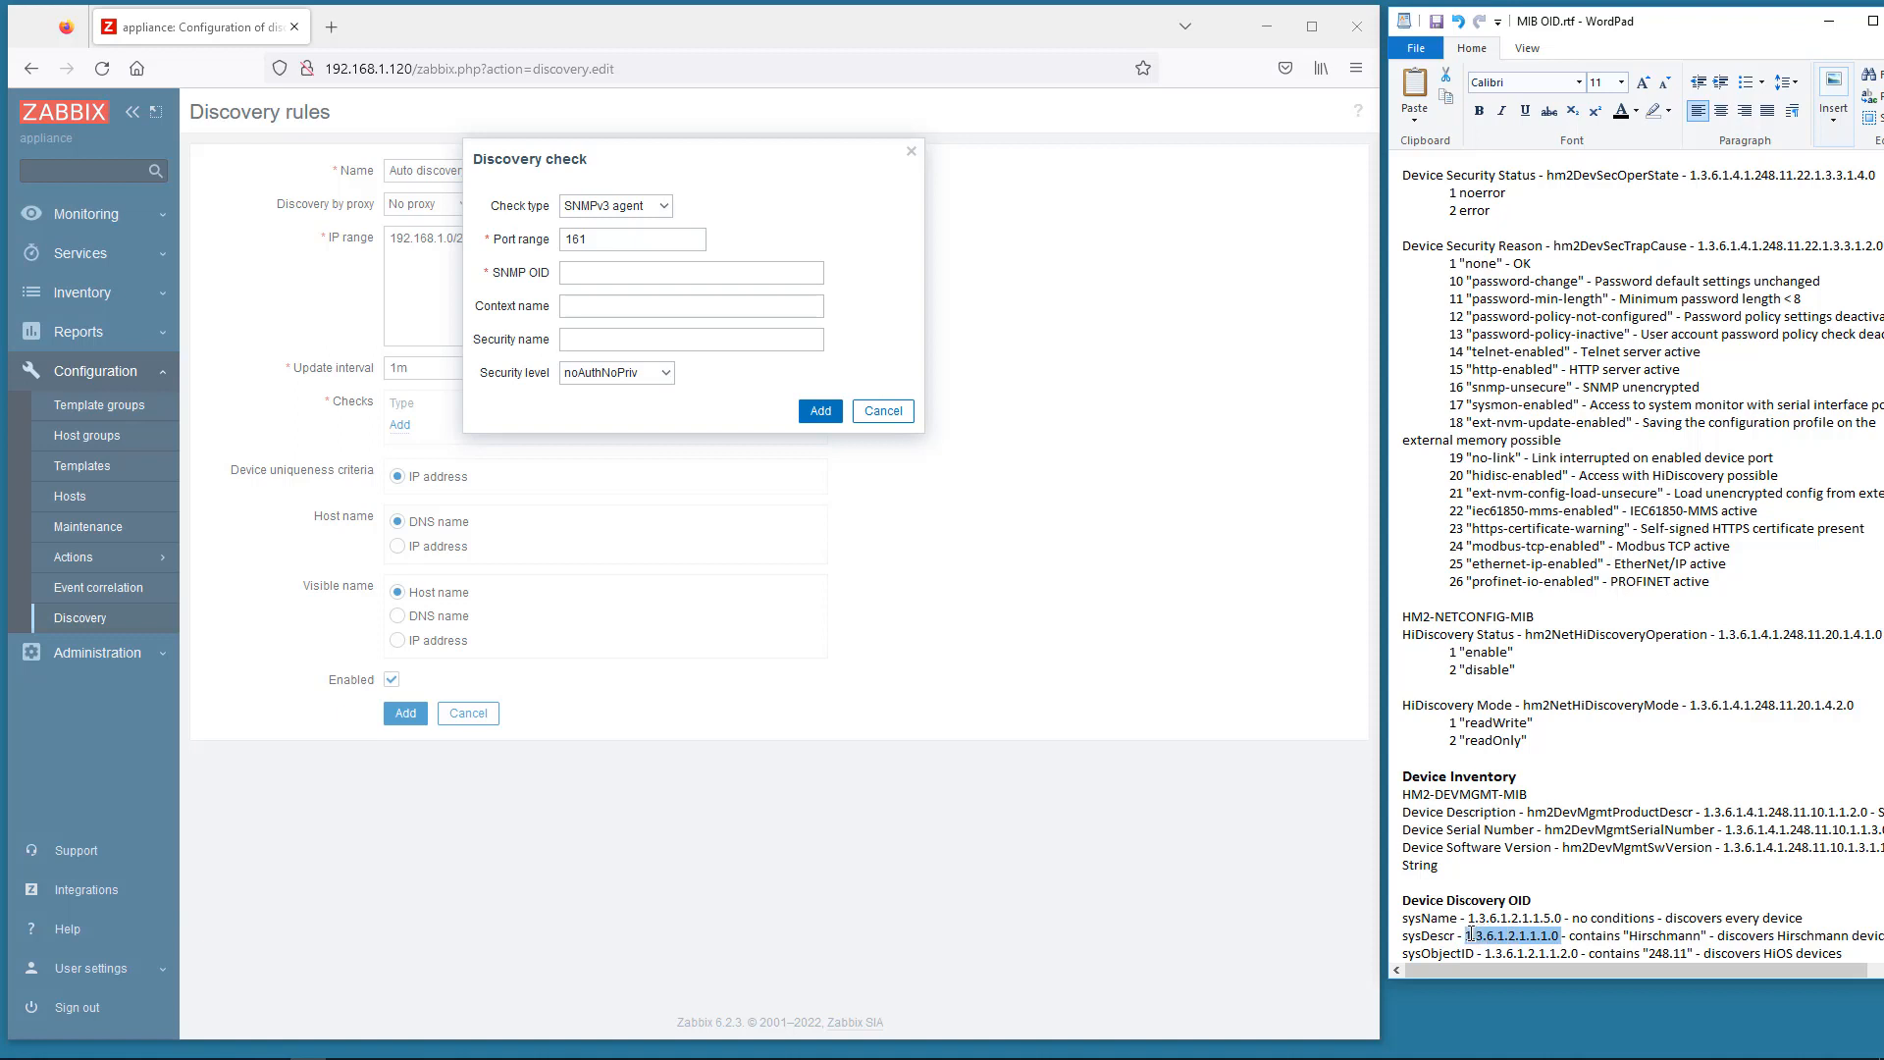
pyautogui.hotkey('ctrl', 'c')
pyautogui.click(586, 275)
pyautogui.hotkey('ctrl', 'v')
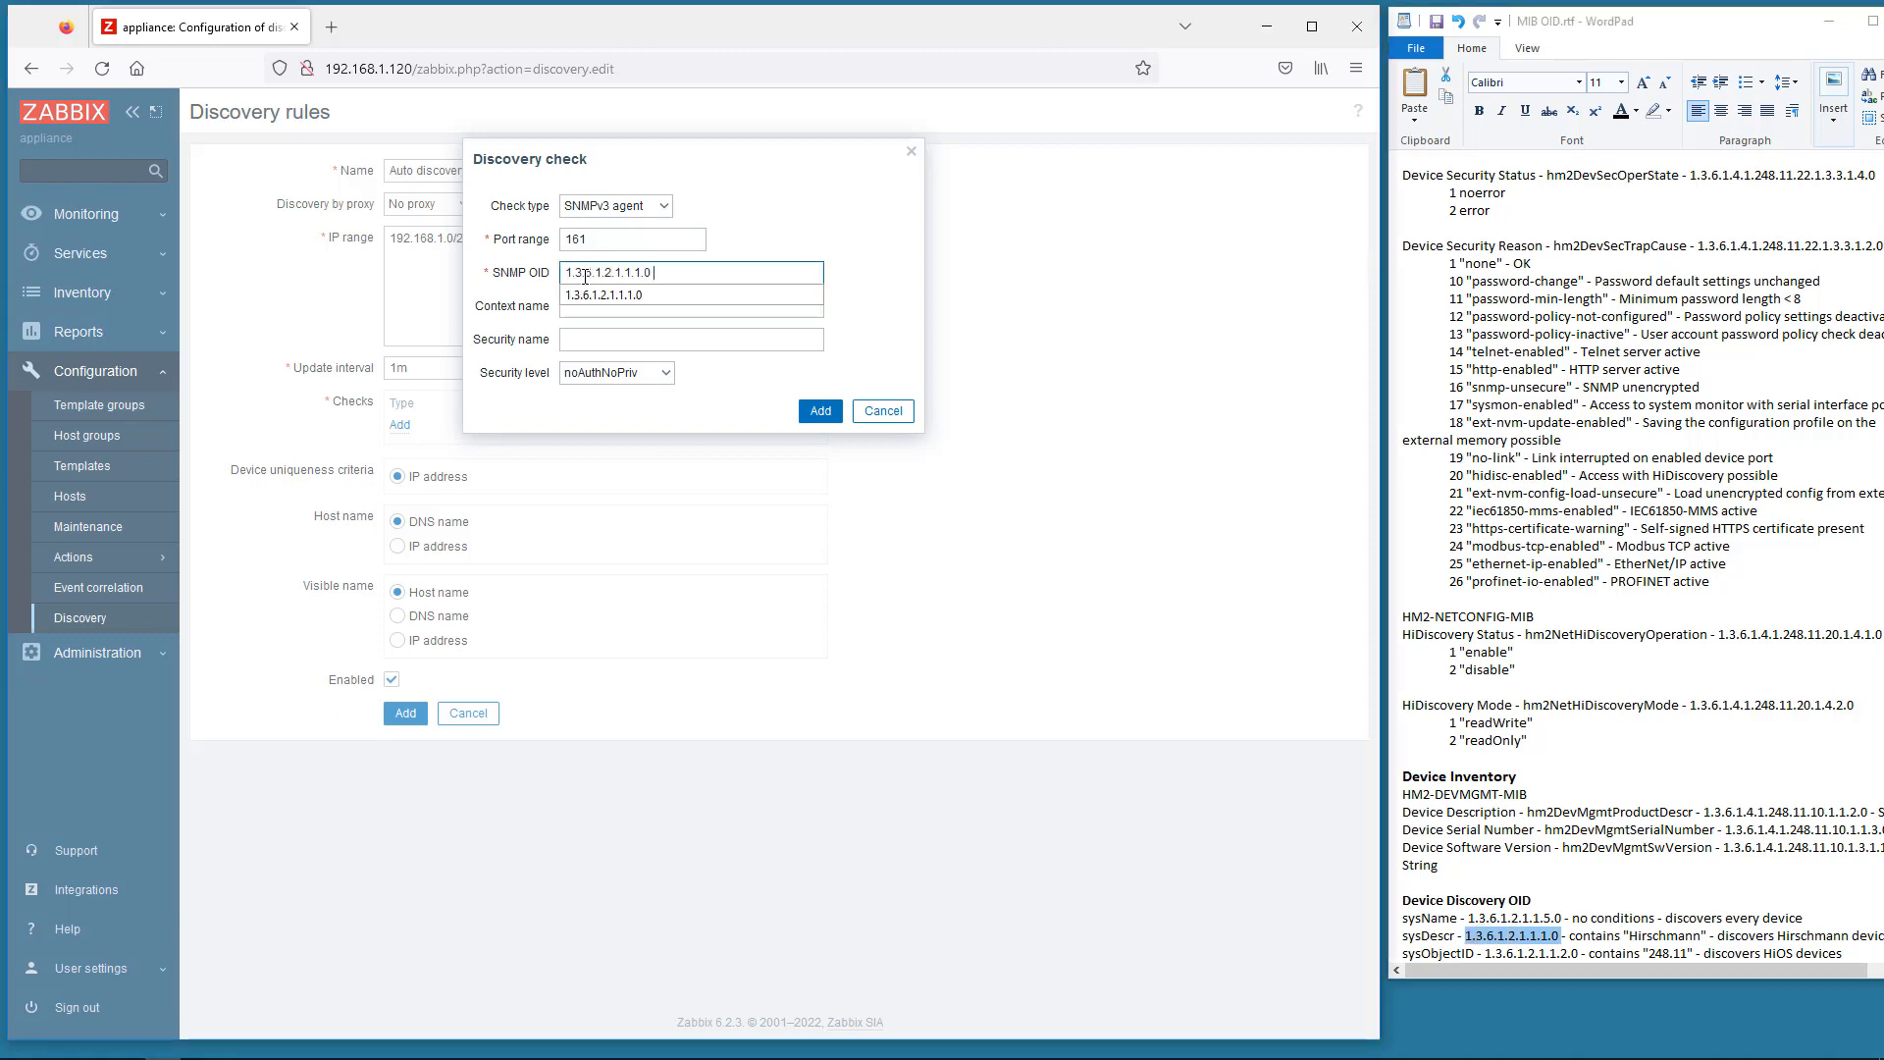
# - Set security name admin with authPriv level, enter both passphrases, and add the check
pyautogui.click(584, 339)
pyautogui.write('admin')
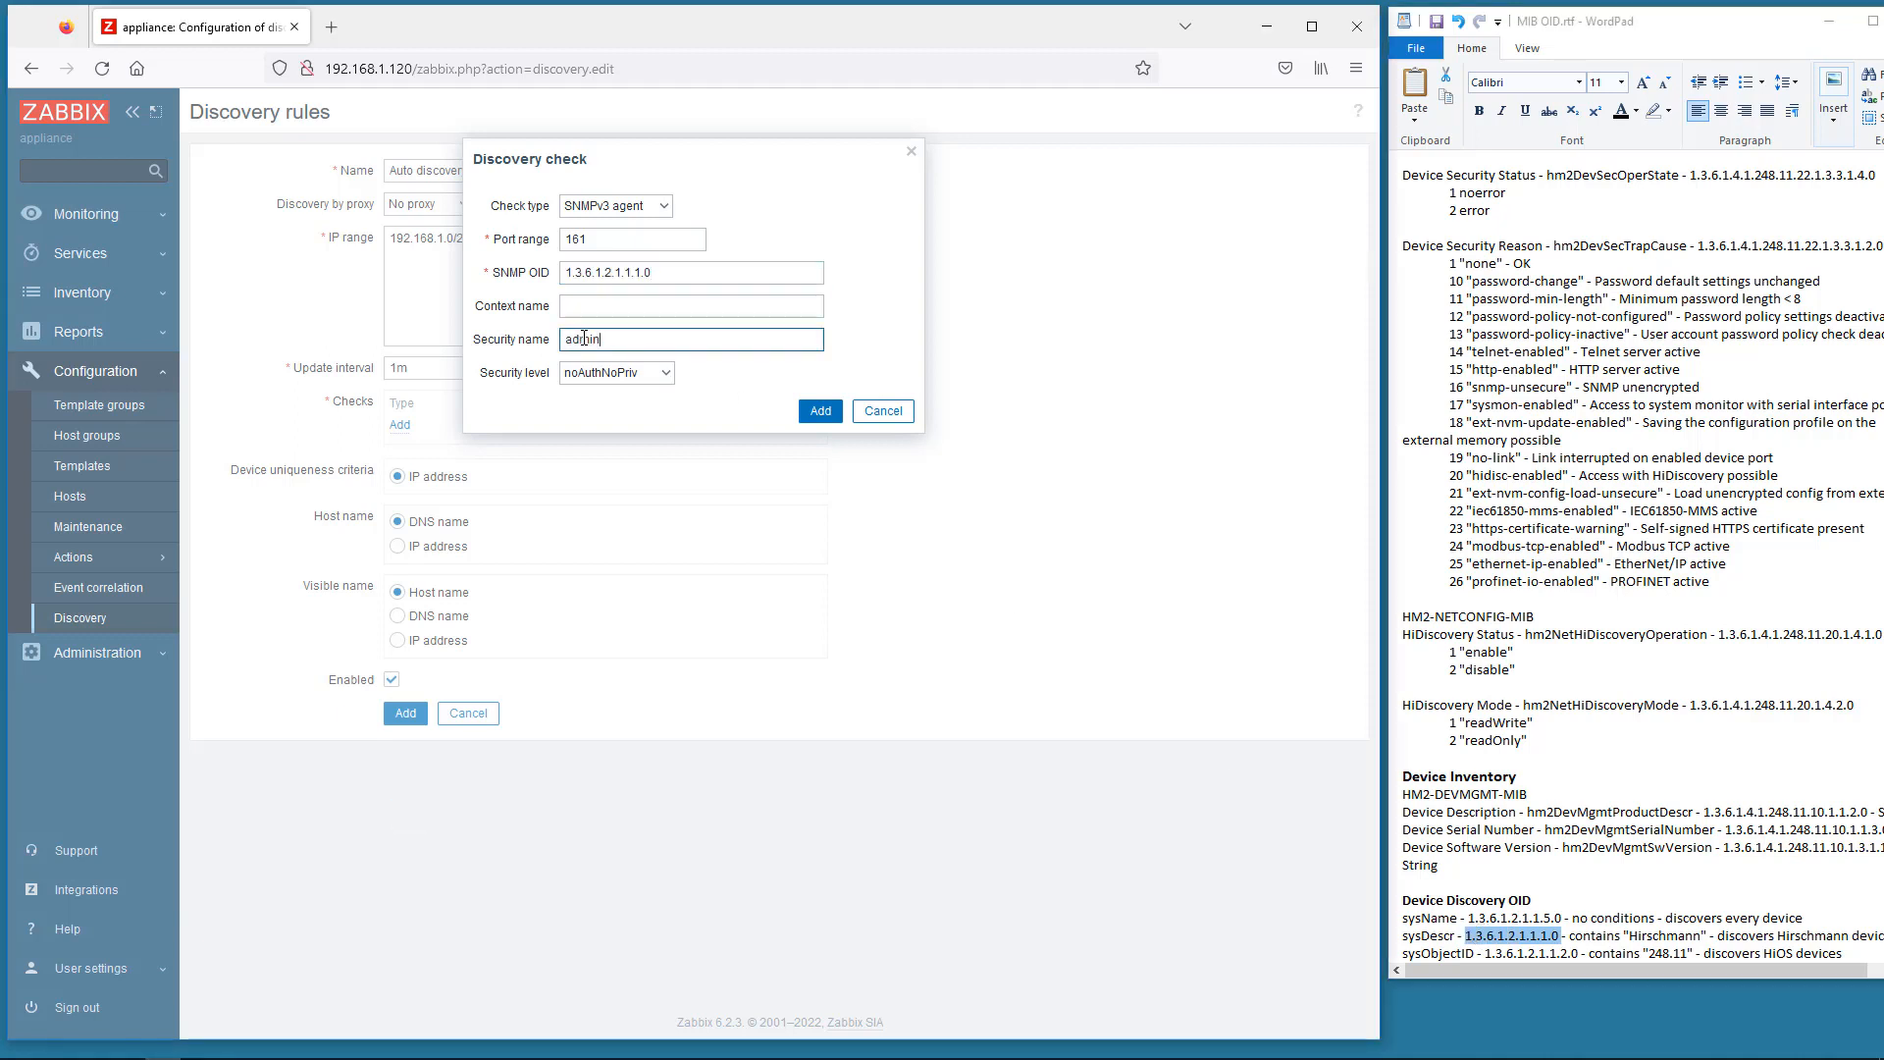
pyautogui.click(594, 375)
pyautogui.click(599, 447)
pyautogui.click(640, 439)
pyautogui.write('h')
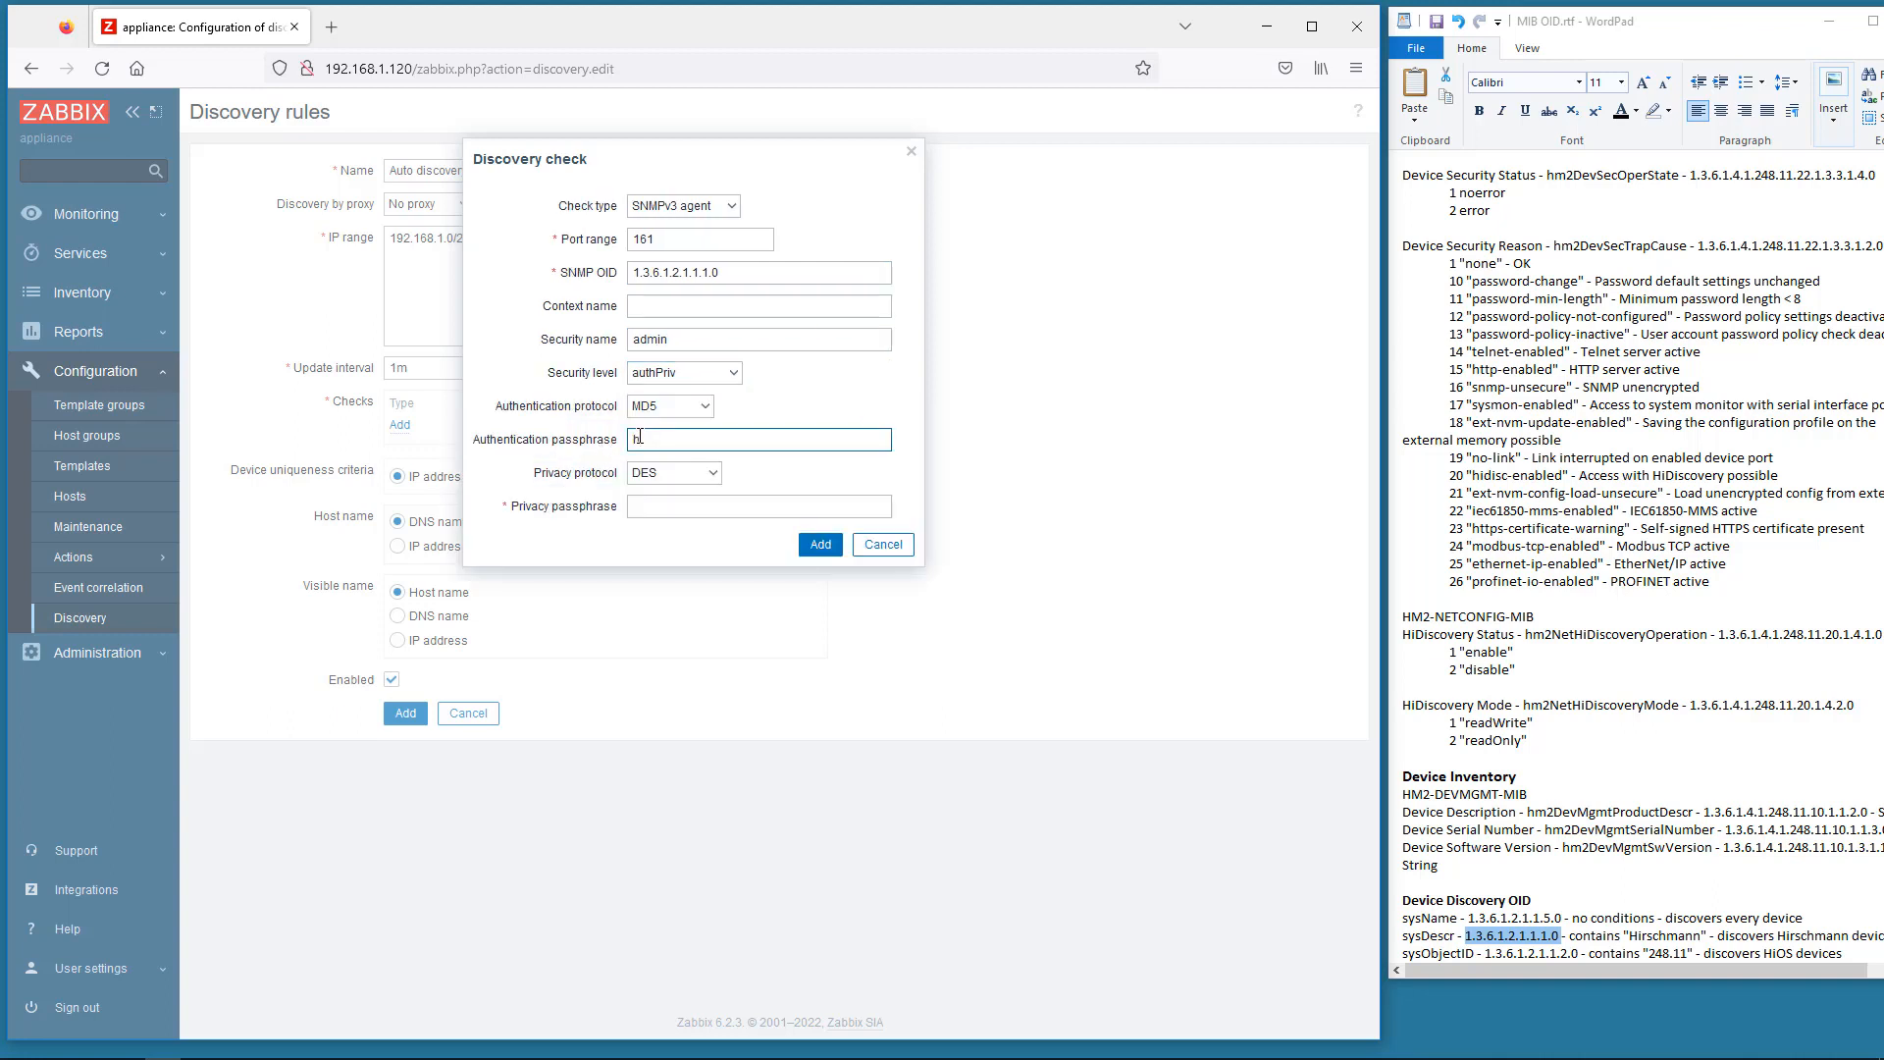
pyautogui.write('irschmann')
pyautogui.click(648, 506)
pyautogui.write('h')
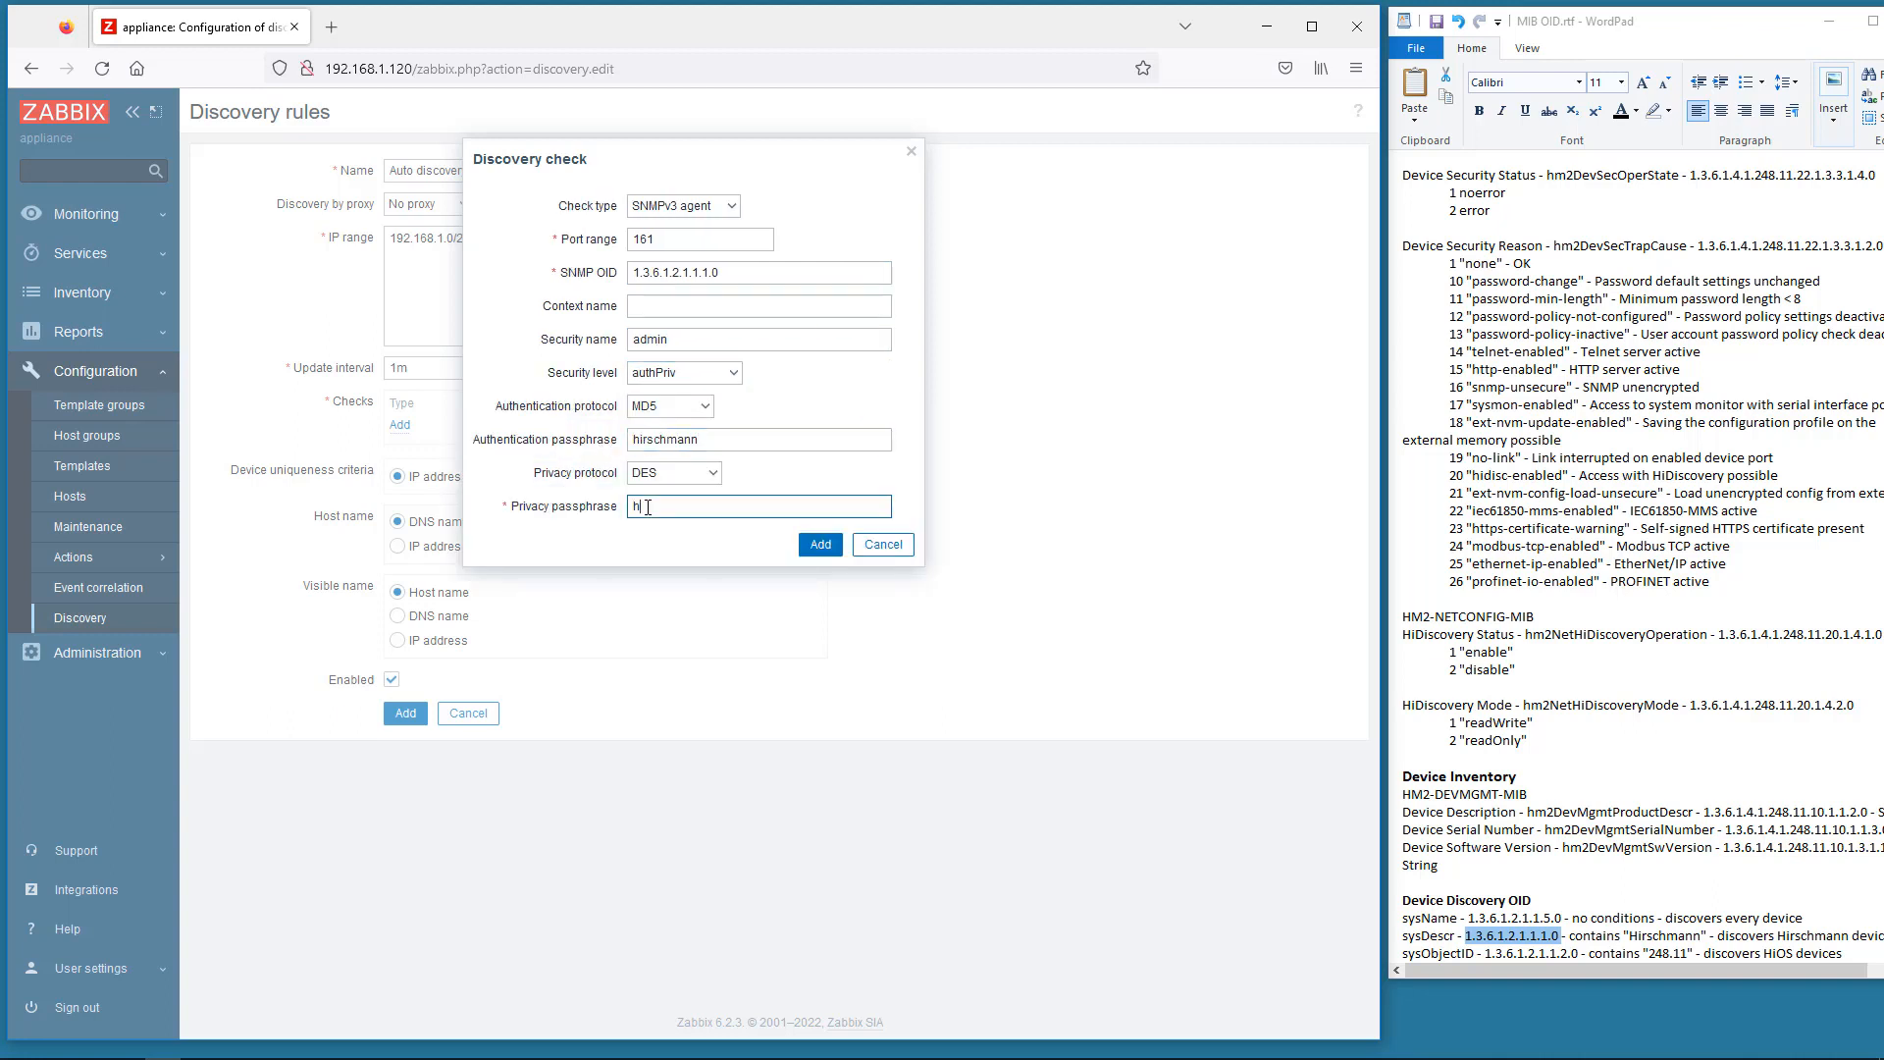
pyautogui.write('irschmann')
pyautogui.click(821, 545)
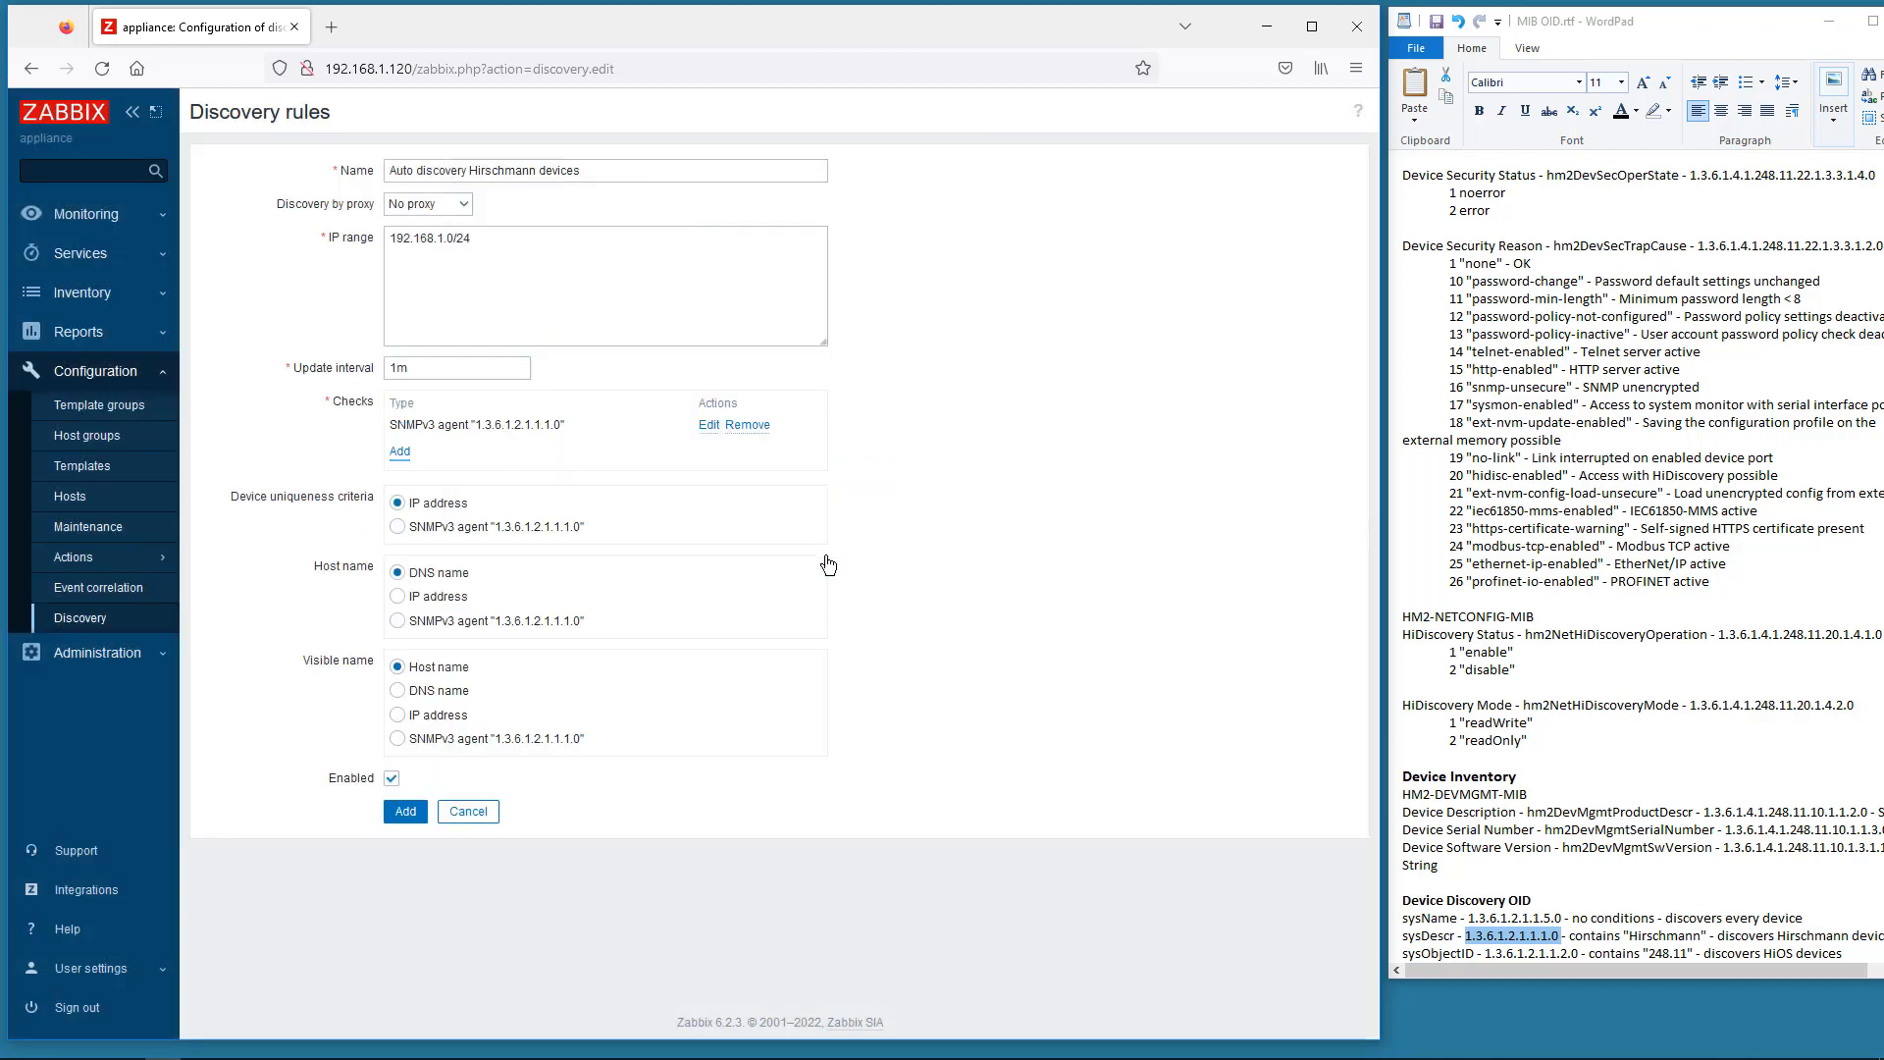
# - Take discovered host names from the SNMPv3 value and add the discovery rule
pyautogui.click(398, 621)
pyautogui.click(405, 813)
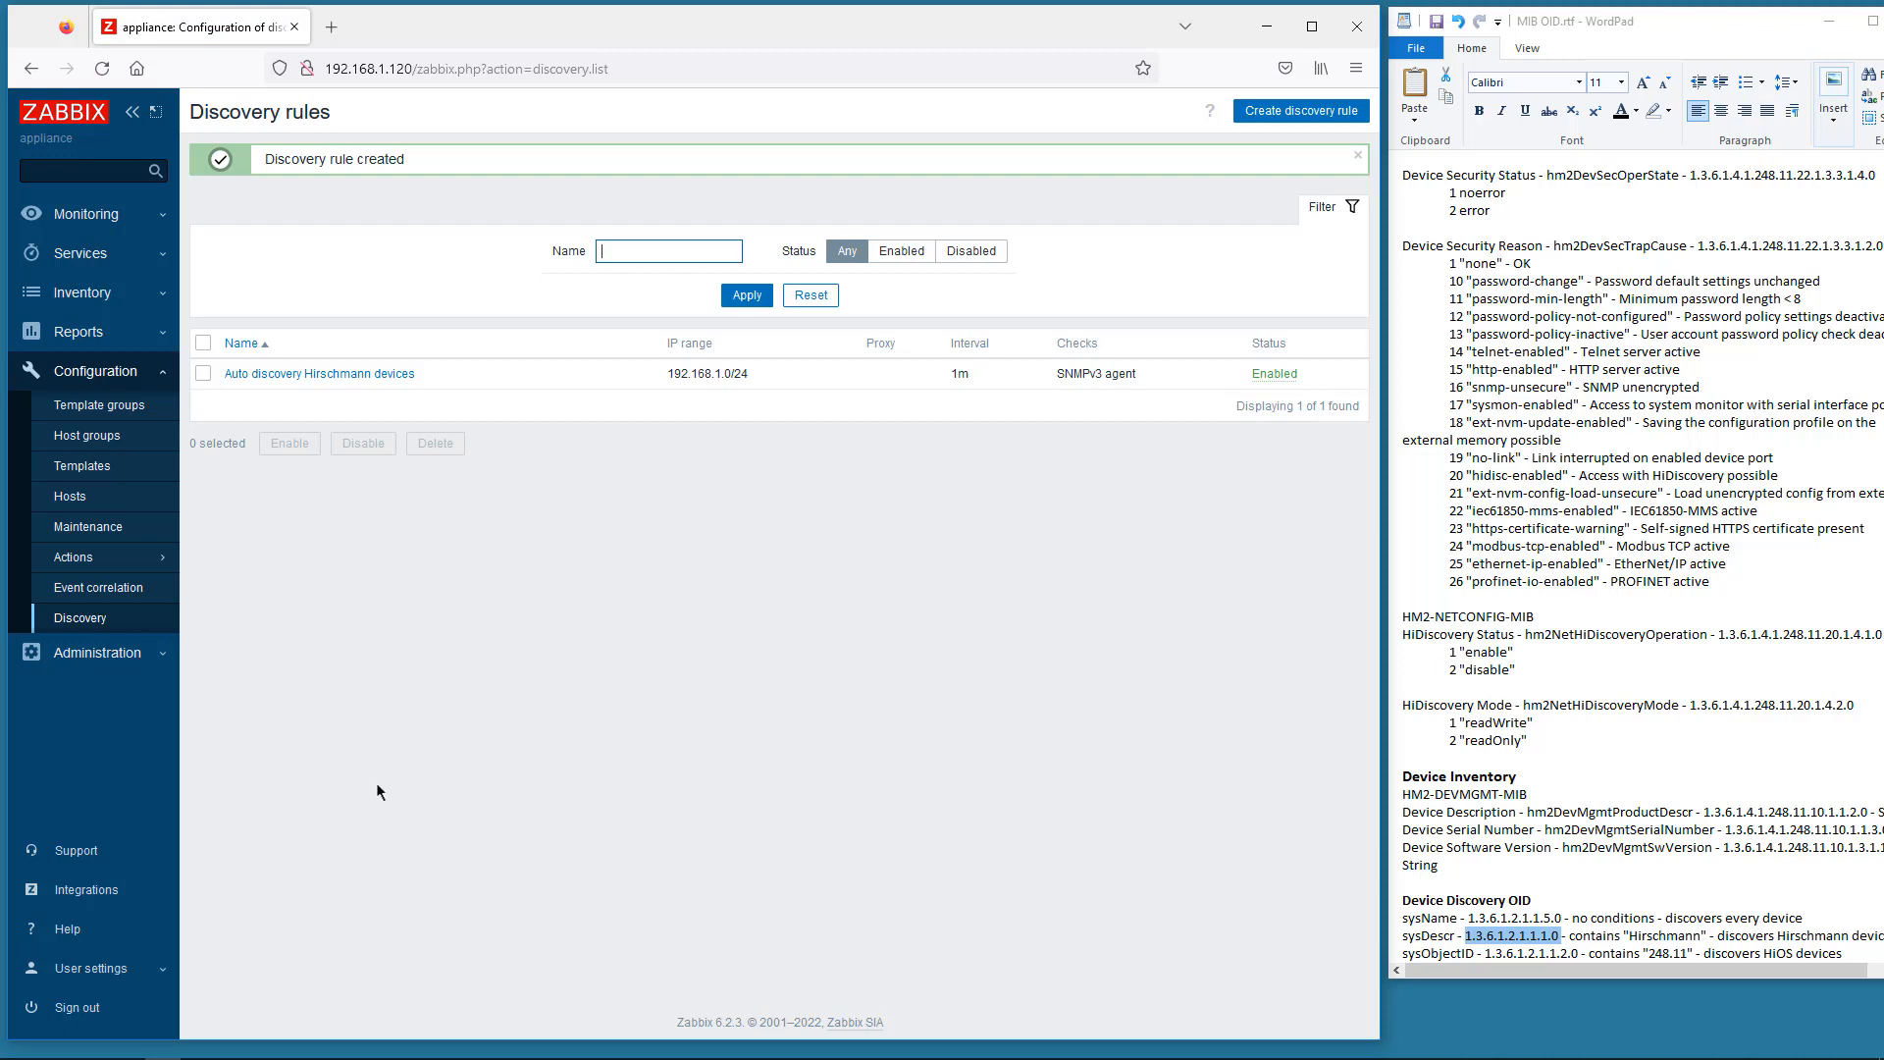
pyautogui.moveTo(148, 562)
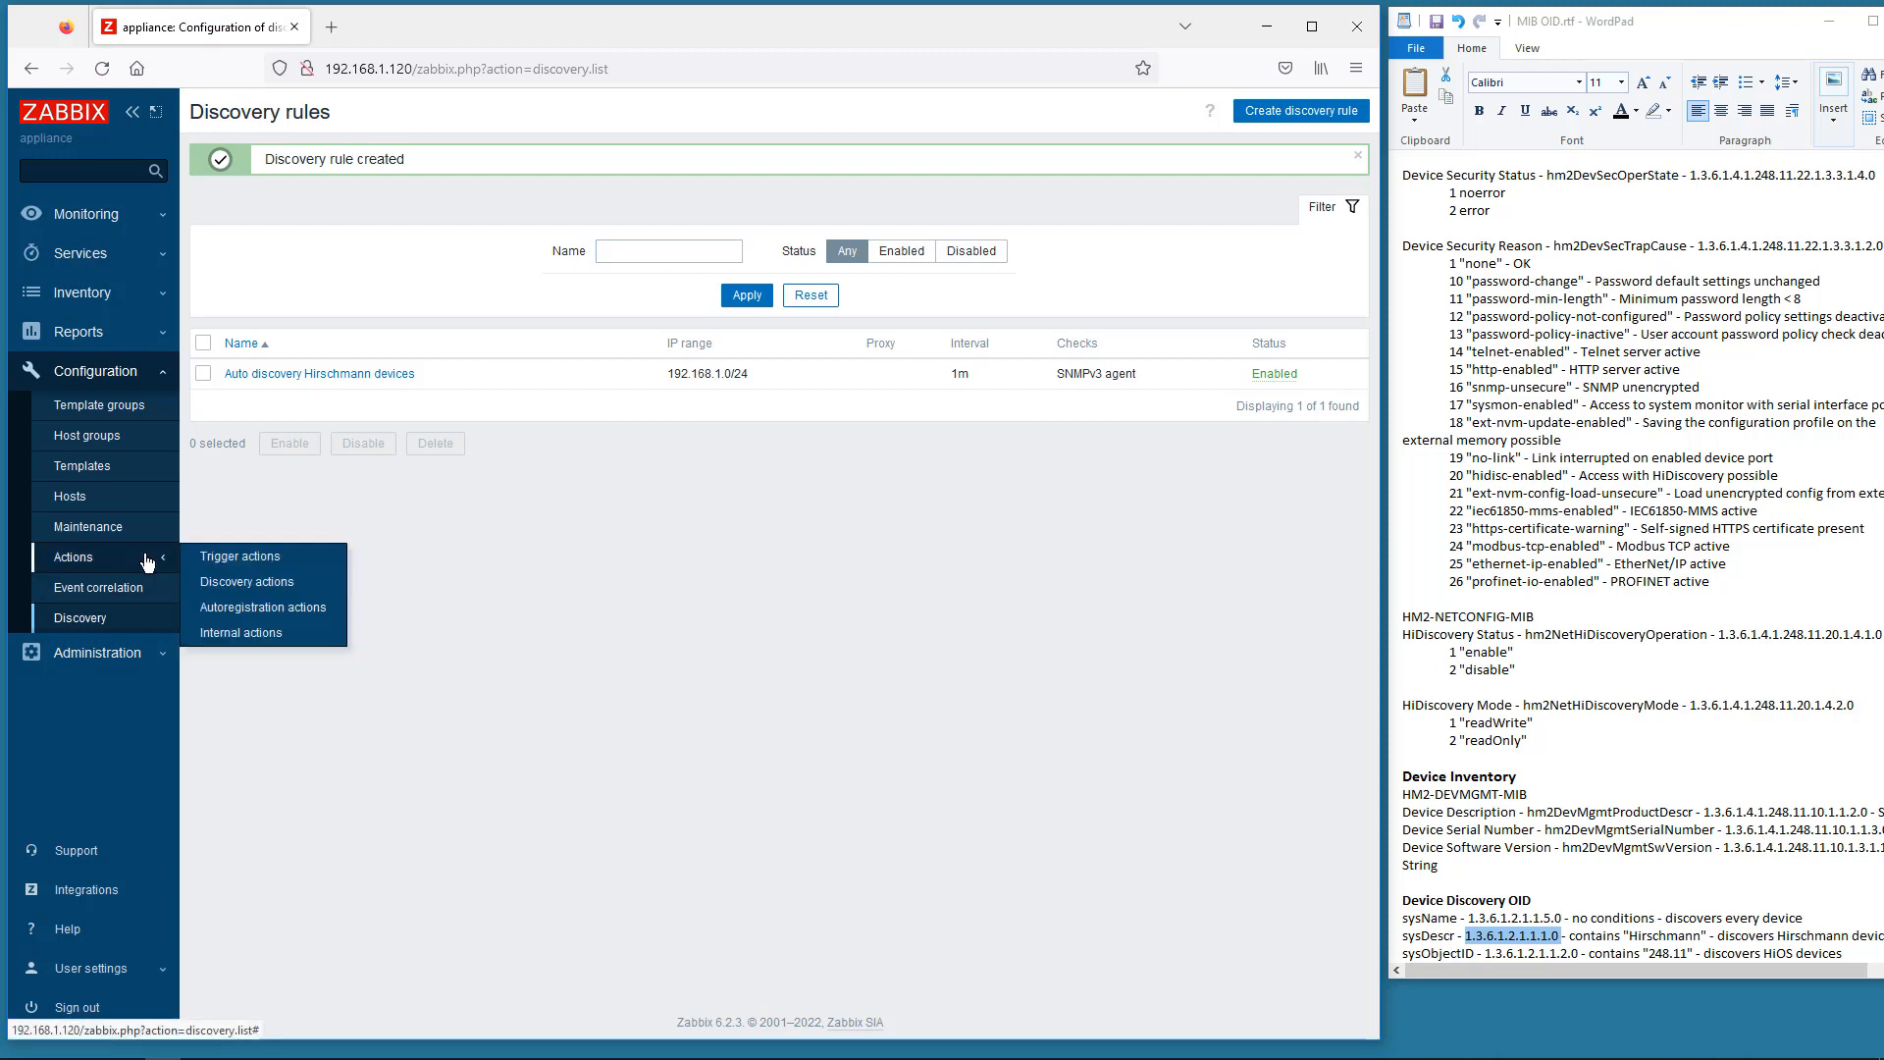
# - Create a new discovery action named HiOS Discovery
pyautogui.click(248, 583)
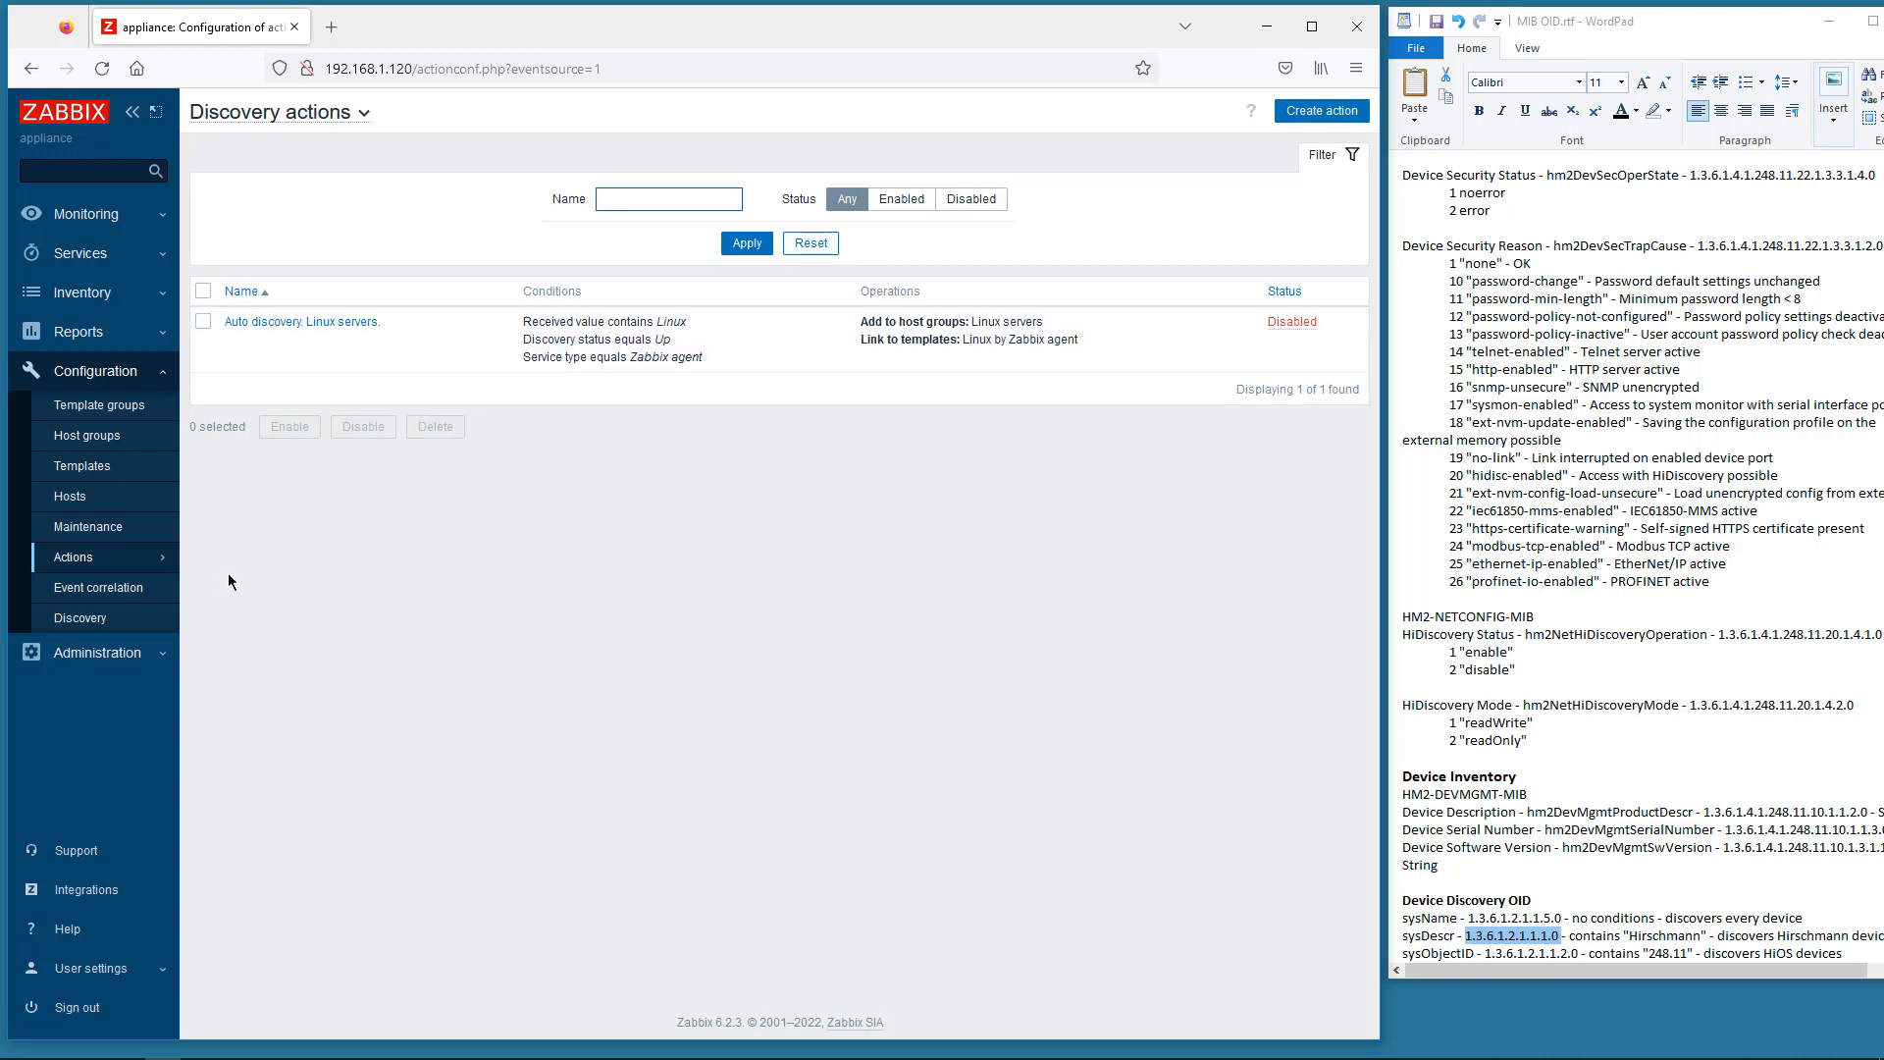
pyautogui.click(1319, 112)
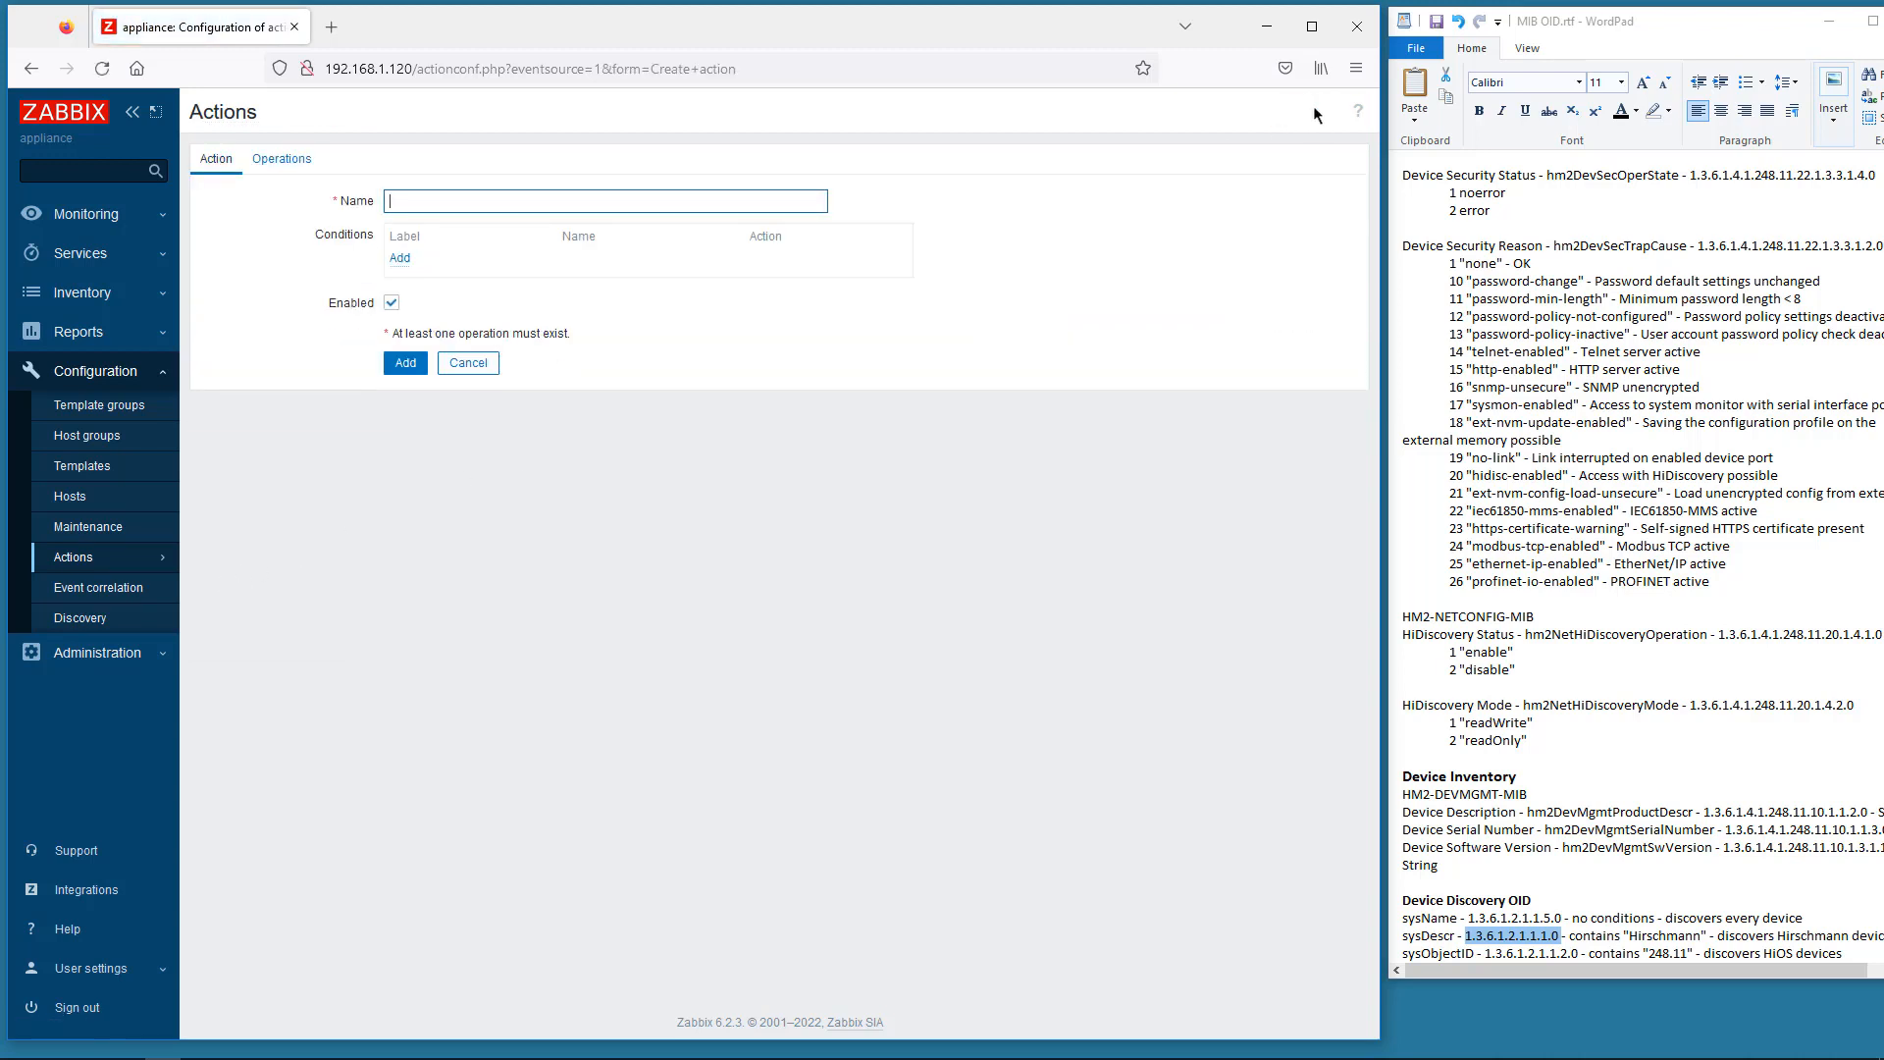
pyautogui.click(398, 202)
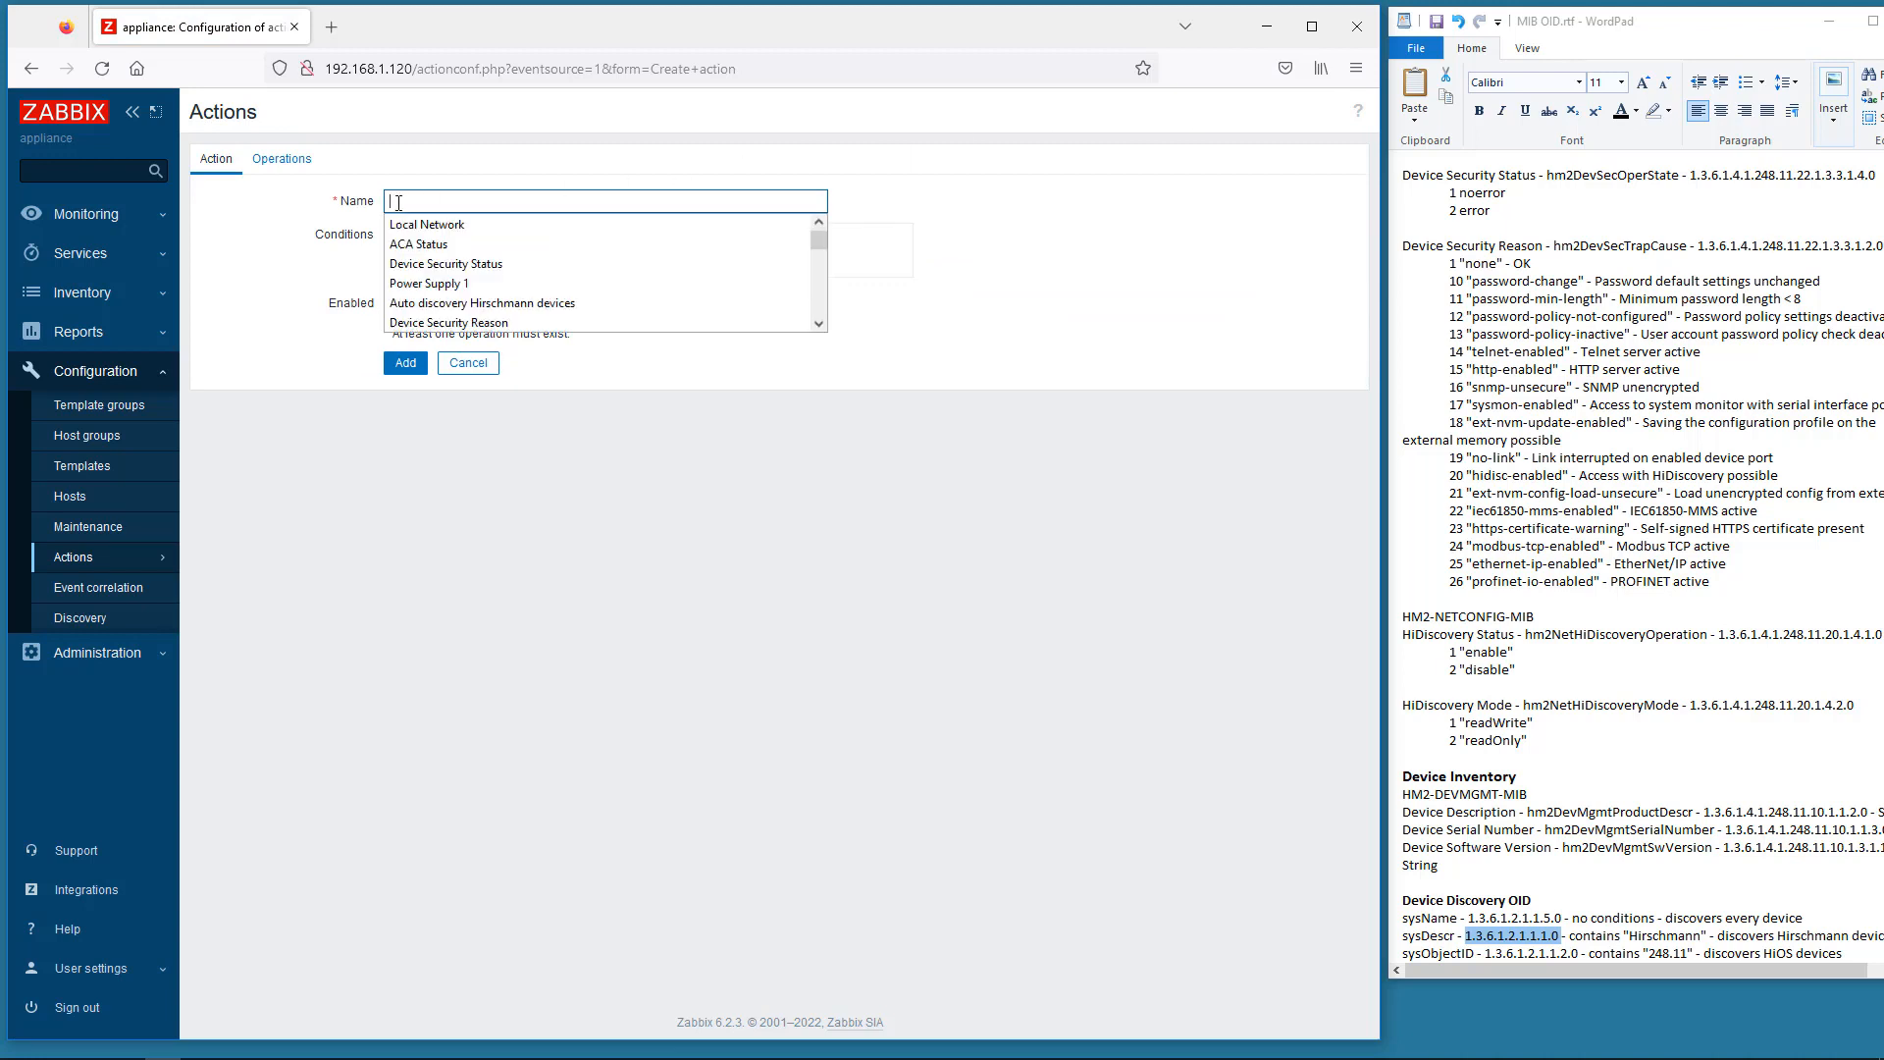
pyautogui.write('h')
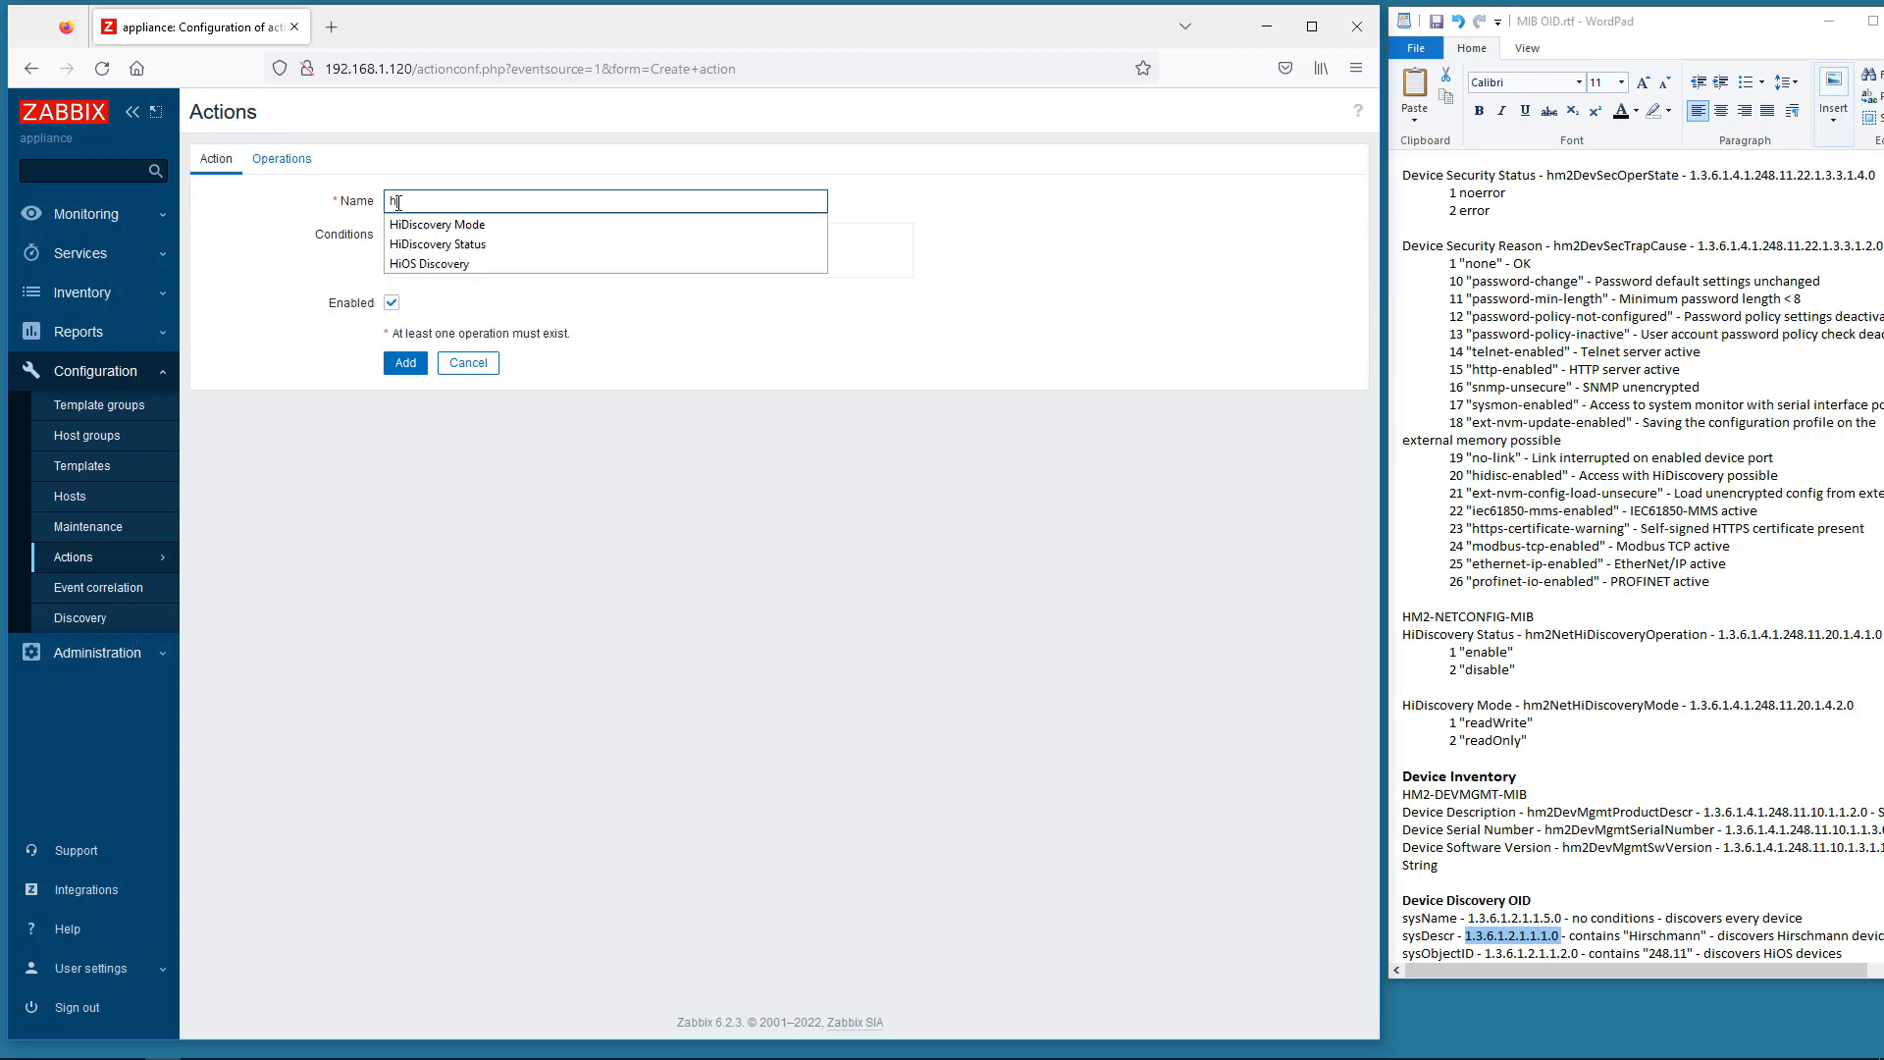
pyautogui.click(412, 263)
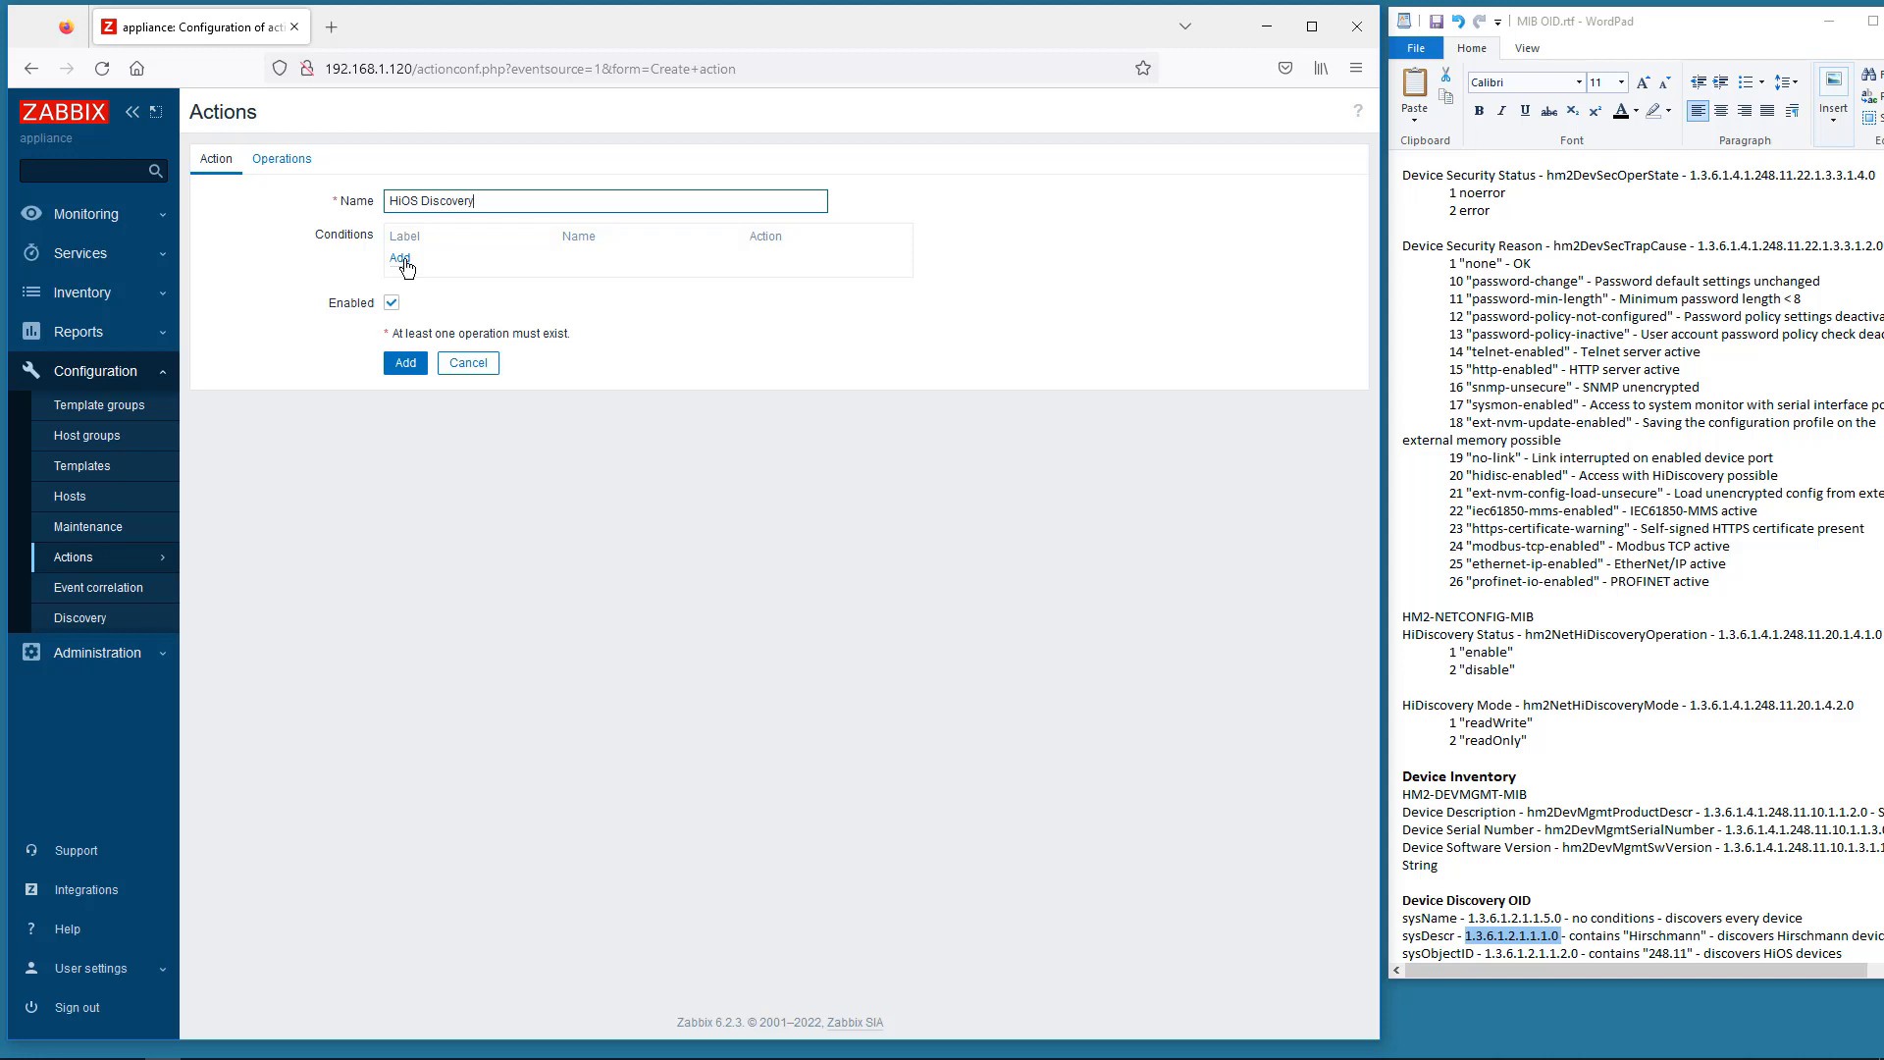
# - Add the condition Received value contains Hirschmann
pyautogui.click(400, 259)
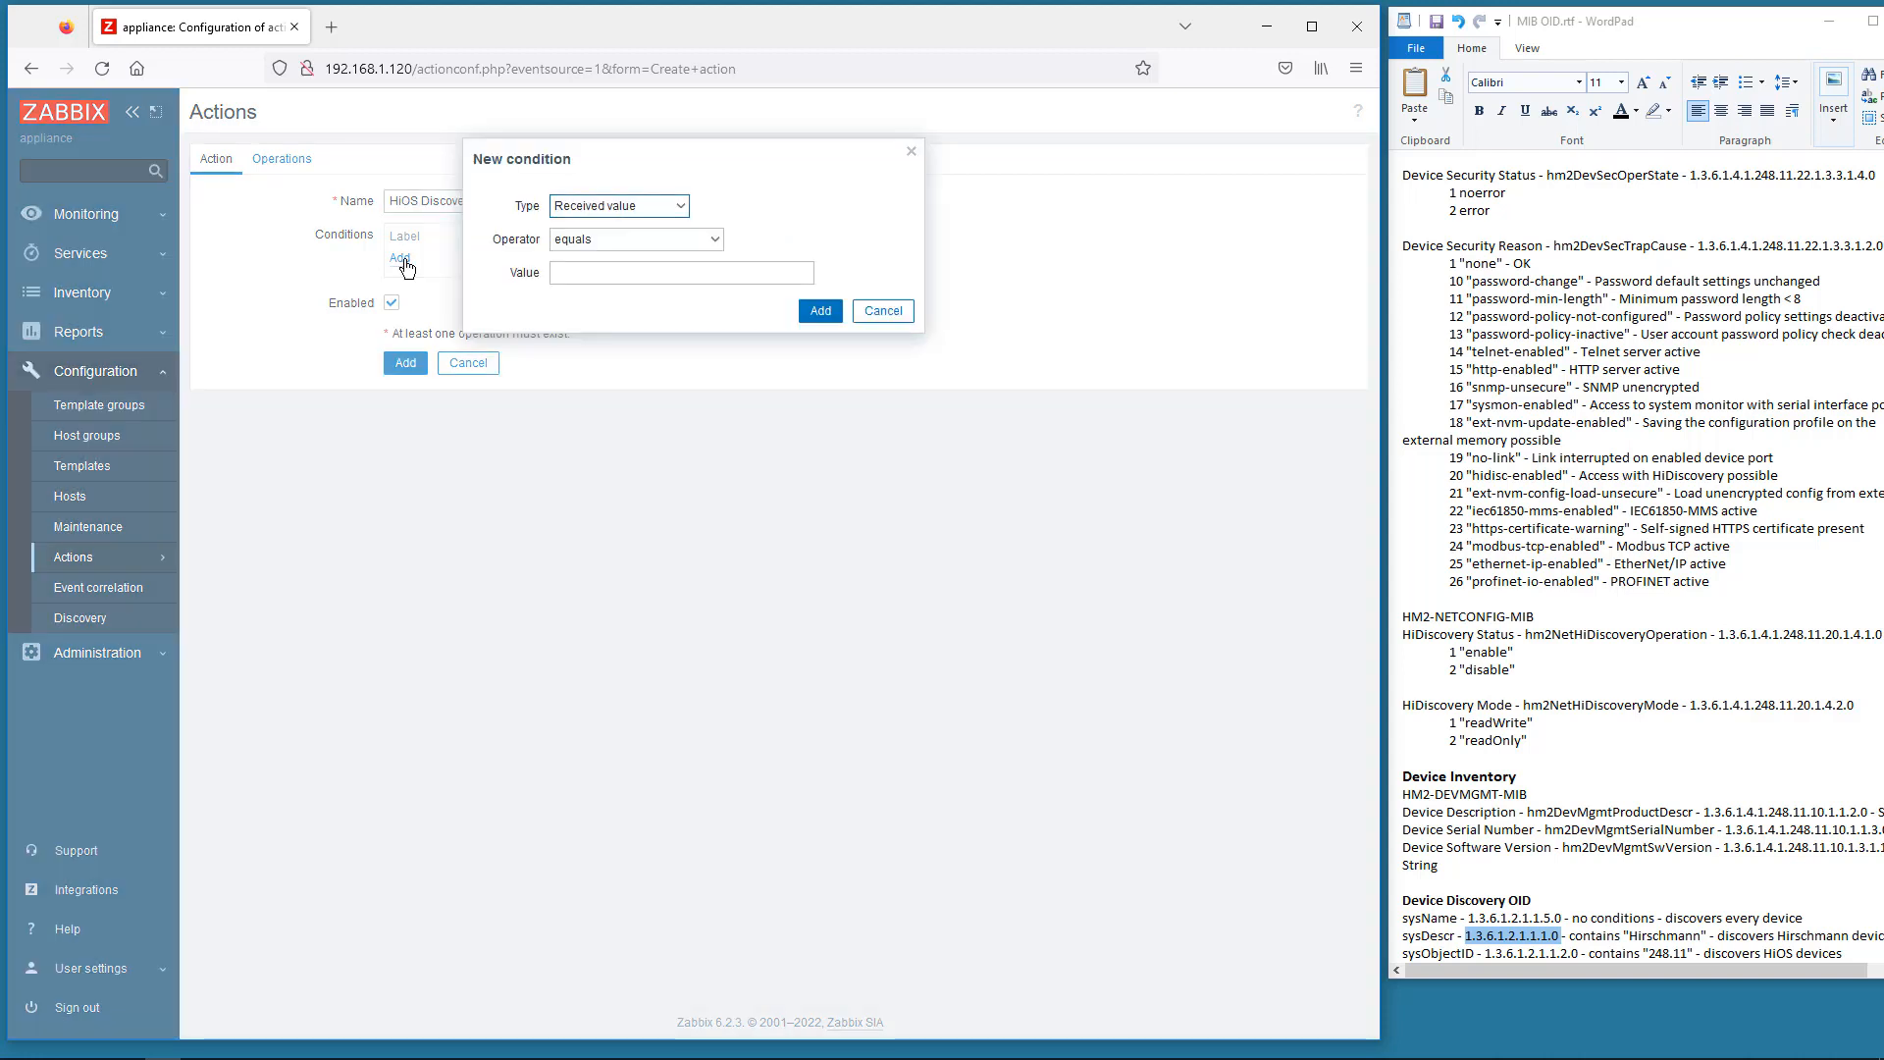
pyautogui.click(577, 242)
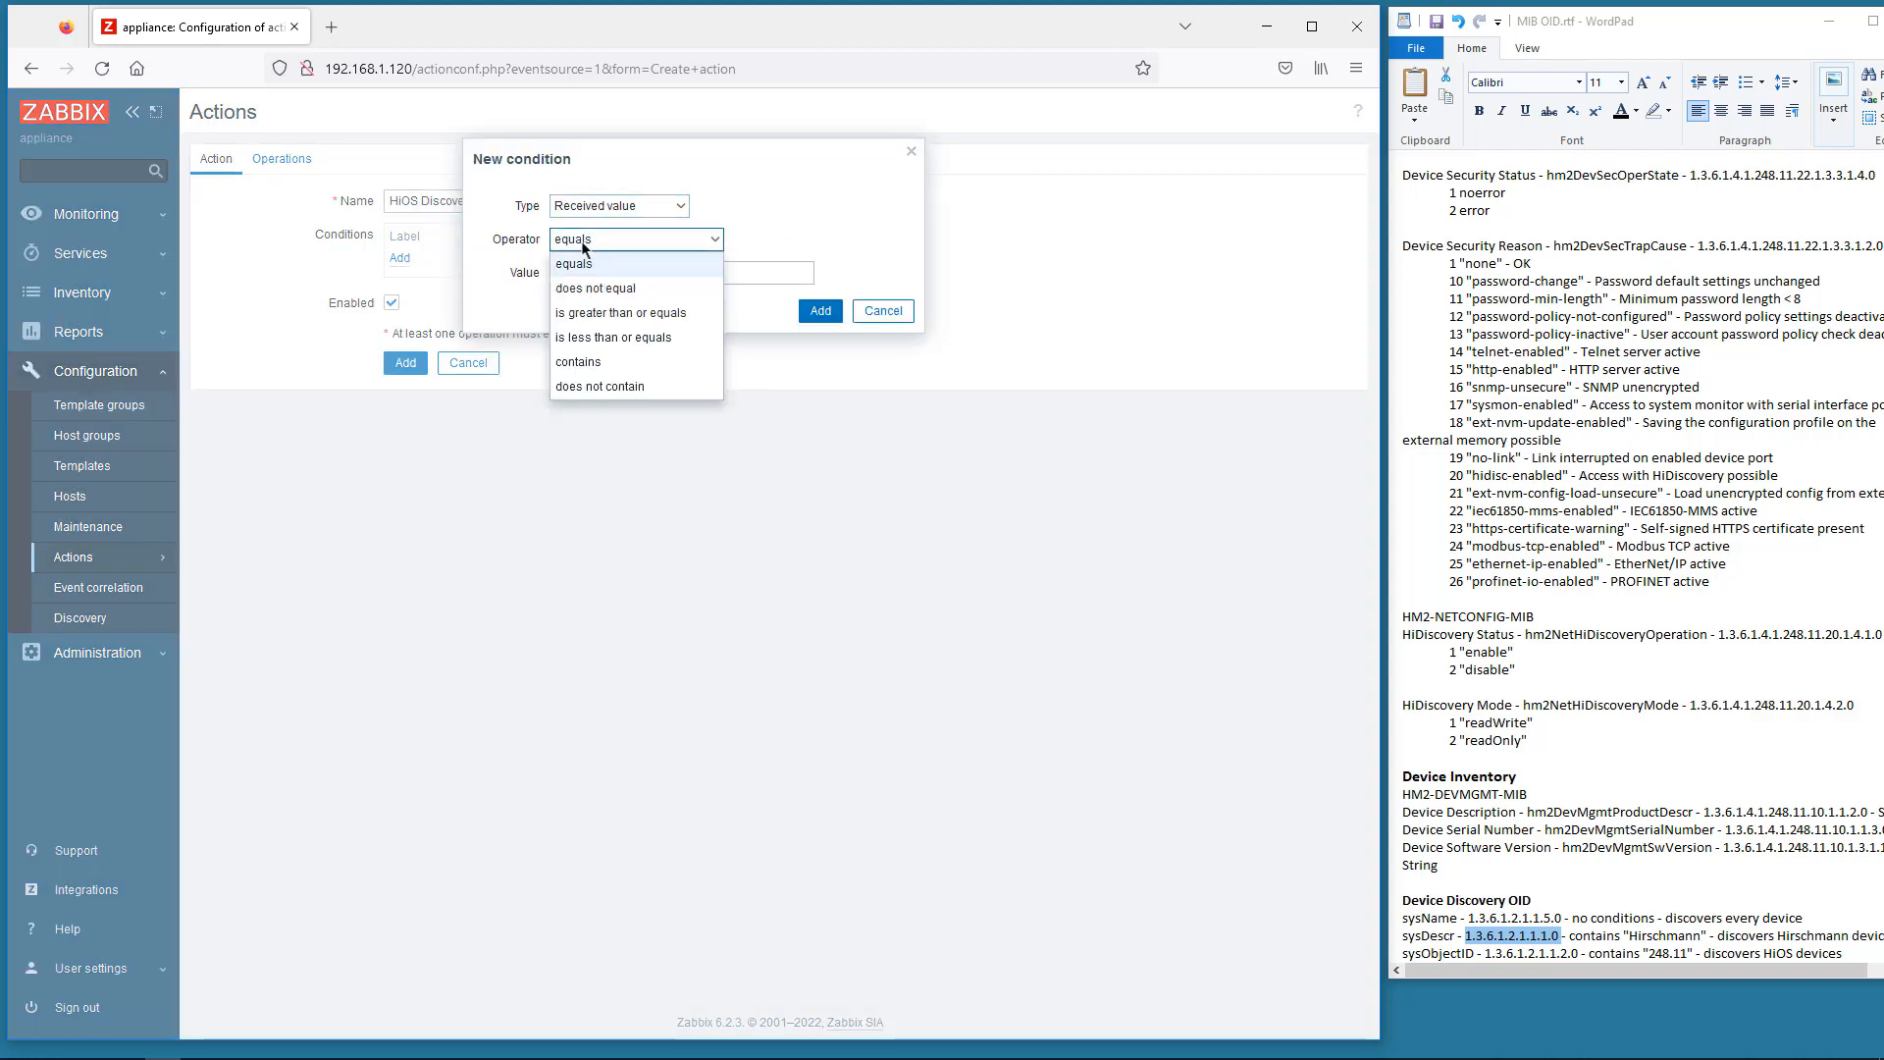
pyautogui.click(578, 362)
pyautogui.click(572, 273)
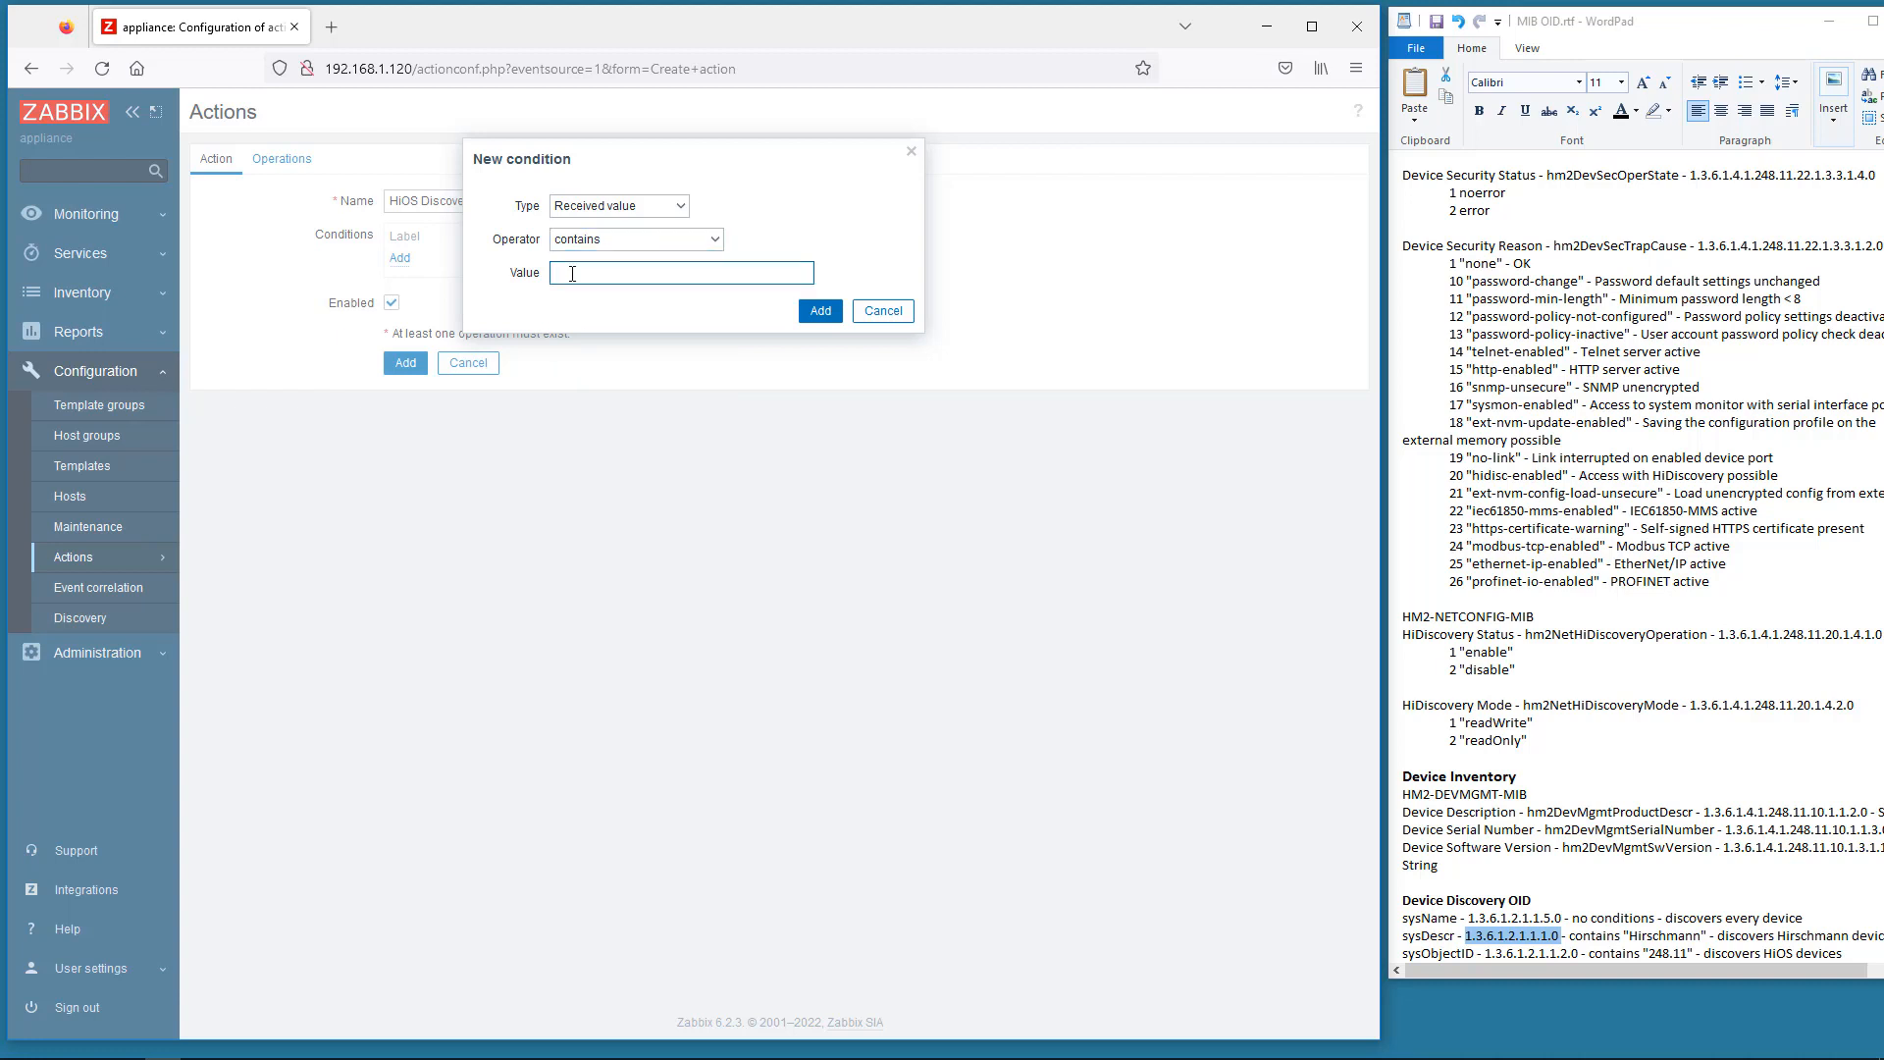
pyautogui.write('Hirschmann')
pyautogui.click(820, 310)
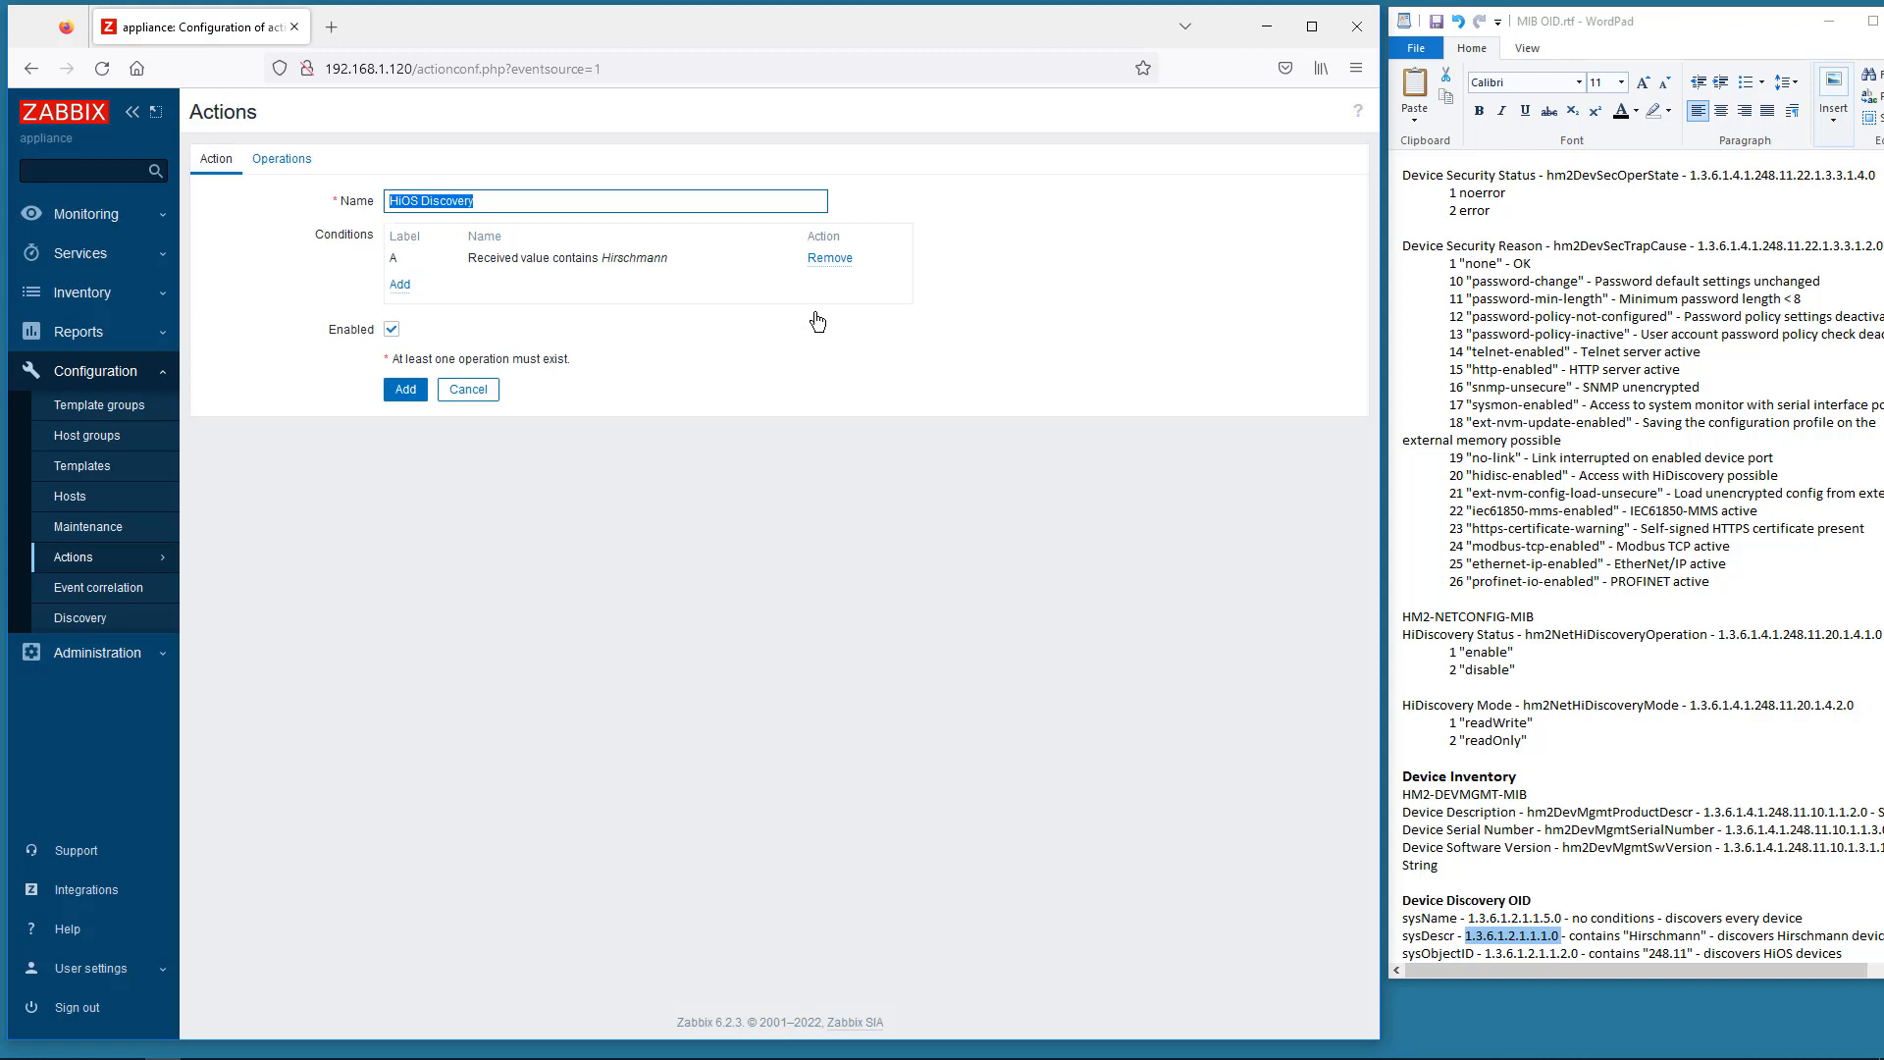
# - Start a new Link to template operation on the action's Operations tab
pyautogui.click(274, 162)
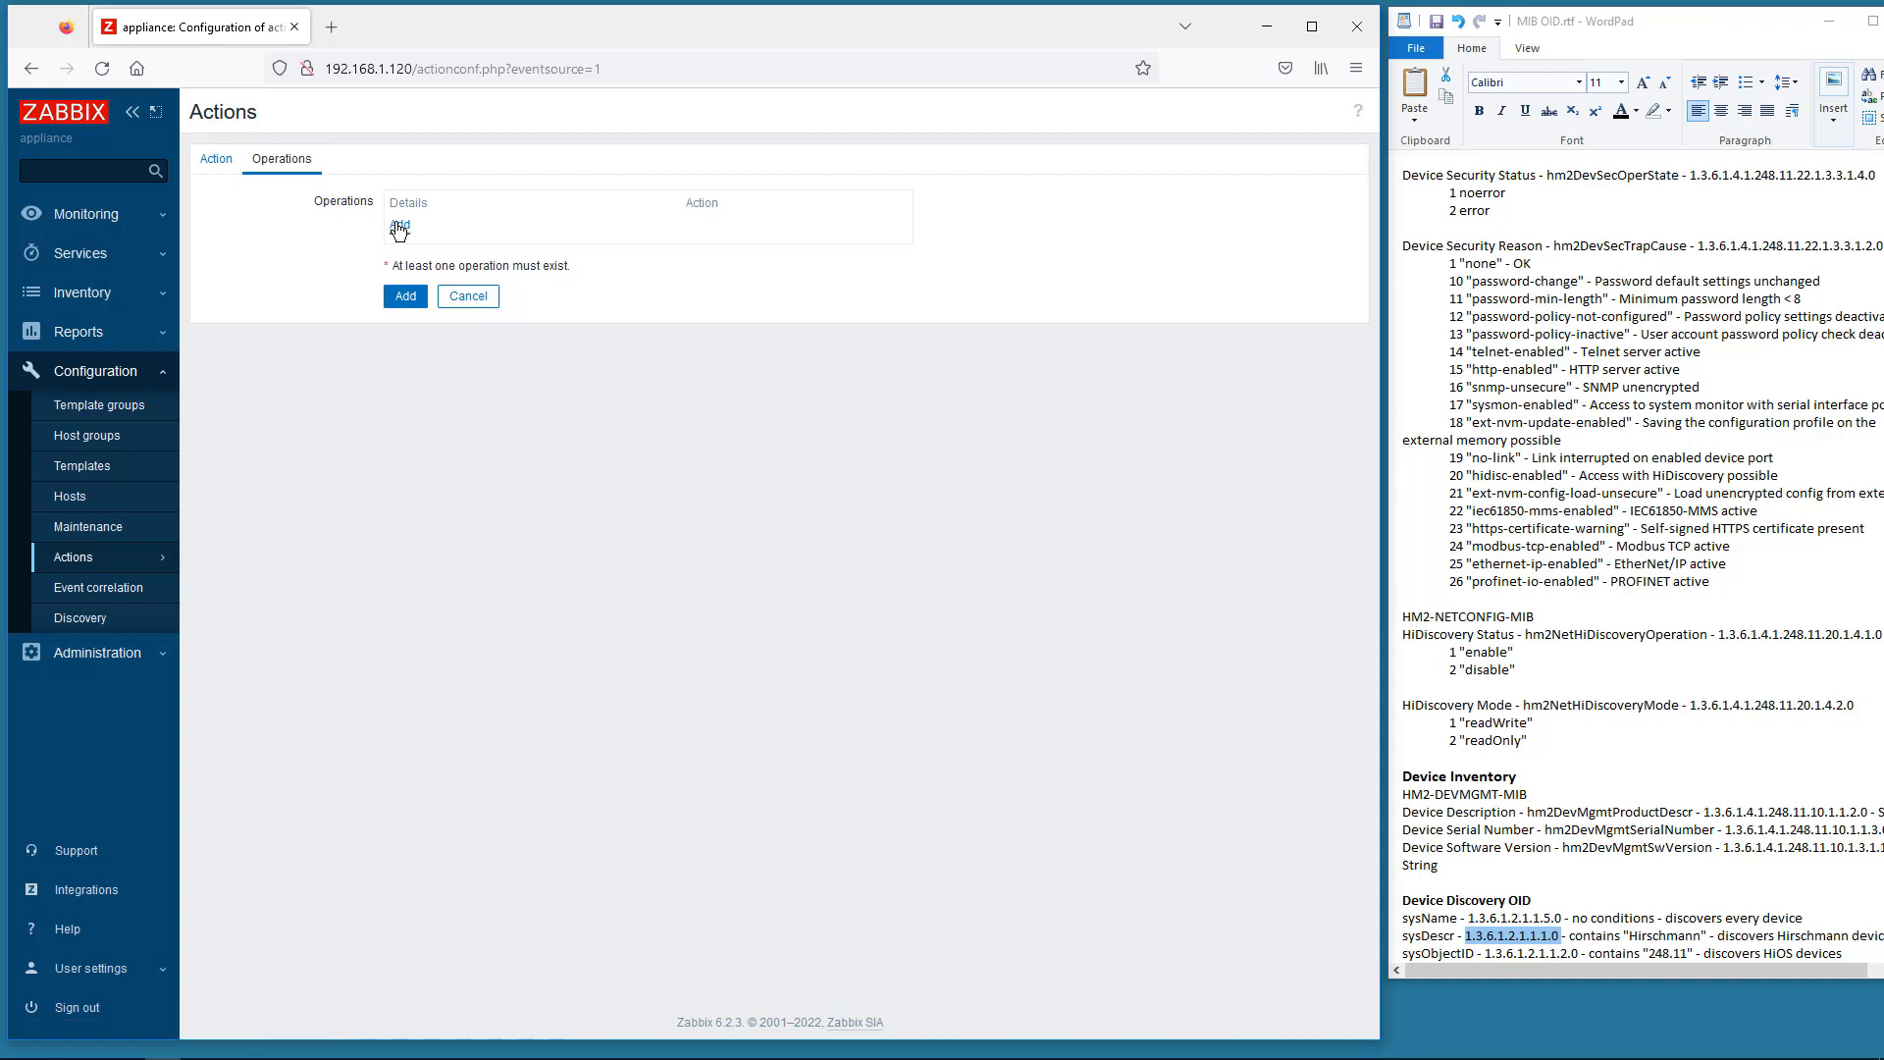
pyautogui.click(399, 227)
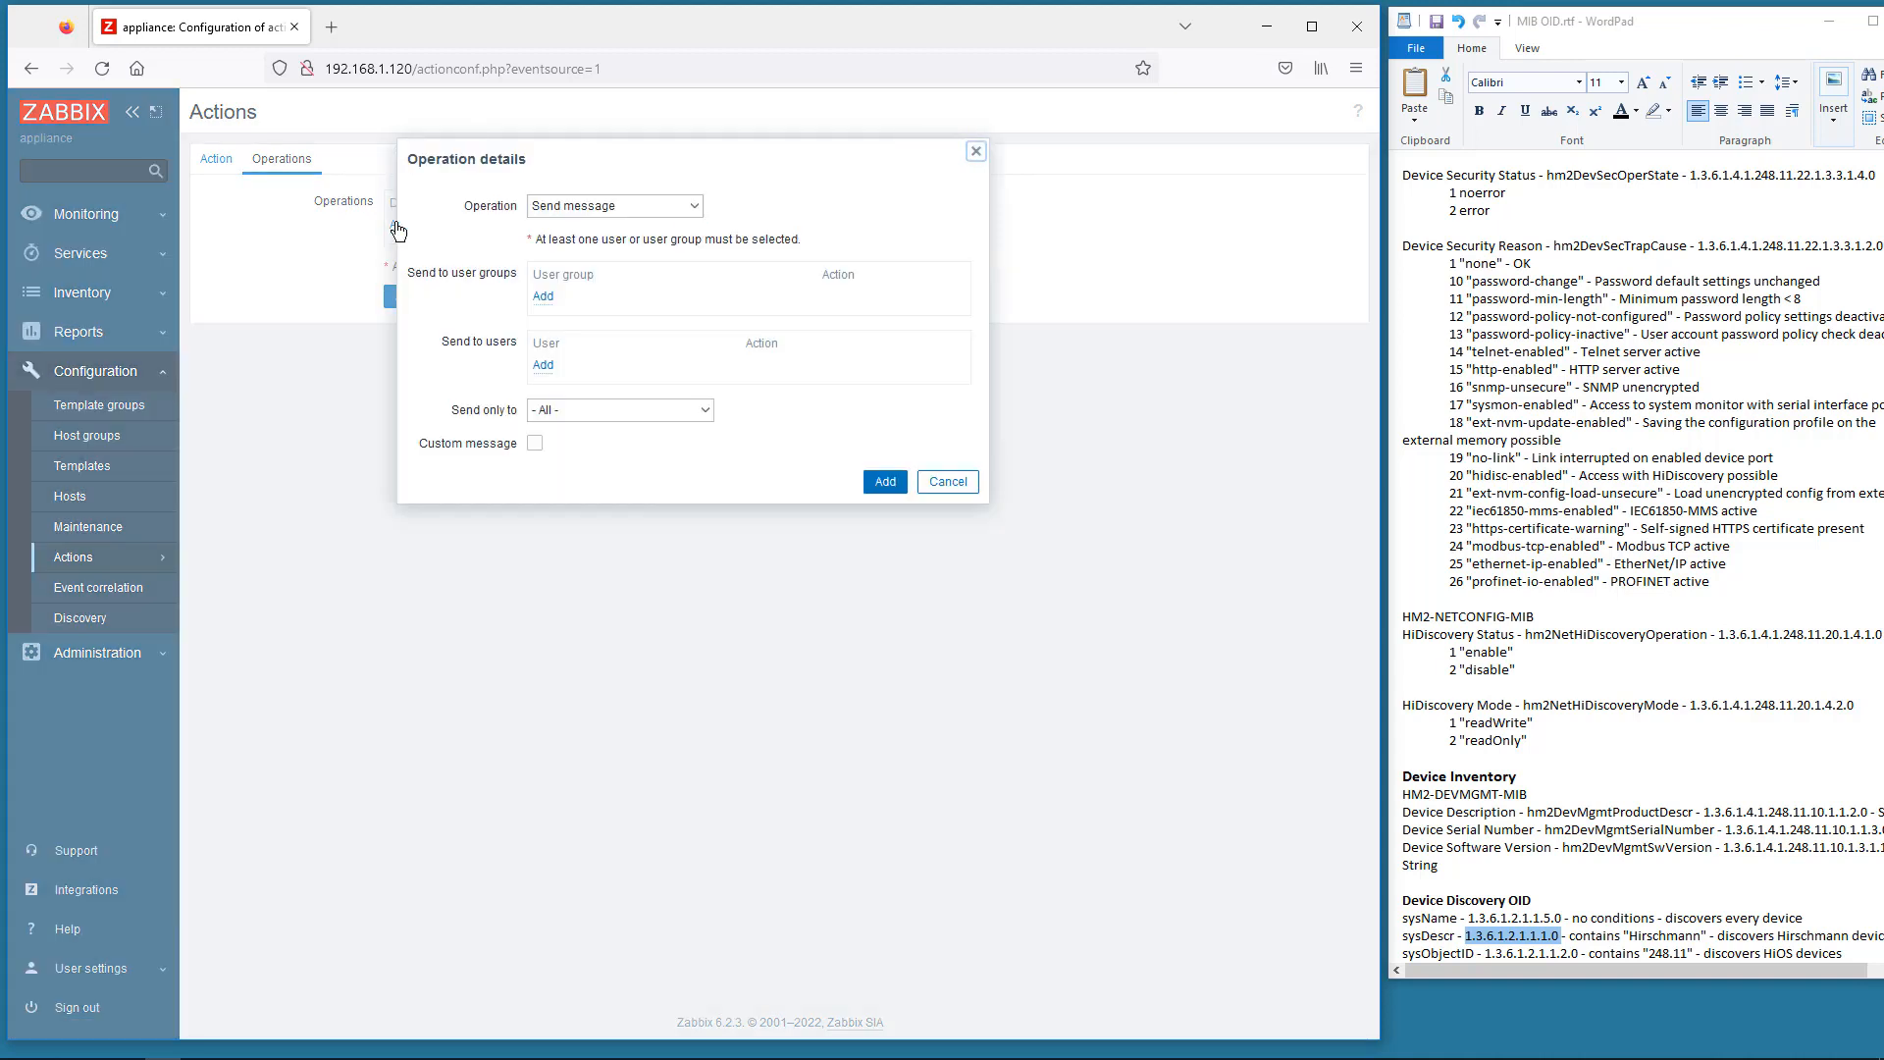
pyautogui.click(640, 204)
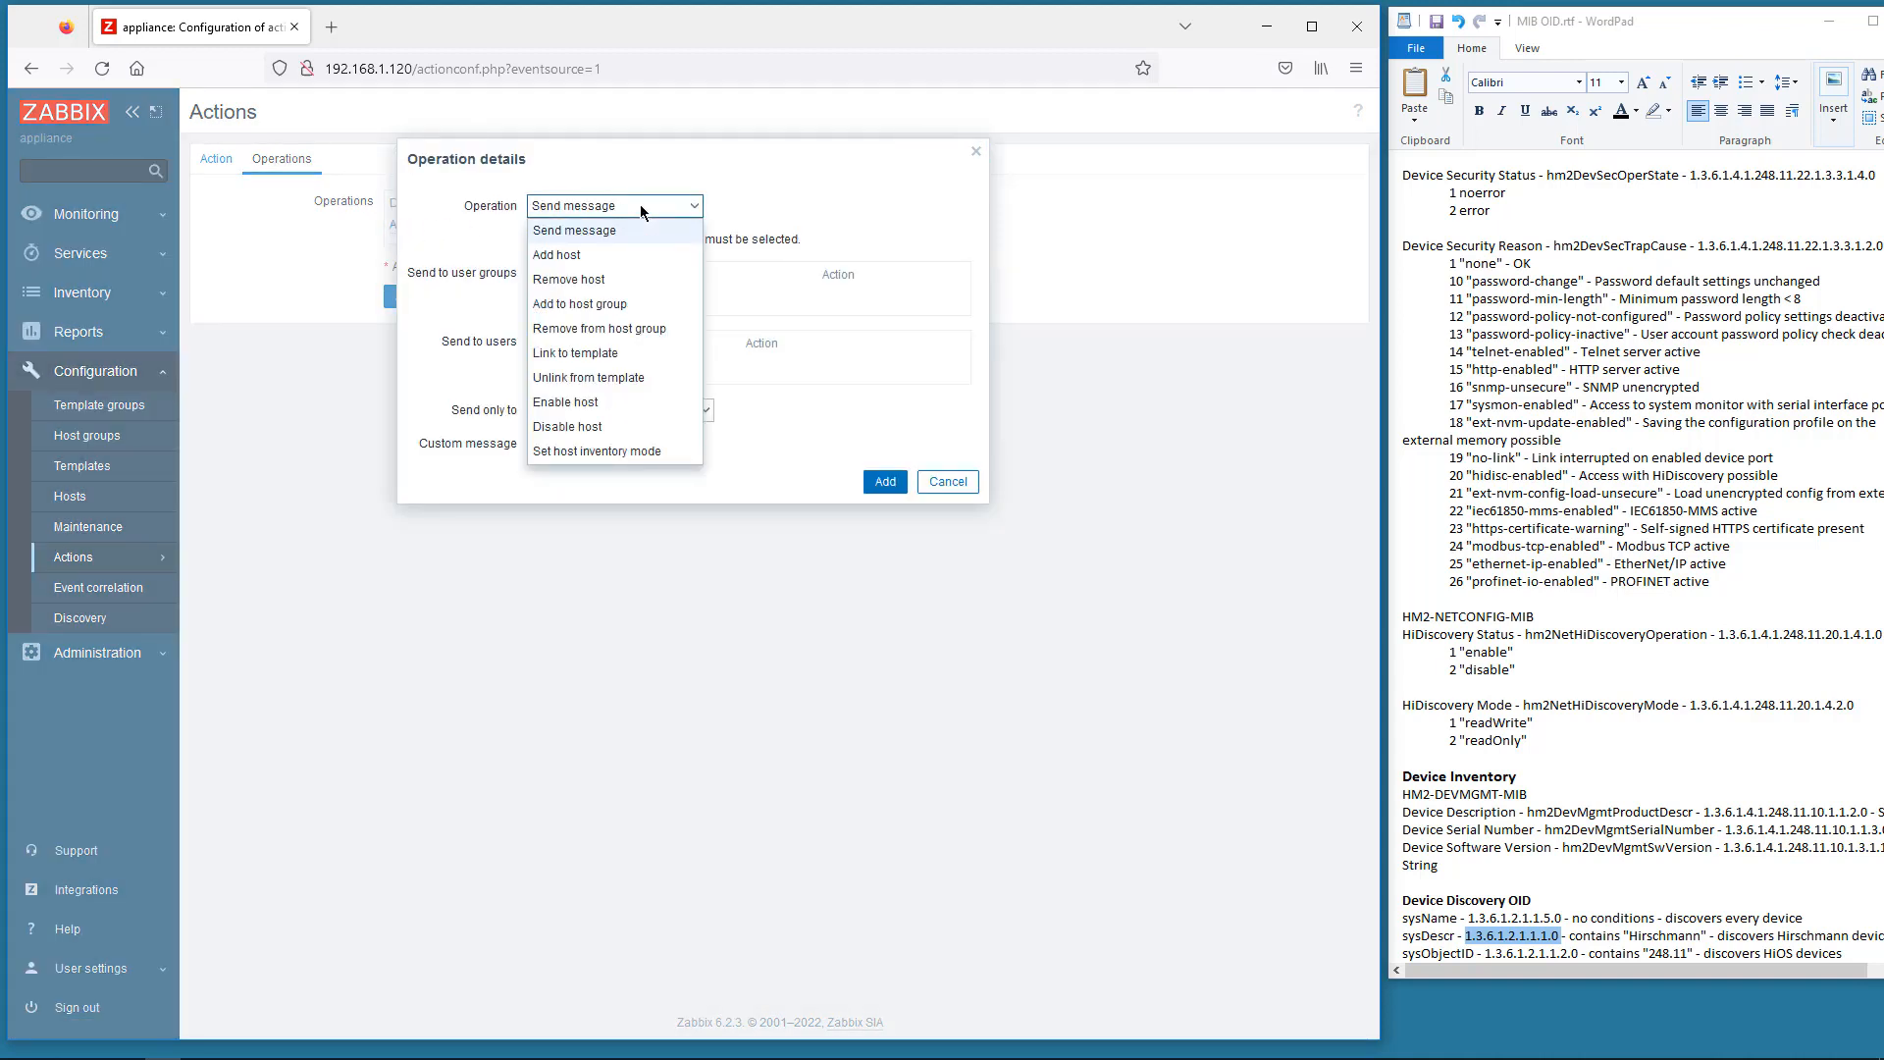
pyautogui.click(599, 354)
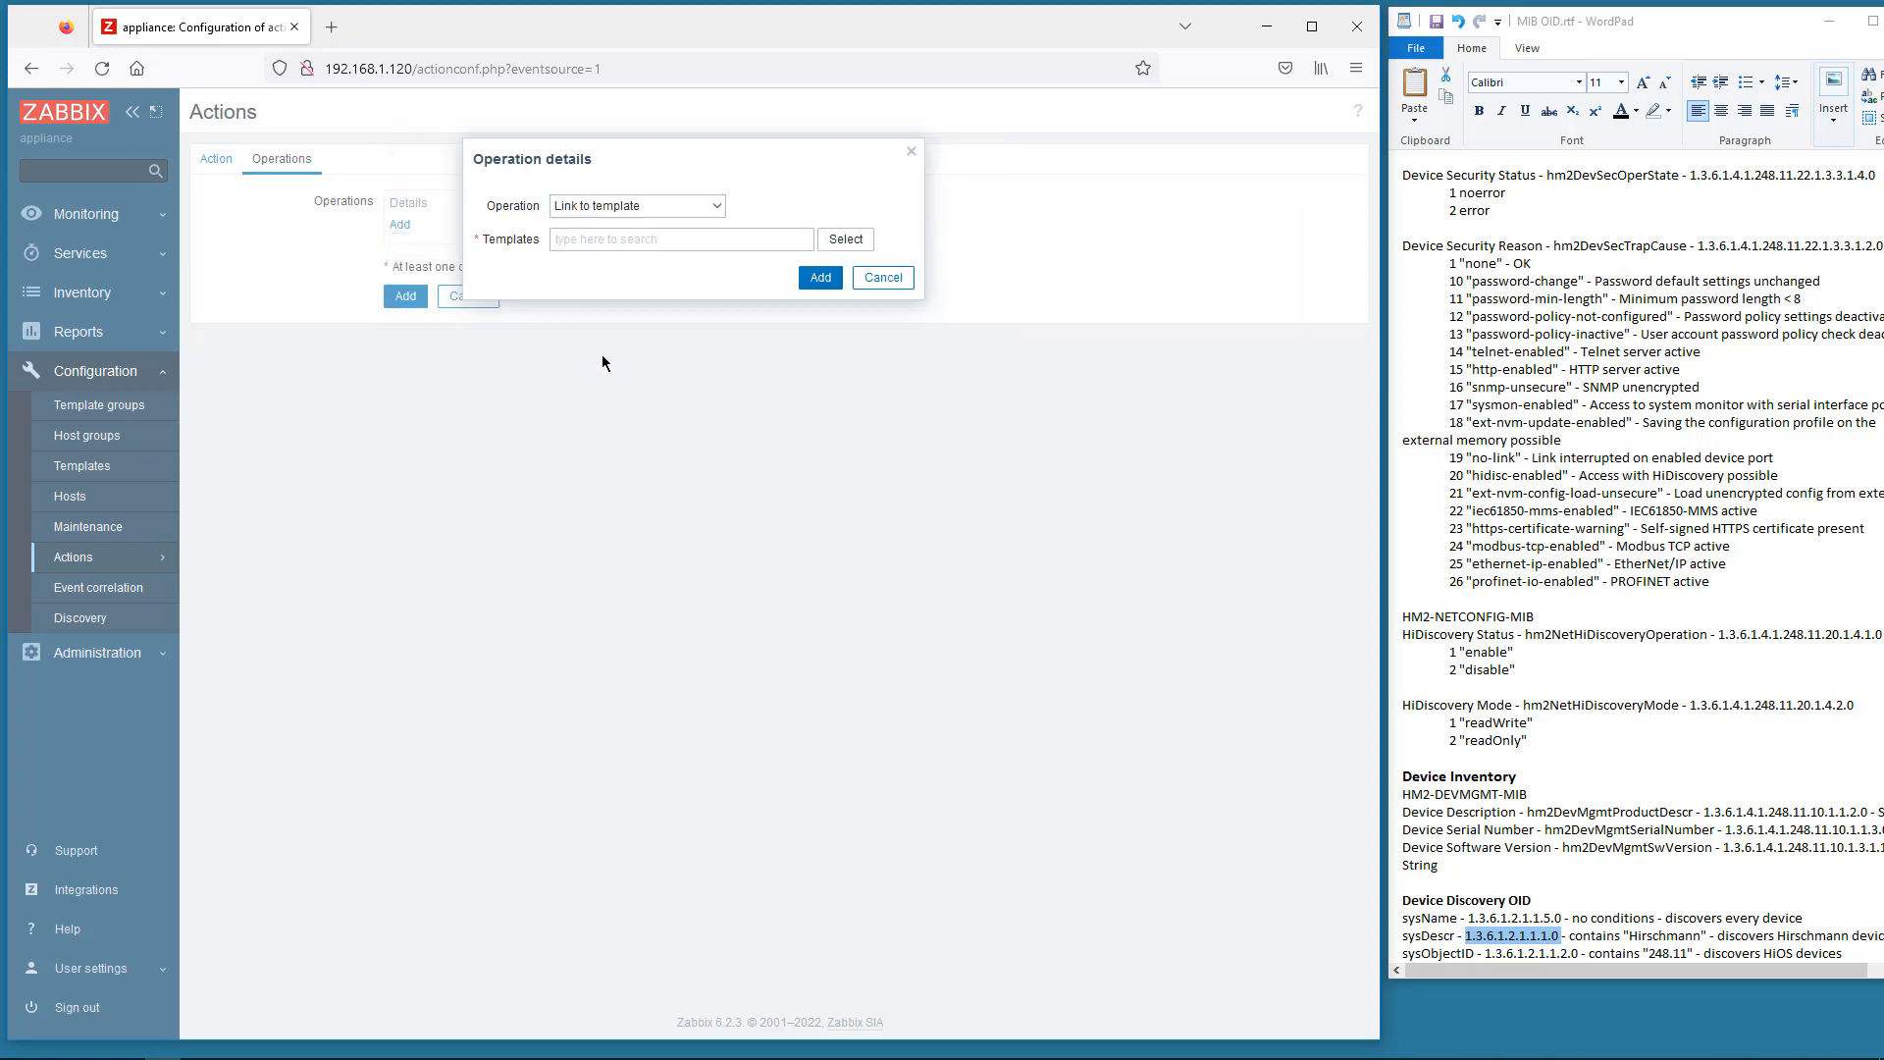
pyautogui.click(842, 241)
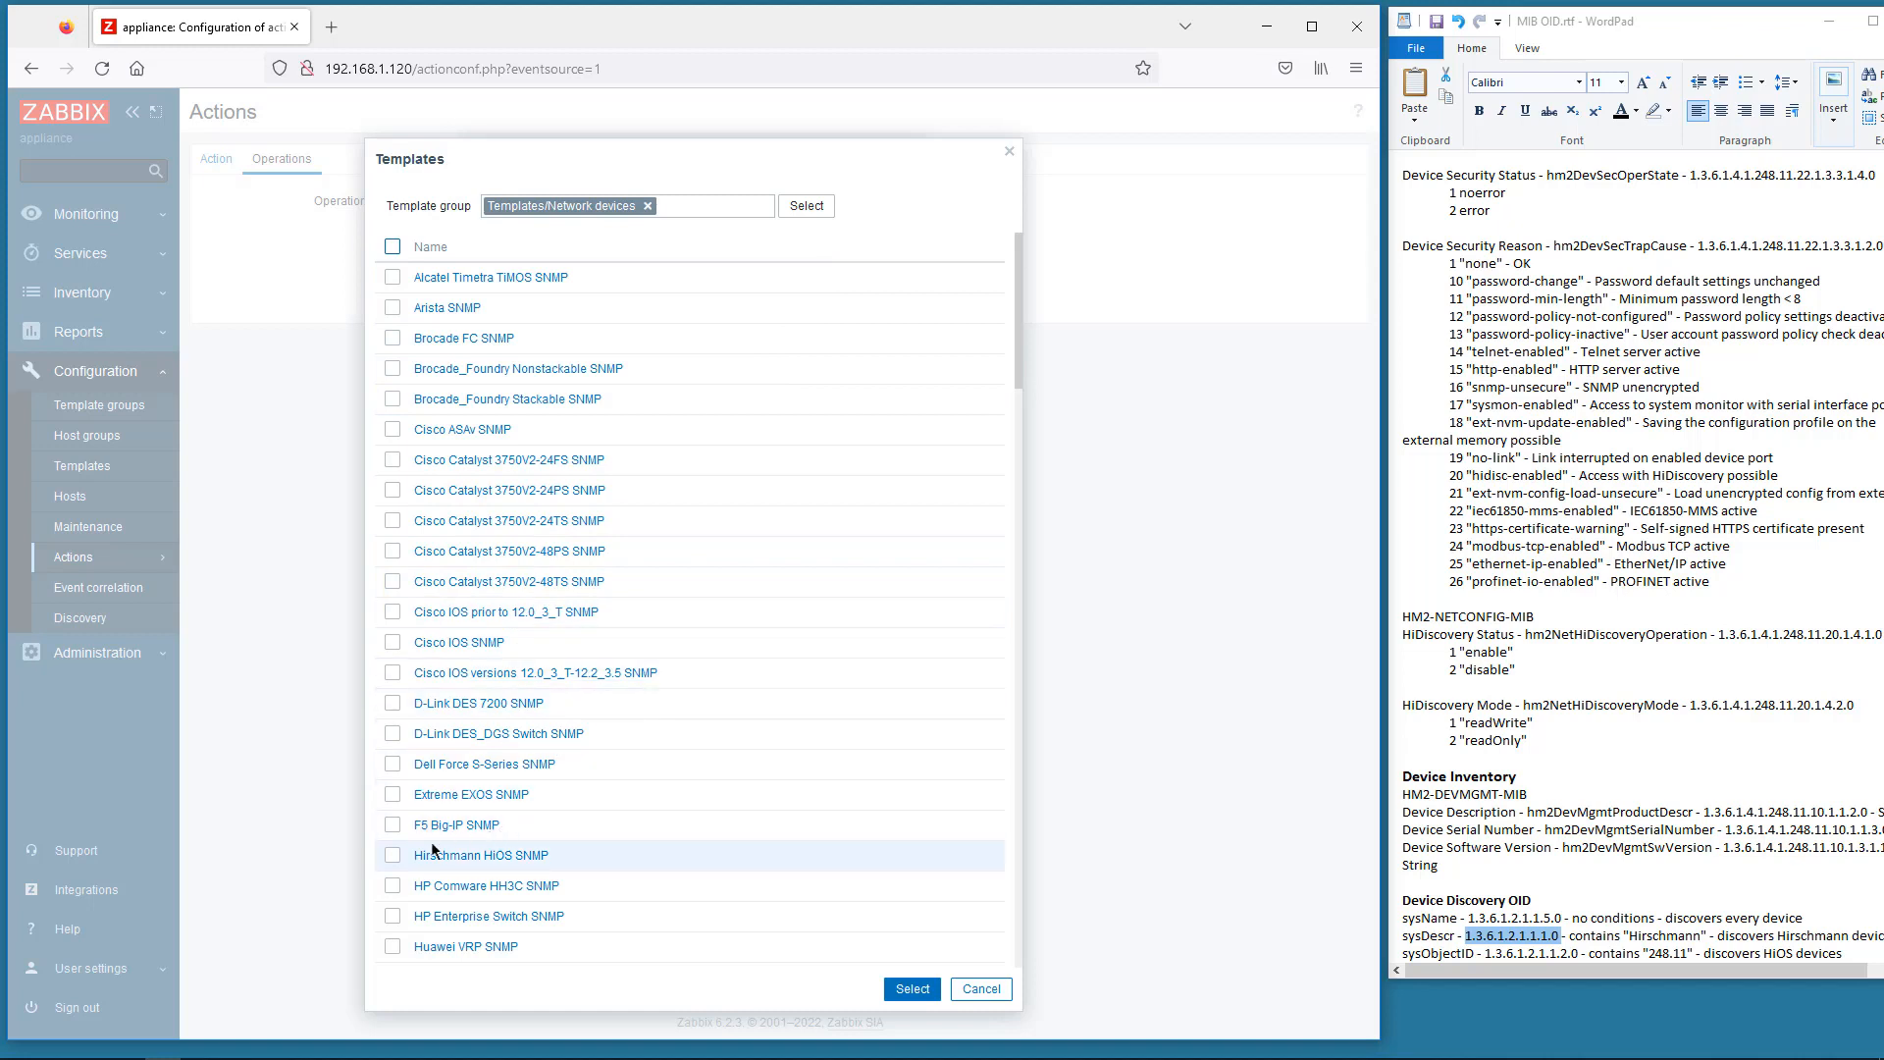
# - Select the Hirschmann HiOS SNMP and Network Generic Device SNMP templates and add the operation
pyautogui.click(391, 856)
pyautogui.click(392, 856)
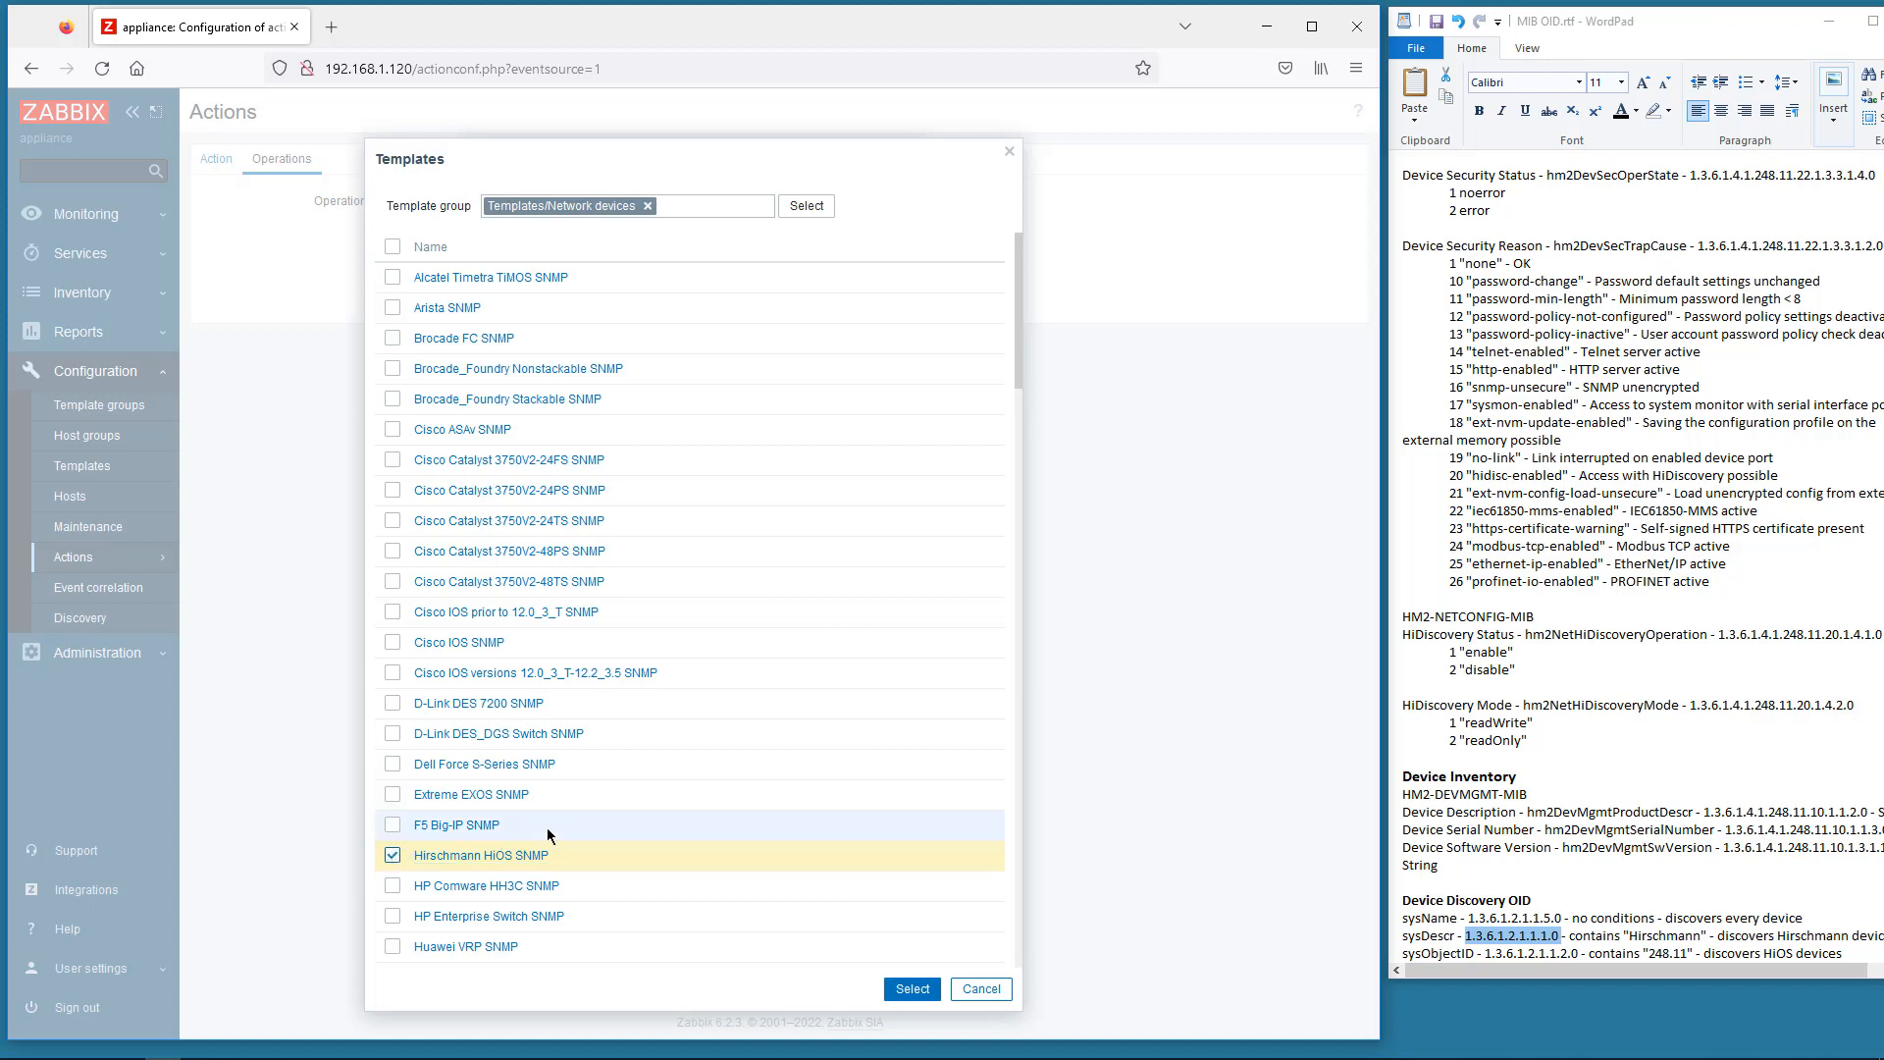
pyautogui.scroll(-1, 547, 830)
pyautogui.scroll(-15, 546, 834)
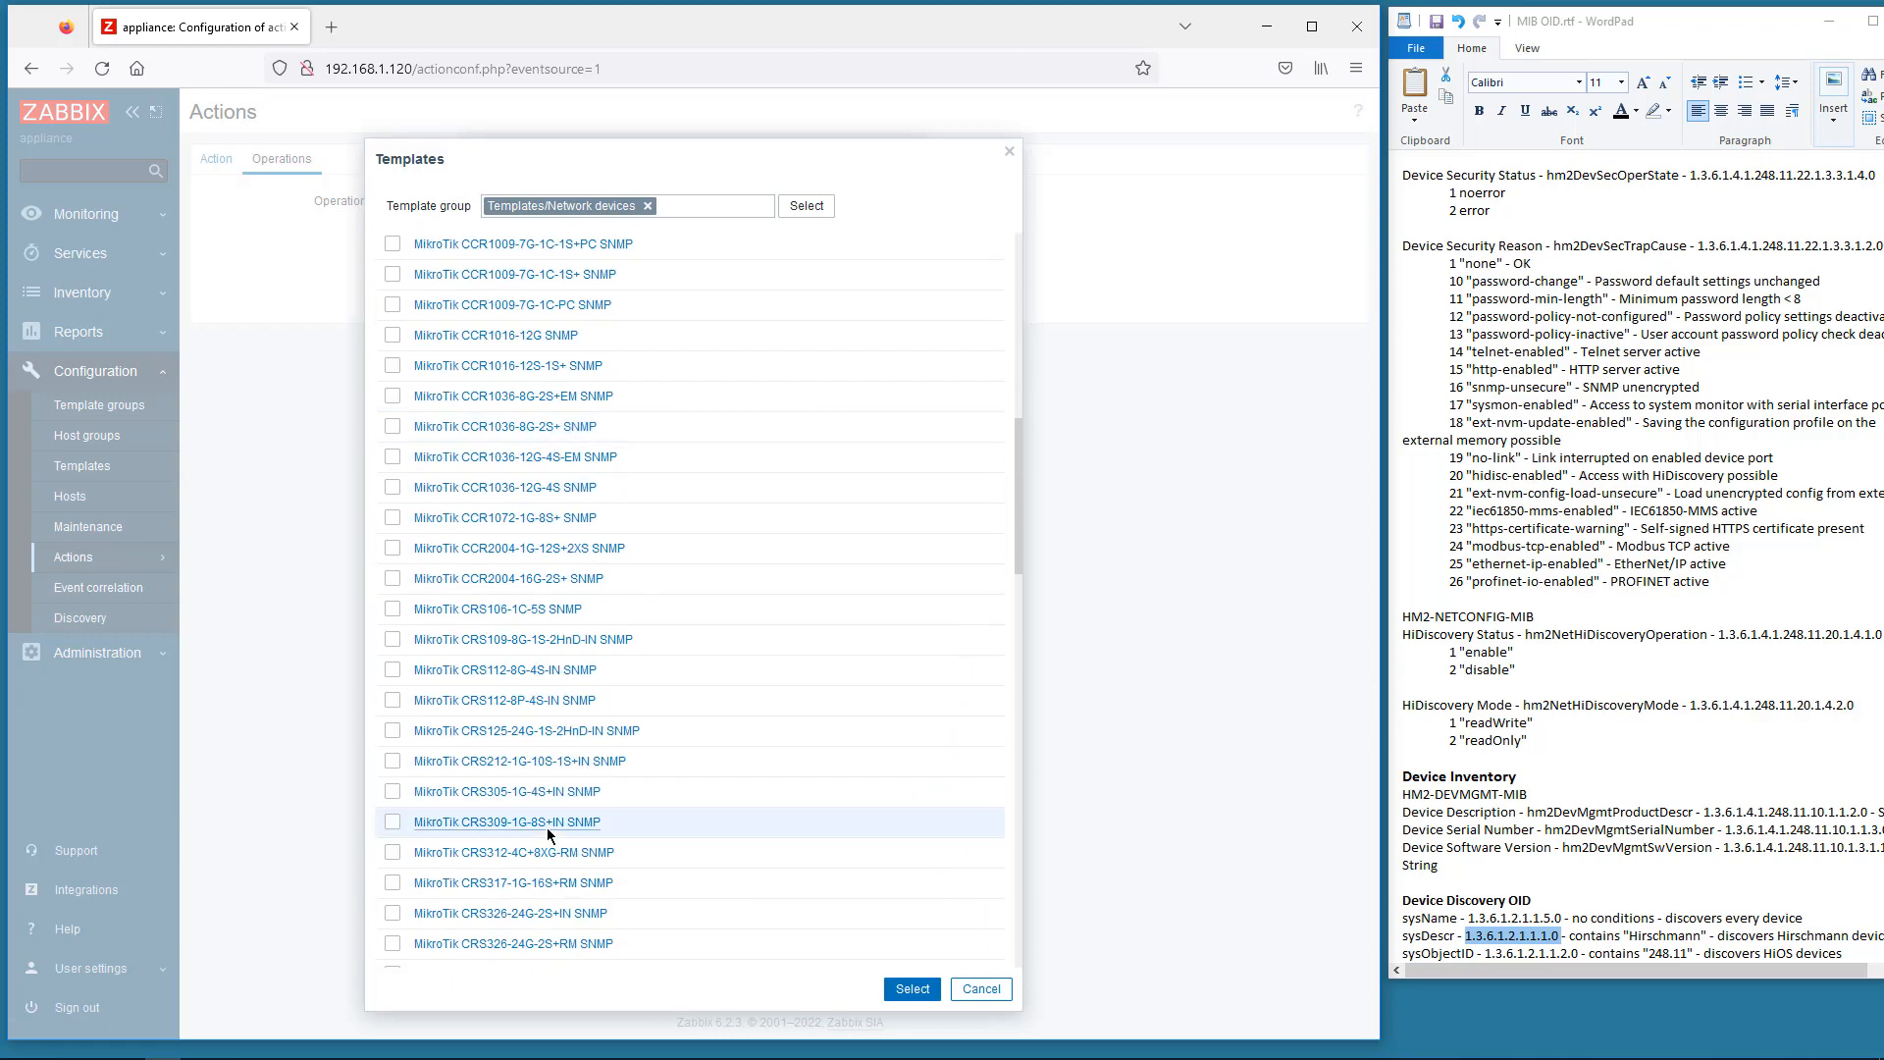
pyautogui.scroll(-7, 550, 834)
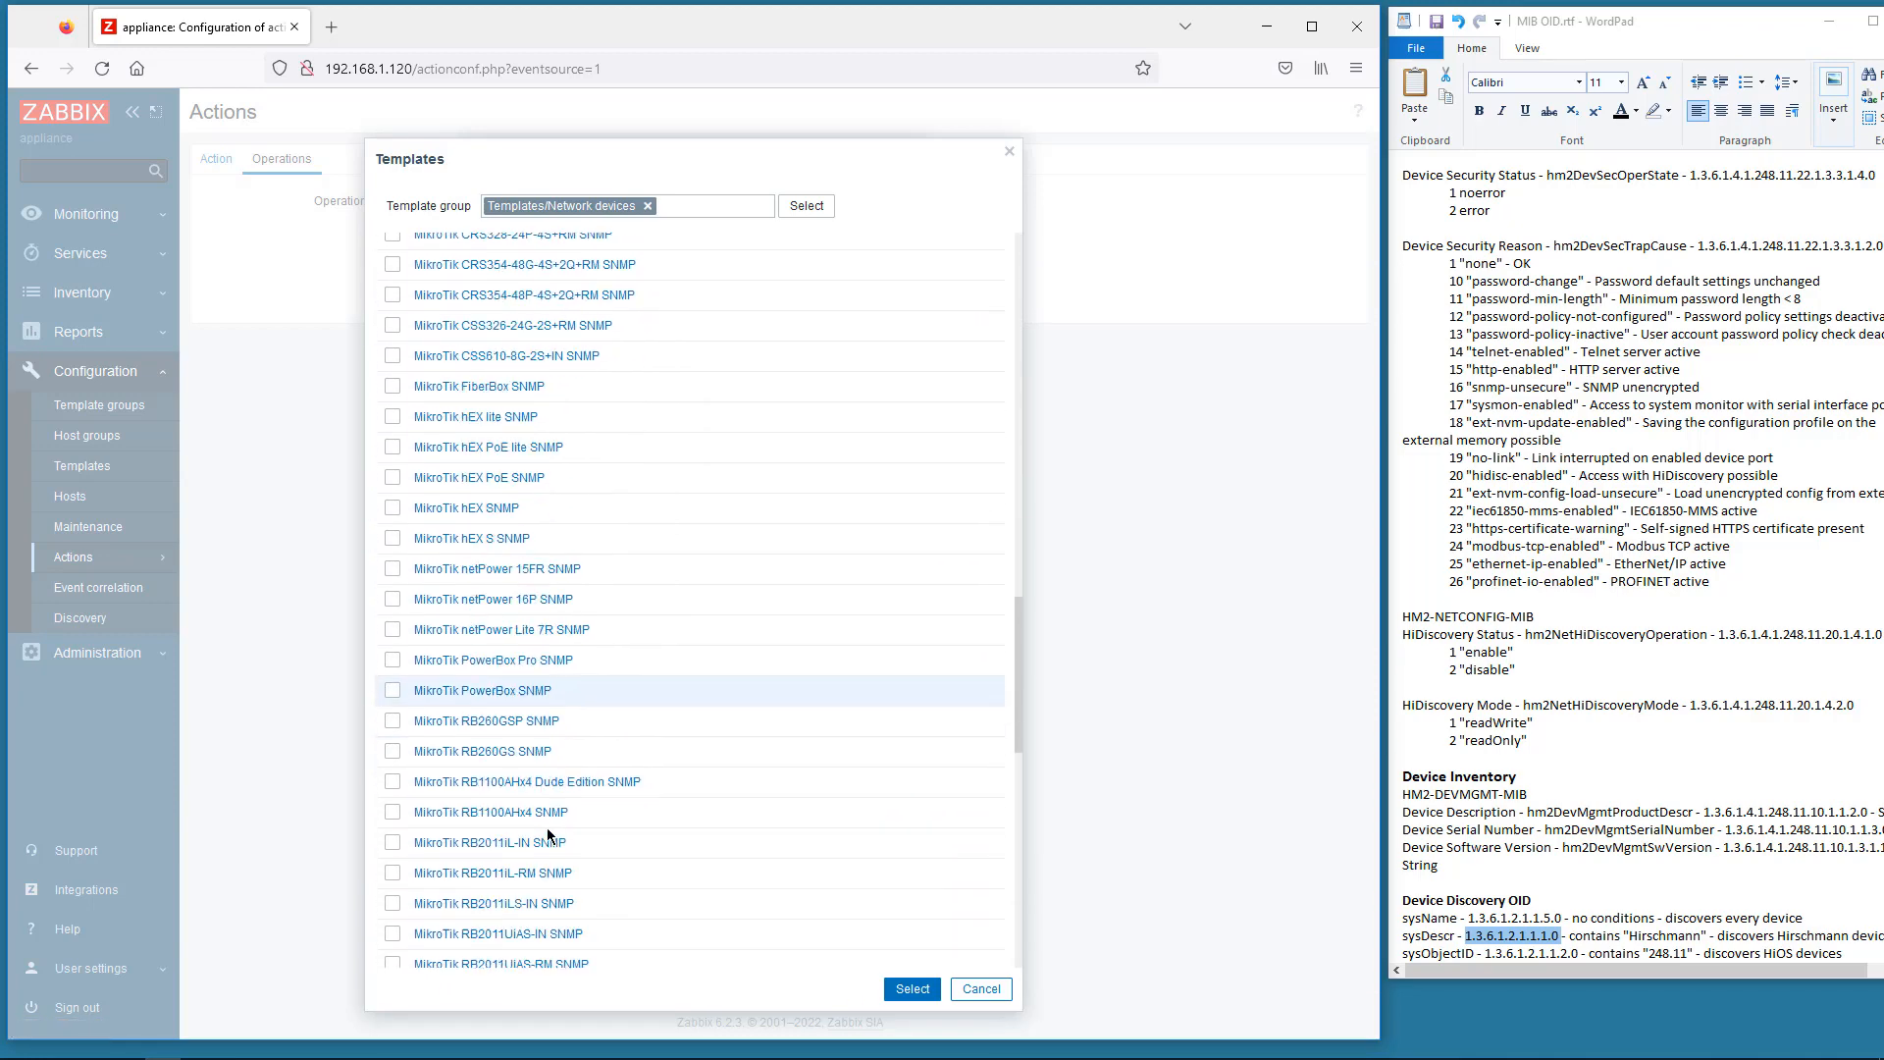
pyautogui.scroll(-7, 547, 835)
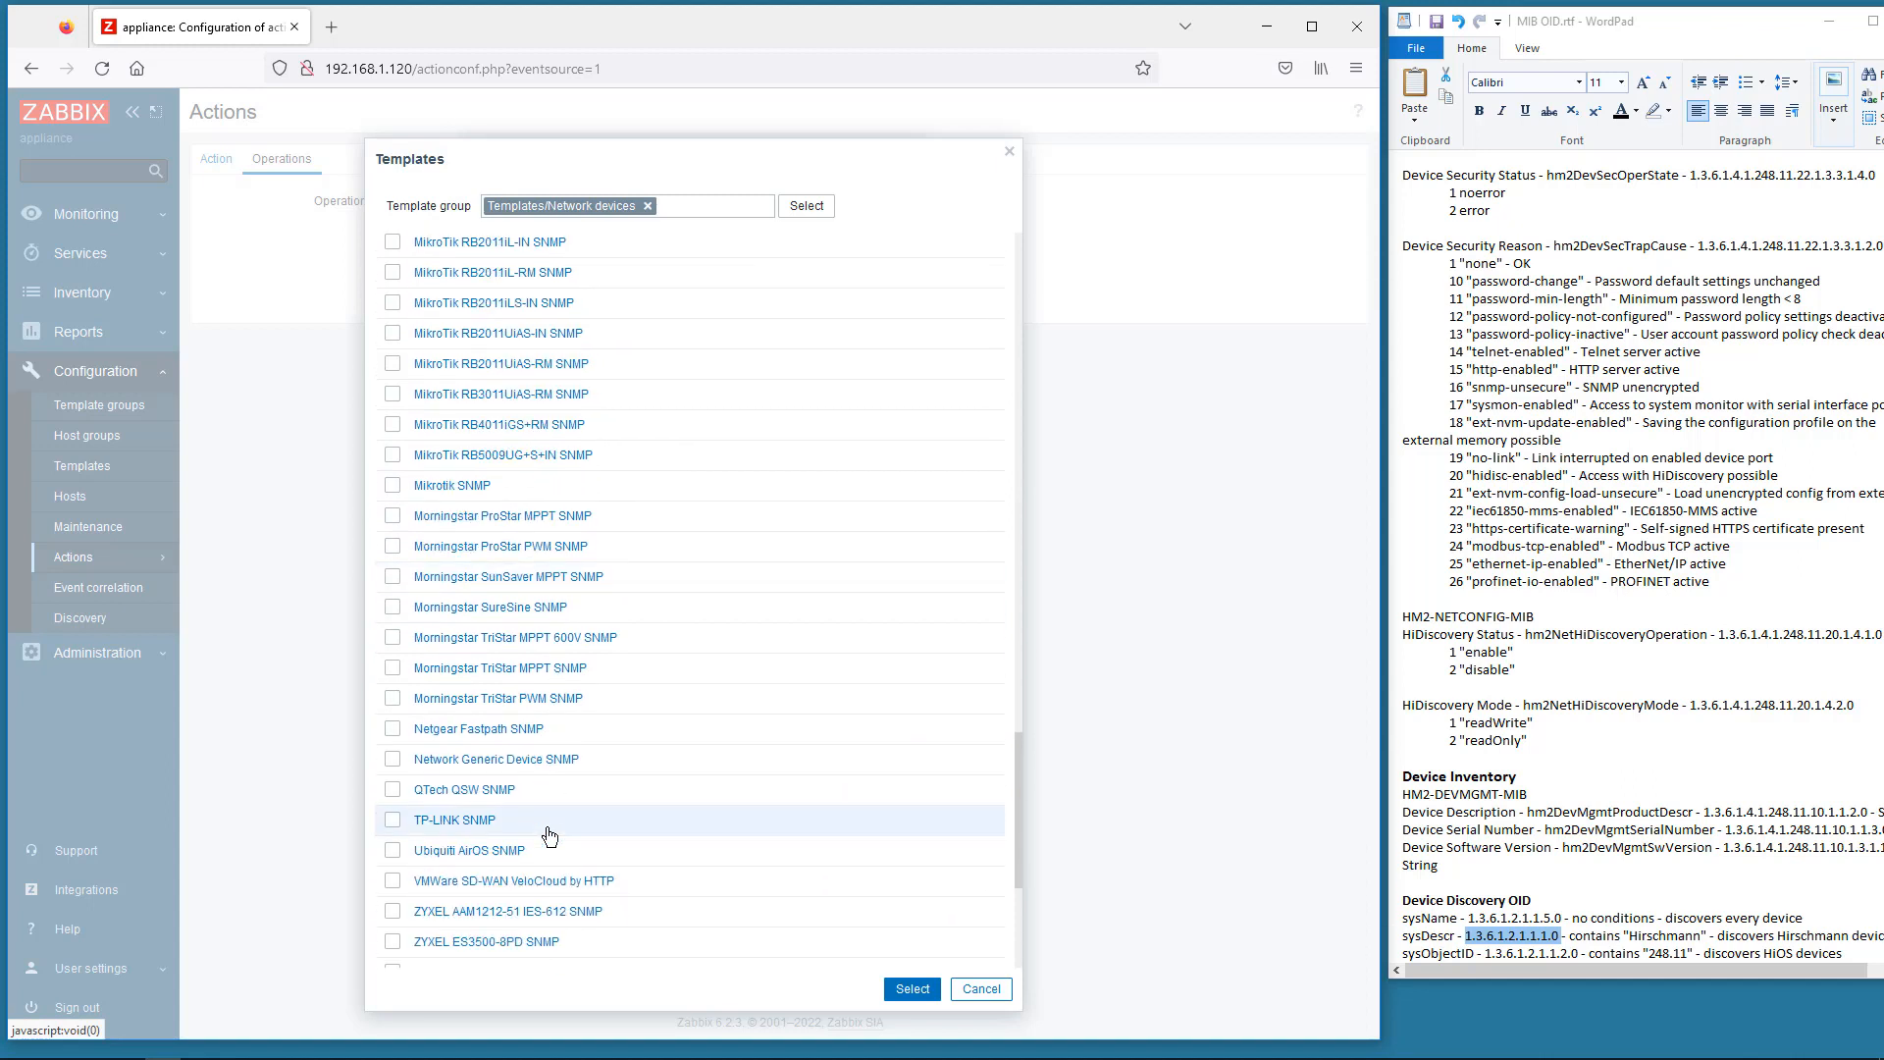
pyautogui.click(392, 760)
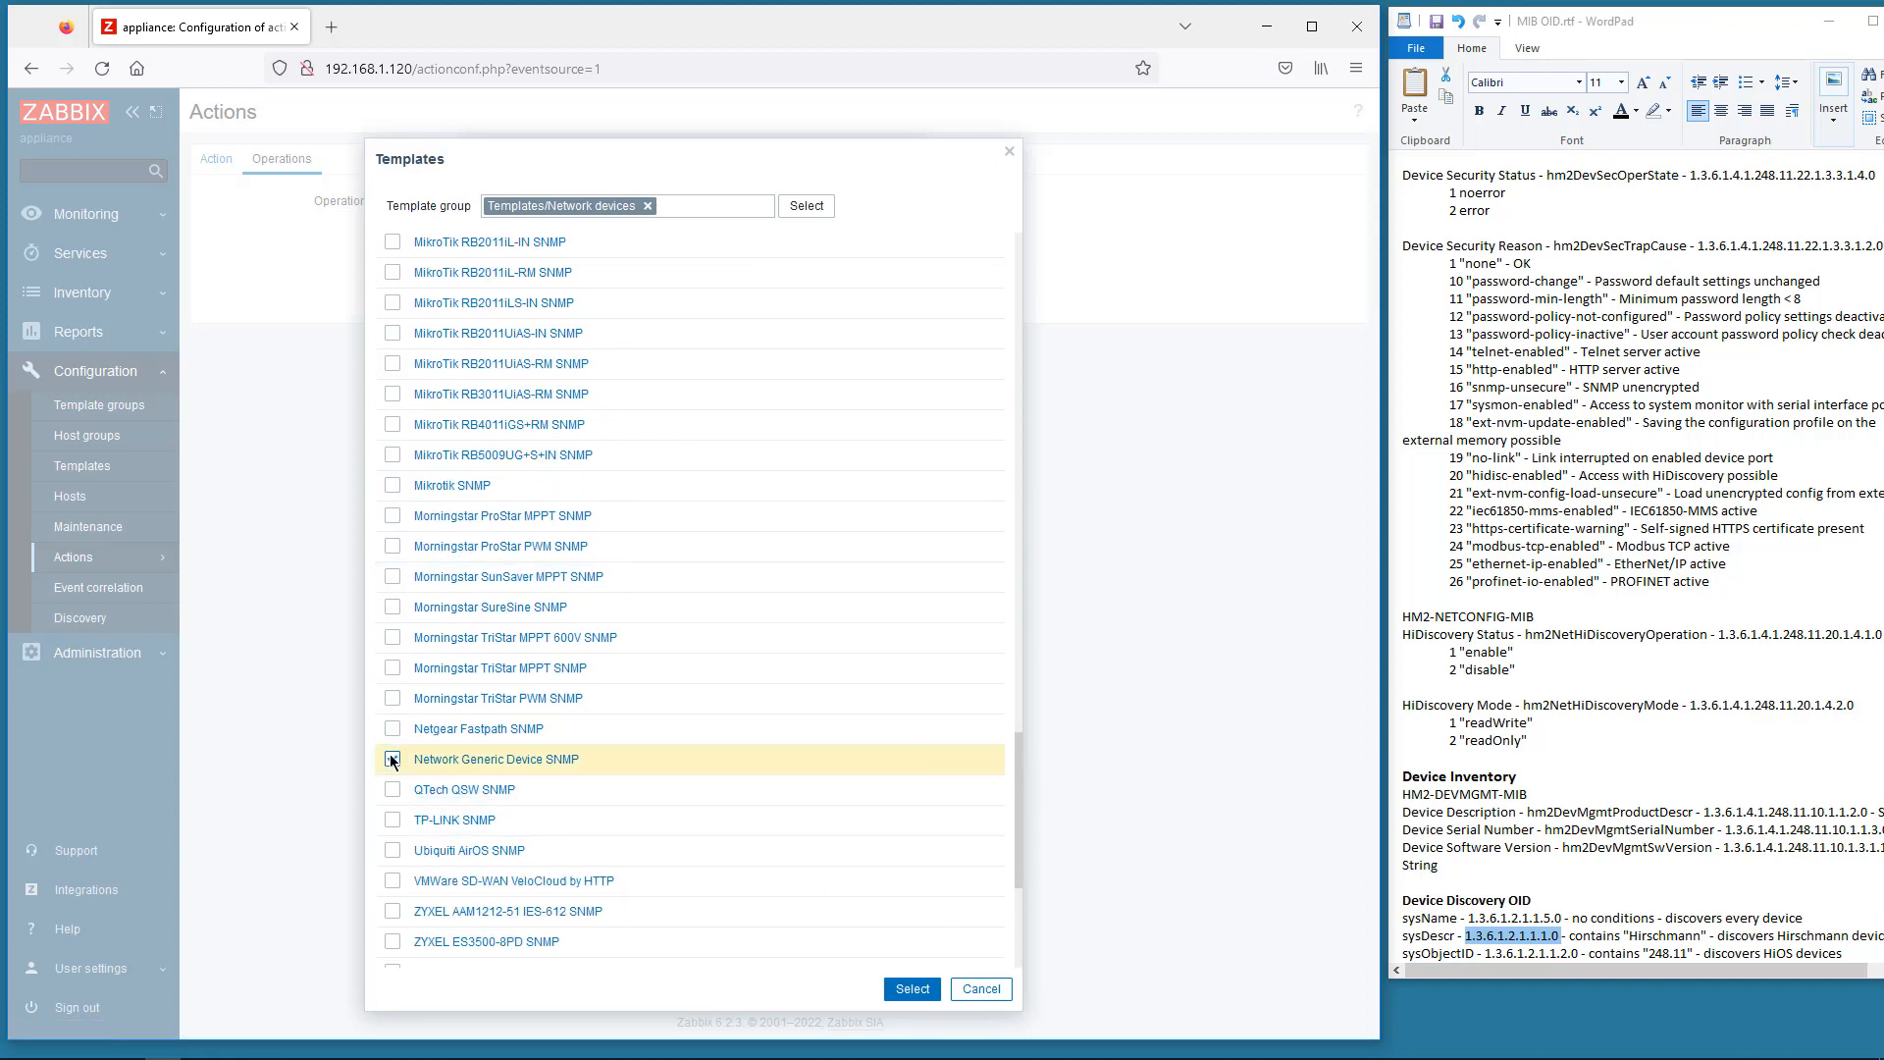
pyautogui.click(912, 988)
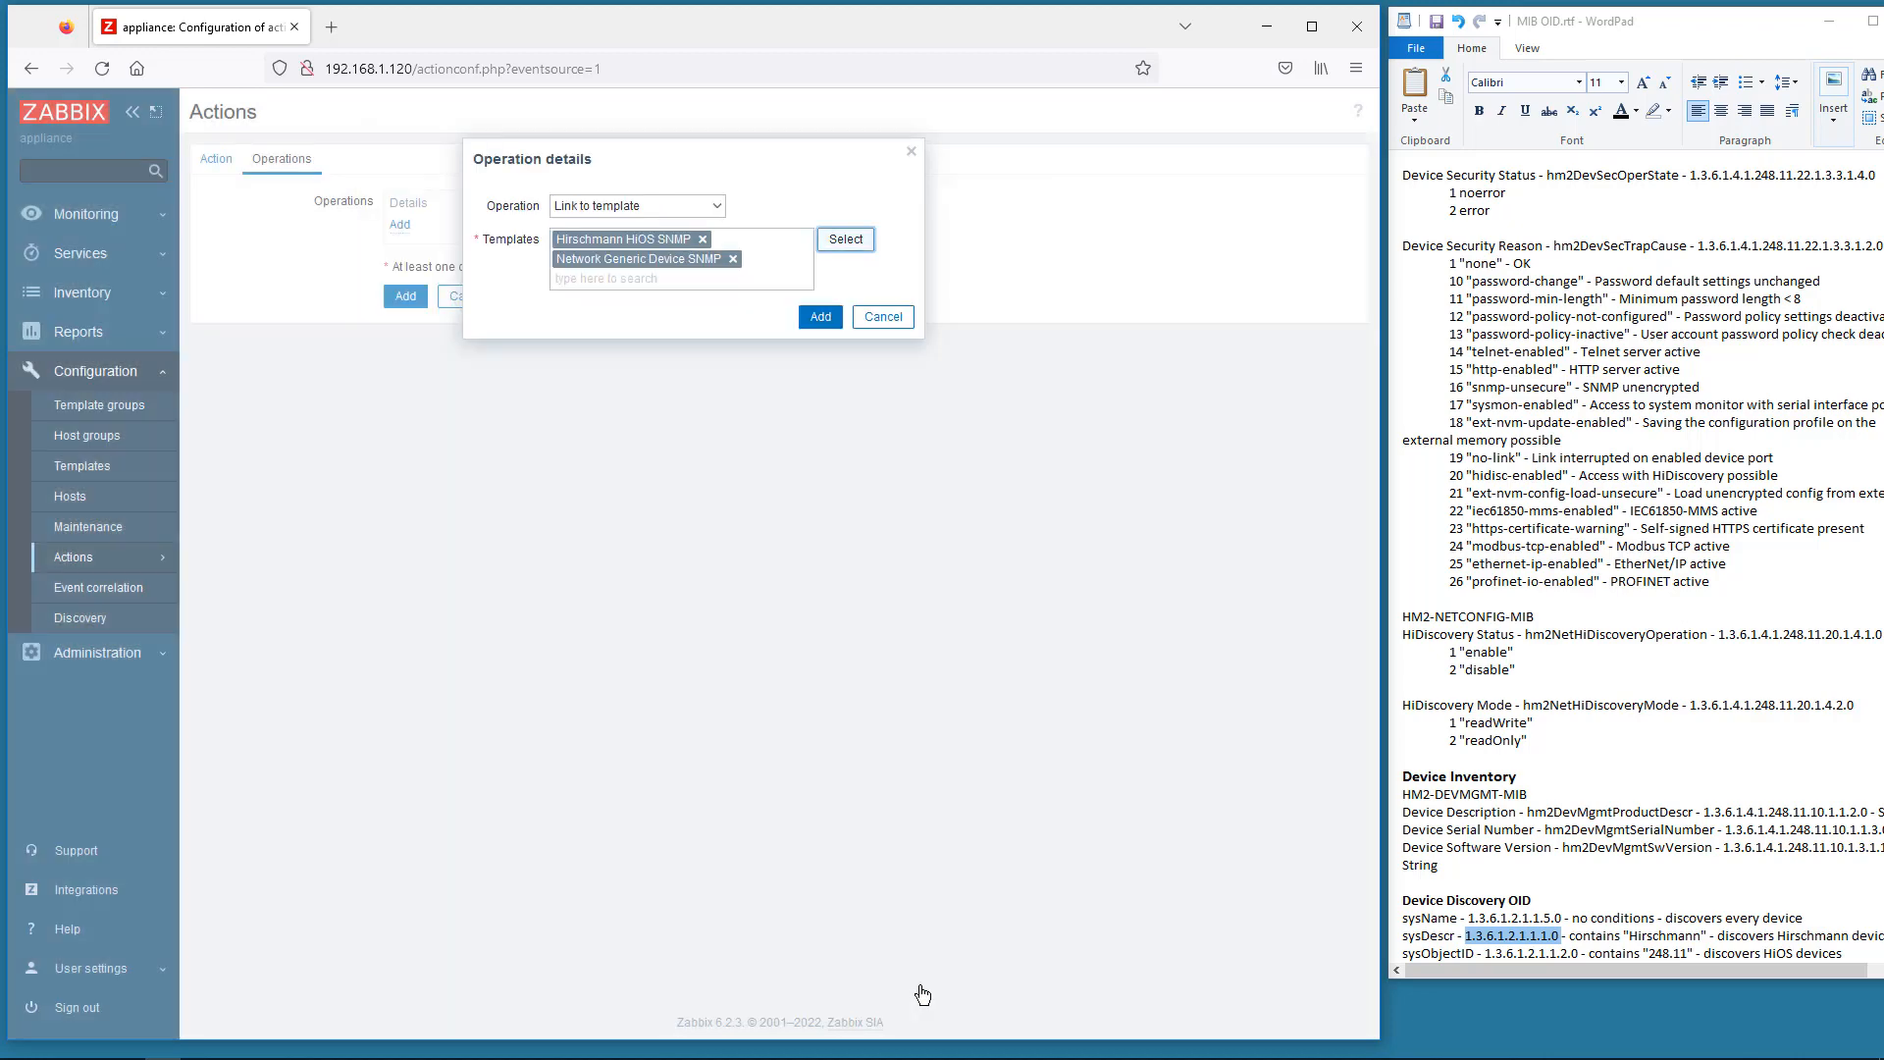
pyautogui.click(820, 316)
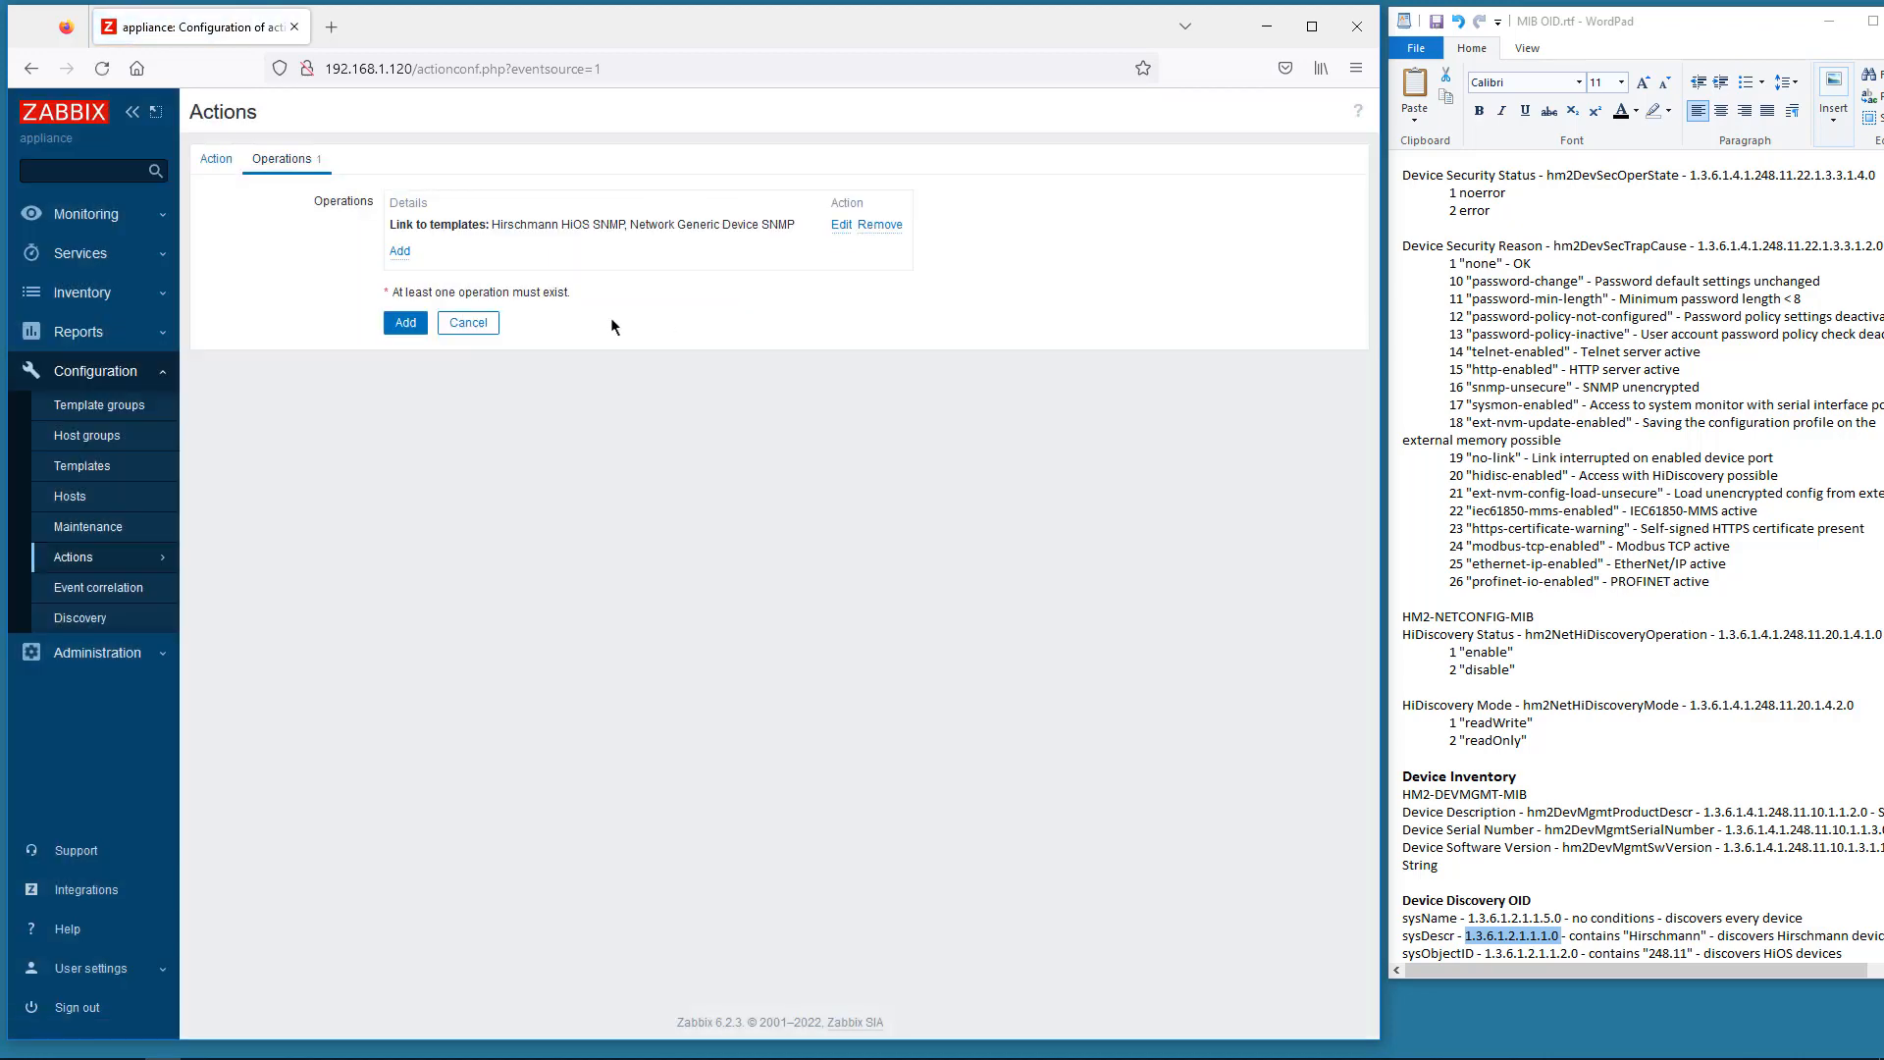
# - Add the HiOS Discovery action, then filter discovery status by Auto discovery Hirschmann devices
pyautogui.click(405, 321)
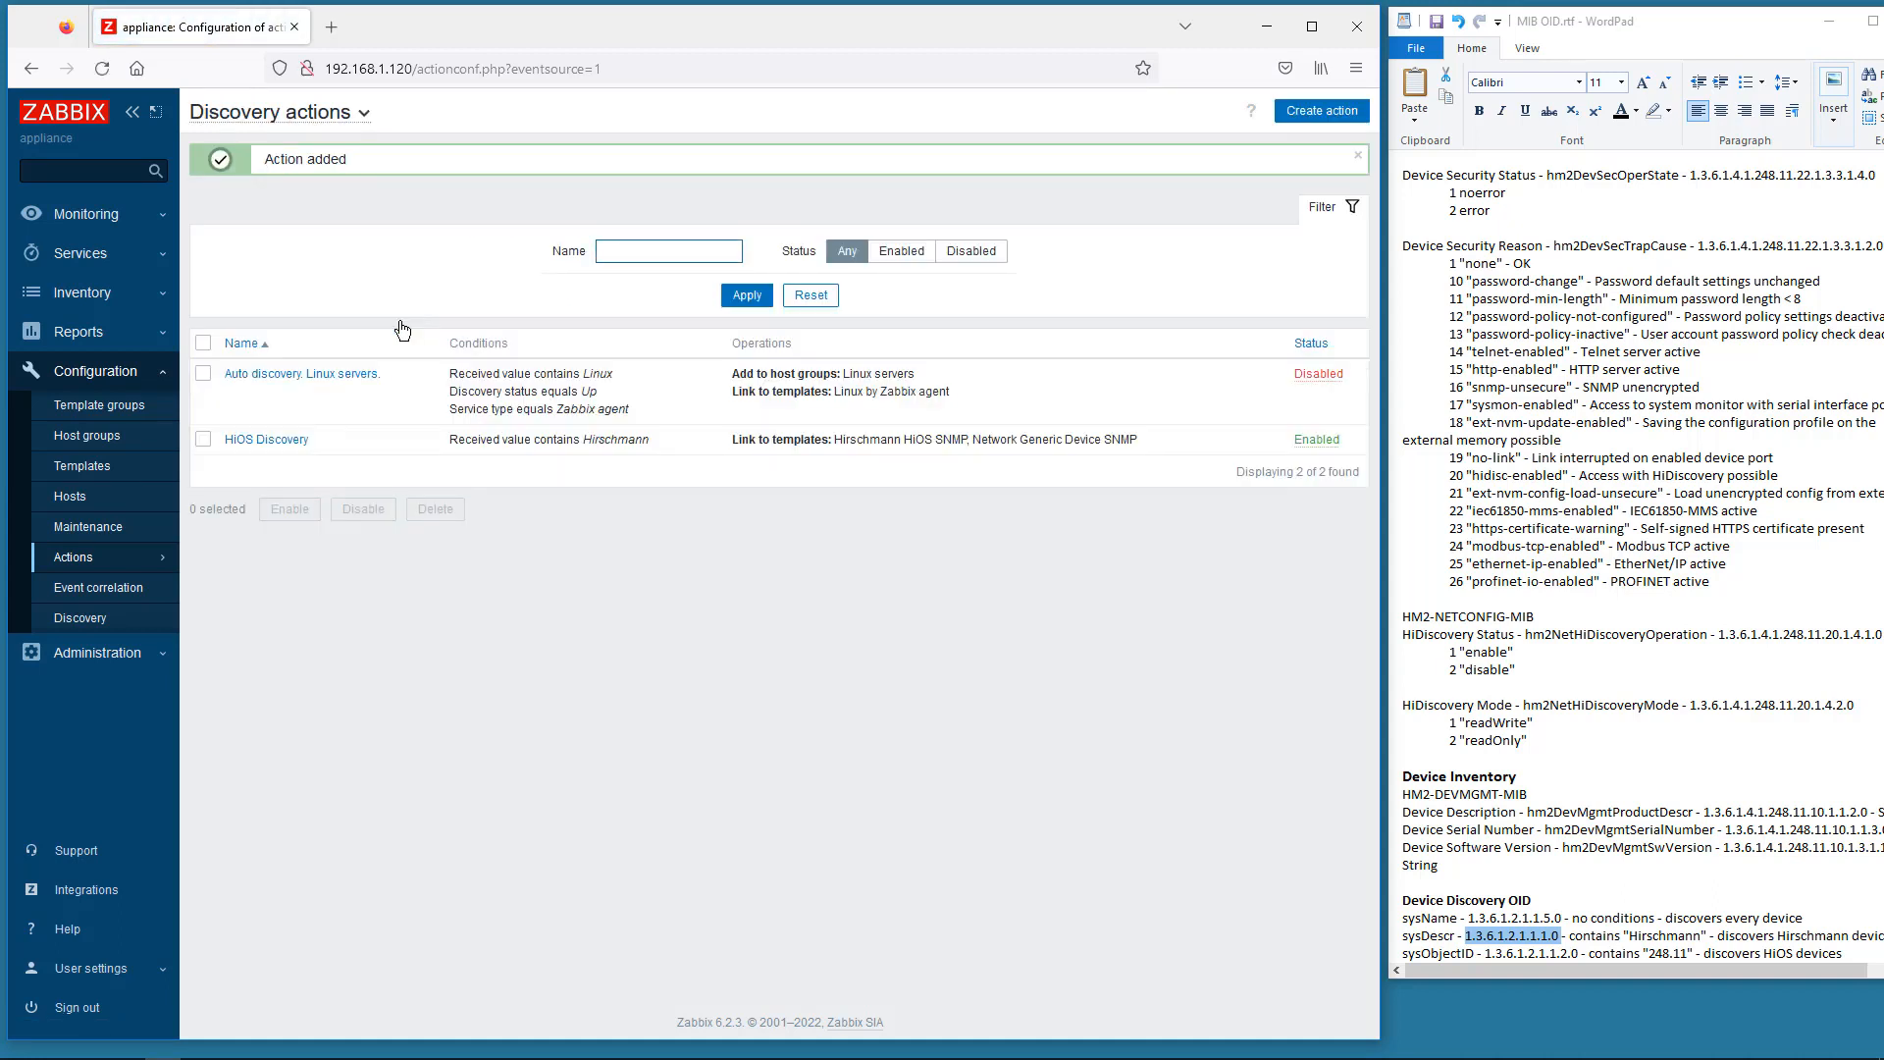
pyautogui.click(78, 218)
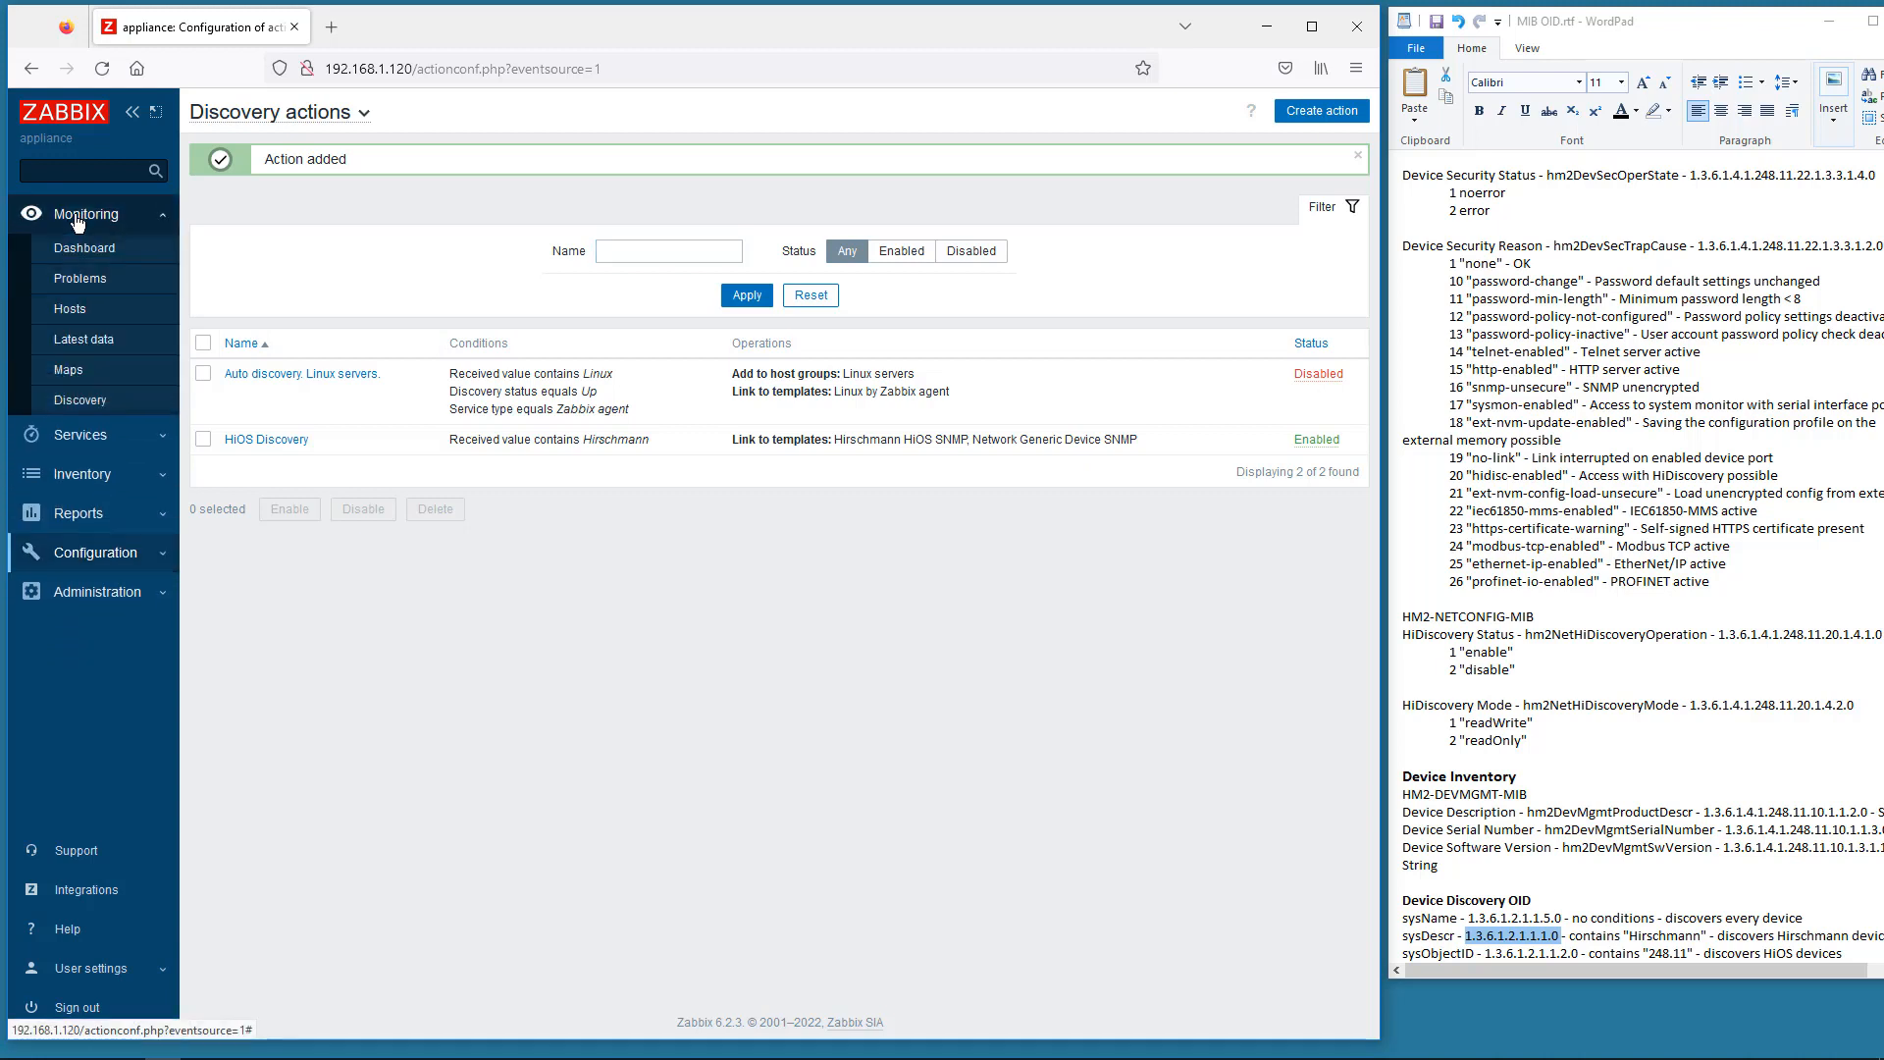
pyautogui.click(80, 401)
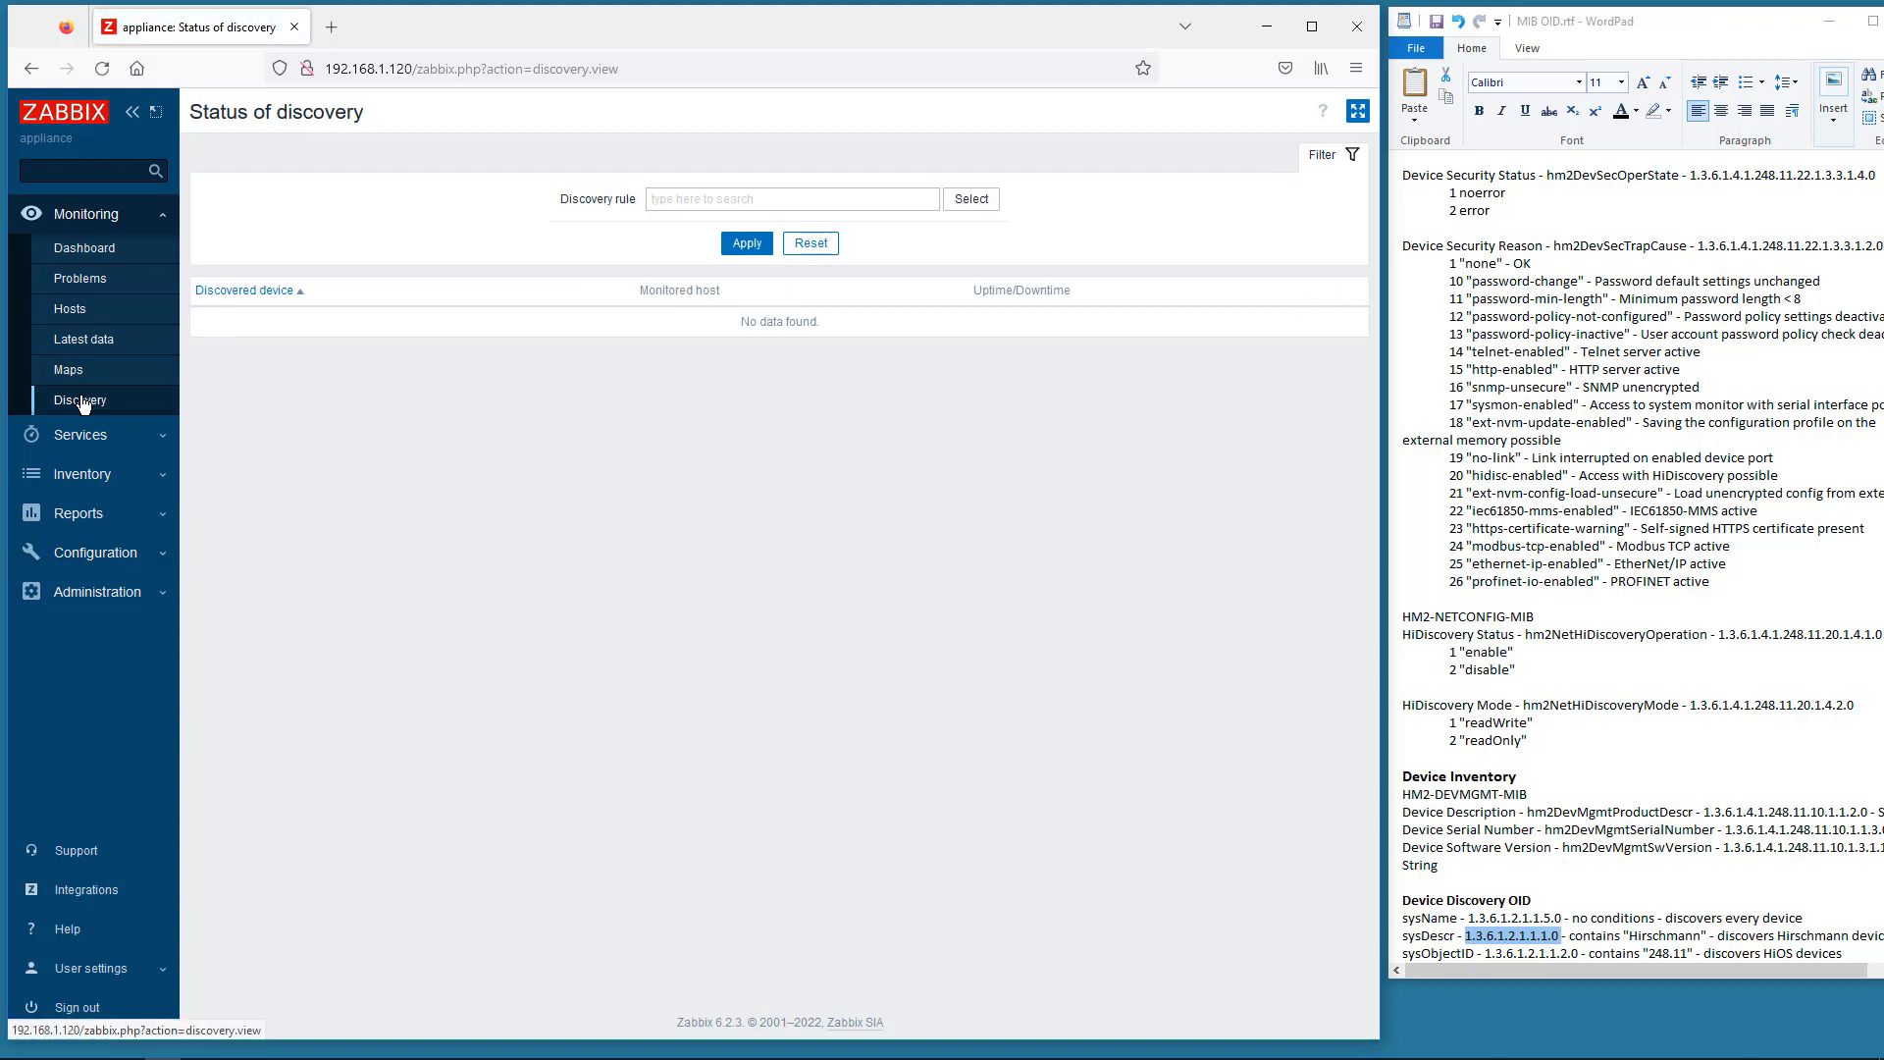
pyautogui.click(971, 200)
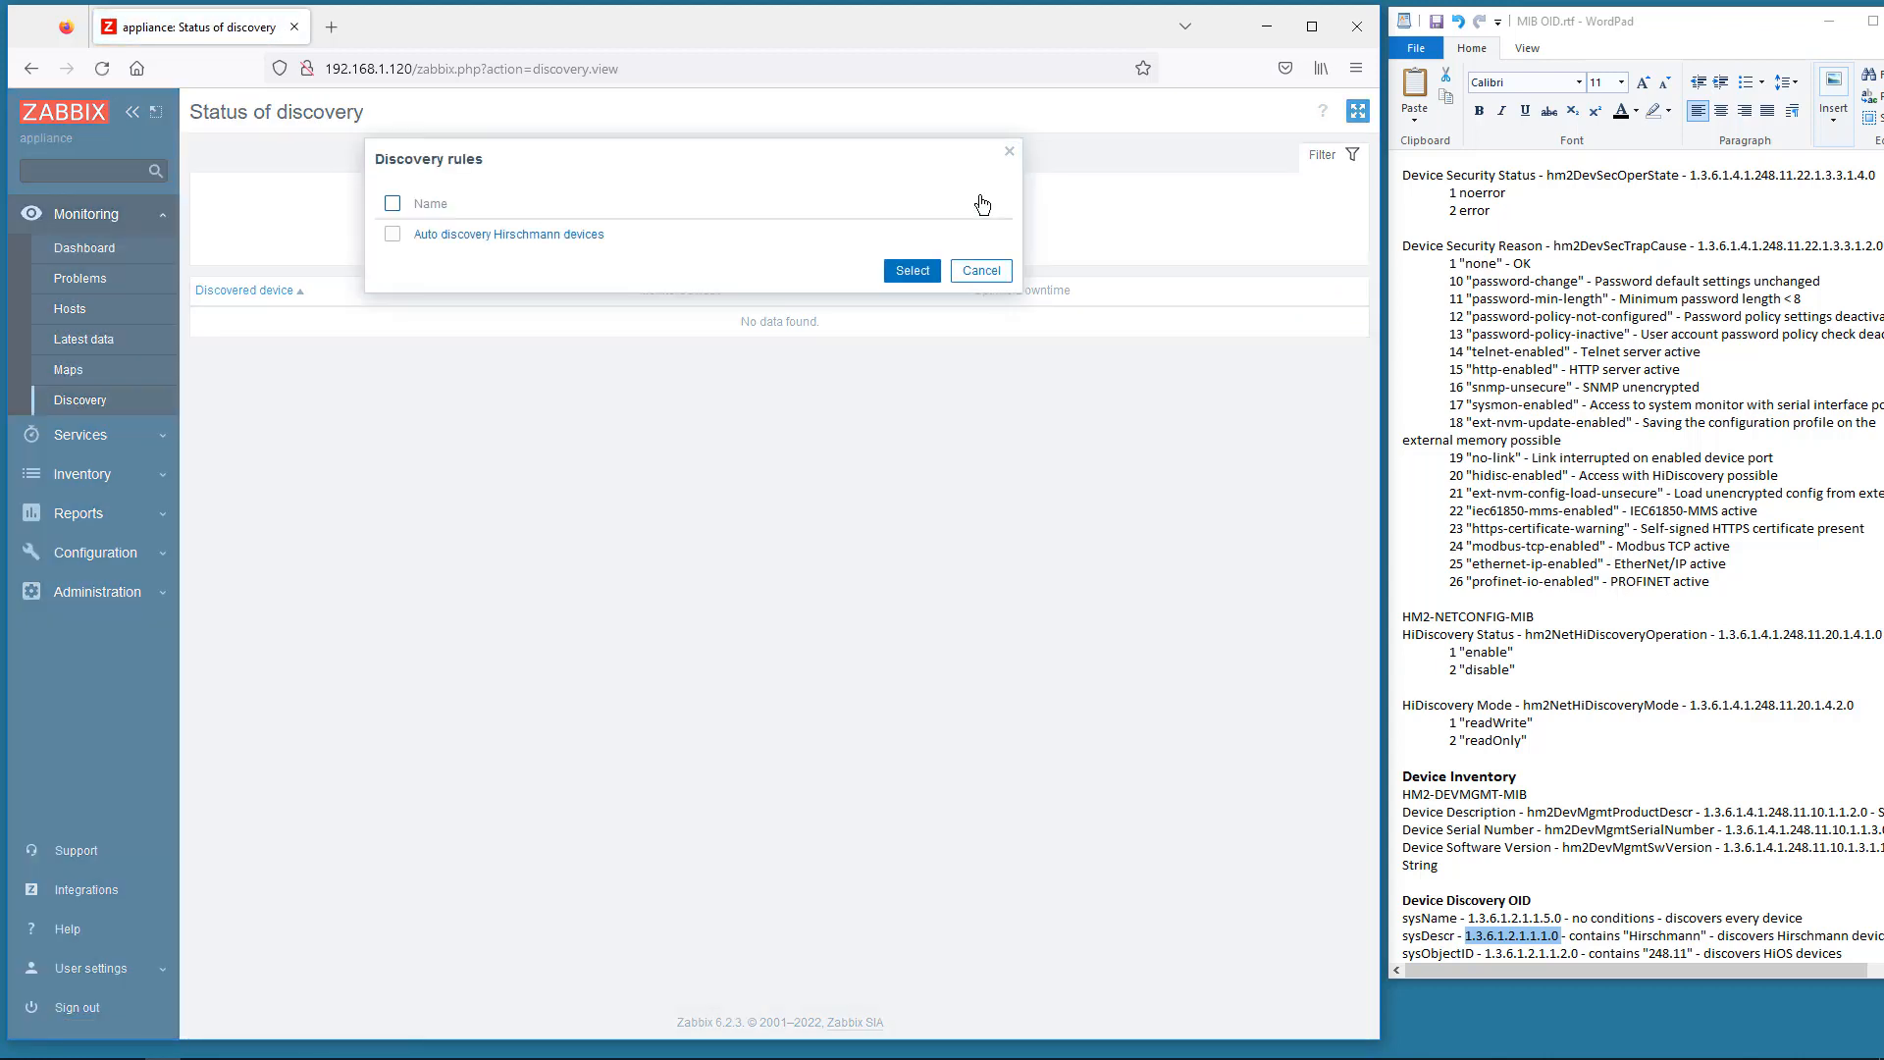
pyautogui.click(581, 236)
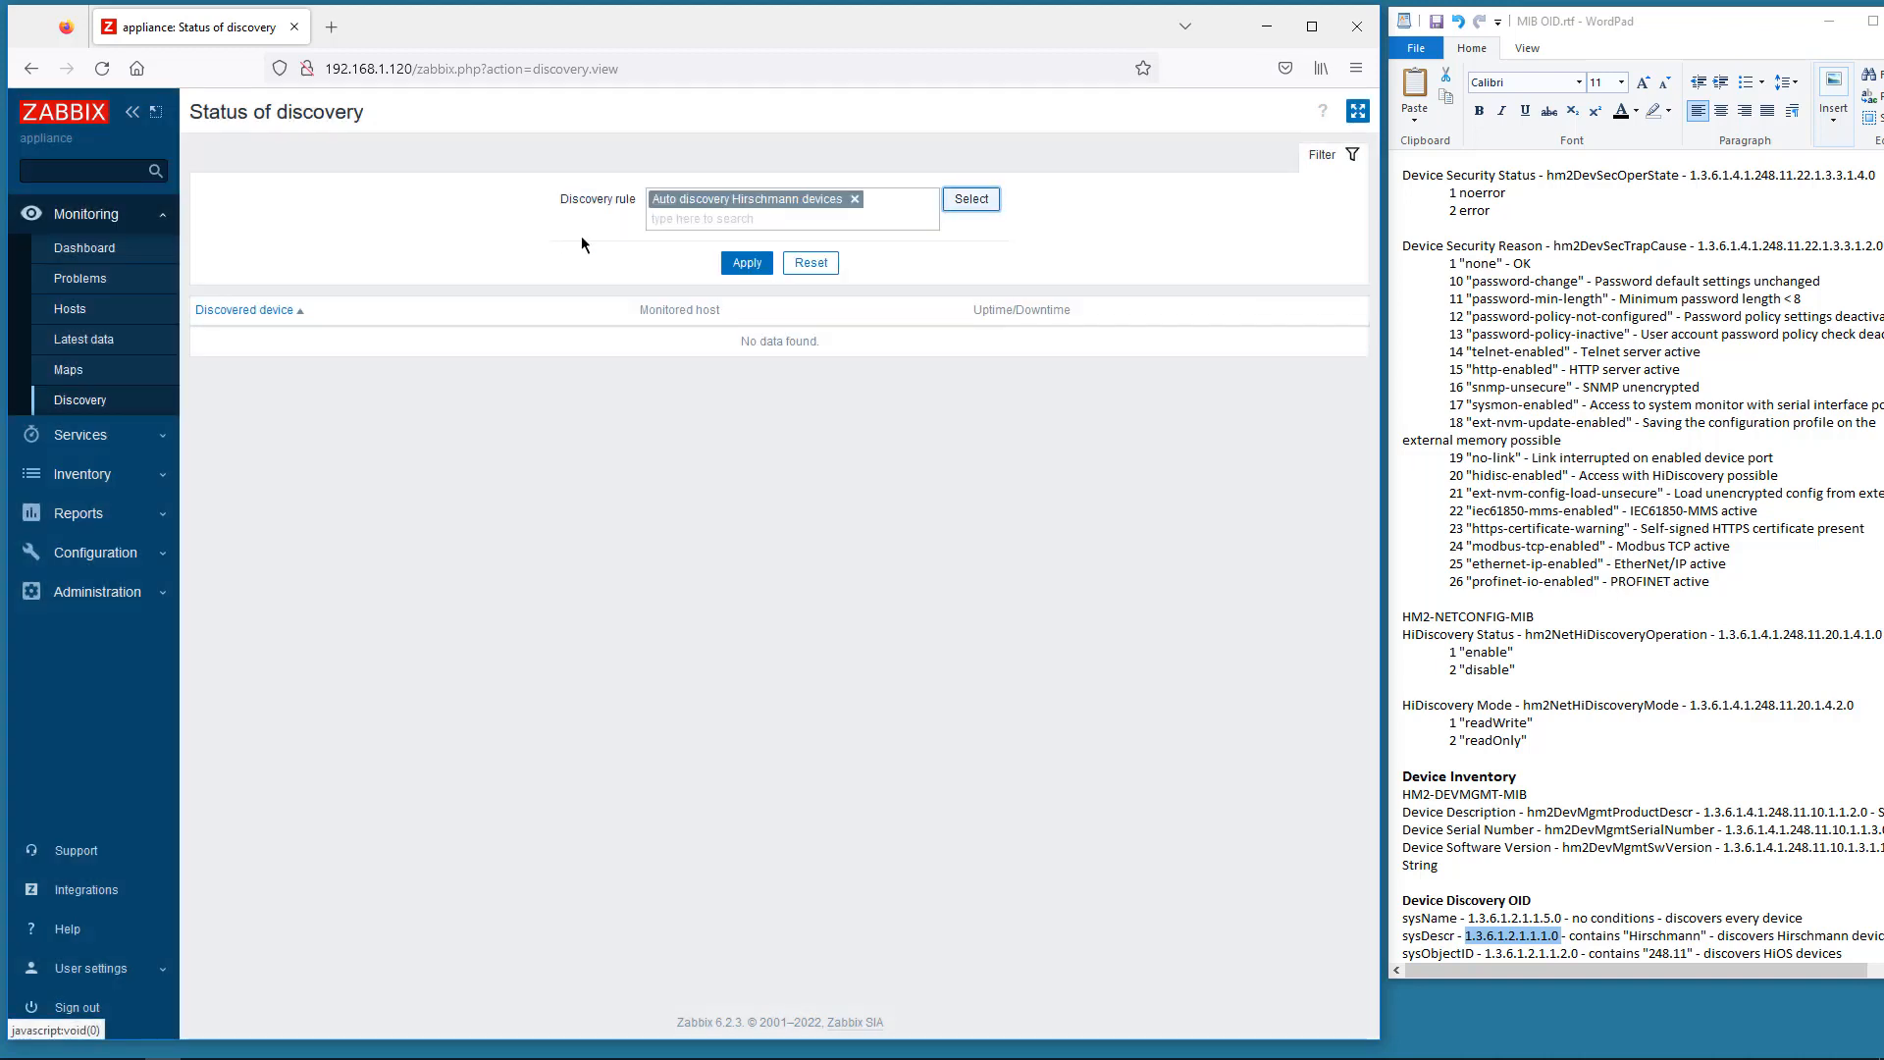
pyautogui.click(744, 265)
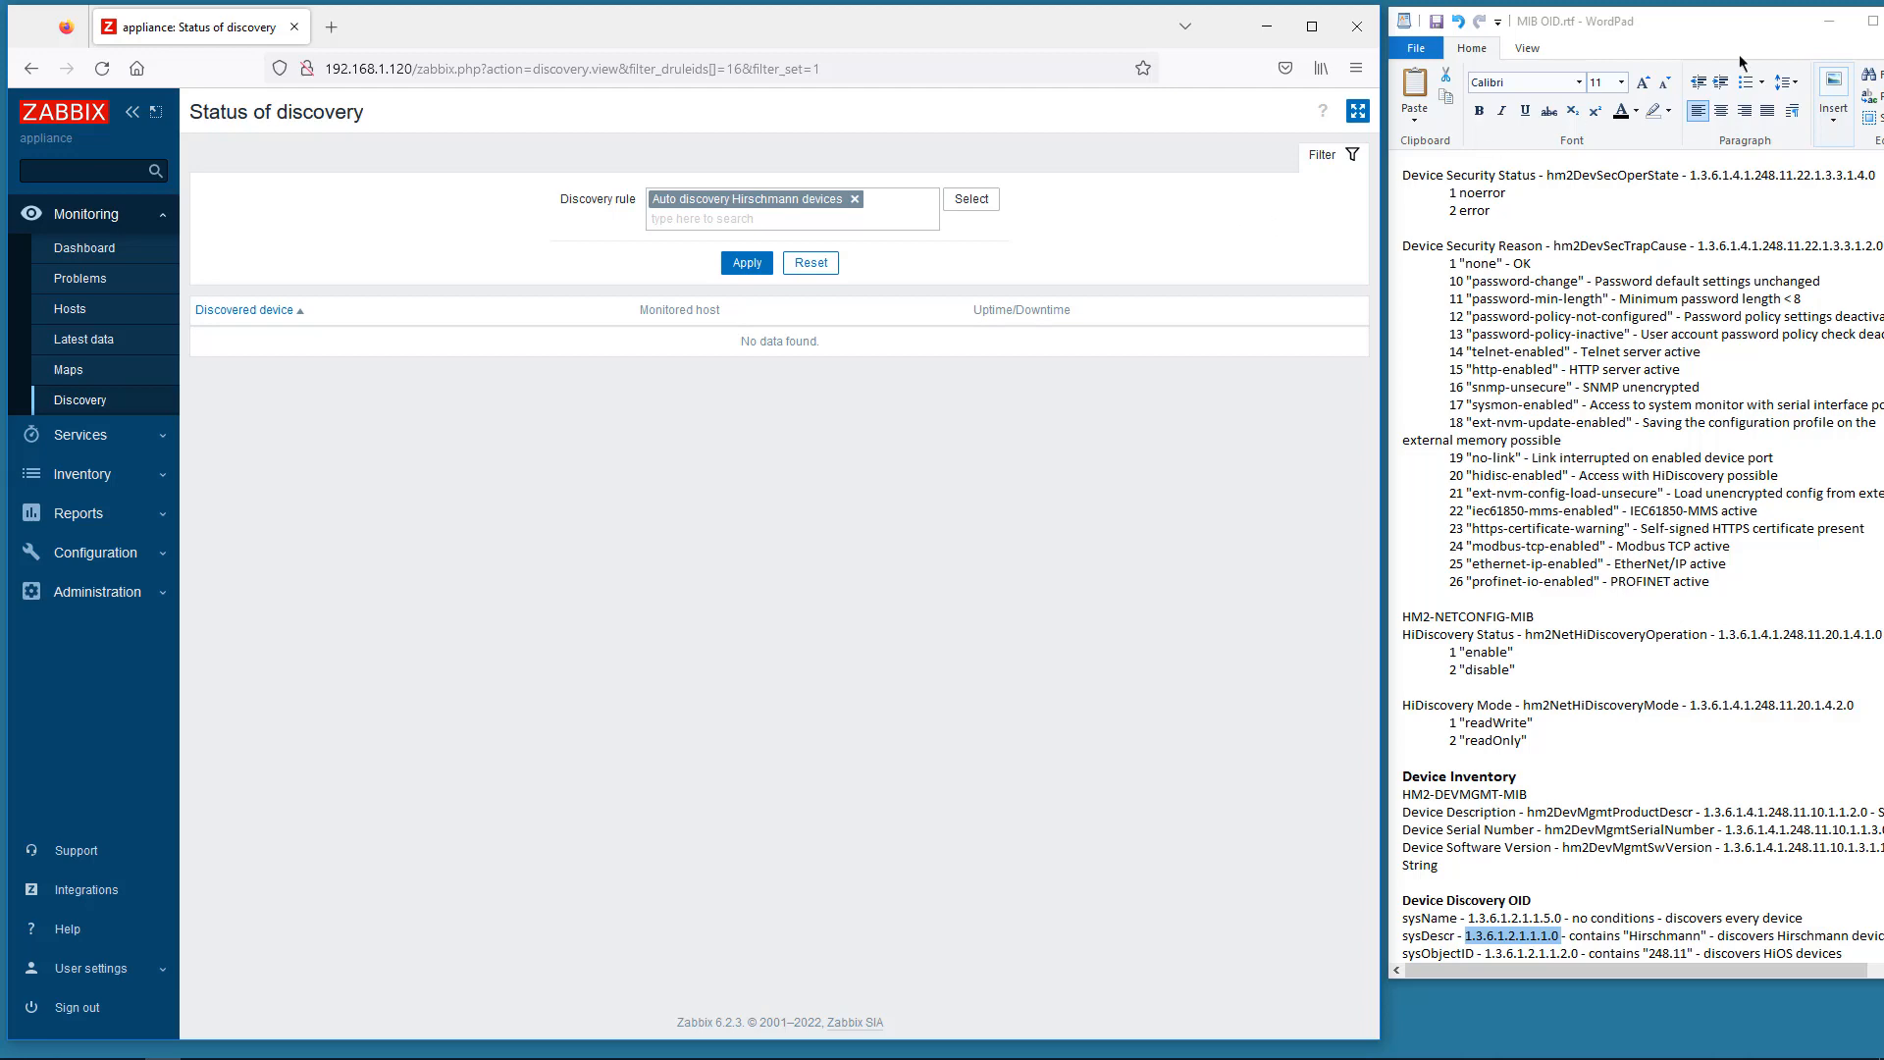
pyautogui.click(1841, 28)
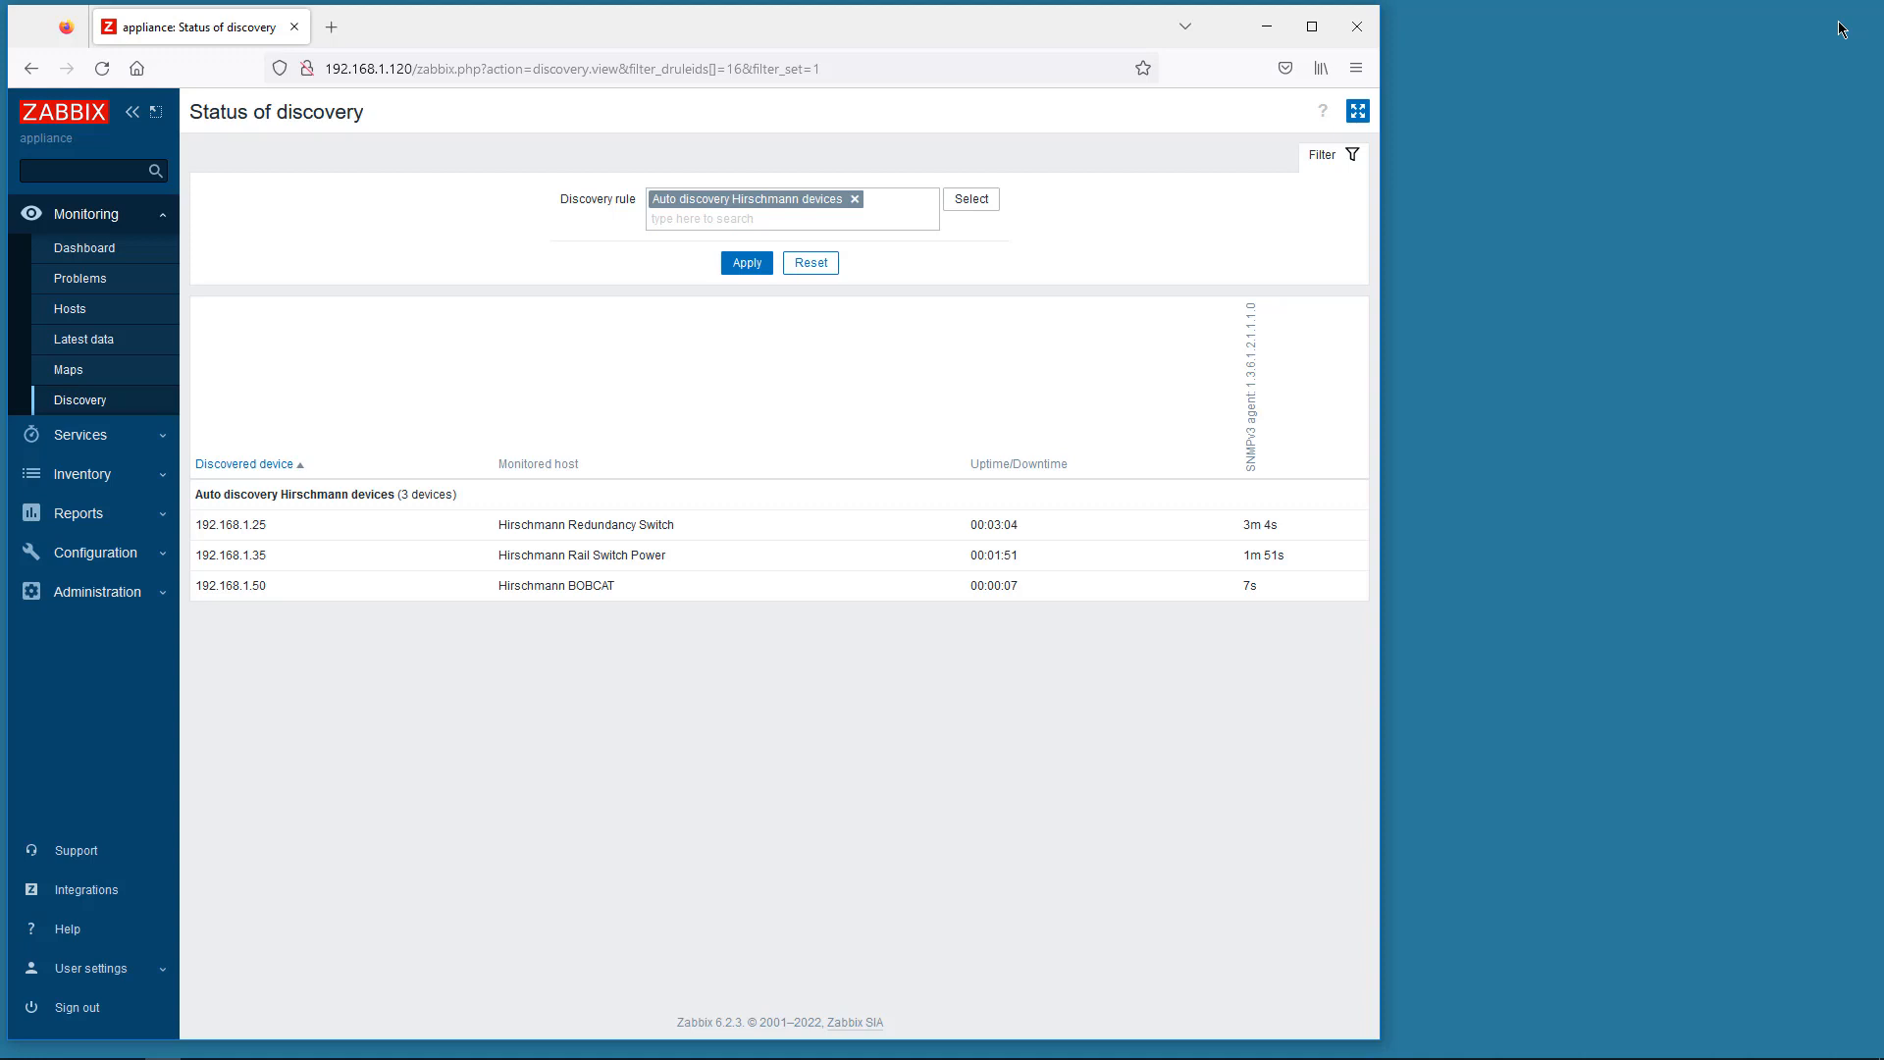
# - Browse both pages of Hirschmann Redundancy Switch's latest data, then go back to Hosts
pyautogui.click(69, 310)
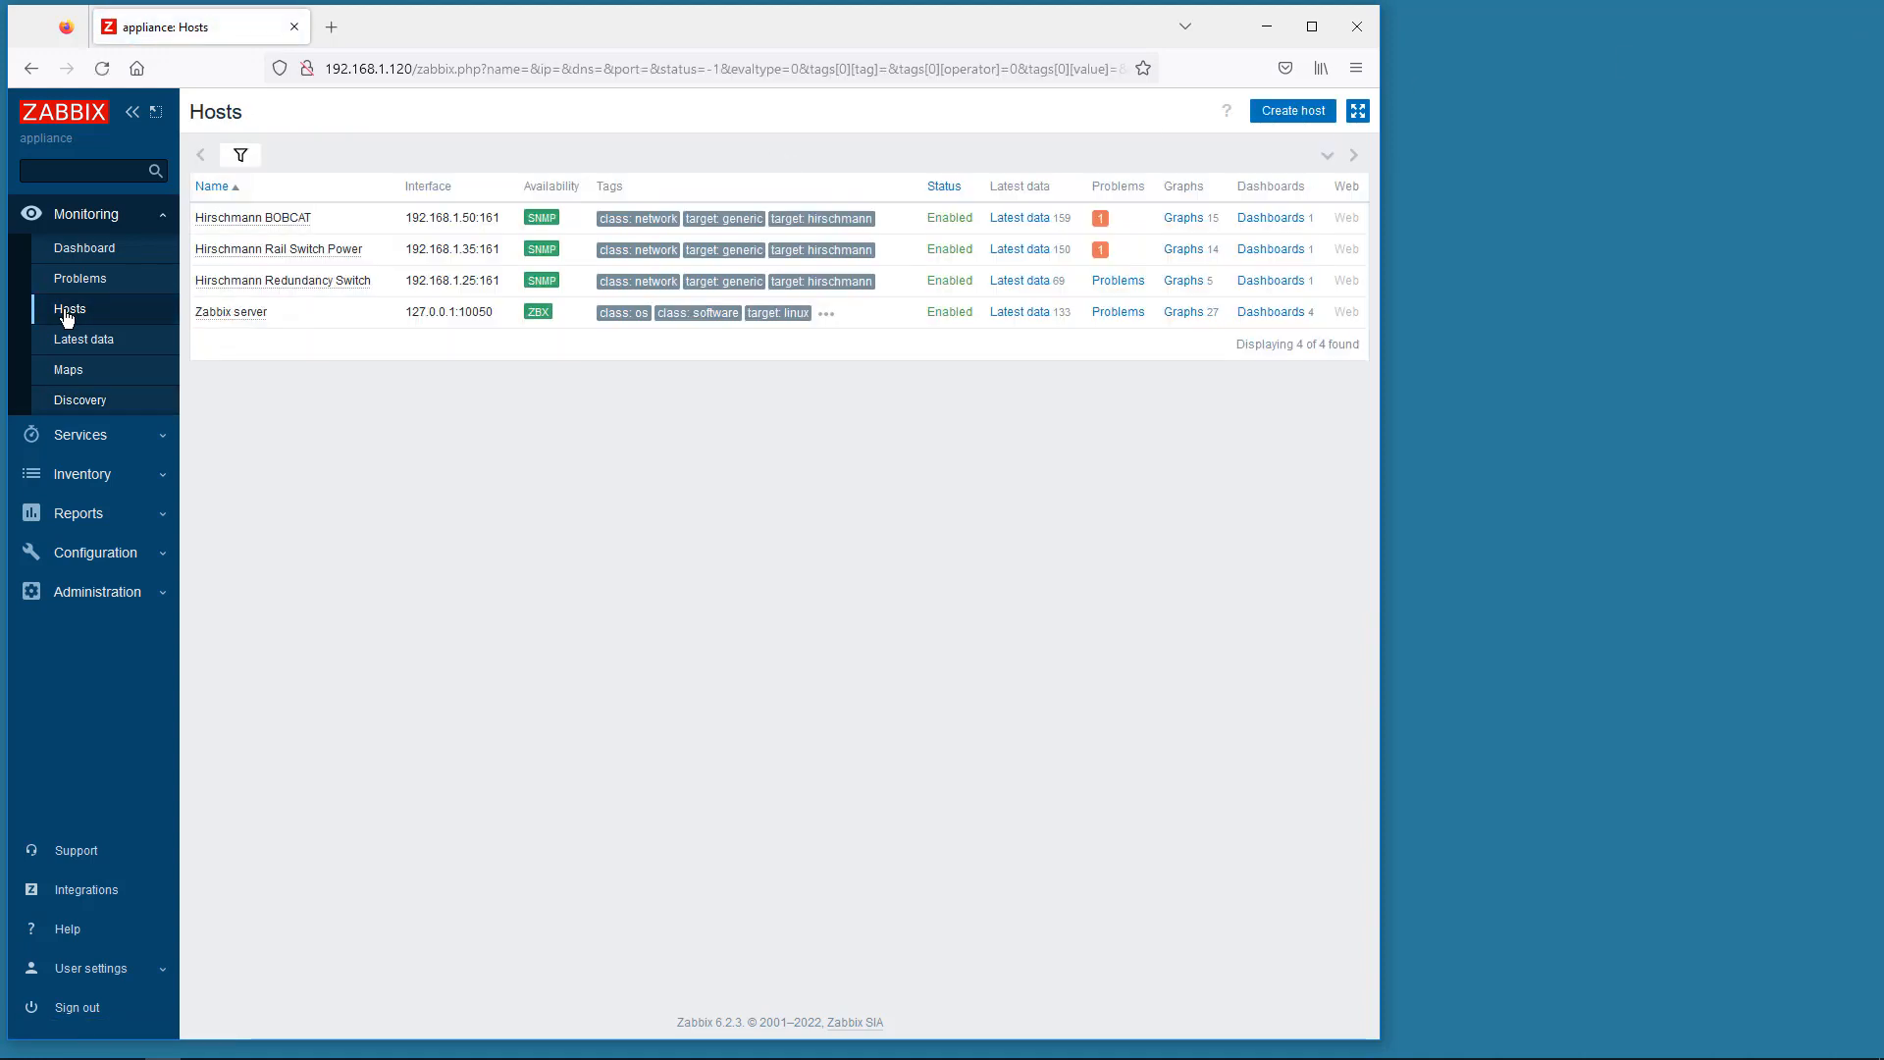
pyautogui.click(1017, 282)
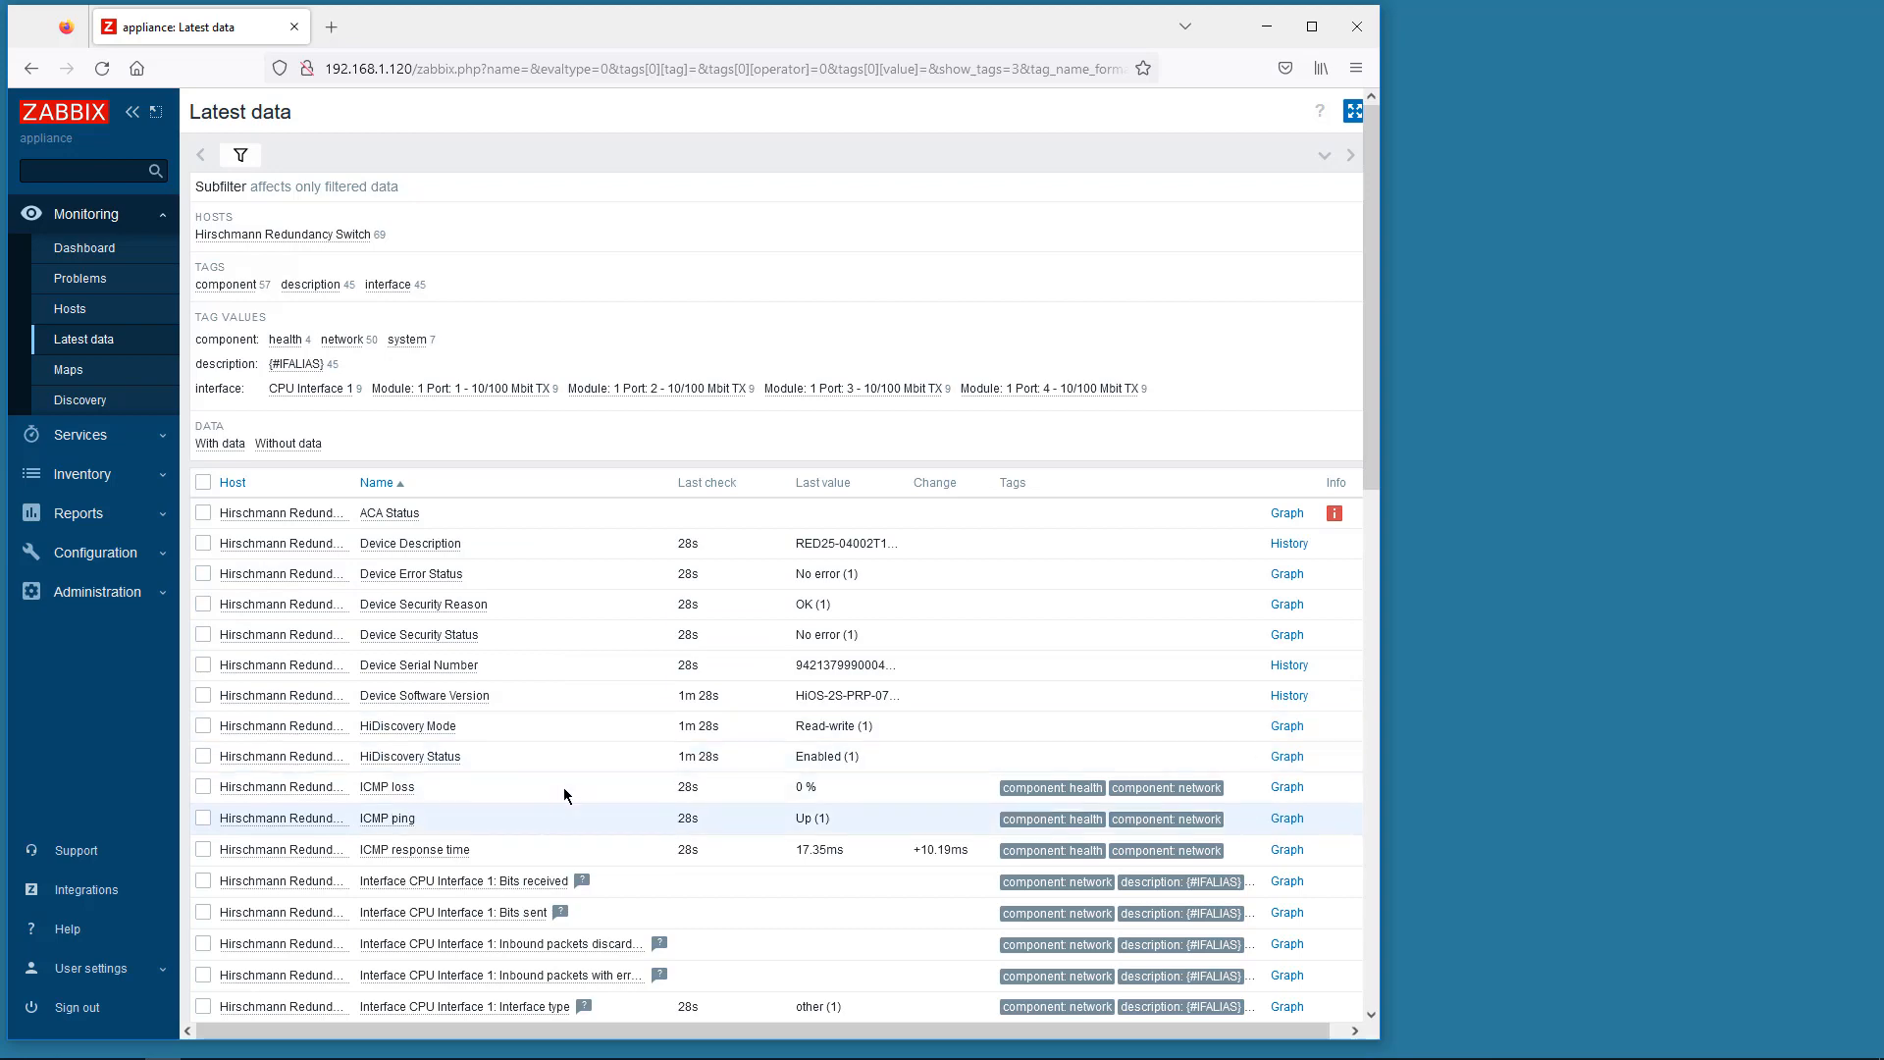
pyautogui.scroll(-7, 564, 794)
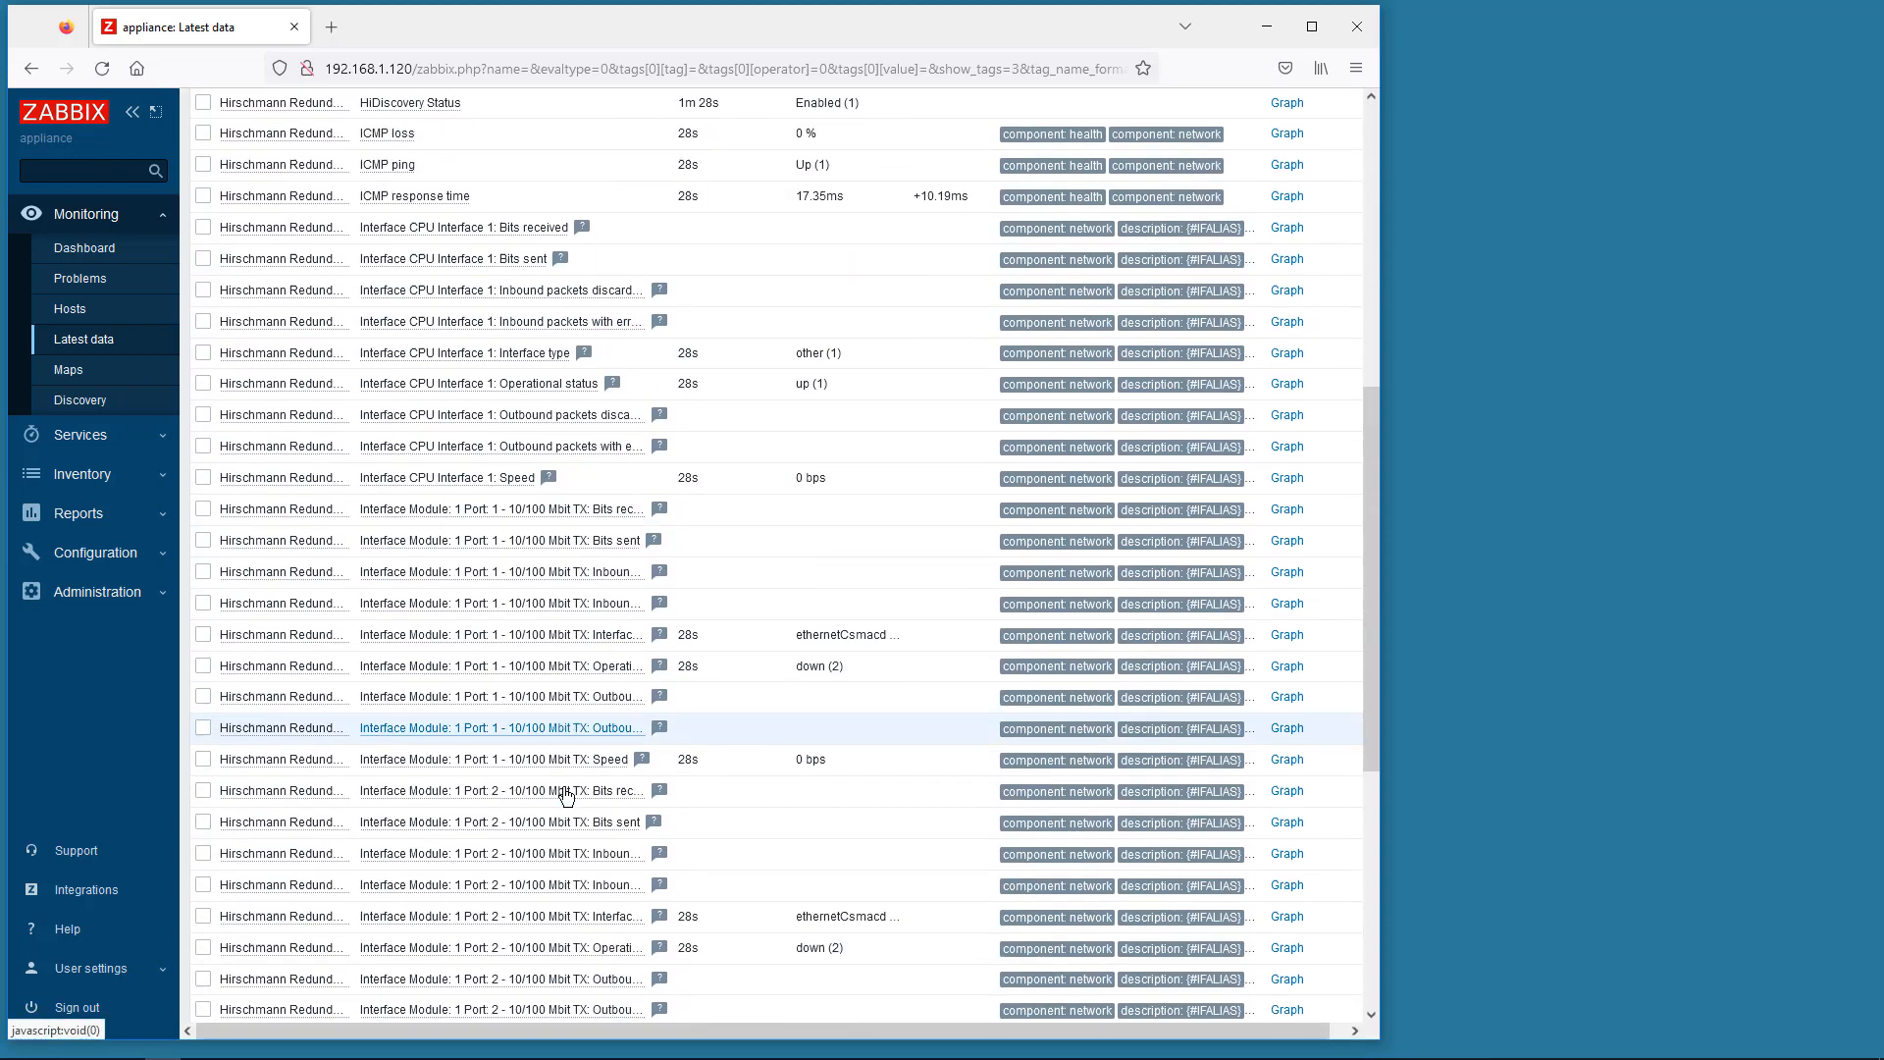
pyautogui.scroll(-5, 566, 795)
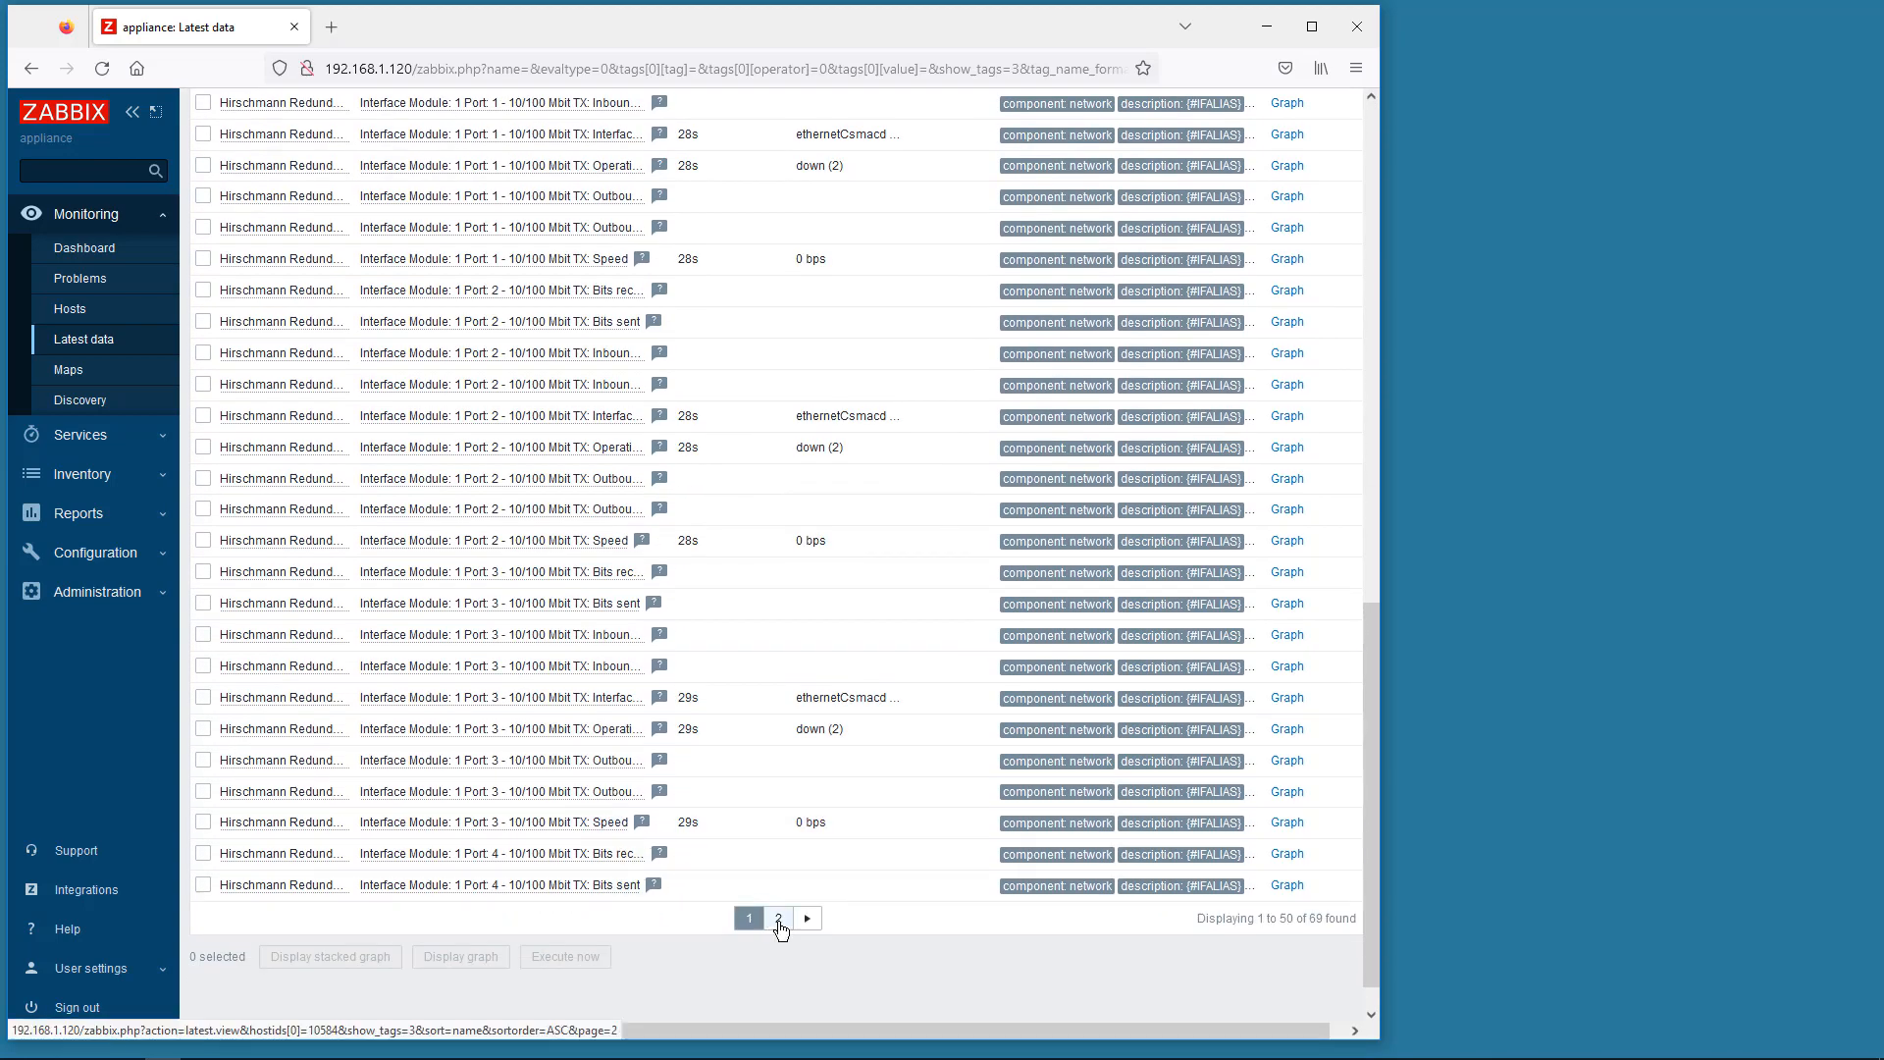
pyautogui.click(779, 923)
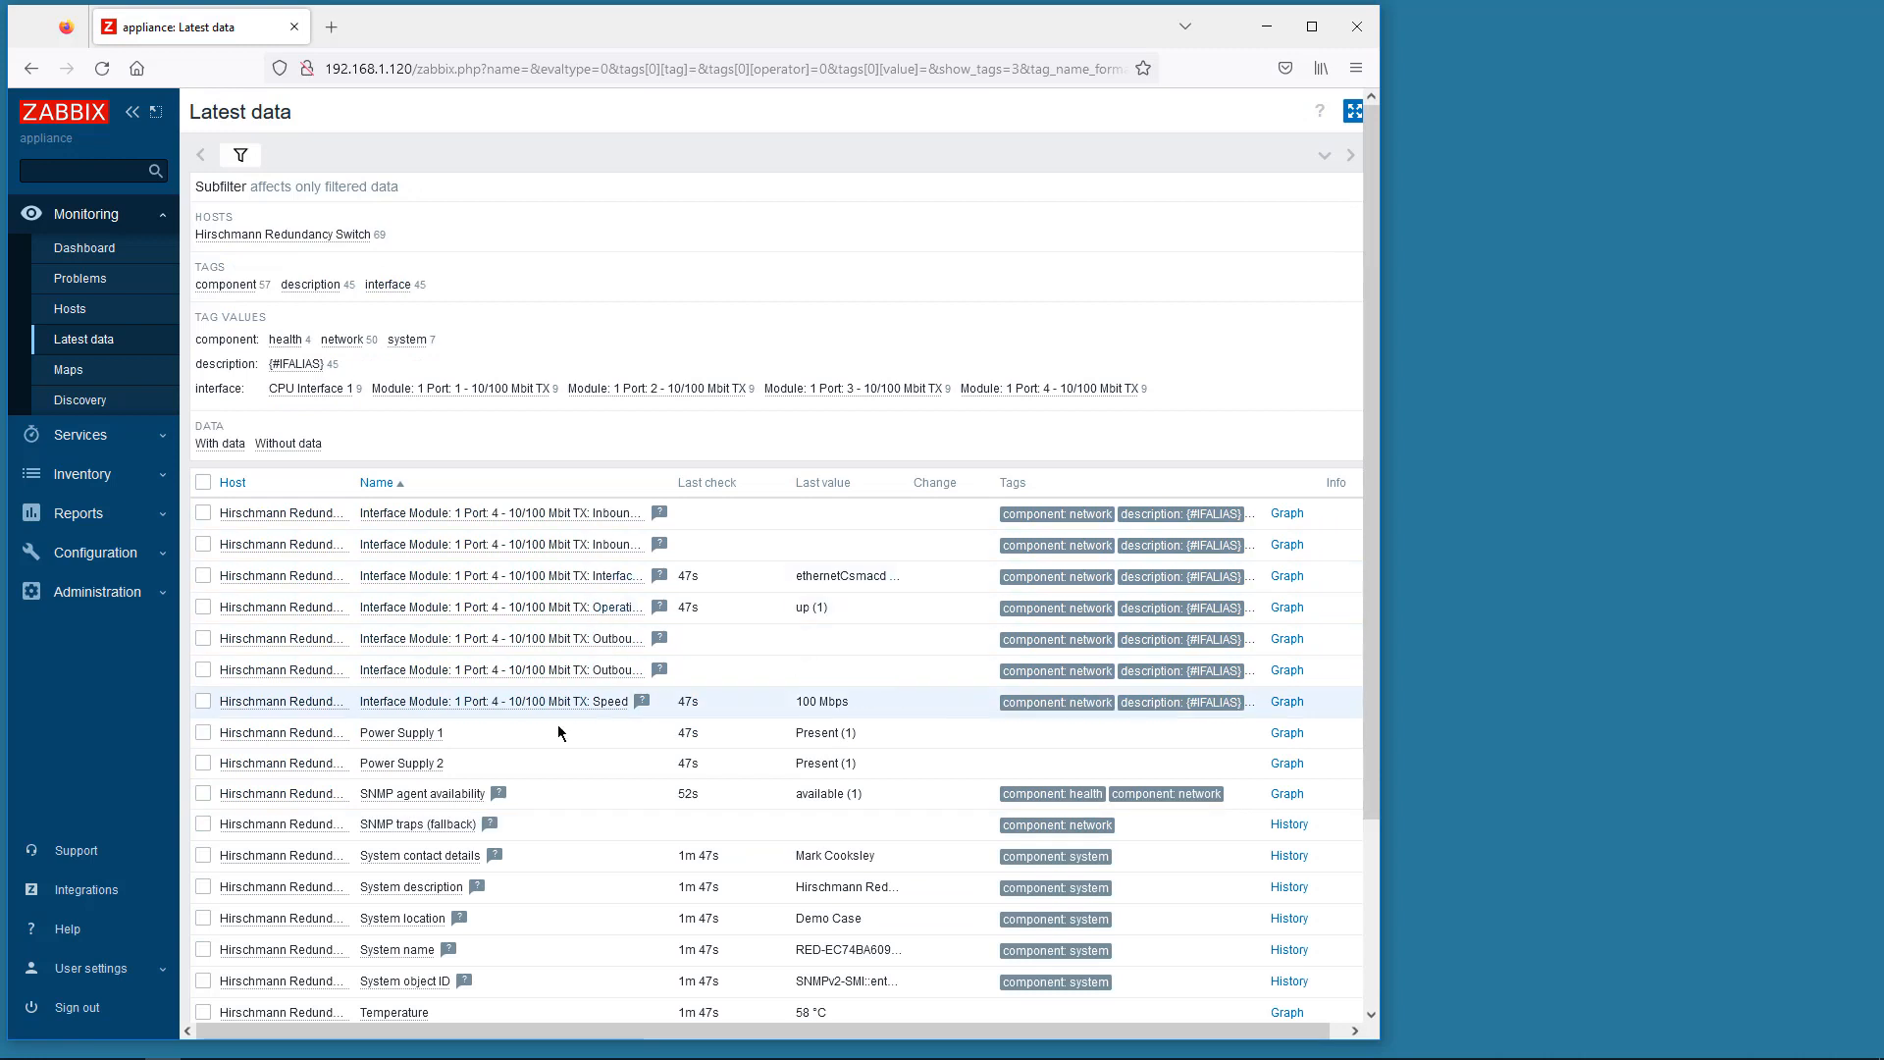
pyautogui.scroll(-2, 558, 731)
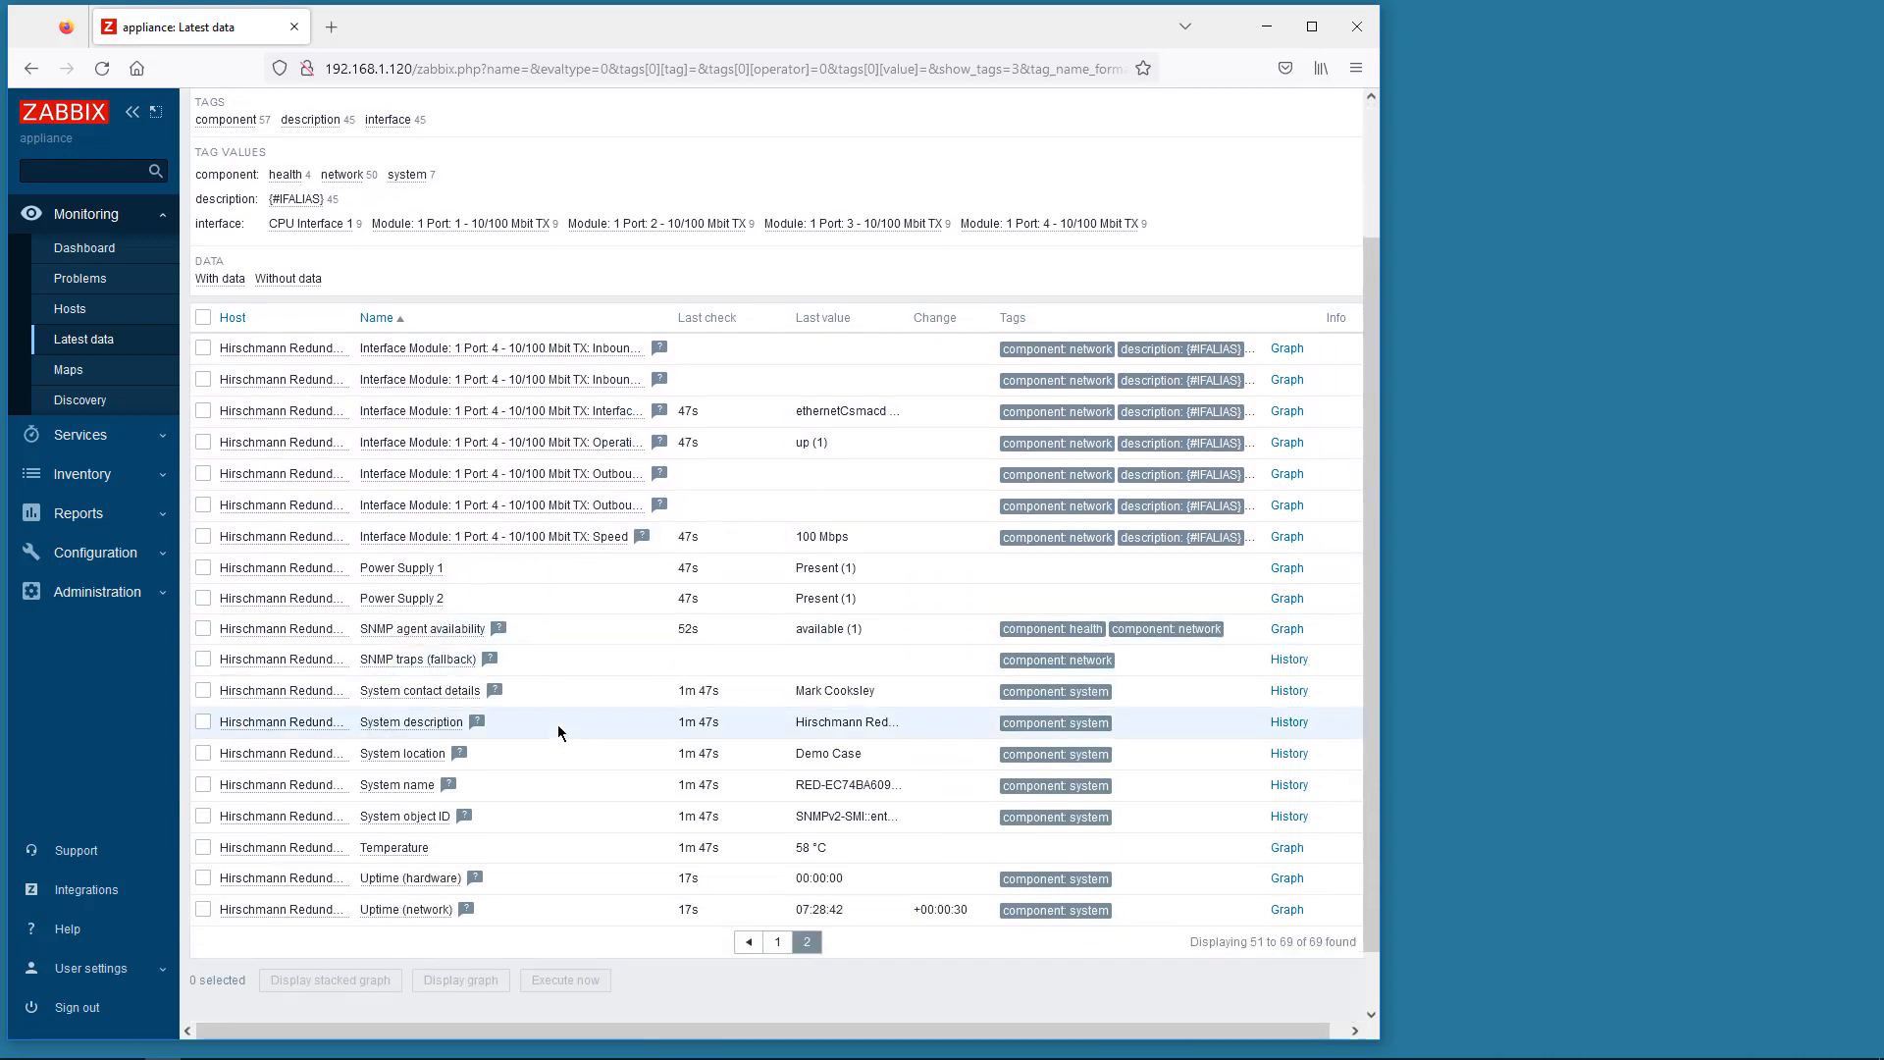
pyautogui.scroll(3, 557, 724)
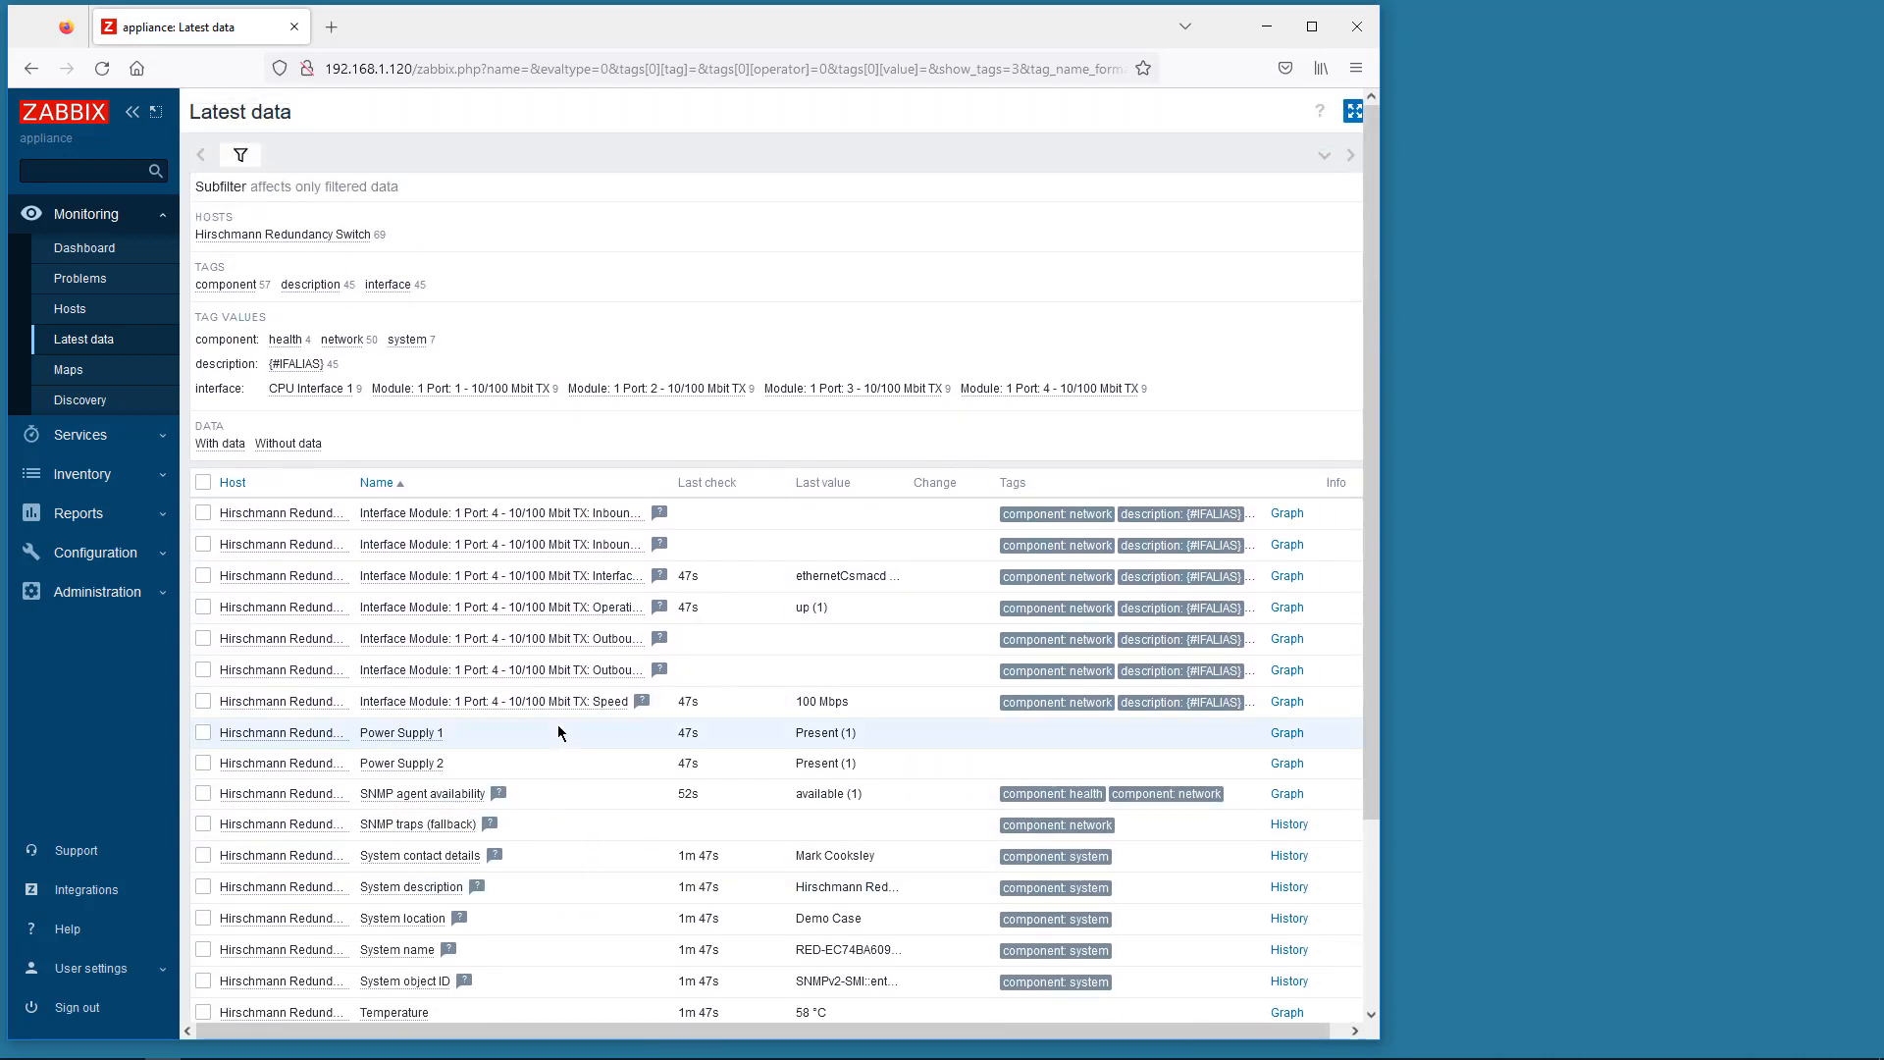
pyautogui.click(111, 313)
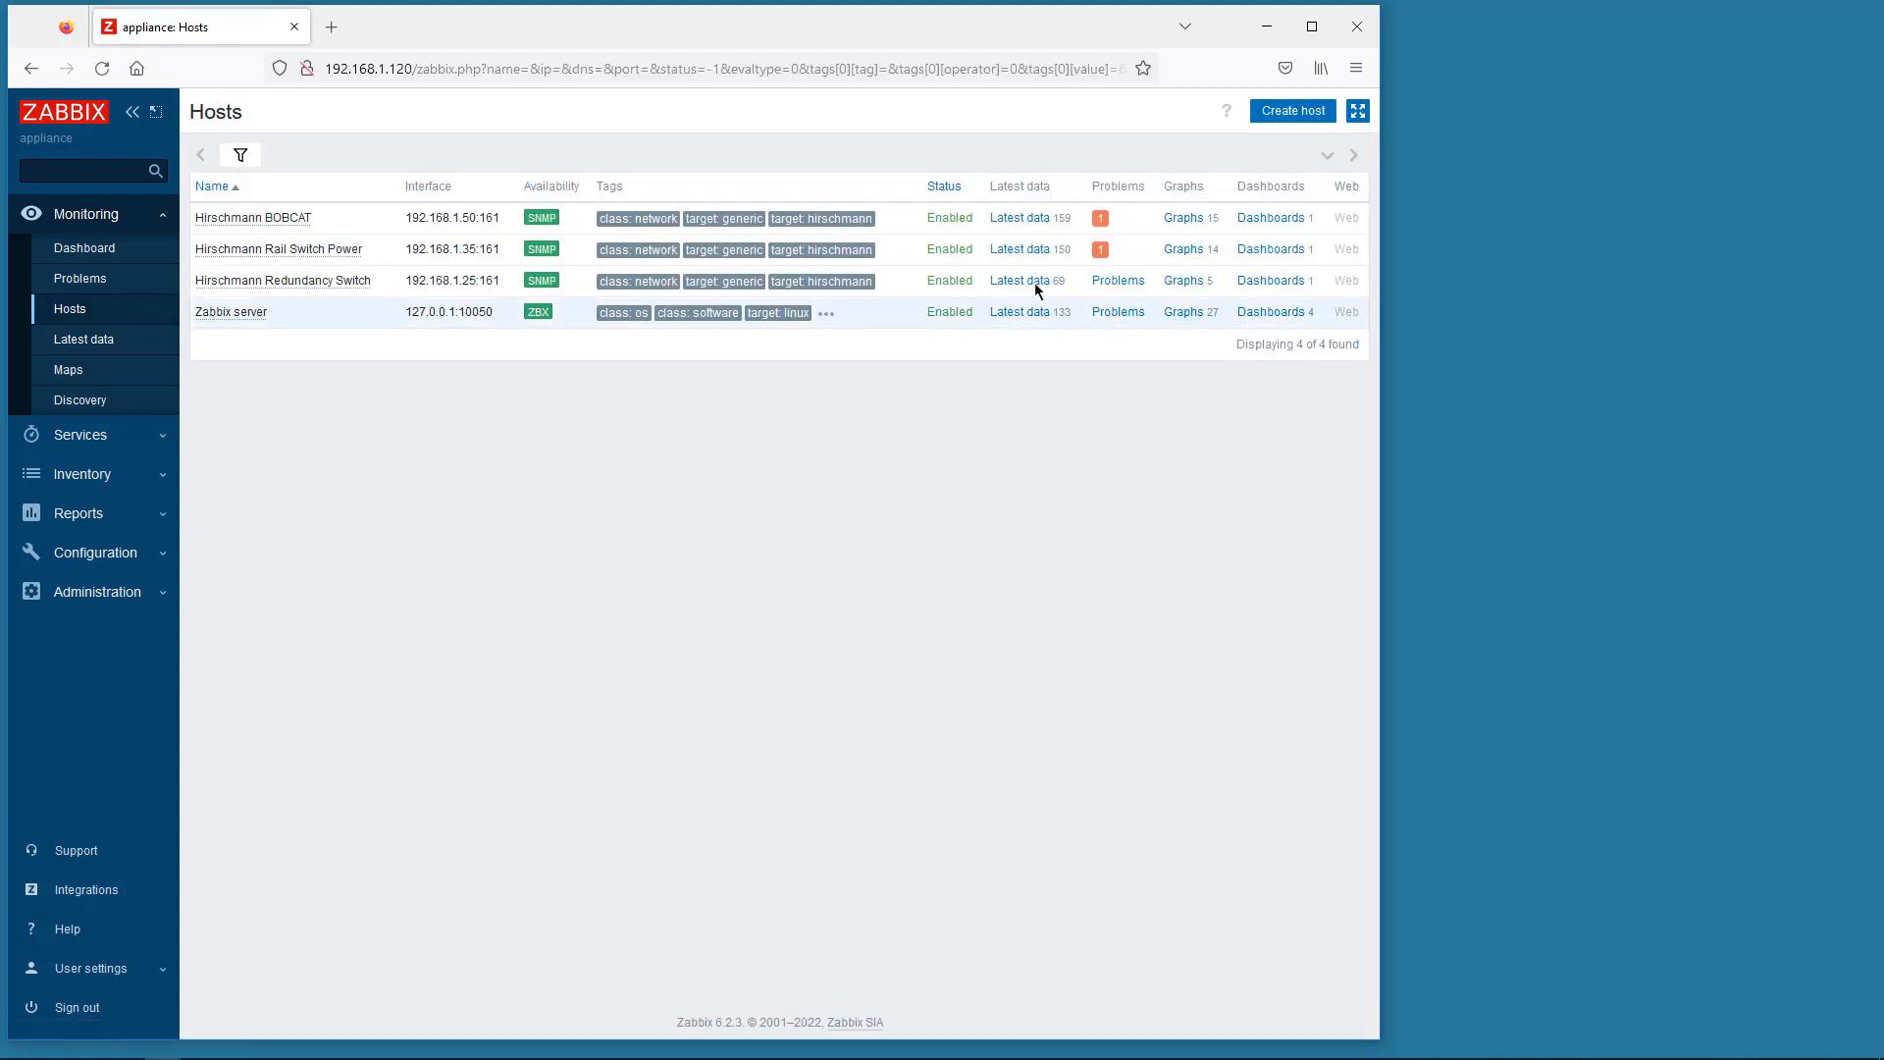
# - Scroll through Hirschmann Redundancy Switch's traffic graphs, then open the Global view dashboard
pyautogui.click(1188, 284)
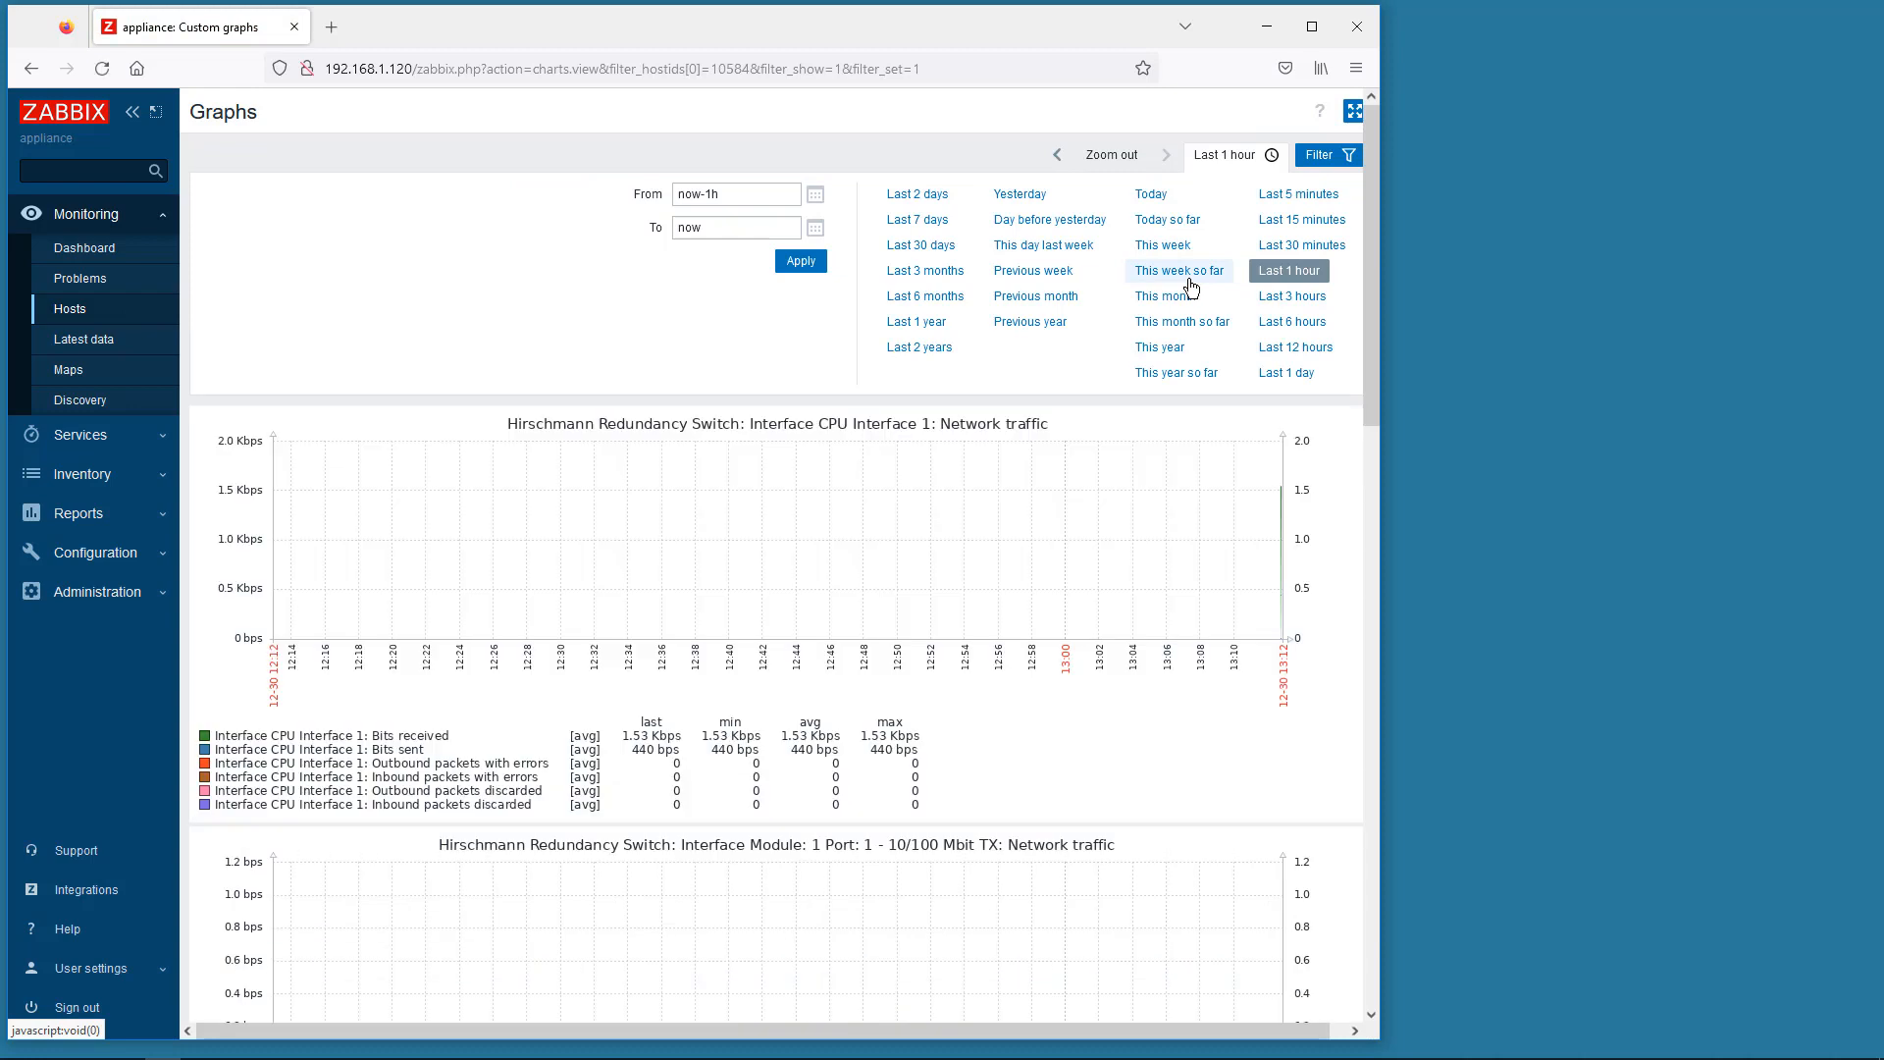
pyautogui.scroll(-5, 1099, 537)
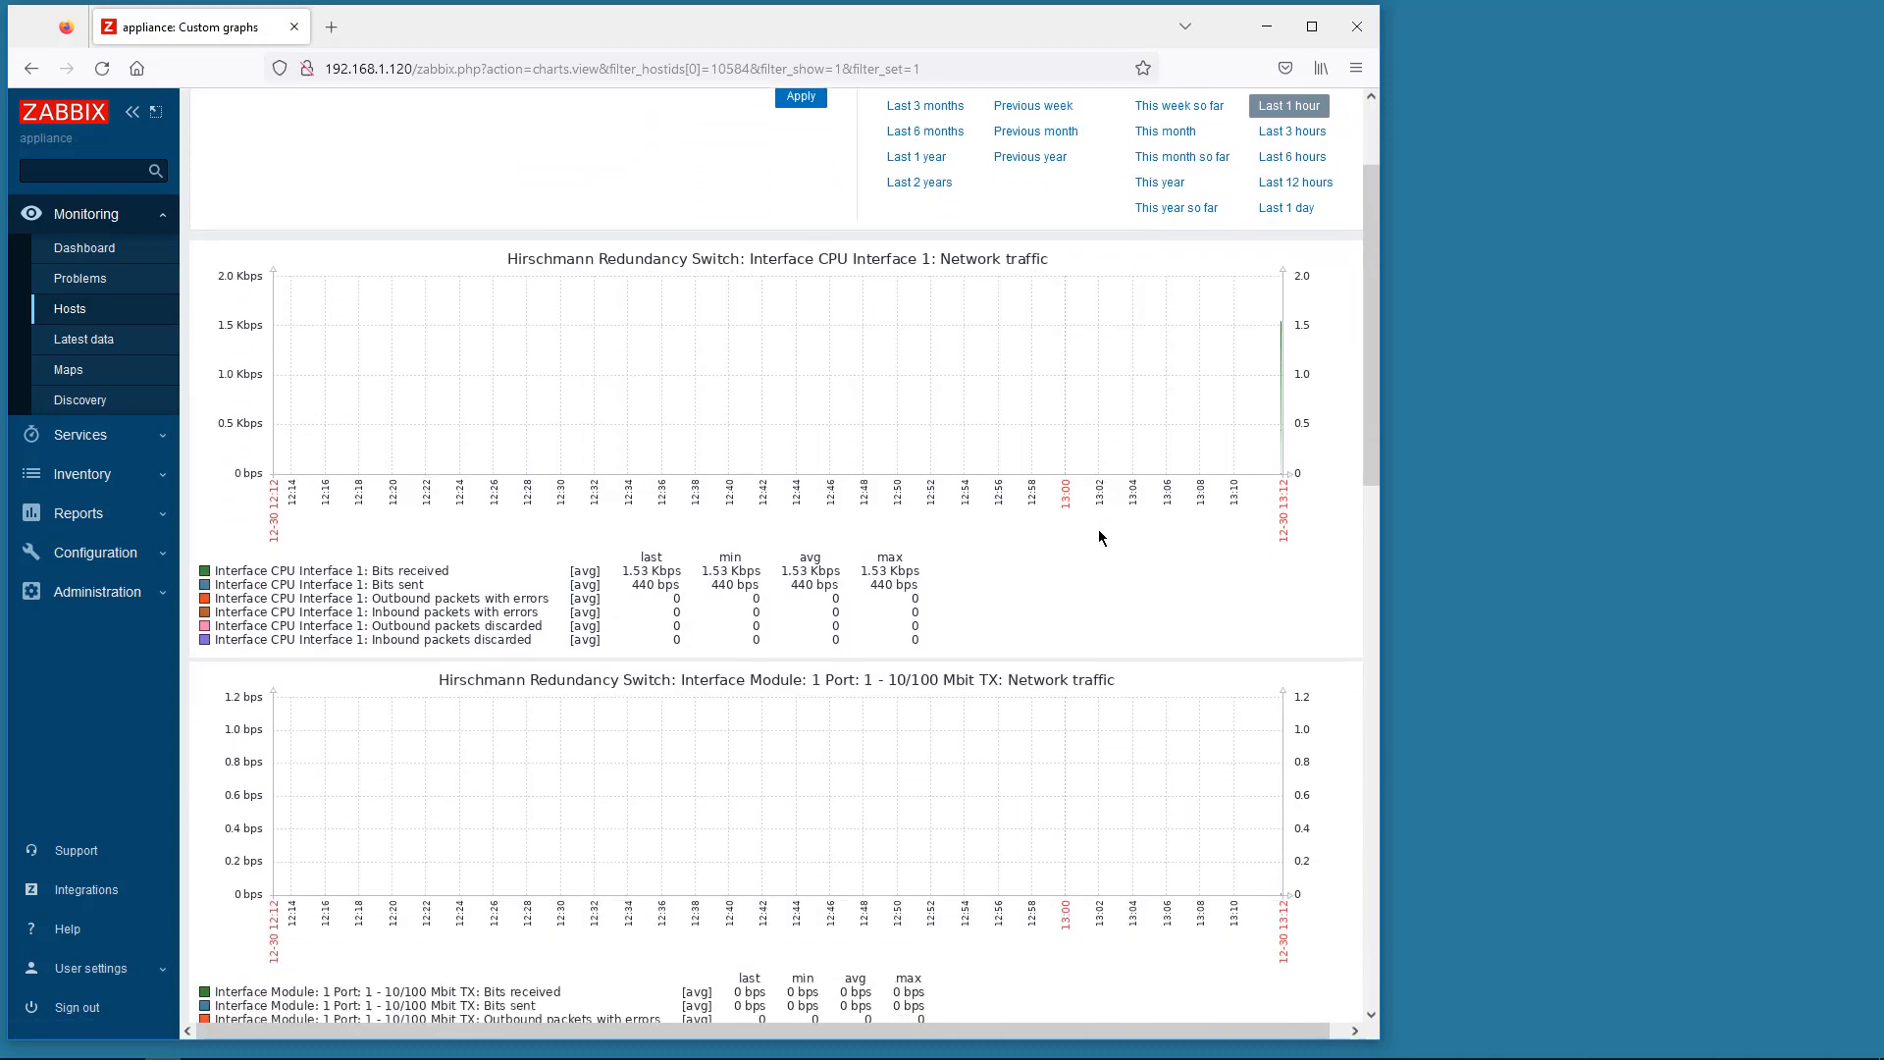
pyautogui.scroll(-10, 1099, 537)
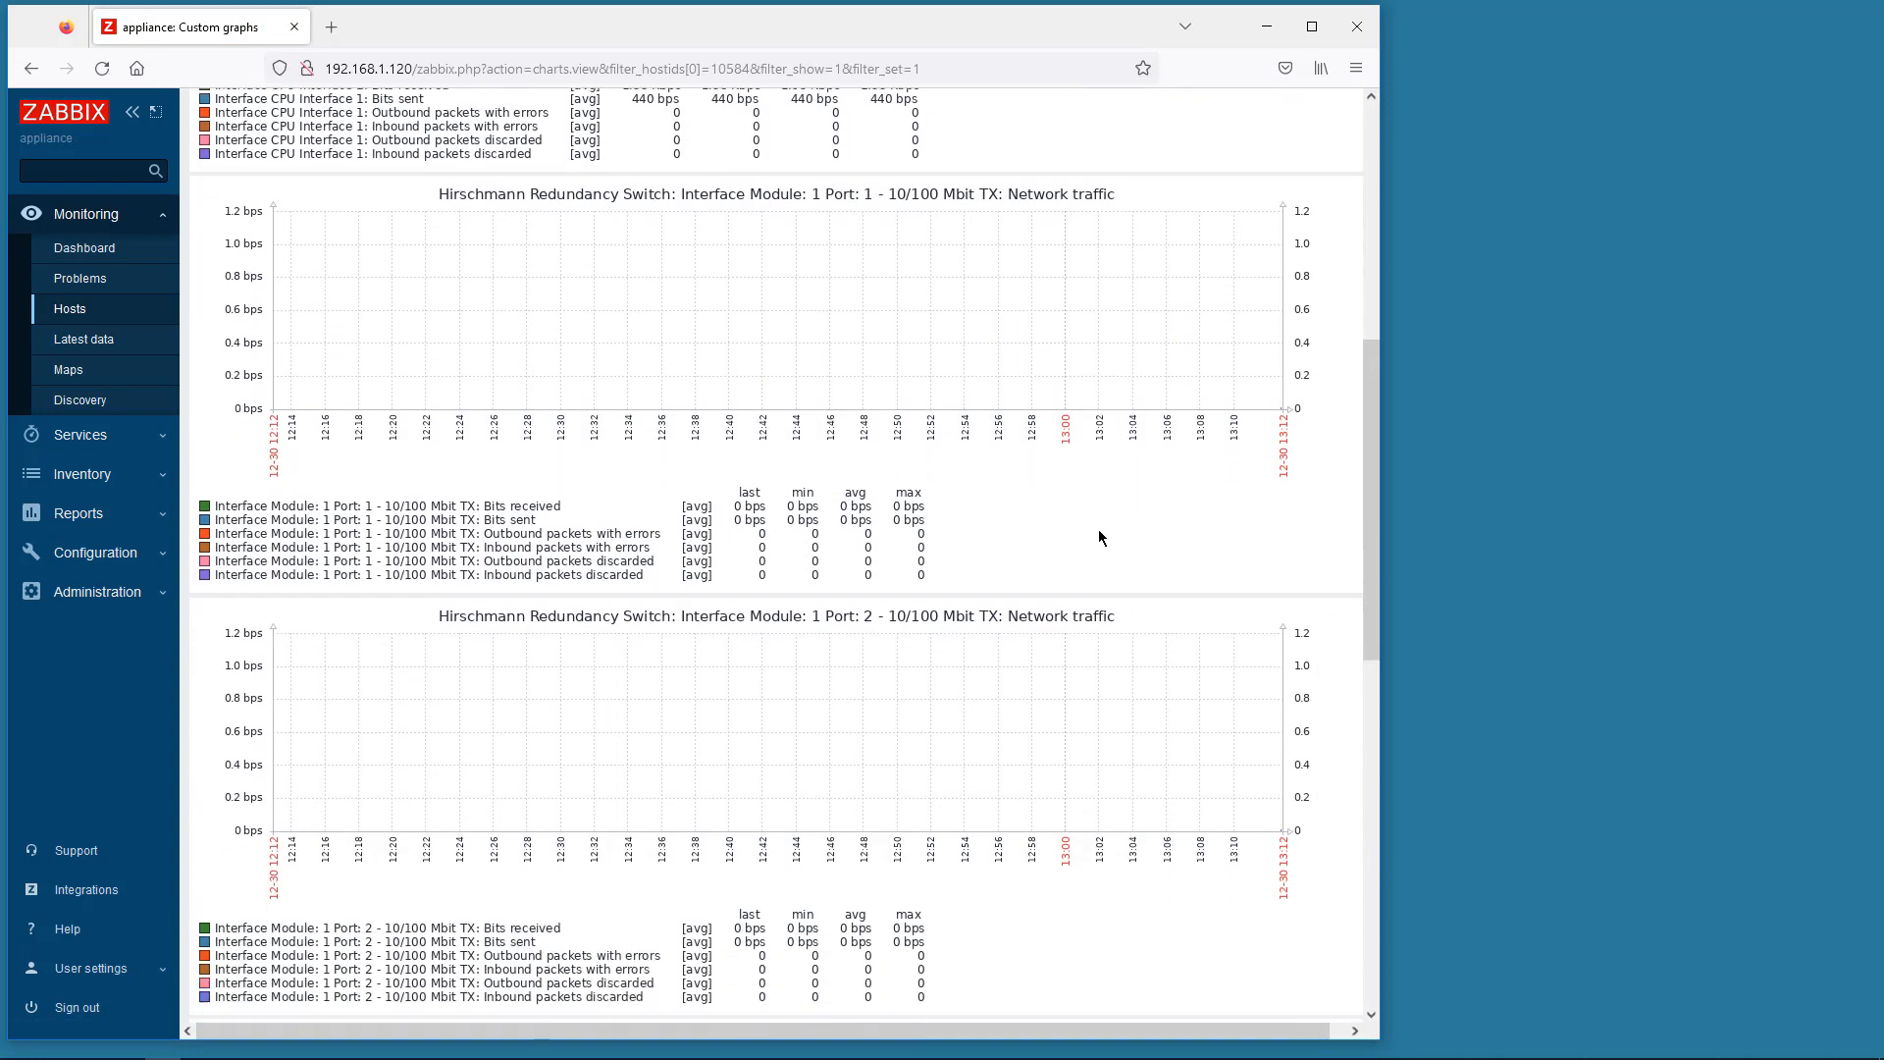
pyautogui.scroll(10, 1099, 537)
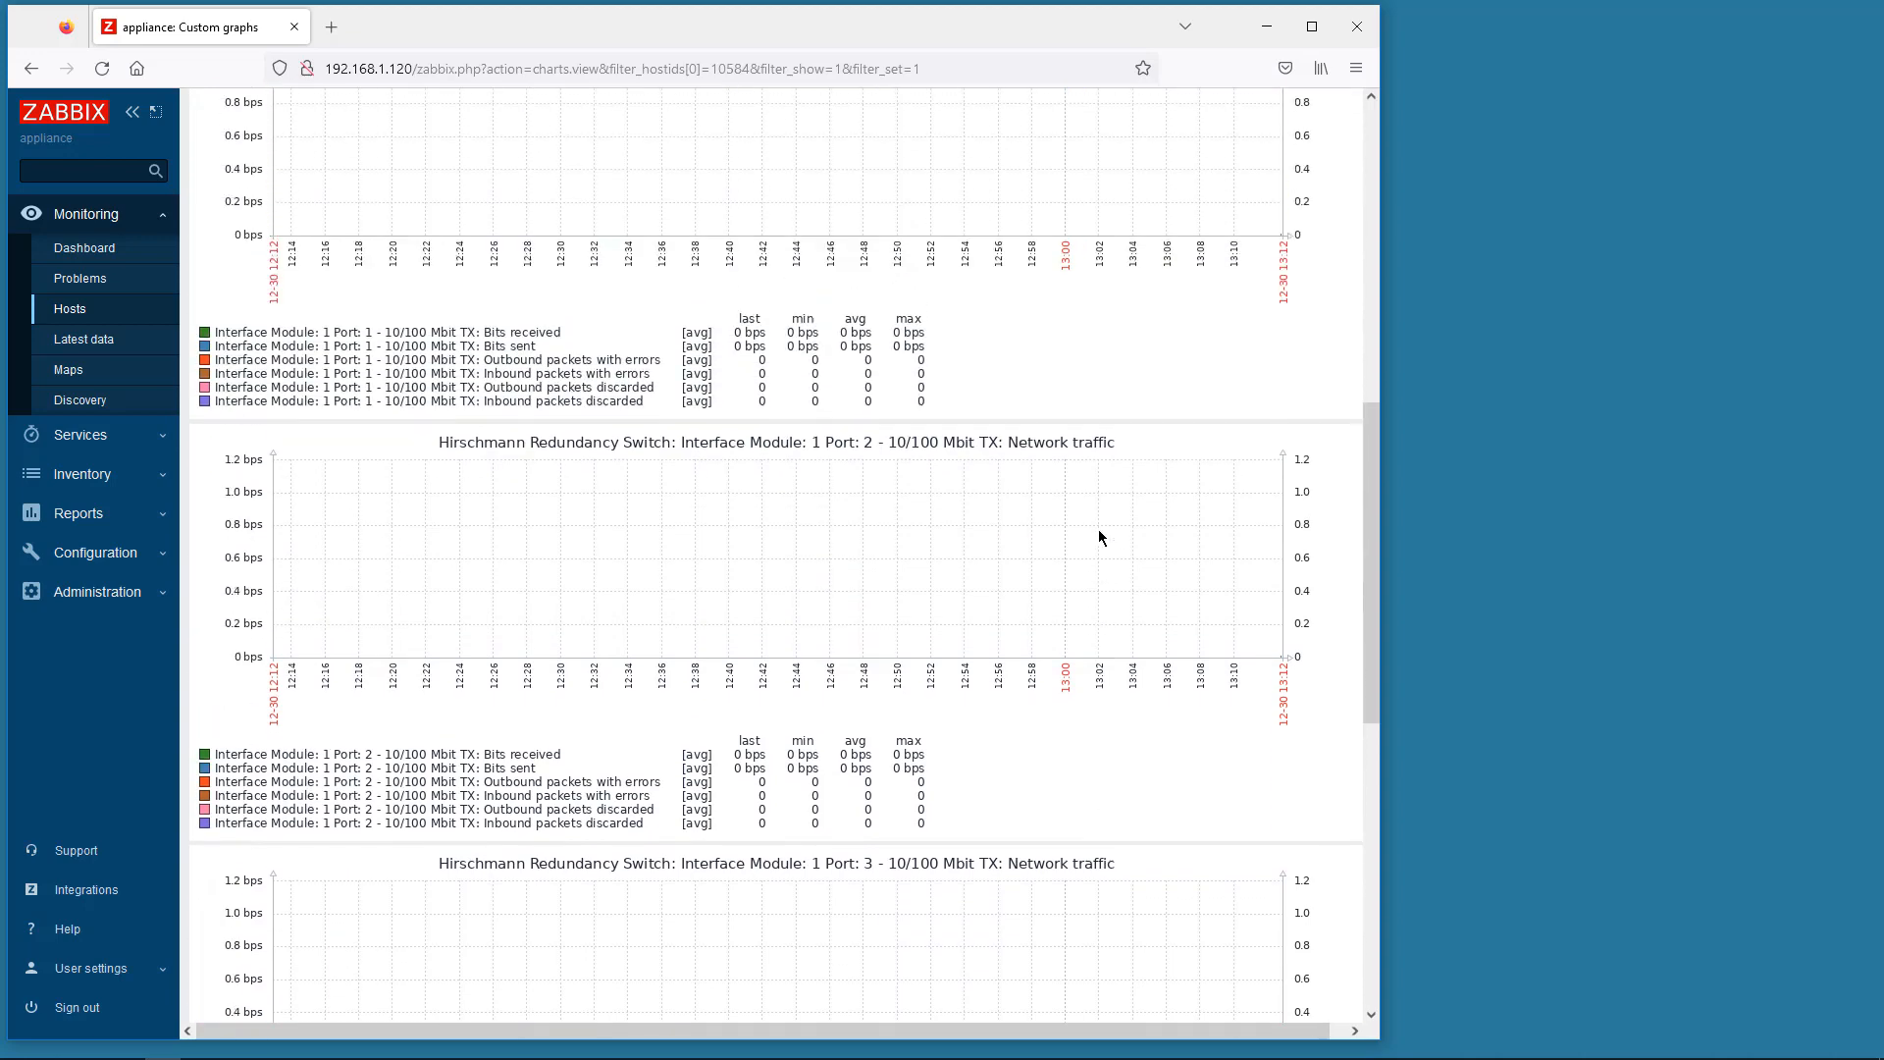
pyautogui.scroll(5, 1099, 536)
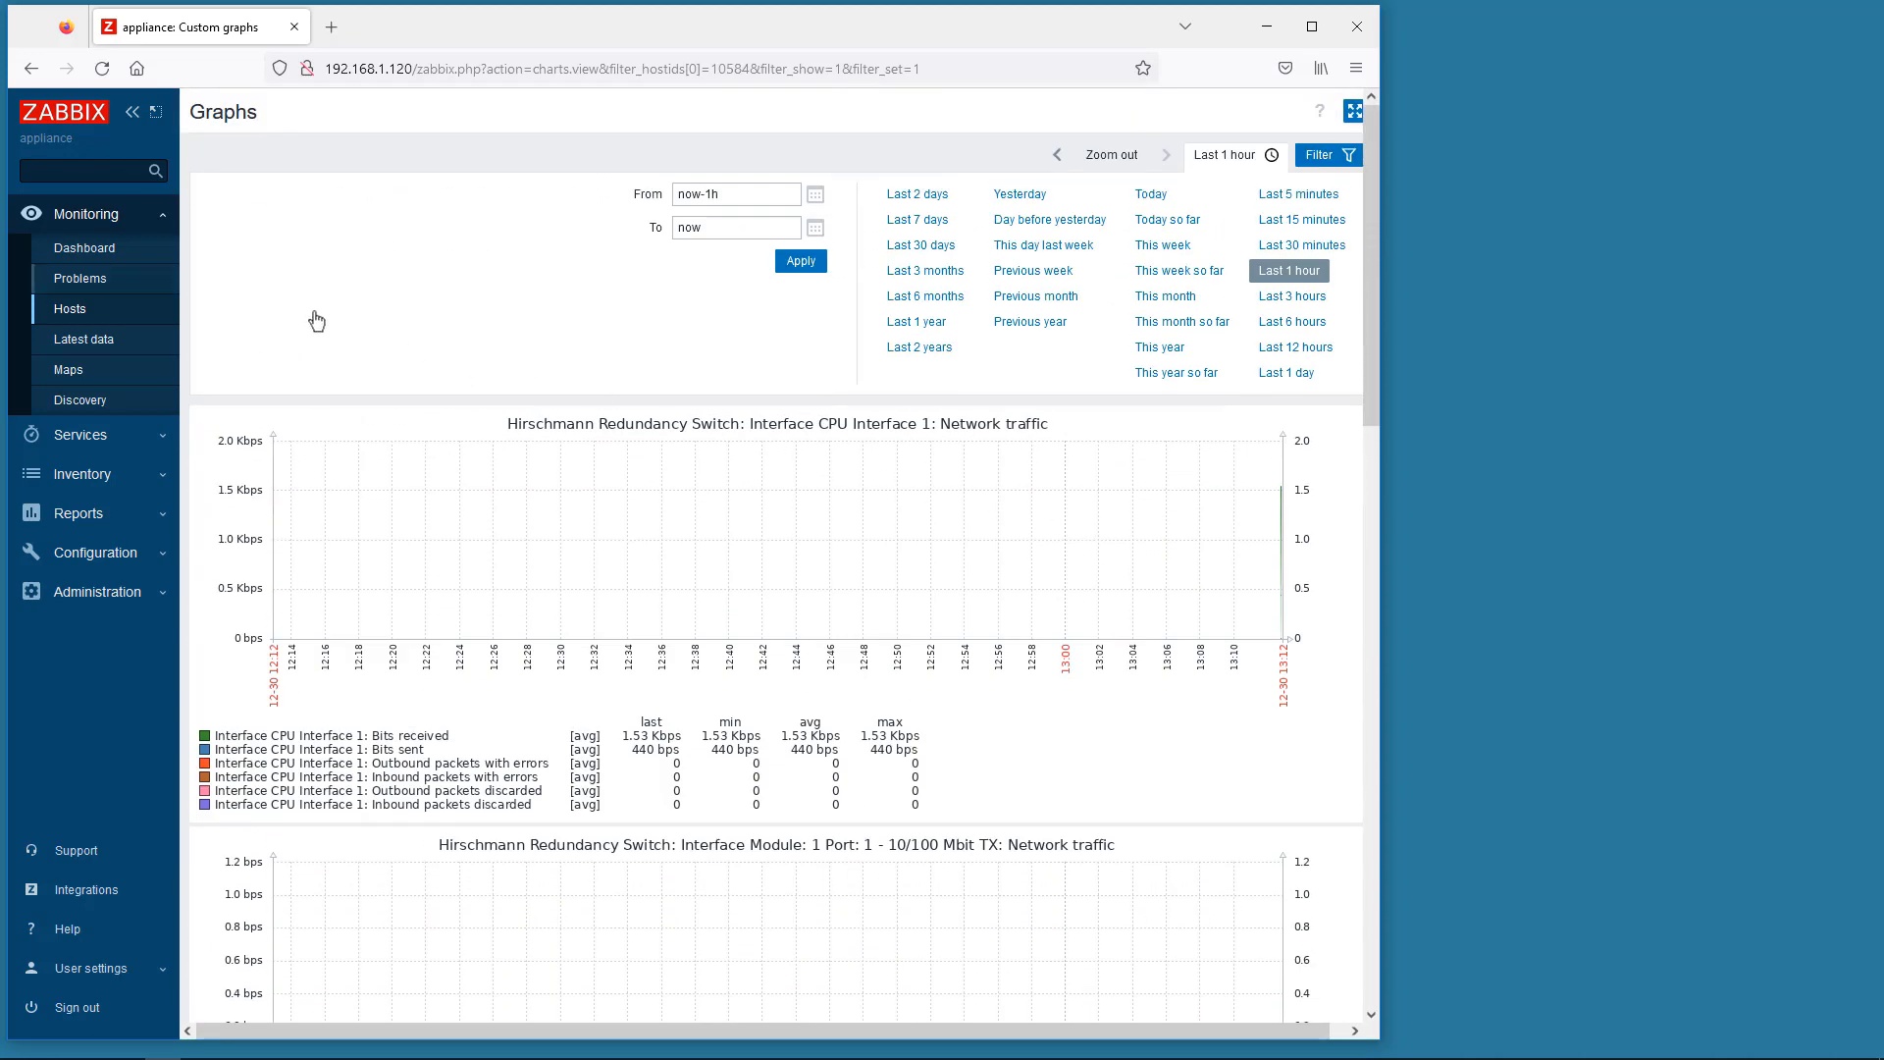
pyautogui.click(88, 250)
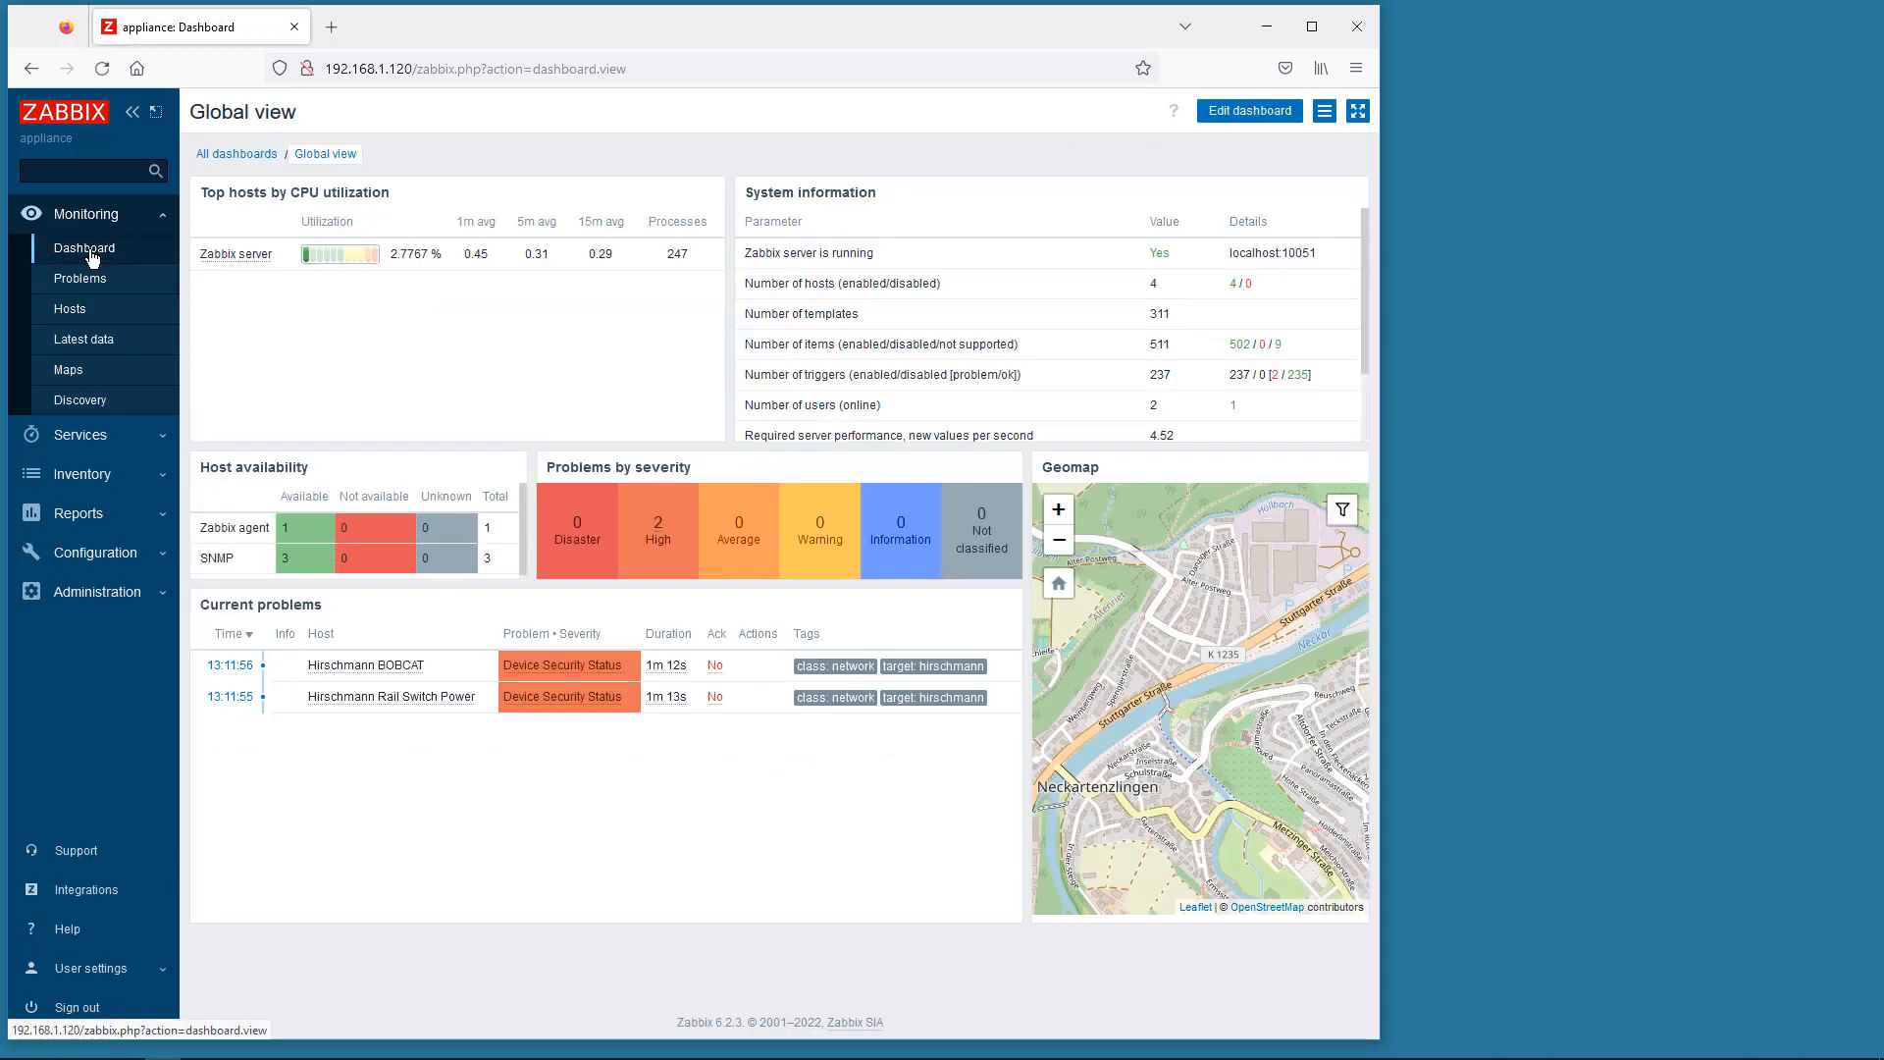